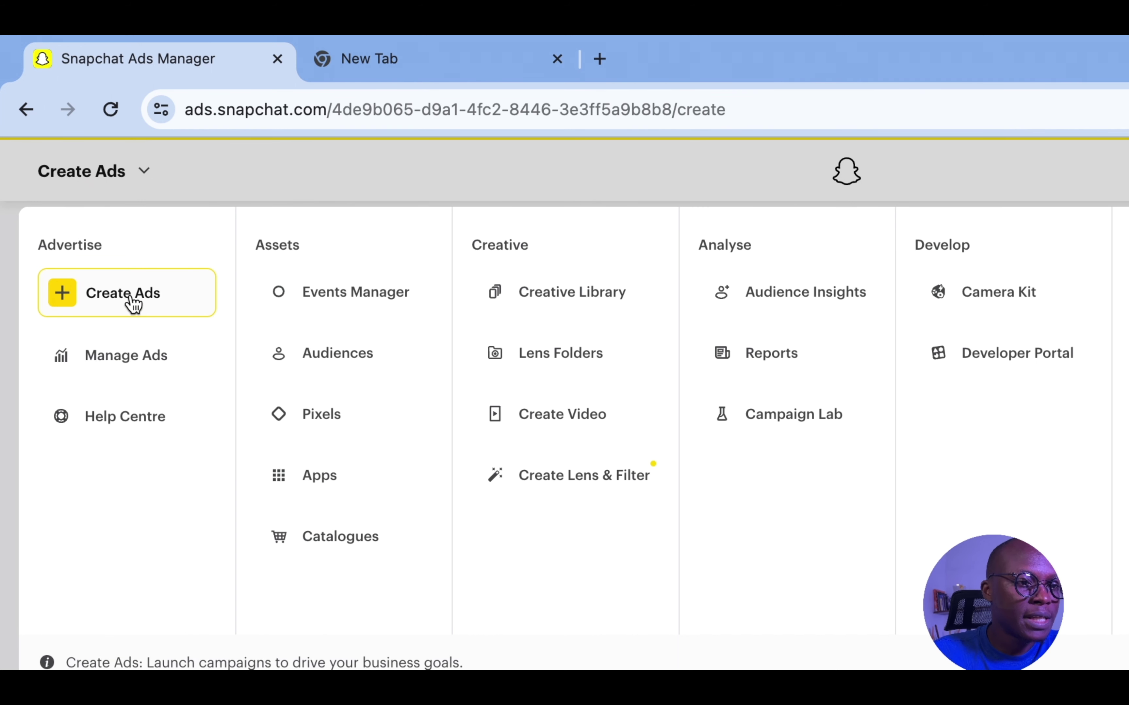
- Start a new ad with Instant Create and choose Web visits as the advertising goal
left_click(134, 305)
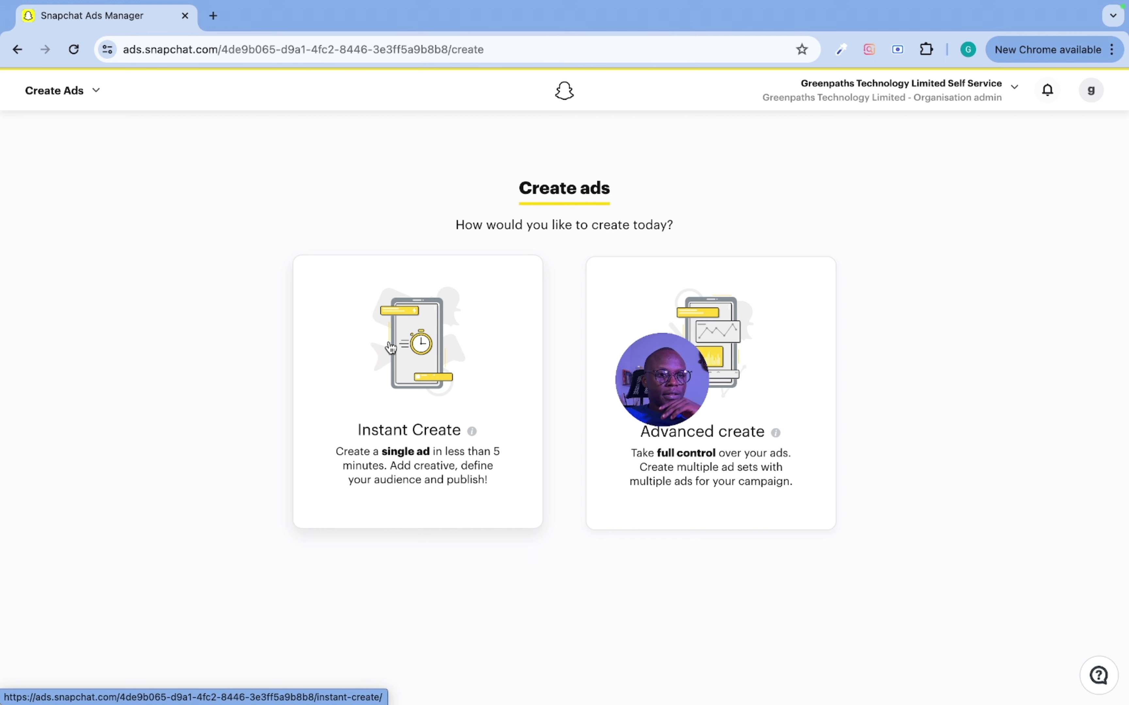
left_click(373, 338)
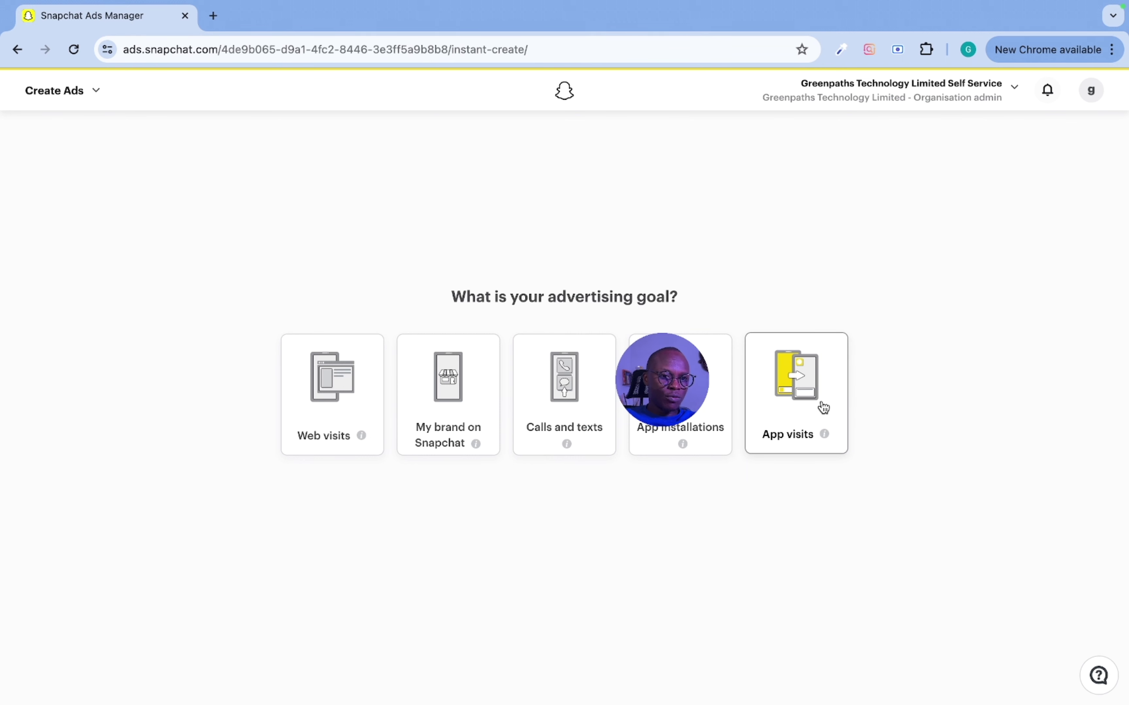
left_click(341, 421)
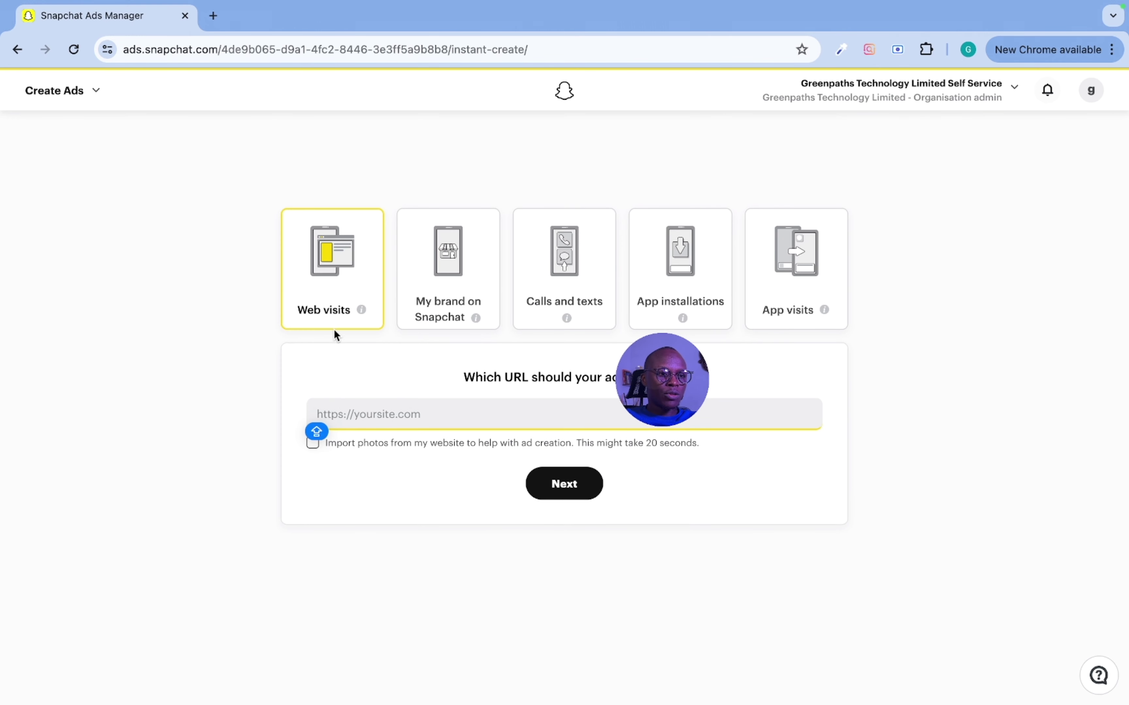
- Enter the advertiser's website address as the ad's destination URL, enable importing photos from the website, and continue to the ad design
left_click(320, 386)
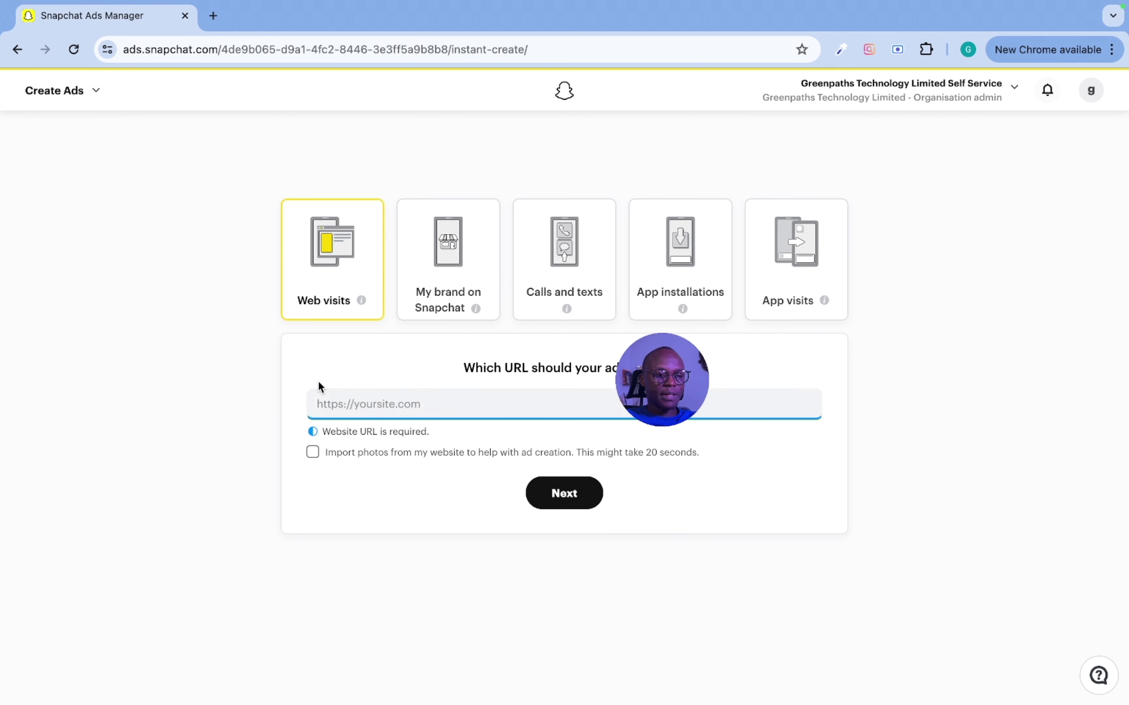
left_click(357, 403)
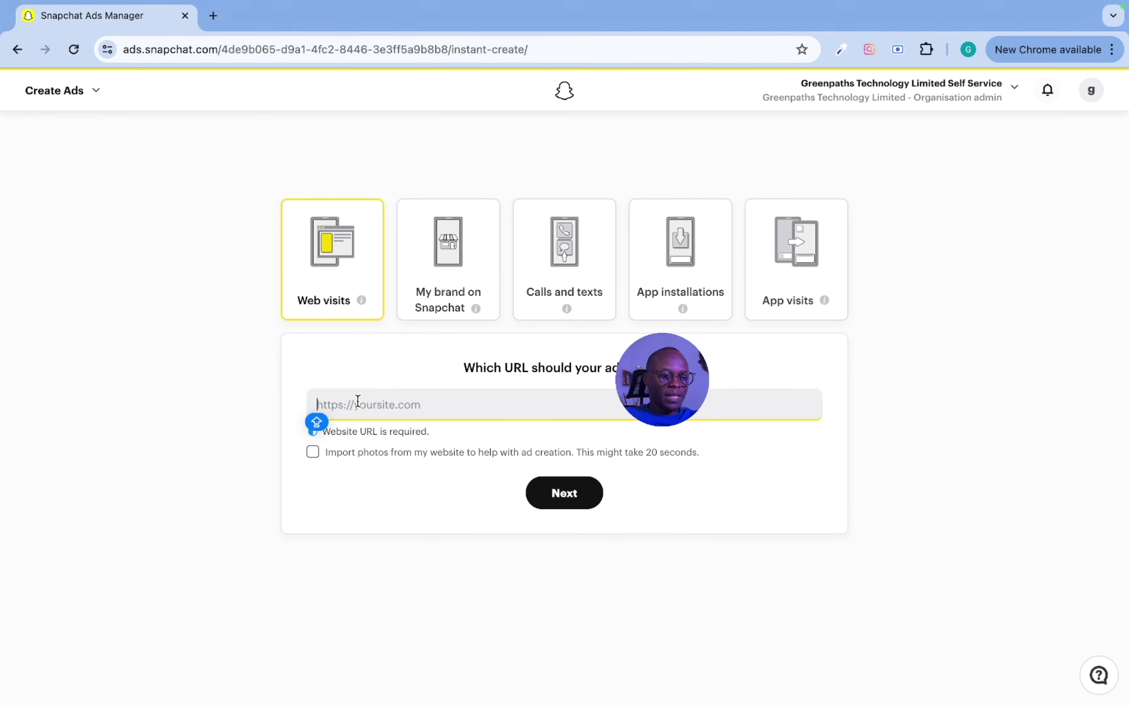
type("W")
key("BackSpace")
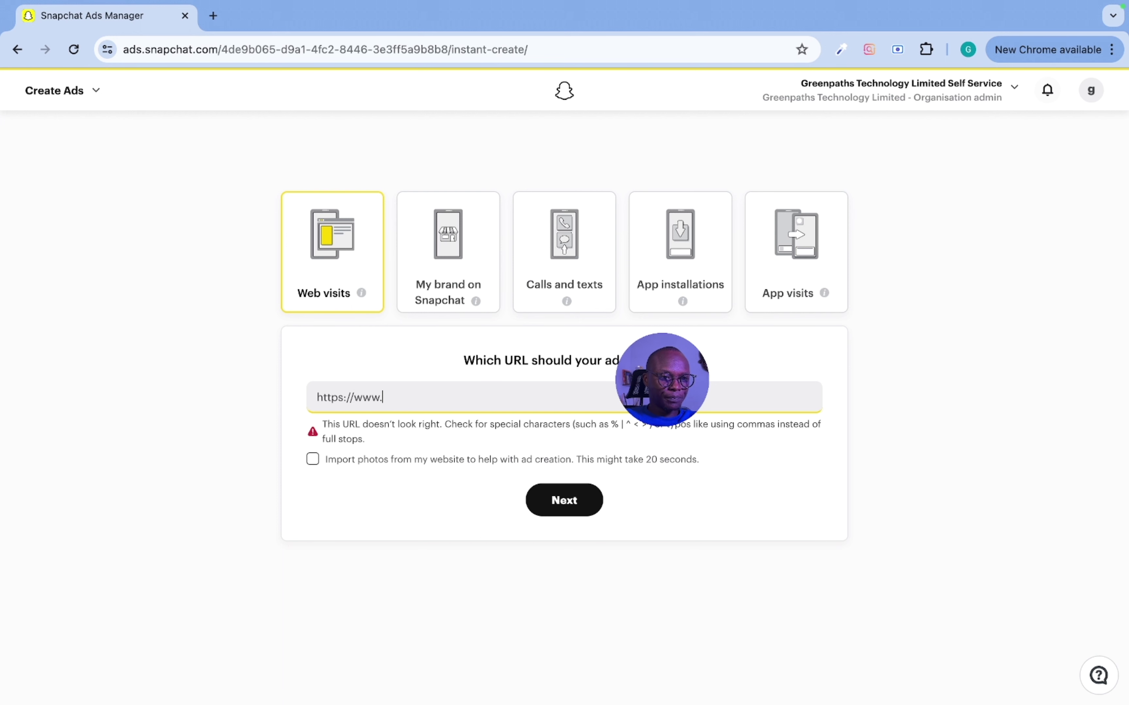
type("segunad")
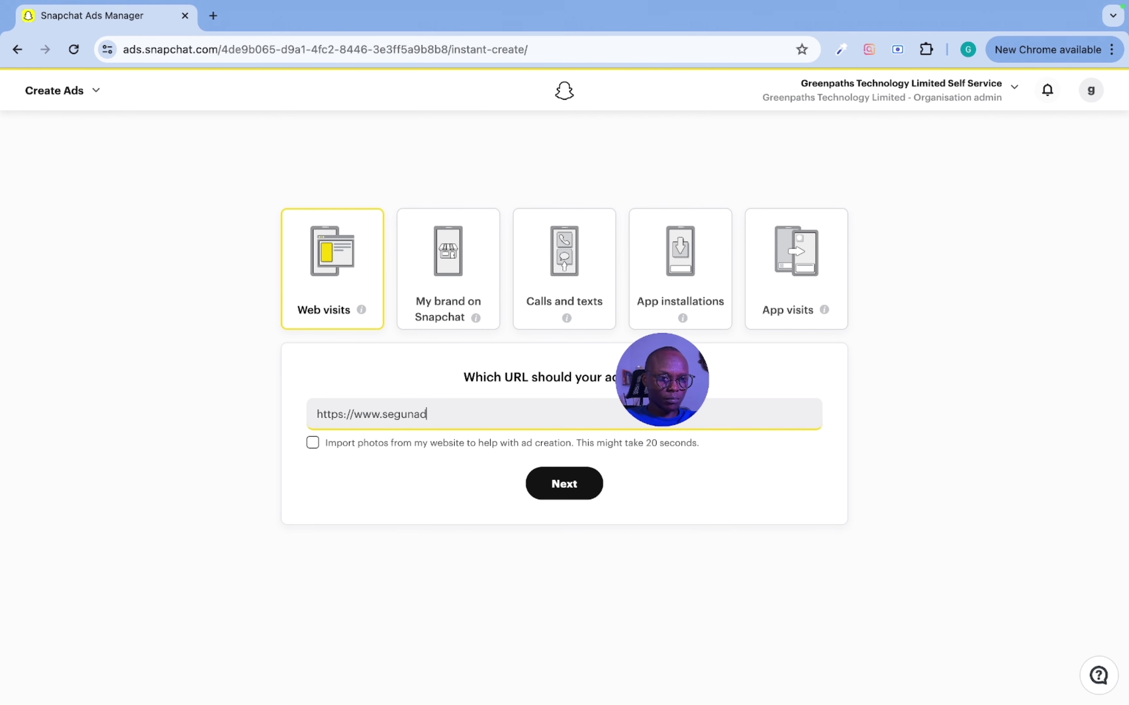
type("ebanjo.co.")
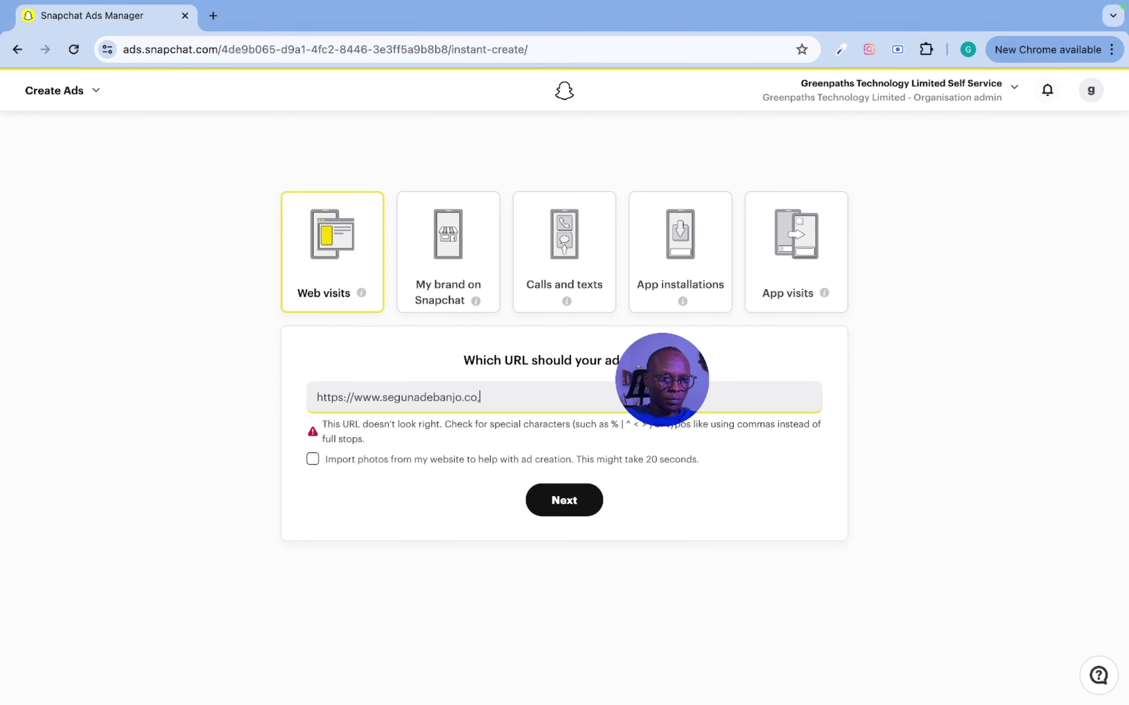
key("BackSpace")
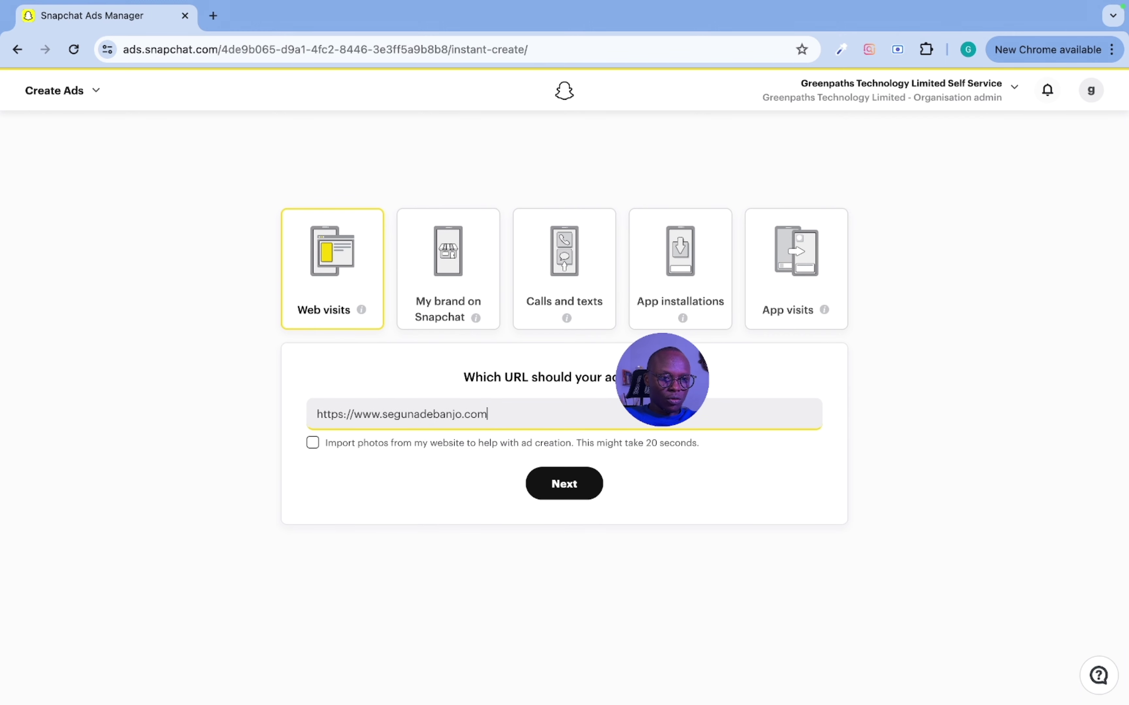
left_click(478, 445)
left_click(563, 487)
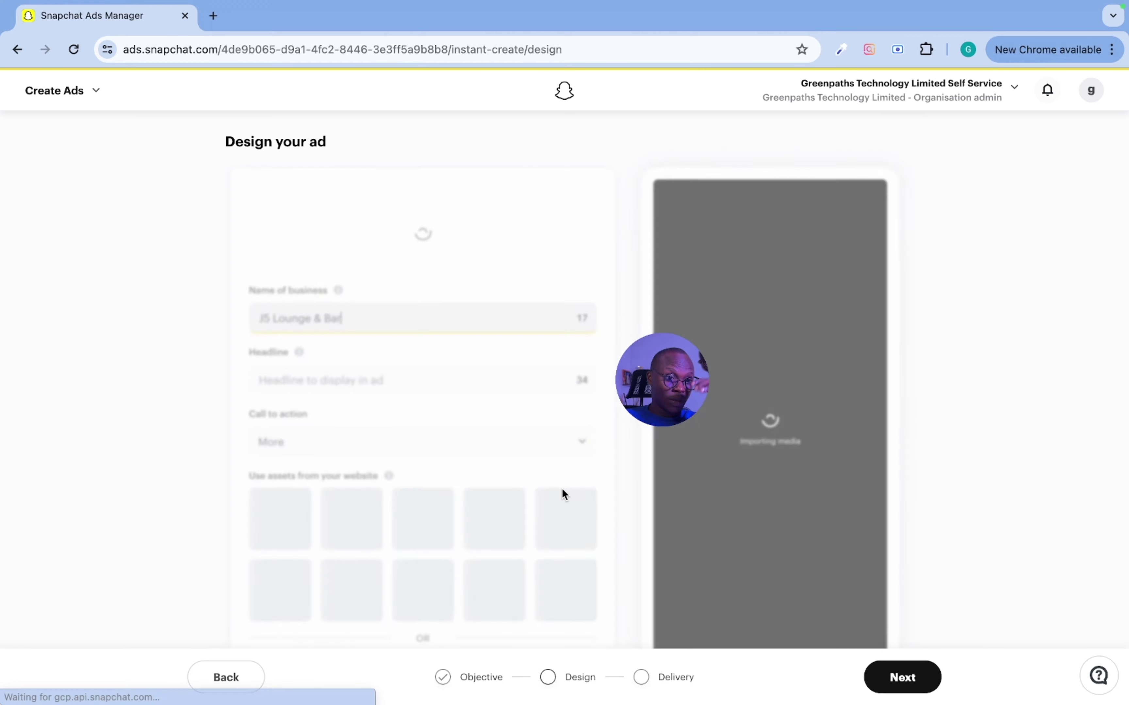
- Examine the ad design form's profile, business name, headline and asset fields, and look into the media library without choosing a file
scroll(478, 442, "down", 2)
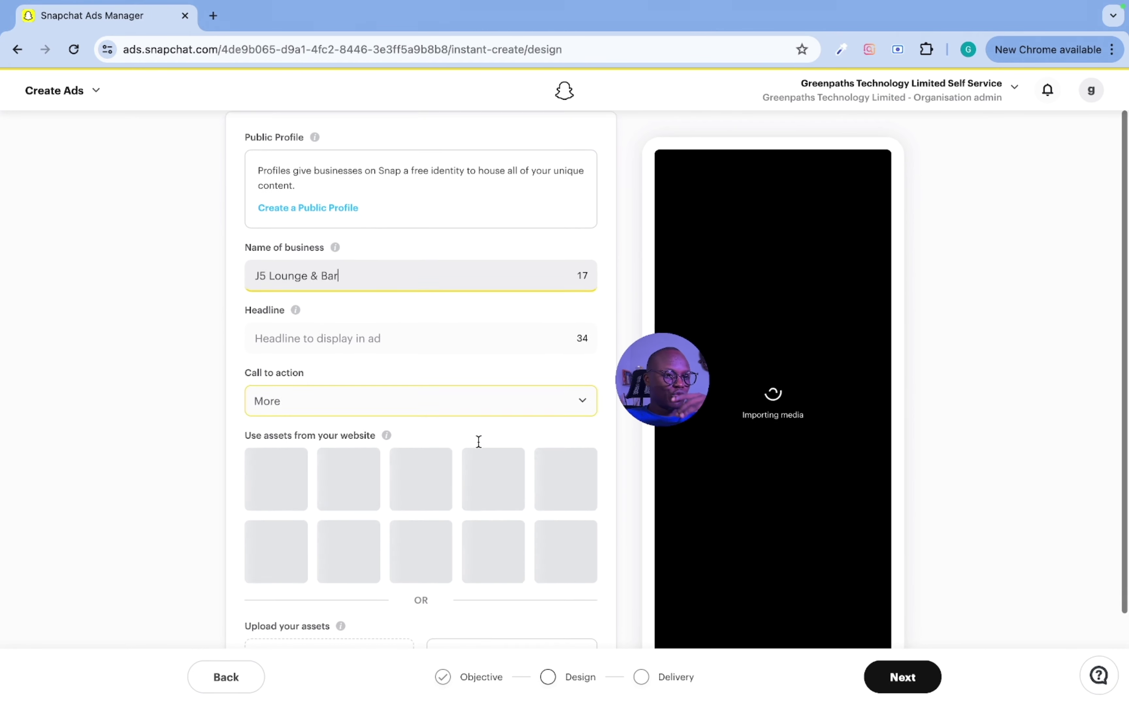
scroll(478, 442, "down", 2)
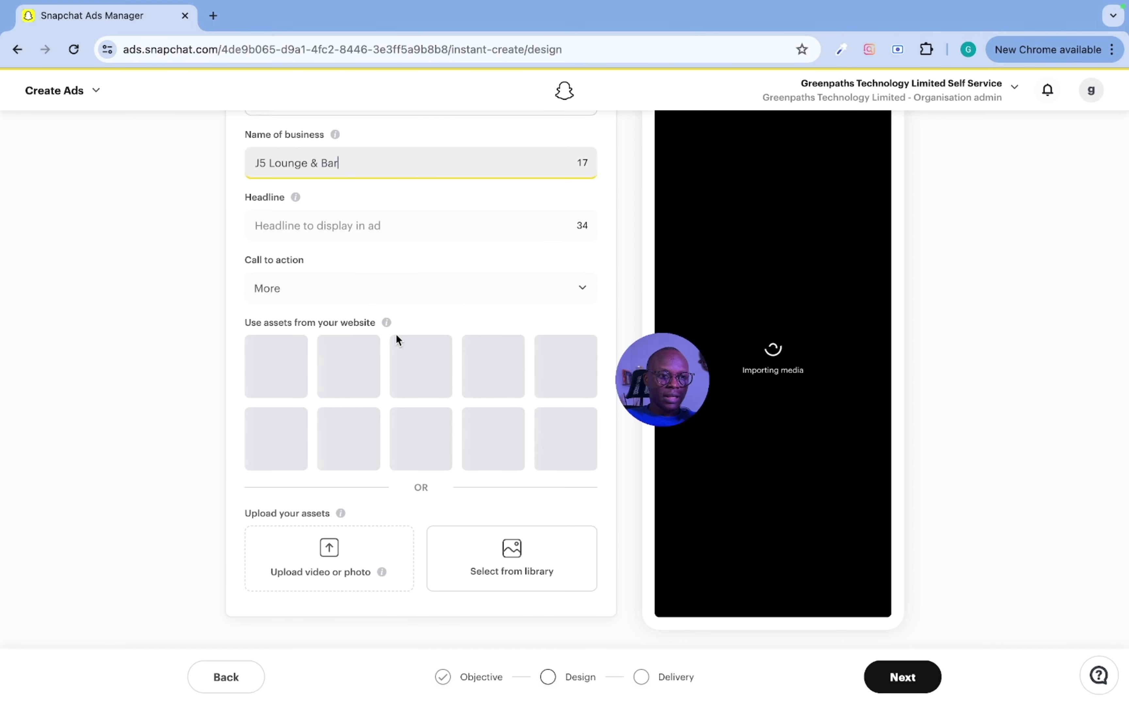
scroll(448, 279, "up", 3)
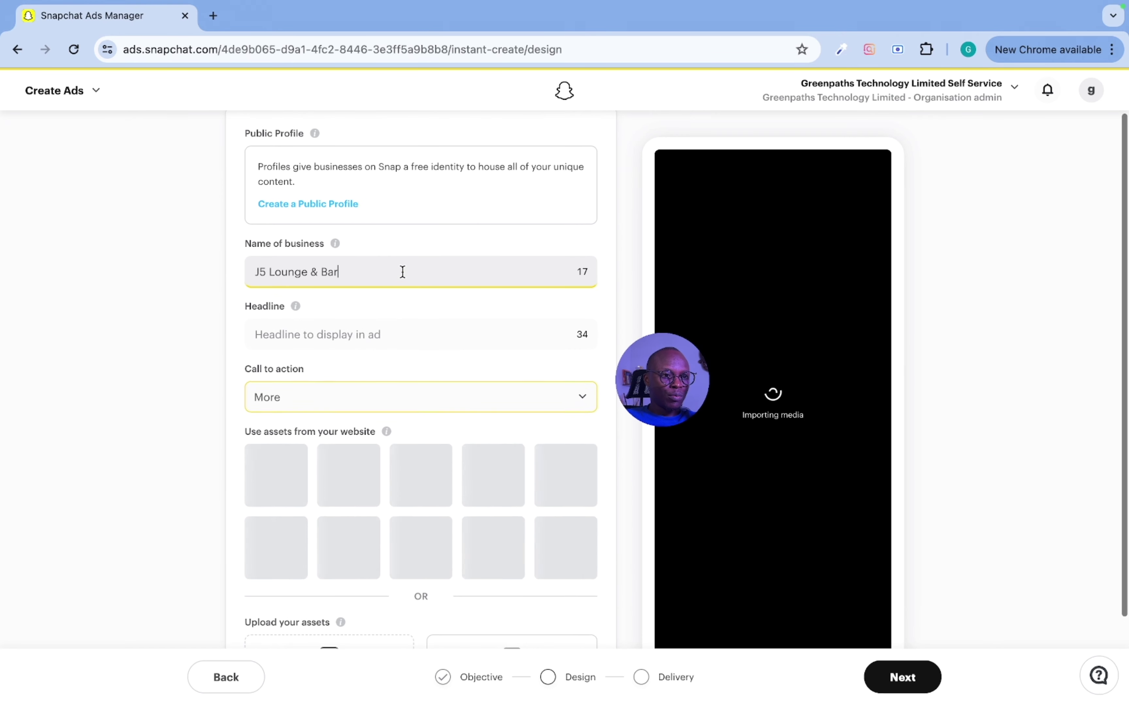
scroll(365, 261, "up", 2)
scroll(365, 260, "down", 3)
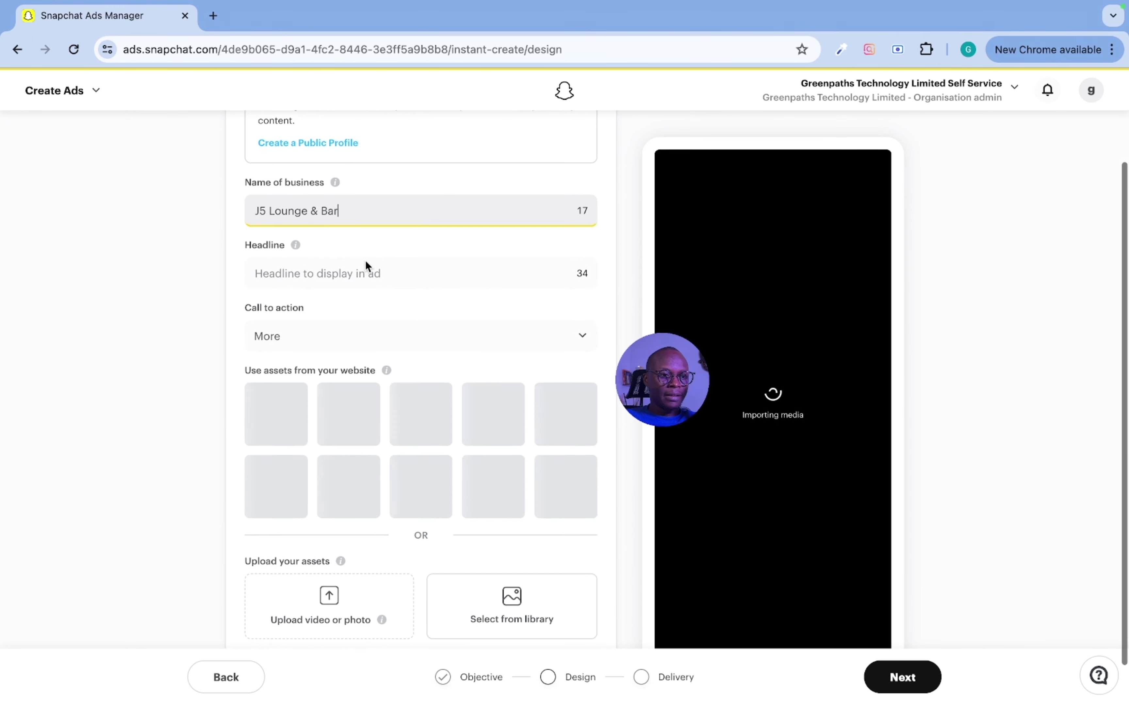
triple_click(305, 209)
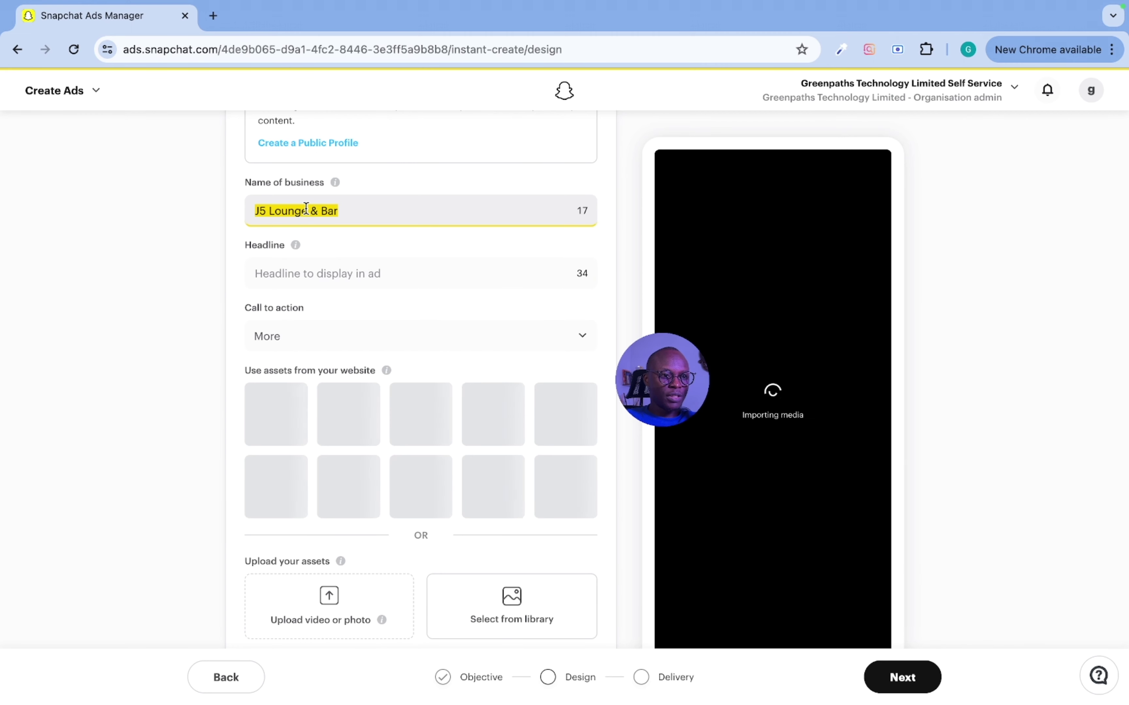
left_click(308, 272)
scroll(345, 442, "down", 1)
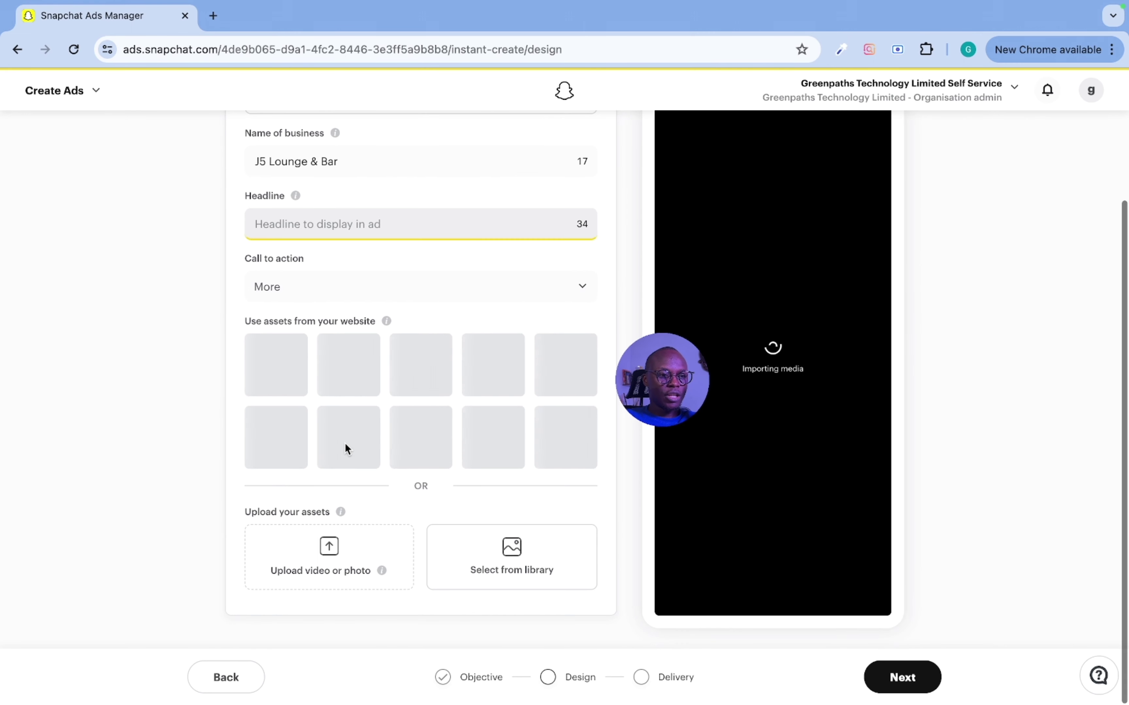
left_click(483, 570)
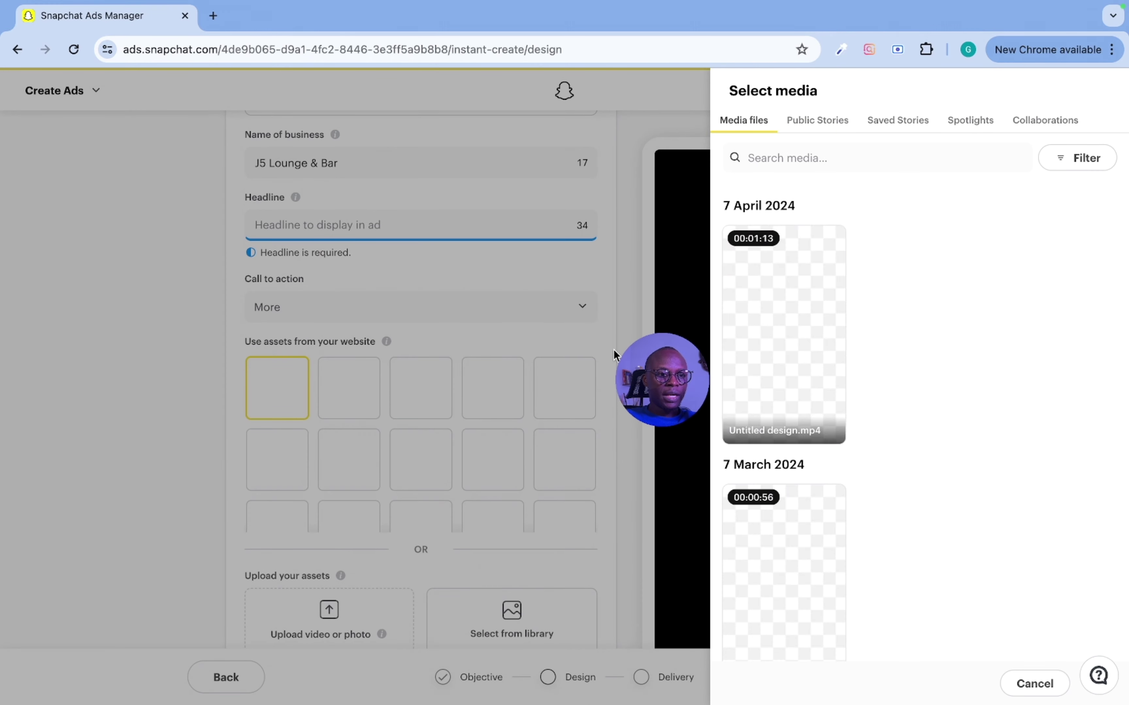
left_click(523, 308)
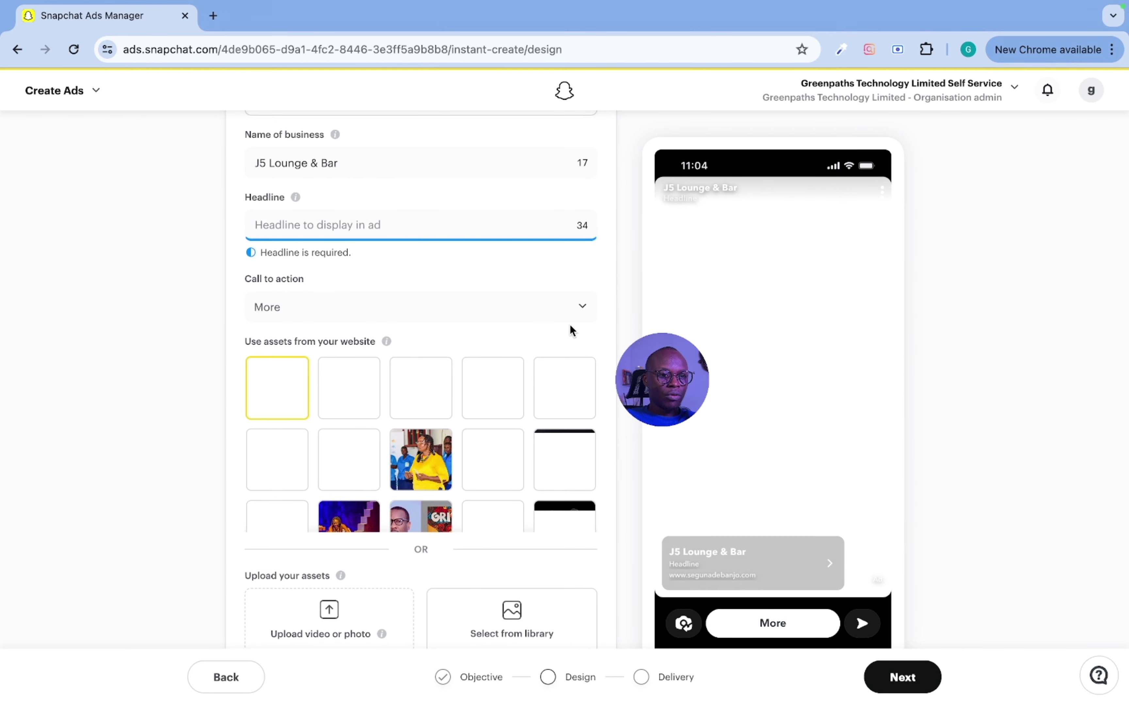
- Compare the photos imported from the website and use the one of the woman in the yellow top as the ad image
left_click(430, 474)
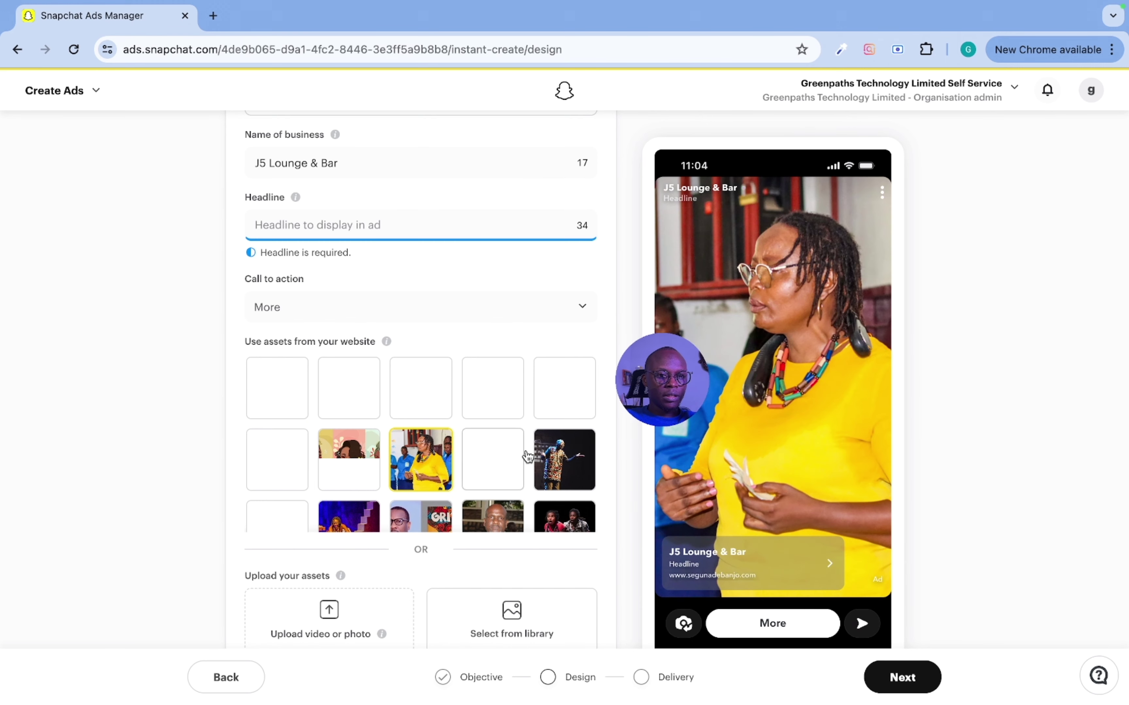
scroll(544, 448, "down", 2)
scroll(505, 492, "down", 1)
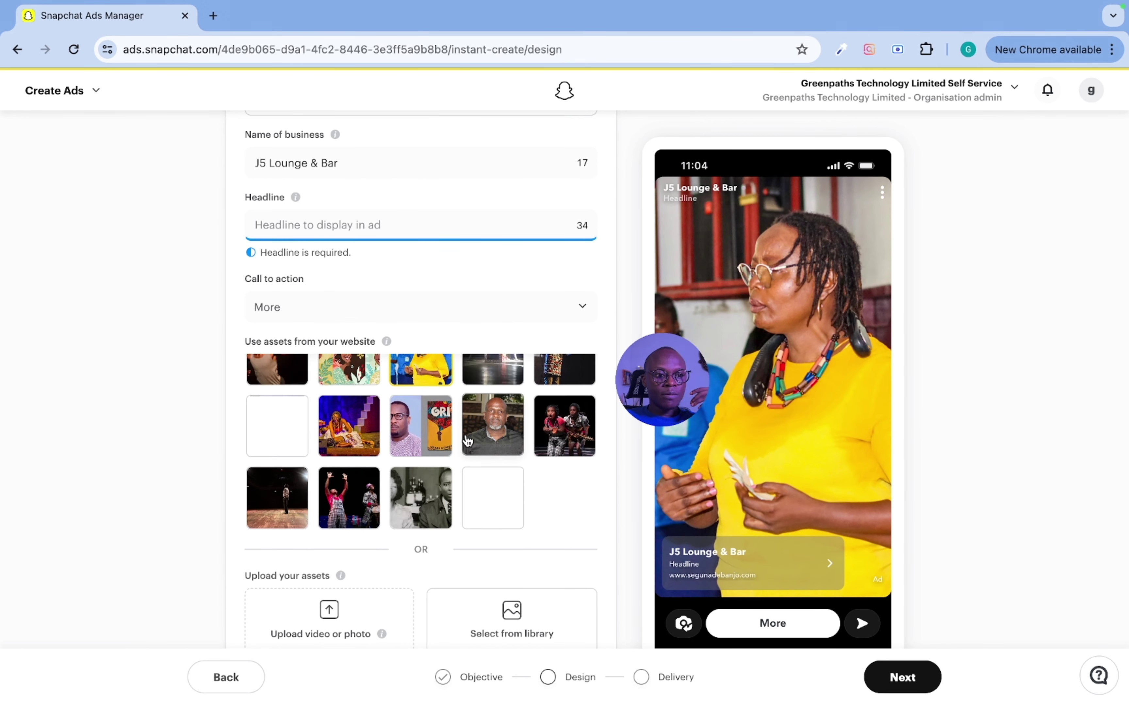
scroll(471, 435, "up", 2)
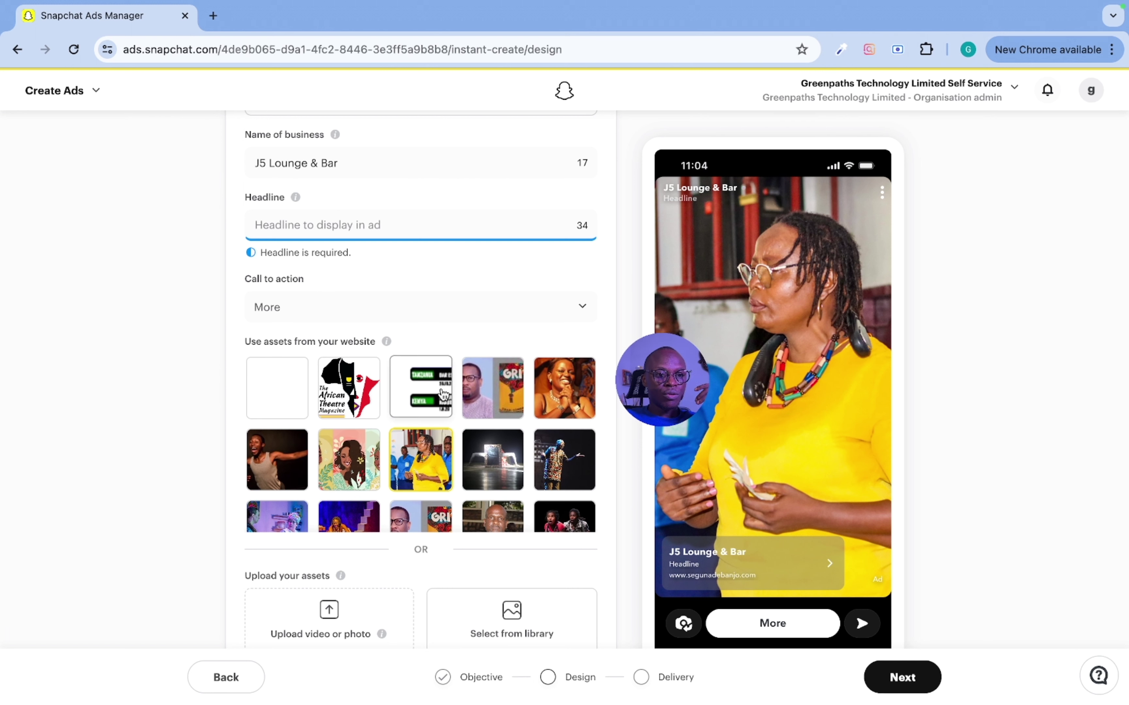
left_click(541, 400)
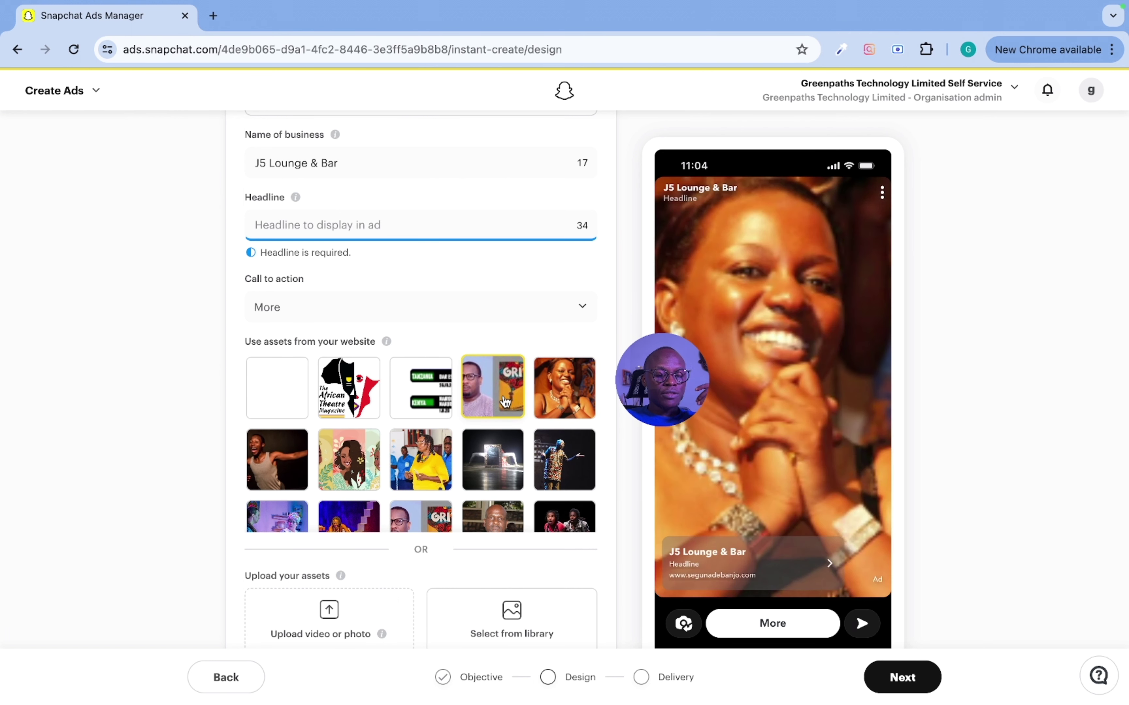
left_click(505, 402)
left_click(425, 464)
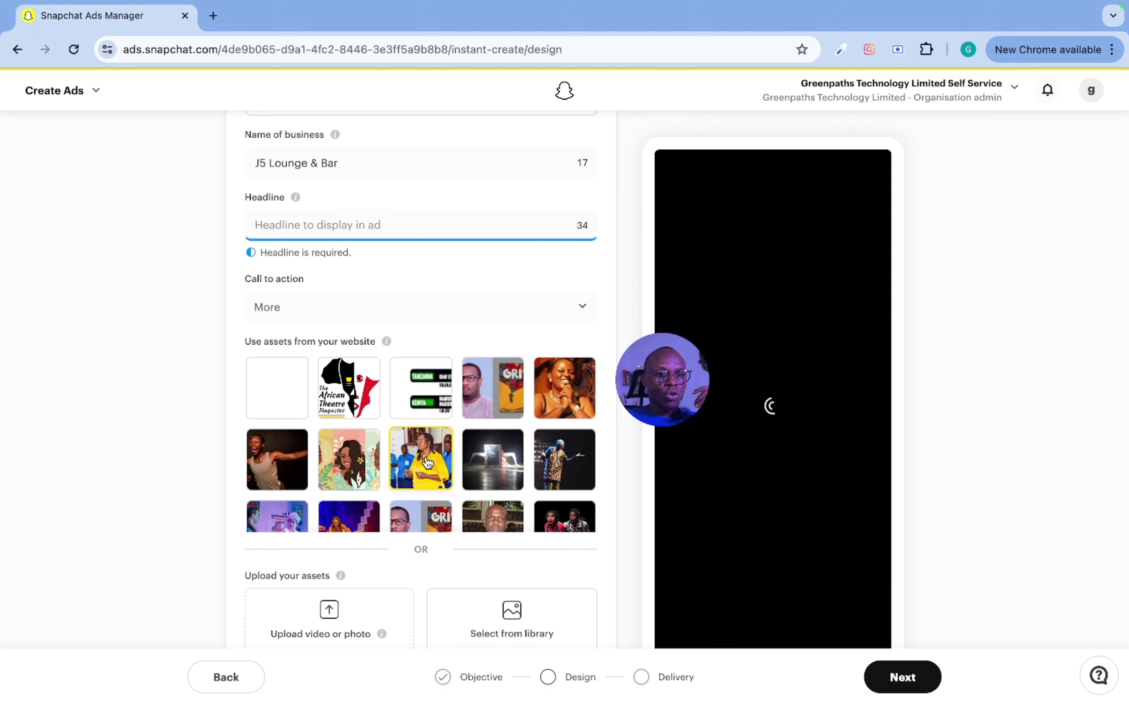
- Try the alternative ad templates one after another, ending with the one that places the text above the image
scroll(294, 478, "down", 10)
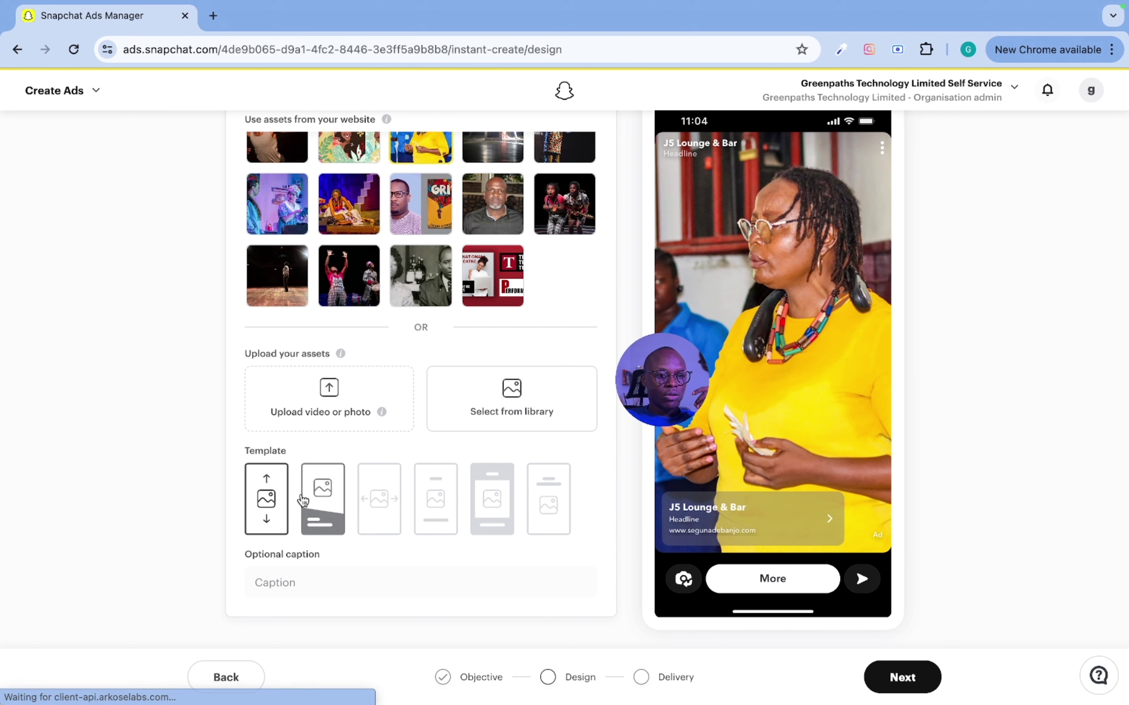
left_click(315, 502)
scroll(327, 496, "down", 2)
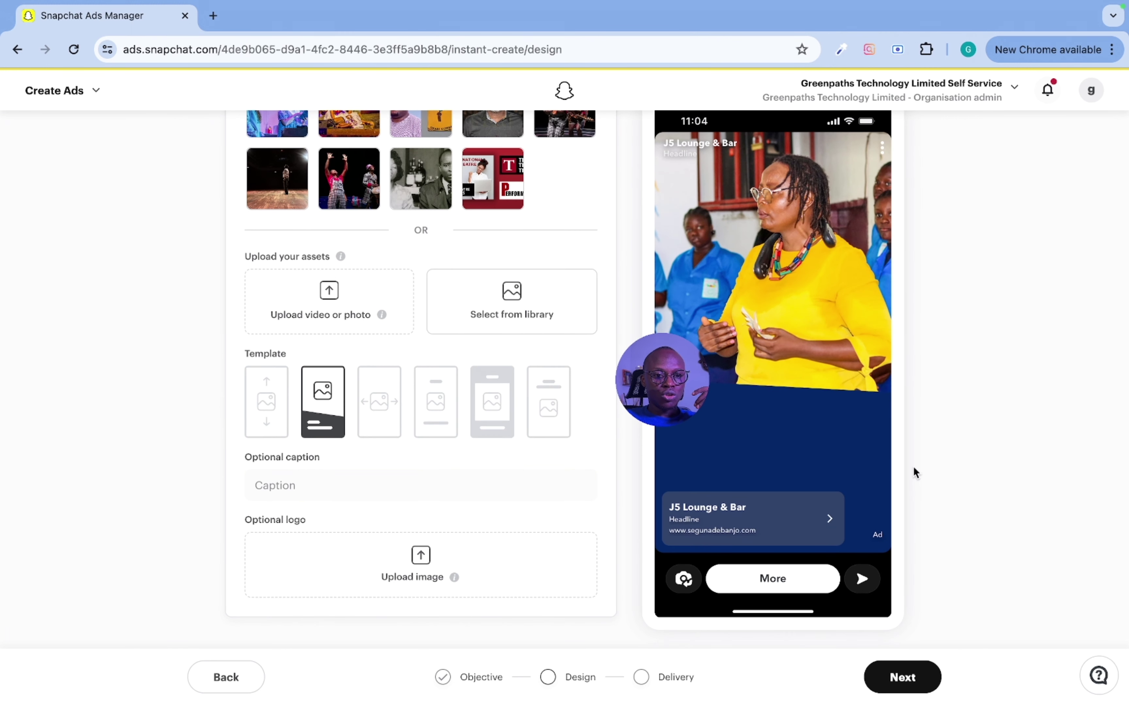
left_click(393, 420)
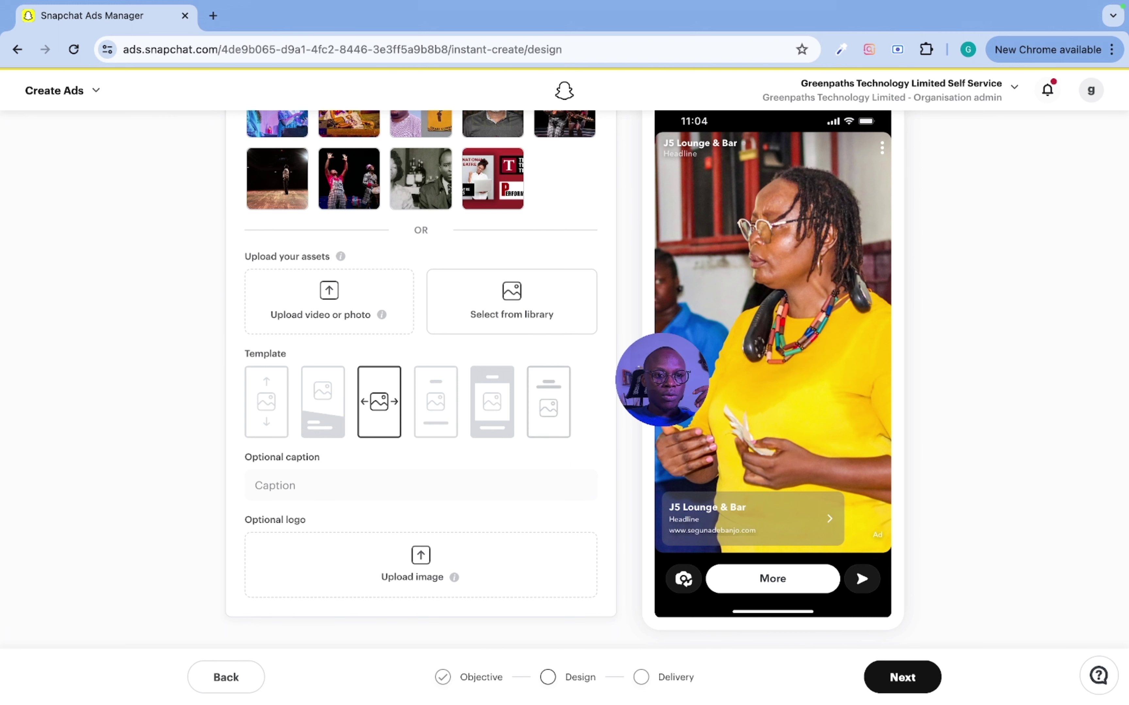
left_click(431, 394)
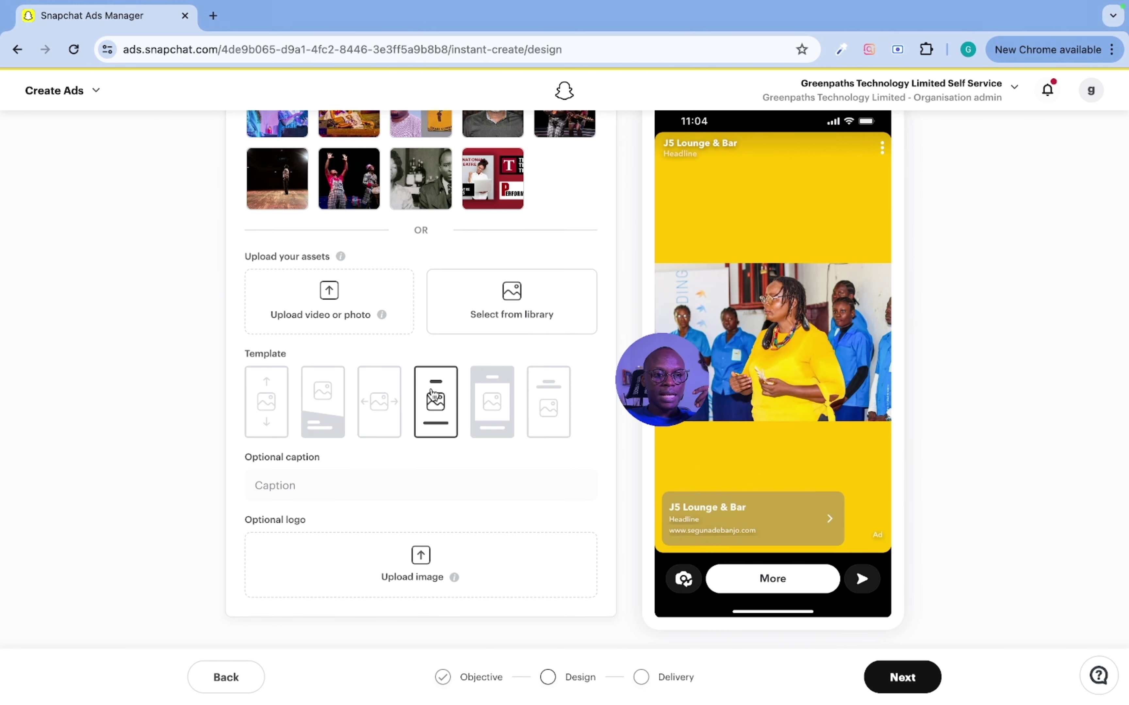
left_click(492, 404)
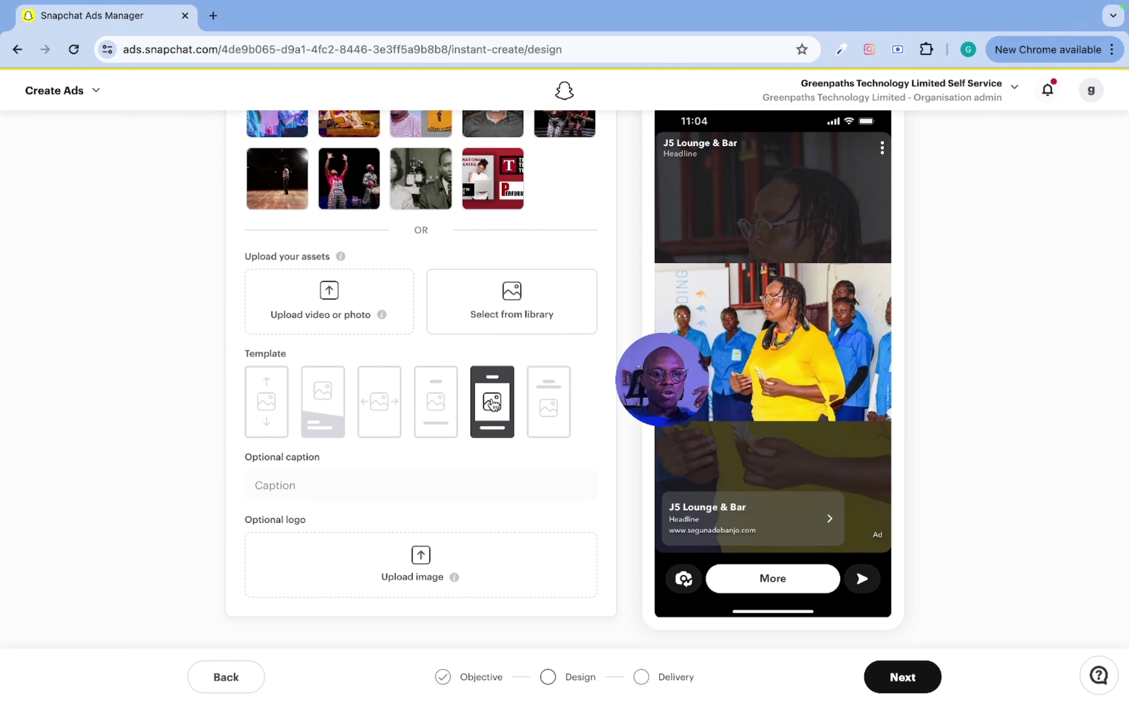
left_click(553, 402)
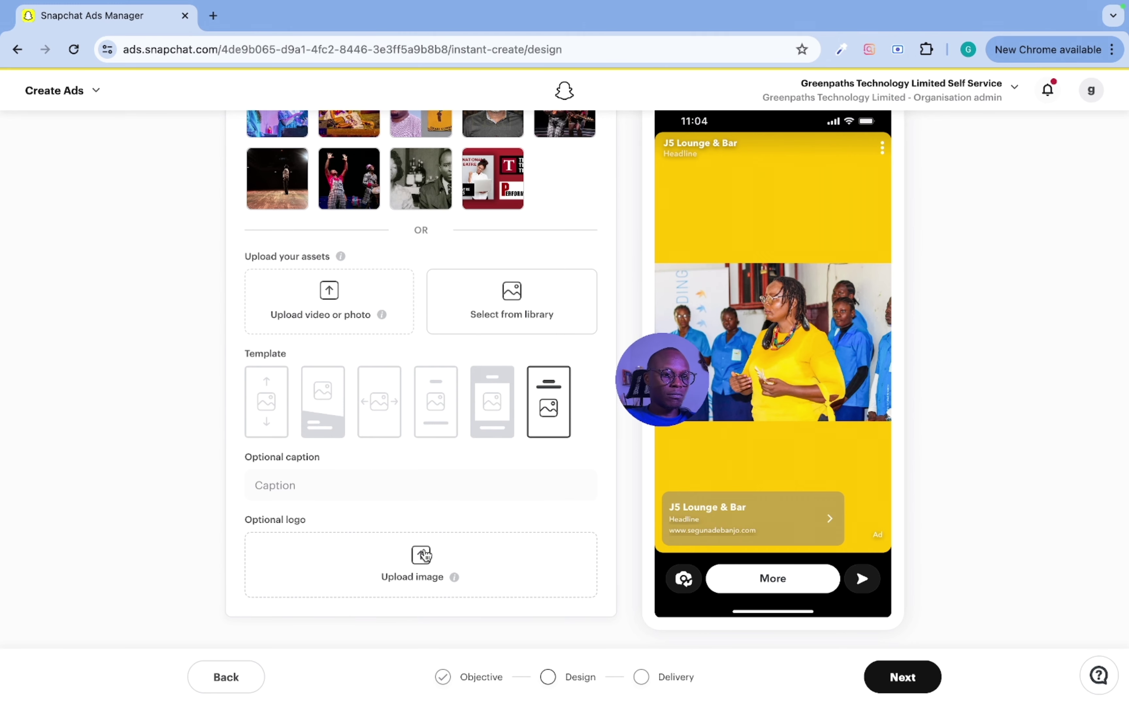
- Upload My Guy Logo Main.png from the Downloads folder as the ad's optional logo
left_click(425, 554)
scroll(486, 418, "down", 10)
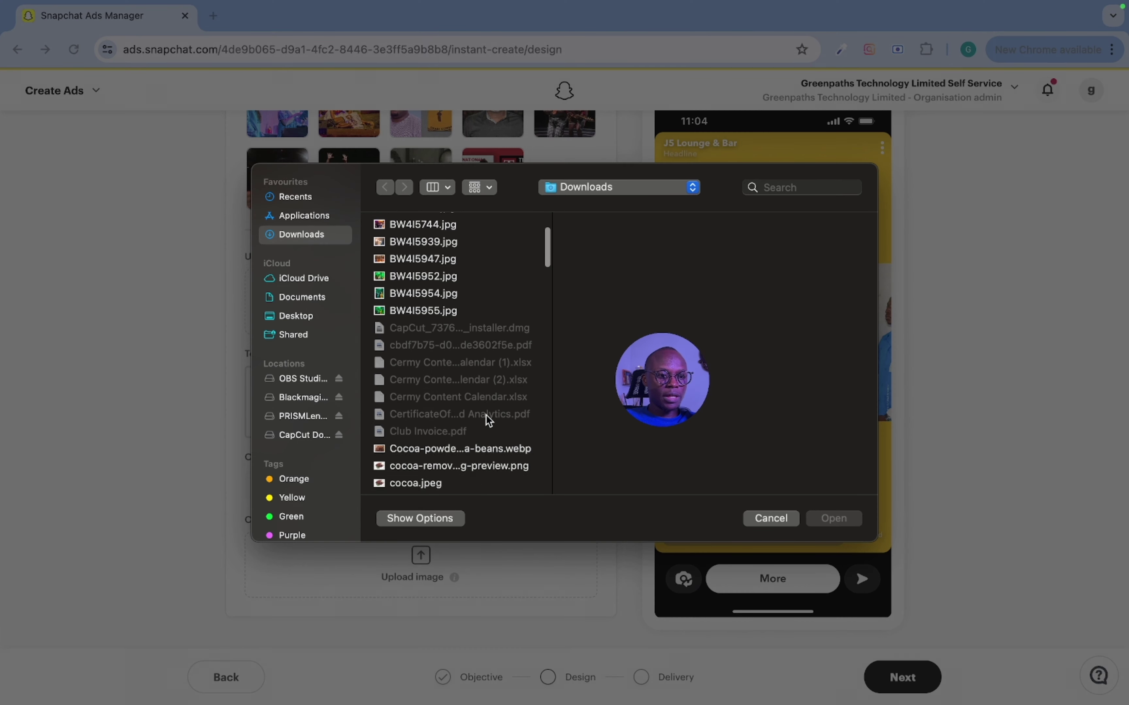
scroll(486, 415, "down", 15)
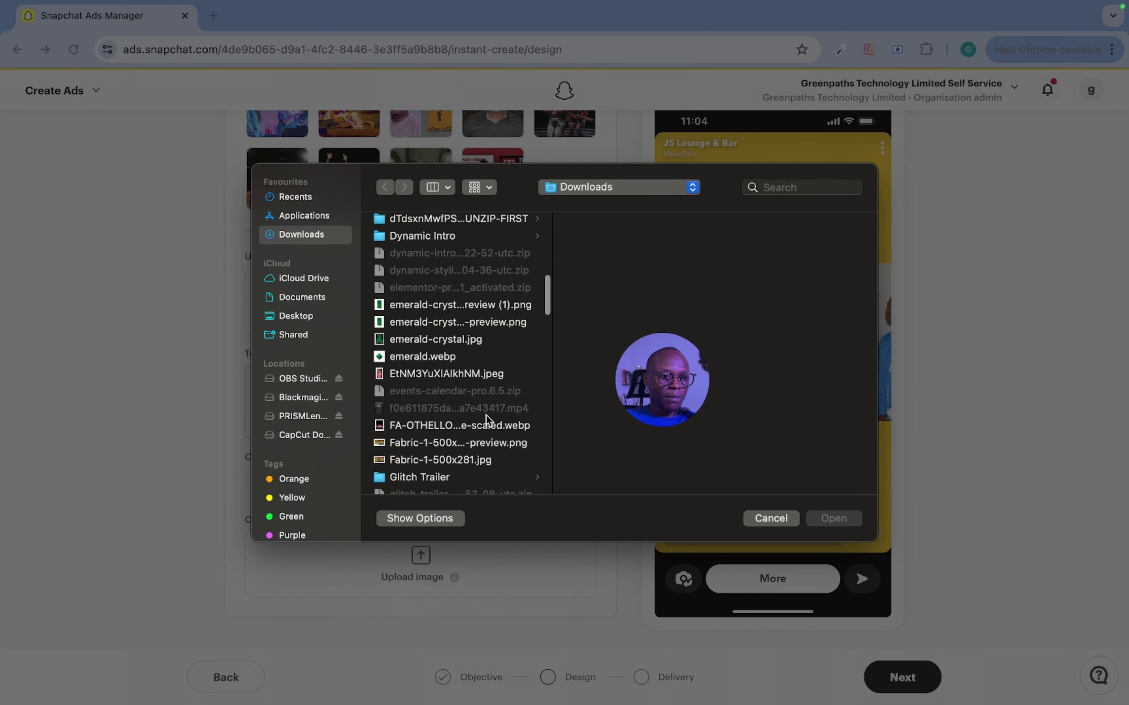
scroll(486, 414, "down", 2)
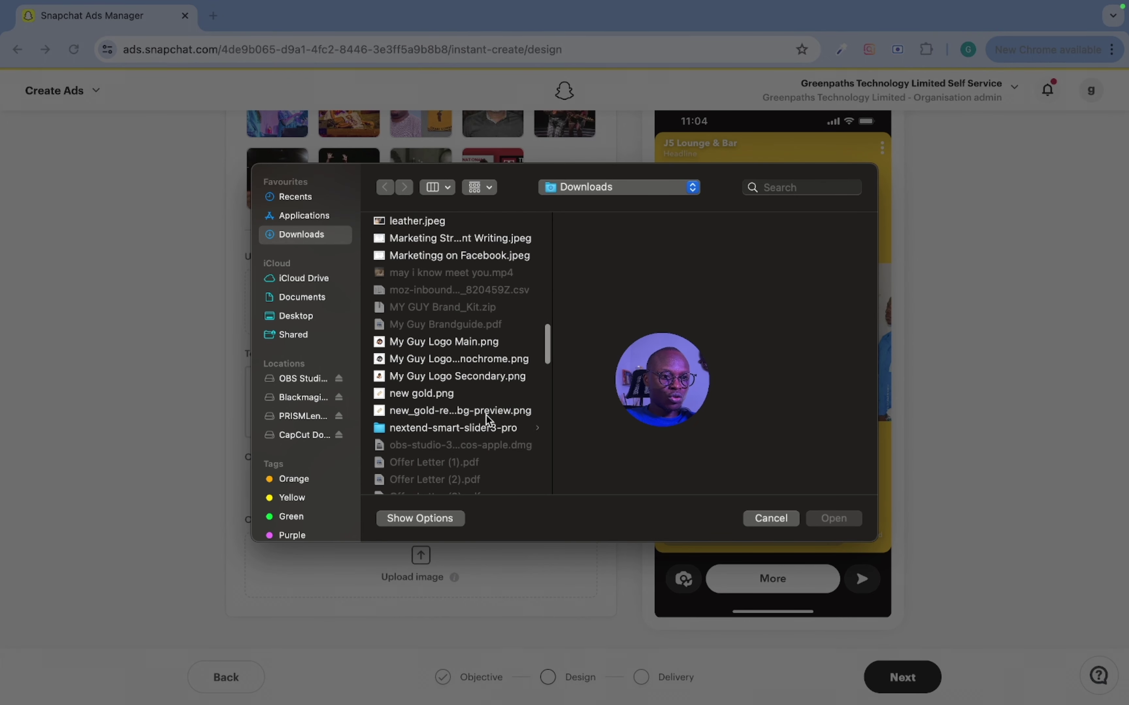
left_click(437, 347)
left_click(833, 518)
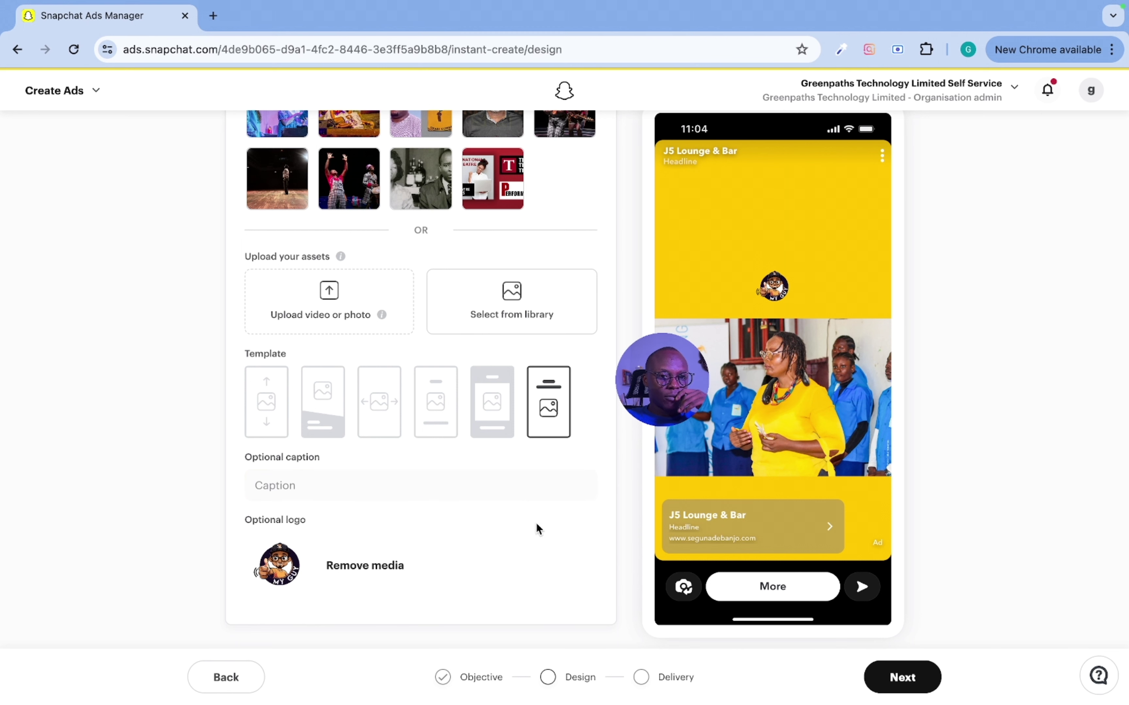
- Try the full-height template, then switch the ad to the template with the image above a slanted colour panel
left_click(269, 406)
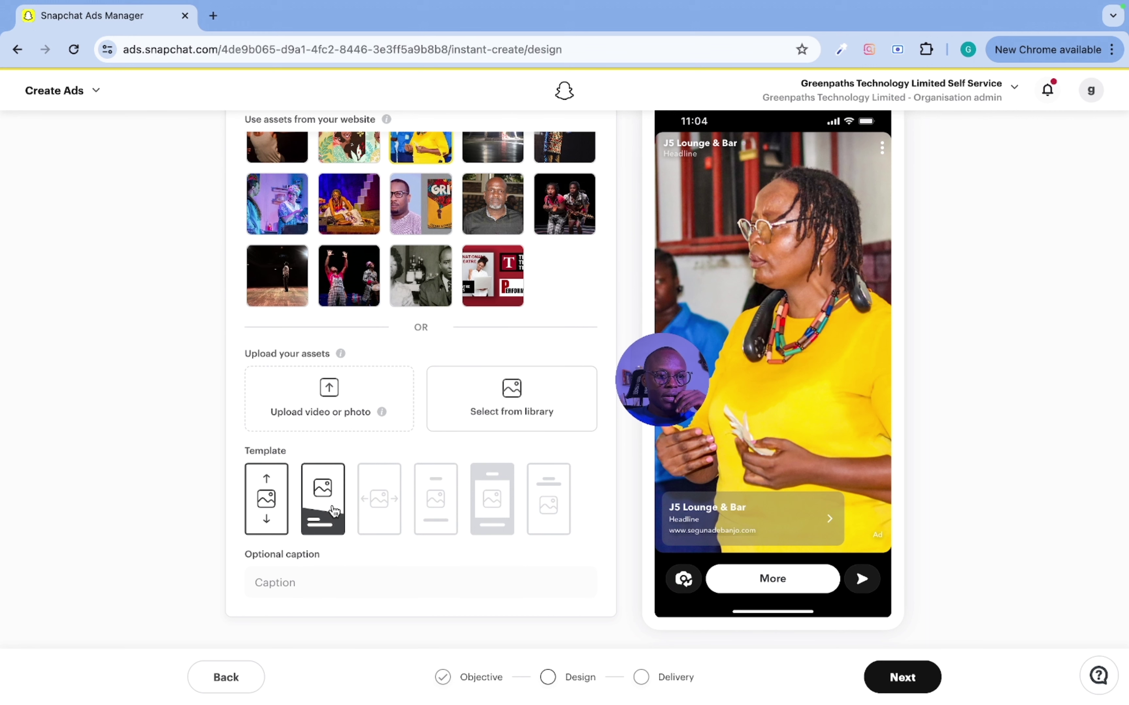
left_click(334, 511)
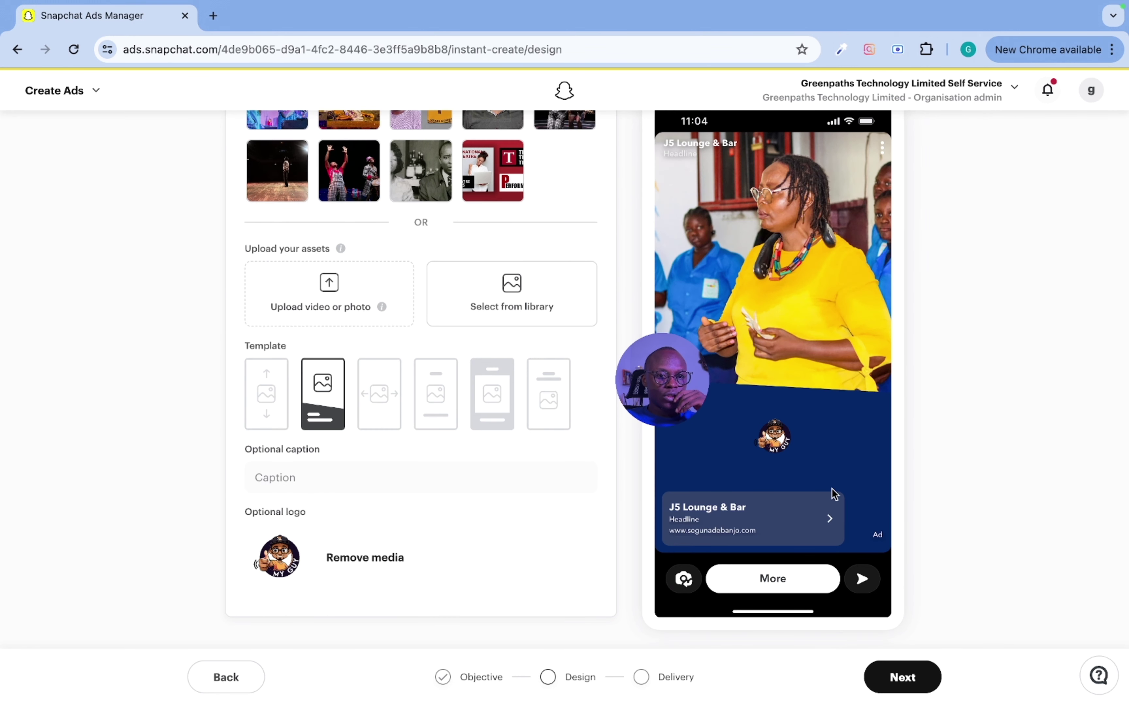
- Try the full-width, centred-image, framed and text-above-image templates in turn, then apply the full-height template to the ad
left_click(378, 390)
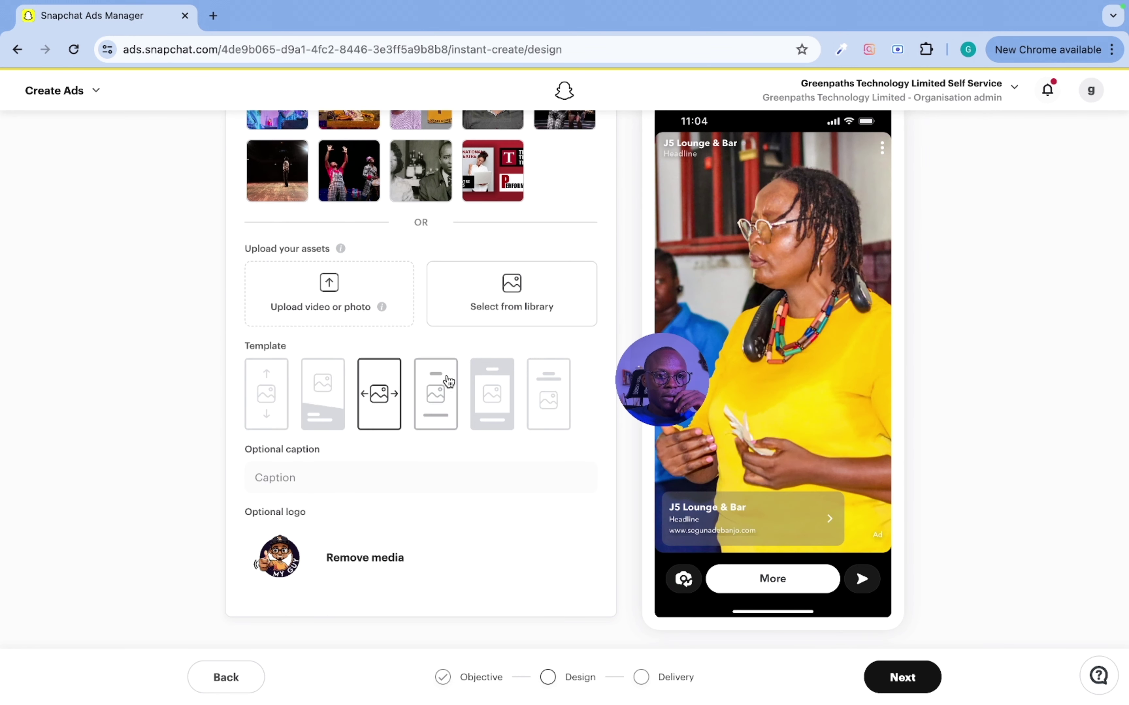
left_click(423, 386)
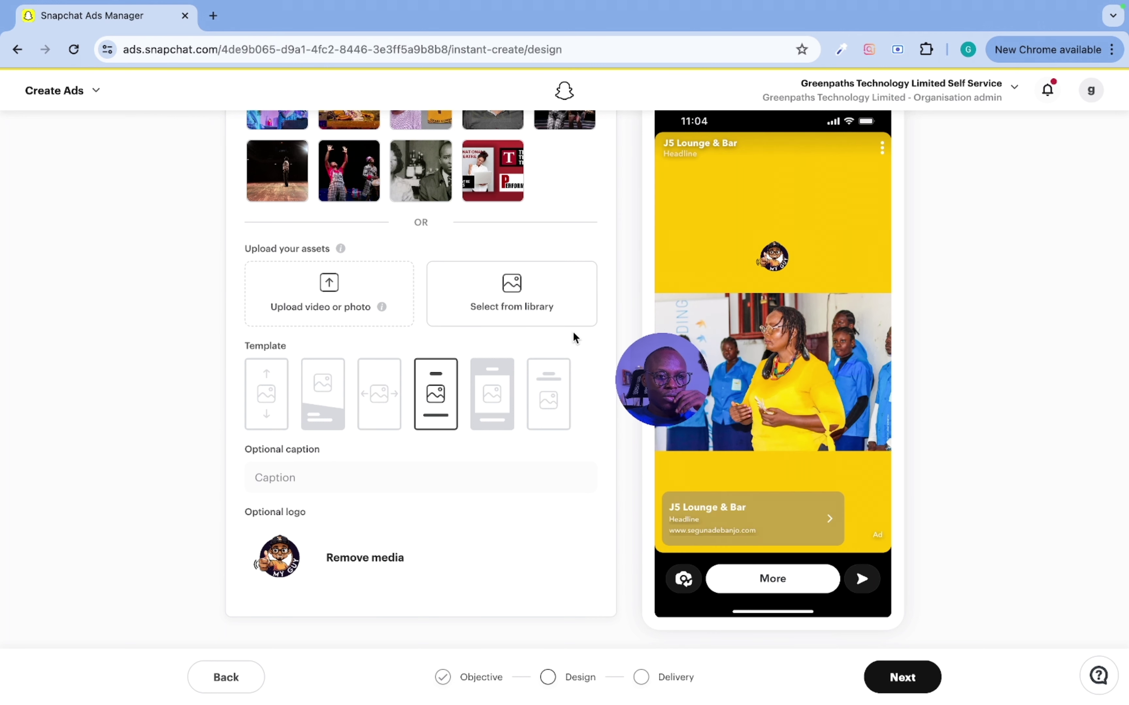
left_click(491, 381)
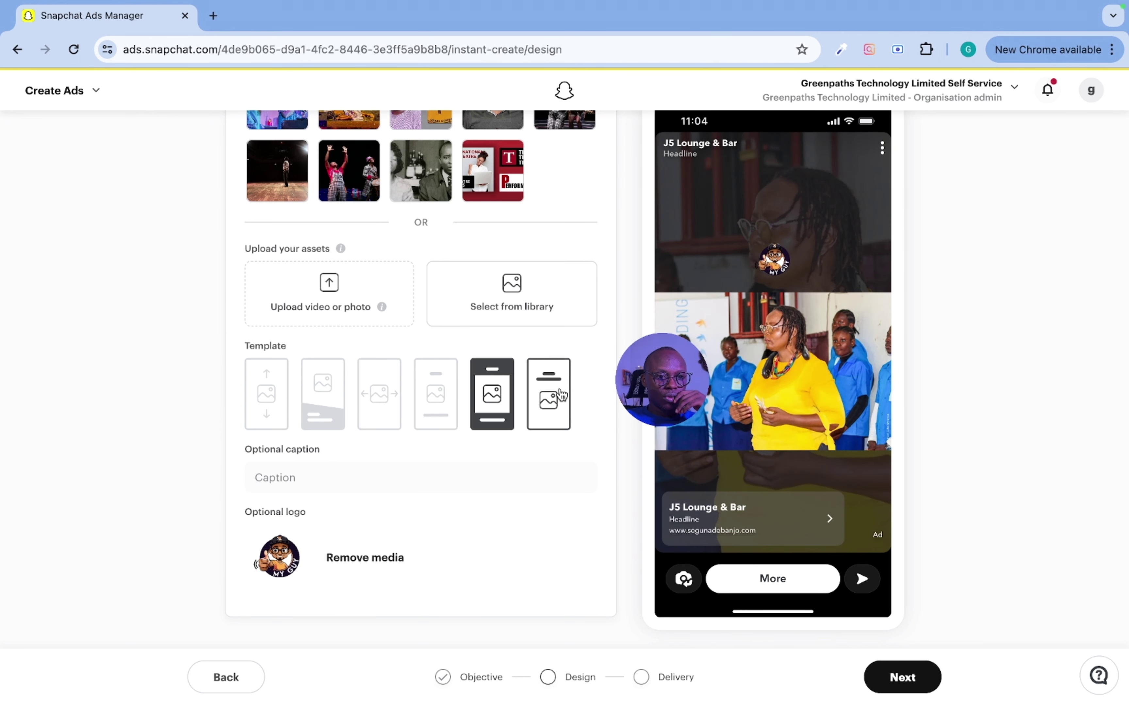
left_click(562, 394)
left_click(261, 401)
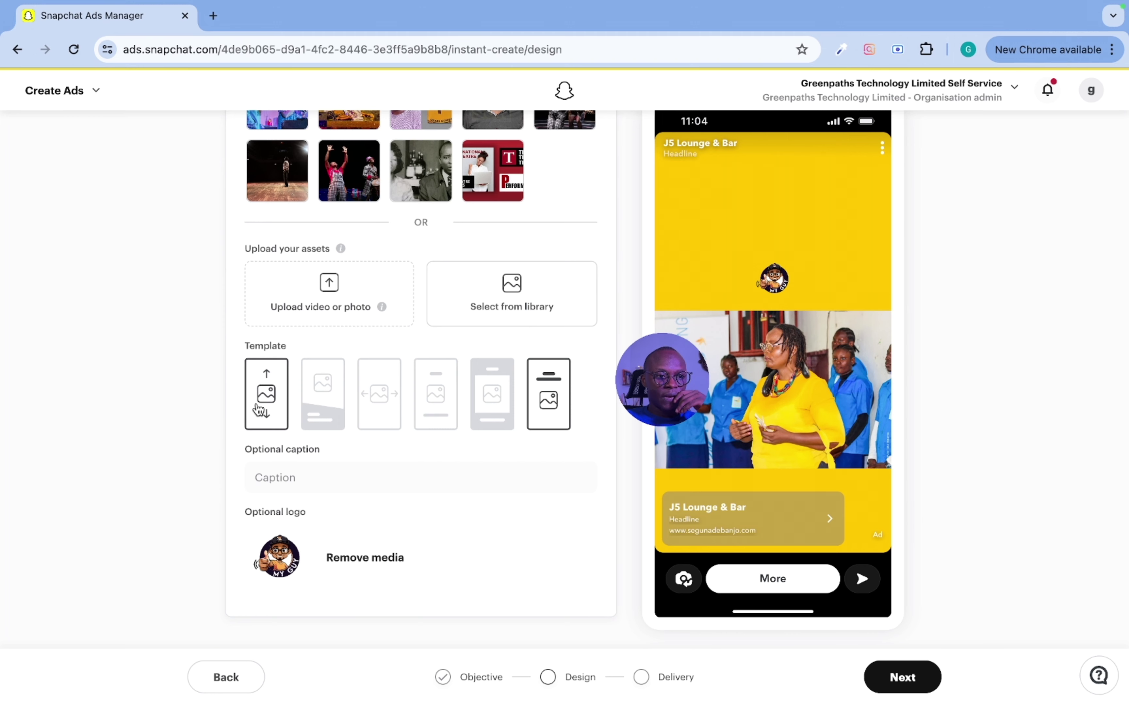
- Enter "Swipe Up To Start" as the ad's headline and continue to the delivery settings
scroll(258, 410, "up", 2)
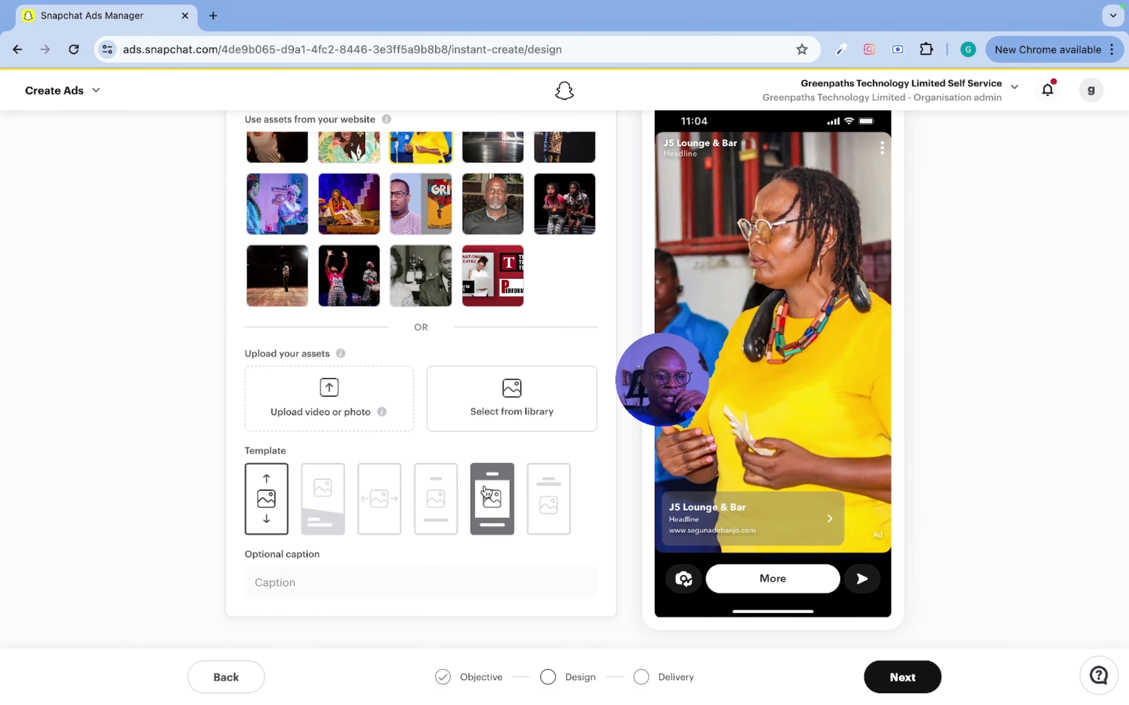
left_click(347, 578)
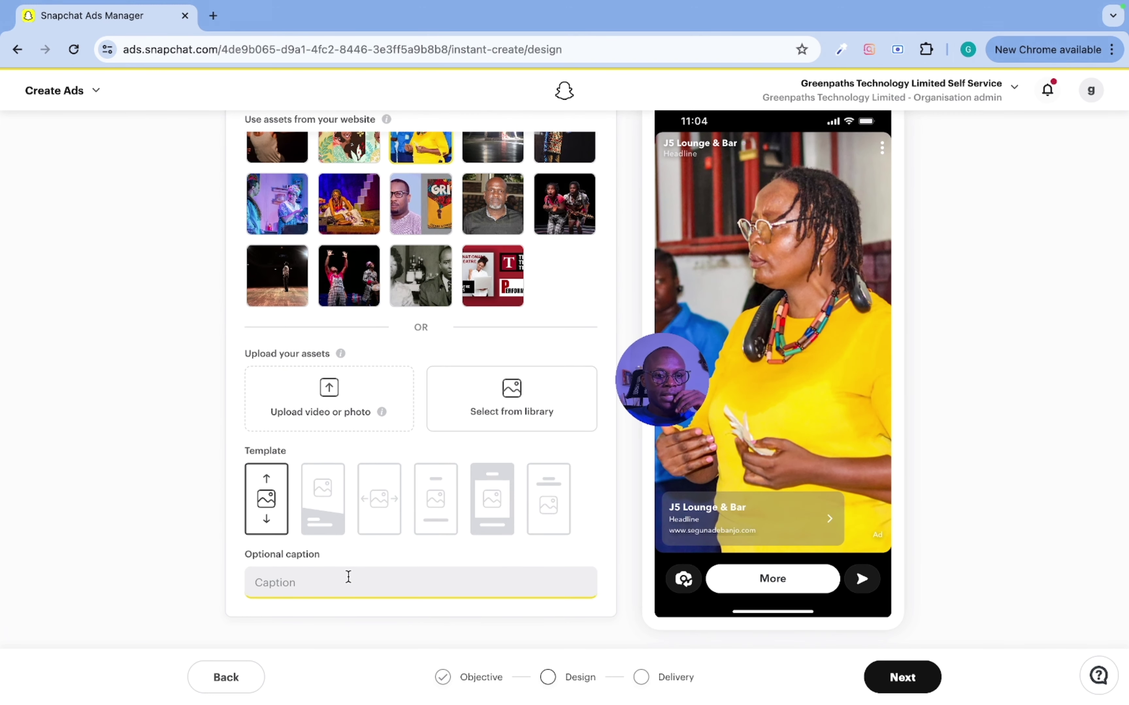
left_click(910, 682)
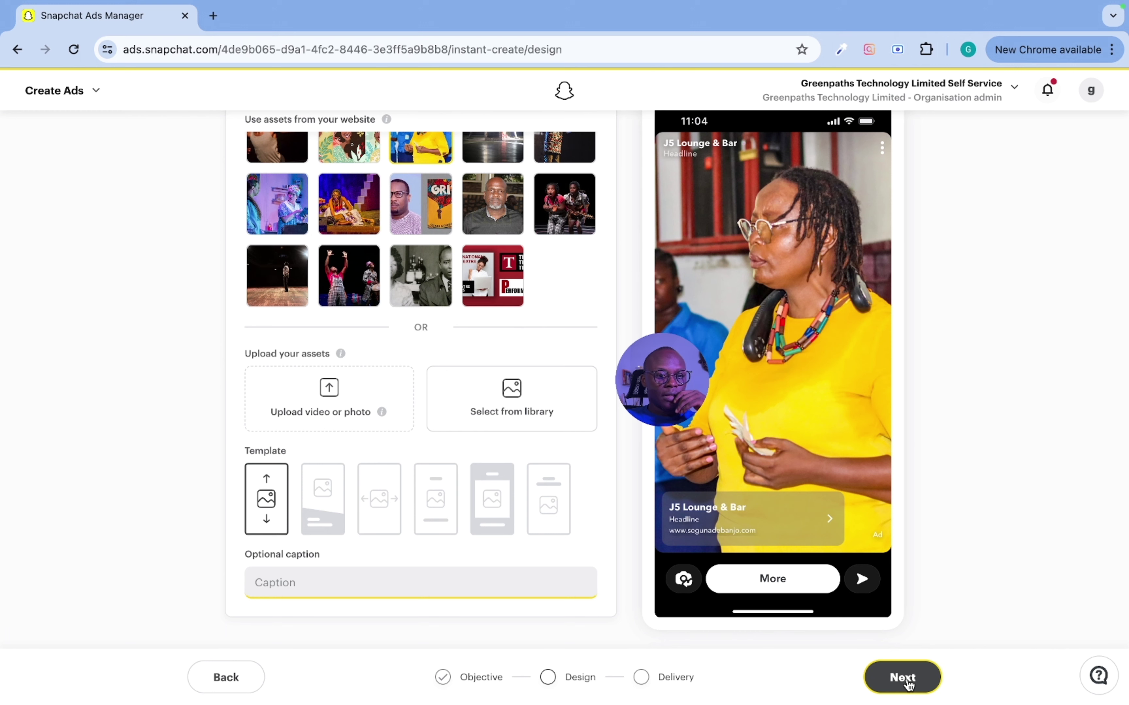
scroll(513, 406, "down", 10)
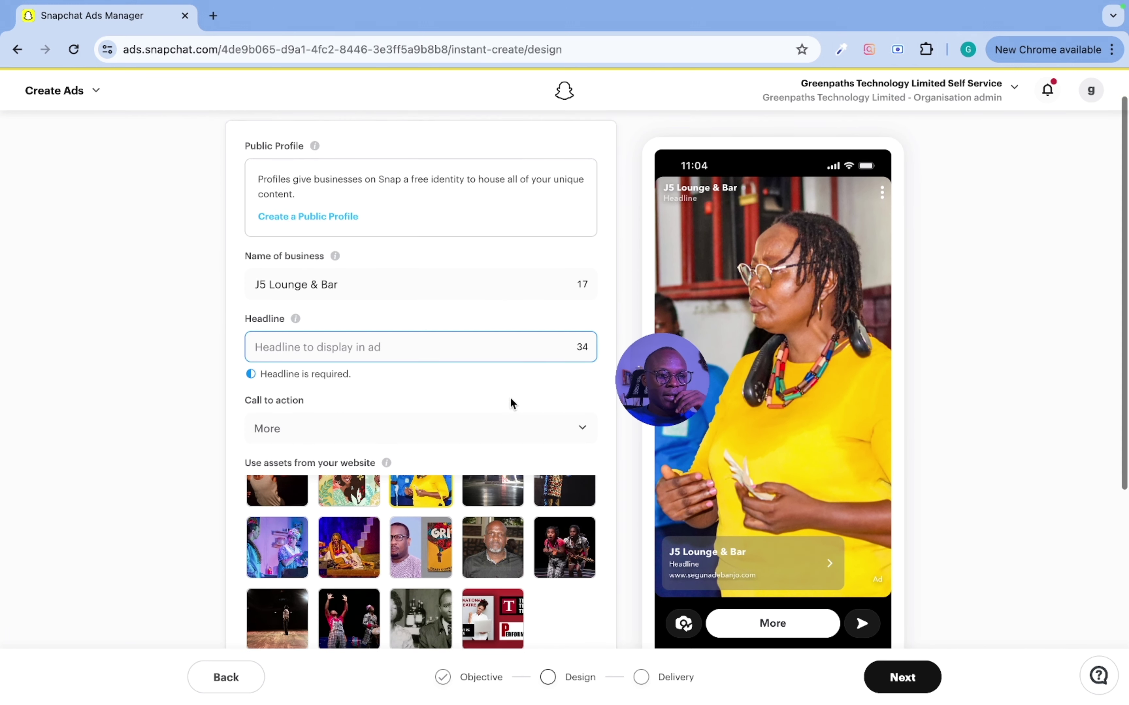
scroll(521, 604, "up", 4)
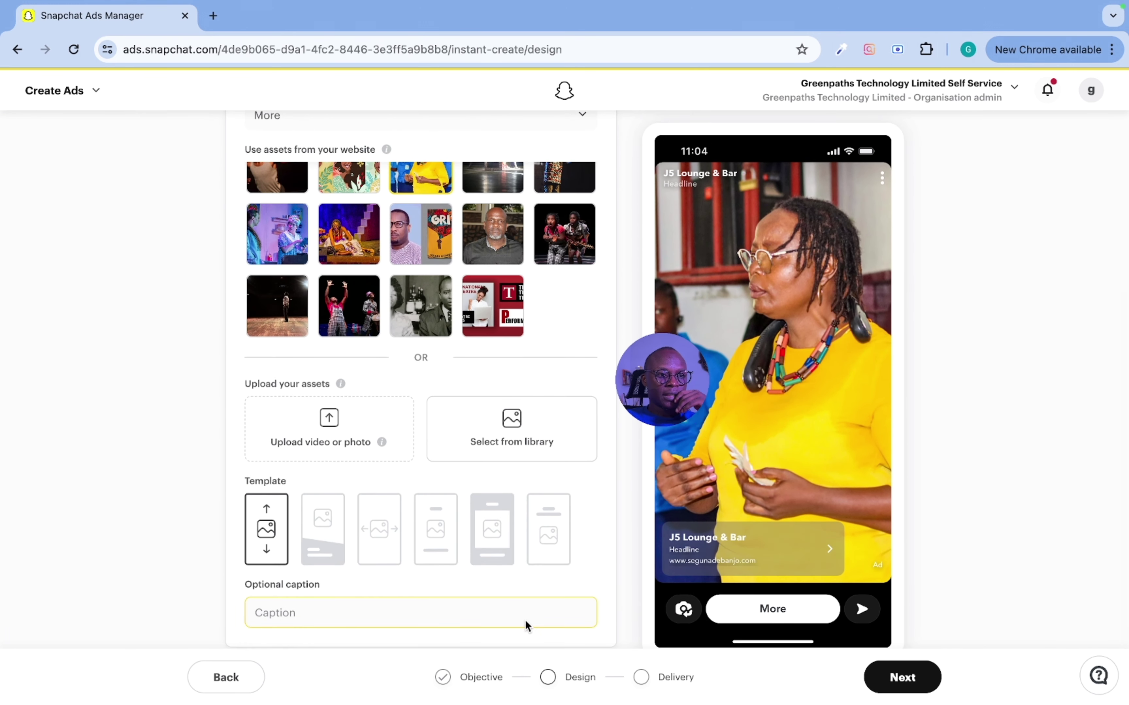
scroll(502, 469, "up", 3)
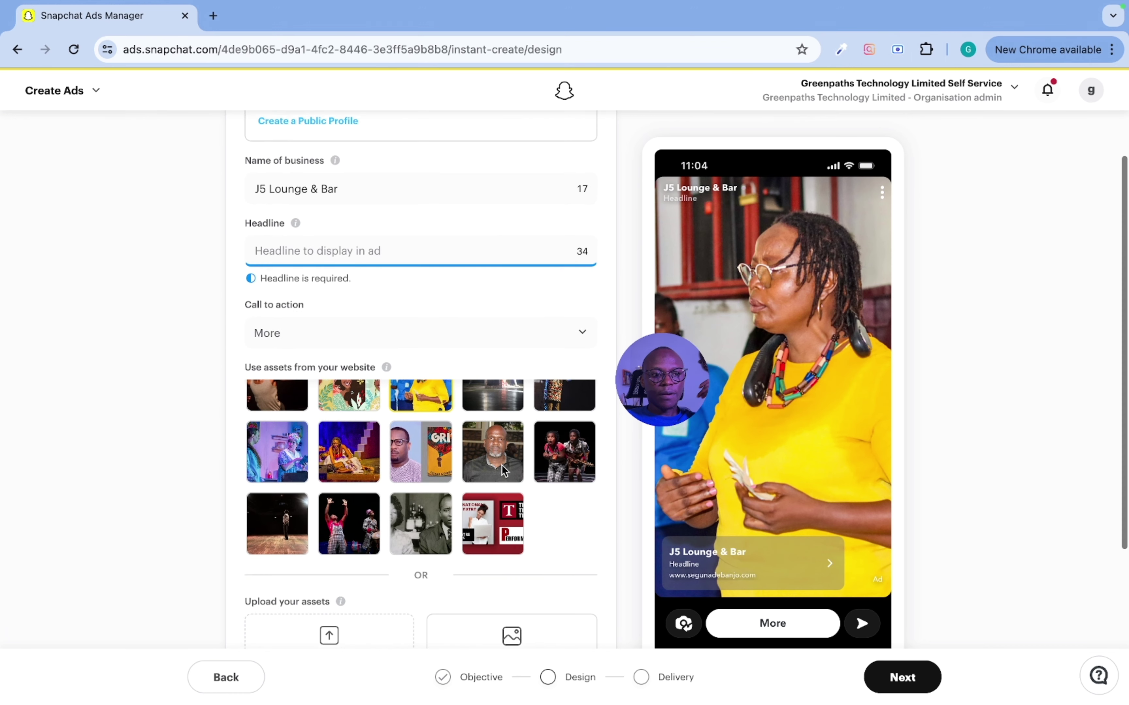
left_click(401, 290)
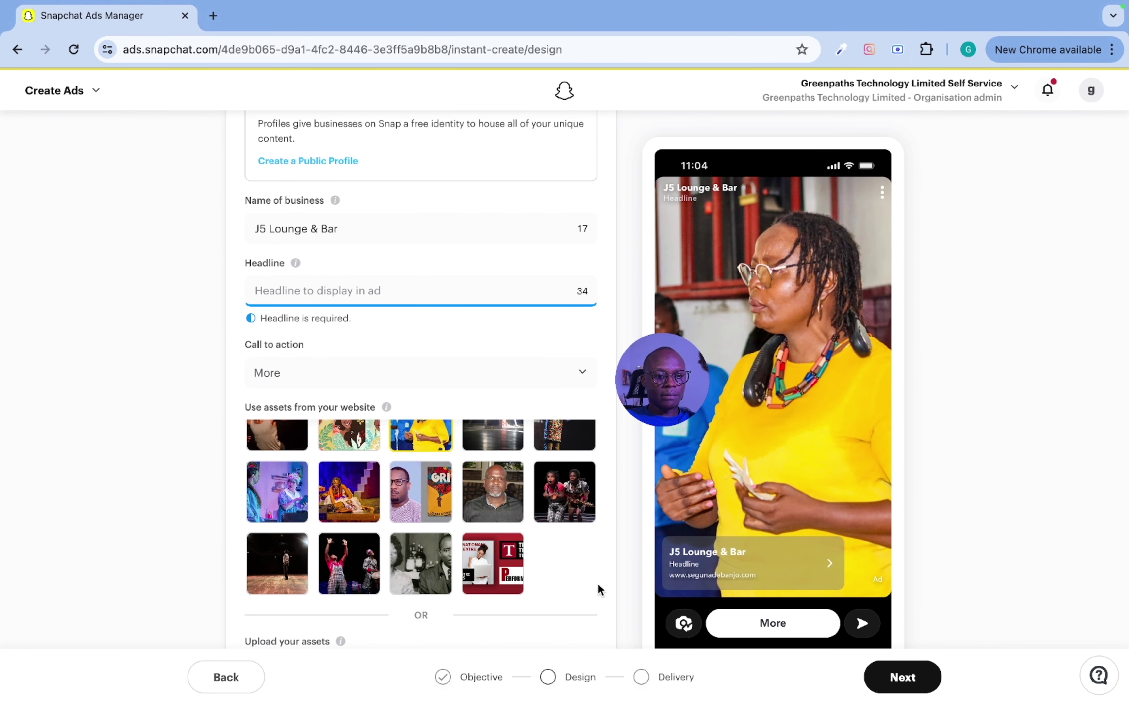
type("Swipe Up To Start")
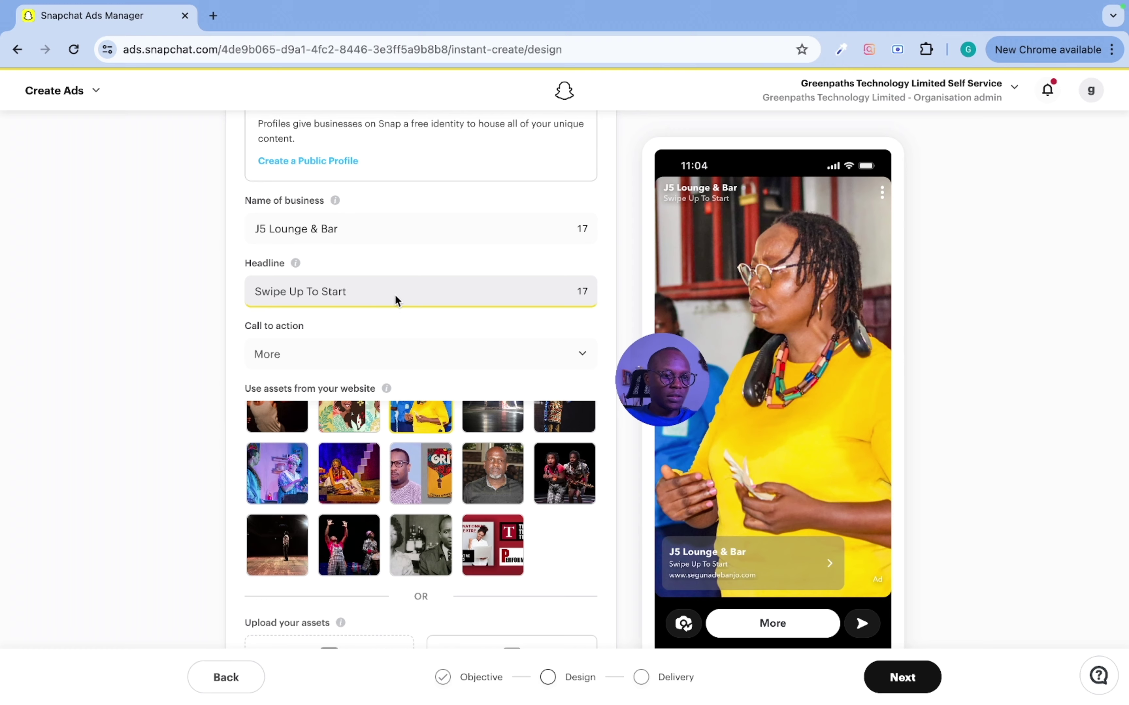
scroll(396, 300, "down", 6)
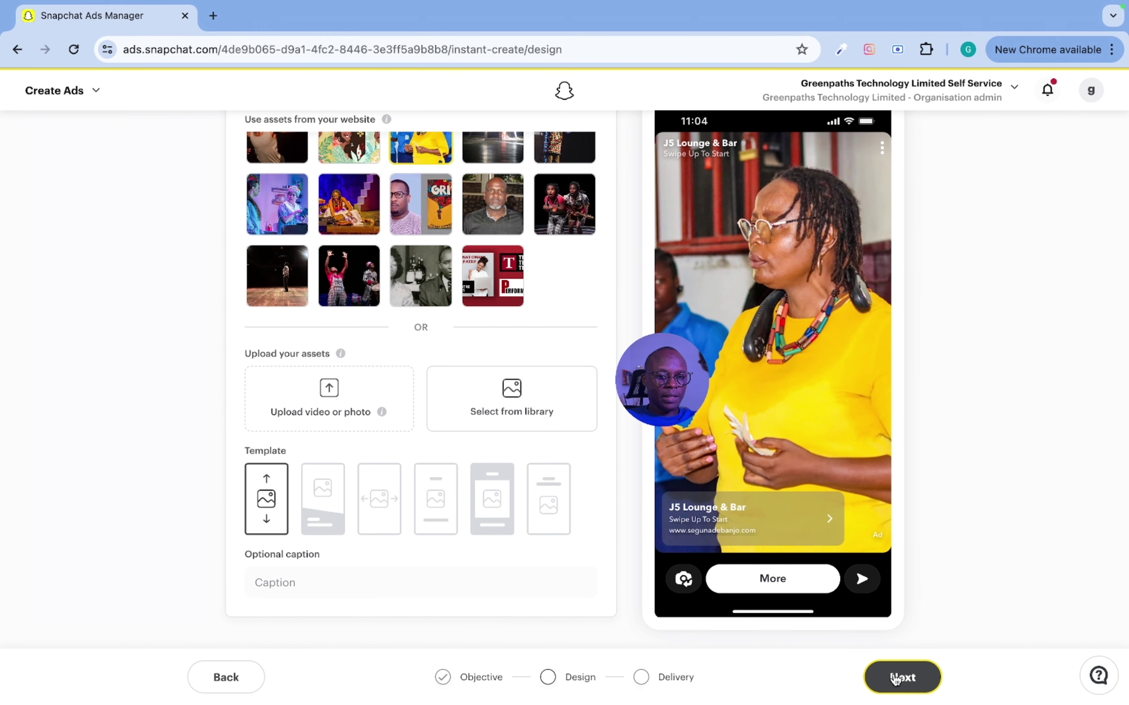
left_click(894, 676)
- Review the ad's location, demographics, budget, goal and bid settings without changing them
scroll(513, 381, "down", 3)
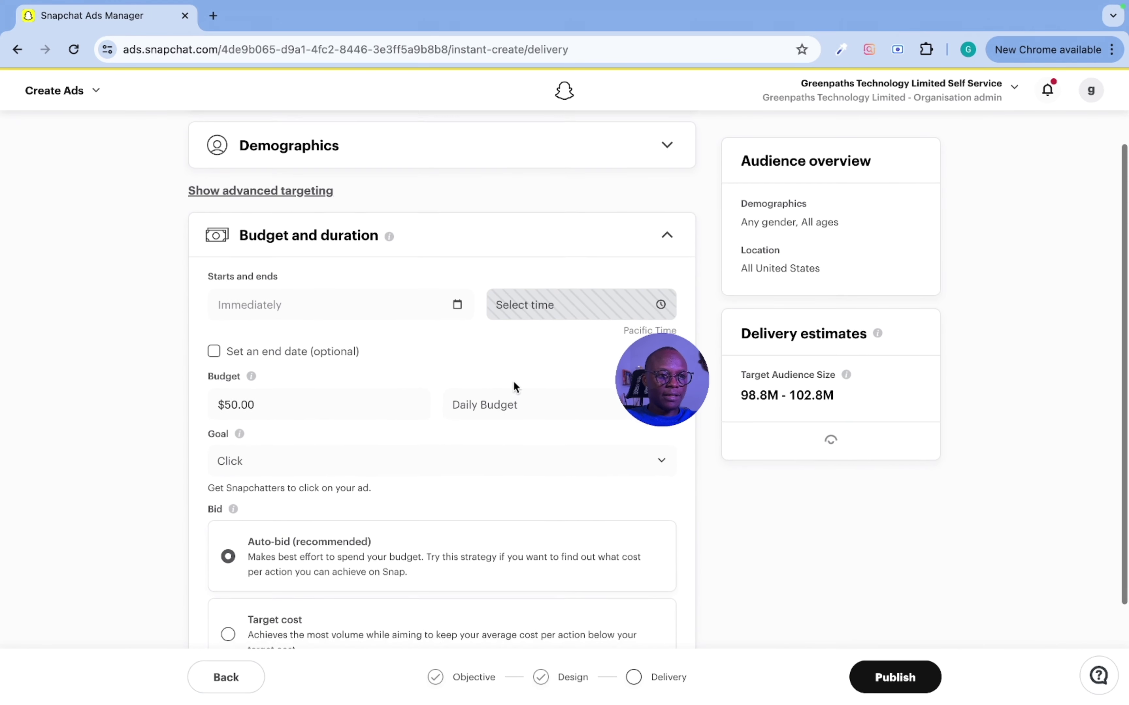
scroll(513, 381, "up", 3)
left_click(678, 186)
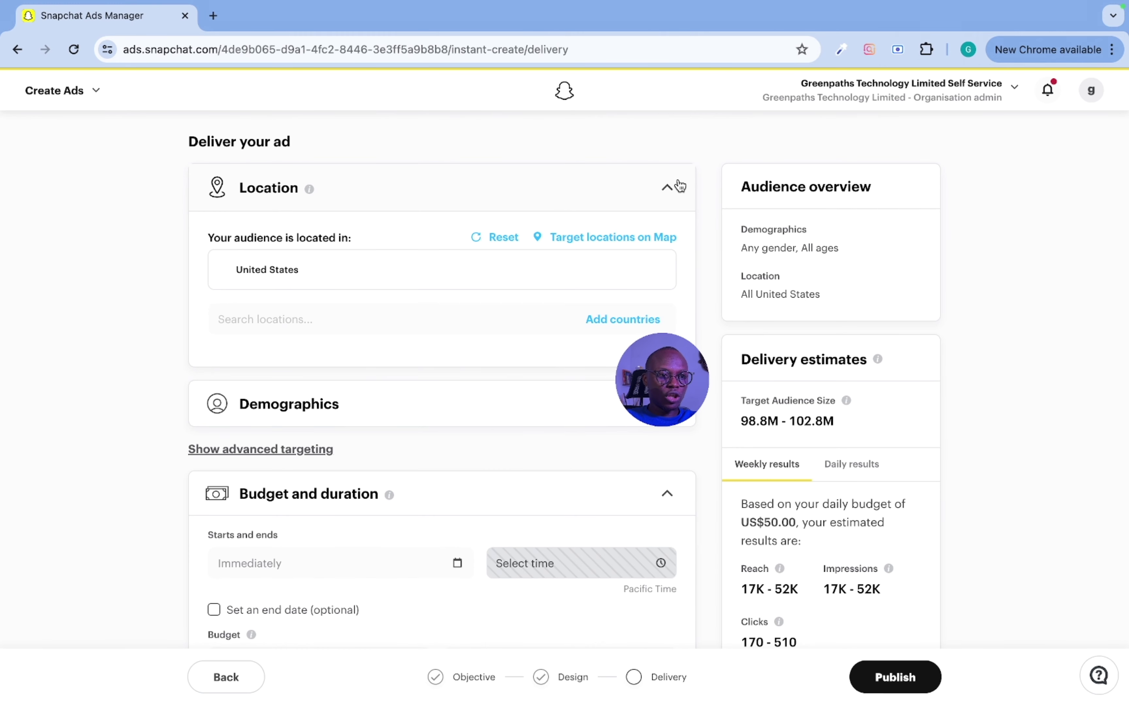
left_click(676, 186)
left_click(668, 247)
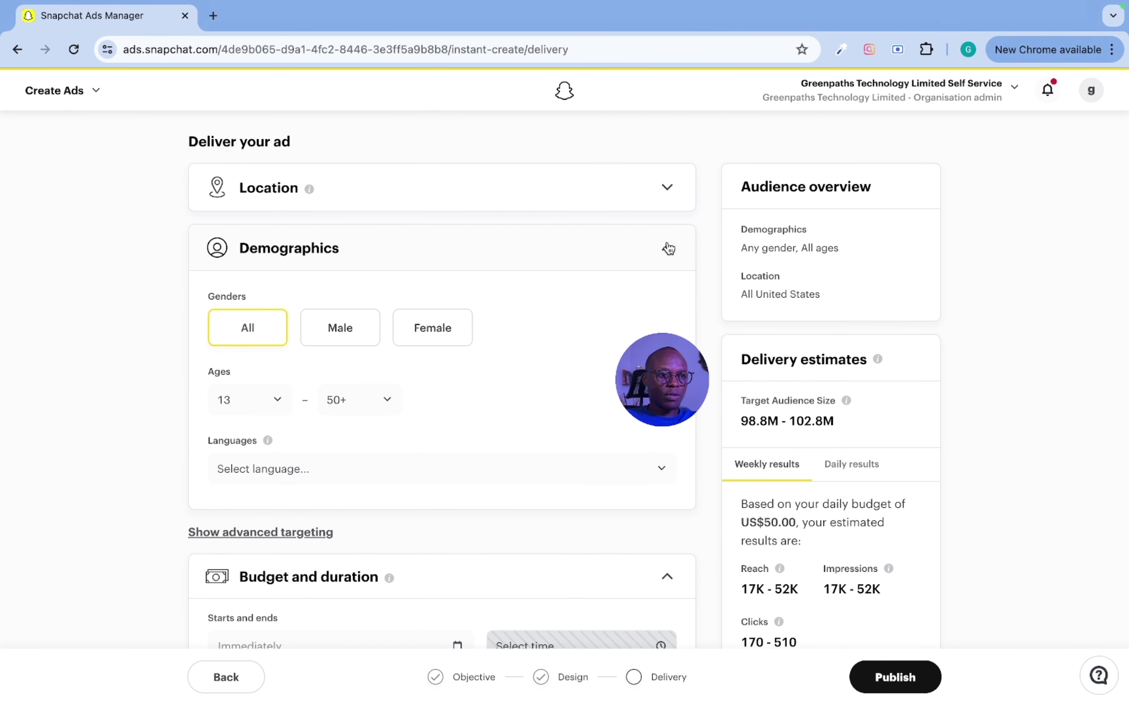
left_click(673, 260)
scroll(593, 456, "down", 5)
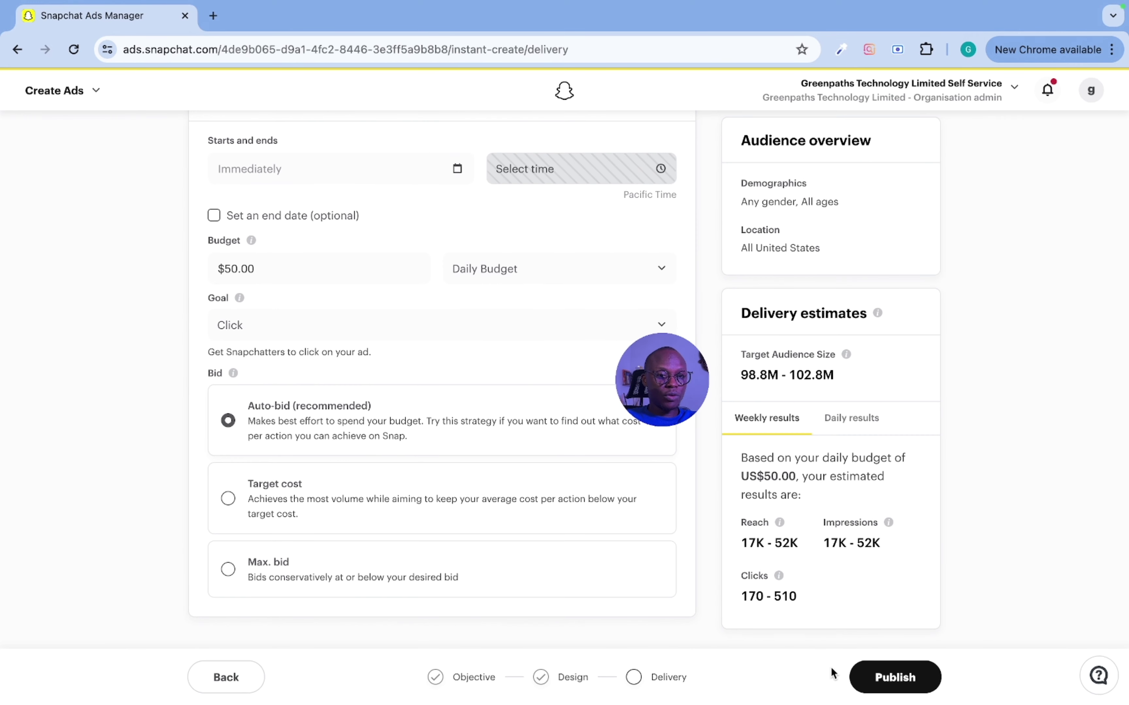
scroll(504, 257, "up", 4)
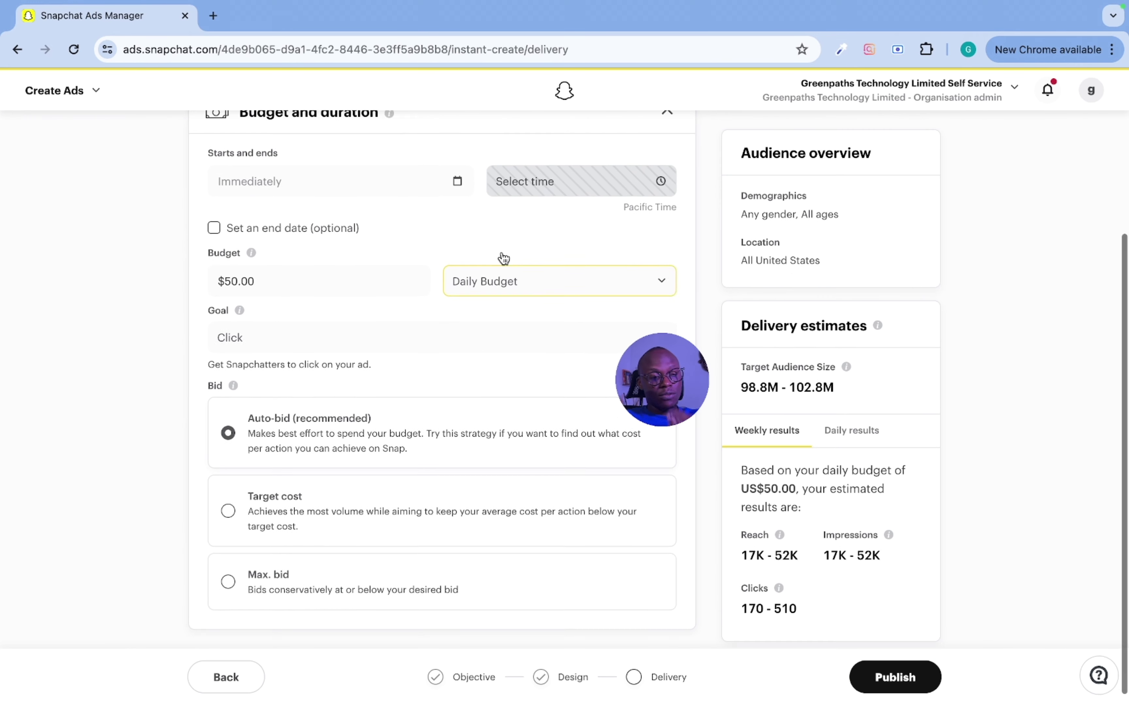
- Start a new Instant Create ad with the My brand on Snapchat goal and choose My place as what to promote
left_click(77, 98)
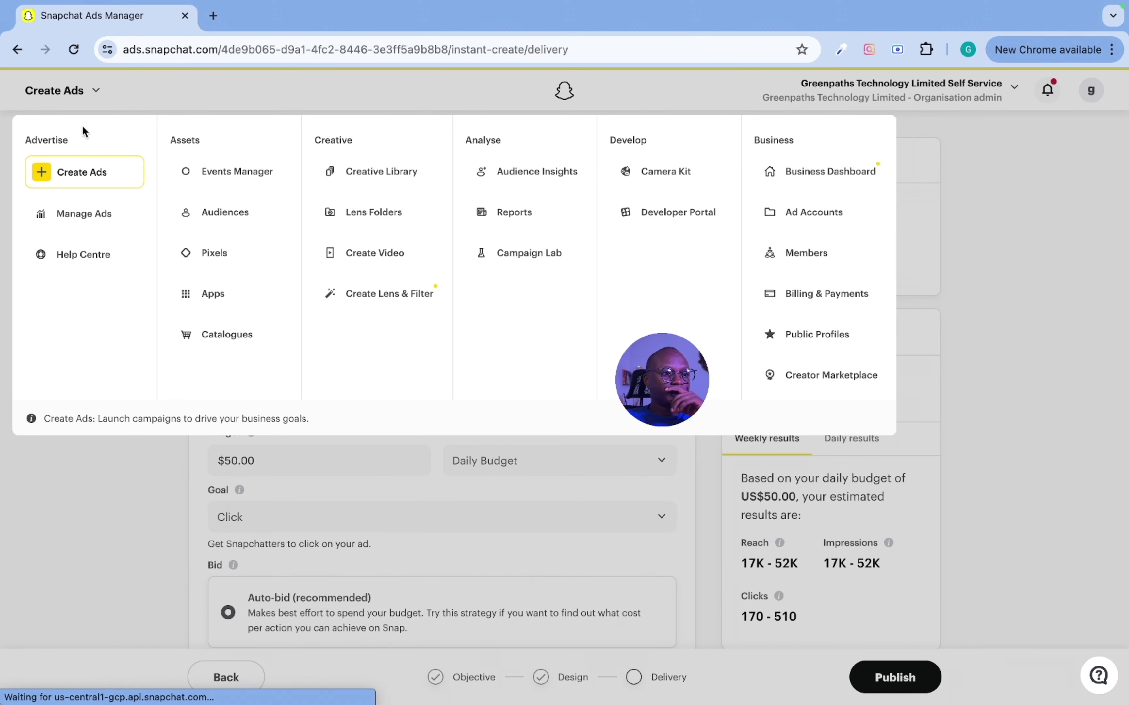
left_click(83, 171)
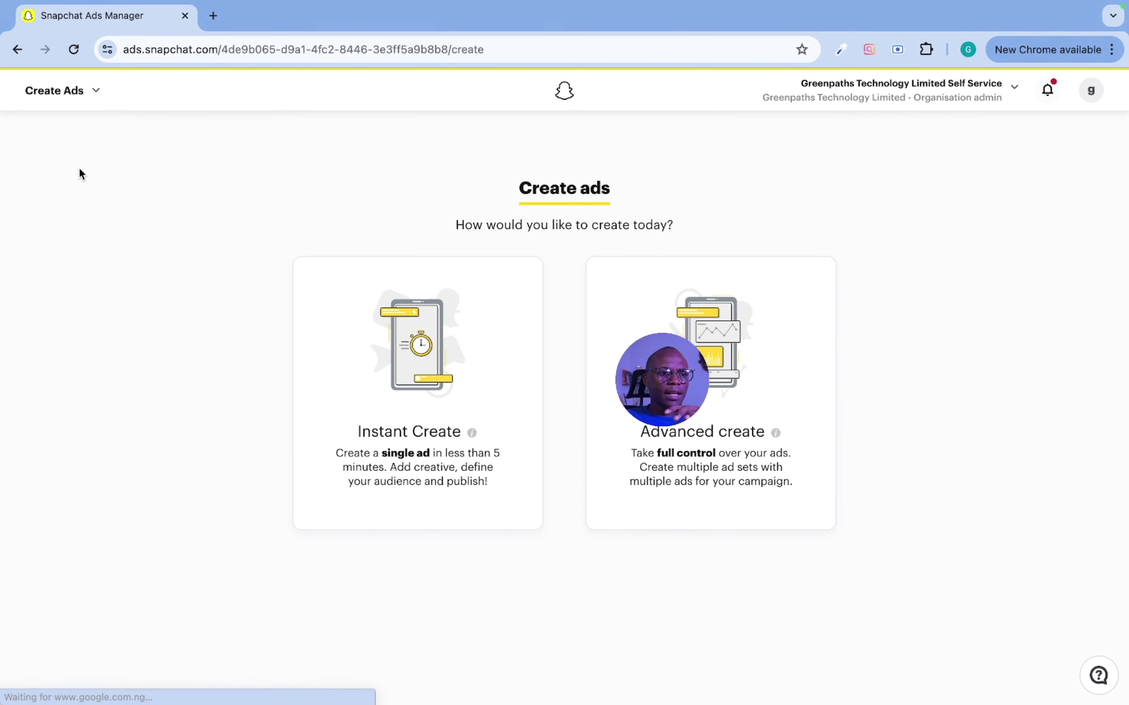
left_click(319, 369)
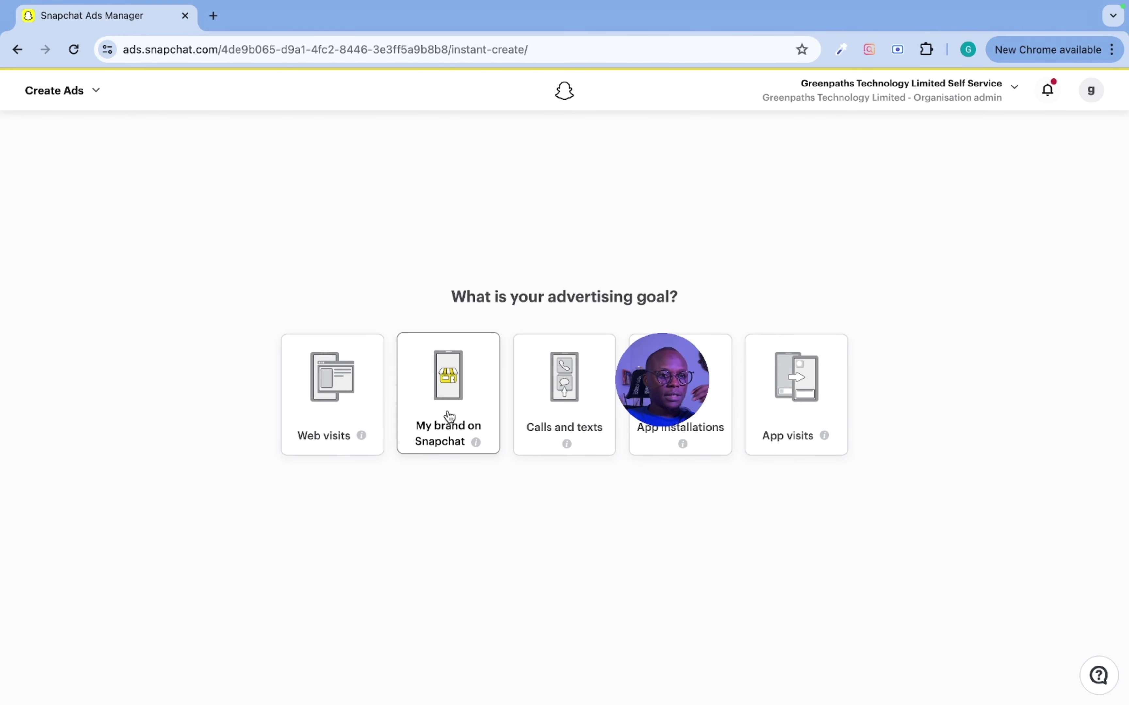
left_click(448, 395)
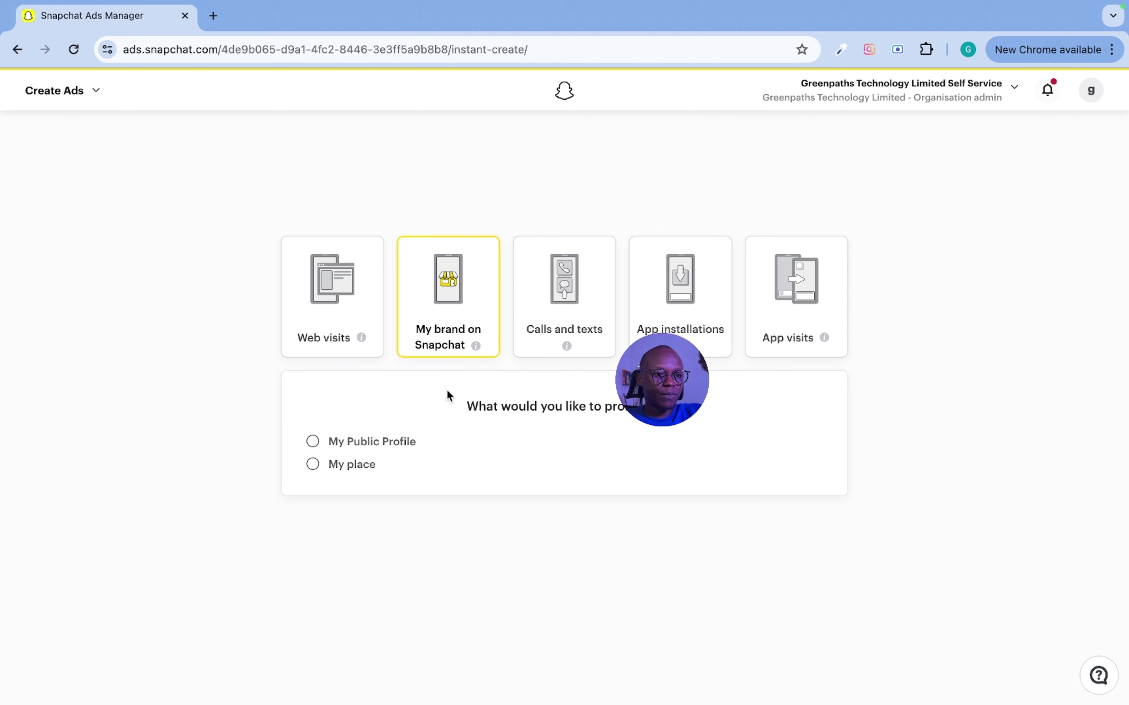
left_click(399, 449)
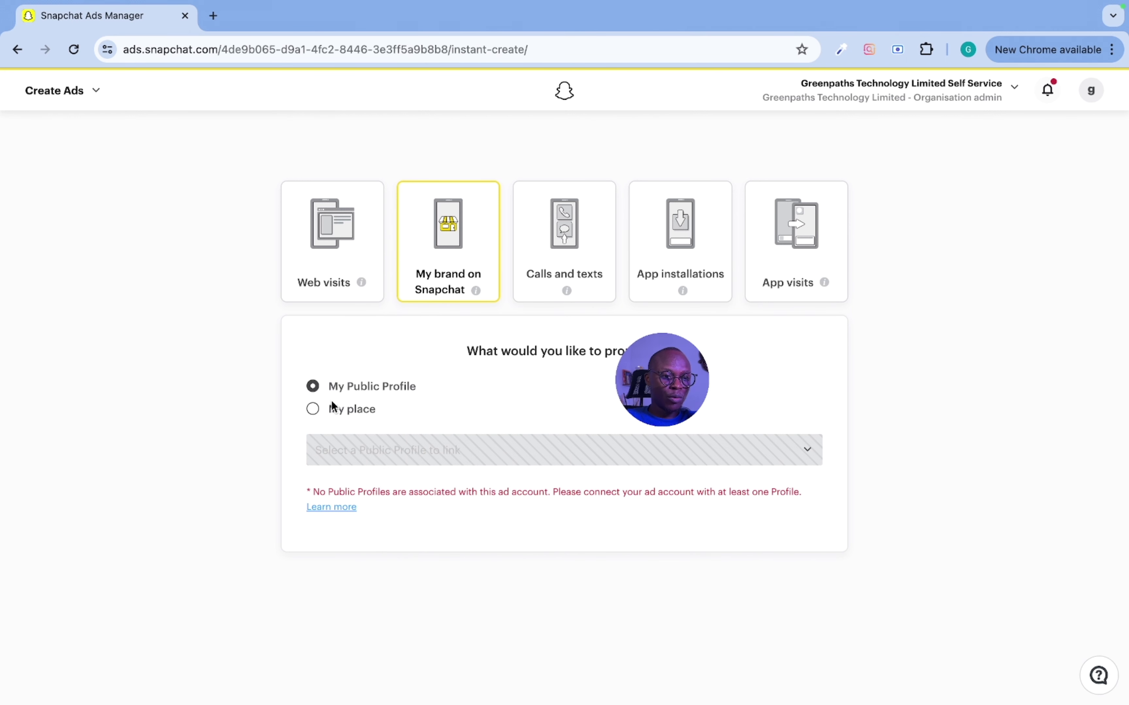
left_click(321, 415)
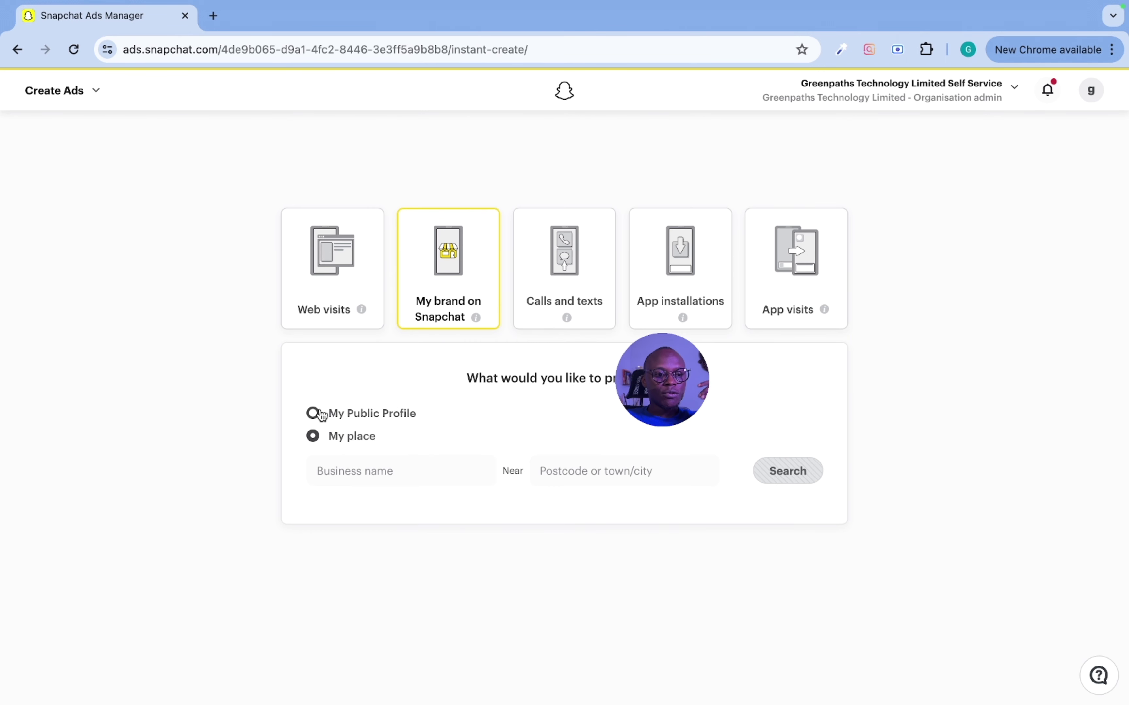
- Search for the business "secretspalace" and select the matching Lagos place to promote
left_click(371, 471)
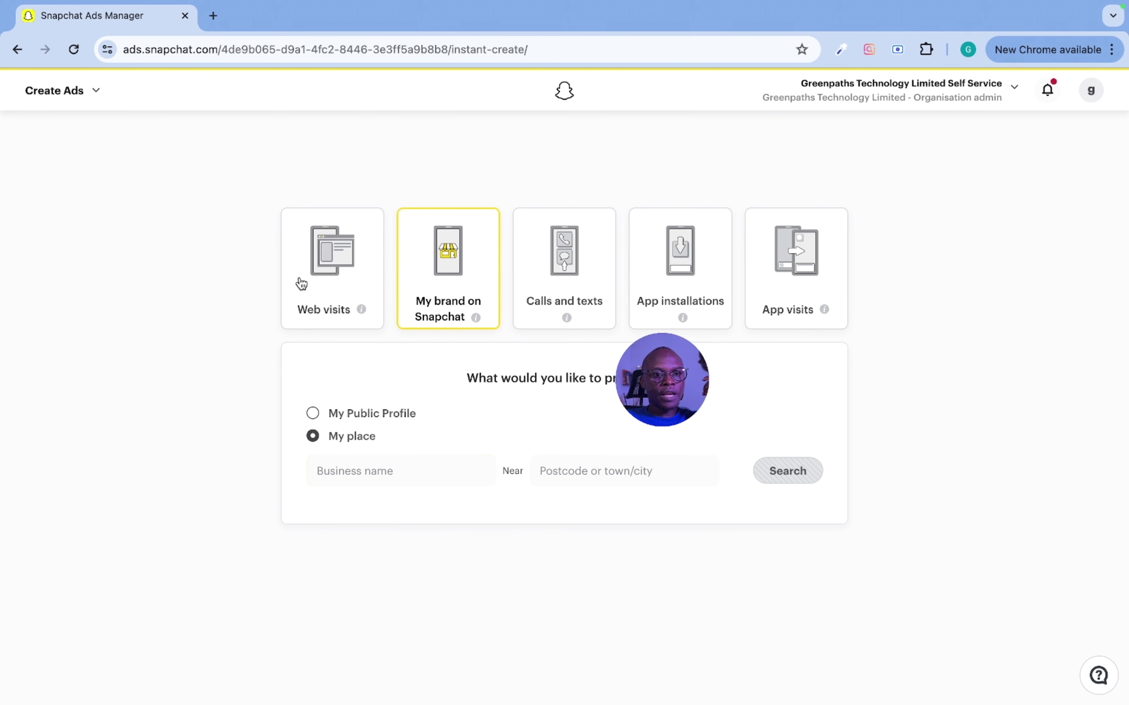
left_click(441, 472)
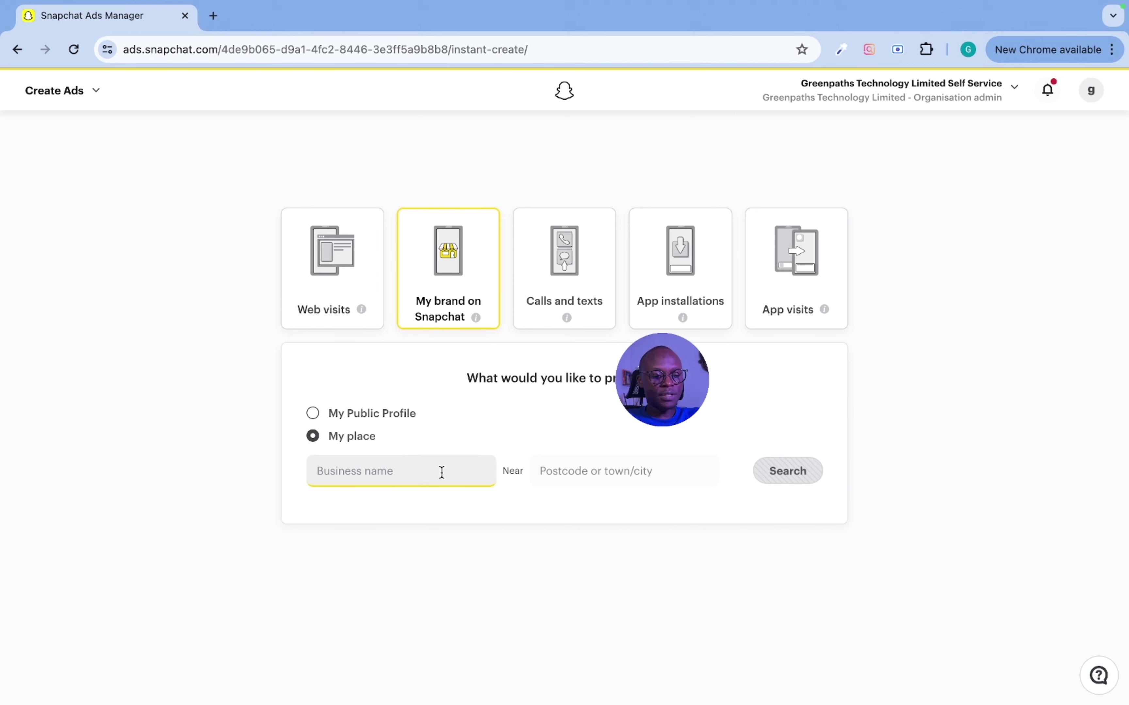
type("secretspalace")
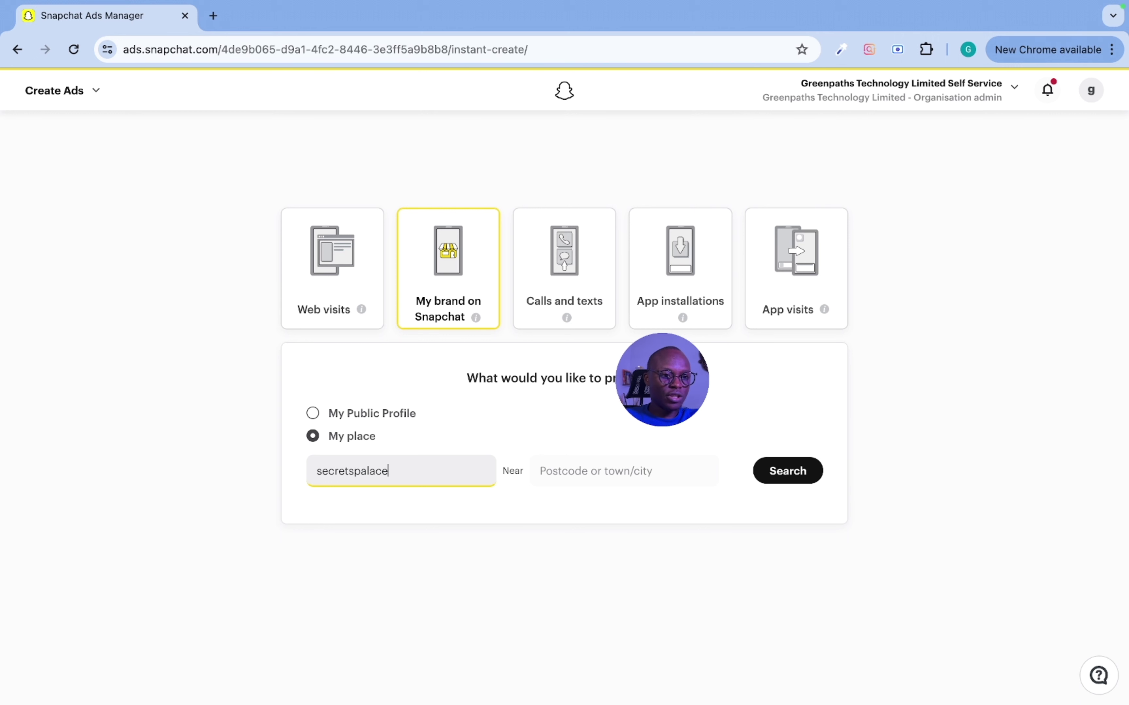
left_click(760, 475)
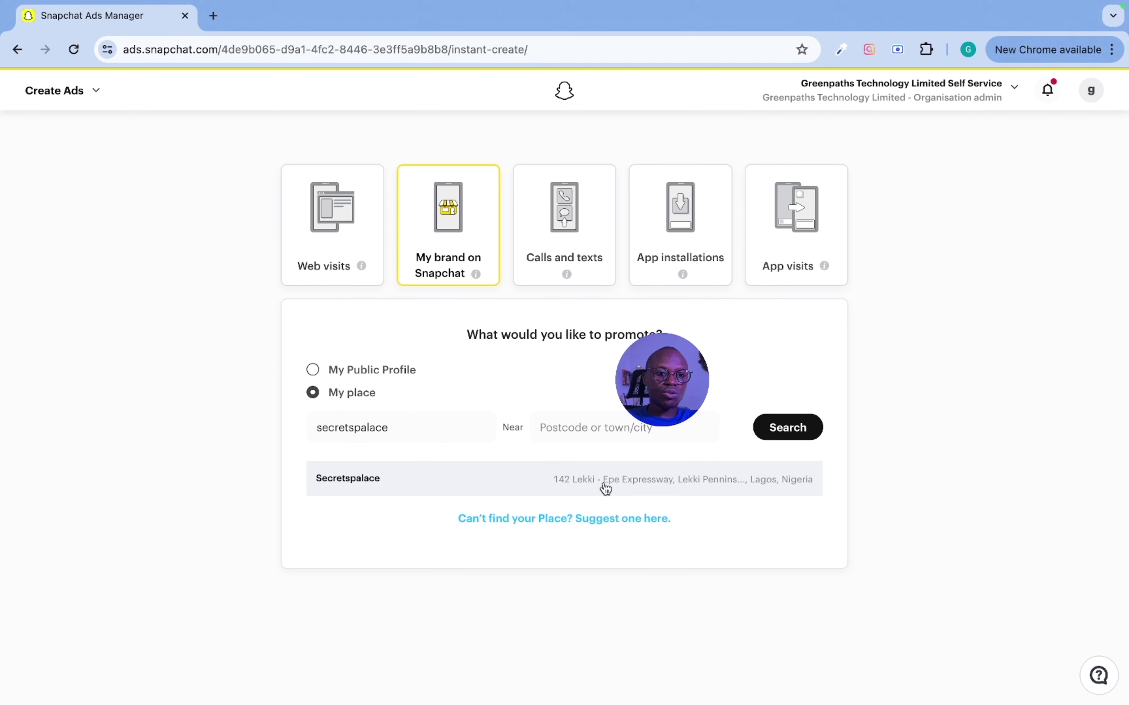
left_click(518, 485)
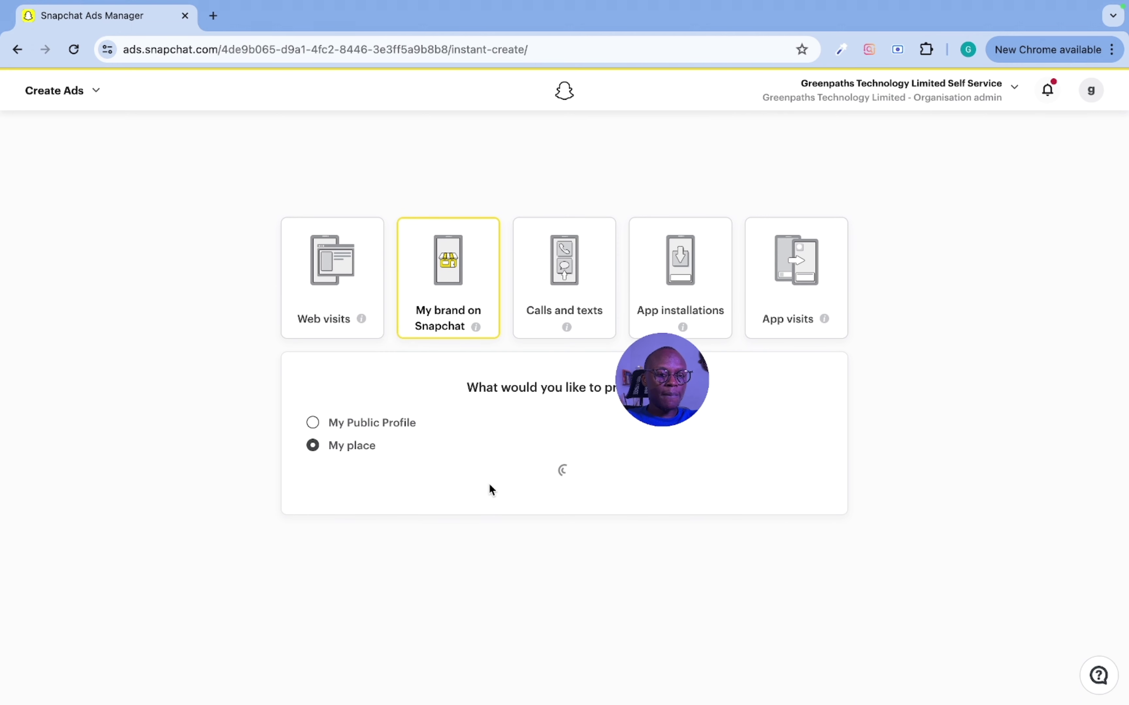
scroll(488, 483, "down", 5)
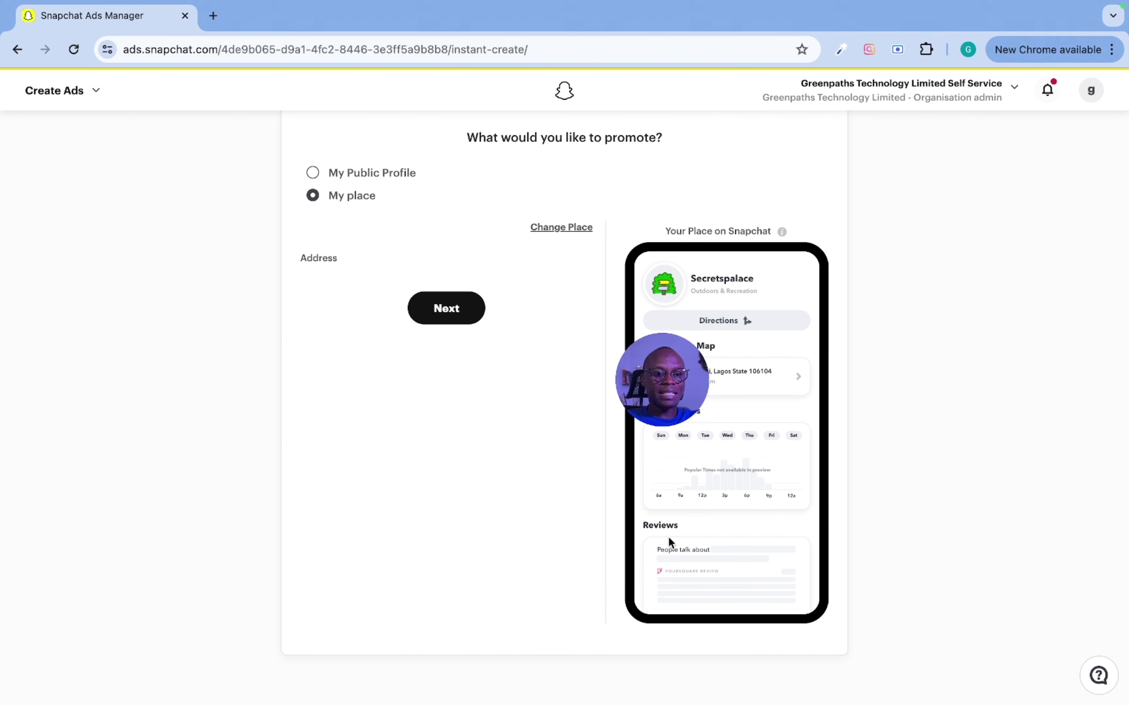
- Look at the place ad's design stage, return to the objective to review the place preview, and go back from that page
left_click(469, 326)
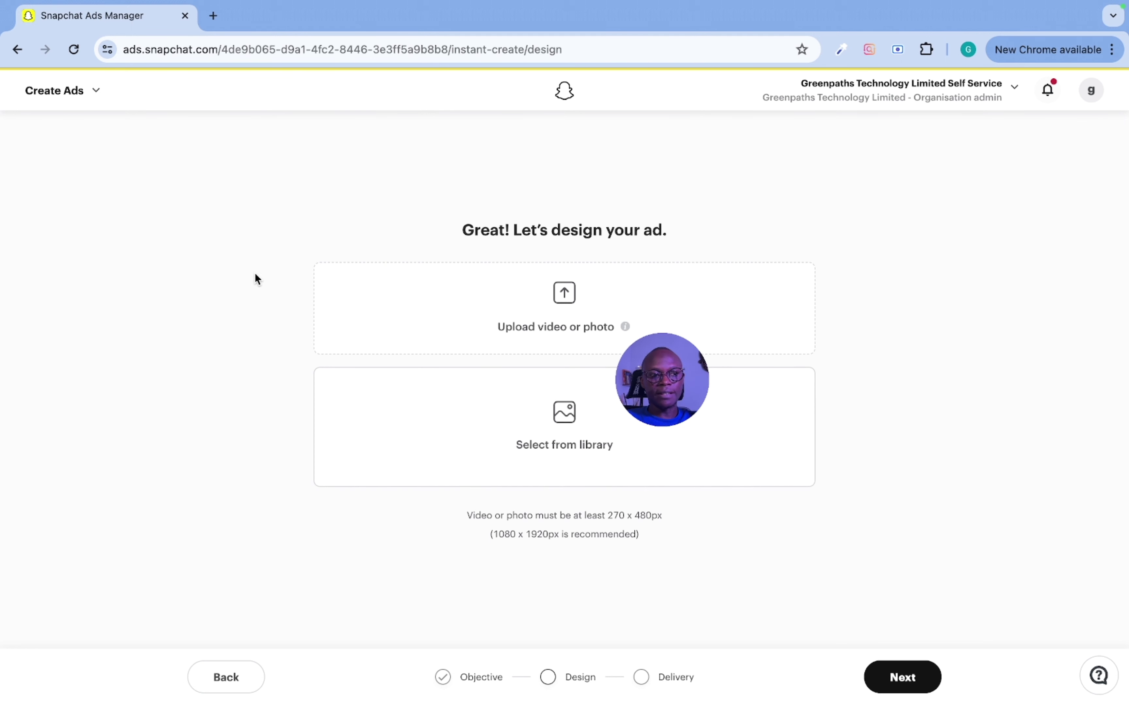
left_click(223, 689)
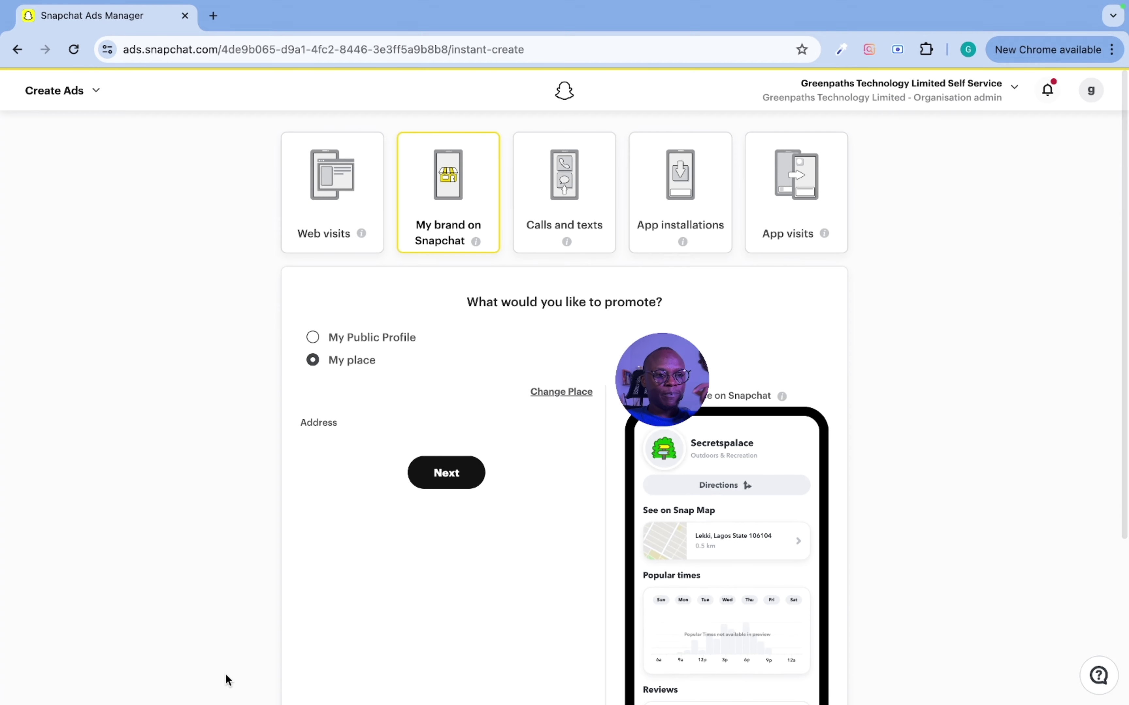
scroll(209, 363, "down", 5)
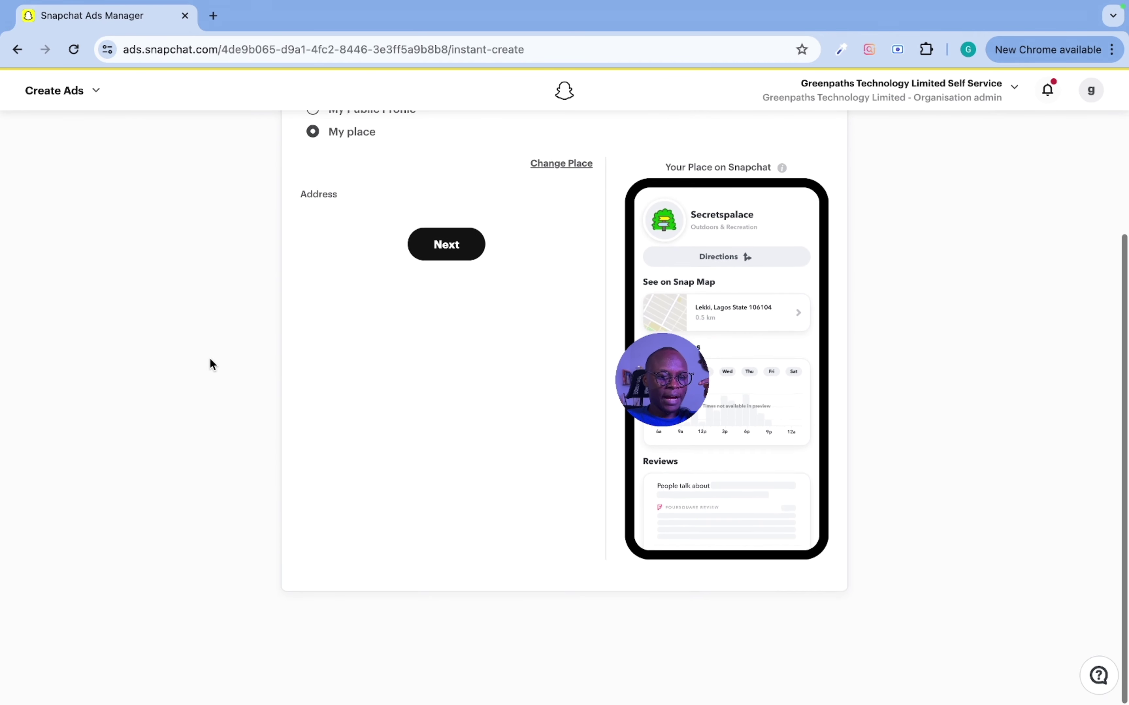
scroll(209, 363, "up", 5)
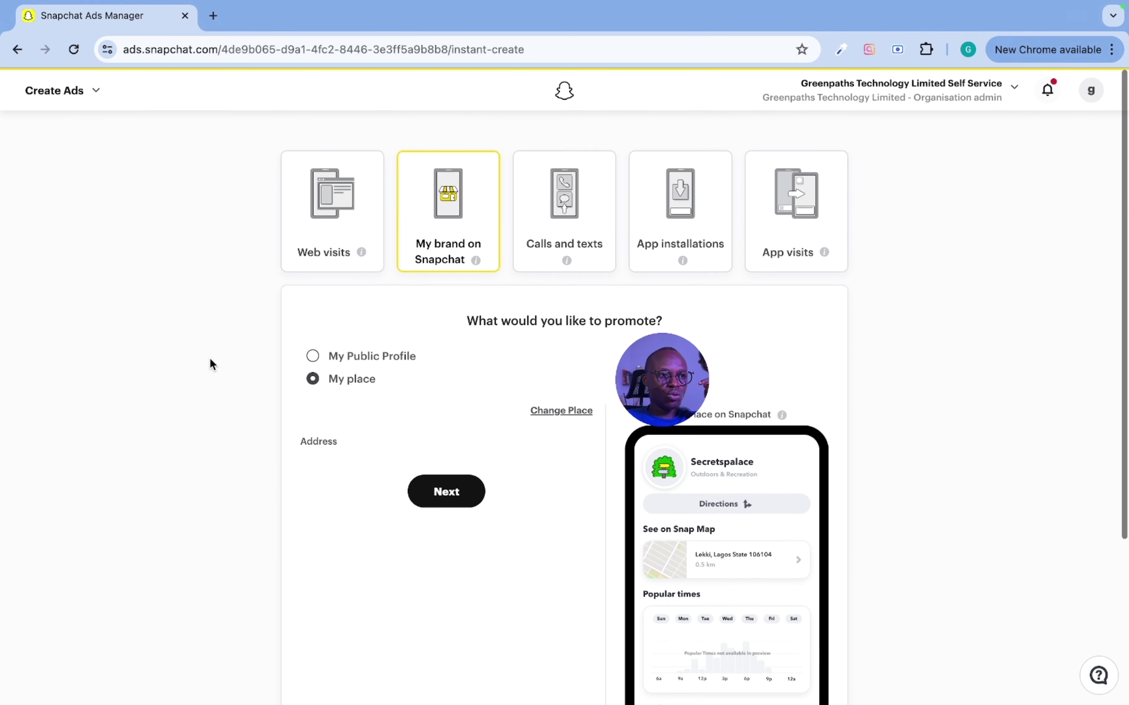
left_click(18, 49)
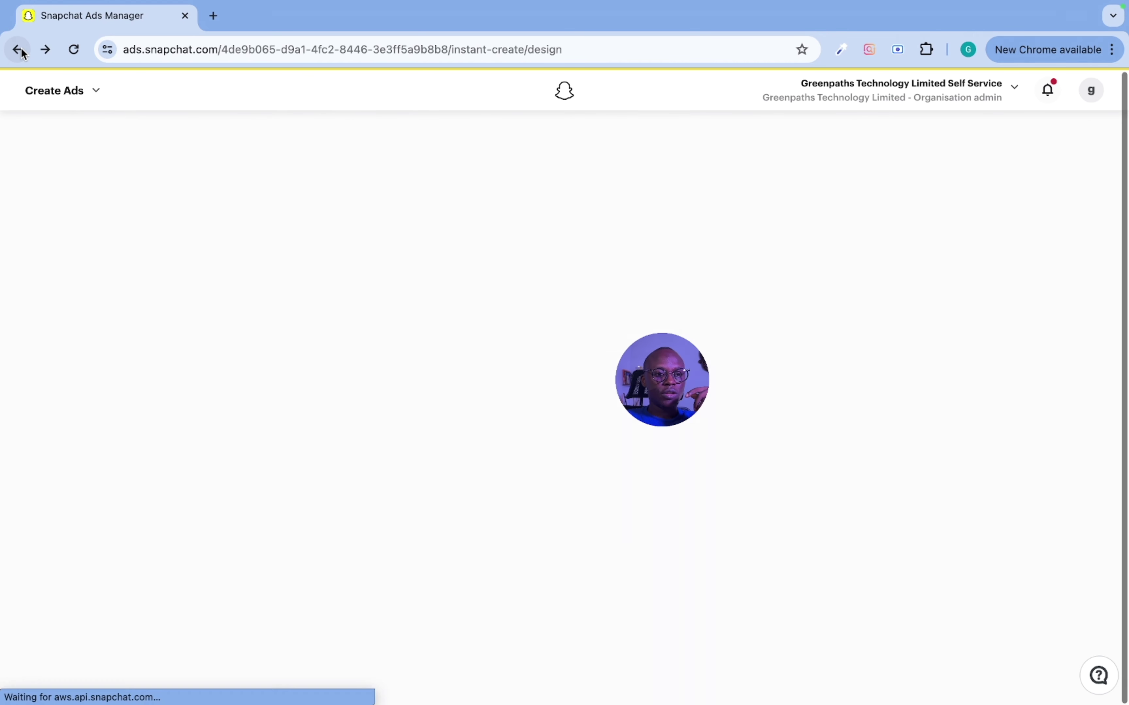
- Start a new Instant Create ad with the Calls and texts goal, keep Call my business as contact method, and continue to the design stage
left_click(53, 85)
left_click(88, 187)
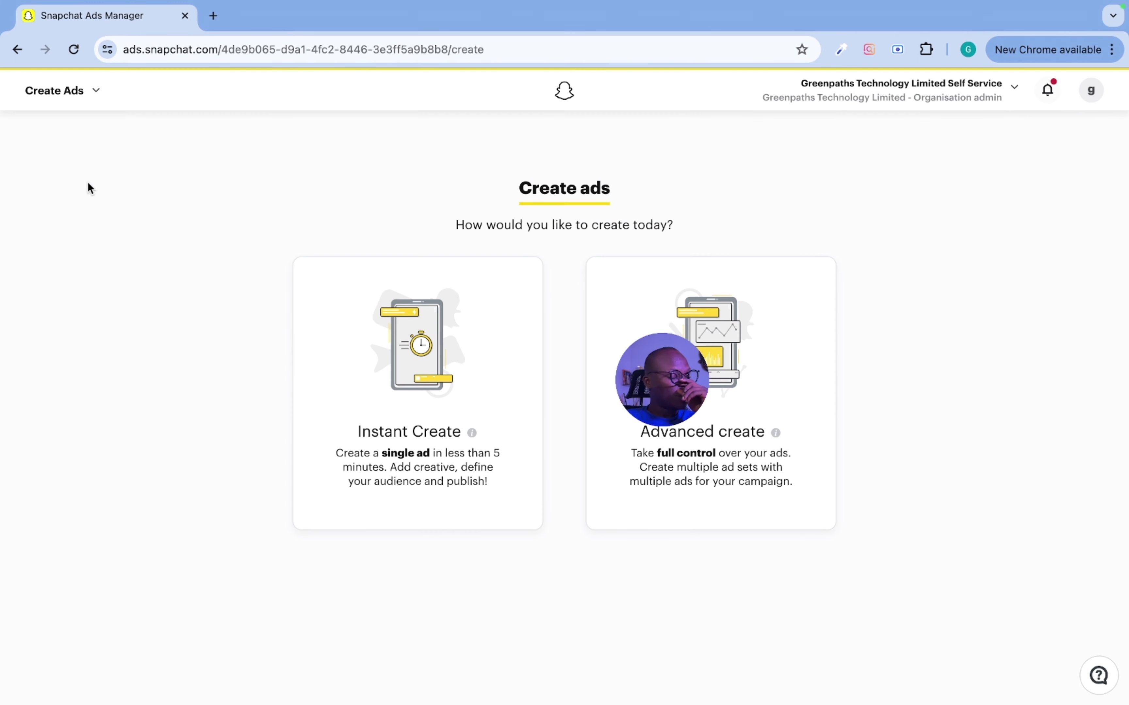
left_click(380, 351)
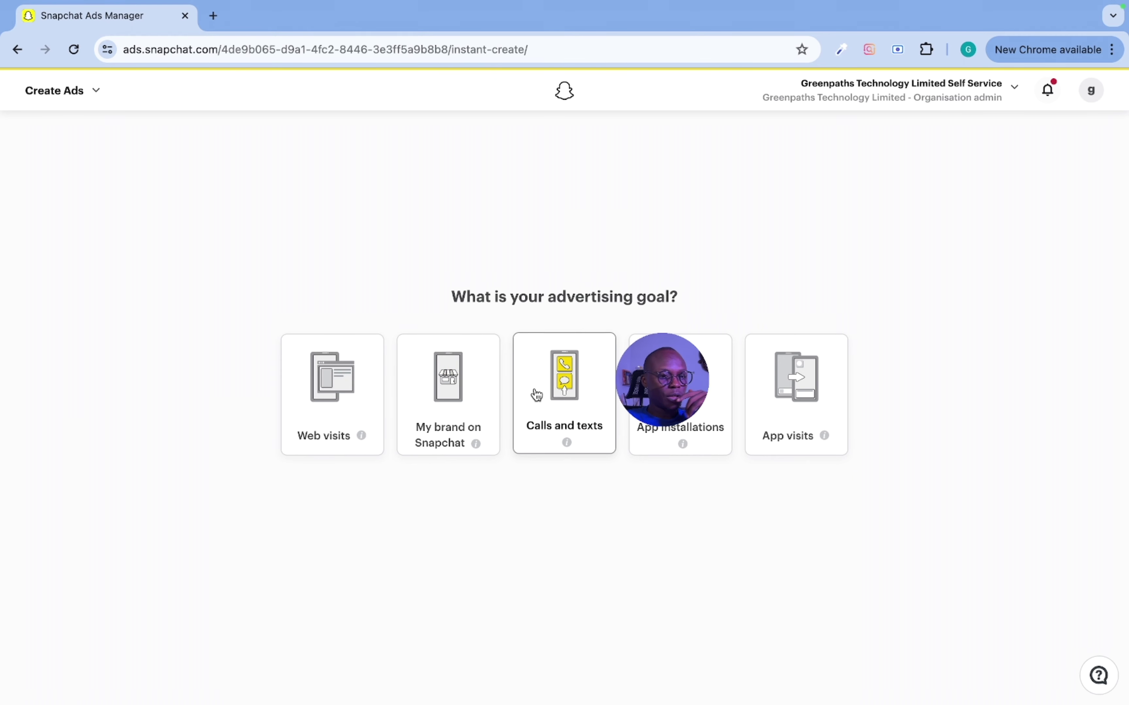
left_click(582, 396)
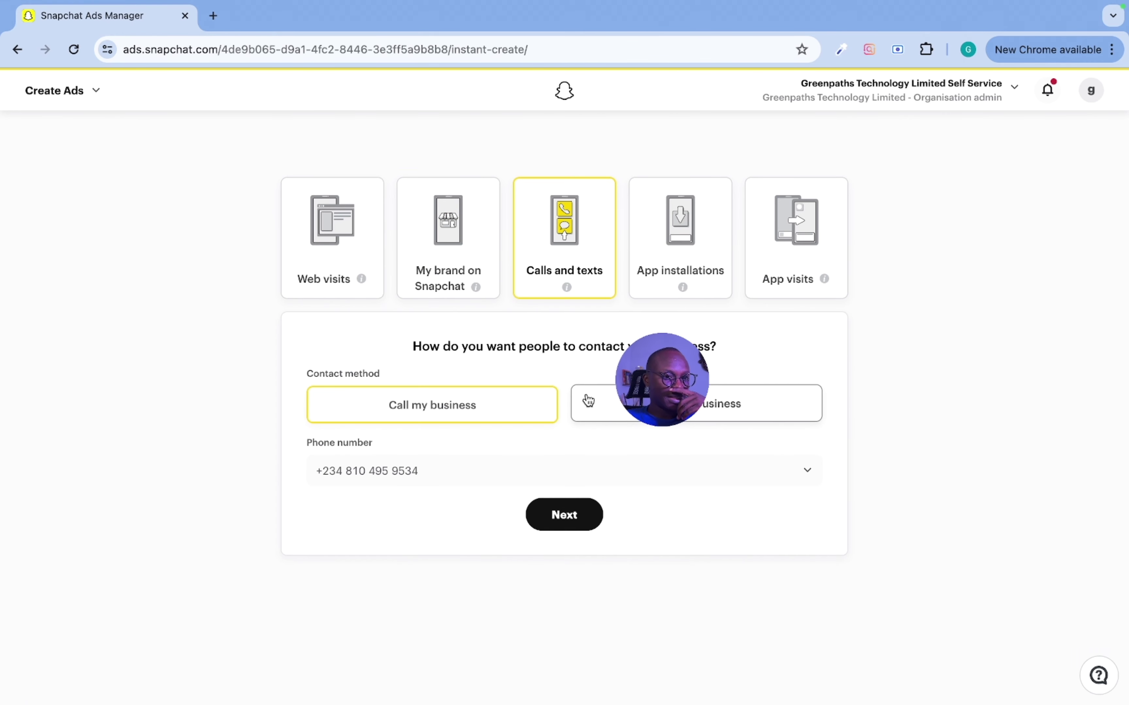
left_click(587, 525)
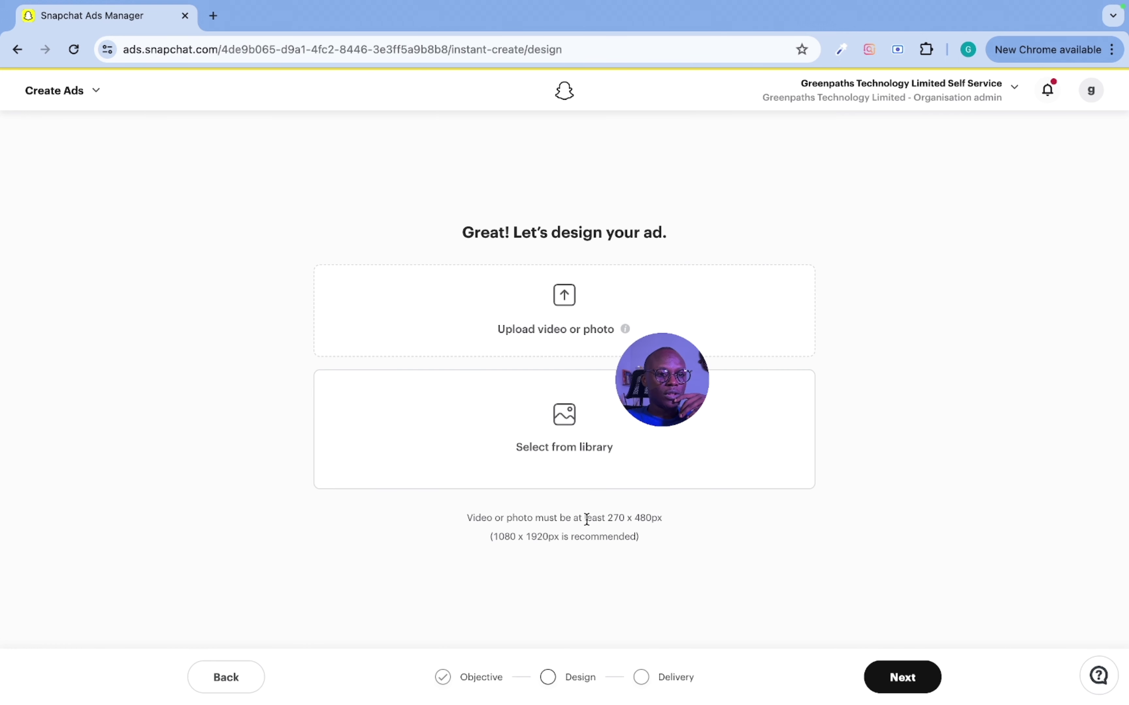
- Look at the file upload option without uploading, and use blob.jpeg from the media library as the call ad's creative
left_click(599, 324)
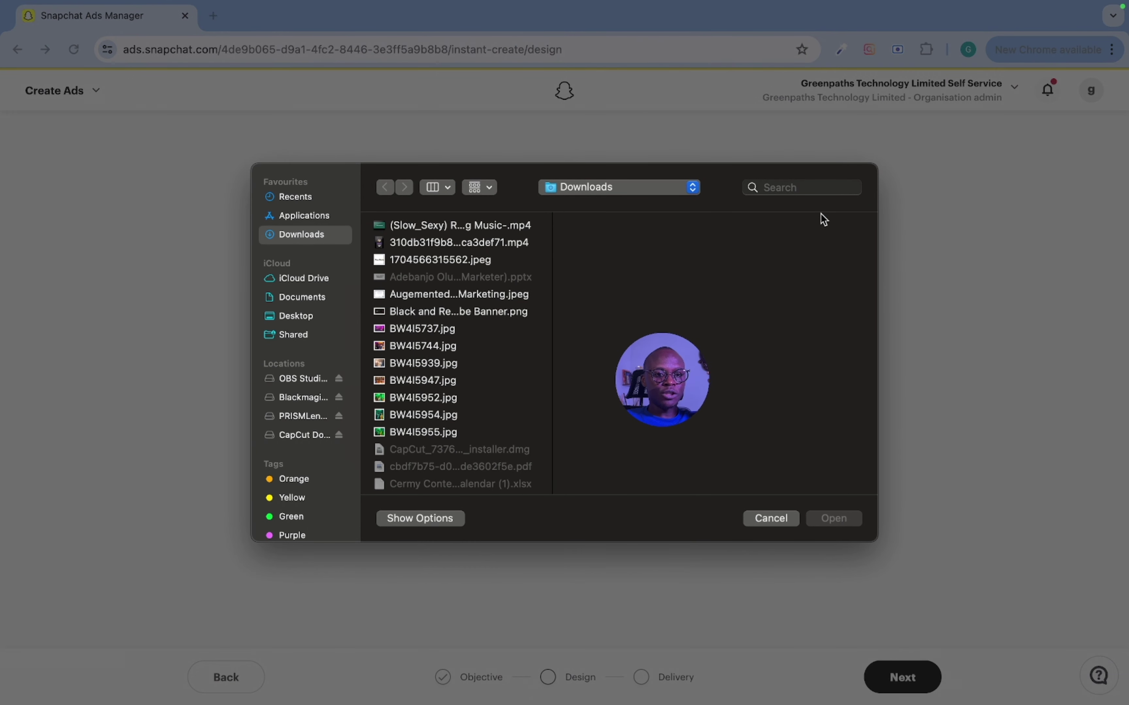
left_click(774, 519)
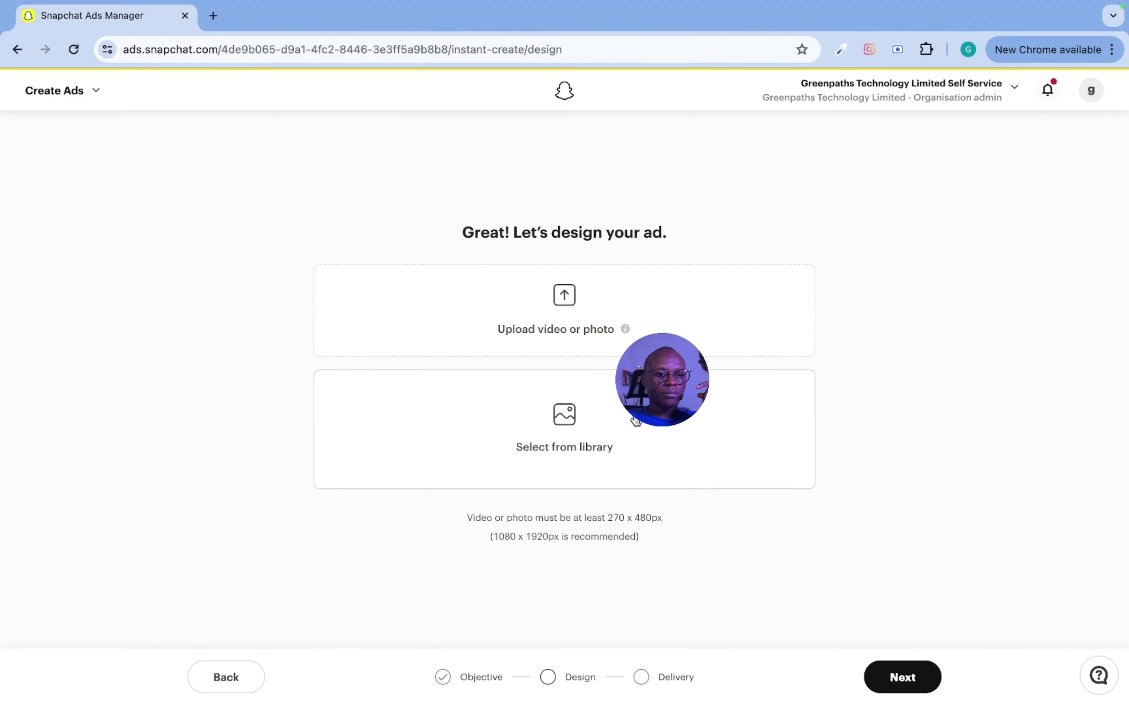
left_click(628, 456)
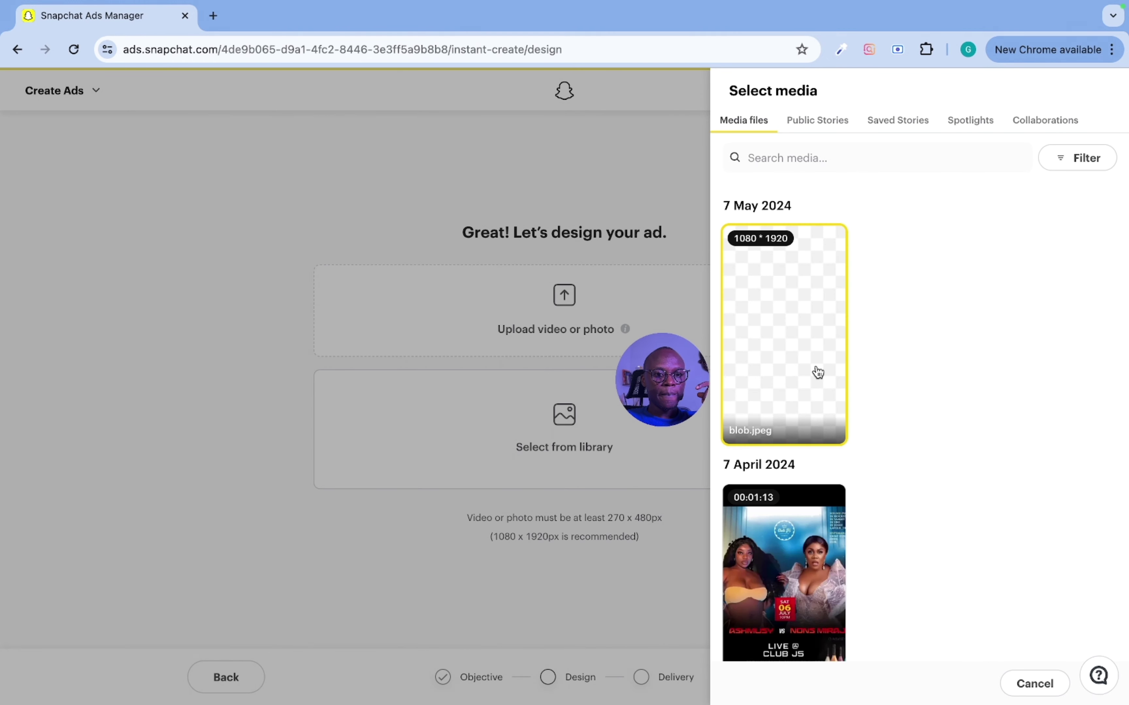
left_click(802, 319)
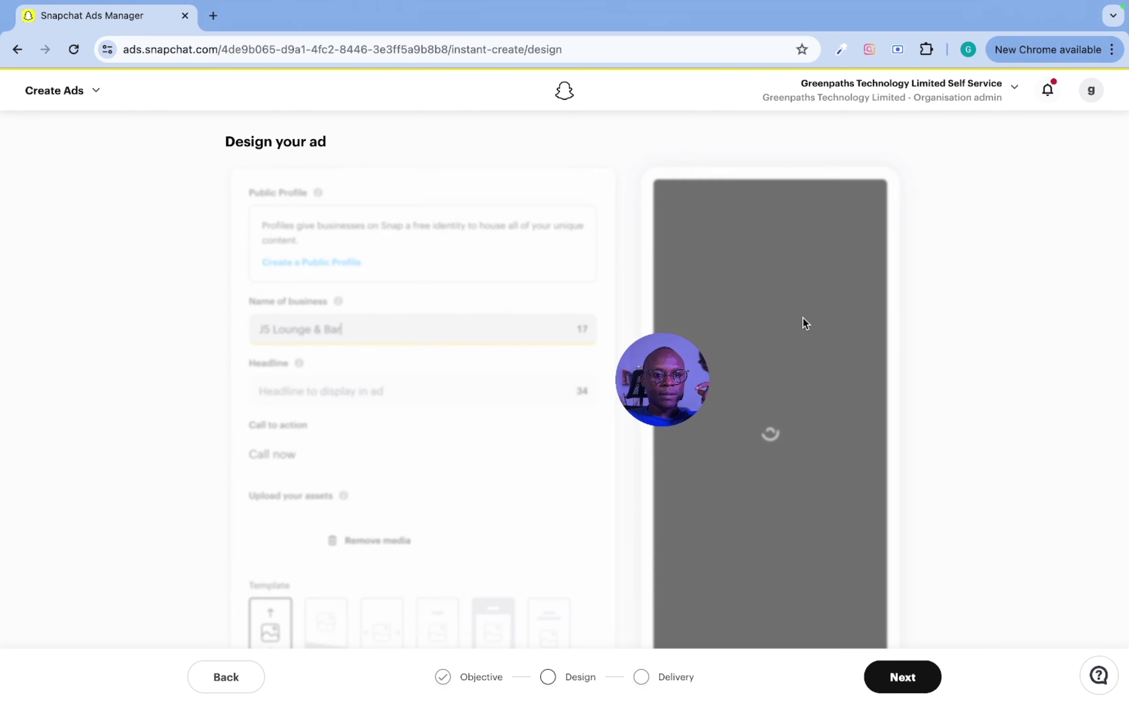
- Review the call ad's design settings, return to the objective, and compare the text and call contact methods, leaving Call my business selected
scroll(436, 434, "down", 3)
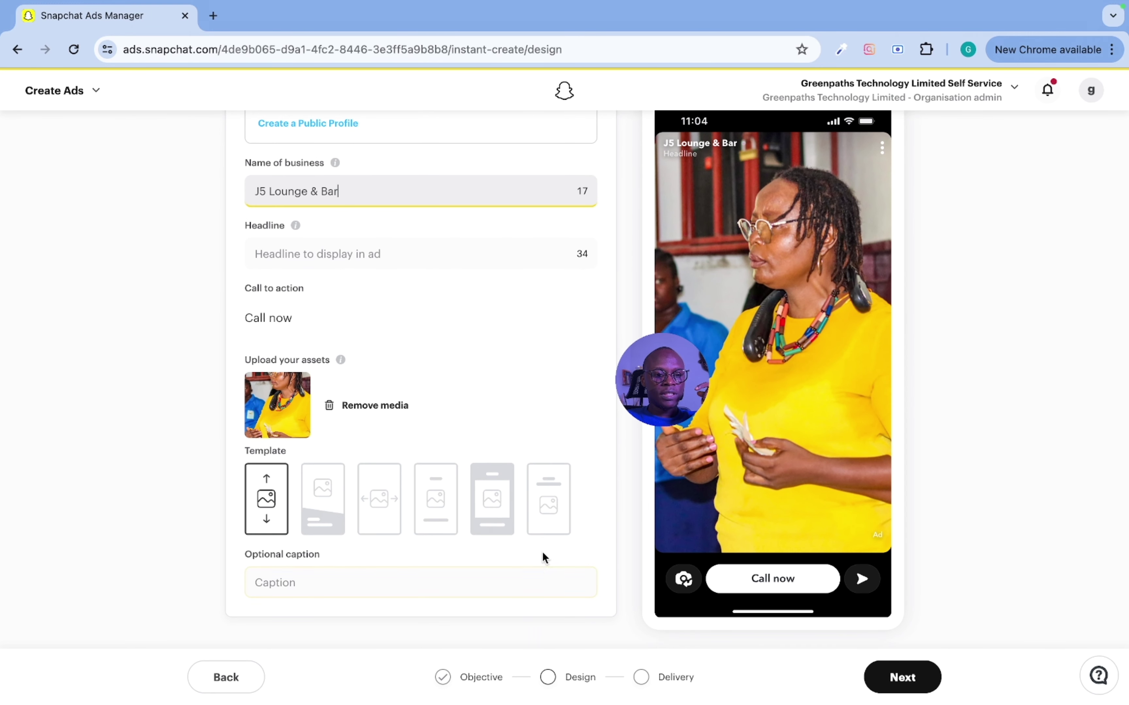
scroll(434, 459, "up", 3)
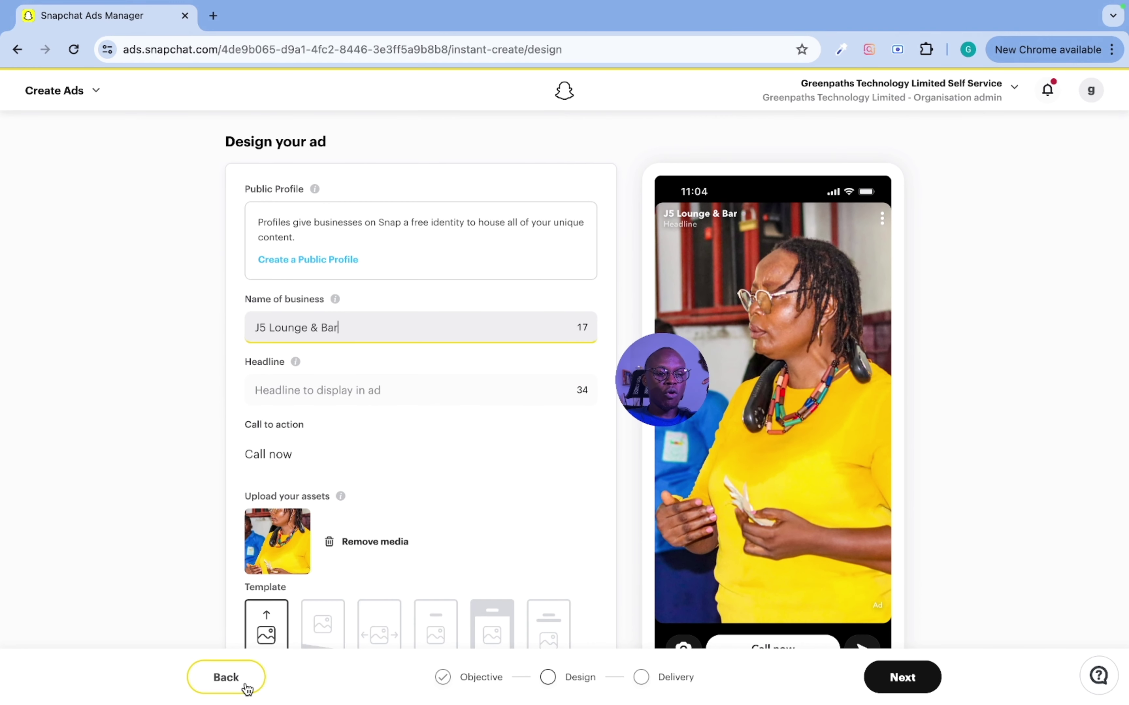
left_click(243, 680)
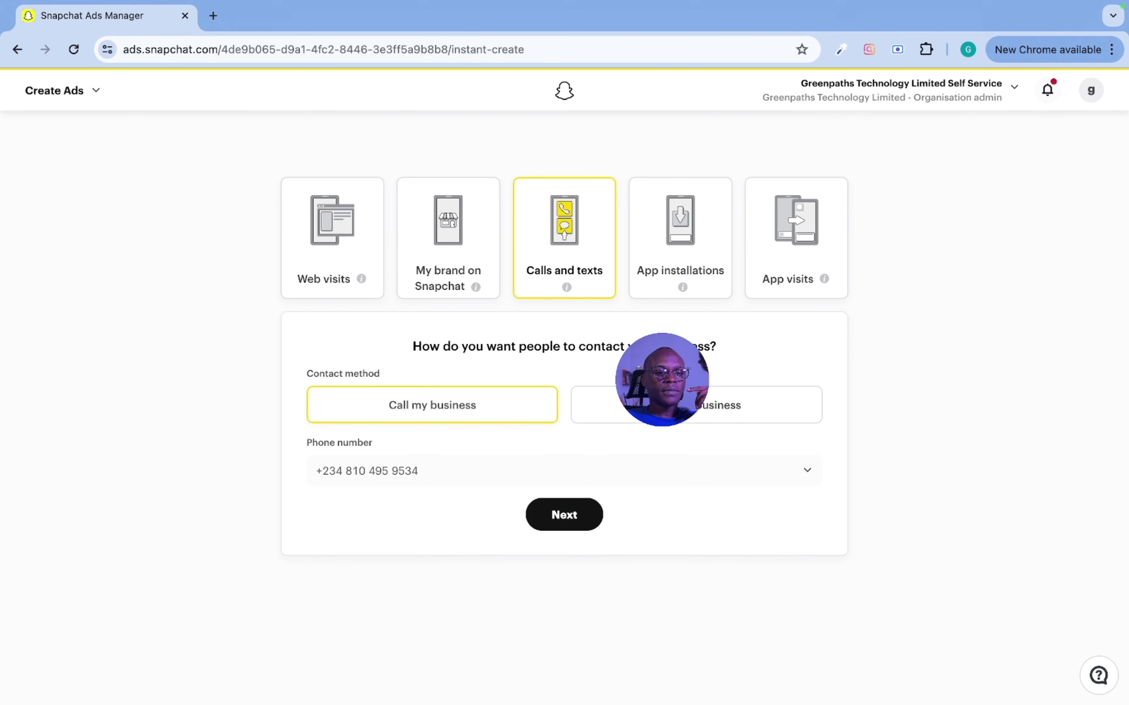
left_click(662, 404)
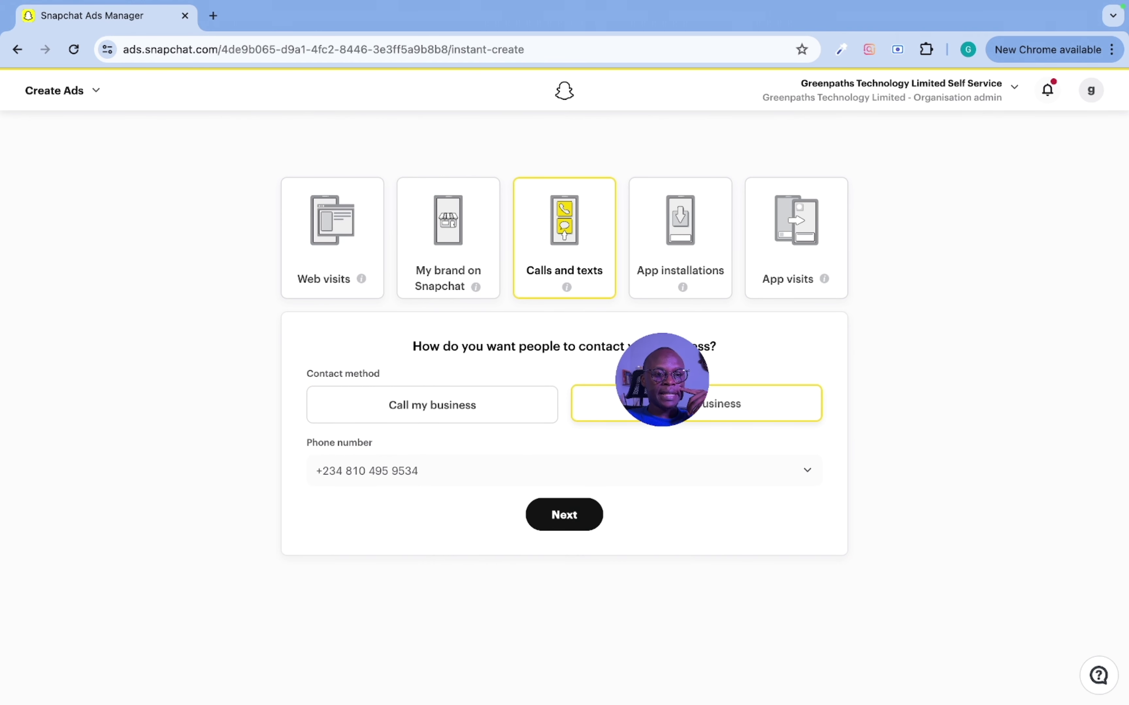
left_click(507, 411)
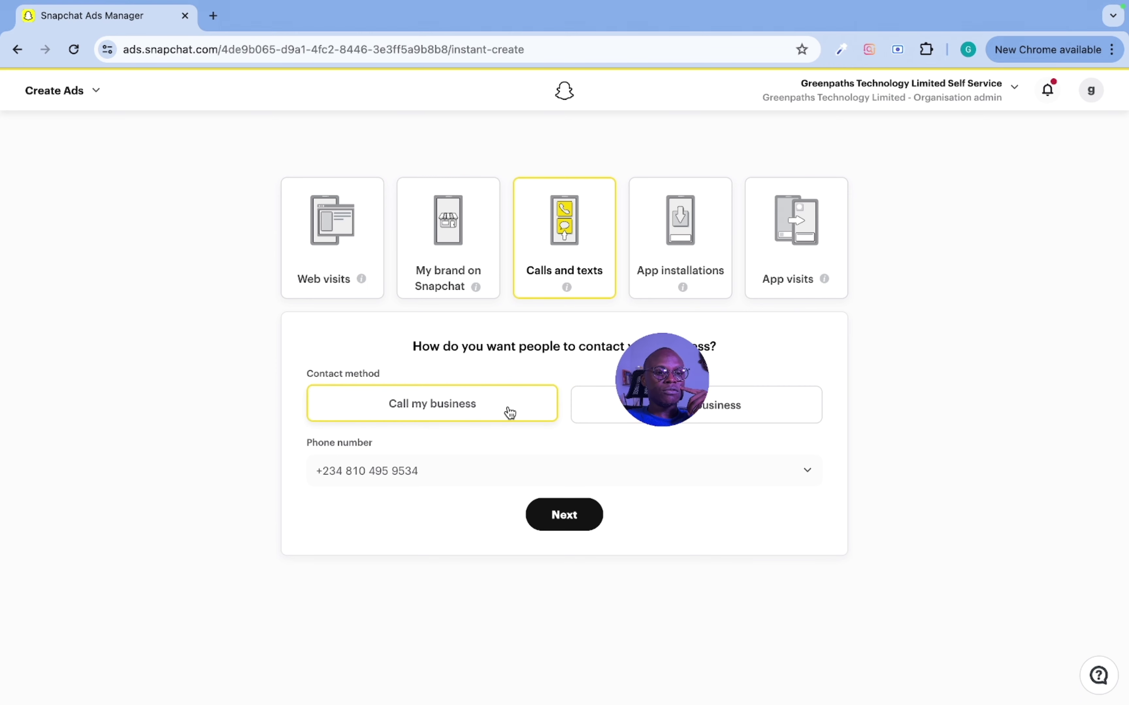
- Switch the advertising goal to App installations and search the iOS apps for "mymedicalbank"
left_click(684, 268)
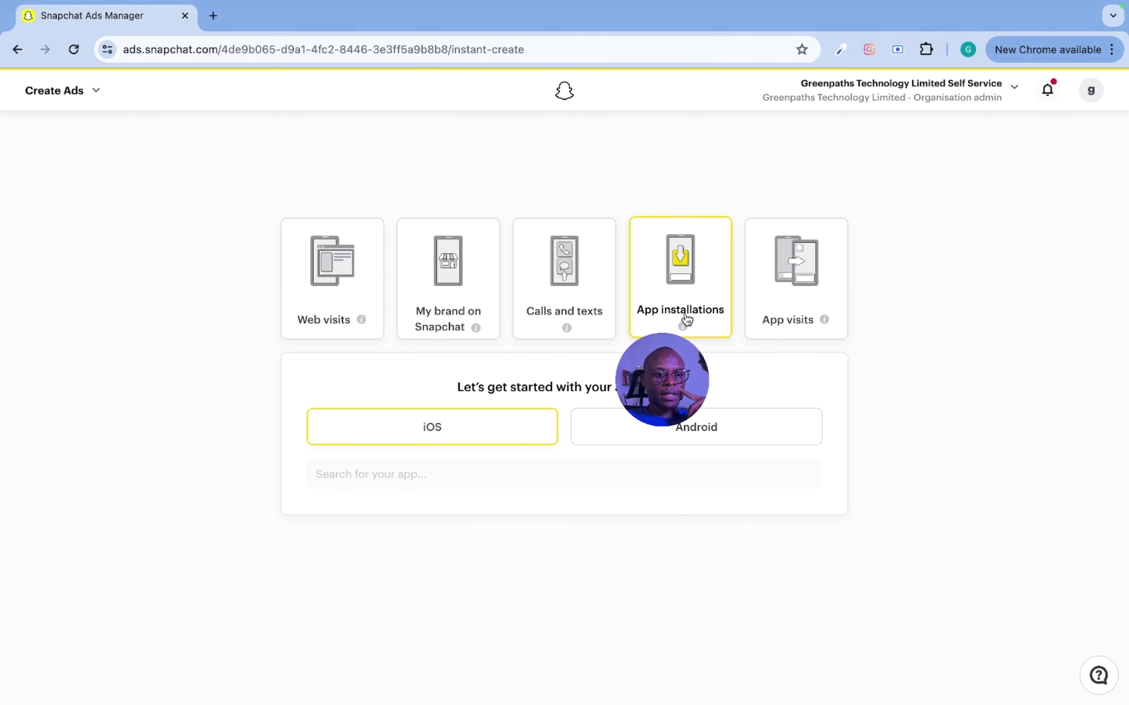
left_click(428, 476)
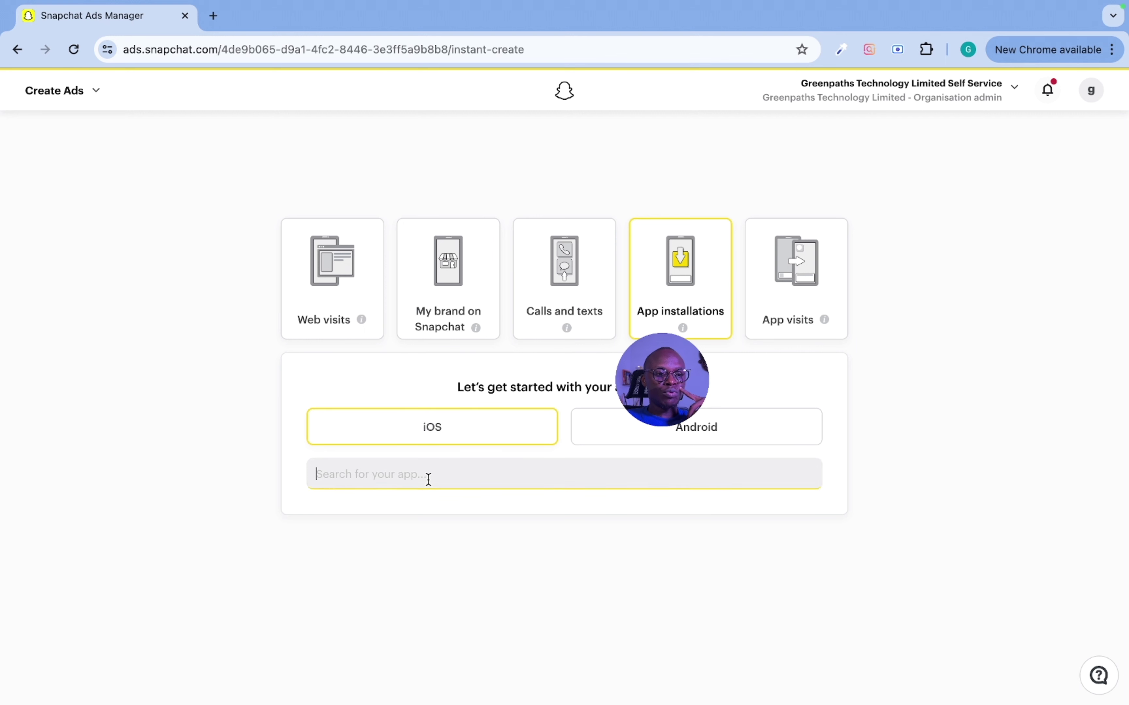
type("my")
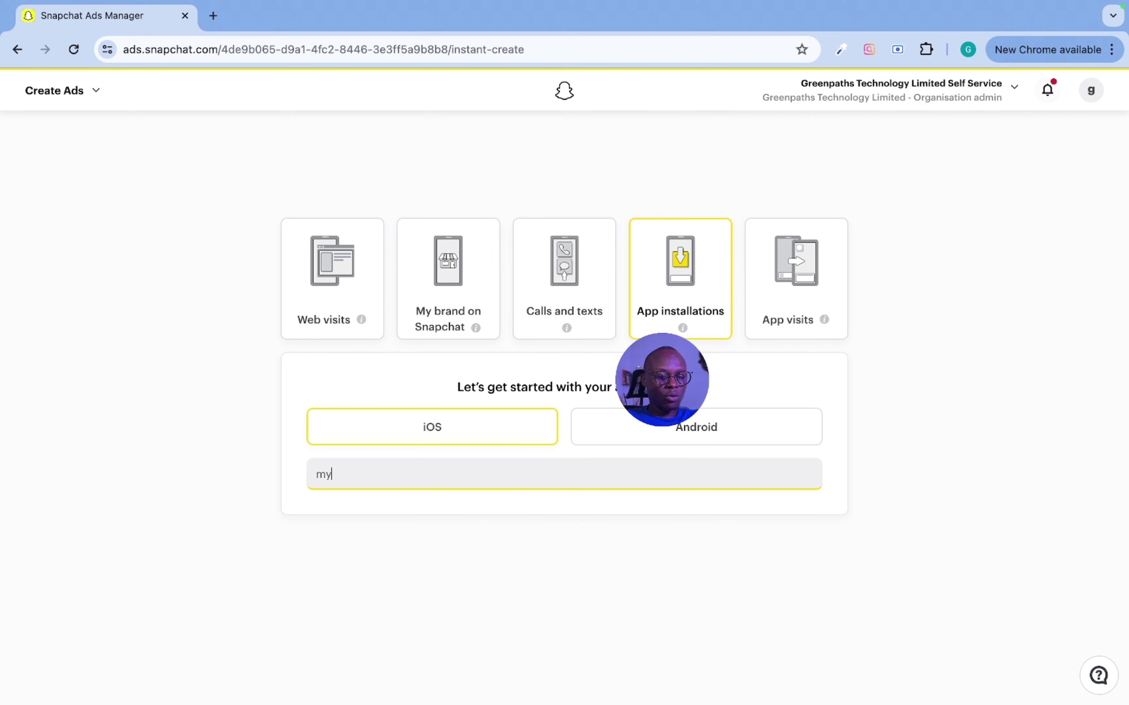
type("medicalb")
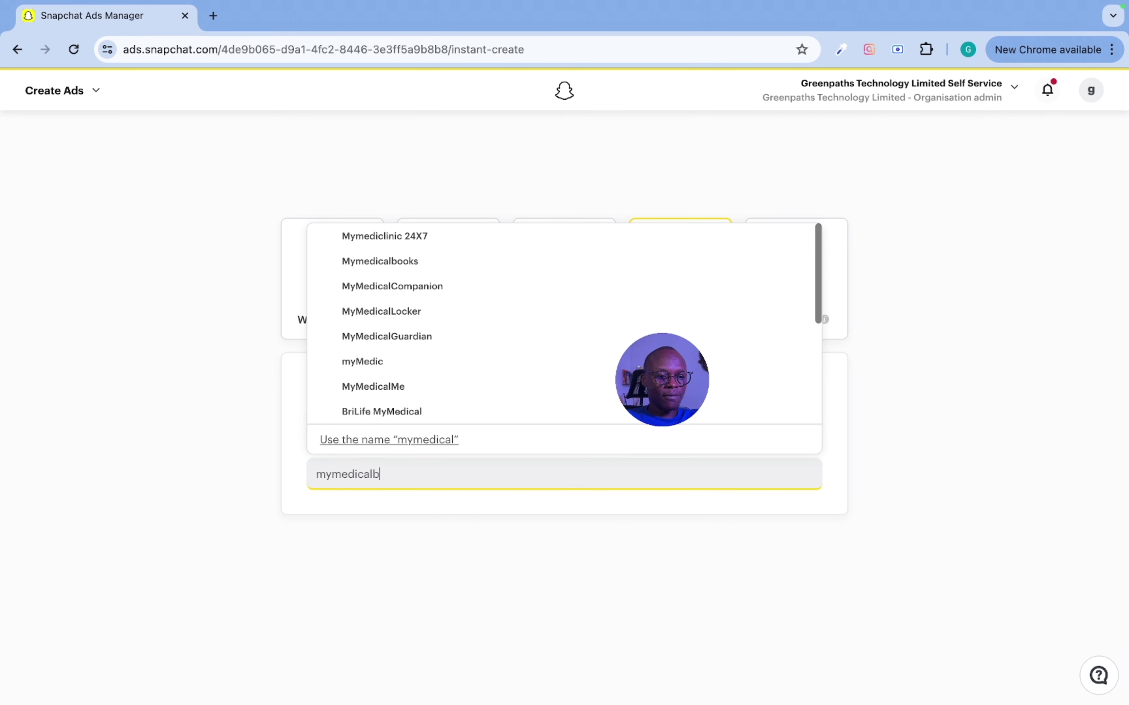
type("ank")
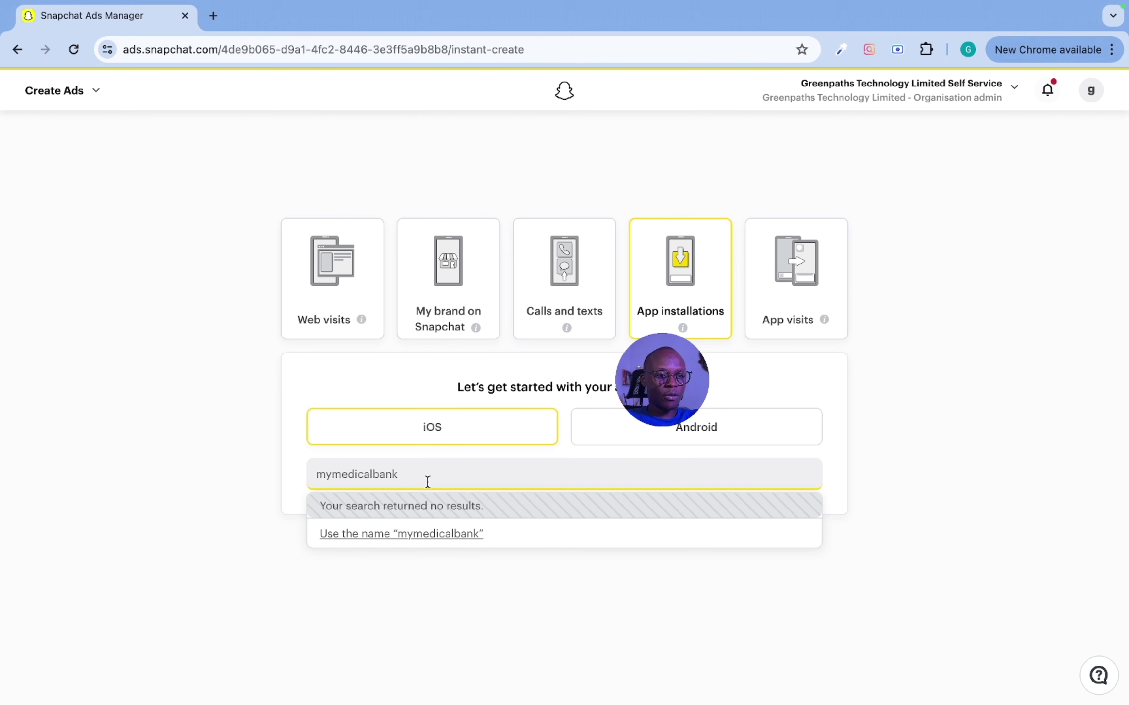
- Switch the app platform to Android, search for "mymedicalbank", and select the MyMedicalBank app
left_click(670, 430)
left_click(496, 469)
type("mym")
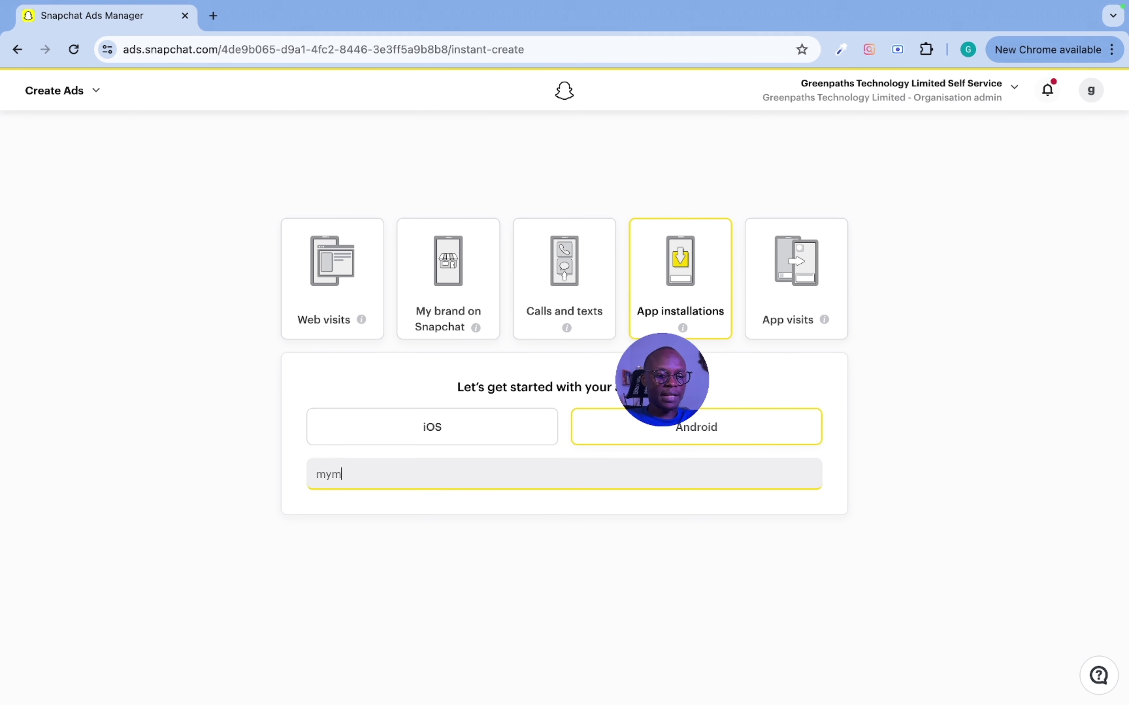
type("edical")
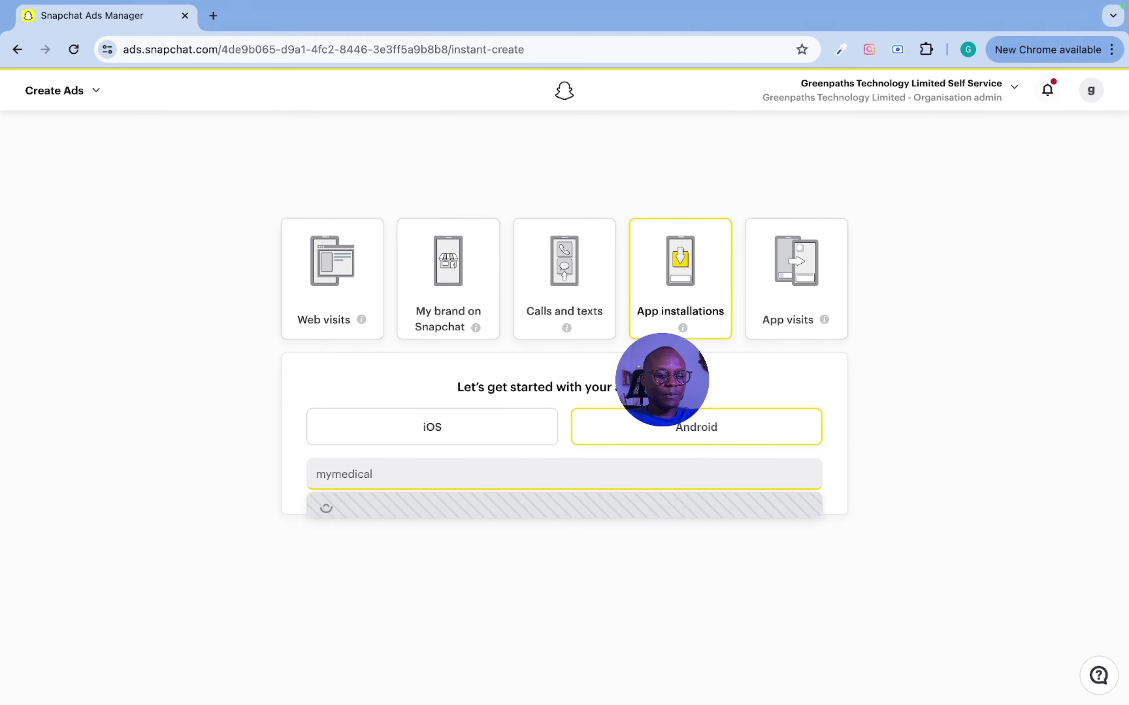
type("bank")
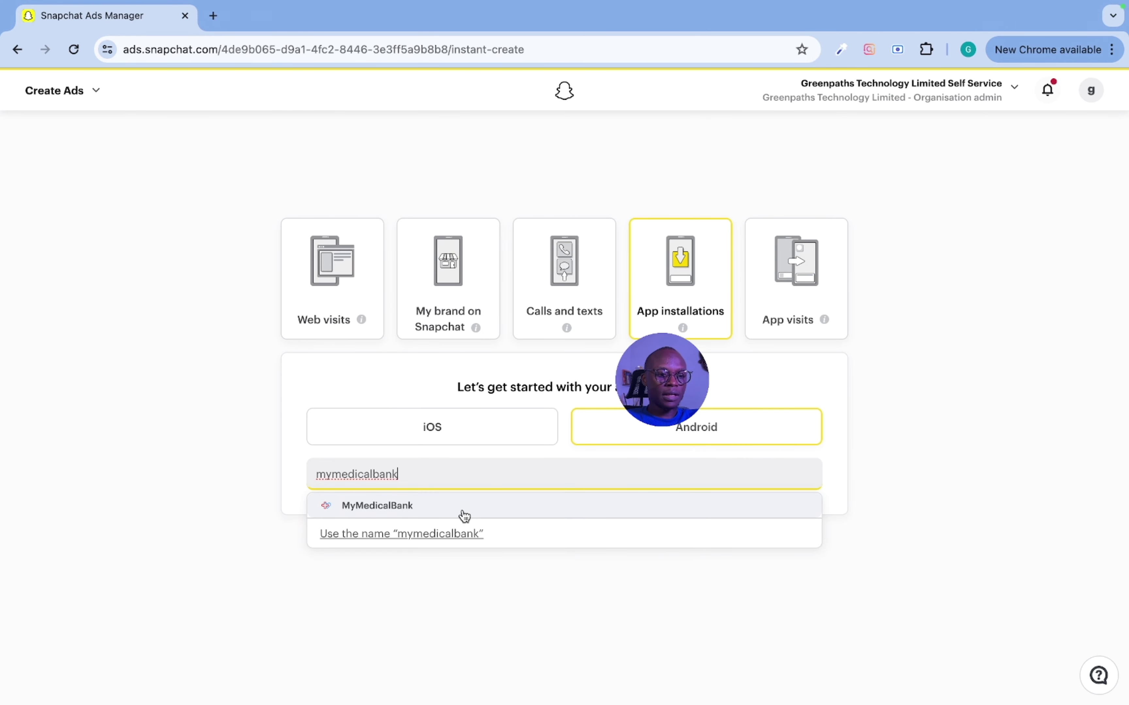
left_click(461, 512)
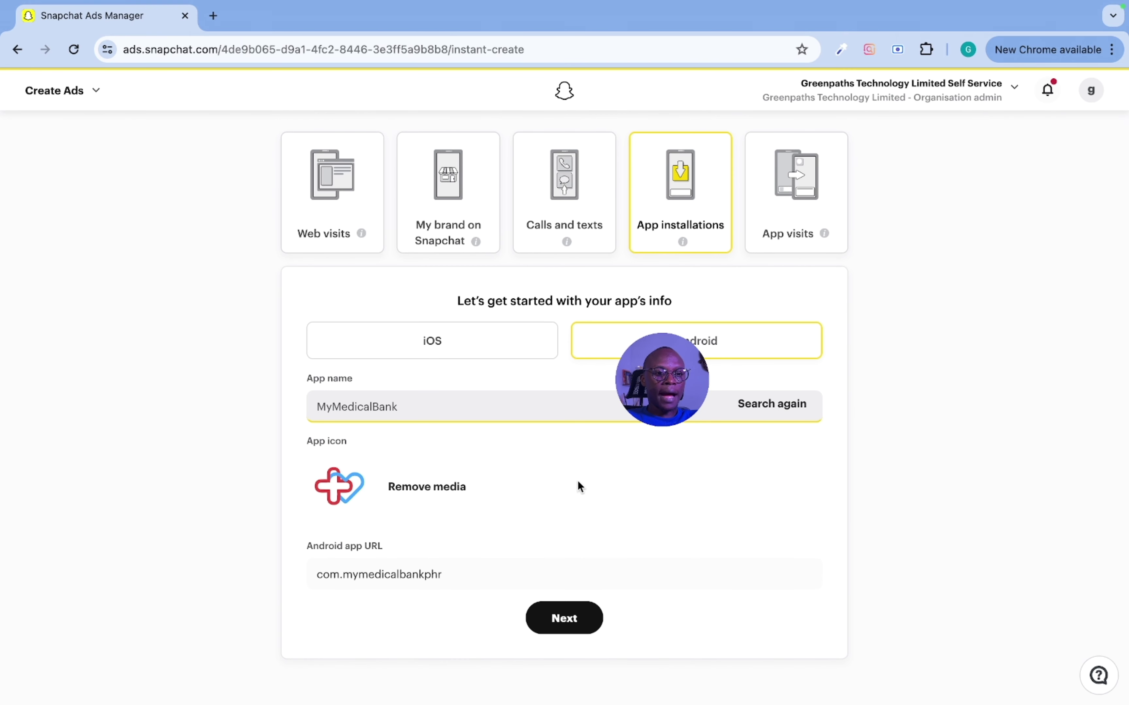
- Switch the advertising goal to App visits and review its app name, availability, link and fallback options
left_click(785, 229)
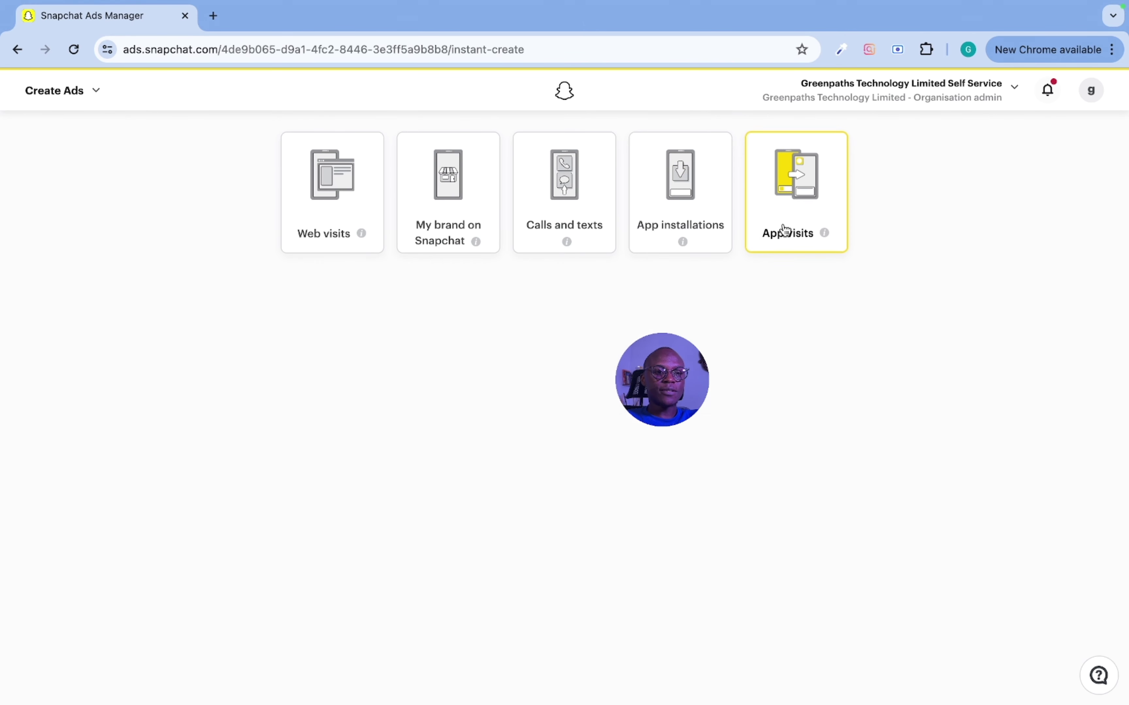
scroll(585, 392, "down", 5)
left_click(585, 392)
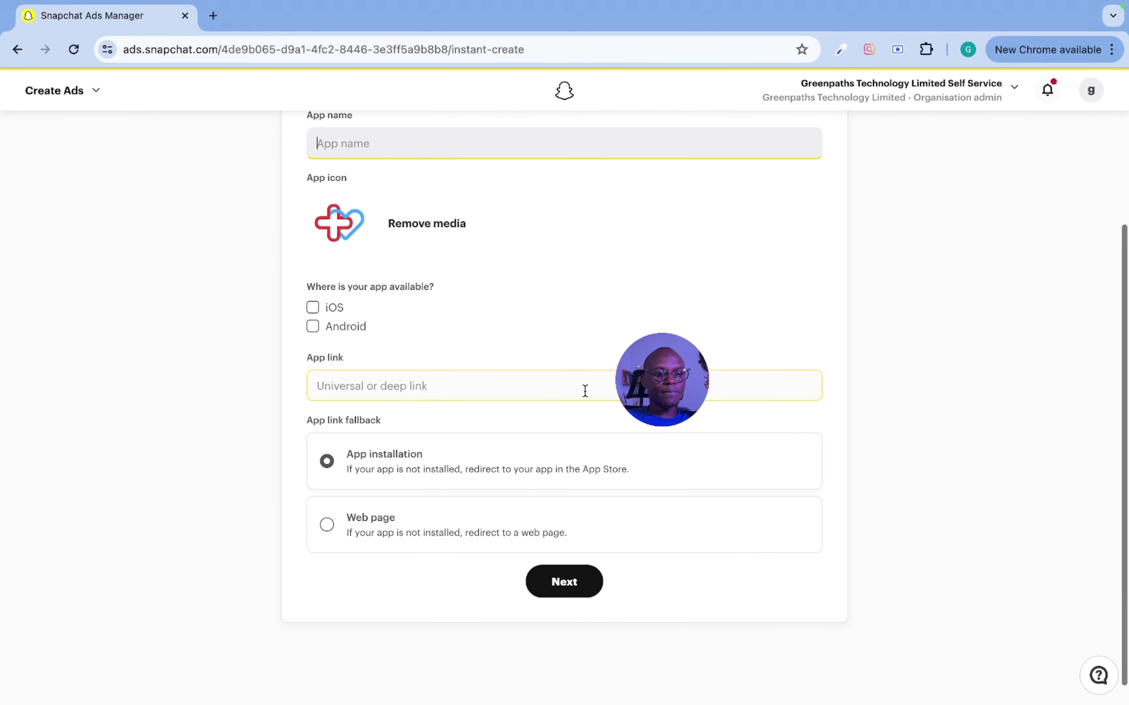
scroll(585, 391, "up", 1)
left_click(585, 392)
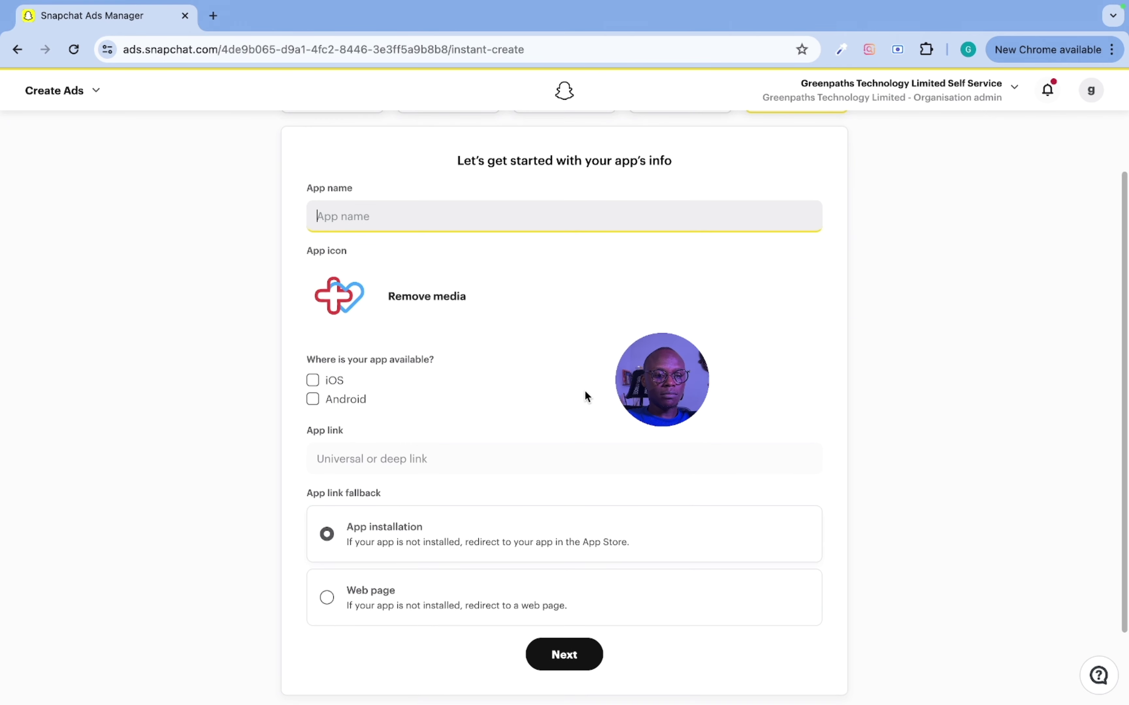
scroll(585, 391, "up", 3)
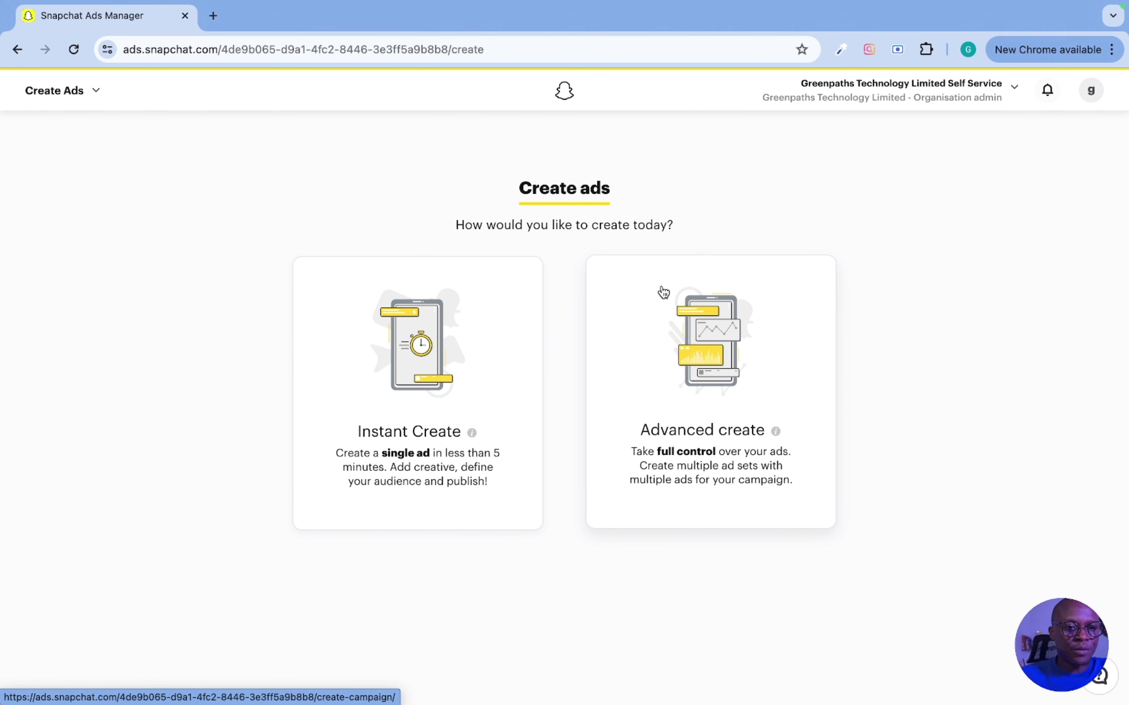
- Open Advanced create and examine the campaign objectives and the set-up fields for name, status, split test, schedule and spend caps
left_click(702, 333)
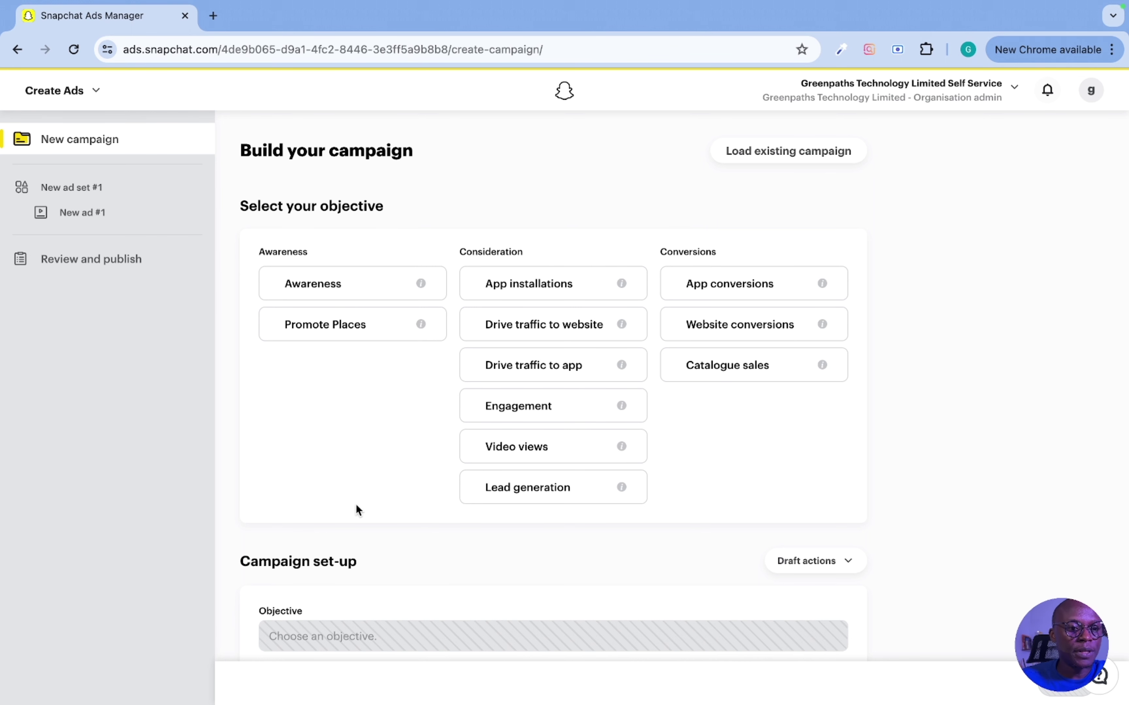
scroll(446, 541, "down", 3)
scroll(446, 538, "down", 4)
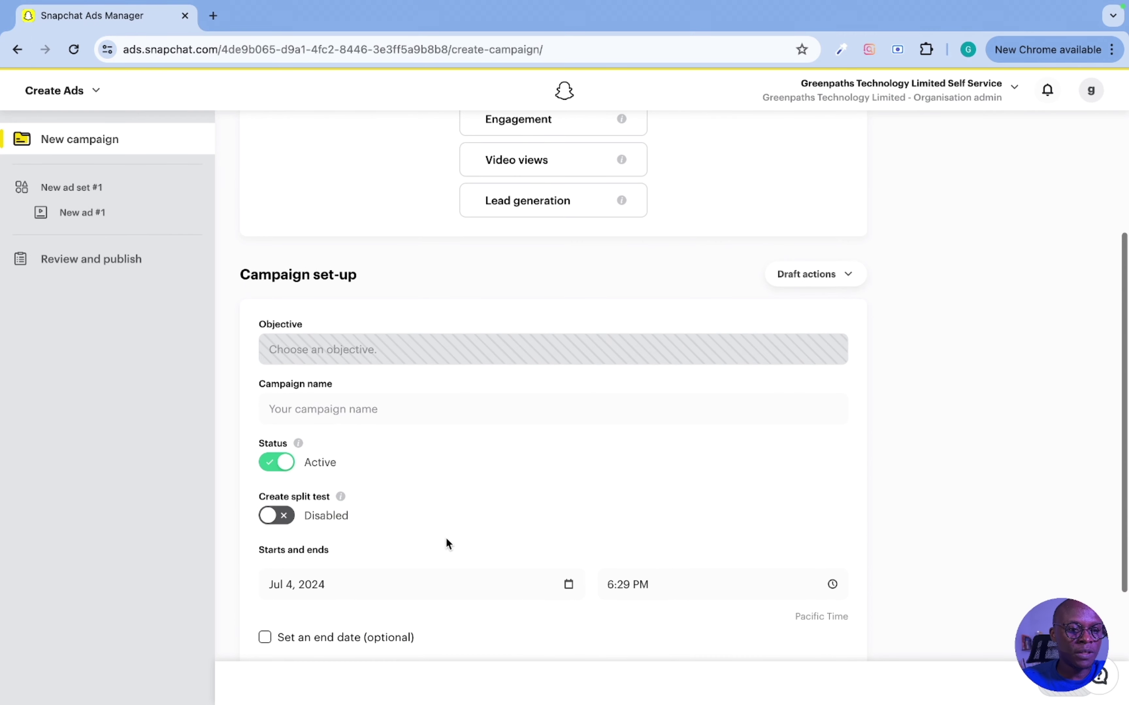
scroll(446, 538, "up", 4)
scroll(446, 538, "down", 1)
scroll(530, 399, "down", 3)
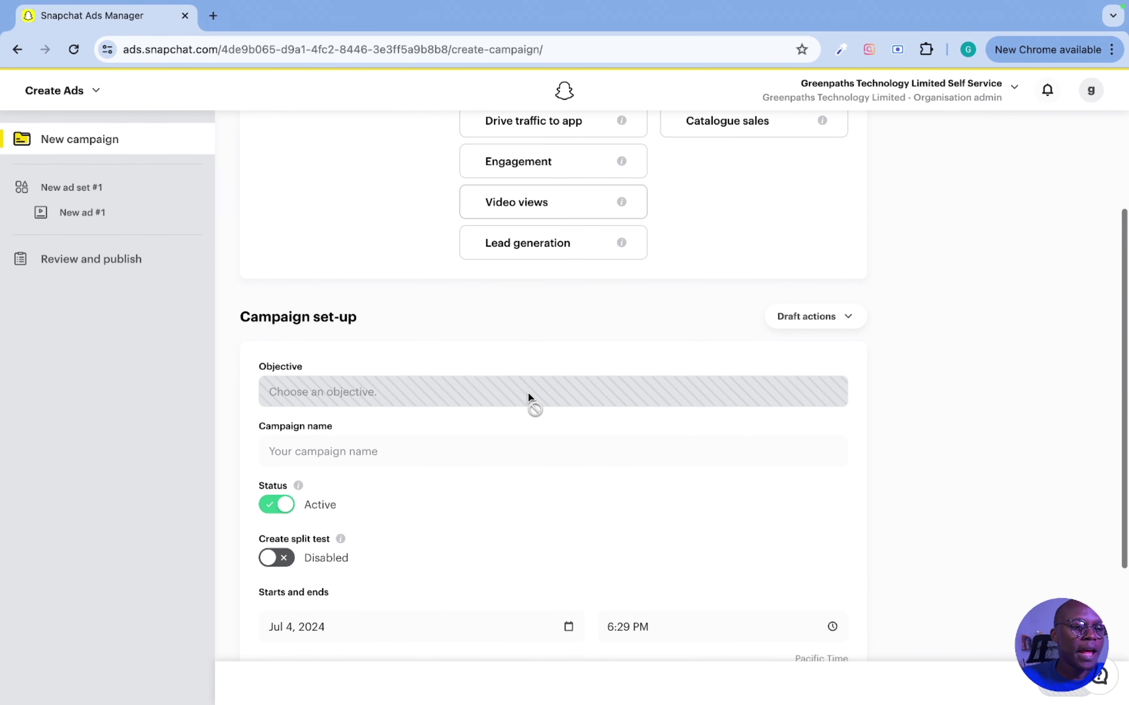
scroll(389, 282, "up", 5)
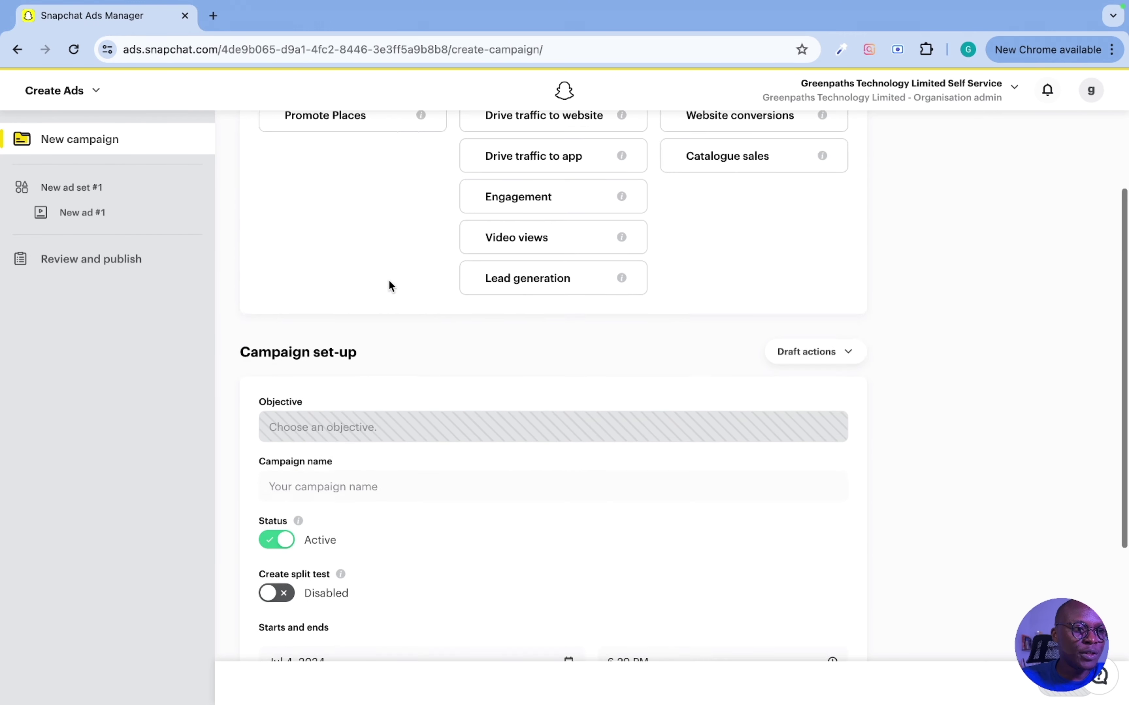
scroll(389, 279, "down", 5)
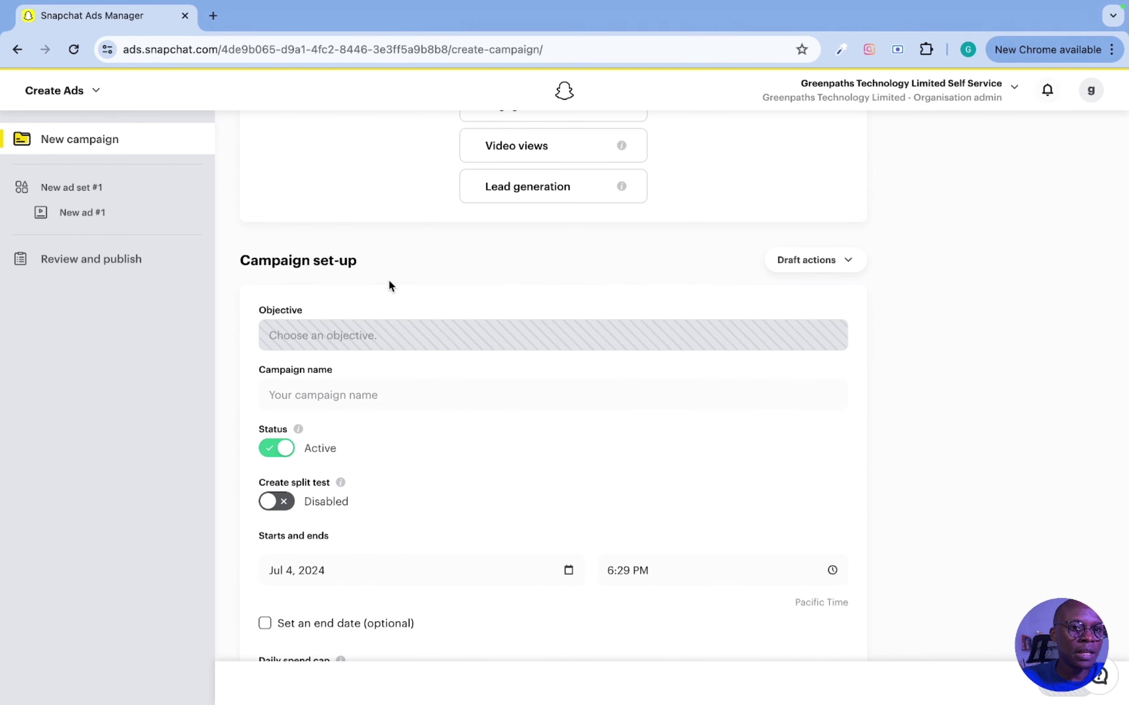
scroll(386, 298, "up", 8)
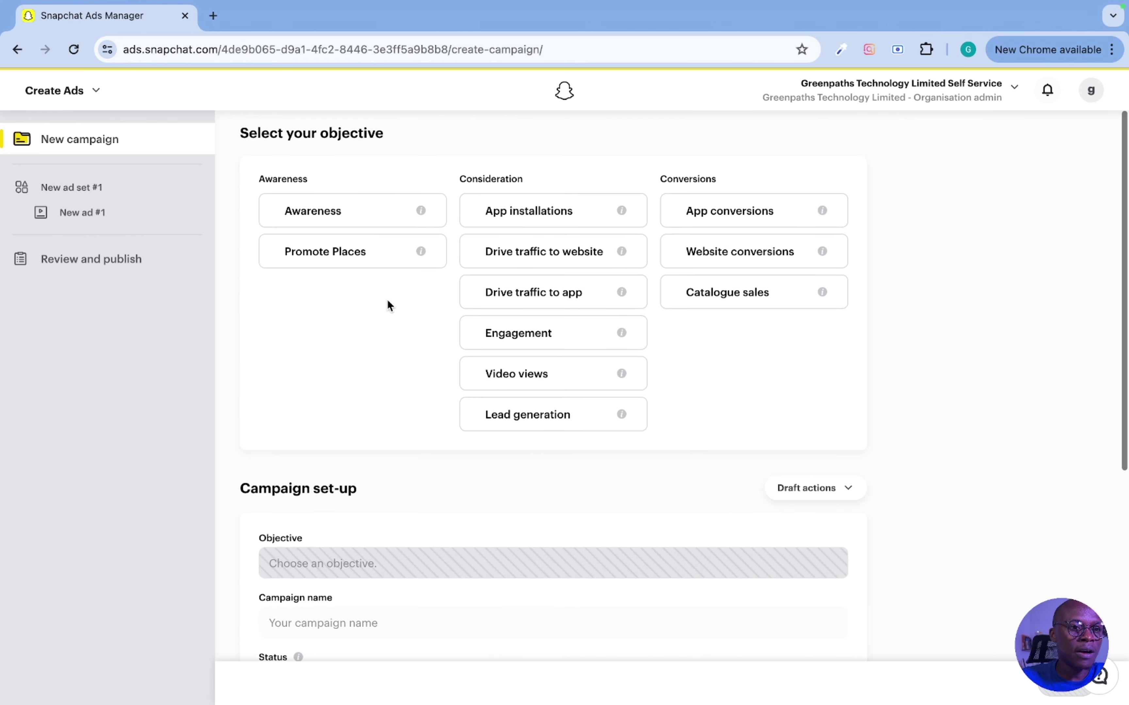
scroll(389, 305, "down", 7)
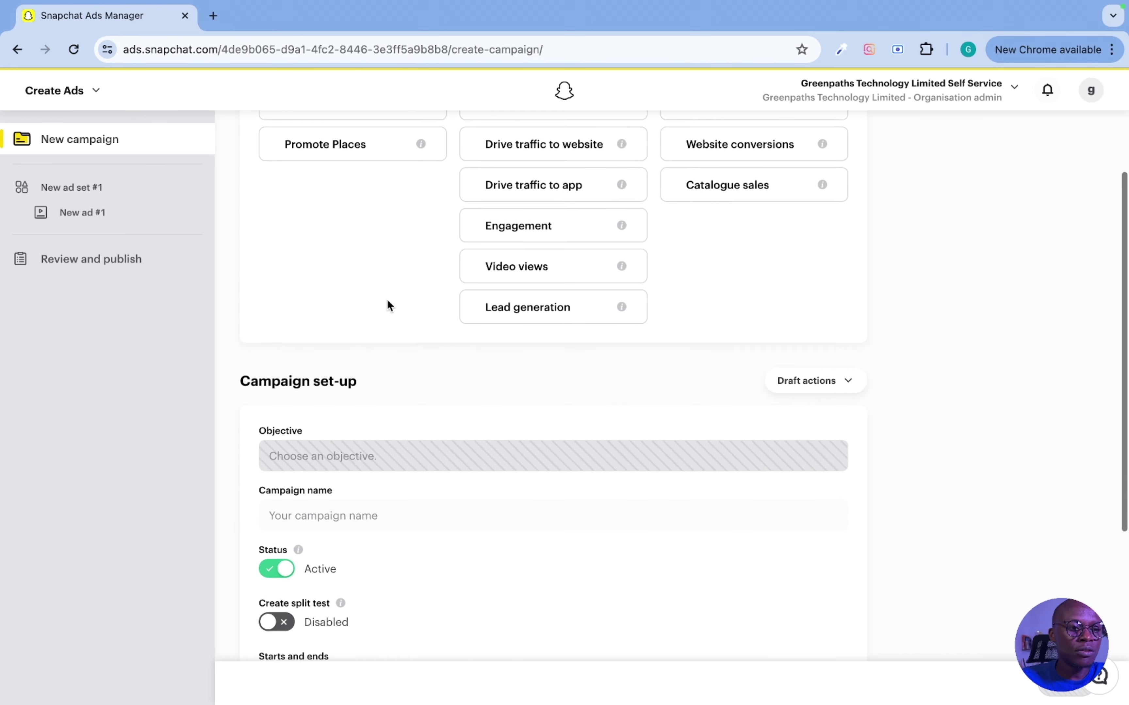
scroll(343, 371, "down", 4)
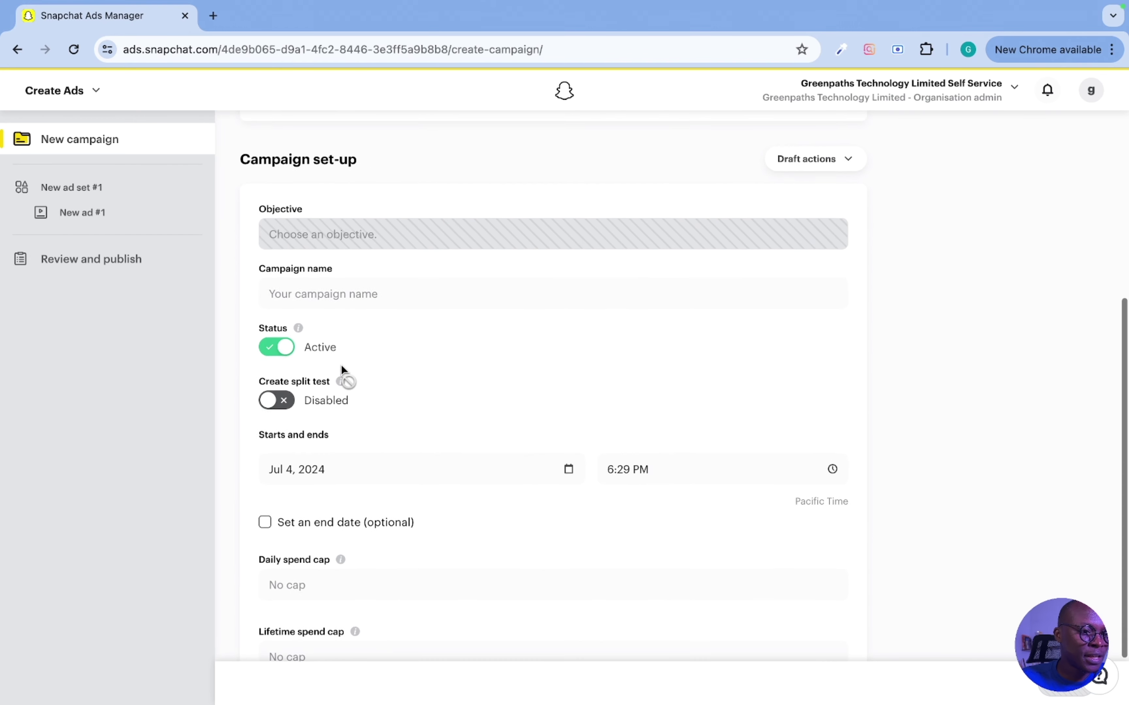
left_click(313, 282)
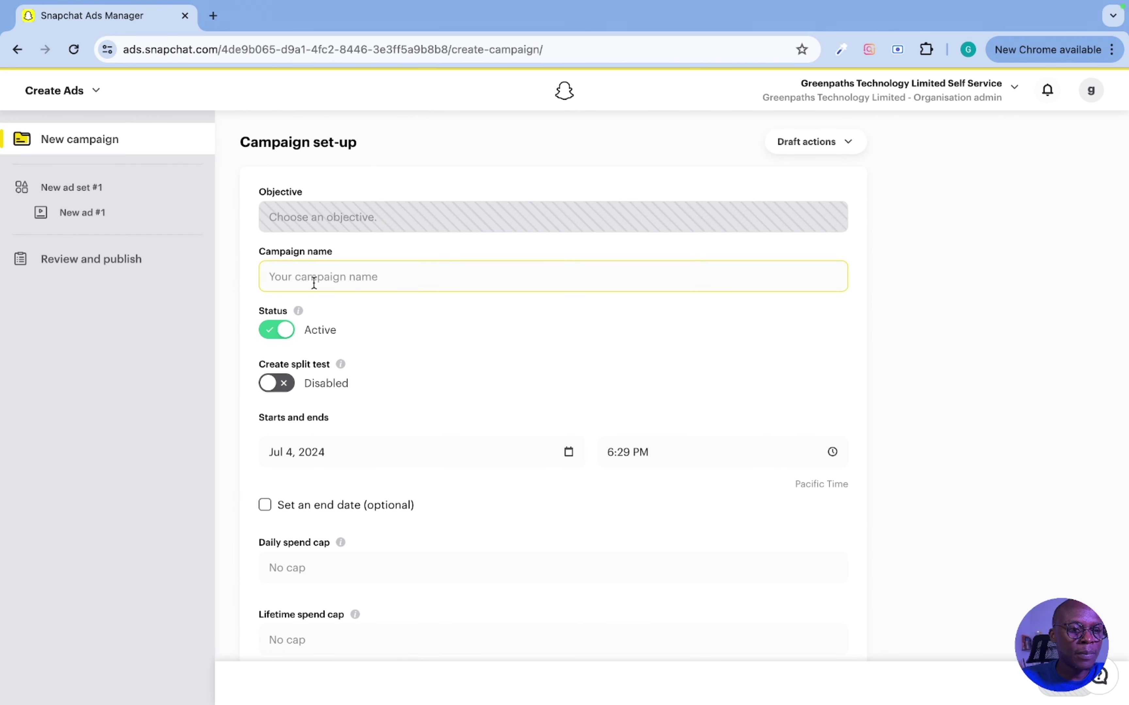
- Turn on the split test to review its test variables, and turn it back off
scroll(283, 348, "down", 2)
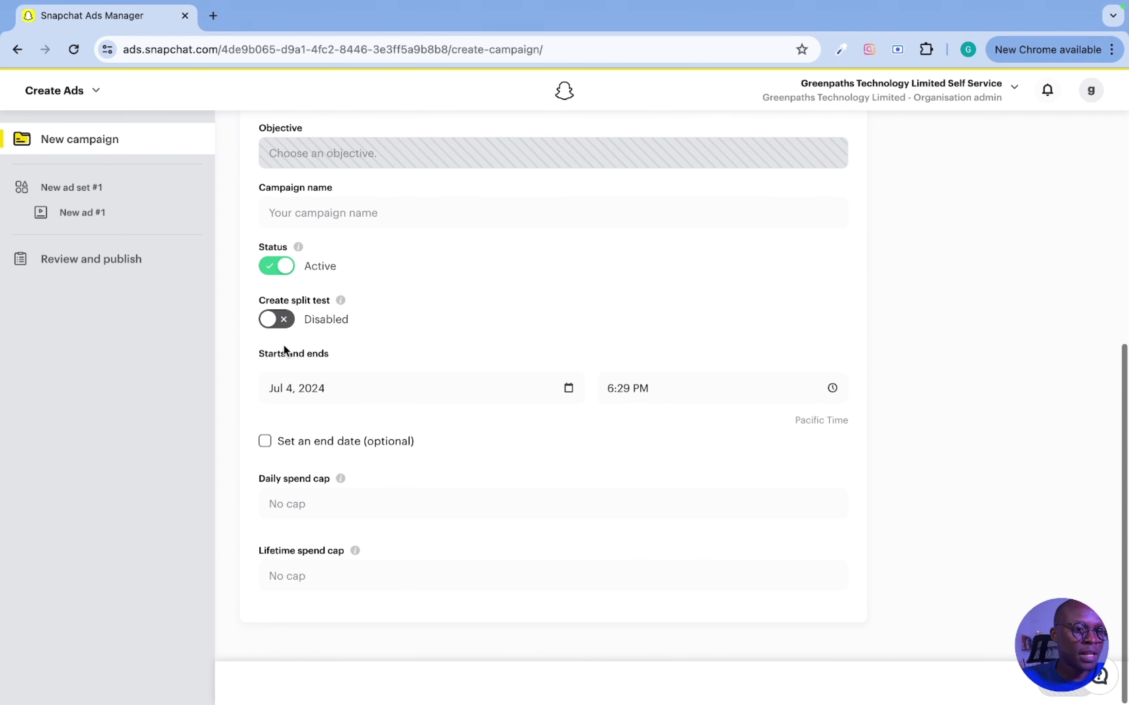
left_click(285, 326)
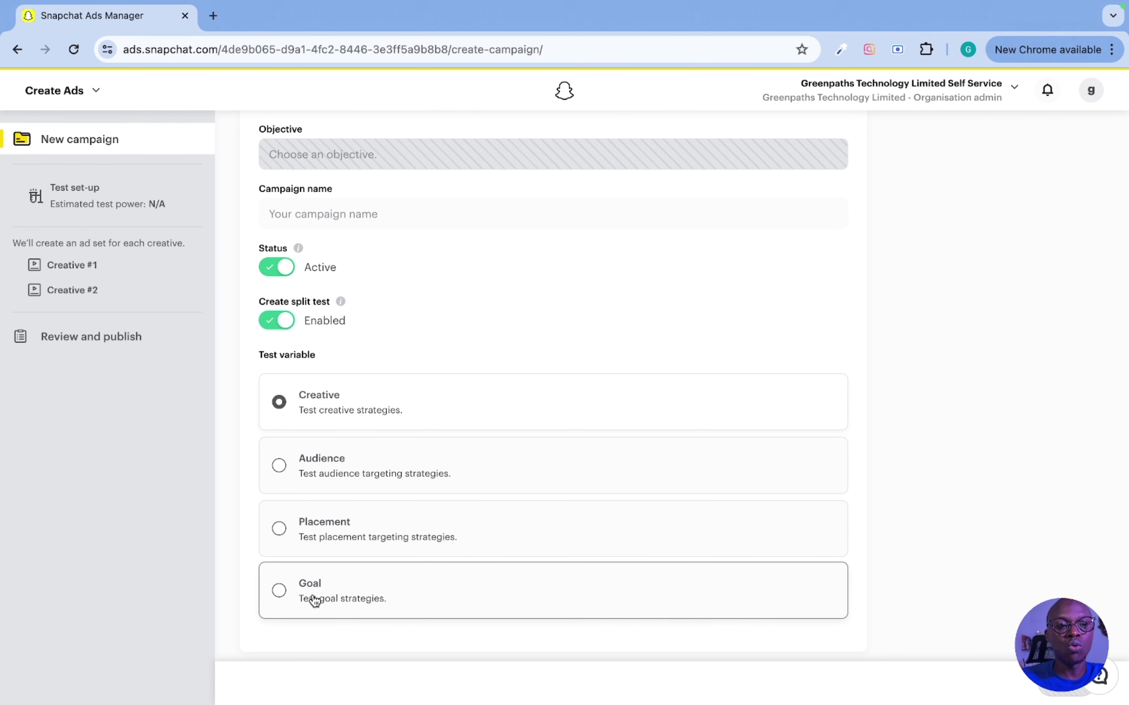
left_click(278, 322)
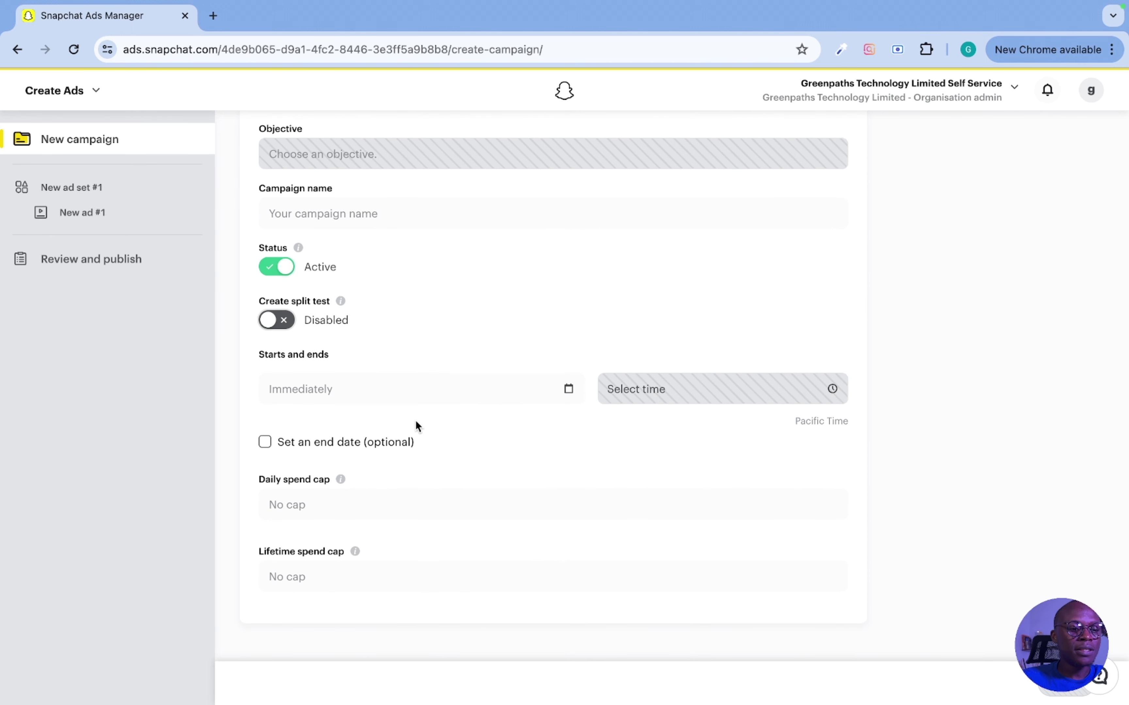
- Examine the daily spend cap and lifetime spend cap fields of the campaign
left_click(338, 507)
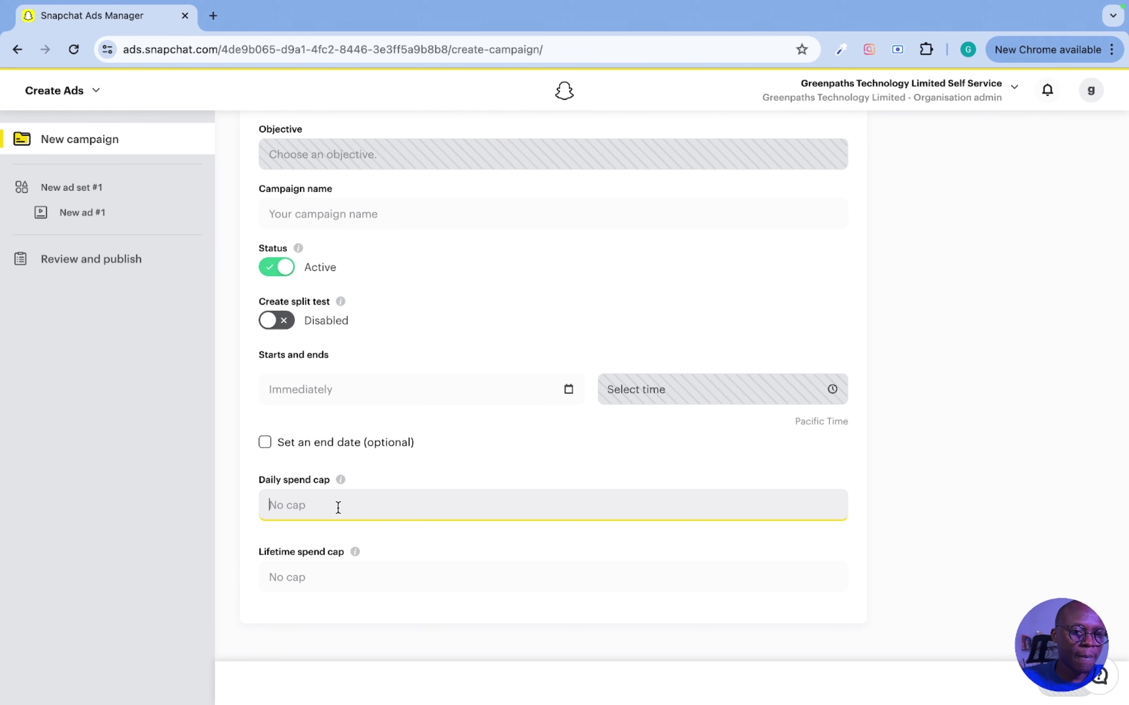
left_click(303, 576)
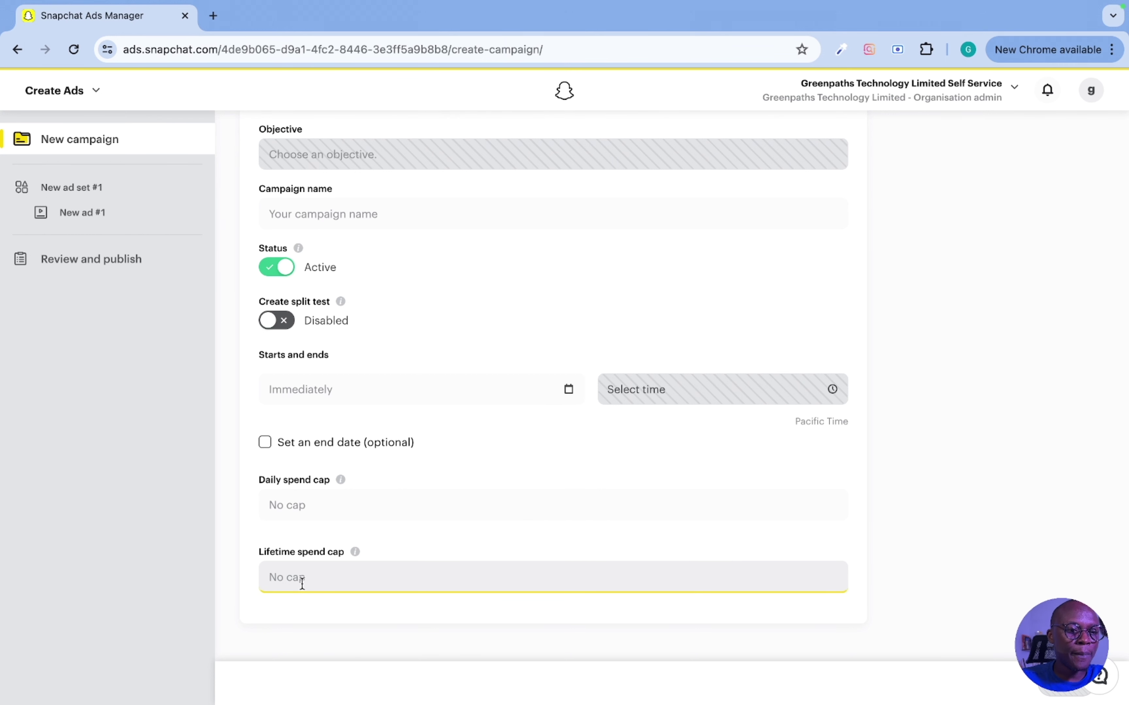
left_click(316, 498)
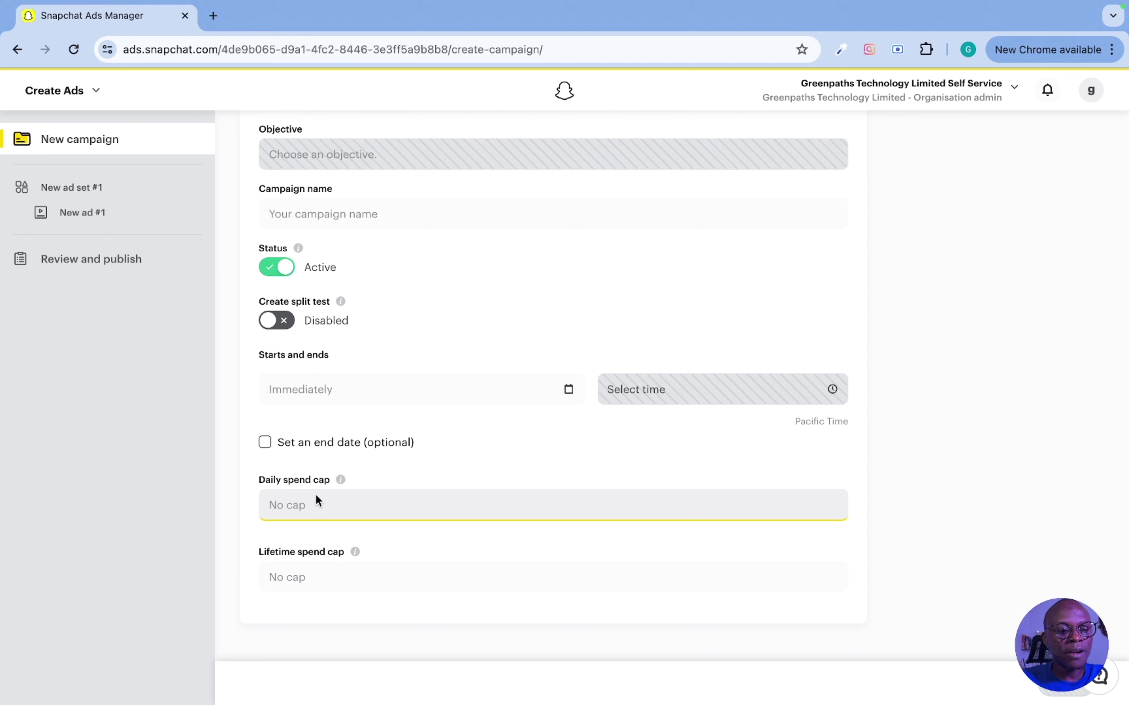
left_click(318, 577)
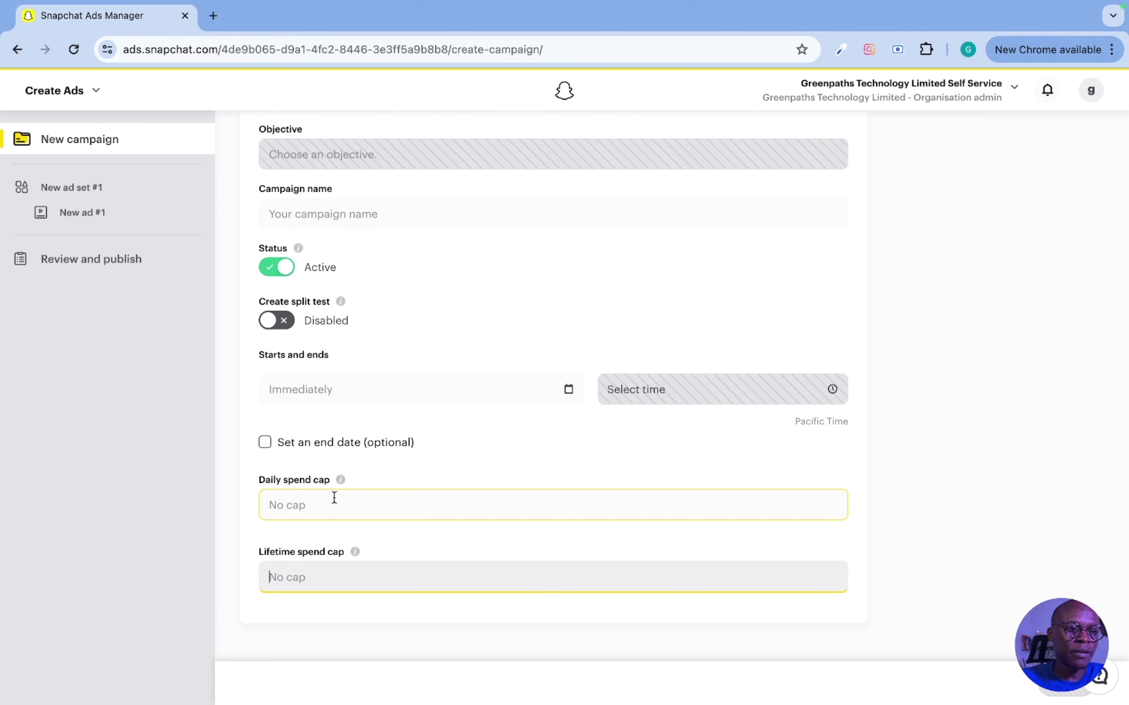
- Try to open the new ad set, and look back over the campaign objectives and set-up fields
left_click(122, 185)
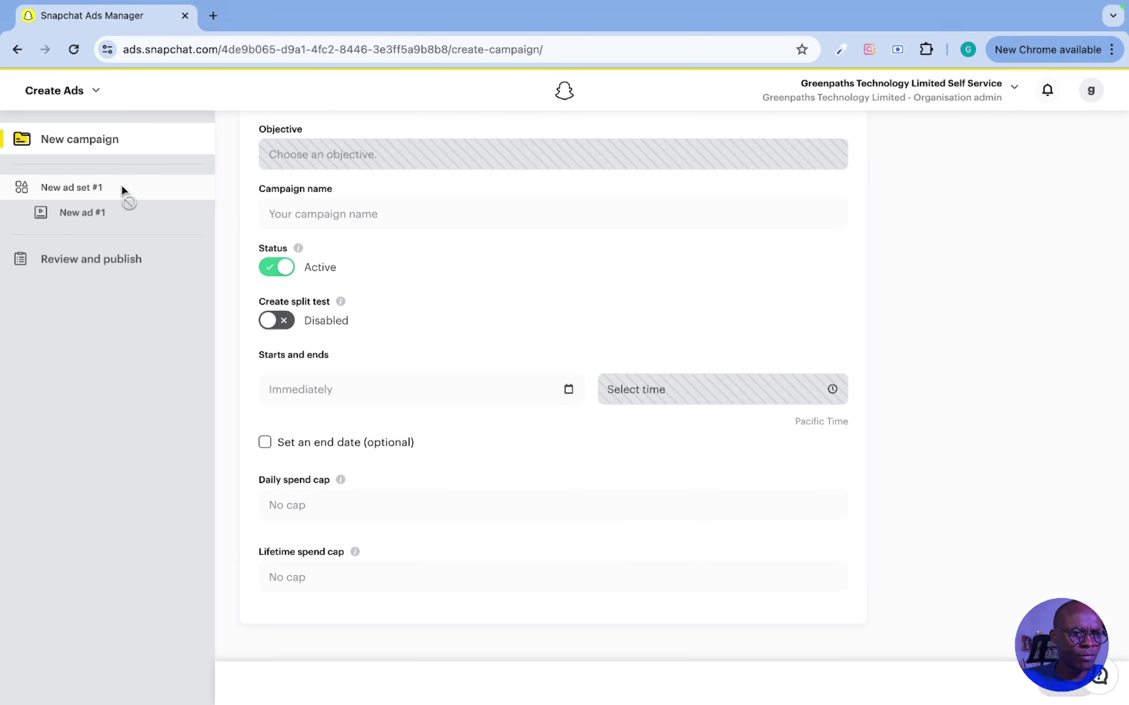
scroll(473, 494, "up", 10)
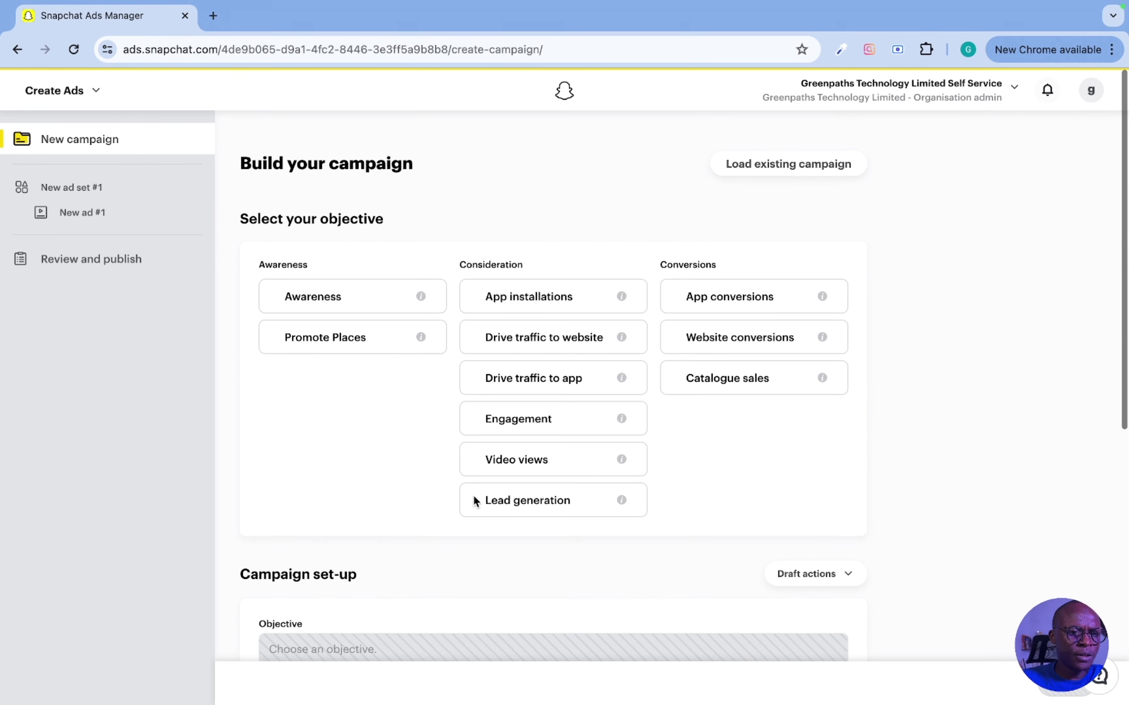
scroll(473, 494, "down", 11)
scroll(474, 497, "up", 2)
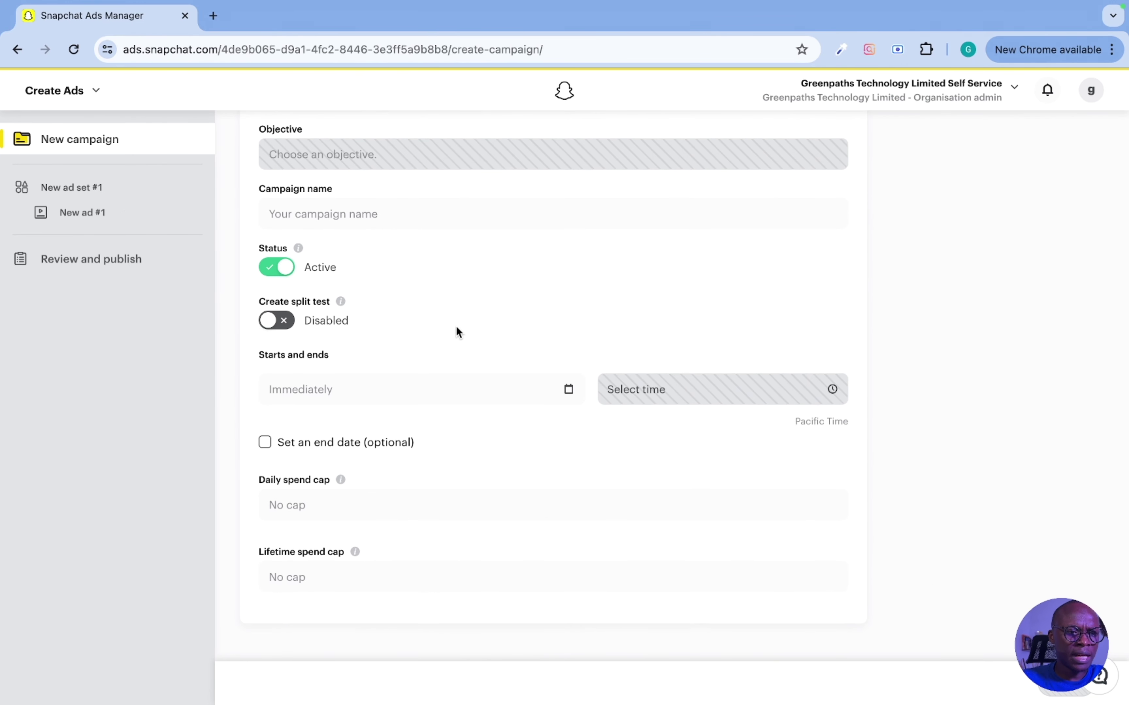
scroll(456, 330, "up", 6)
scroll(456, 327, "up", 5)
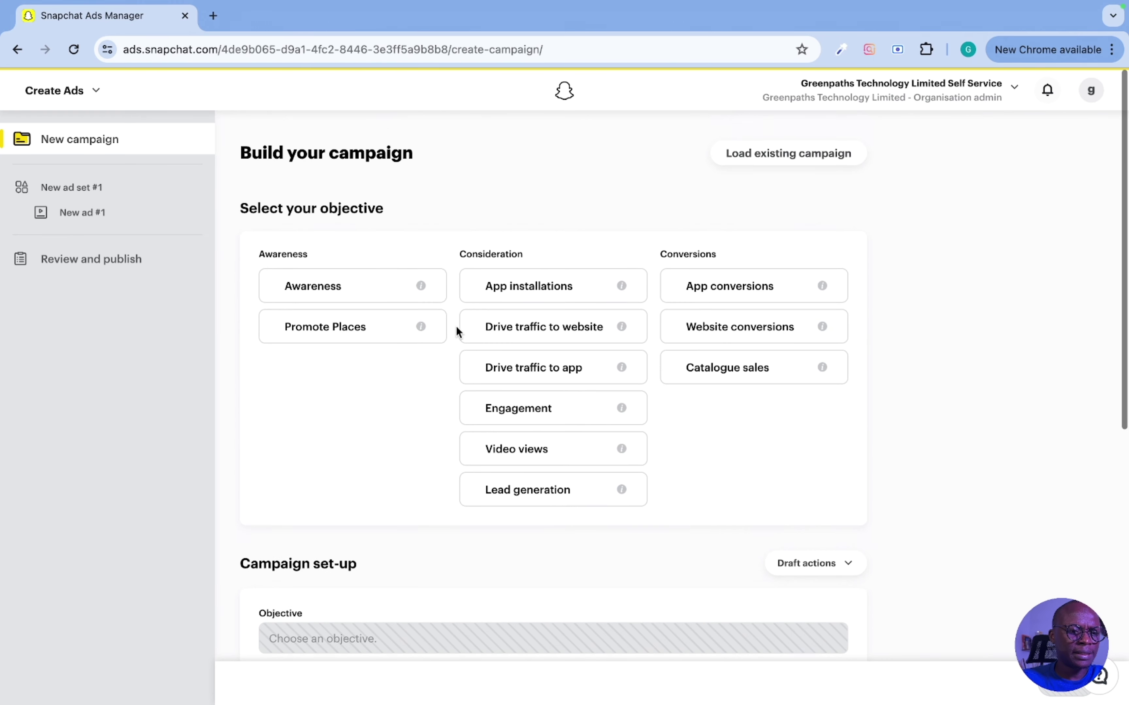
- Name the campaign "Test ad"
scroll(455, 326, "down", 6)
left_click(450, 342)
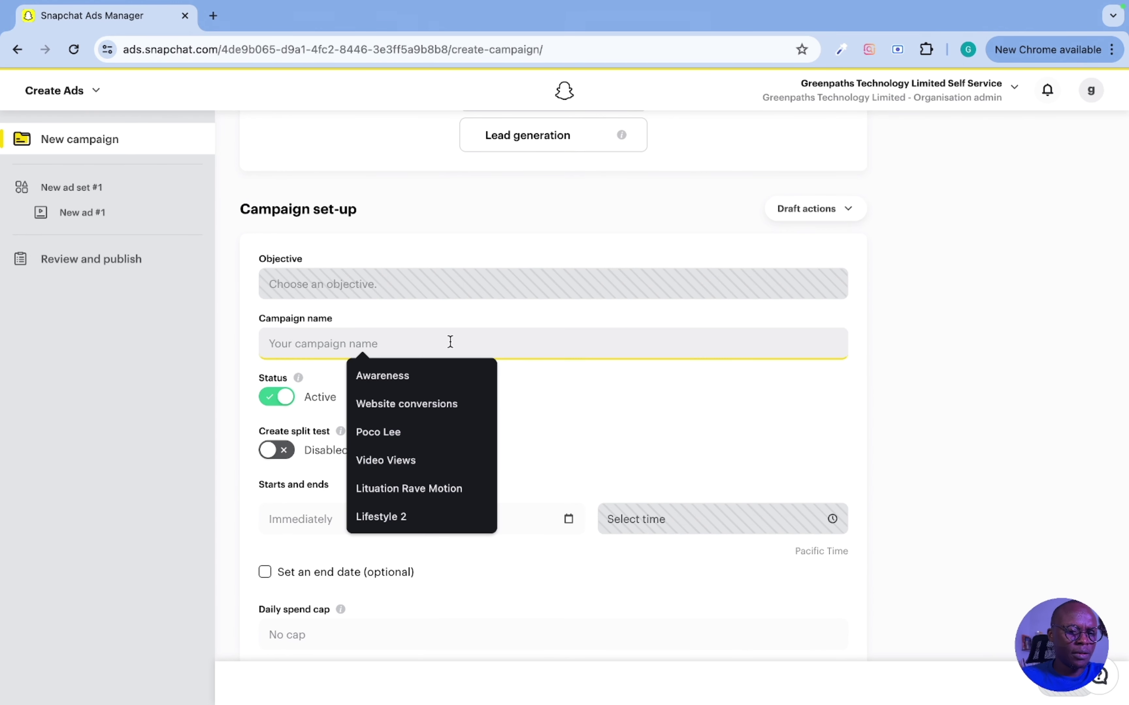
type("Te")
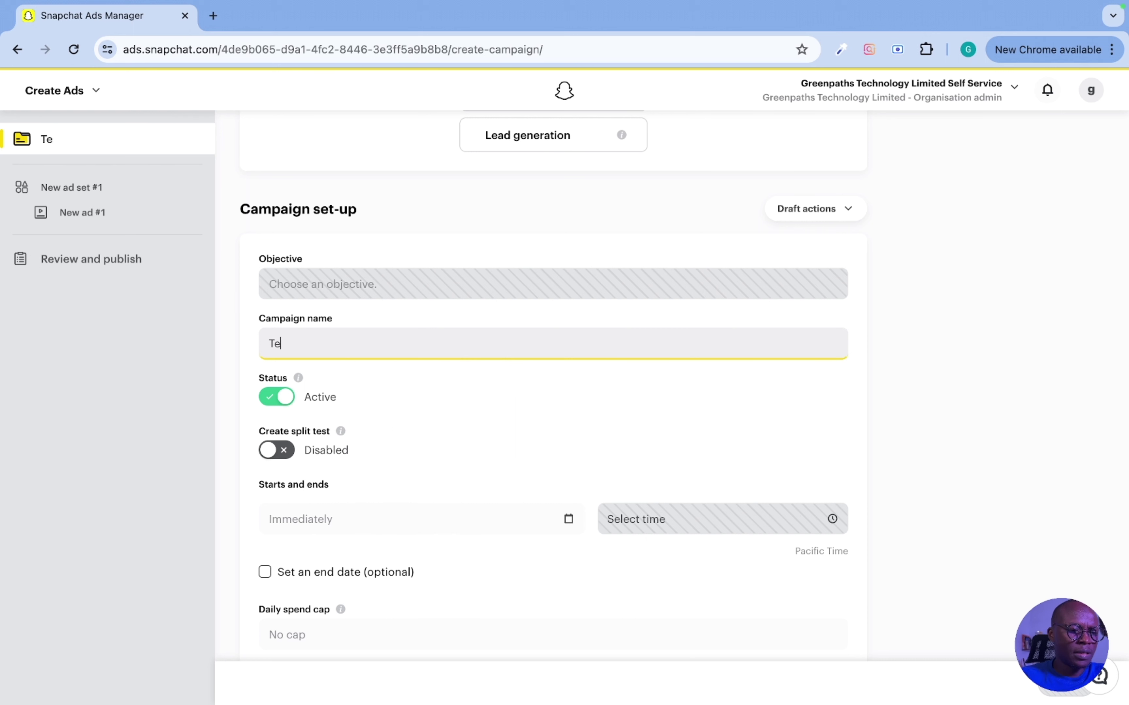
type("st ad")
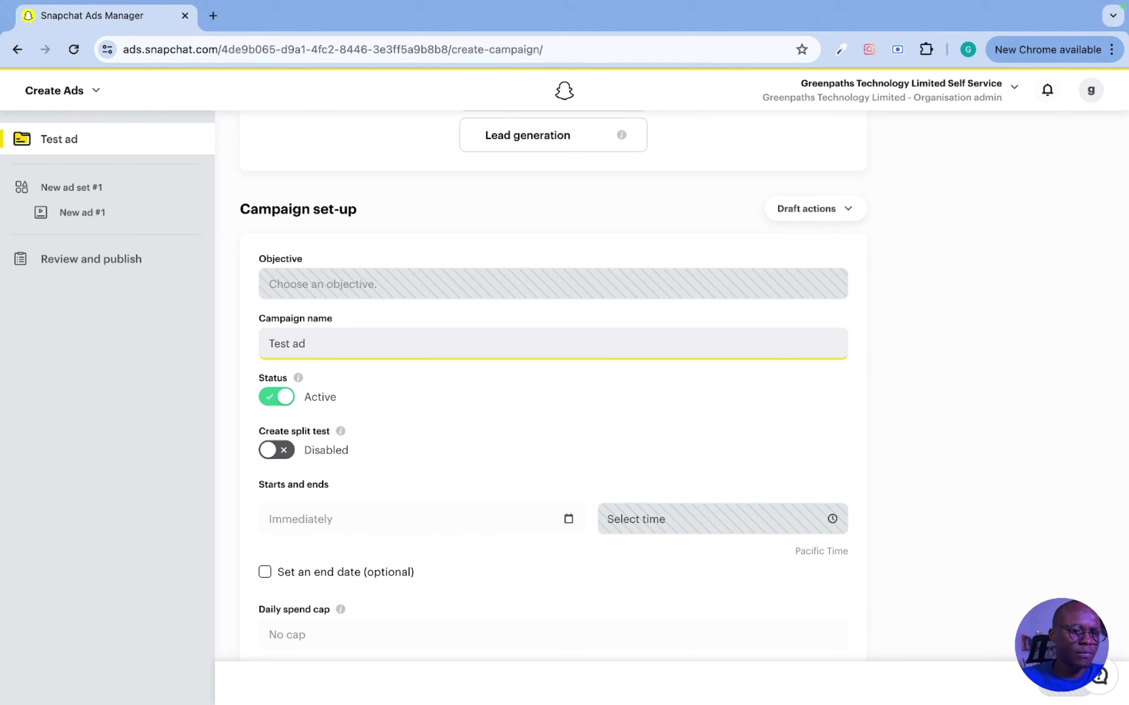
- Enable an end date for the campaign and set it to Jul 31, 2024
scroll(434, 507, "down", 2)
left_click(568, 432)
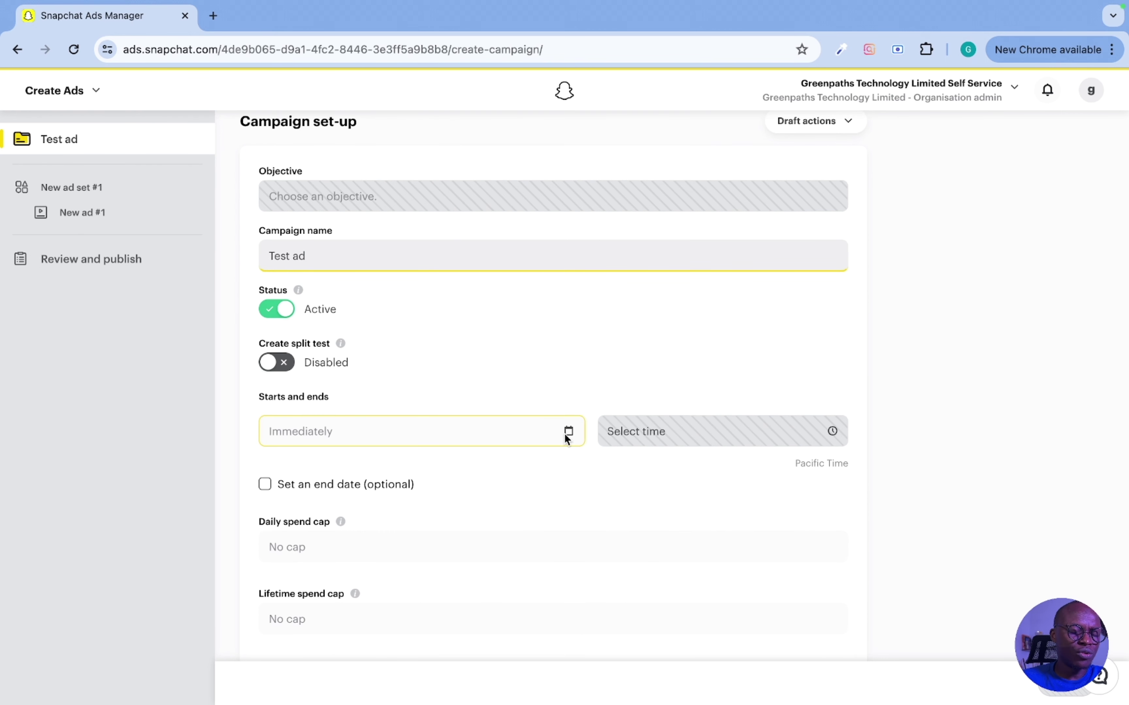
scroll(506, 458, "down", 1)
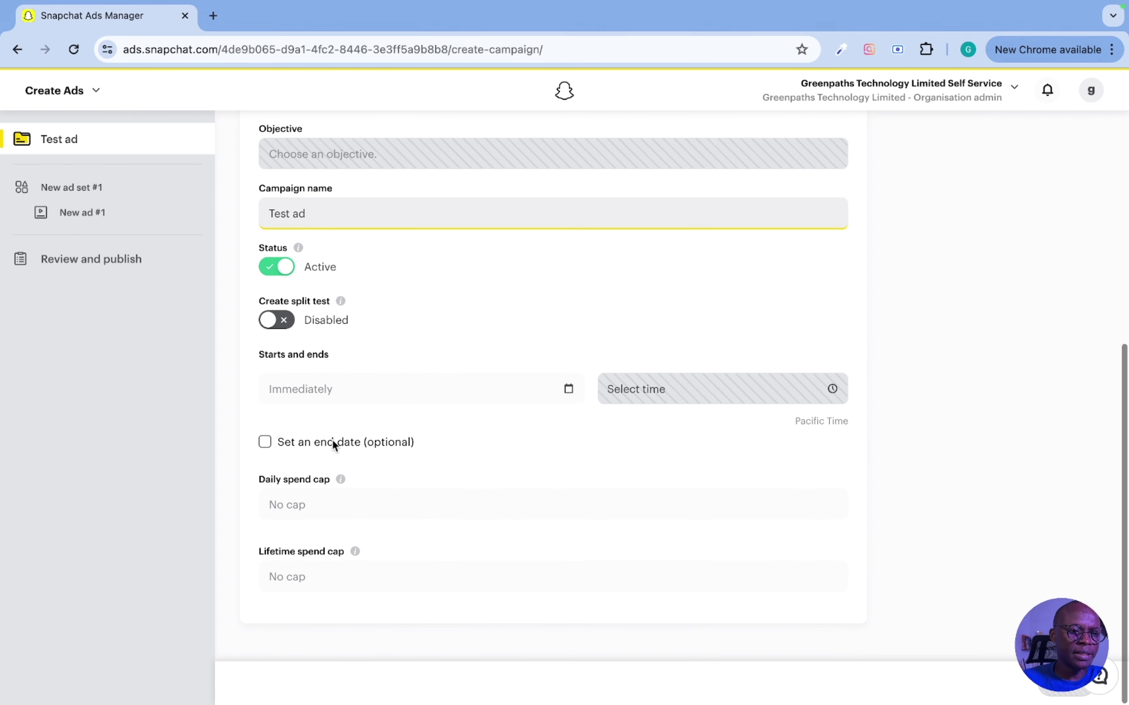
left_click(265, 443)
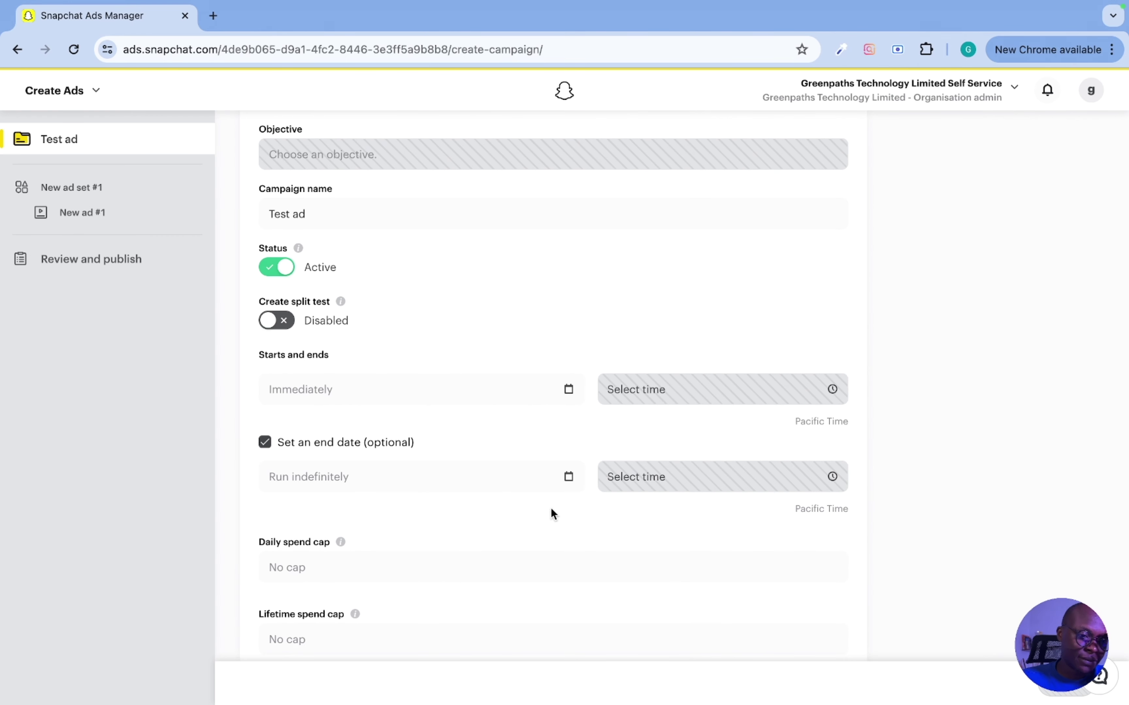
left_click(569, 476)
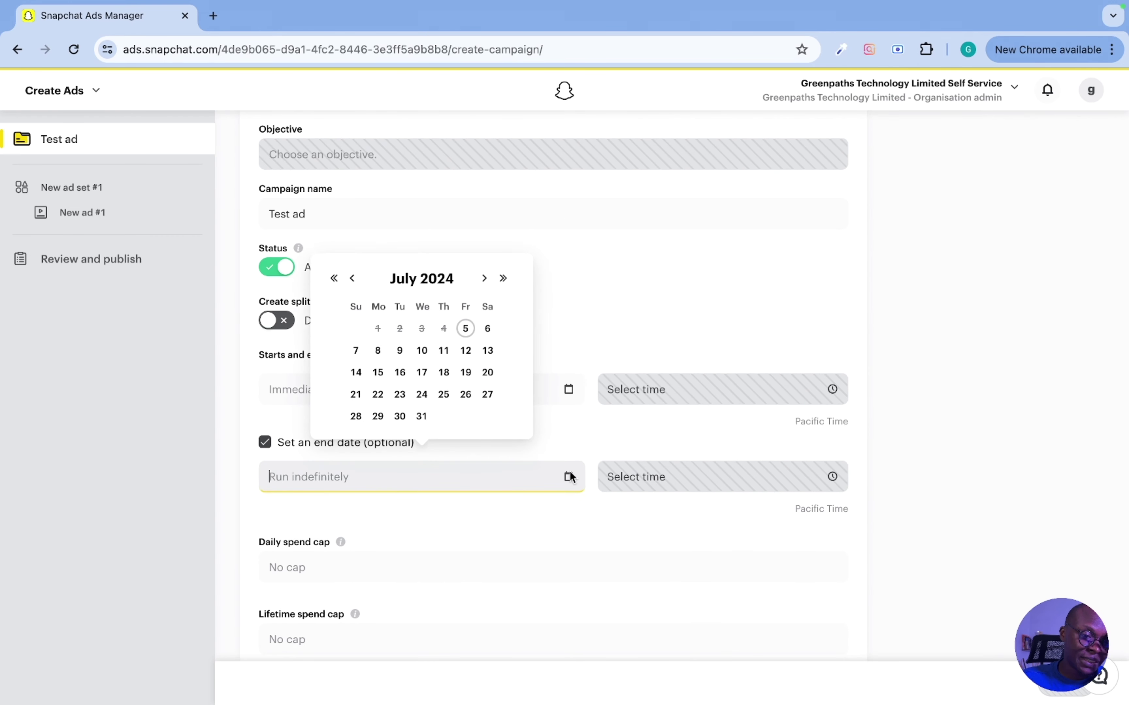
left_click(421, 417)
scroll(471, 588, "down", 1)
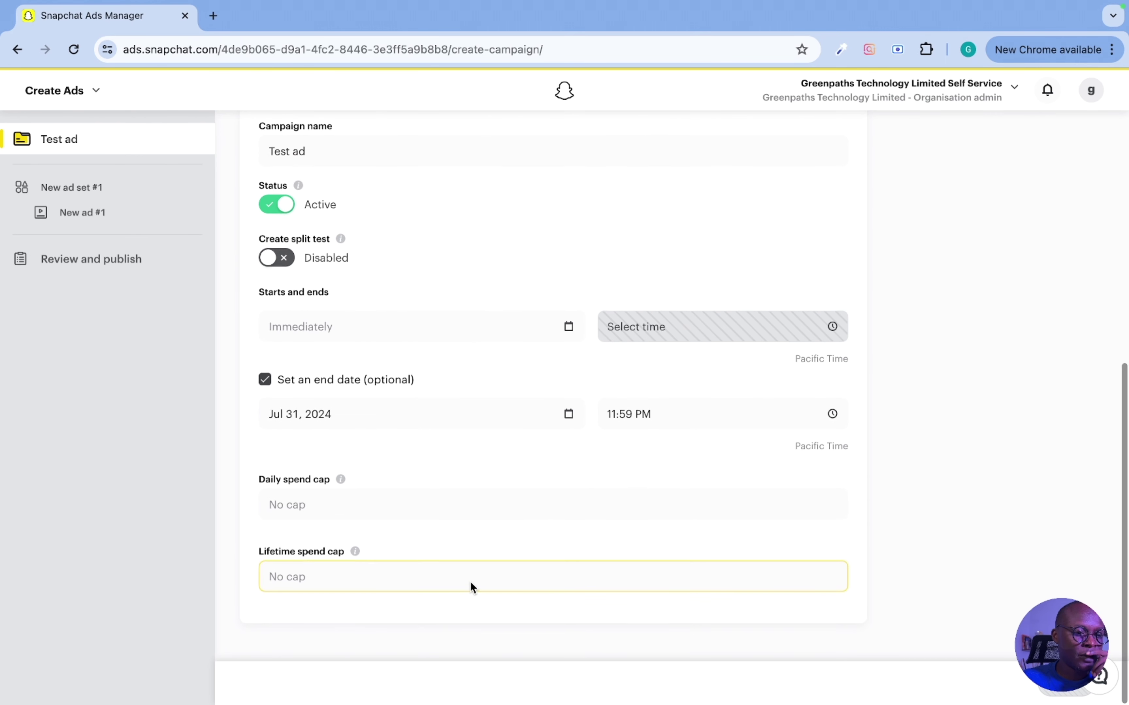
- Set the campaign's lifetime spend cap to $30
left_click(418, 575)
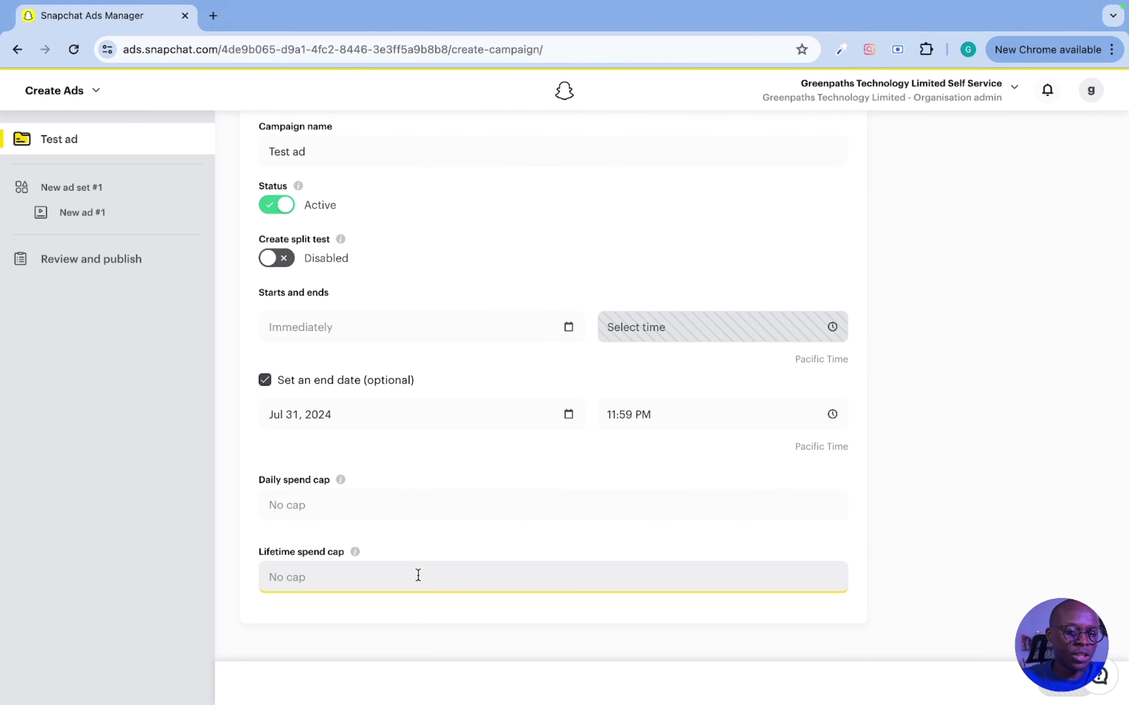
type("20")
key("BackSpace")
key("BackSpace")
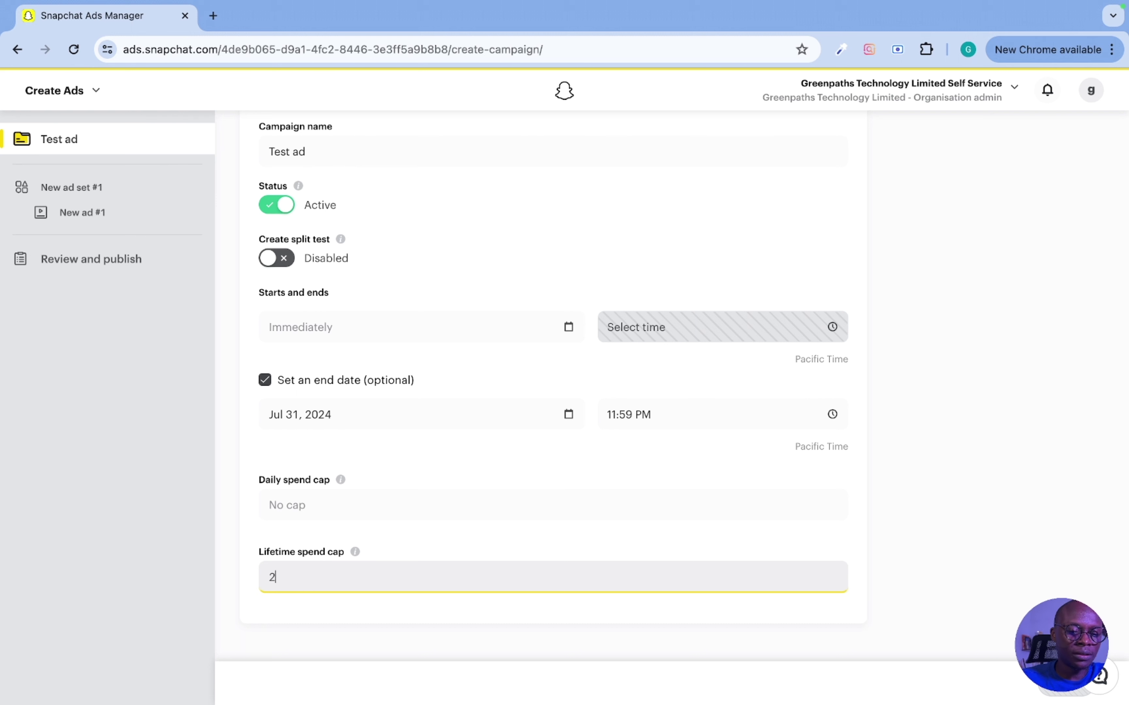
type("30")
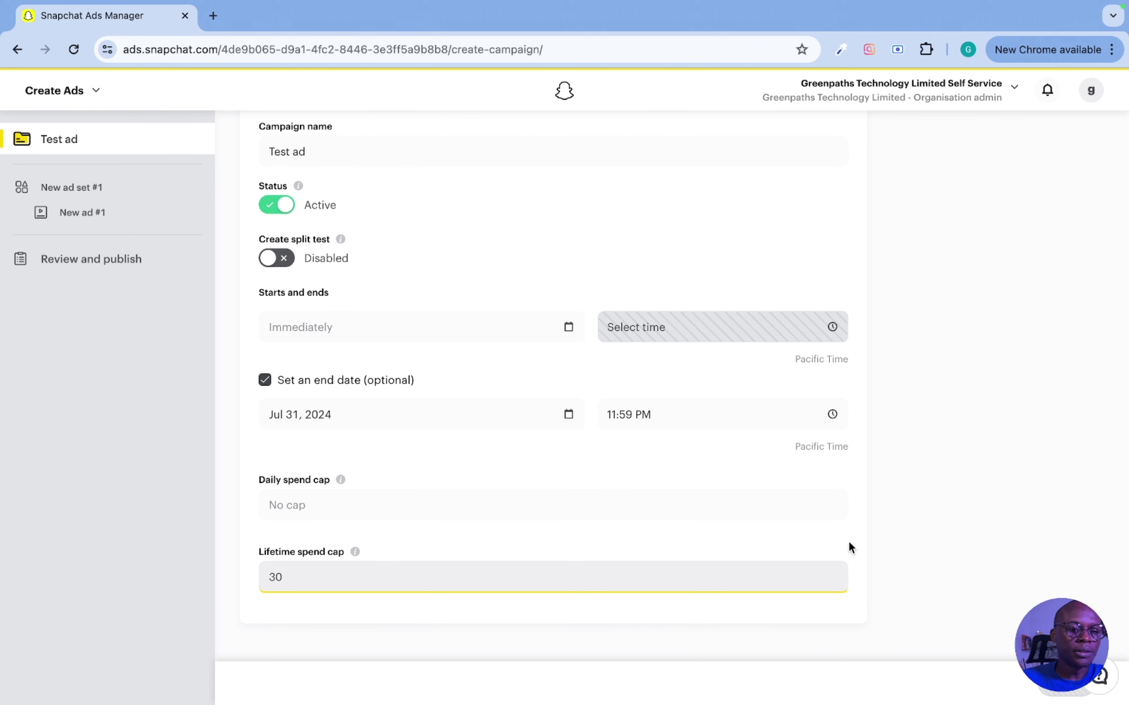
- Choose Awareness as the campaign objective and continue to the ad set details
scroll(747, 504, "up", 10)
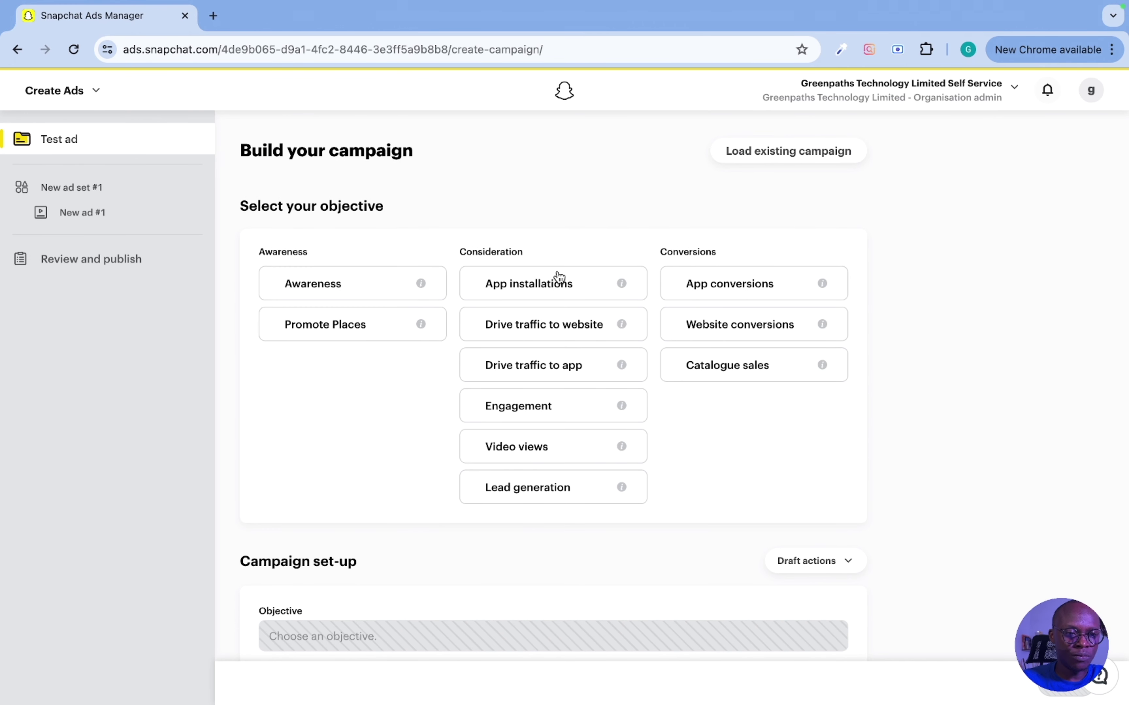
left_click(386, 295)
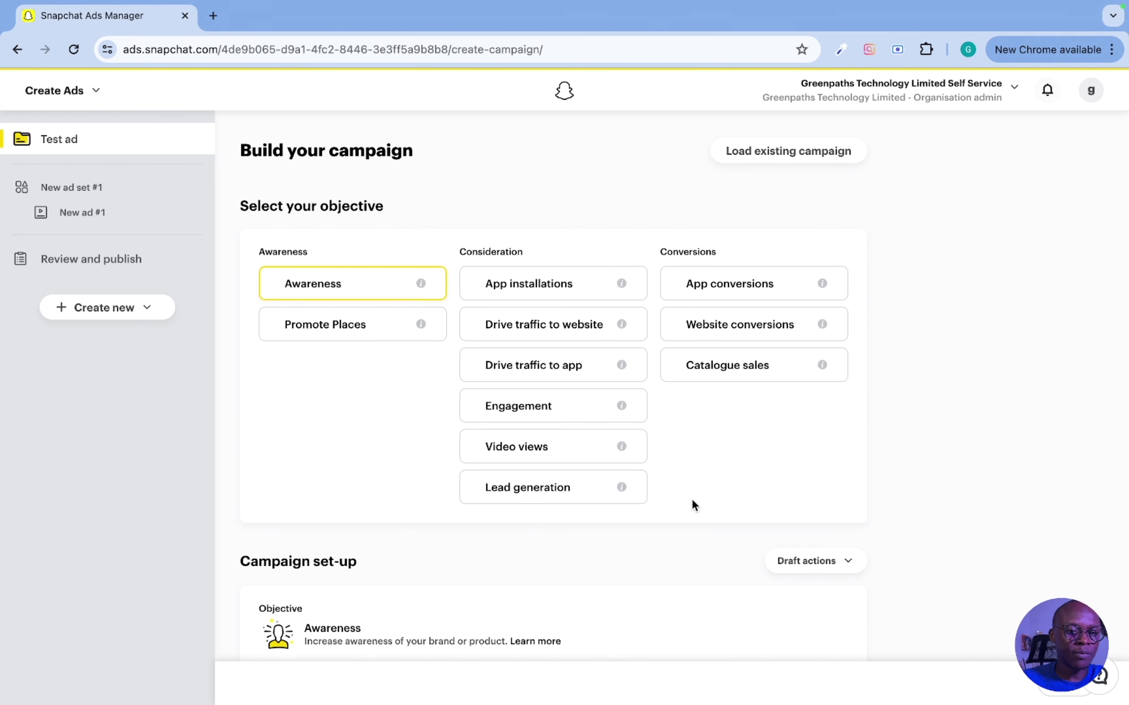
scroll(691, 499, "down", 10)
scroll(691, 499, "up", 8)
scroll(691, 499, "down", 8)
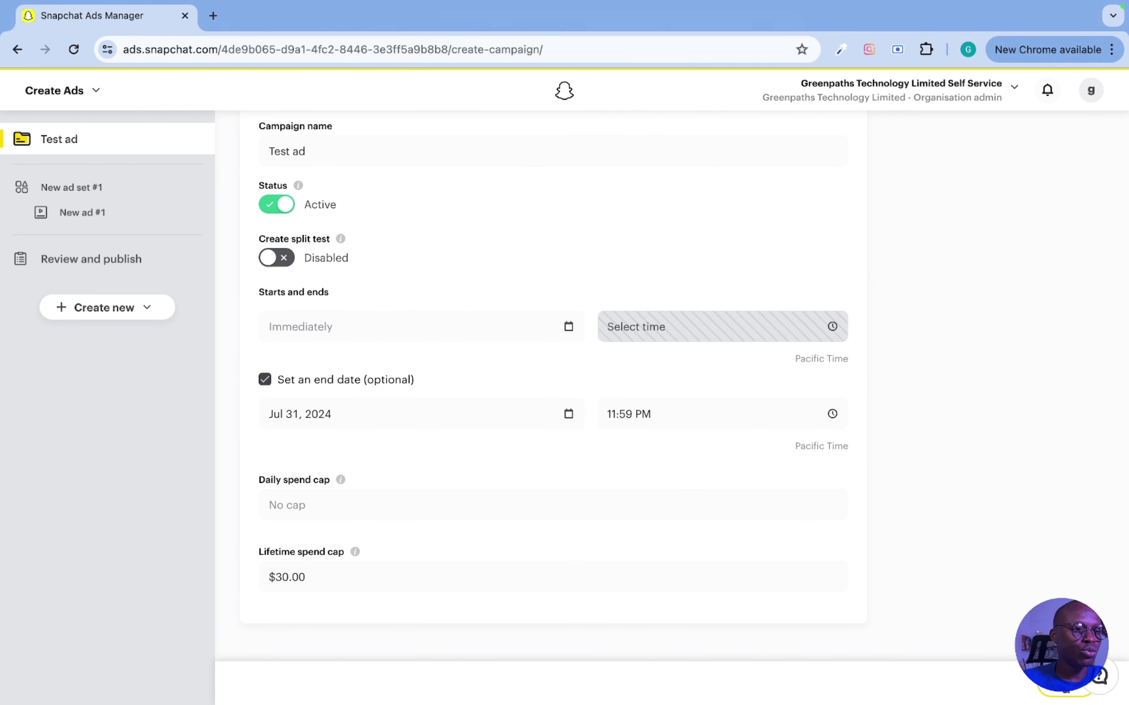
left_click(1068, 684)
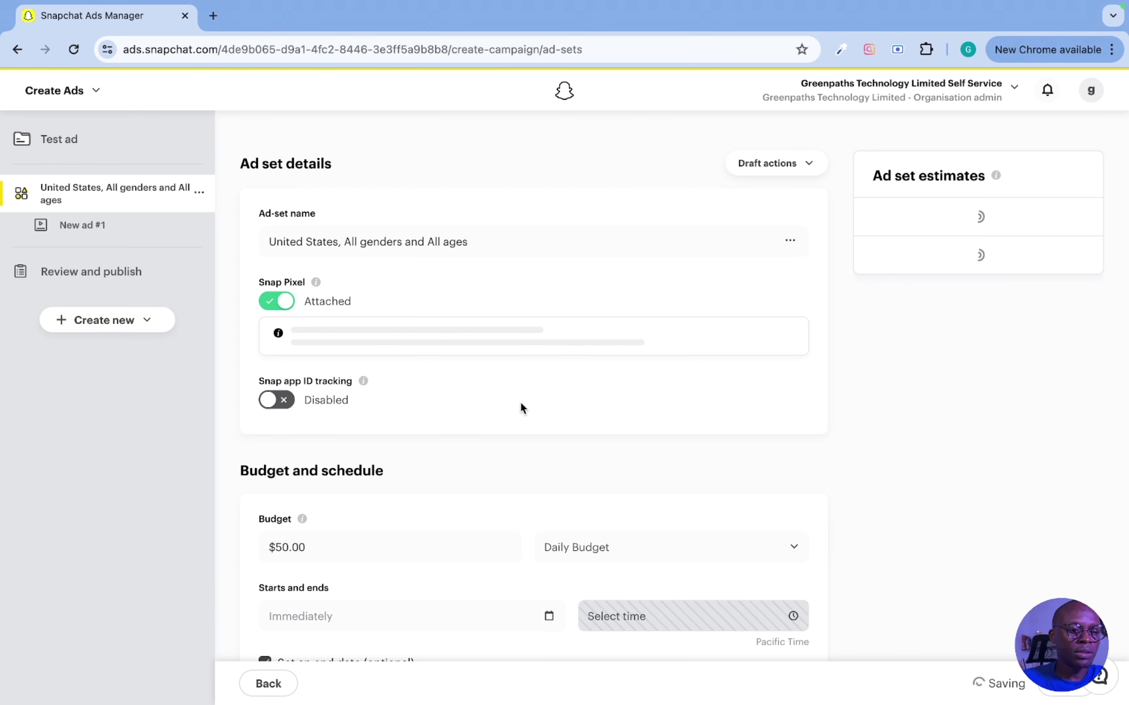
- Review the ad set's name, Snap Pixel, app ID tracking, and budget and schedule settings
scroll(488, 436, "down", 2)
scroll(488, 436, "up", 2)
left_click(484, 228)
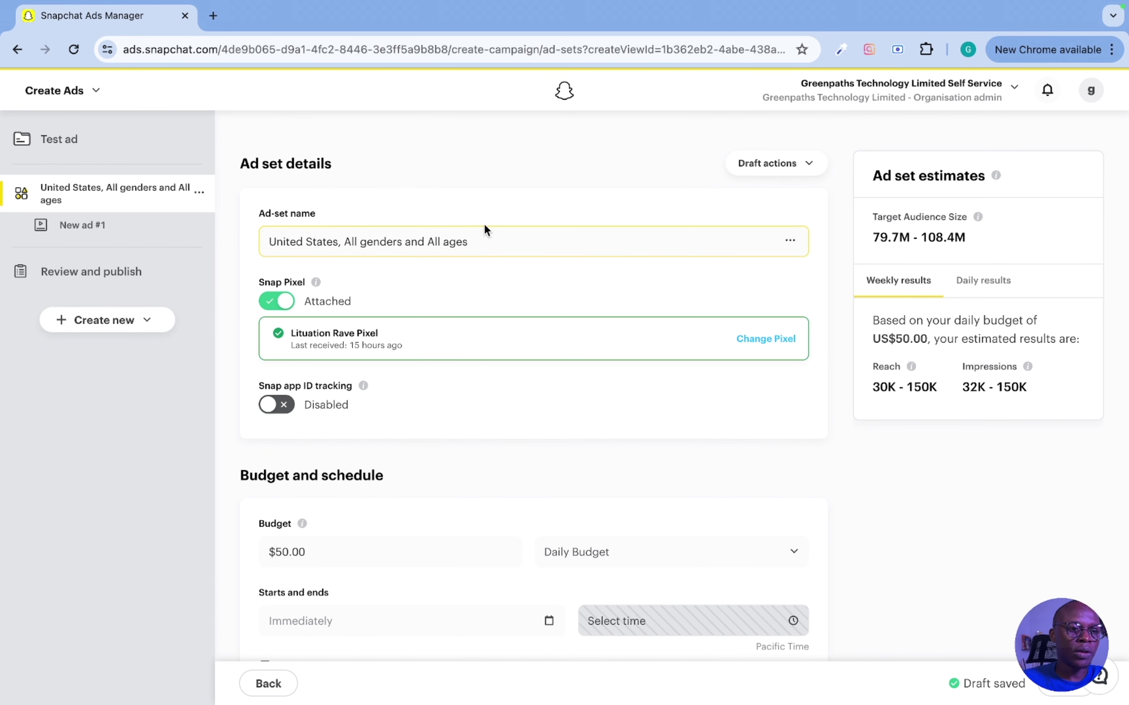
triple_click(491, 243)
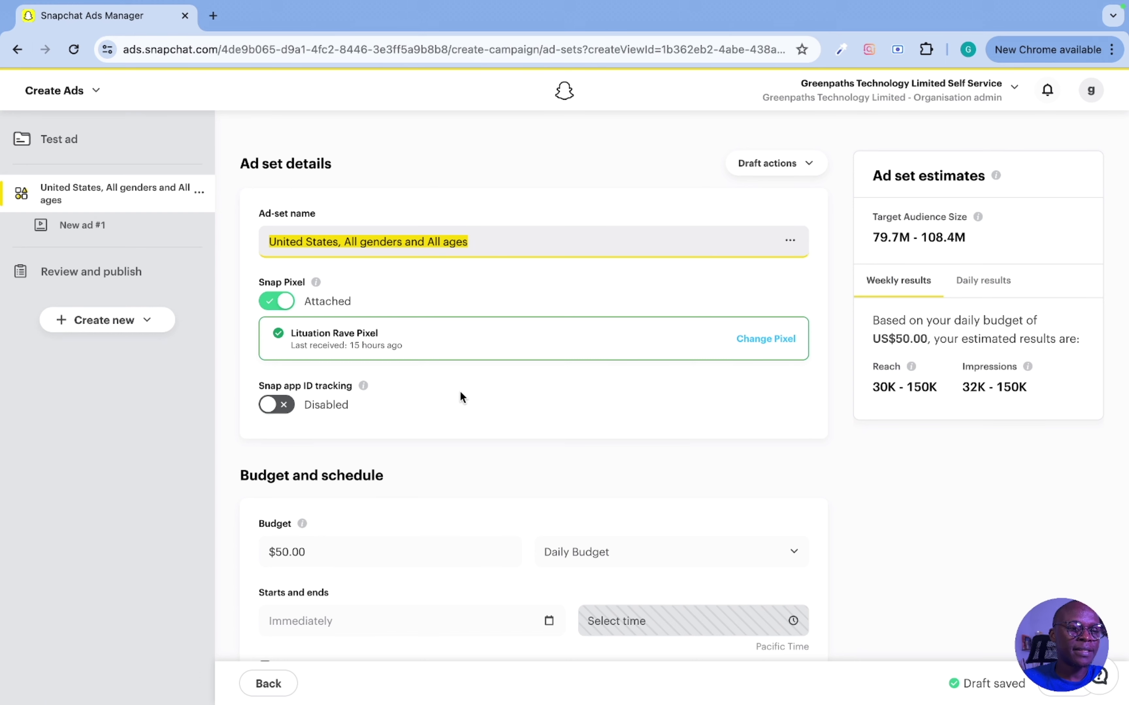
scroll(460, 395, "down", 5)
scroll(460, 391, "down", 1)
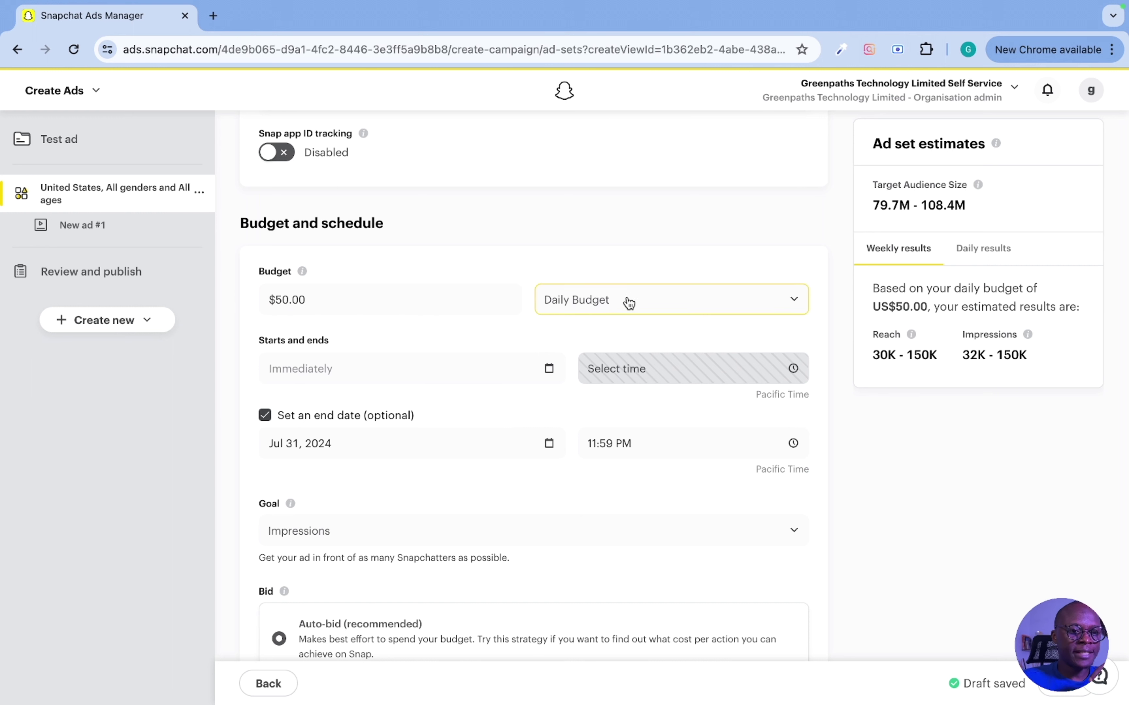
- Switch the ad set's budget type to Lifetime budget and set the amount to $30
left_click(591, 315)
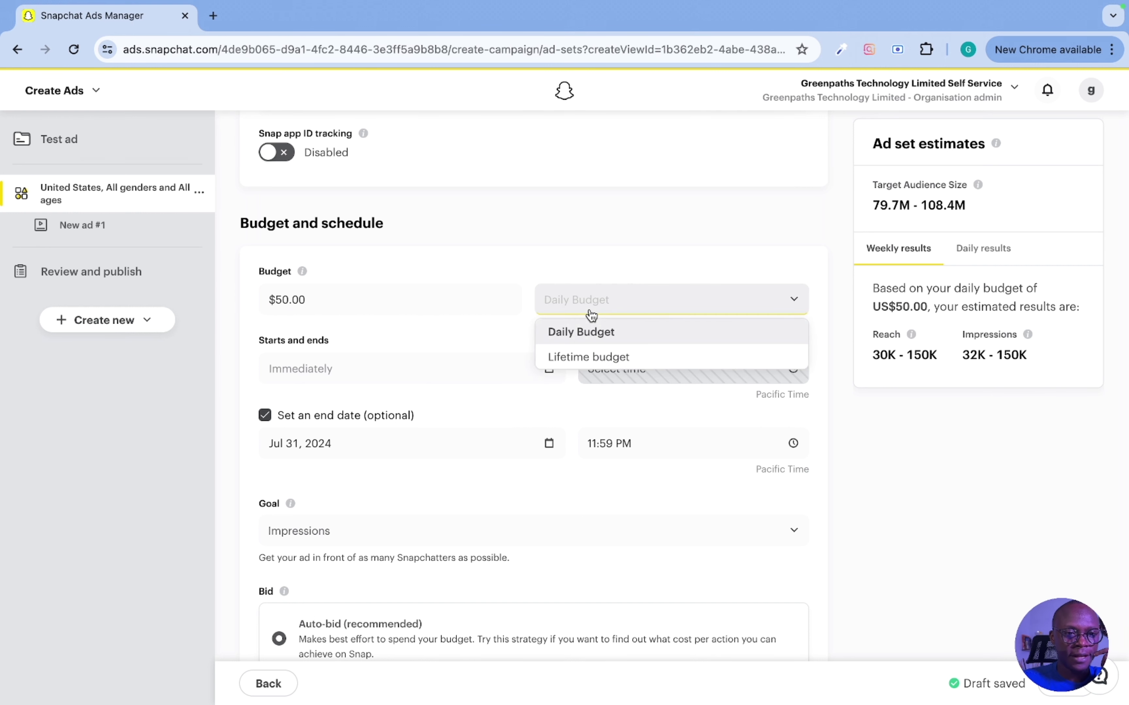
left_click(592, 357)
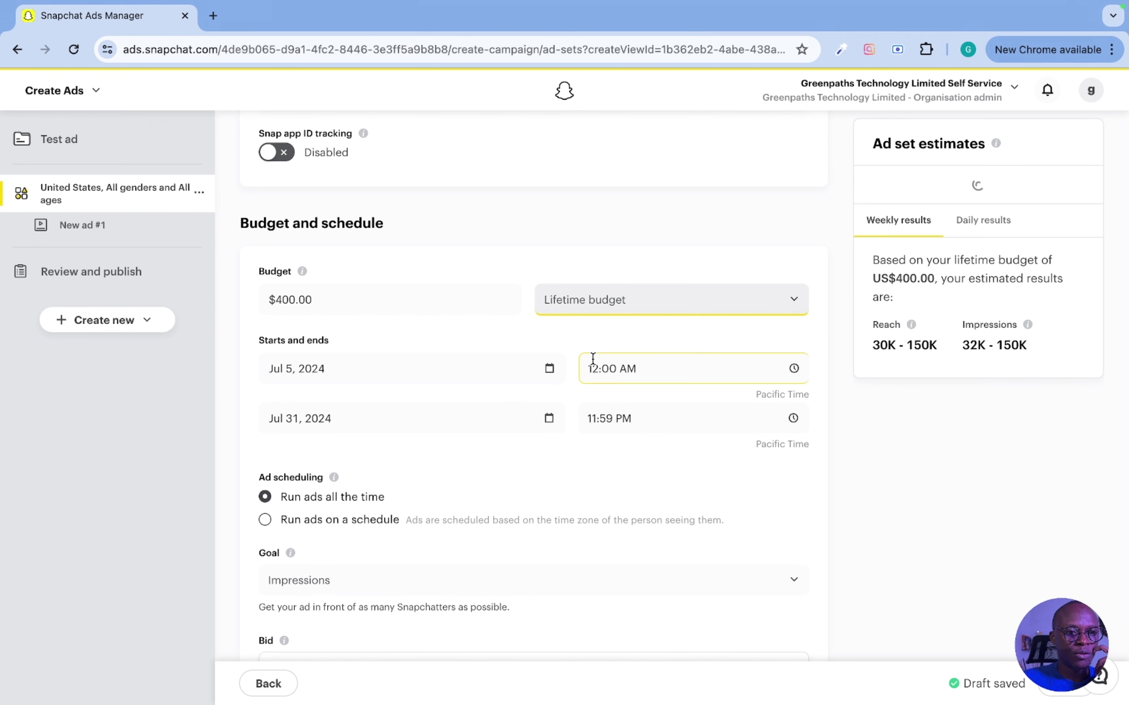
left_click(418, 298)
double_click(419, 297)
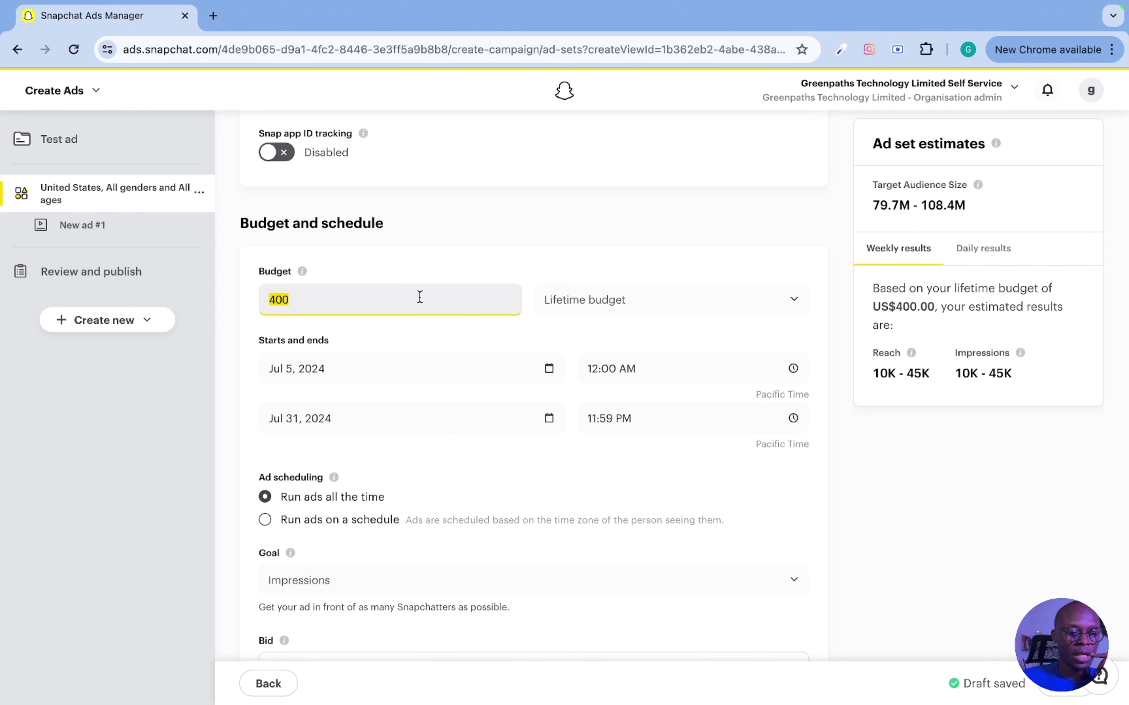
type("2")
key("BackSpace")
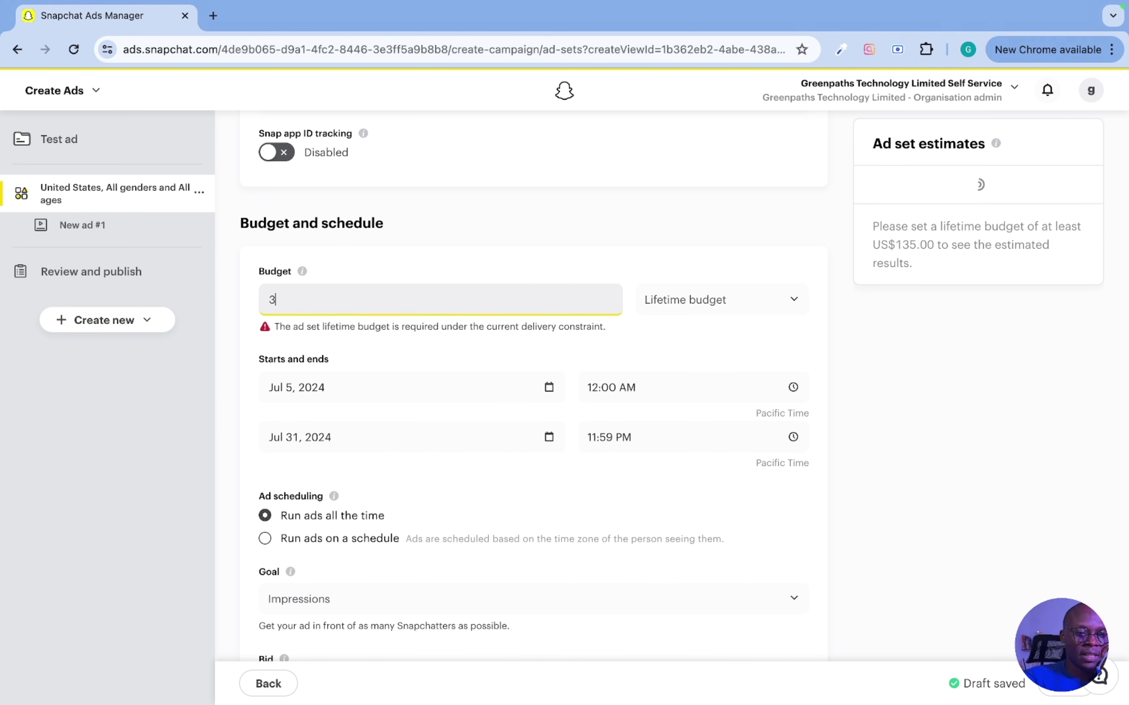
type("30")
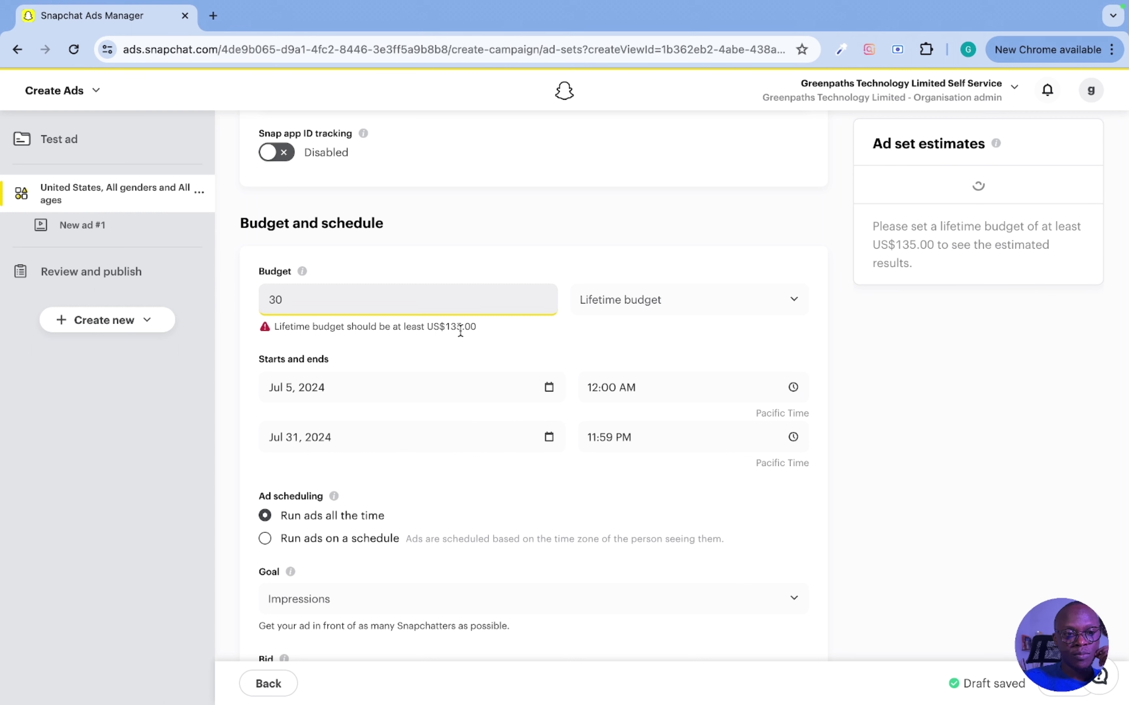
- Set the ad set's end date to Jul 10, 2024
left_click(548, 444)
left_click(549, 443)
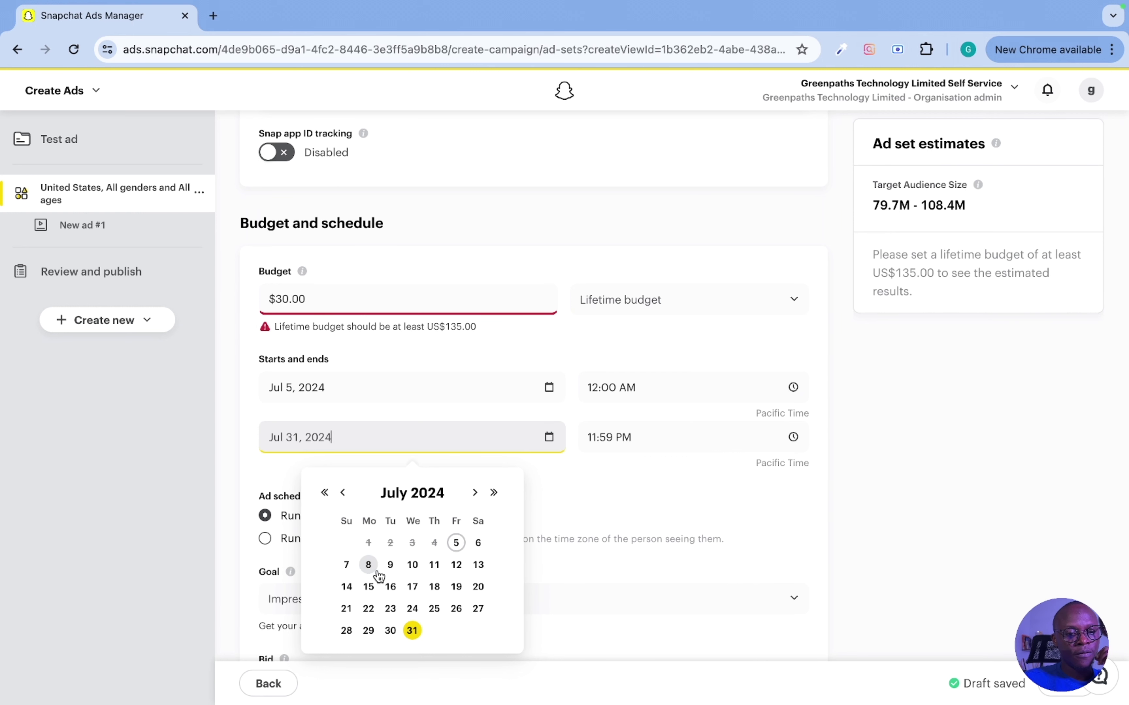
left_click(417, 570)
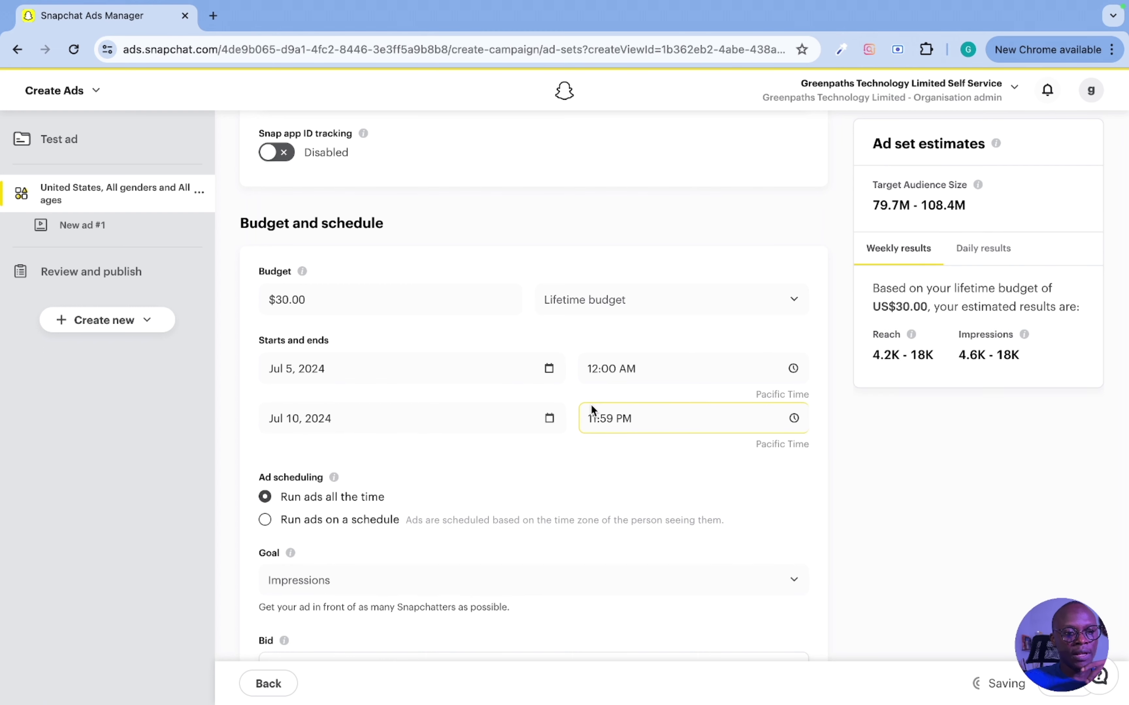
- Compare the ad set's estimated daily results with its weekly results
scroll(591, 405, "down", 1)
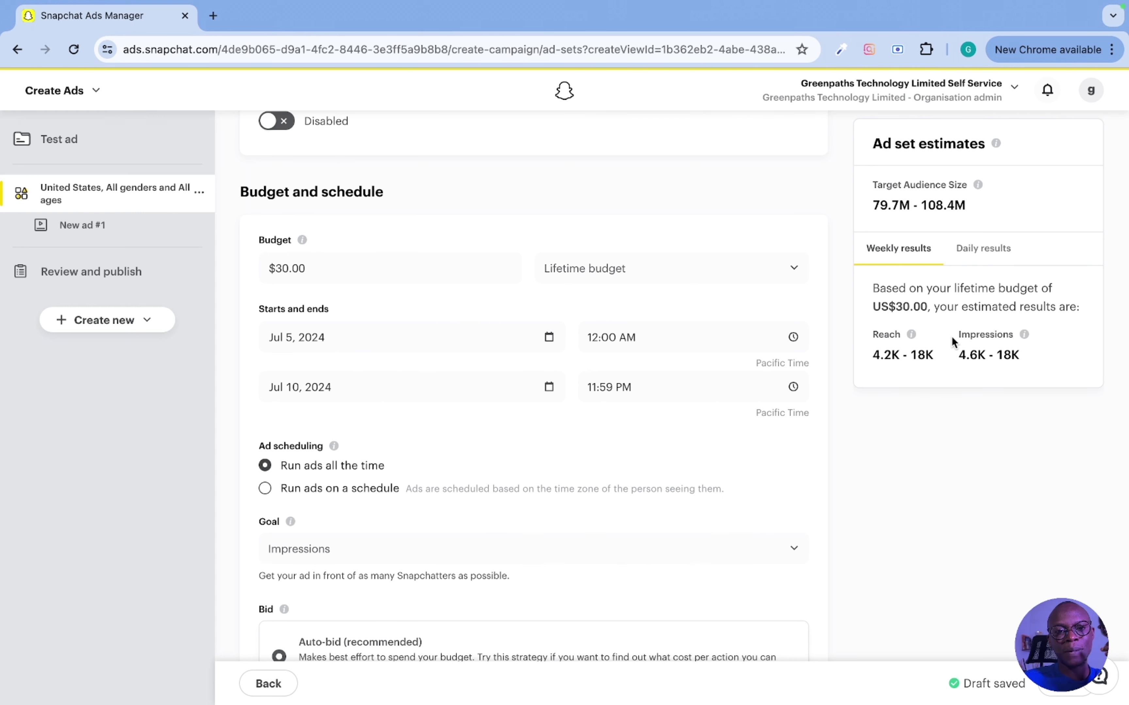
left_click(984, 254)
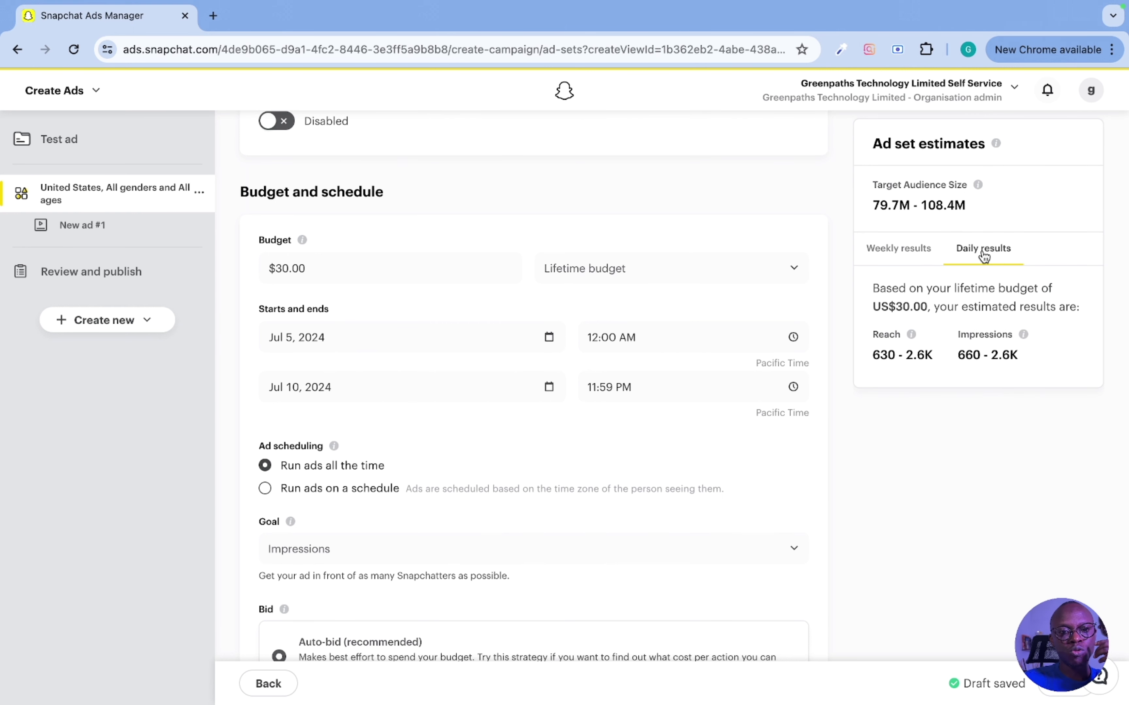
left_click(907, 260)
- Switch ad scheduling to Run ads on a schedule and mark Monday from 12 pm until 12 am
scroll(609, 463, "down", 4)
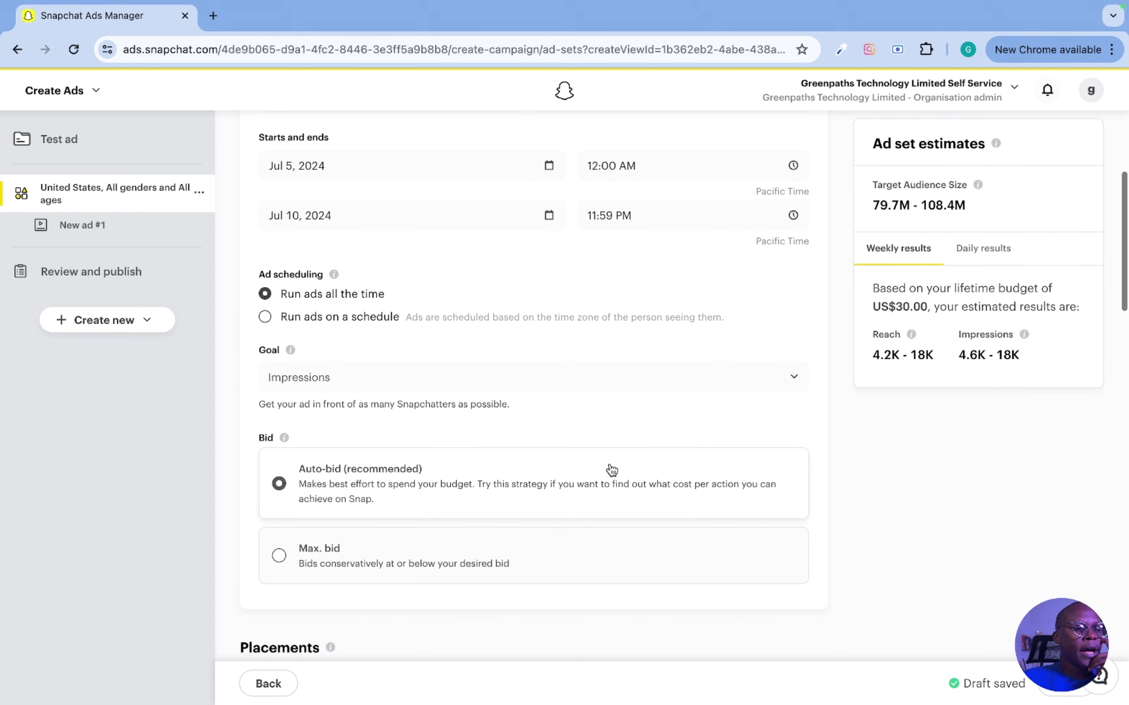
scroll(611, 468, "down", 1)
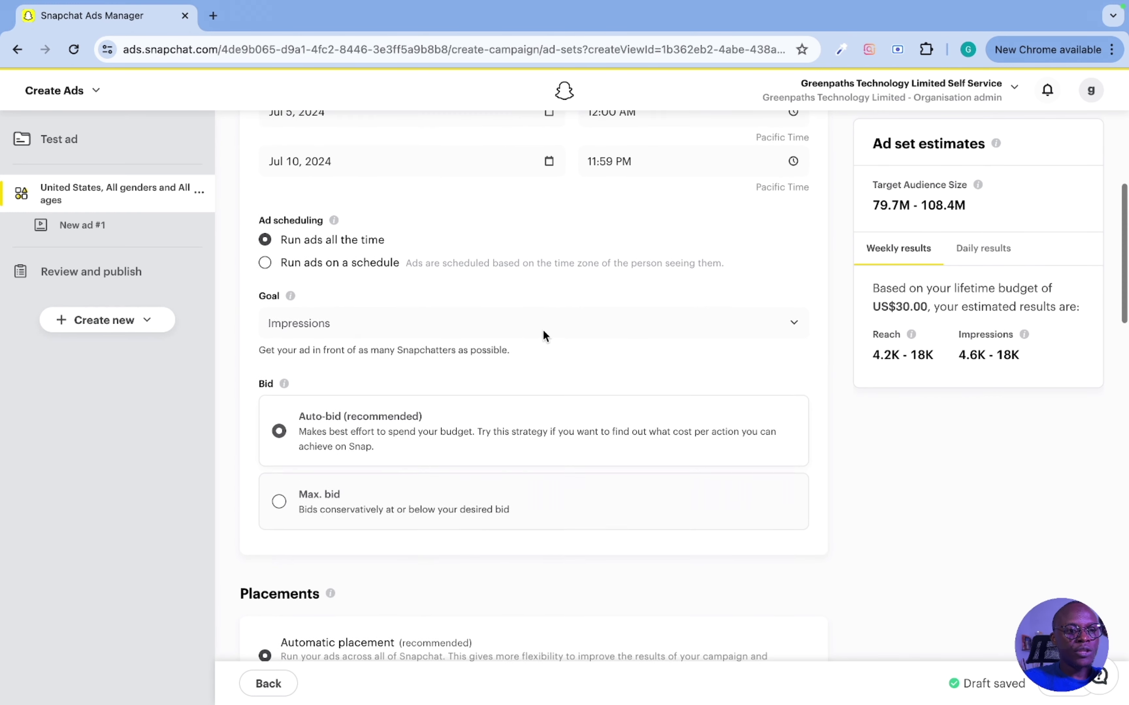
scroll(542, 329, "up", 1)
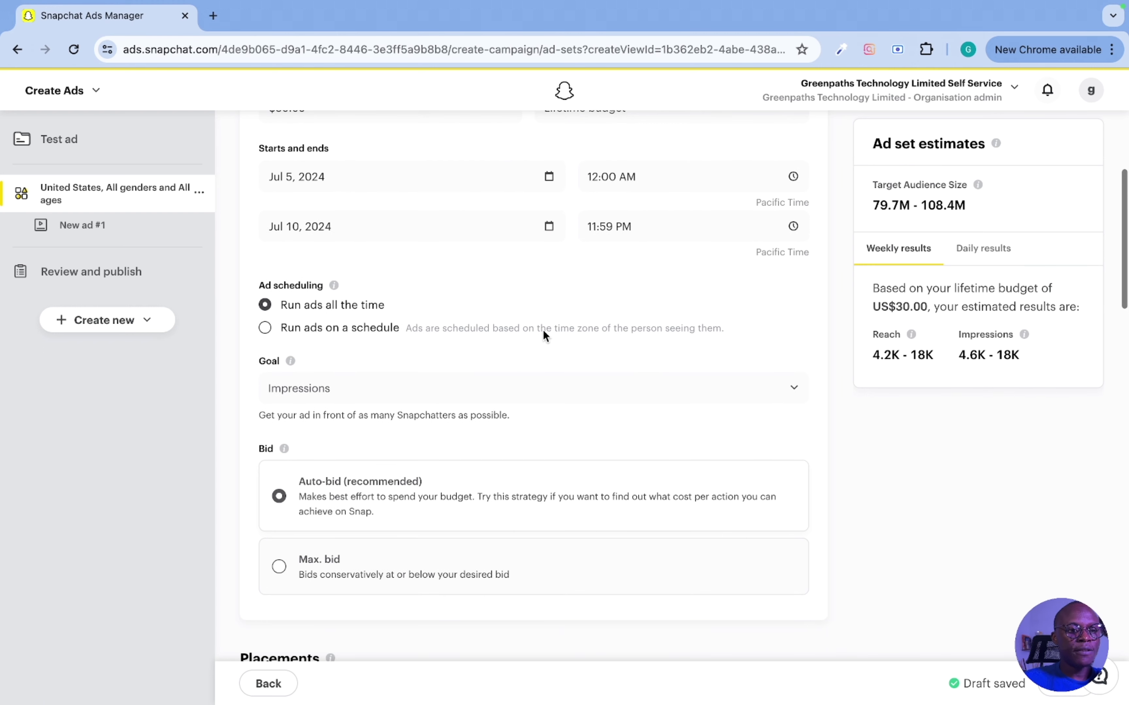
left_click(384, 330)
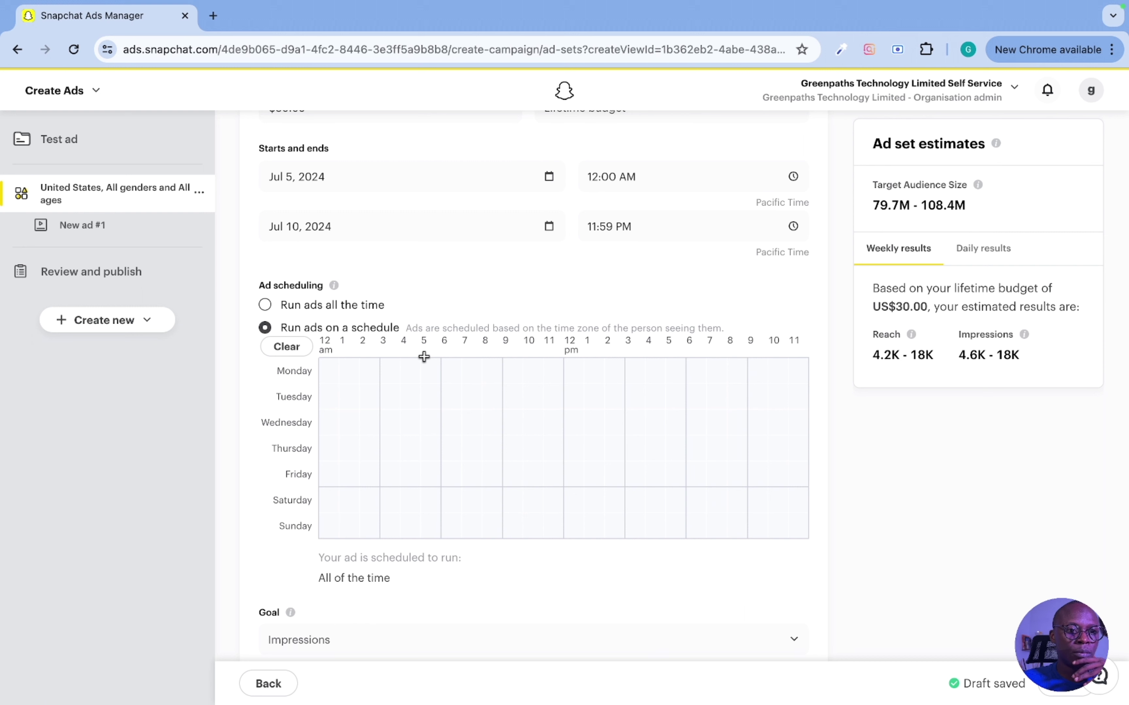
left_click(575, 371)
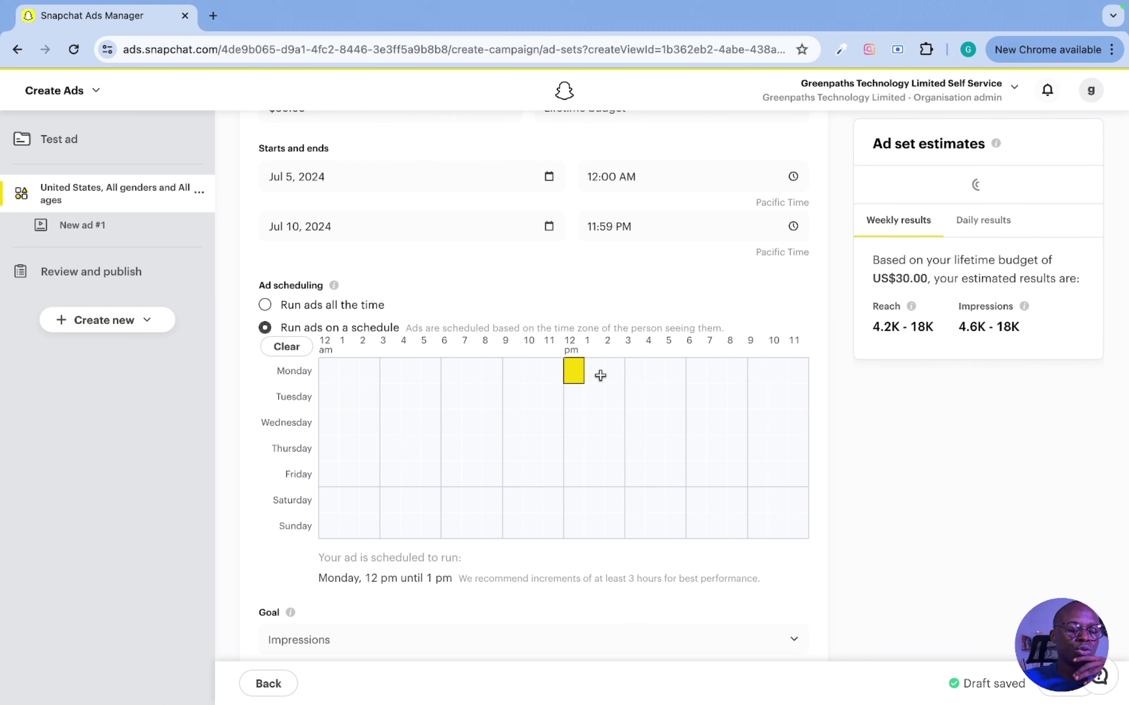
left_click(609, 372)
left_click_drag(599, 373, 683, 379)
left_click(714, 393)
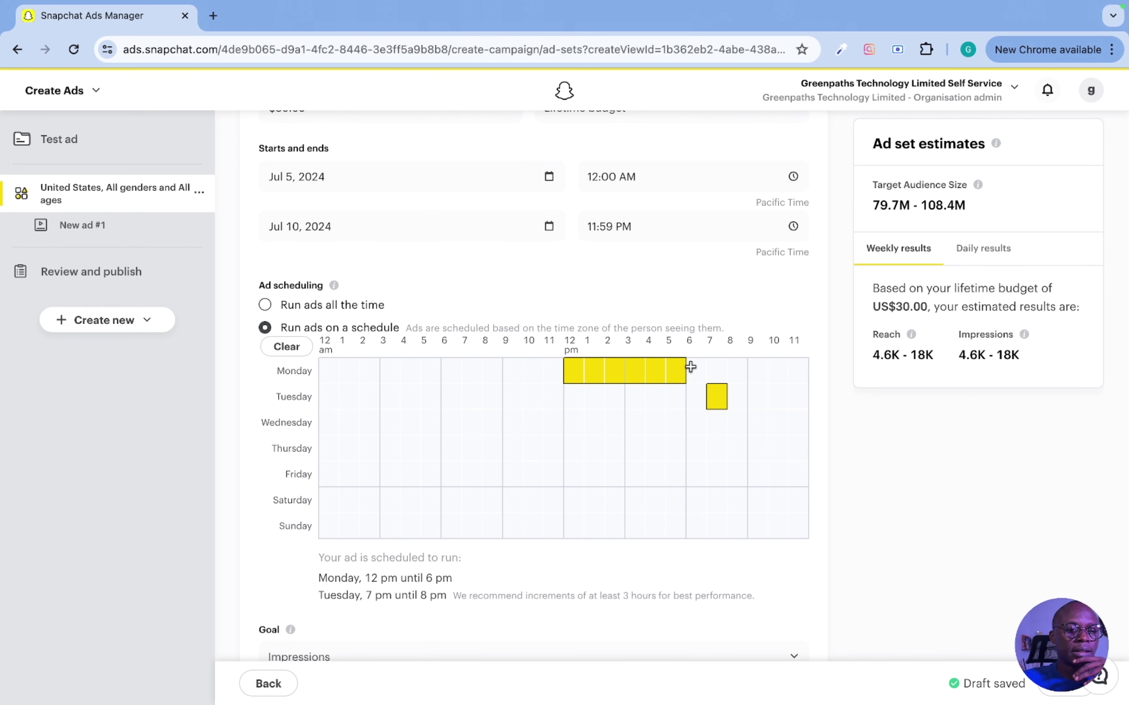
left_click(693, 367)
left_click(720, 370)
left_click(739, 371)
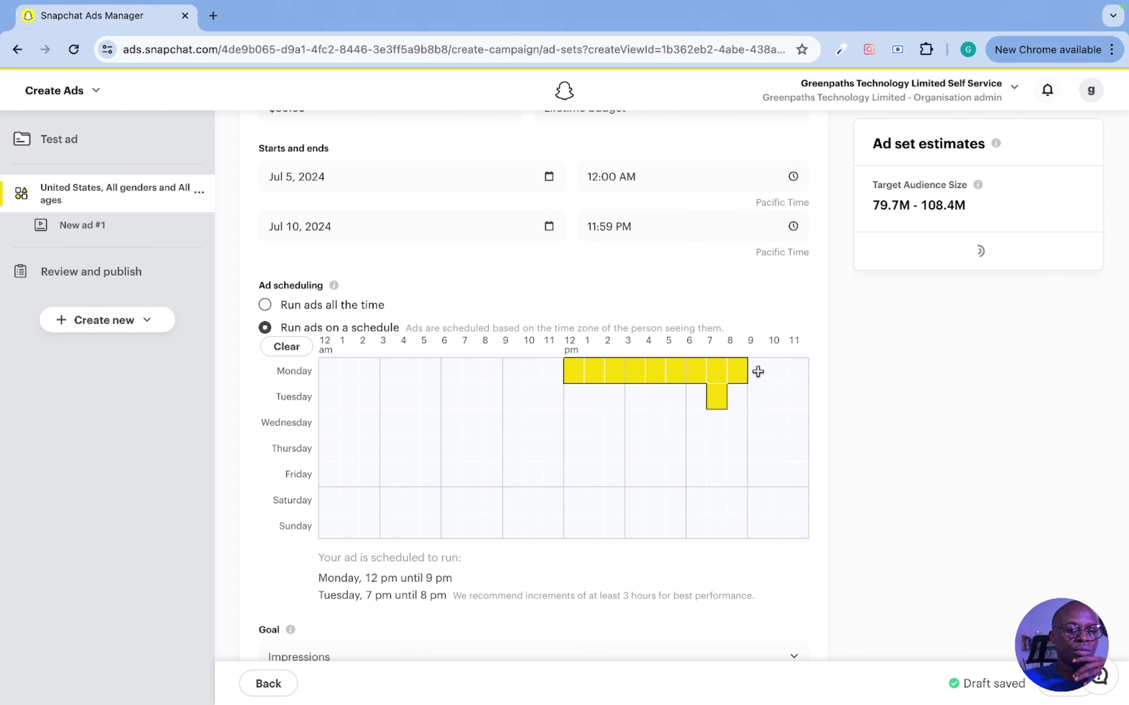
left_click(751, 370)
left_click(778, 370)
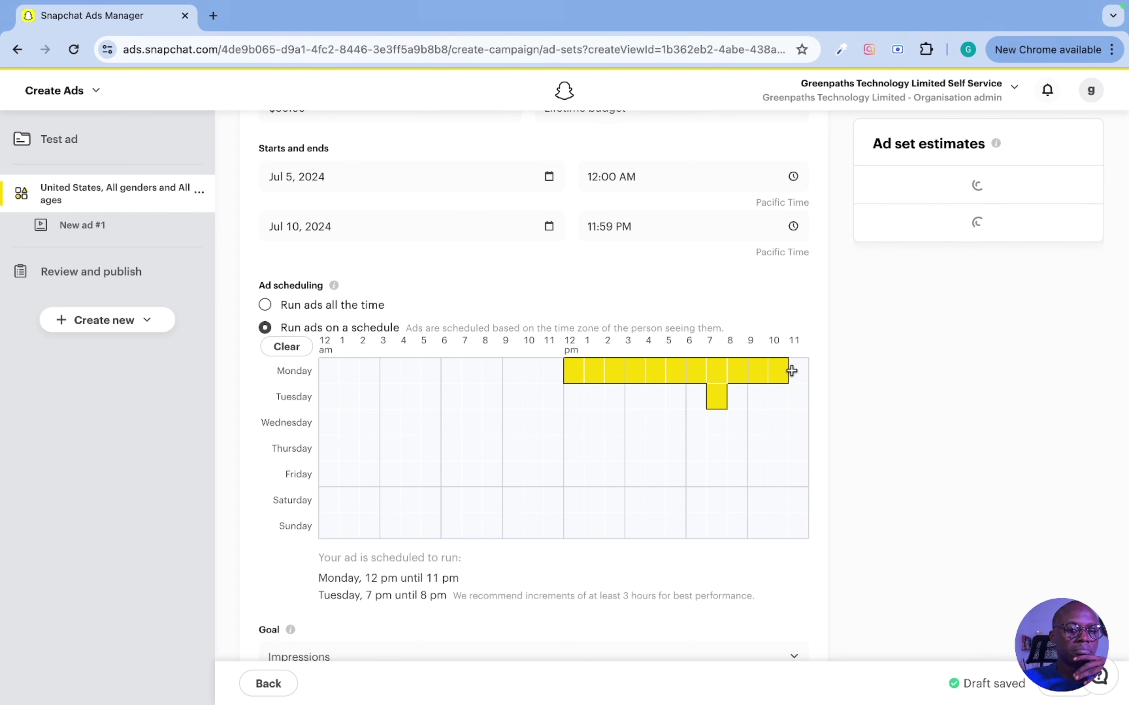
left_click(798, 370)
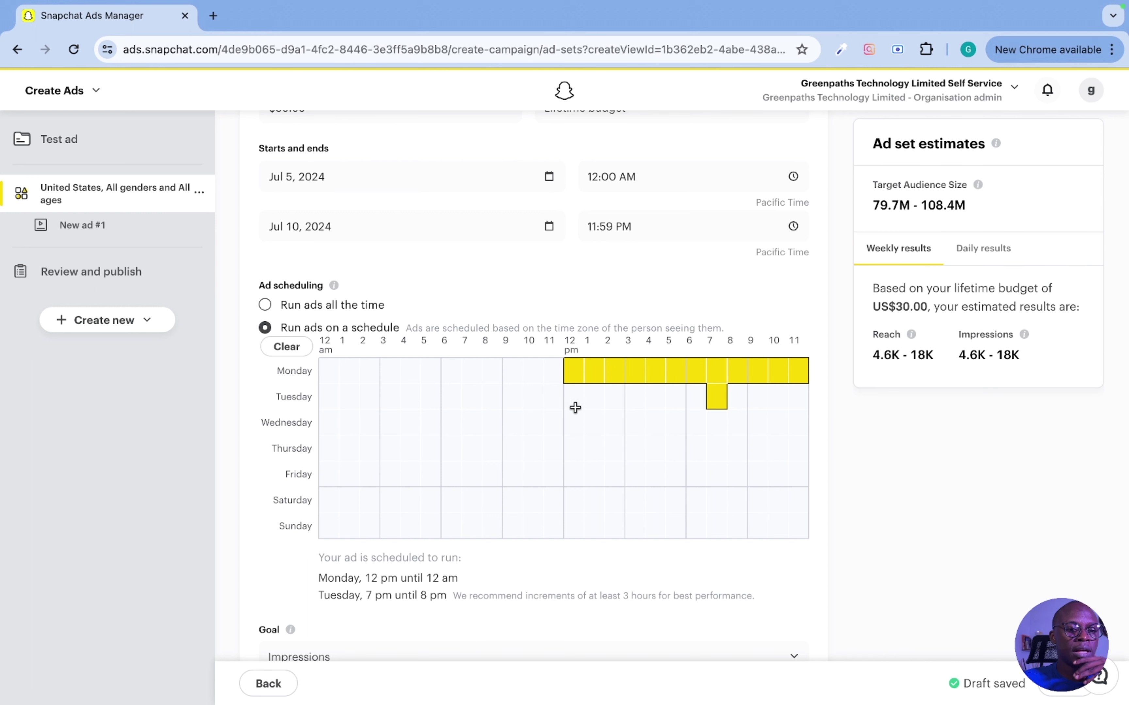
- Schedule the ads on Tuesday from 12 pm until 12 am and on Wednesday from 9 pm until 10 pm
left_click(574, 397)
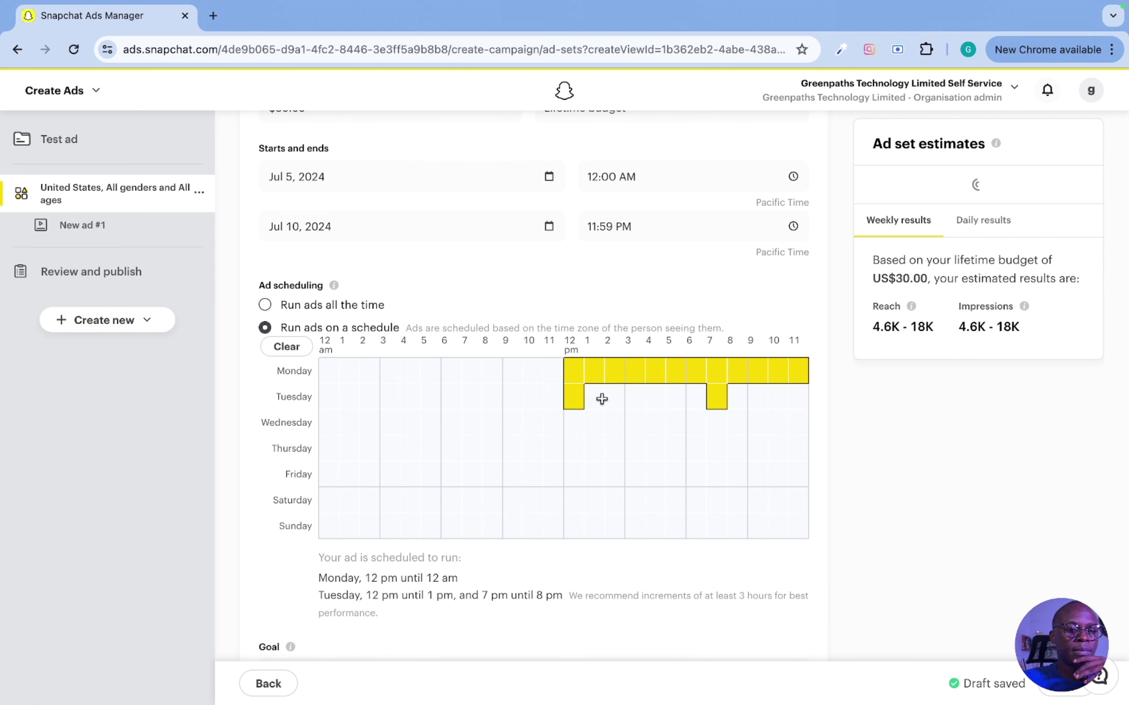
left_click(595, 396)
left_click(615, 398)
left_click(625, 399)
left_click(658, 398)
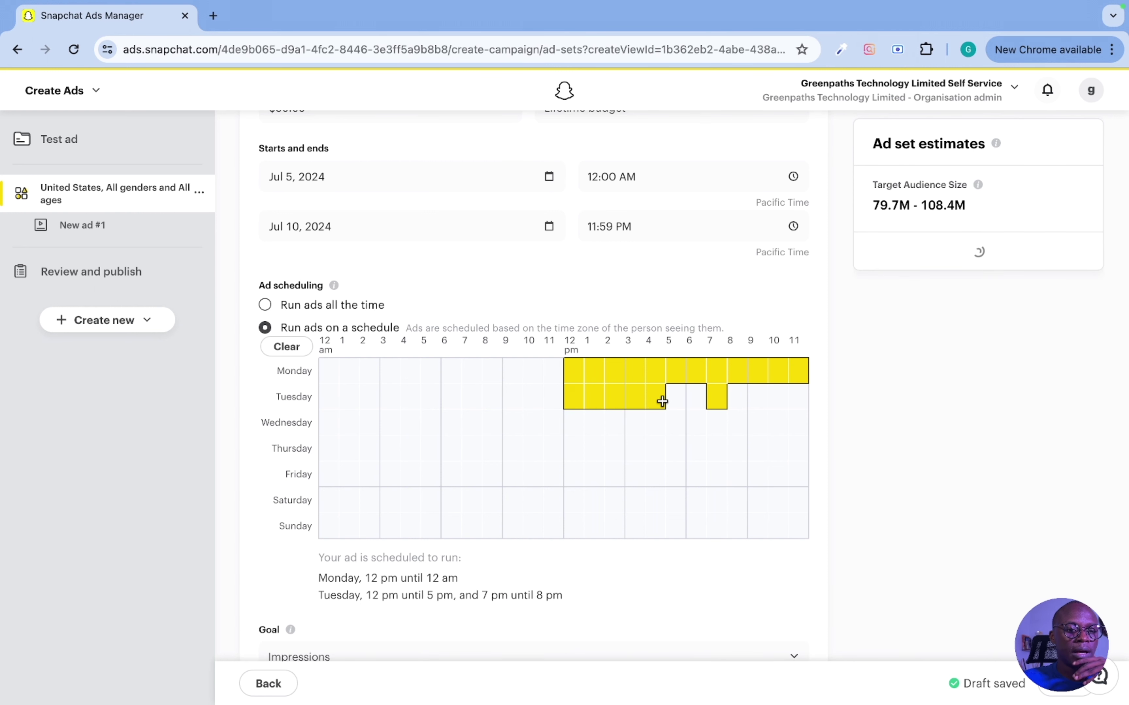
left_click(675, 401)
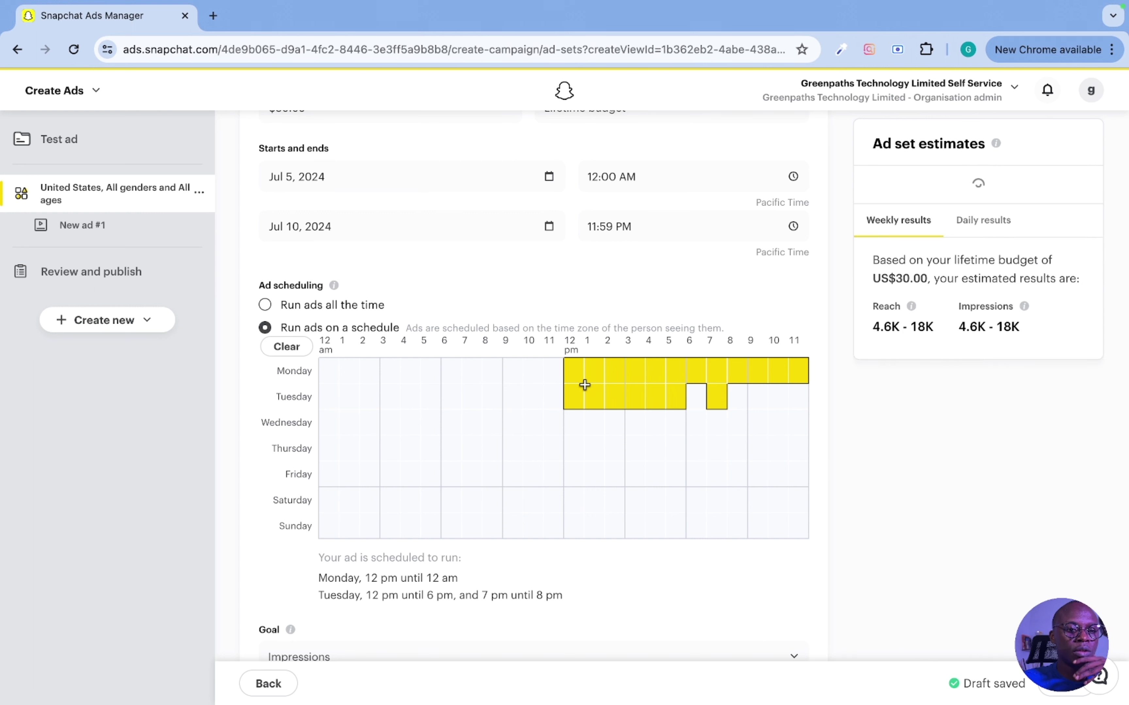
left_click(693, 398)
left_click(740, 401)
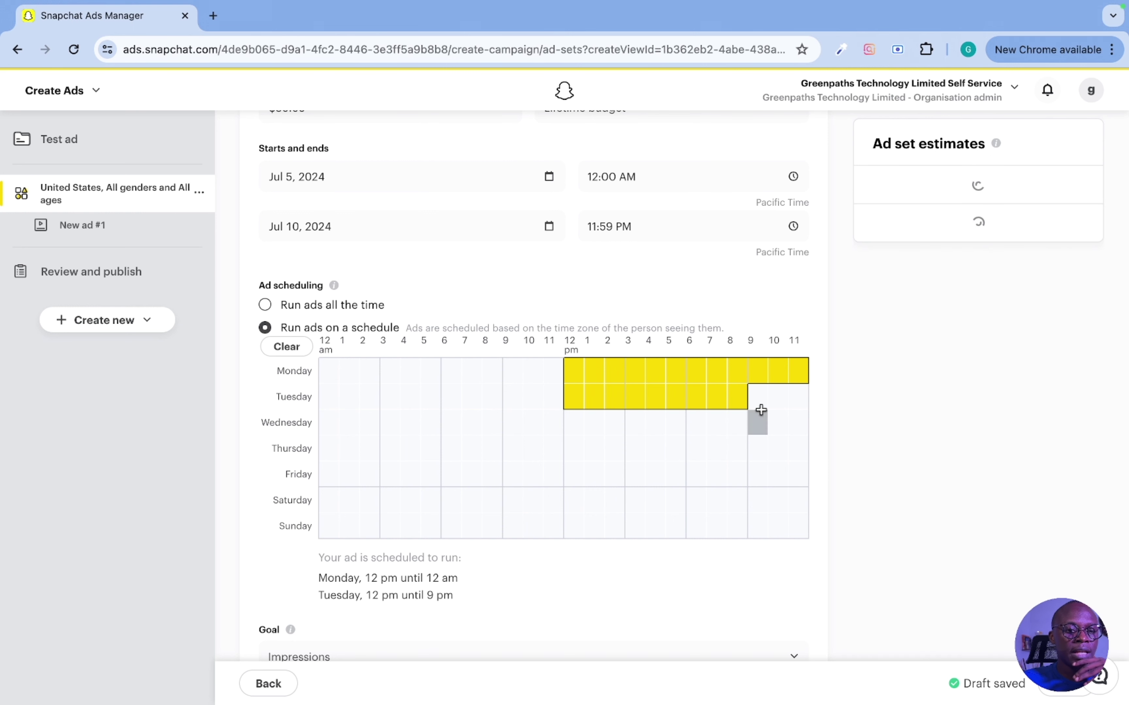
left_click(757, 420)
left_click(773, 395)
left_click(757, 397)
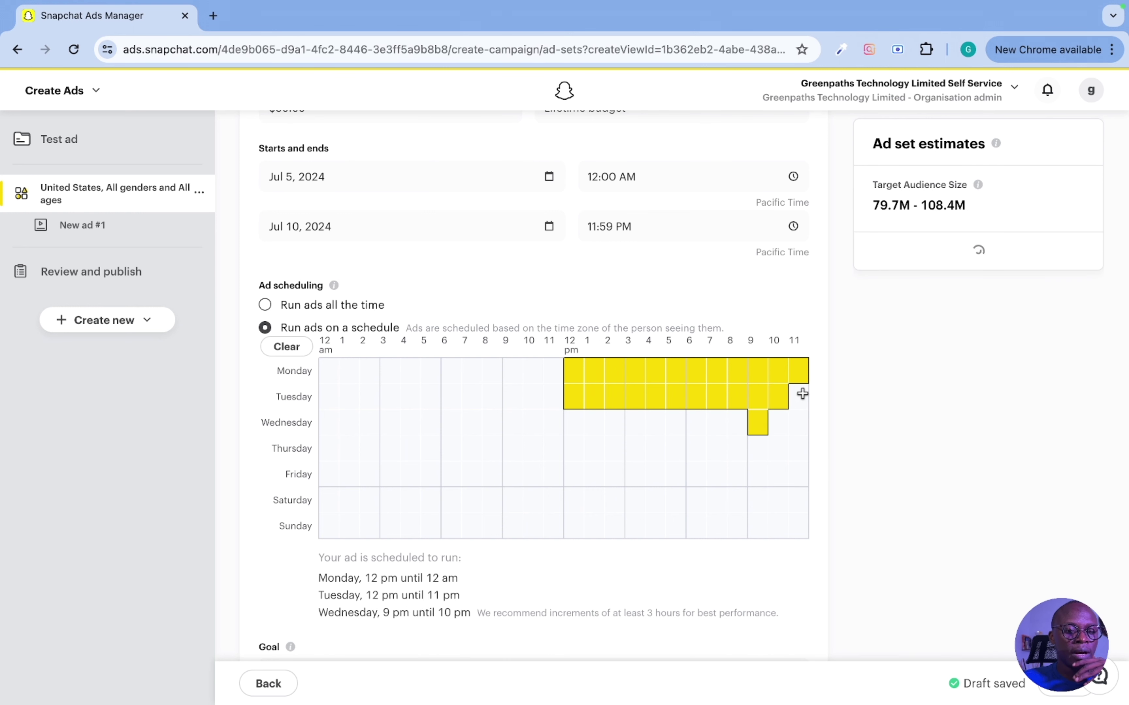
left_click(801, 395)
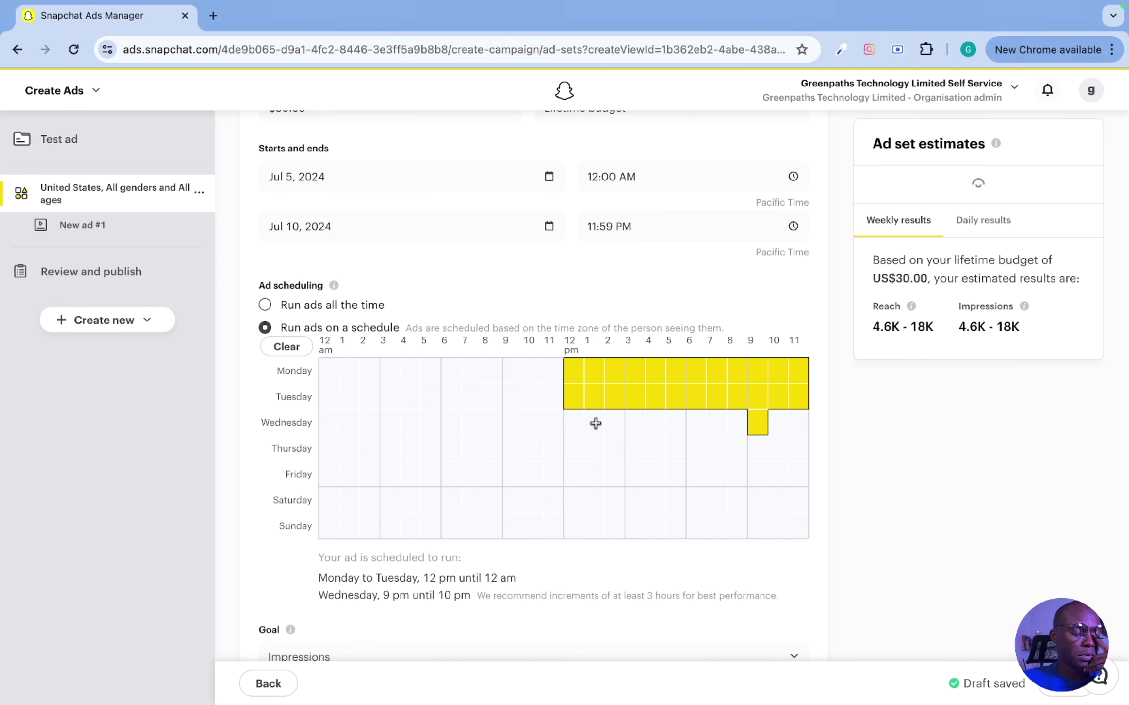
- Schedule the ads to run all day on Friday, from 12 am until 12 am
left_click(327, 476)
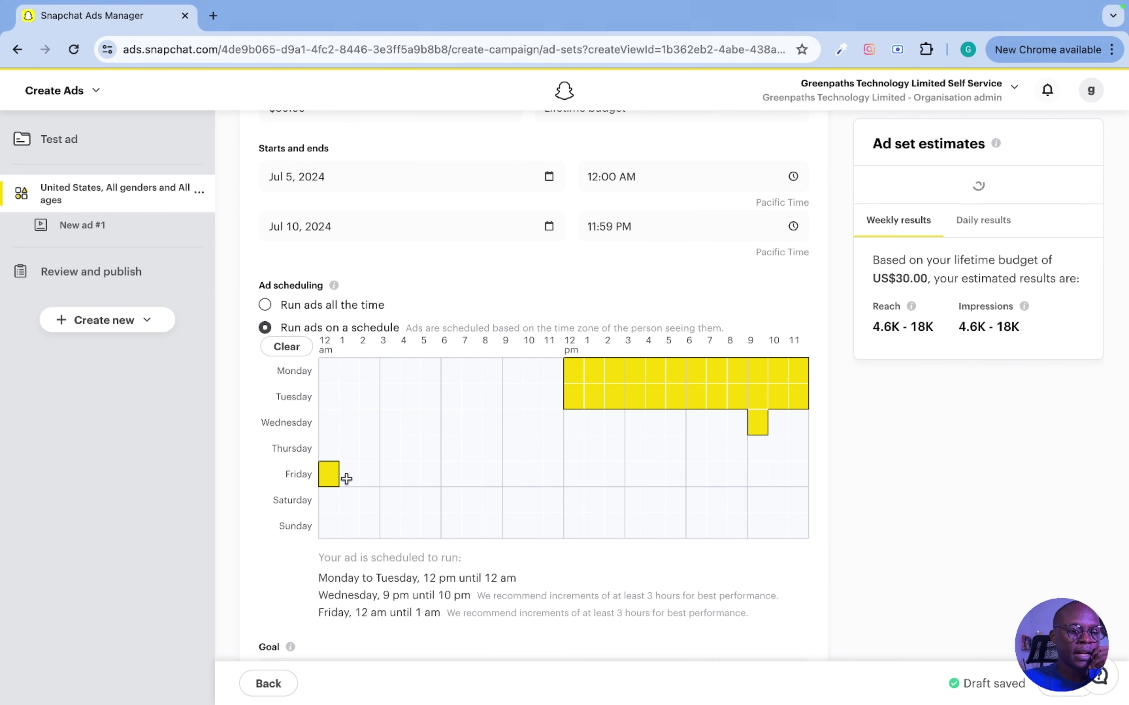
left_click(347, 477)
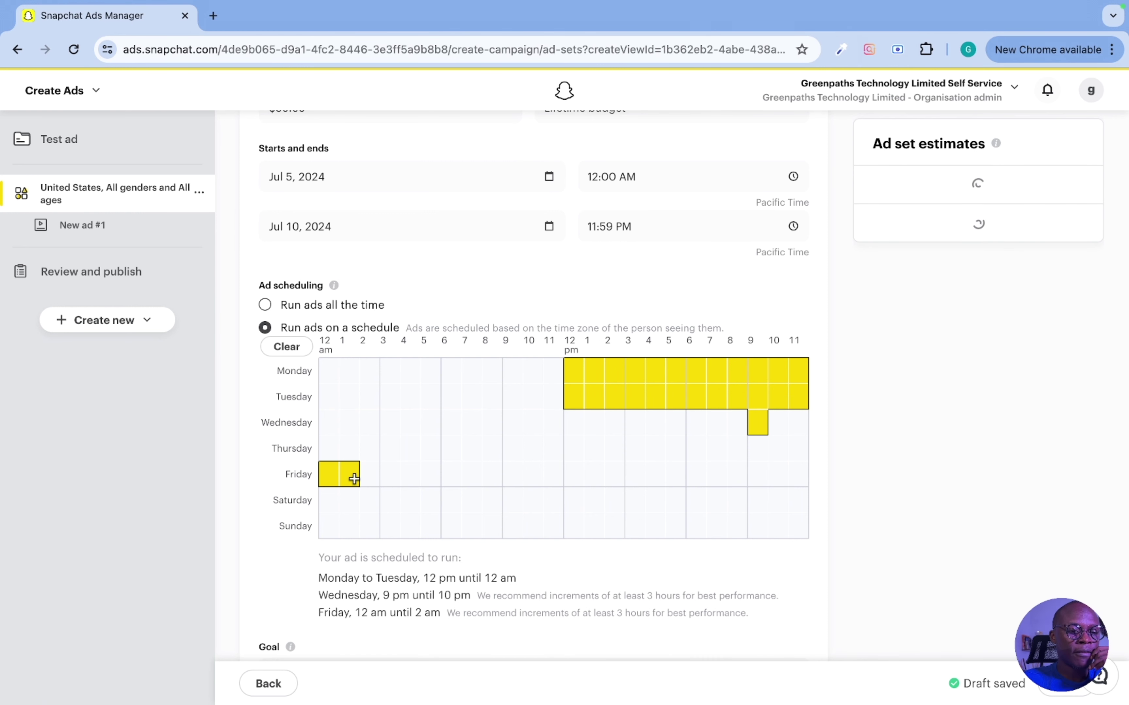
left_click(373, 478)
left_click(387, 478)
left_click(410, 476)
left_click(447, 476)
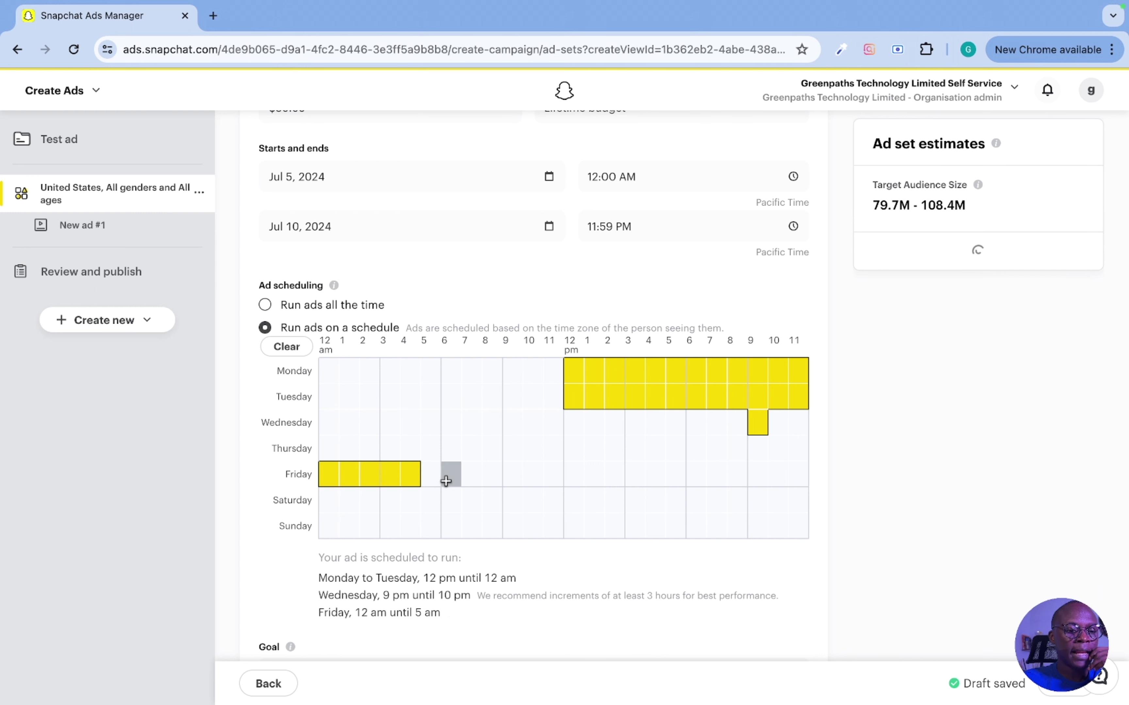
left_click(430, 477)
left_click(471, 477)
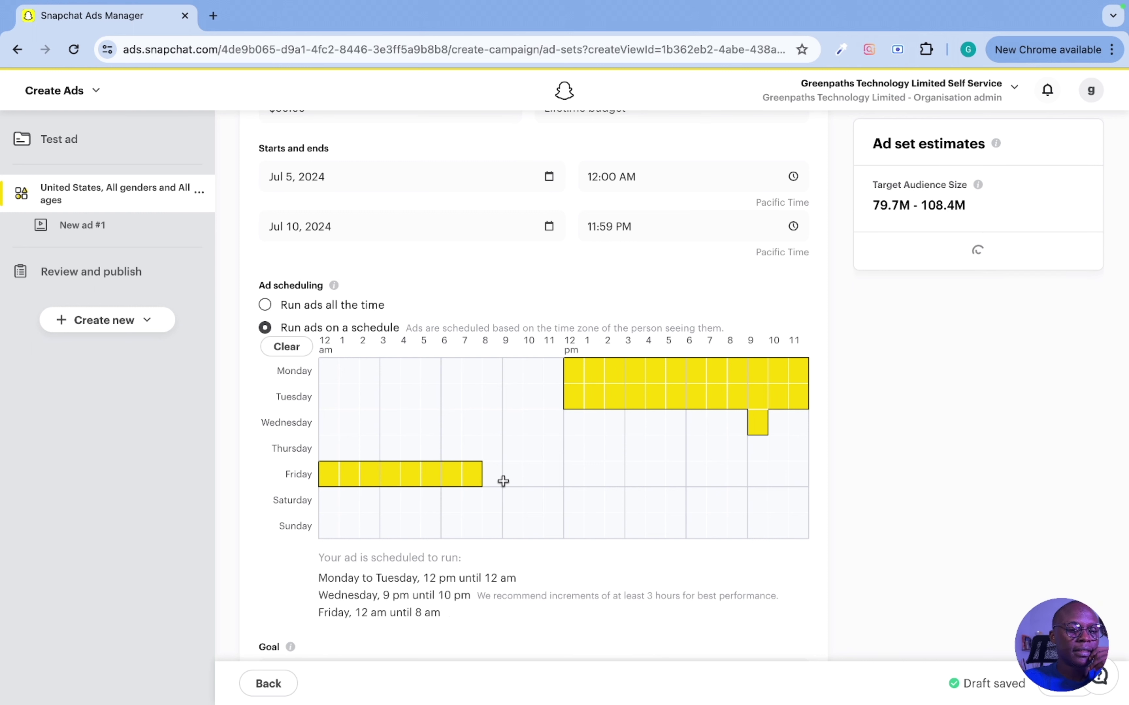
left_click(512, 476)
left_click(493, 478)
left_click(553, 479)
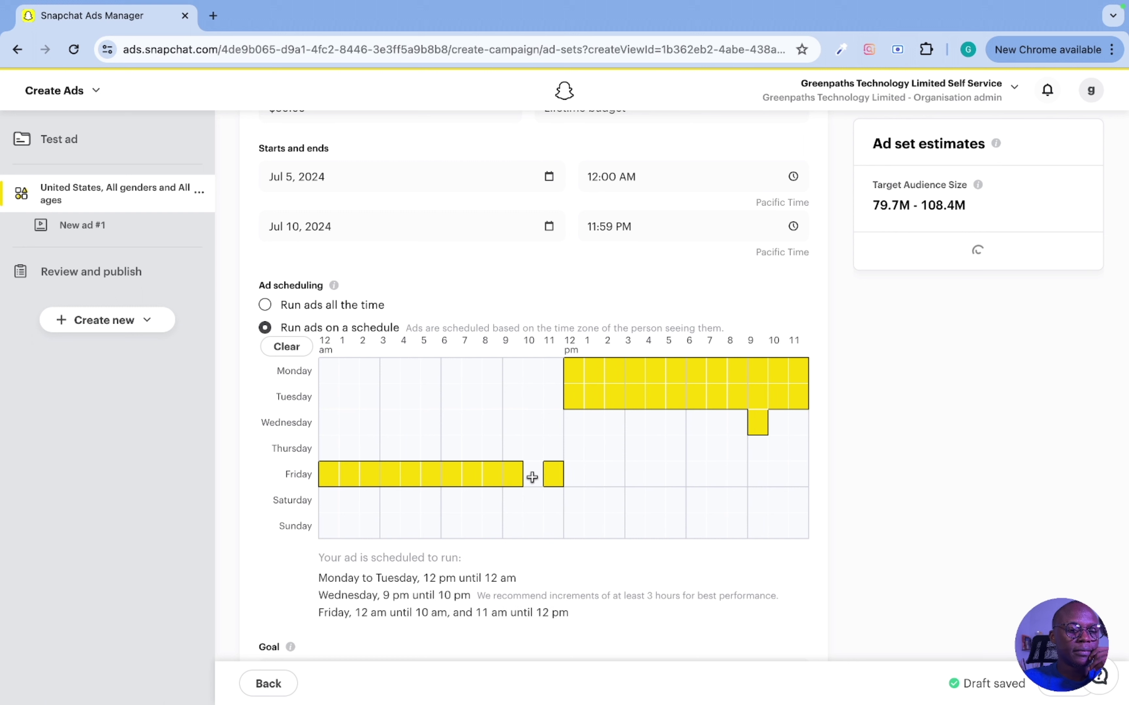
left_click(531, 476)
left_click(570, 471)
left_click(594, 474)
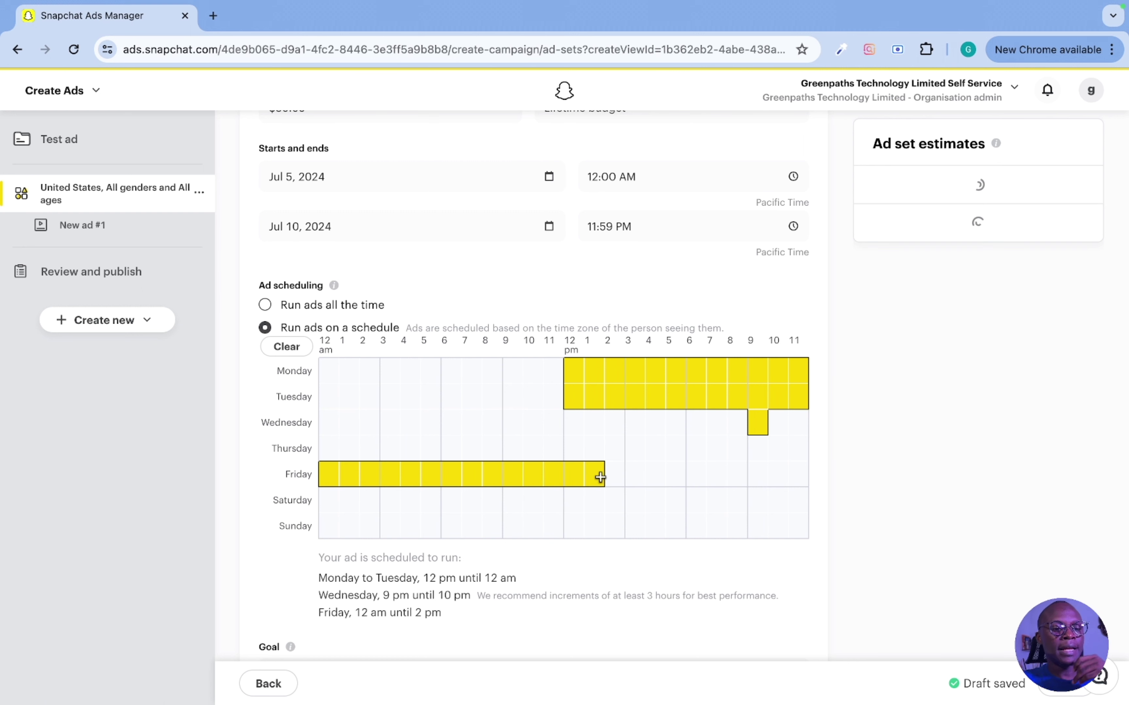
left_click(635, 474)
left_click(614, 476)
left_click(657, 477)
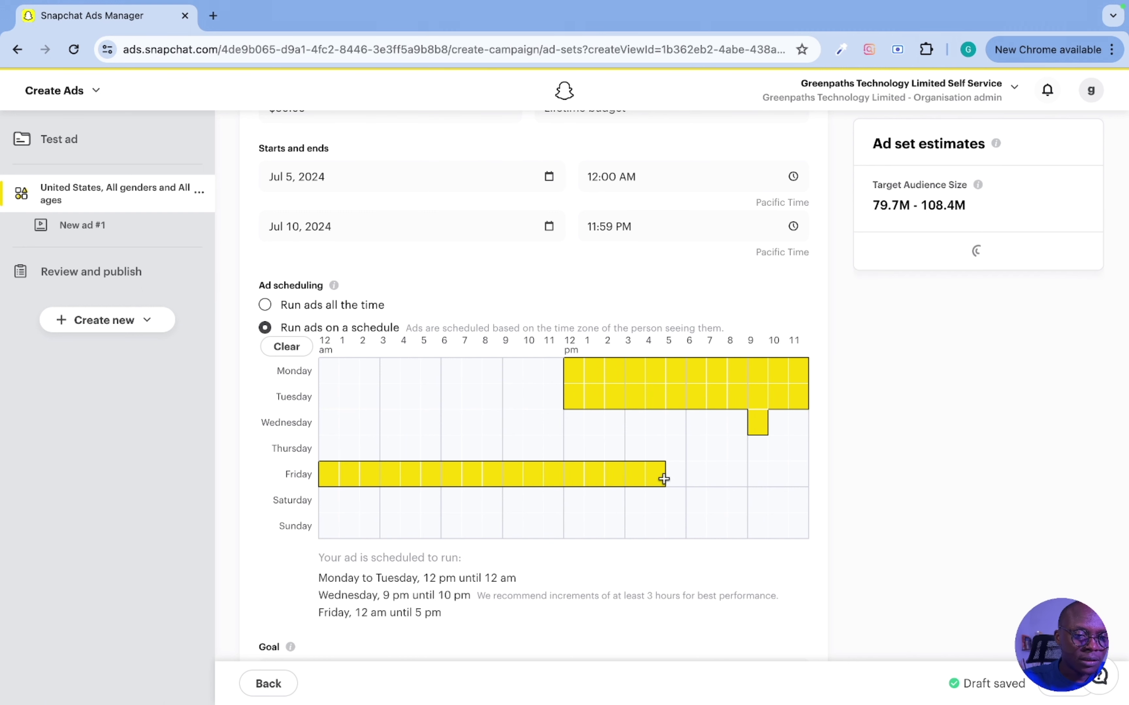
left_click(680, 477)
left_click(695, 475)
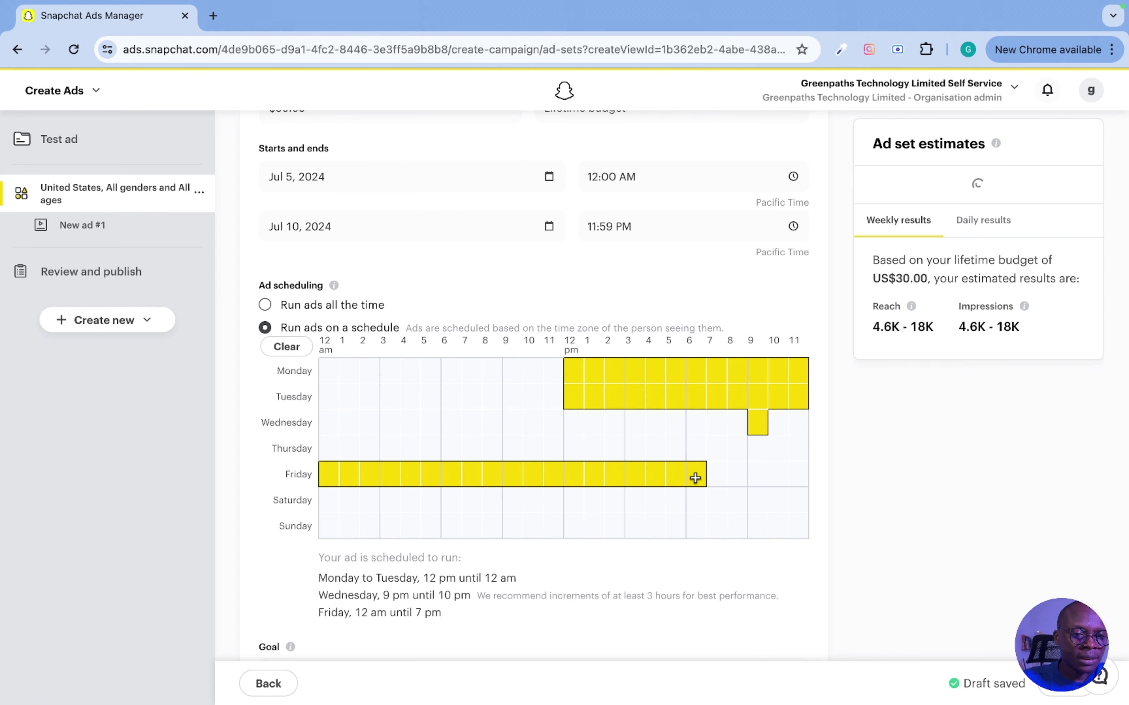
left_click(735, 472)
left_click(720, 472)
left_click(756, 473)
left_click(778, 473)
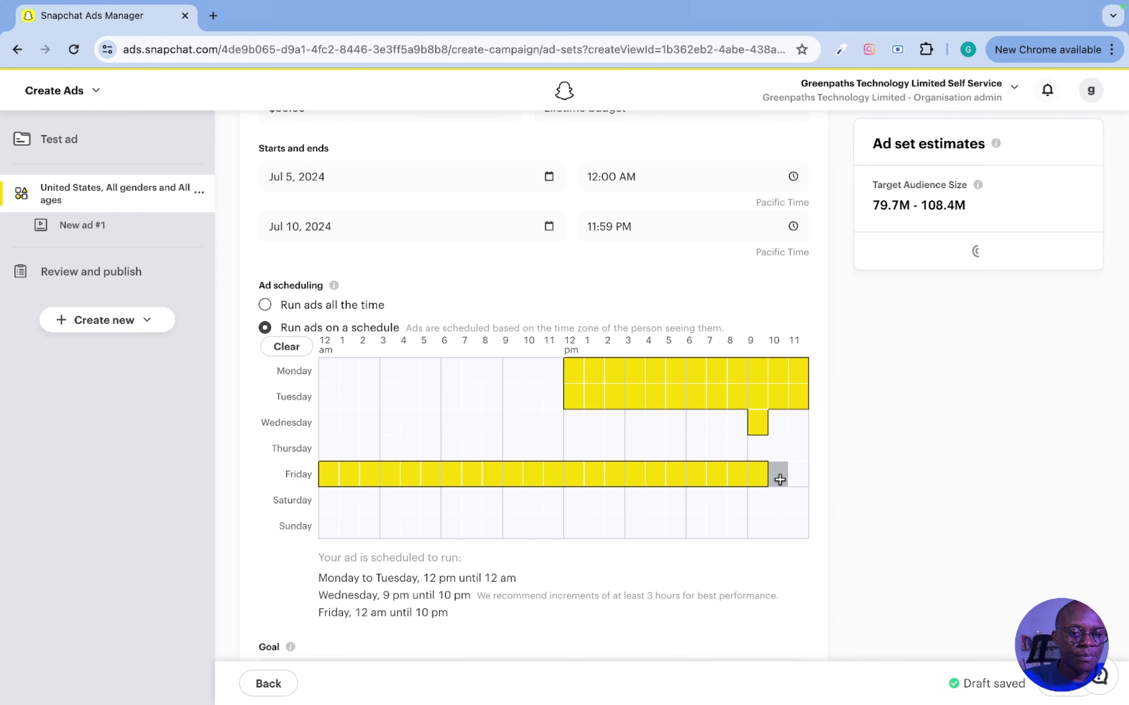
left_click(803, 480)
- Schedule the ads on Saturday and Sunday from 3 pm until 12 am
left_click(800, 500)
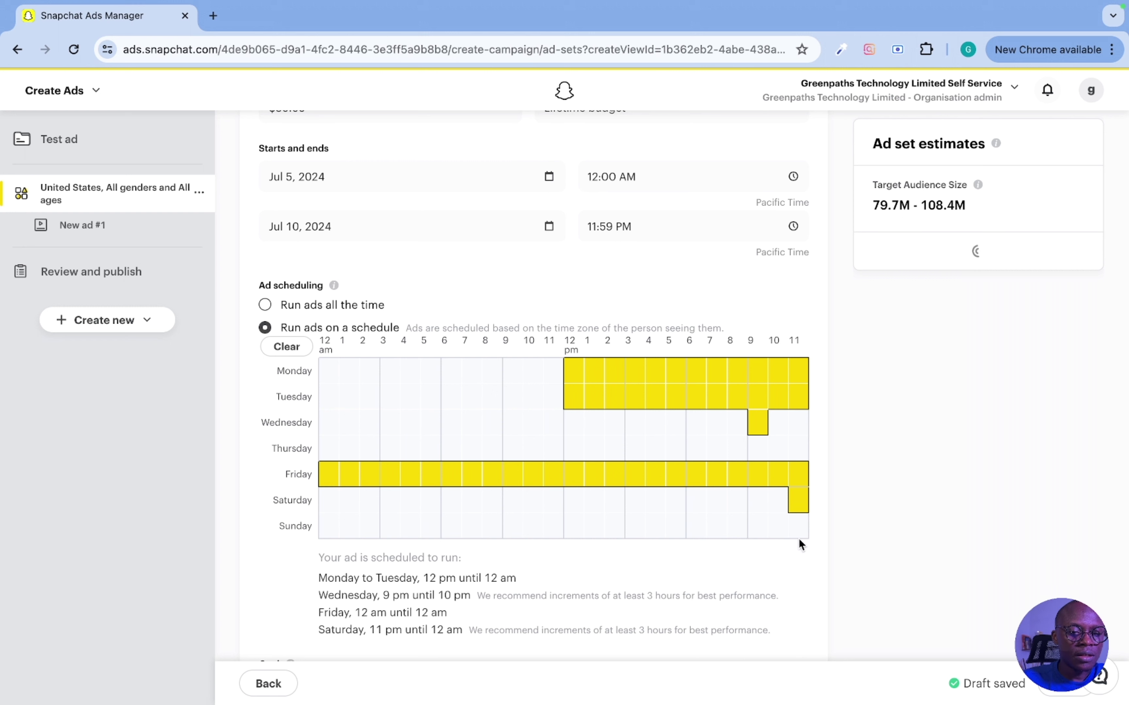
left_click(799, 525)
left_click(776, 502)
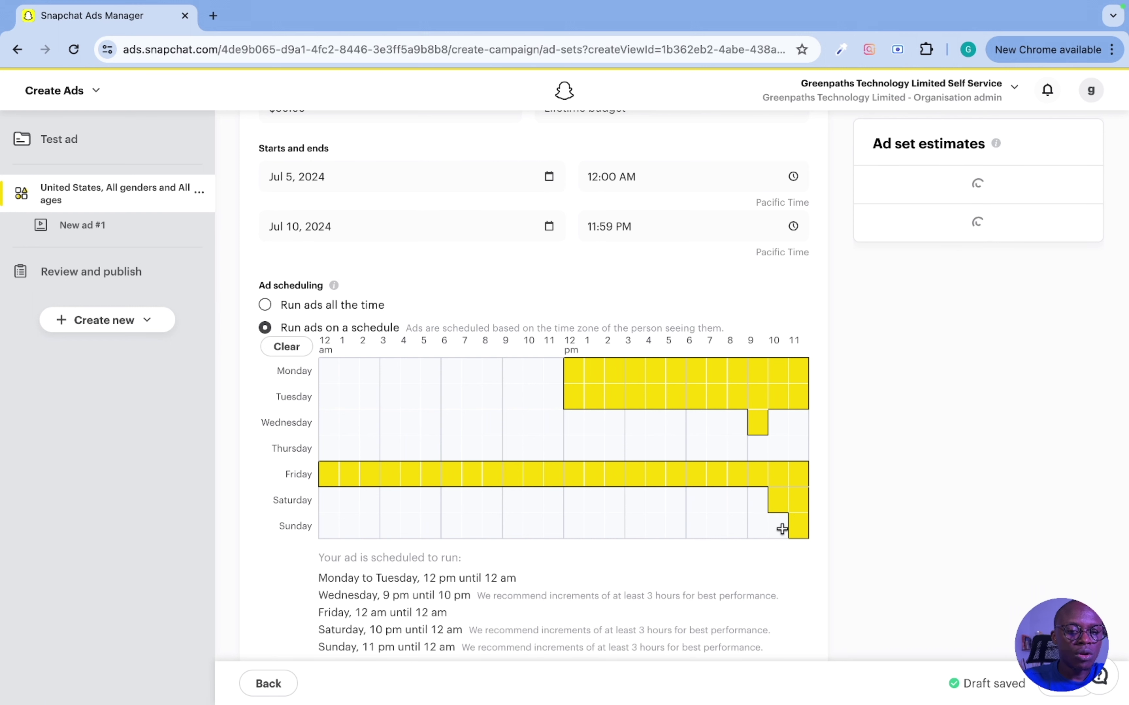
left_click(778, 526)
left_click(757, 501)
left_click(757, 525)
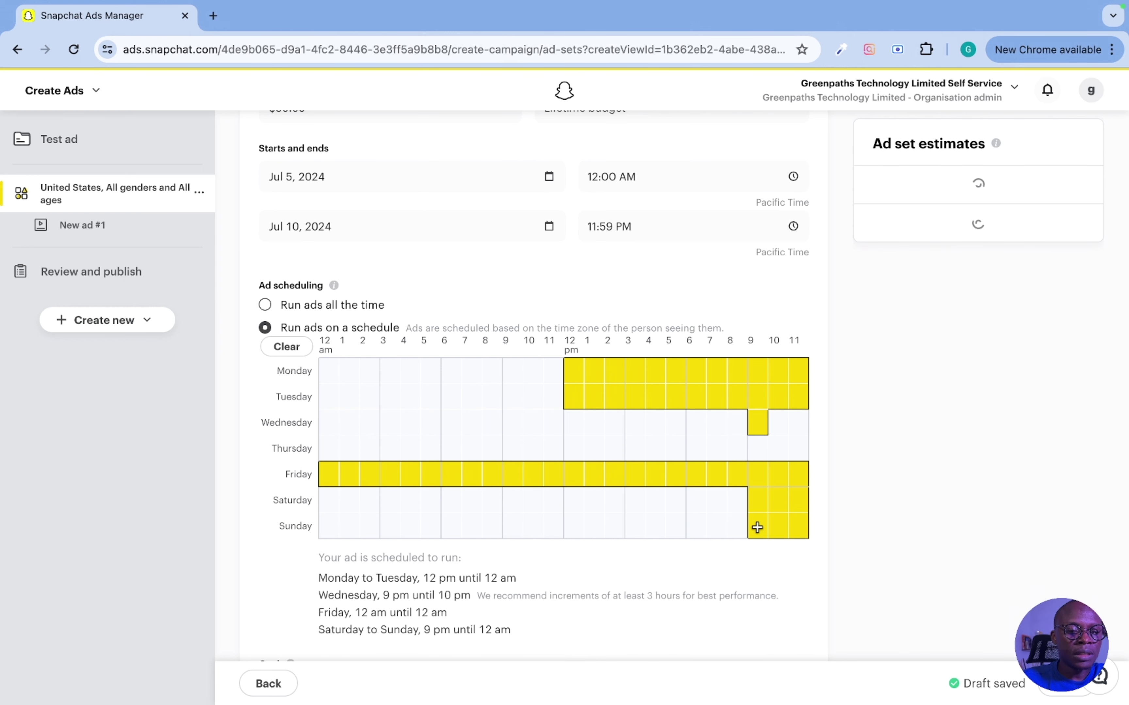
left_click(736, 501)
left_click(736, 532)
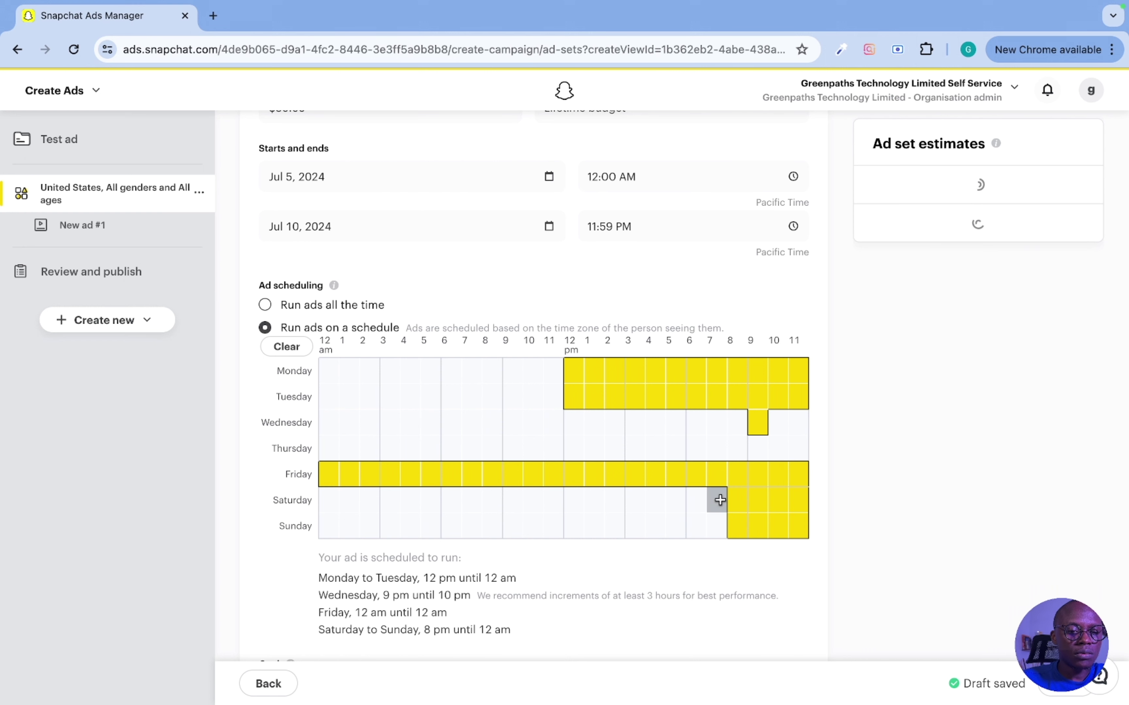
left_click(718, 499)
left_click(716, 526)
left_click(696, 525)
left_click(697, 502)
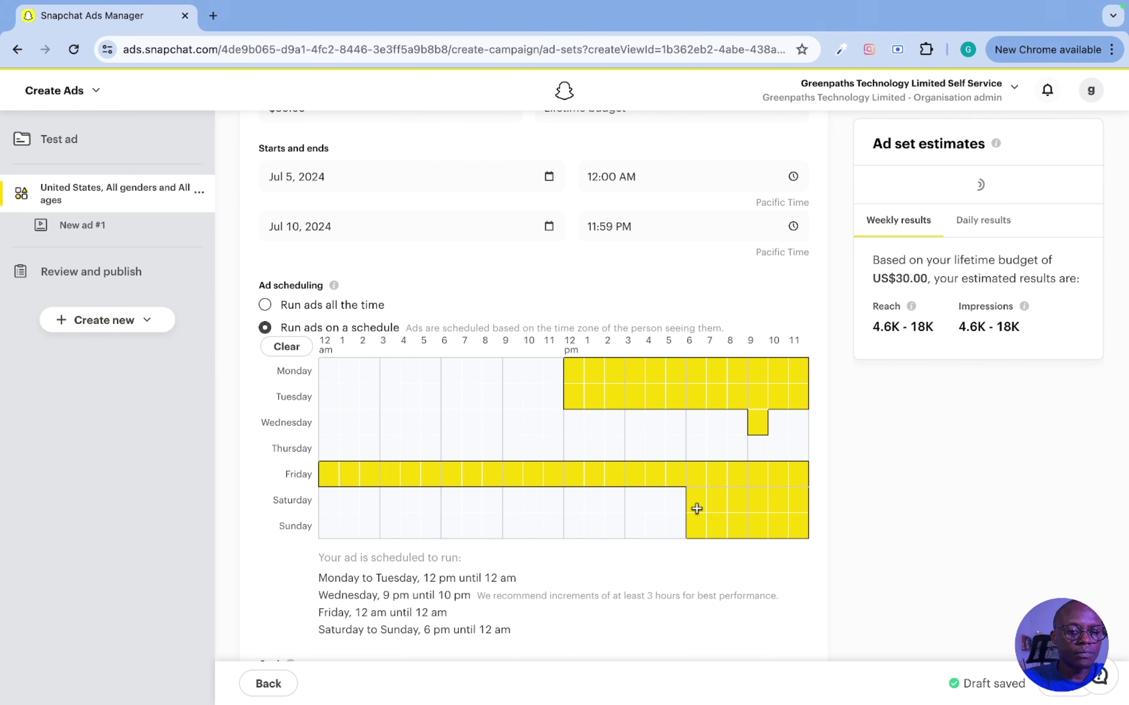
left_click(634, 508)
left_click(633, 528)
left_click(653, 529)
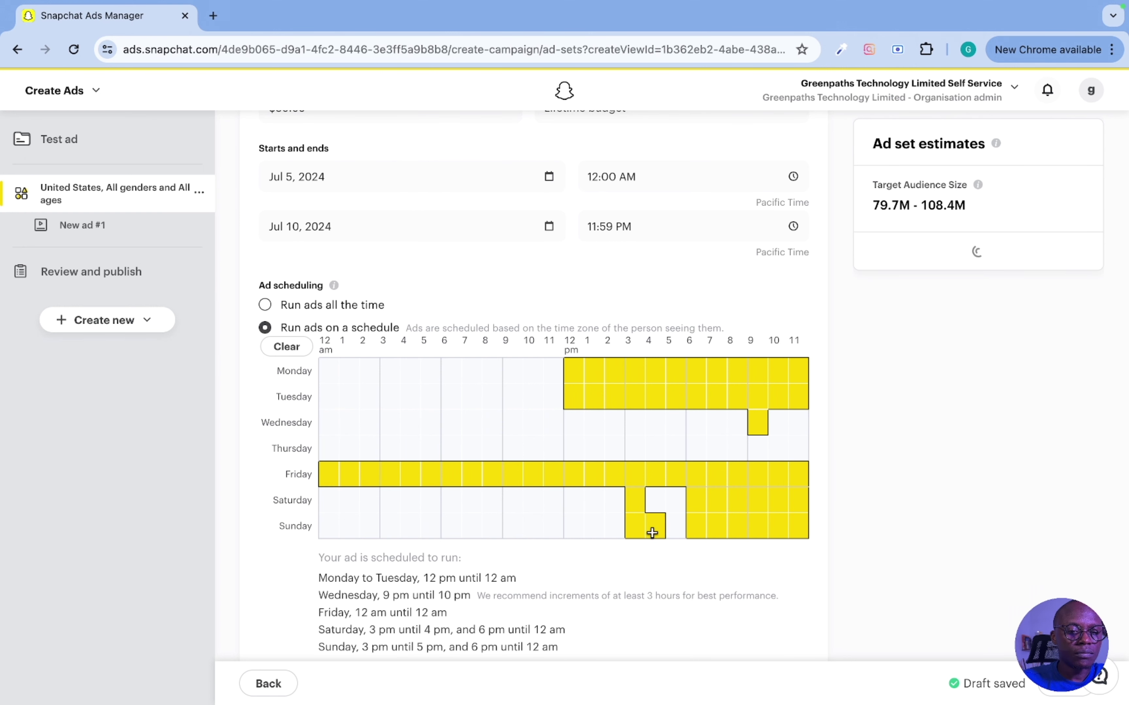
left_click(674, 527)
left_click(675, 505)
left_click(655, 500)
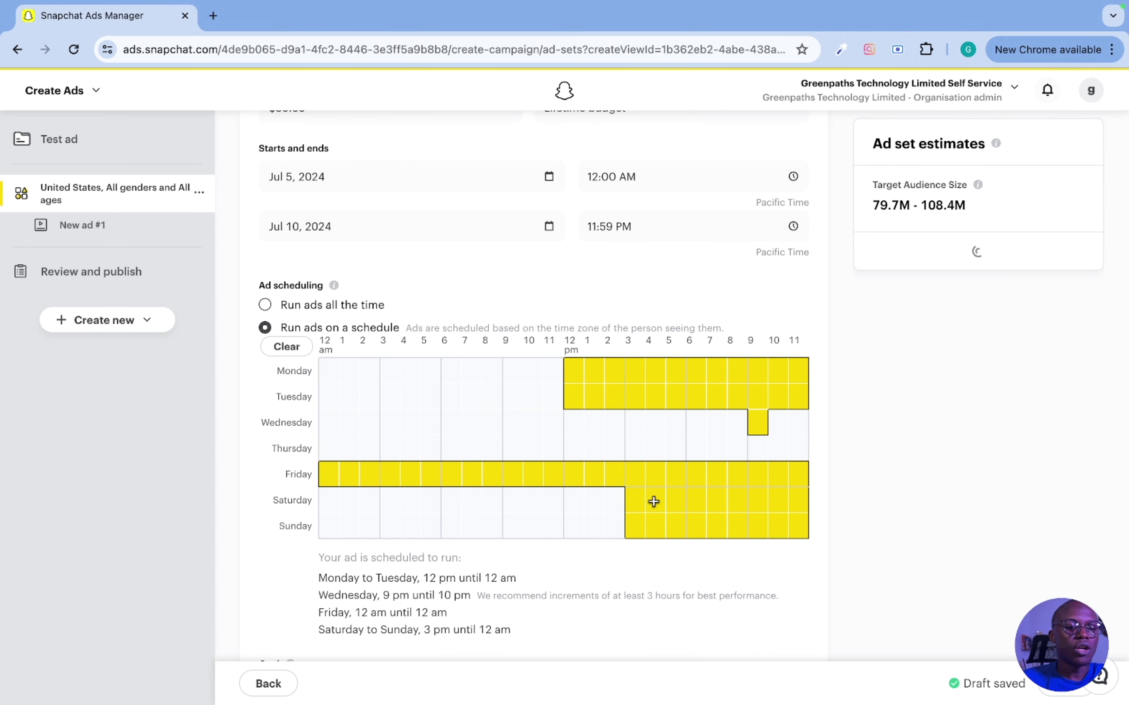
- Examine the ad set's schedule summary, goal, bid strategy and placement options
scroll(536, 532, "down", 1)
scroll(537, 532, "down", 6)
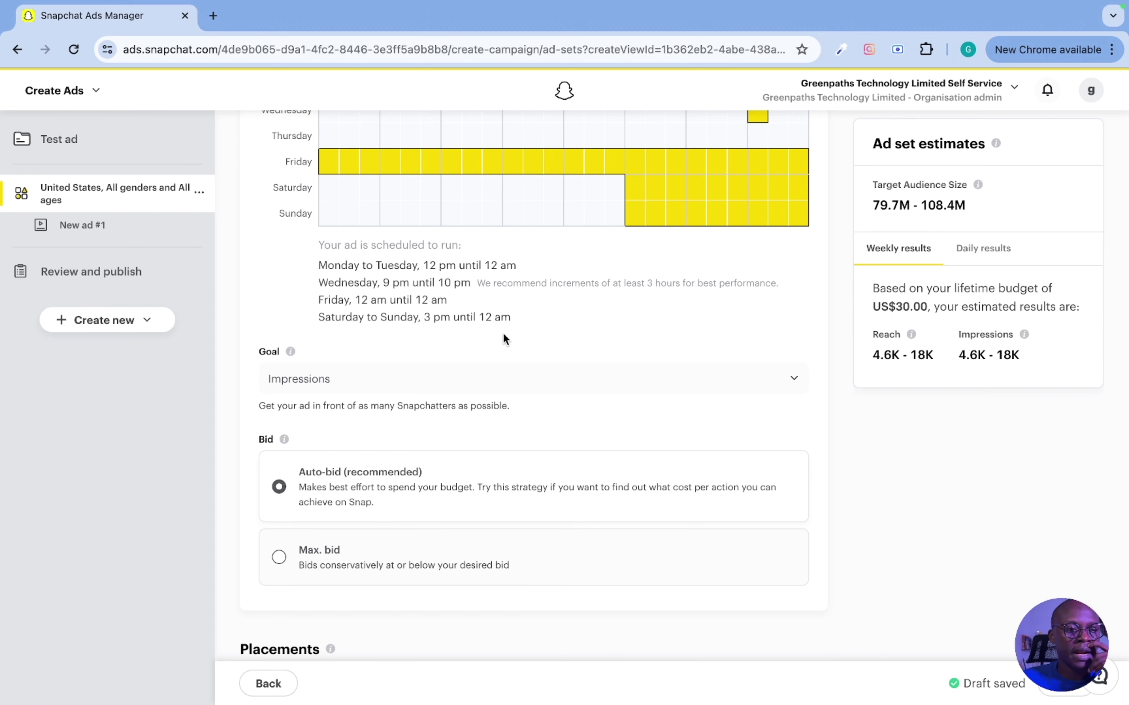
scroll(502, 333, "down", 4)
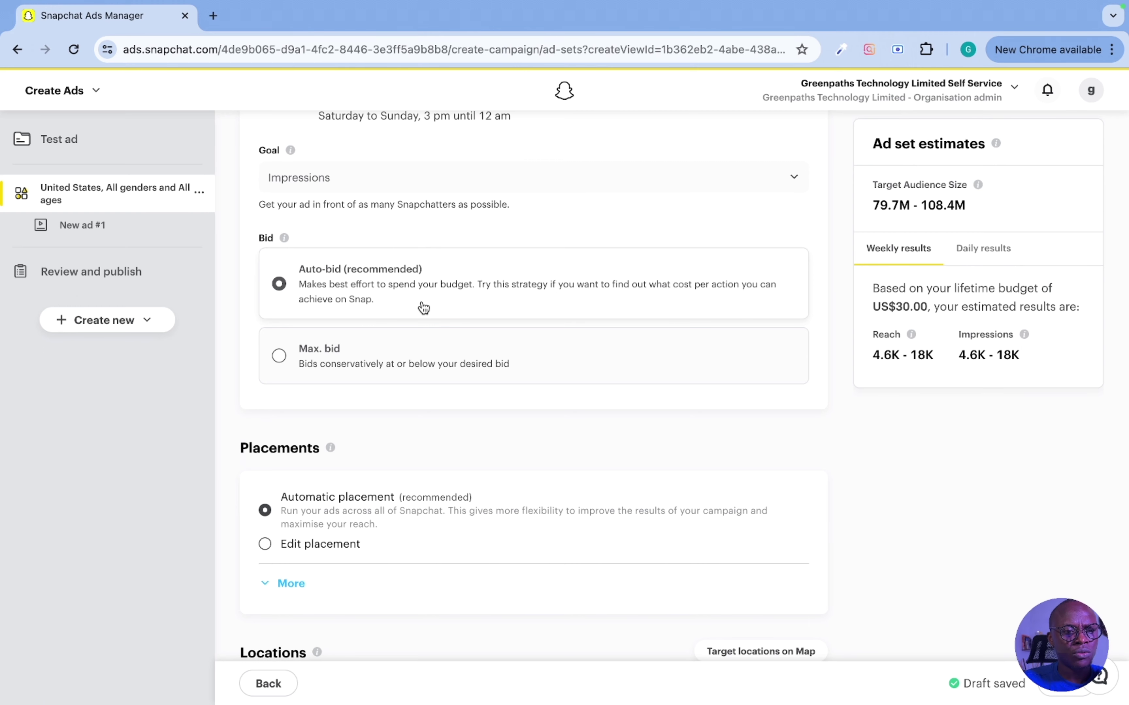
scroll(429, 366, "down", 2)
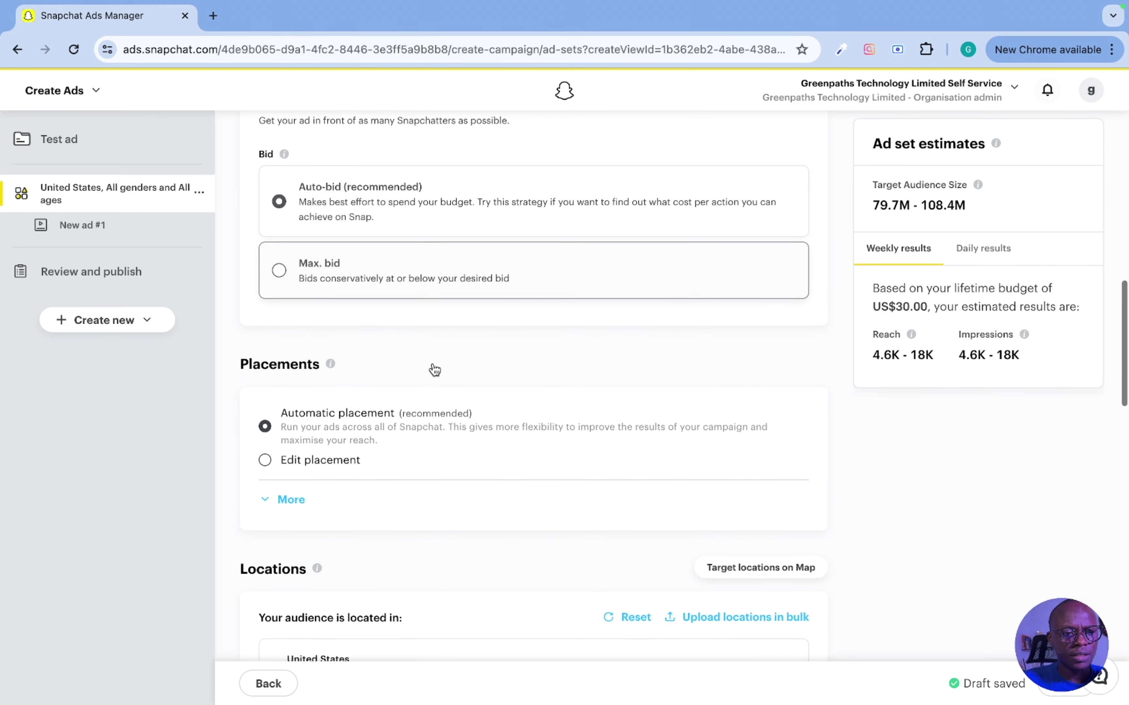
scroll(395, 383, "up", 10)
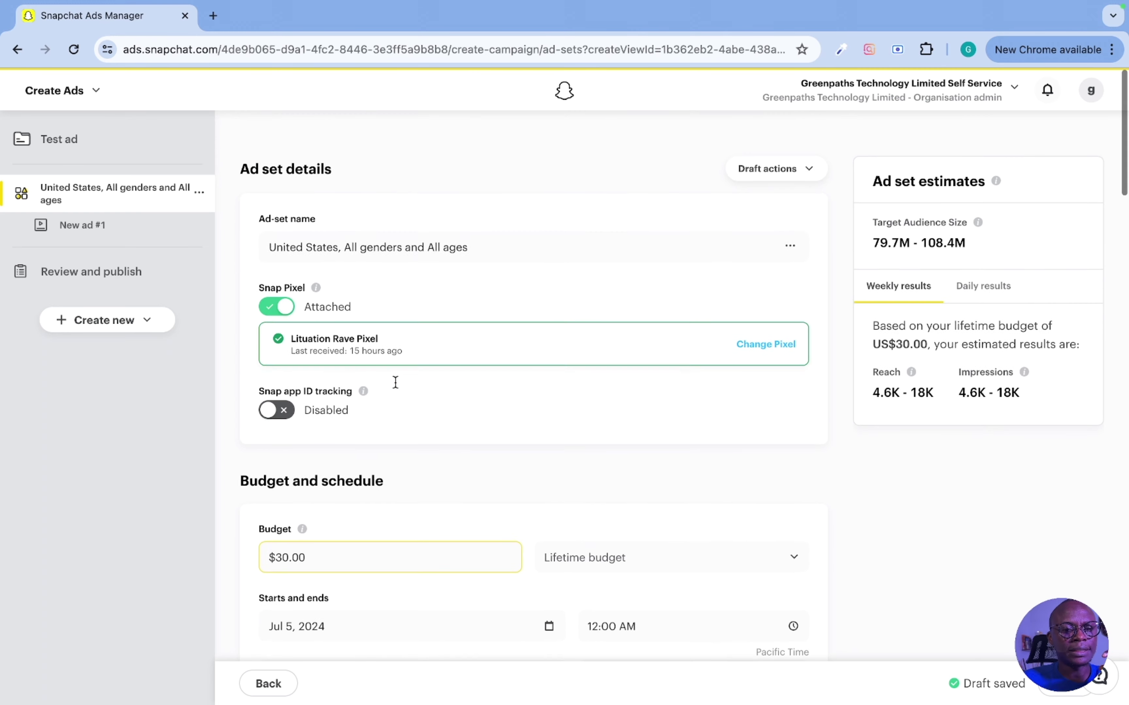
left_click(396, 382)
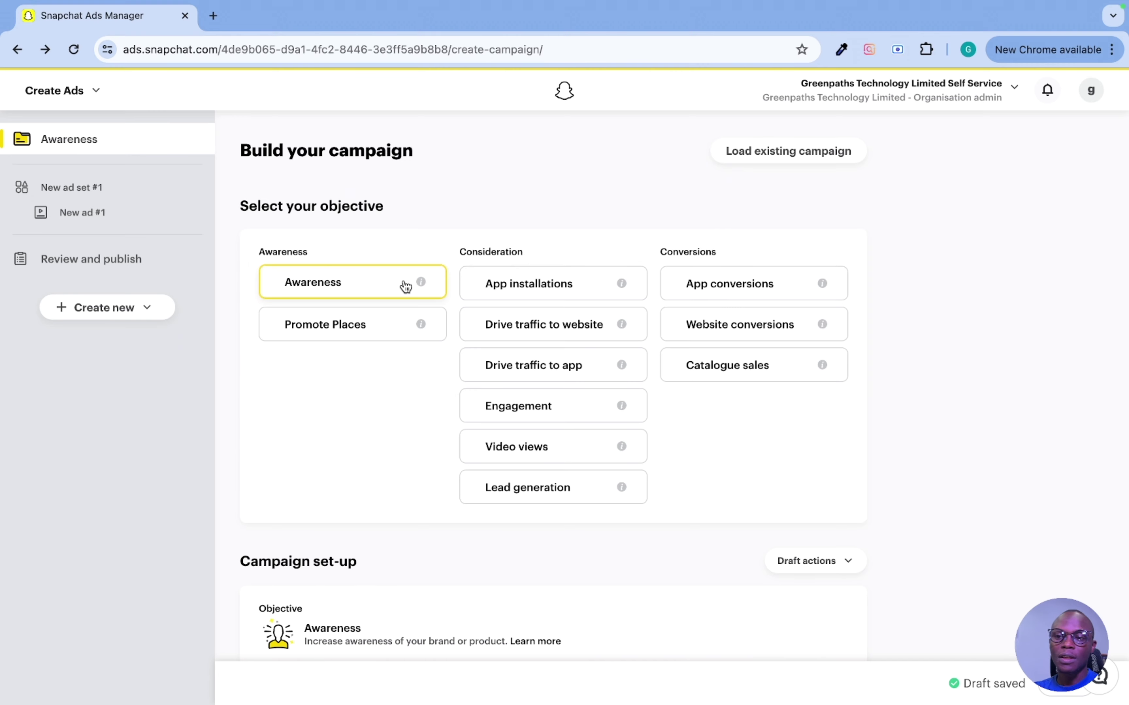
- Examine the Awareness campaign's set-up fields, from campaign name and split test to run dates and spend caps
scroll(396, 493, "down", 5)
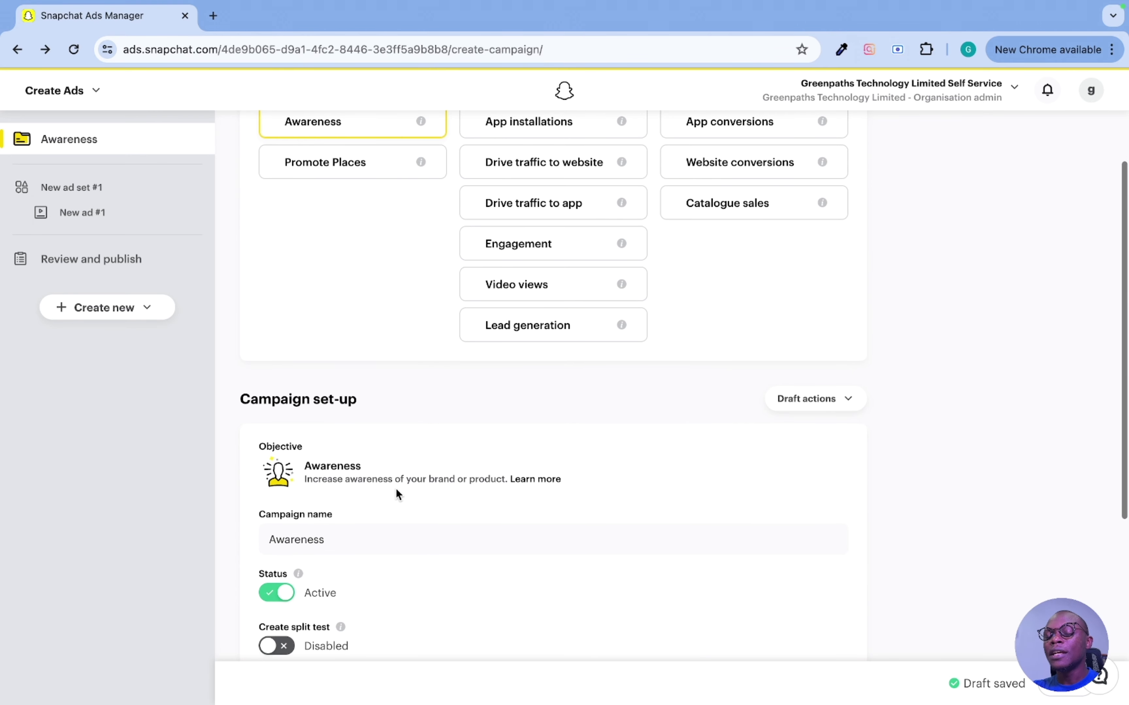
scroll(396, 489, "down", 5)
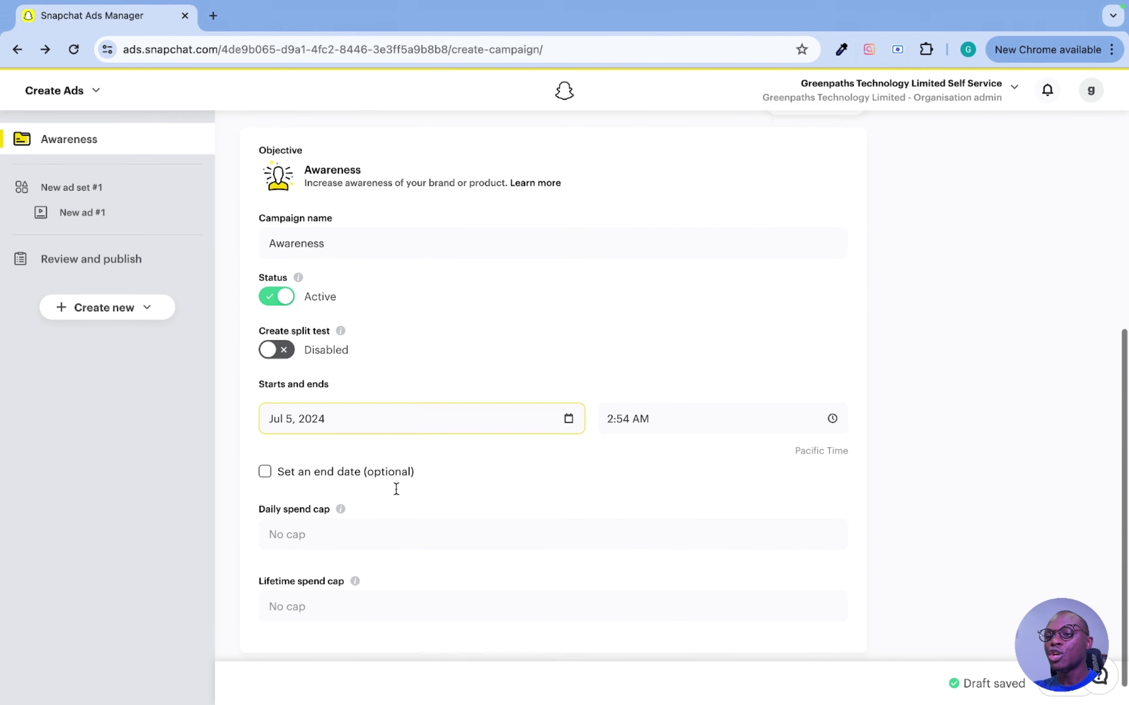
scroll(396, 489, "up", 2)
scroll(396, 489, "up", 1)
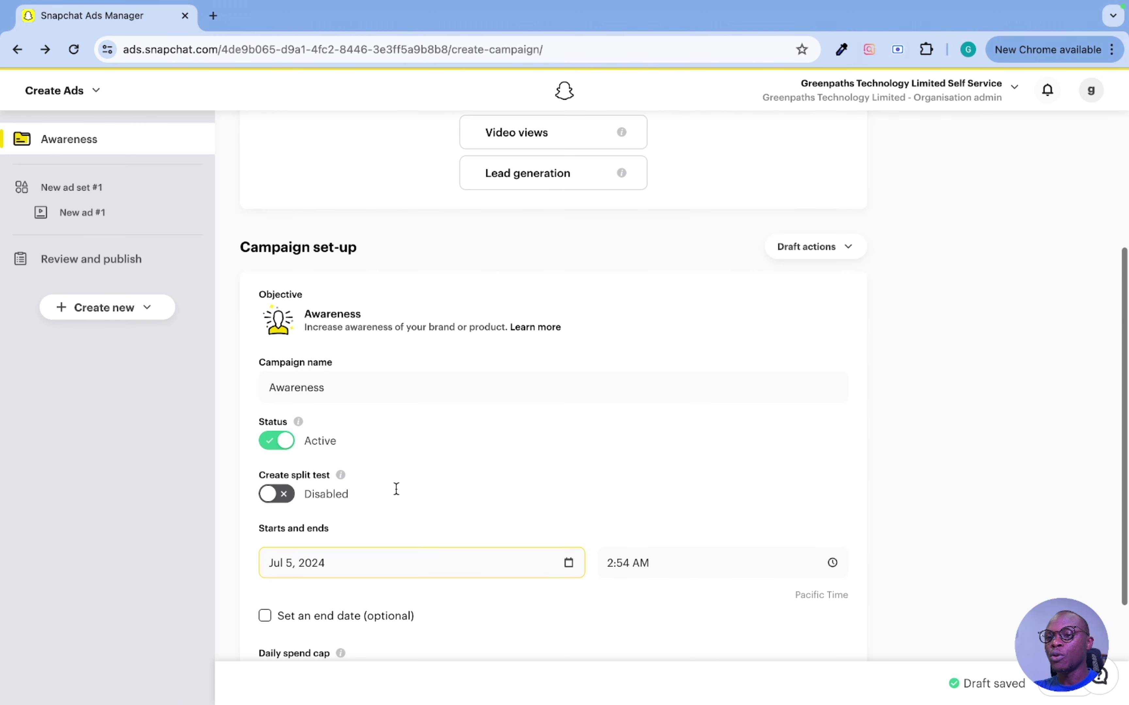
double_click(387, 390)
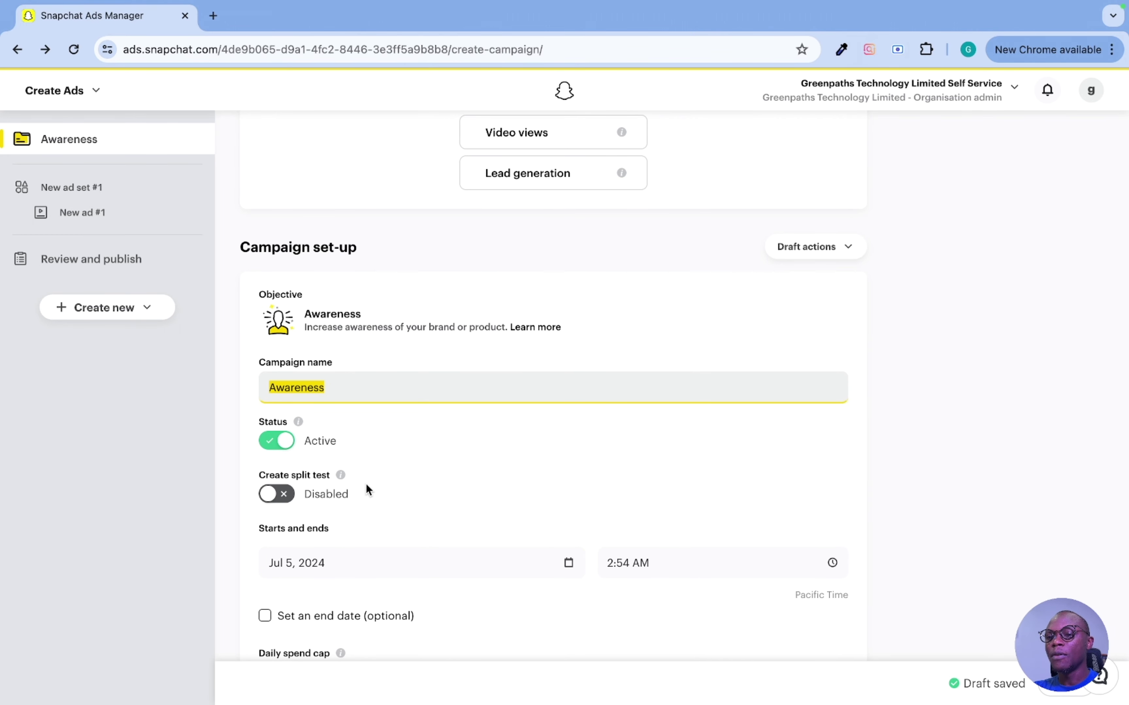
scroll(367, 488, "down", 2)
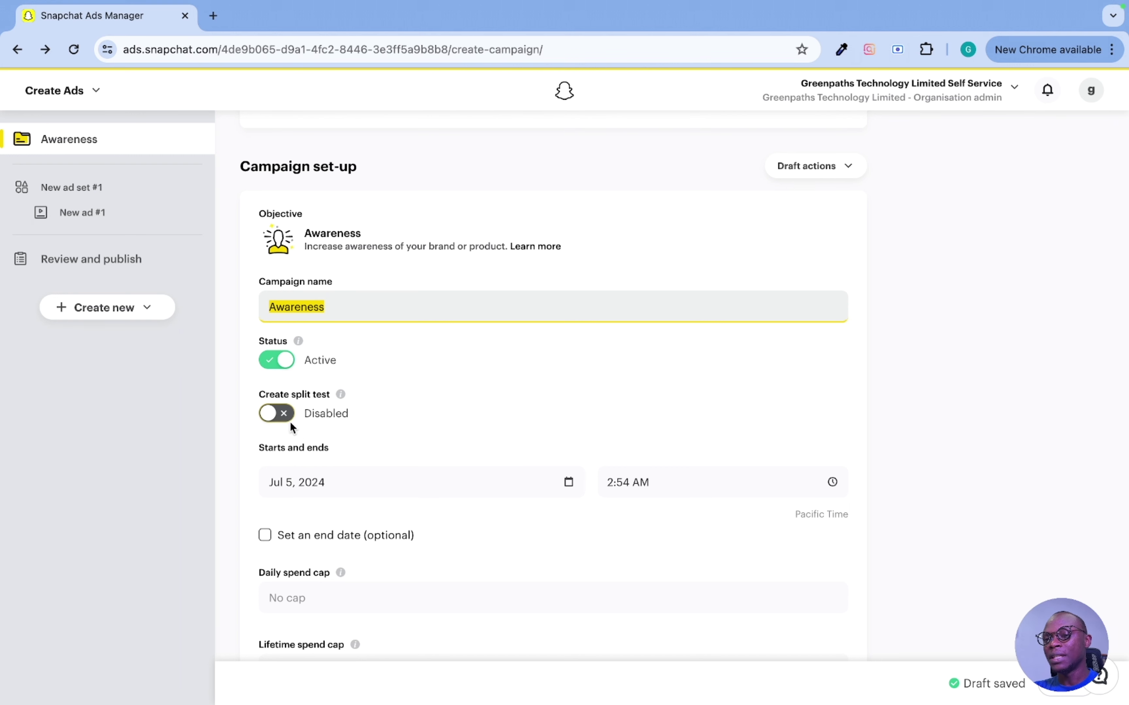
scroll(303, 462, "down", 2)
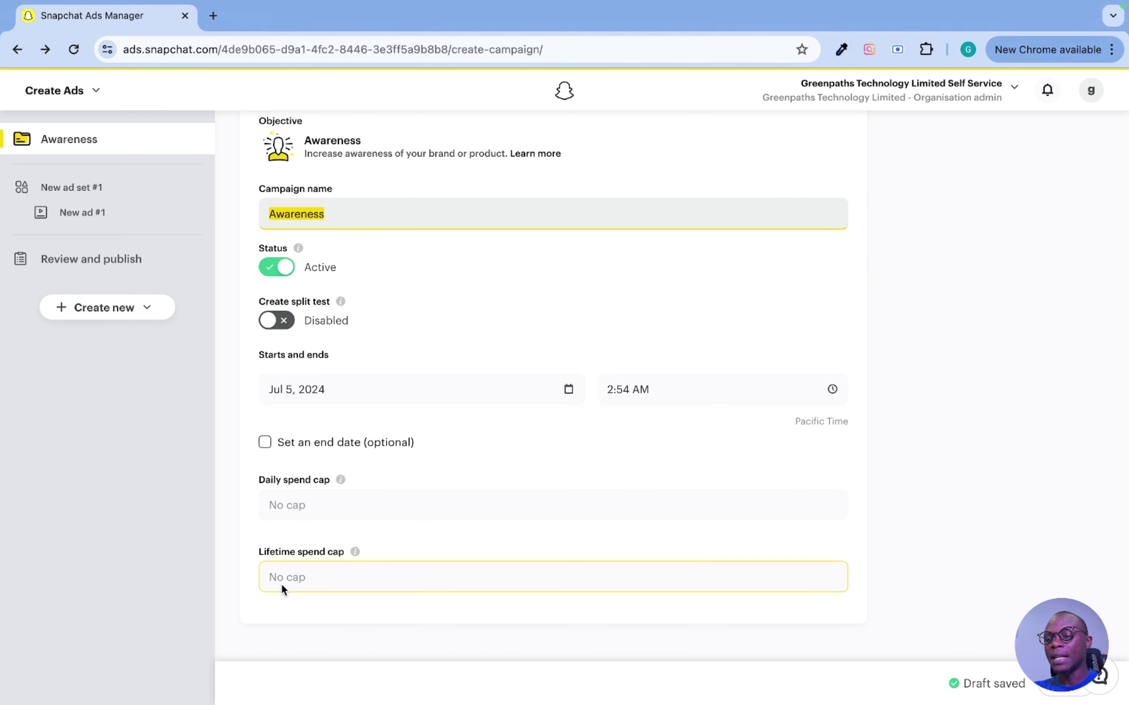
scroll(281, 585, "up", 5)
scroll(282, 589, "up", 4)
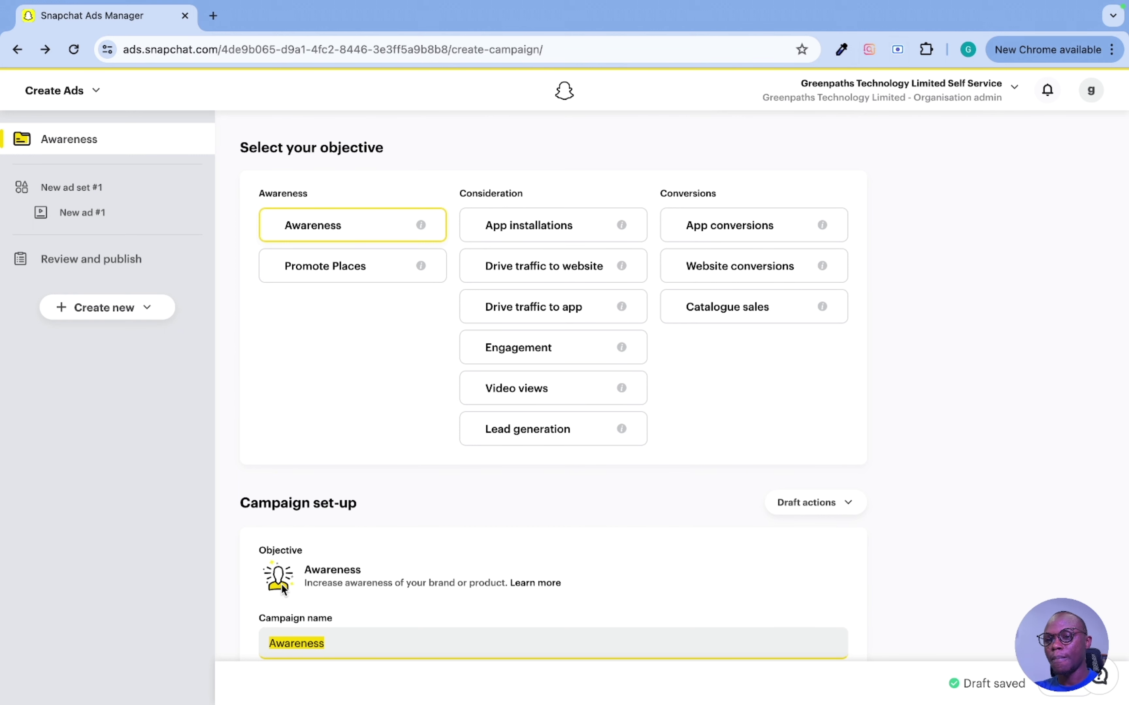
- Choose the Promote Places objective, keep its default campaign set-up and continue to the ad set
left_click(346, 279)
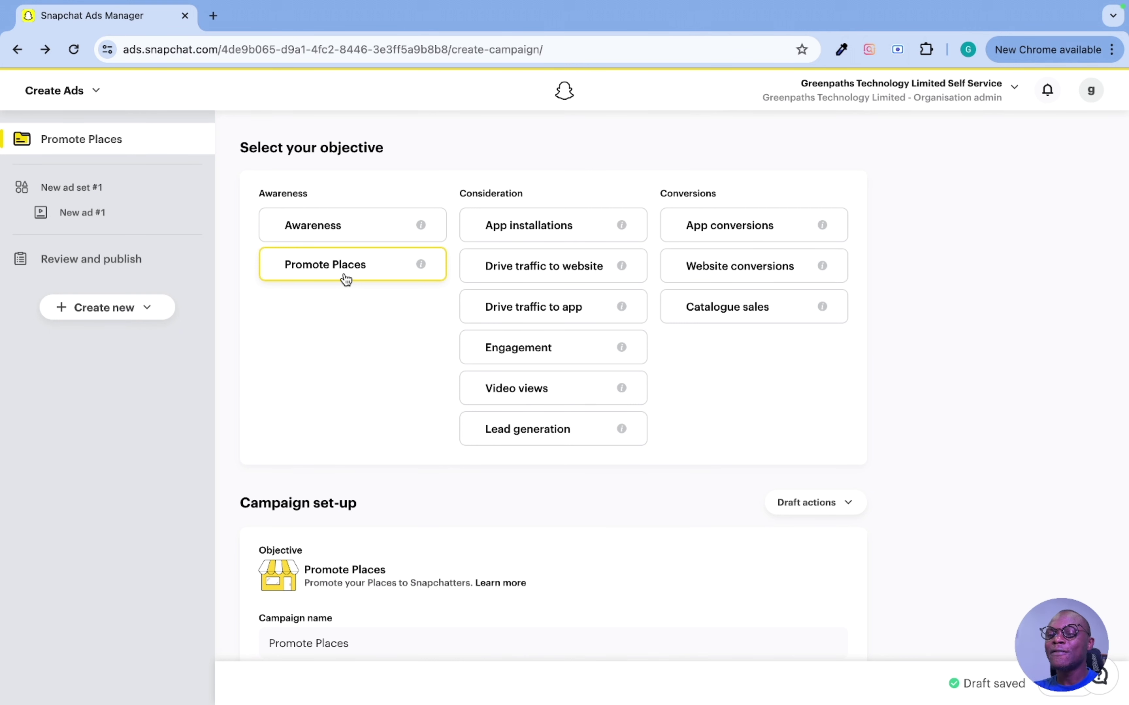
scroll(347, 460, "down", 5)
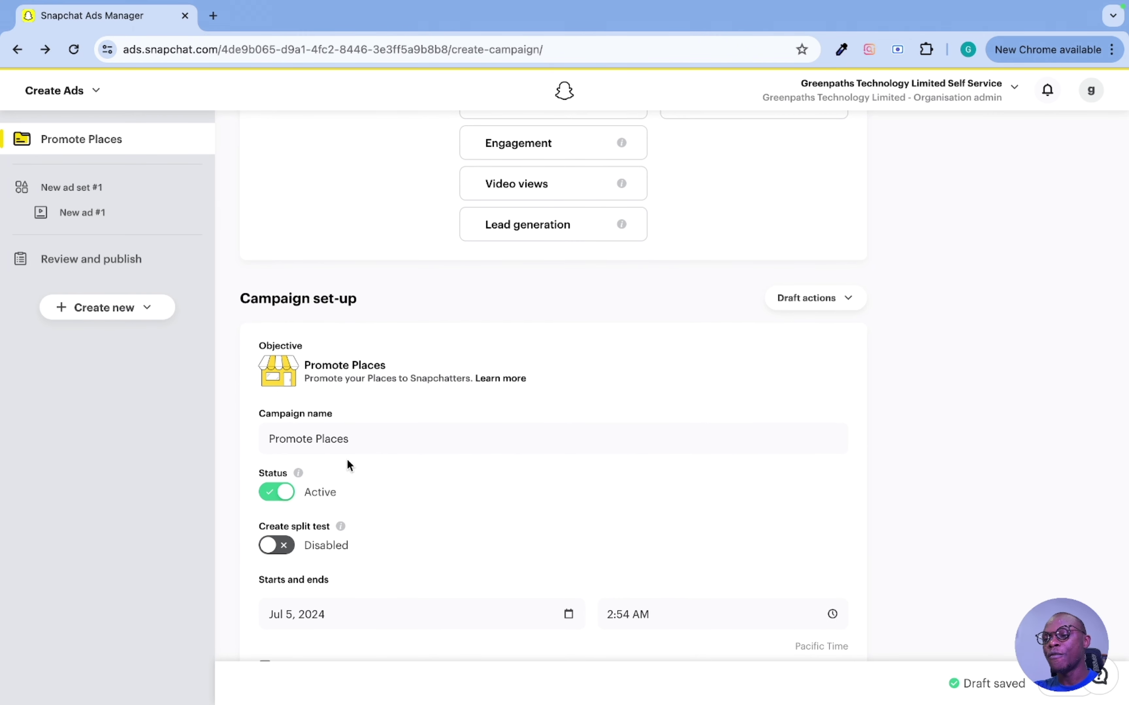
scroll(346, 460, "down", 5)
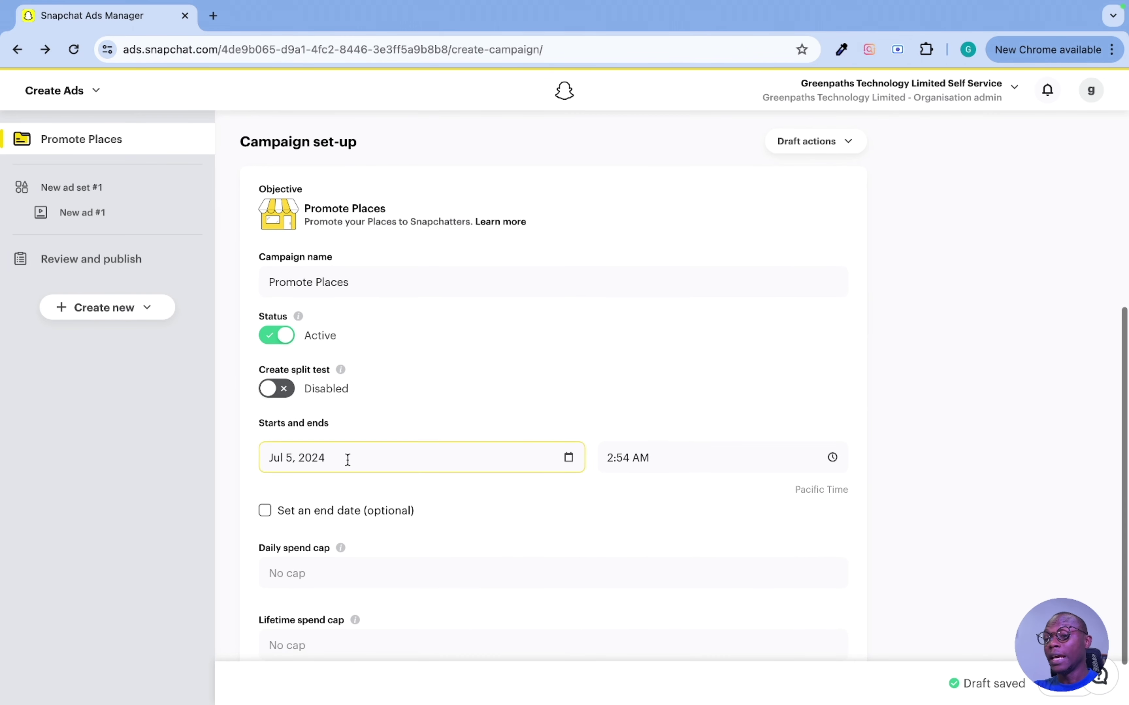
scroll(348, 459, "up", 5)
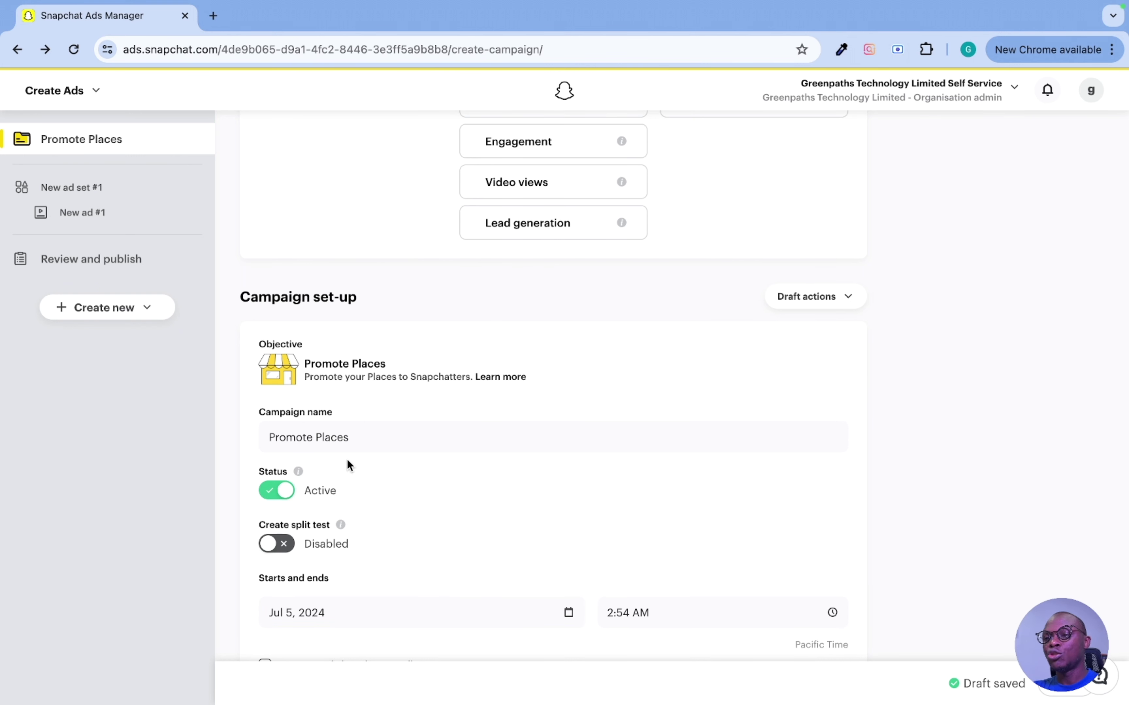
scroll(478, 605, "down", 5)
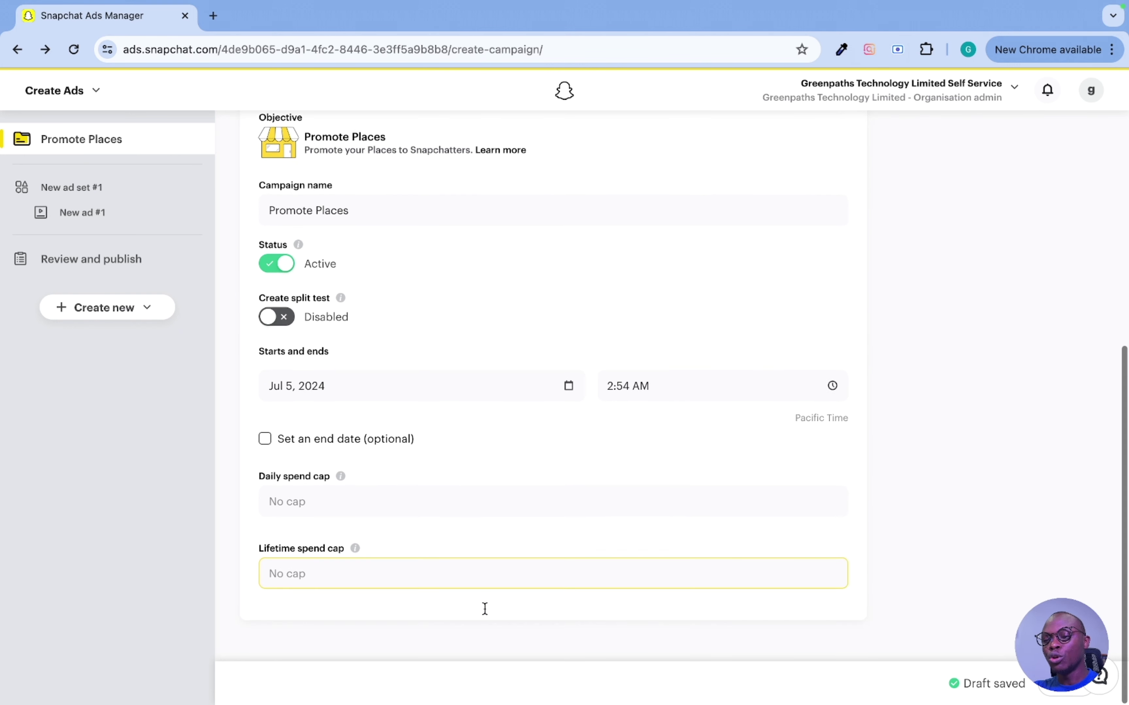
scroll(484, 609, "up", 4)
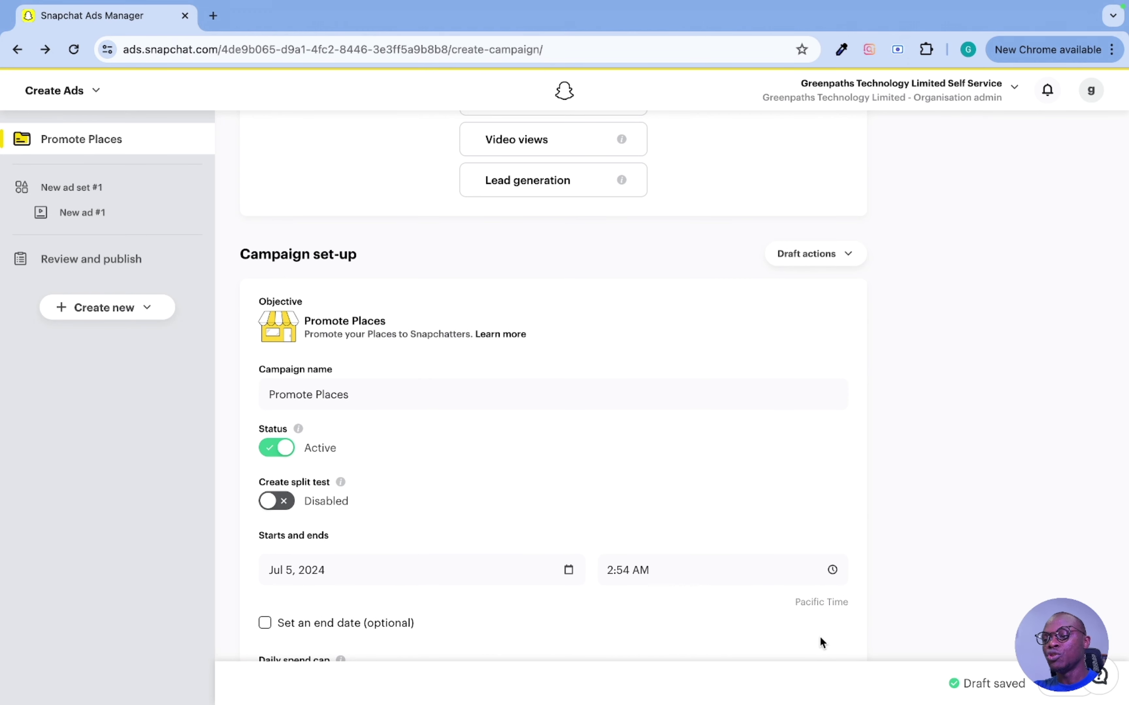
scroll(820, 639, "down", 4)
left_click(1073, 683)
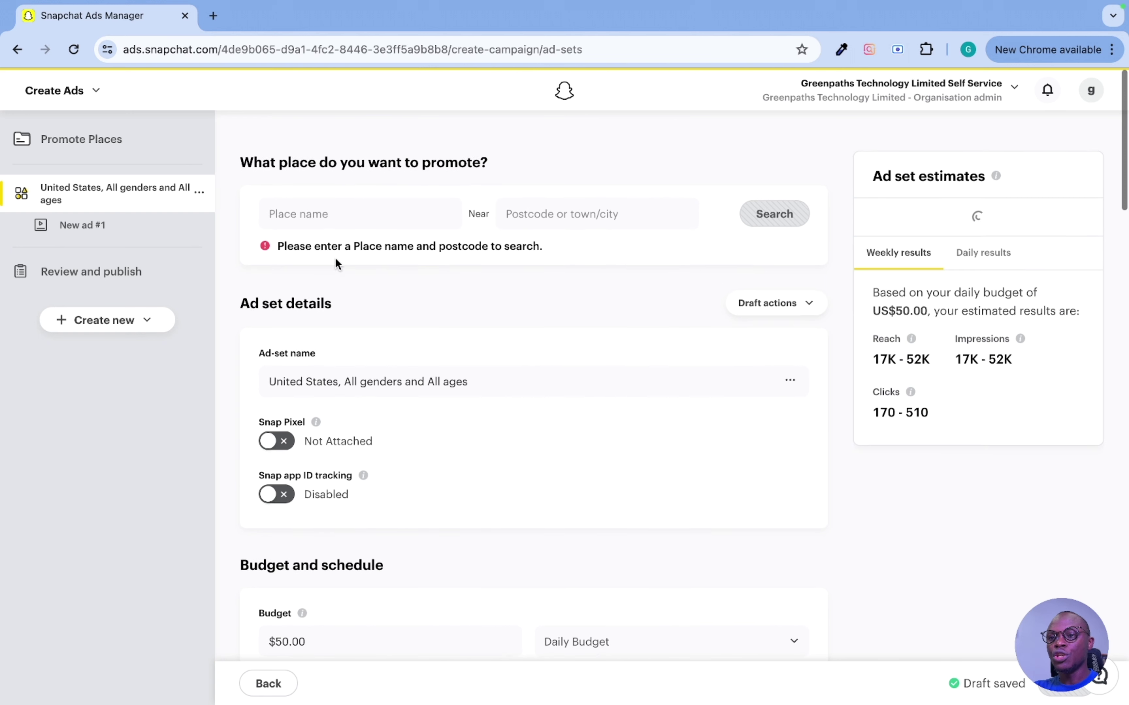
- Examine the place name and postcode search for the promoted place and the ad set's details
left_click(327, 223)
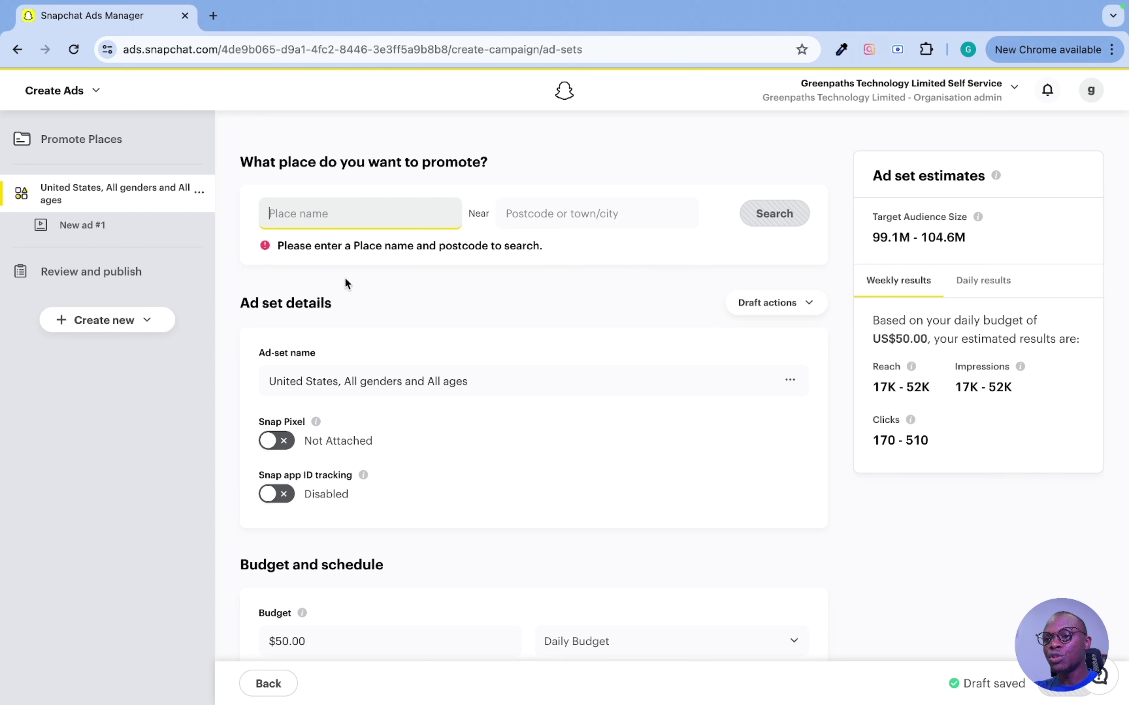
mouse_move(205, 700)
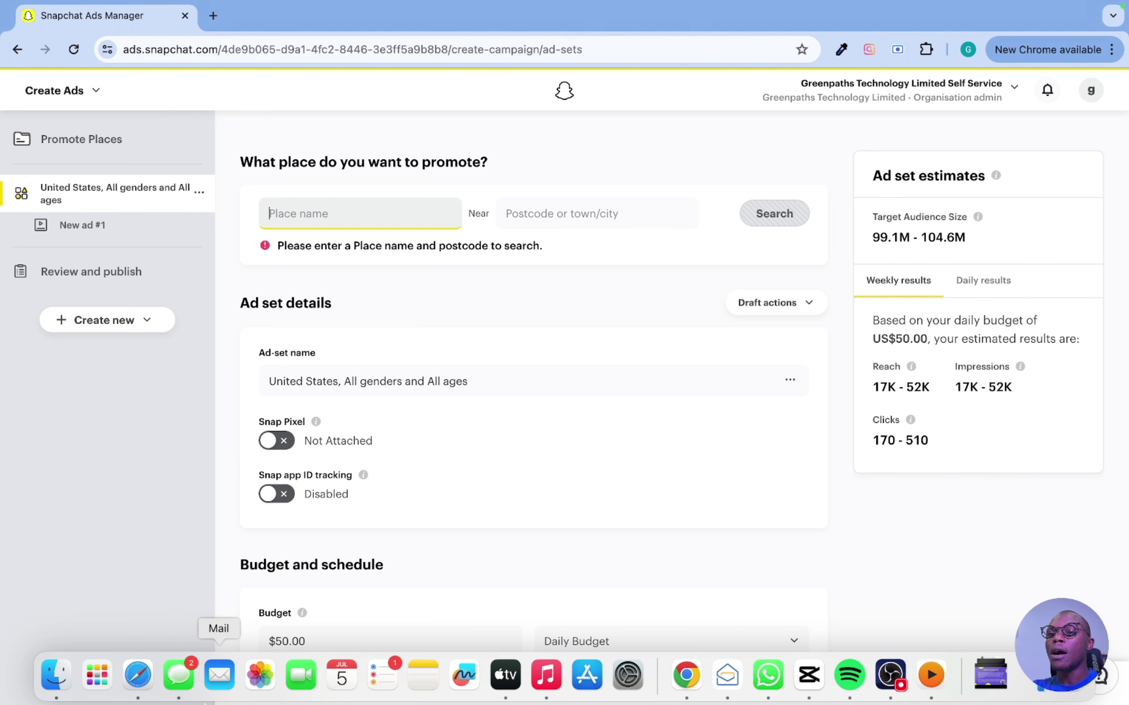
scroll(476, 456, "down", 3)
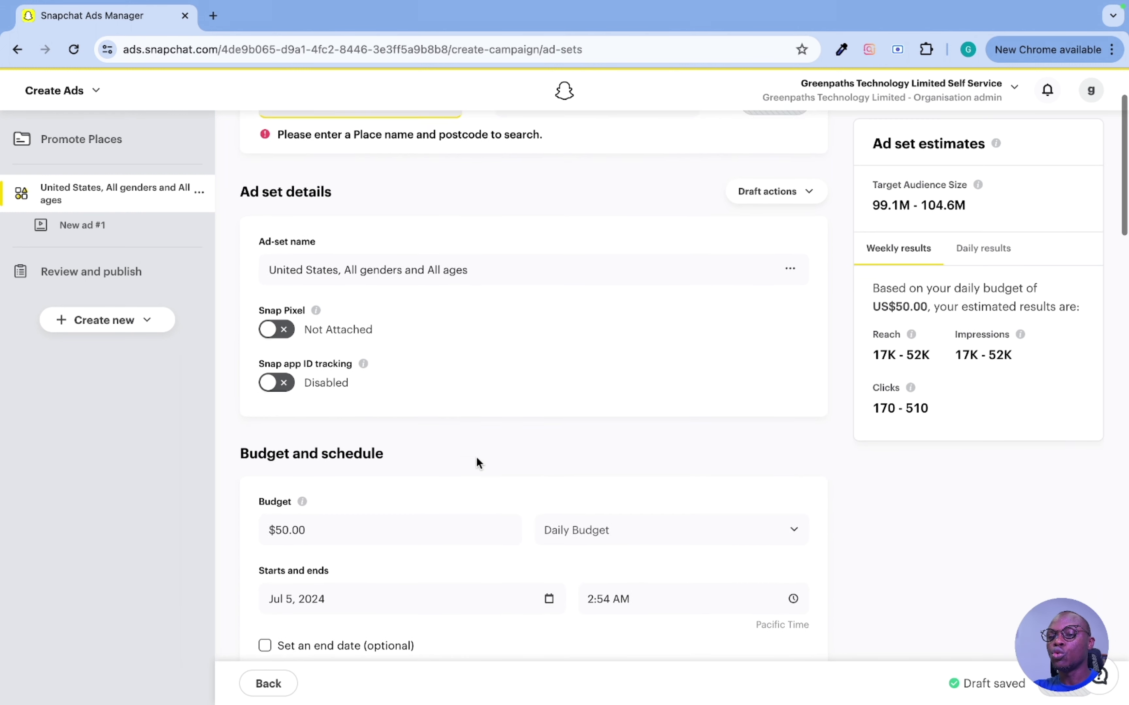
scroll(476, 457, "up", 3)
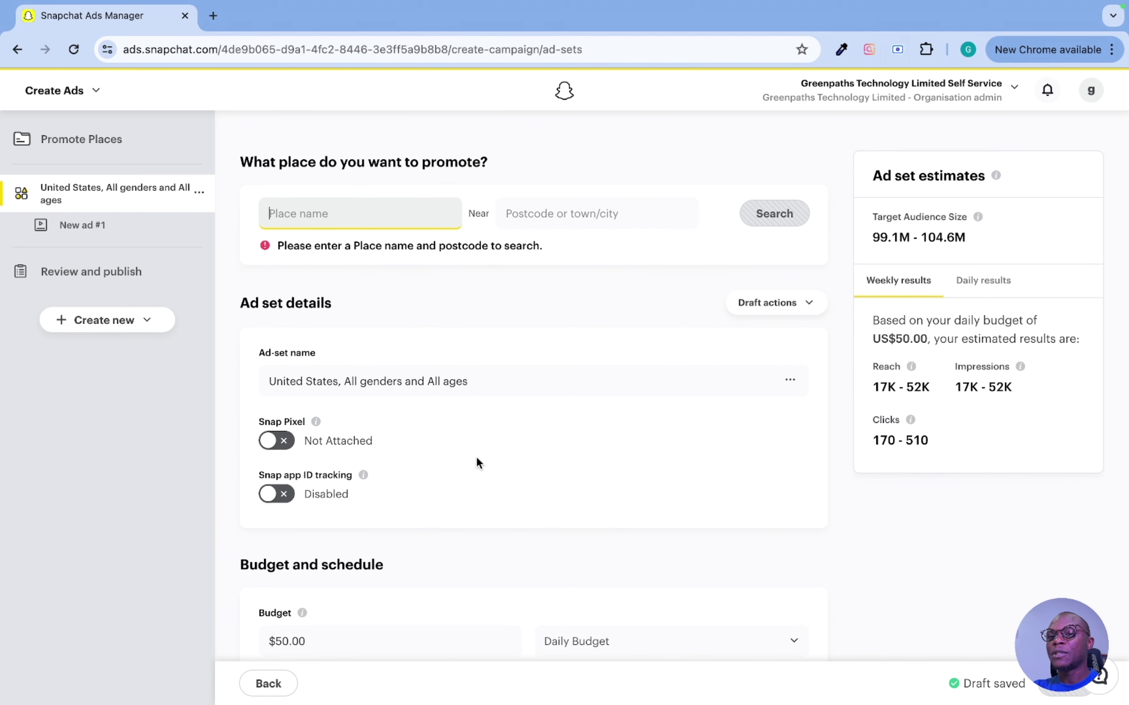
- Go back out of the Promote Places draft and start building a new campaign
left_click(17, 49)
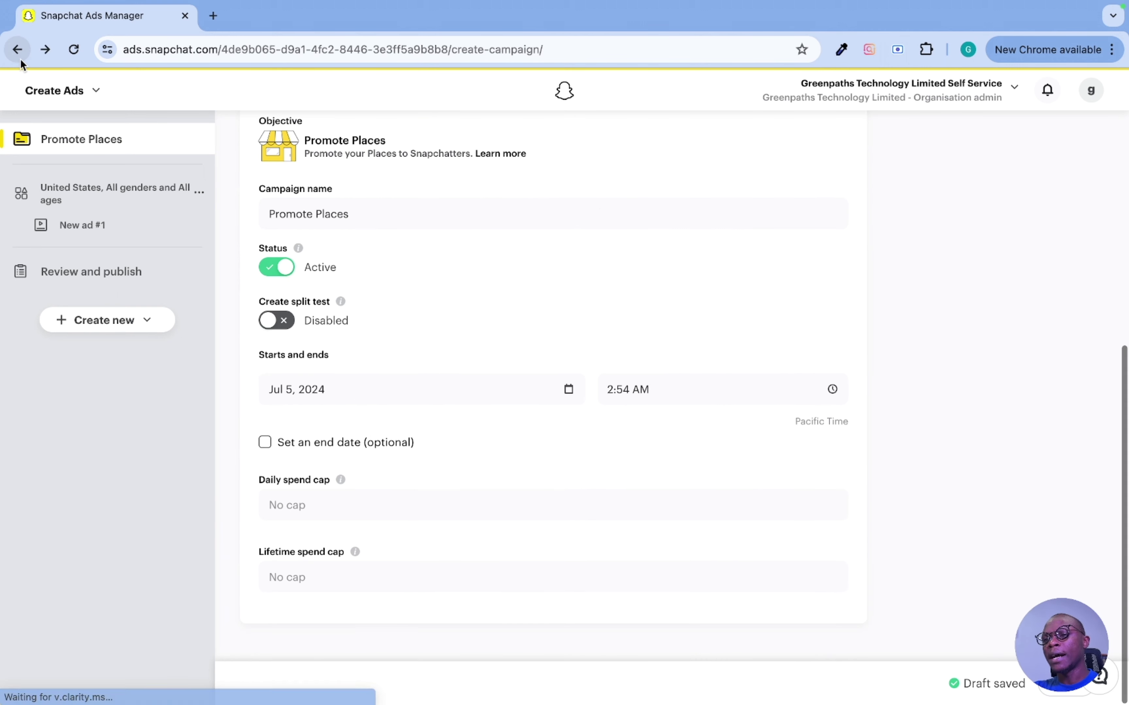
scroll(441, 396, "up", 2)
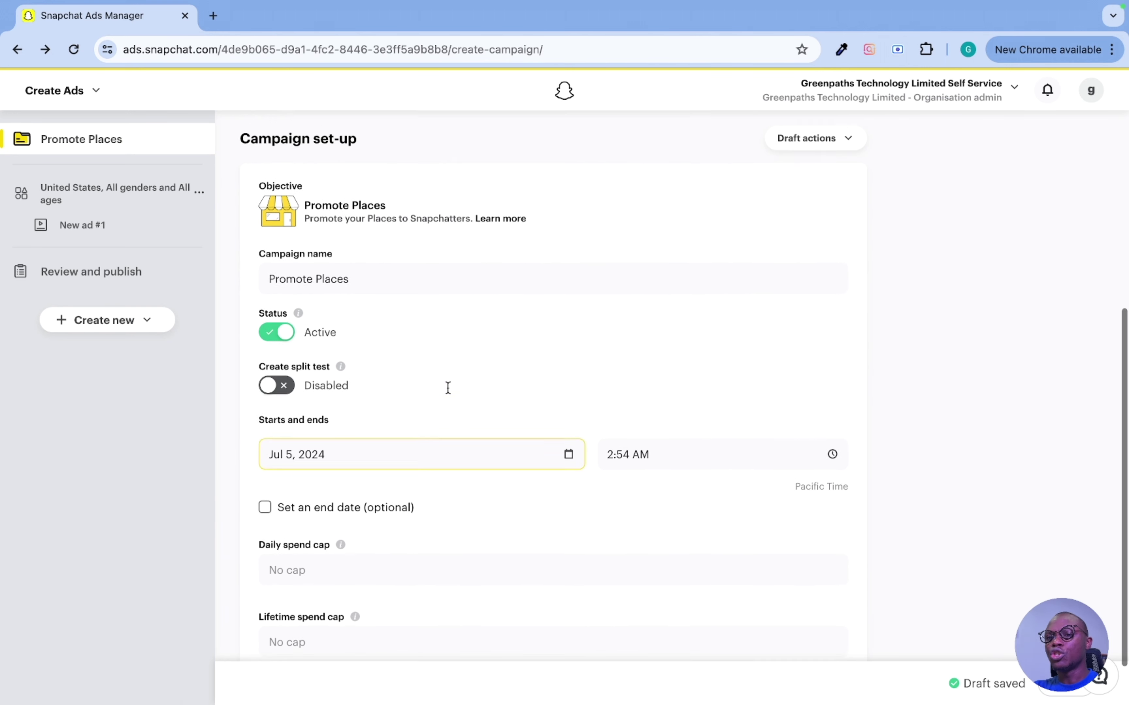
left_click(18, 50)
left_click(683, 365)
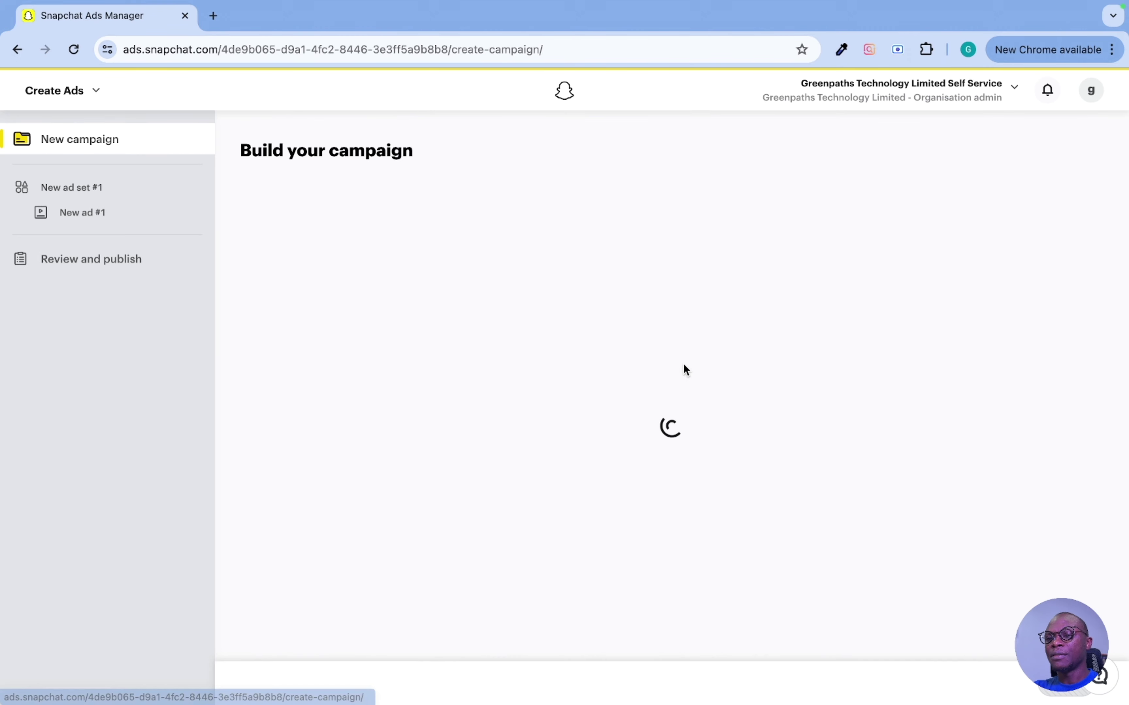
left_click(555, 485)
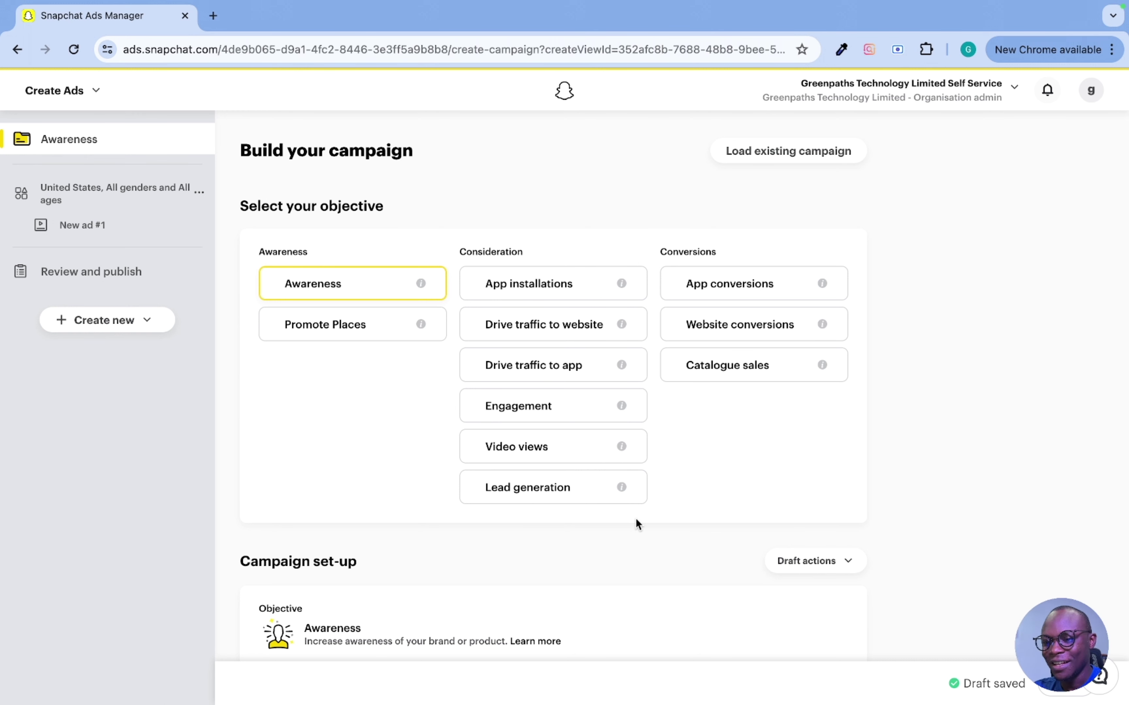
scroll(609, 578, "down", 1)
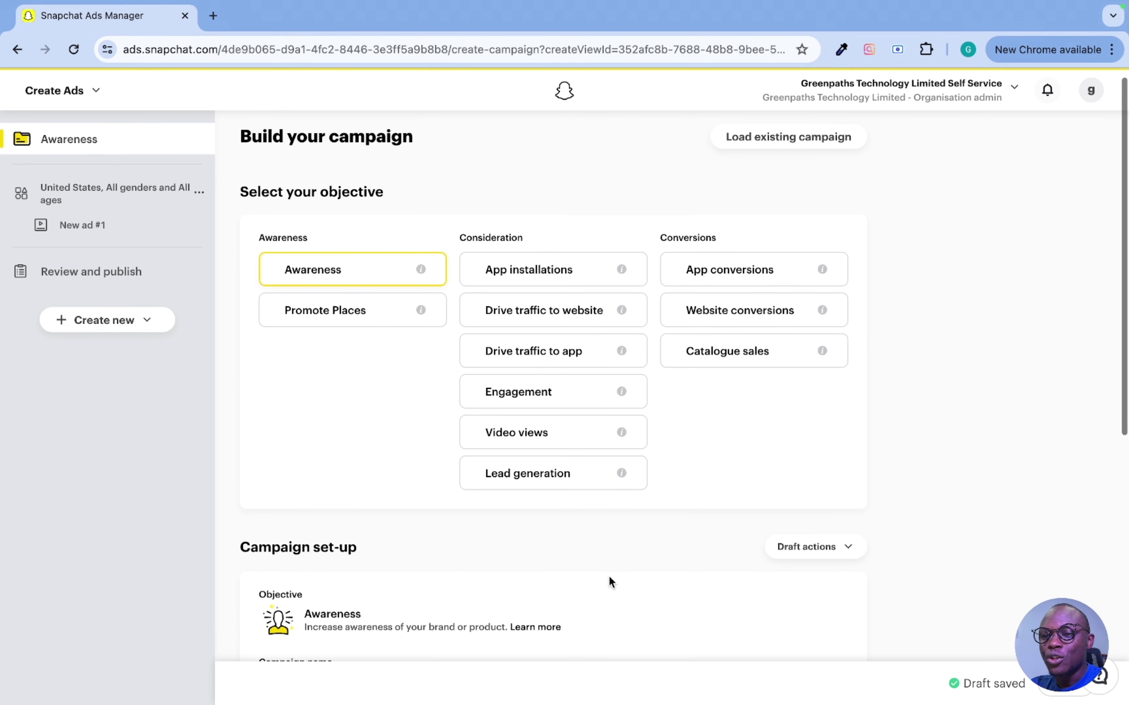
left_click(363, 274)
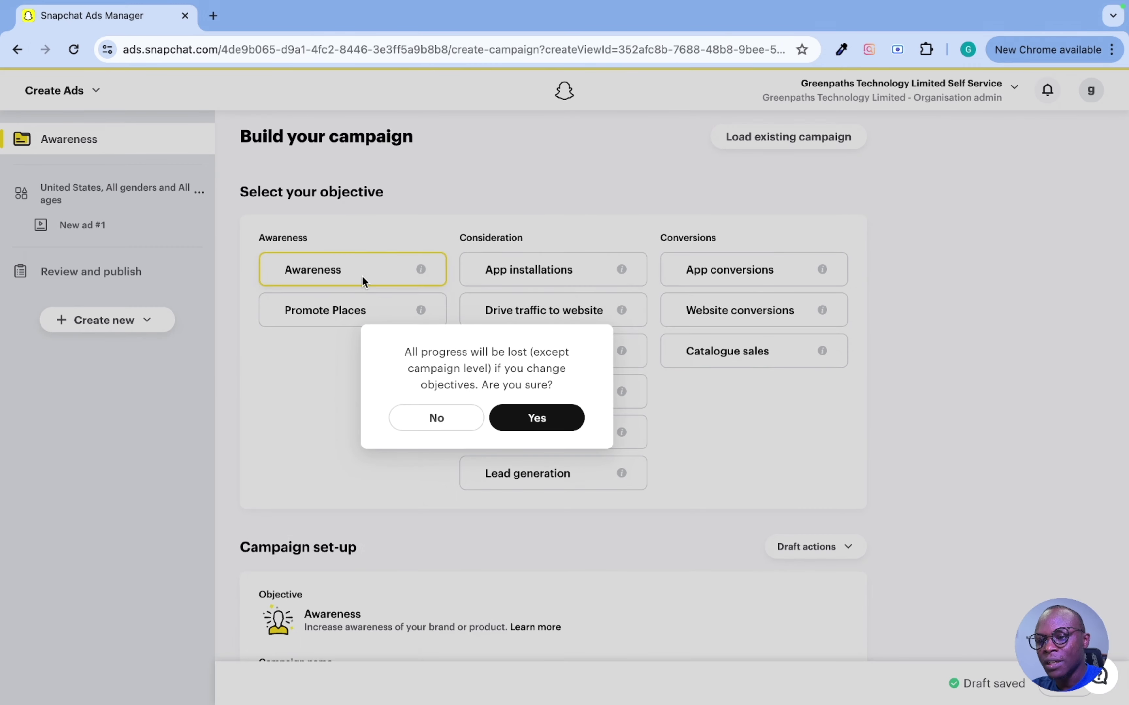
left_click(461, 424)
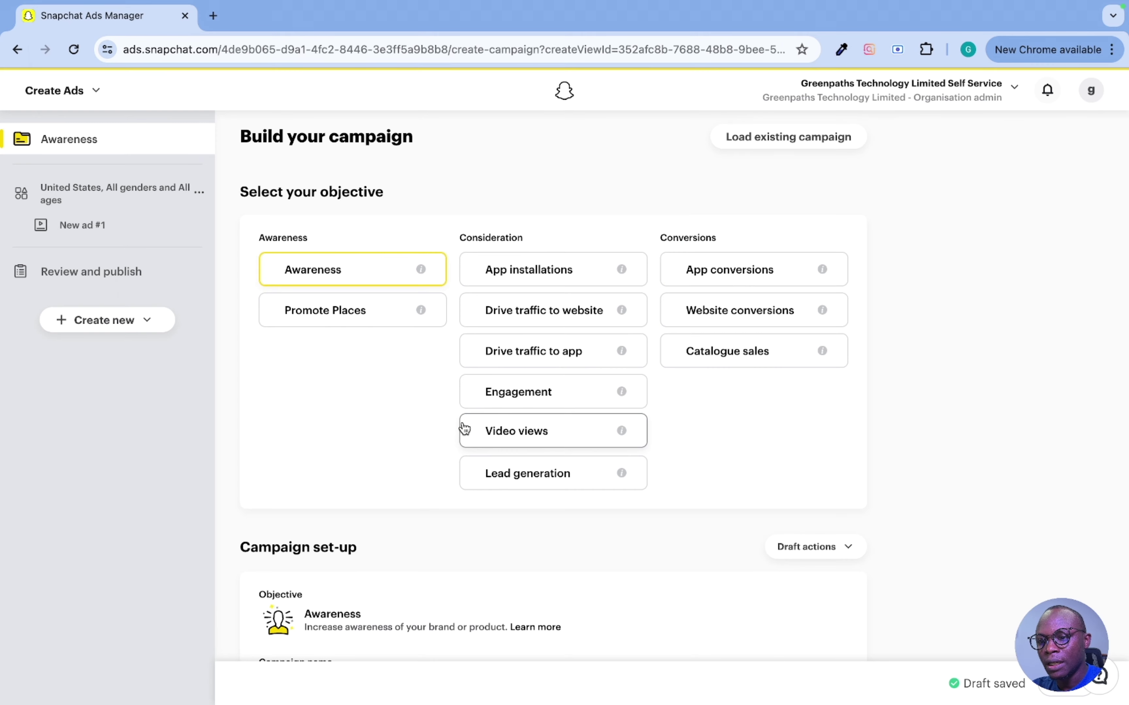
- Try an end date of Jul 13, 2024 for the Awareness campaign and remove the end date again
scroll(462, 422, "down", 5)
scroll(462, 421, "down", 4)
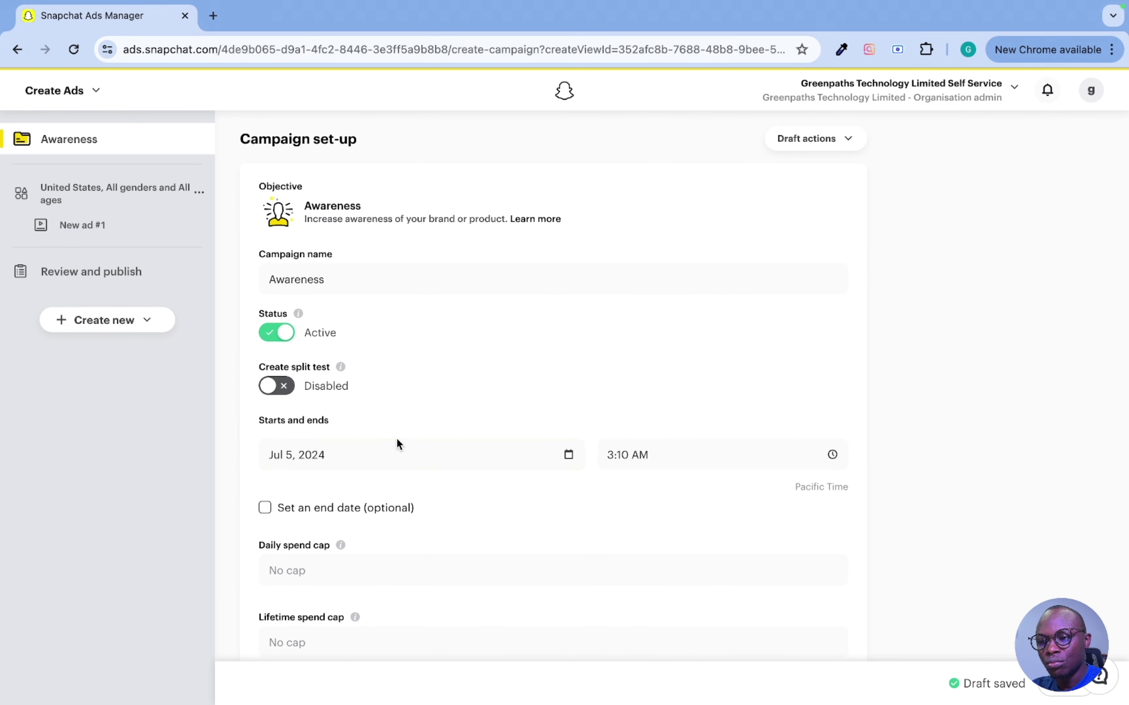
scroll(397, 438, "down", 2)
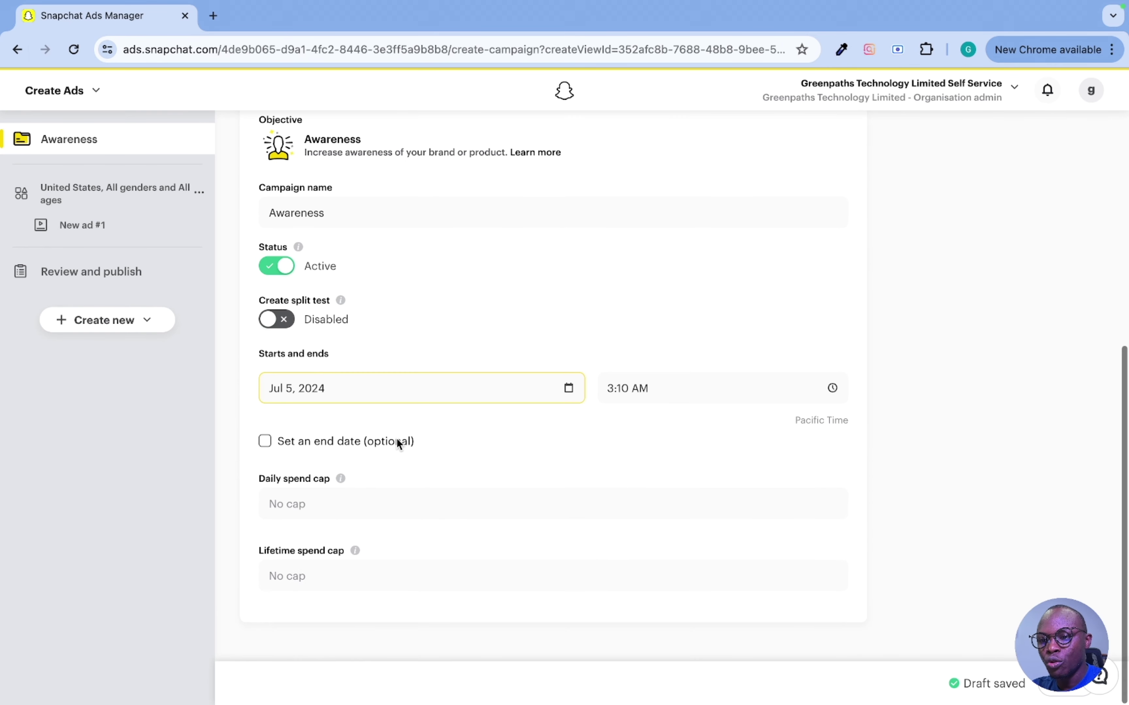
left_click(266, 442)
left_click(447, 467)
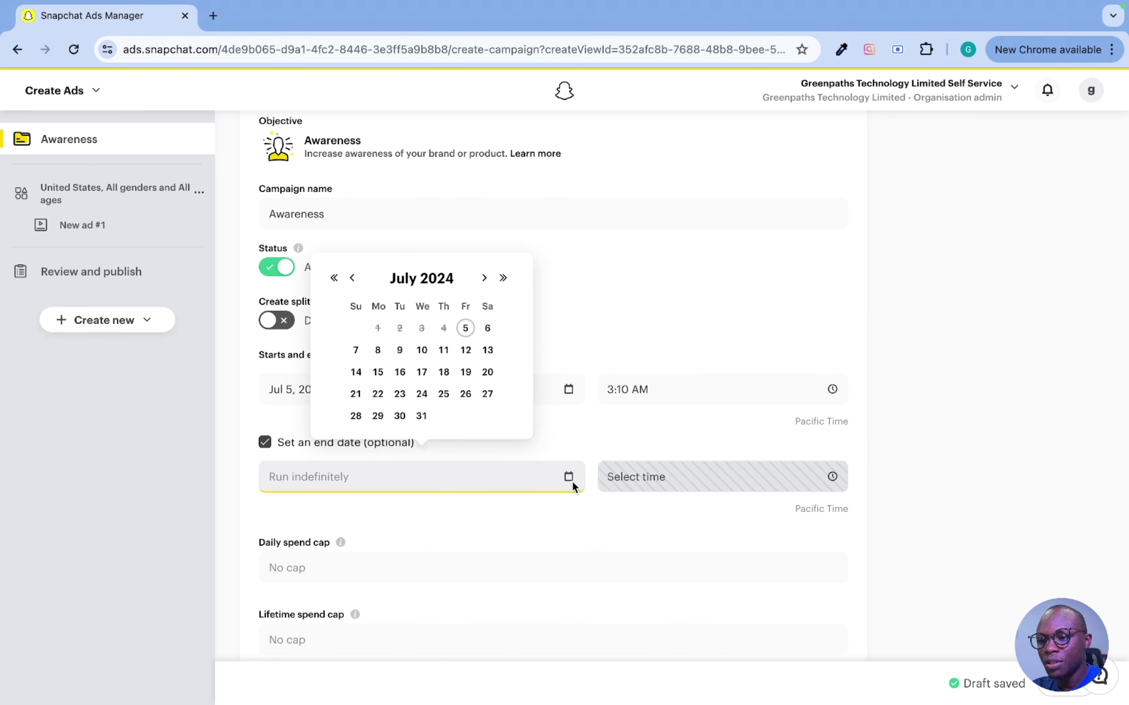
left_click(488, 355)
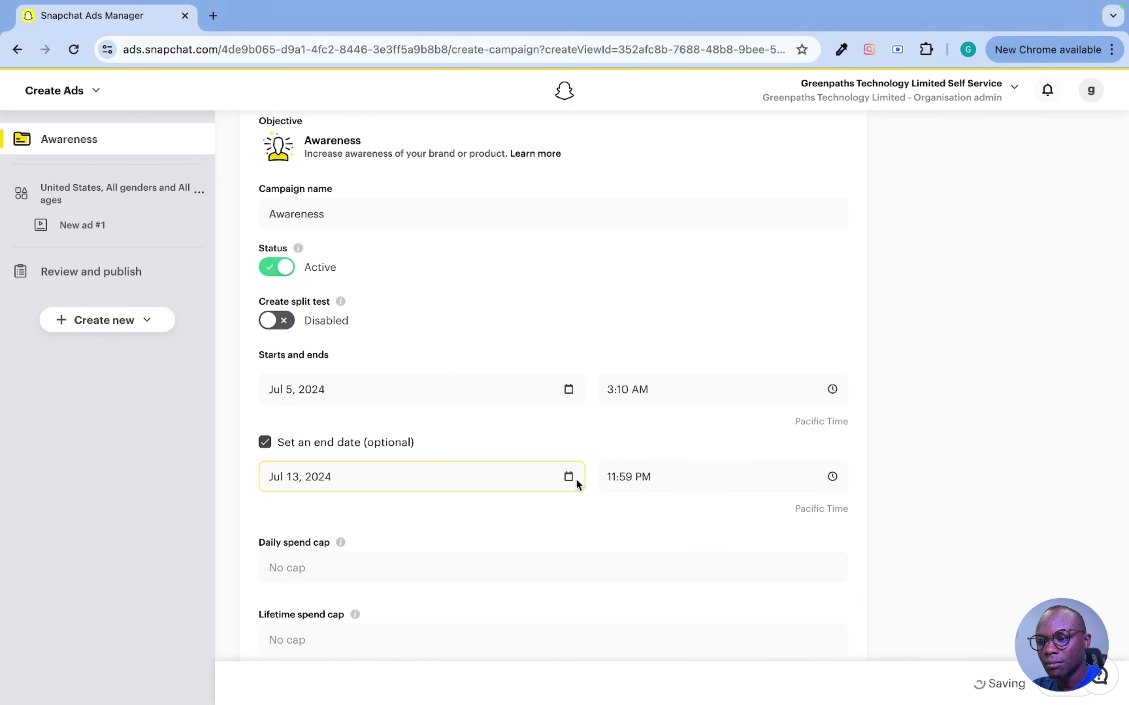
left_click(264, 446)
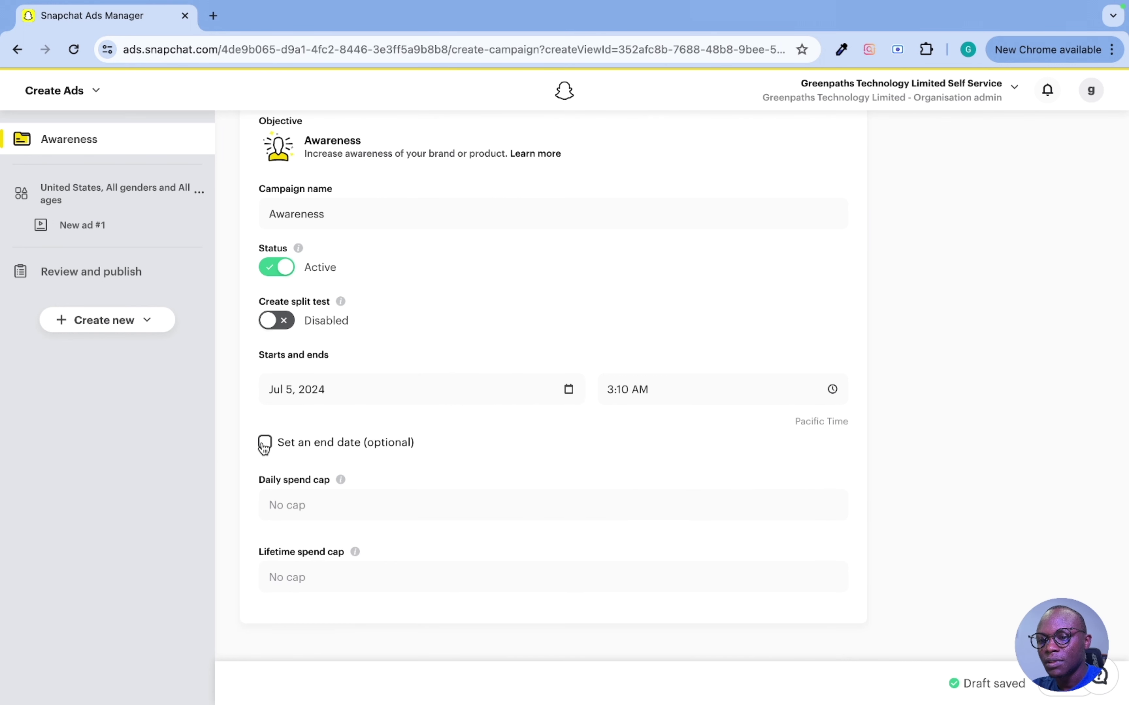
- Enable an end date for the Awareness campaign and set it to Jul 13, 2024
left_click(264, 446)
left_click(573, 481)
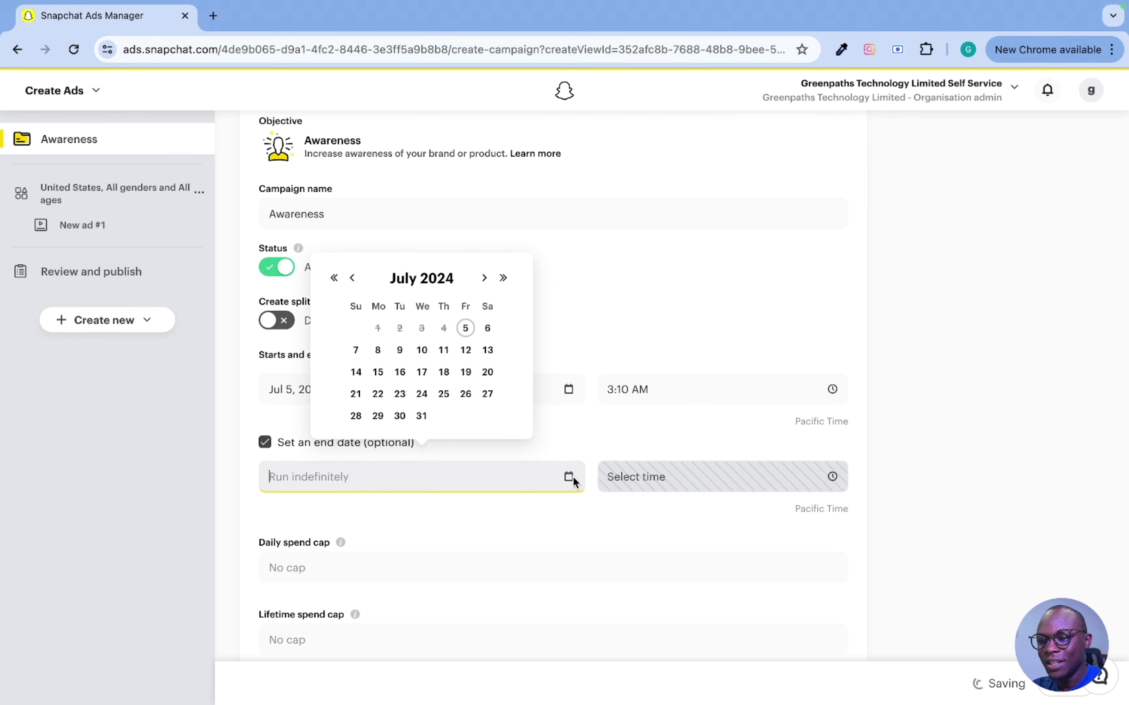
left_click(487, 350)
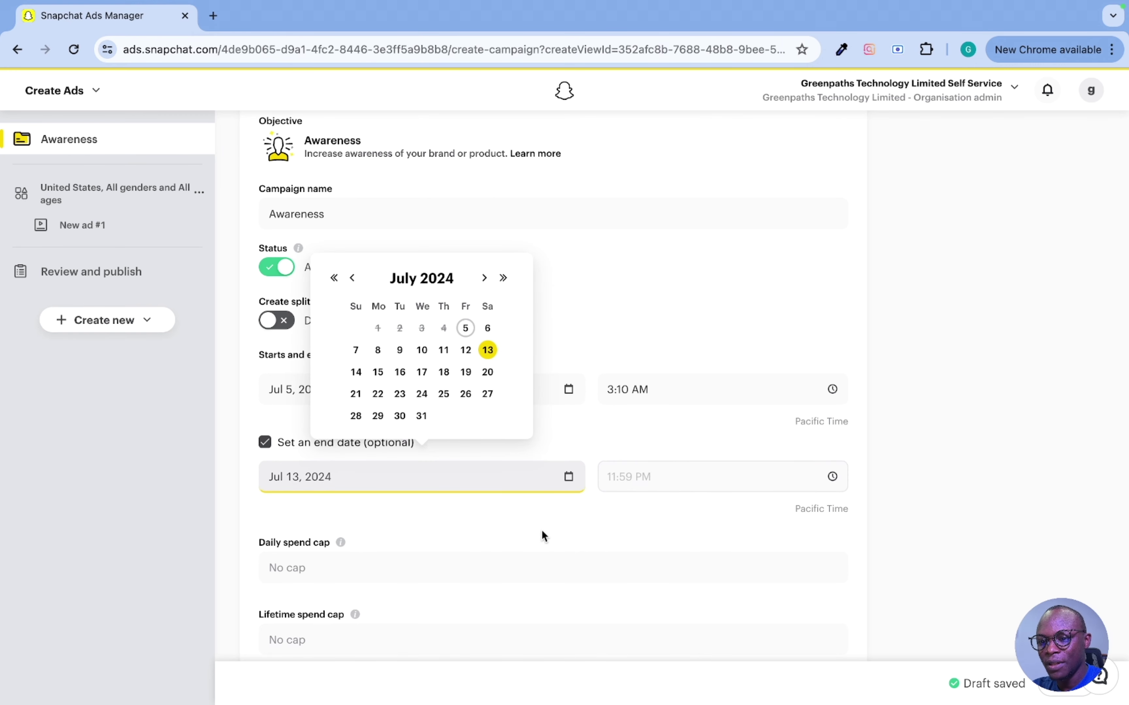
- Try a daily spend cap of 10 for the campaign and clear it again
scroll(541, 531, "down", 2)
left_click(528, 504)
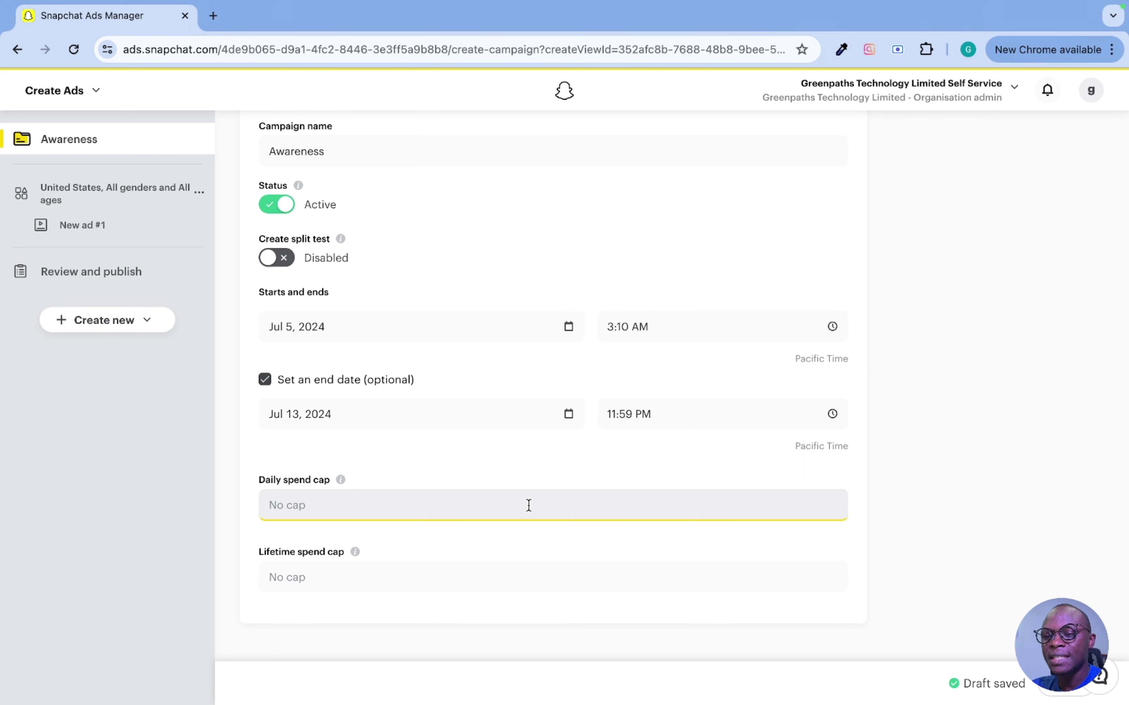
type("10")
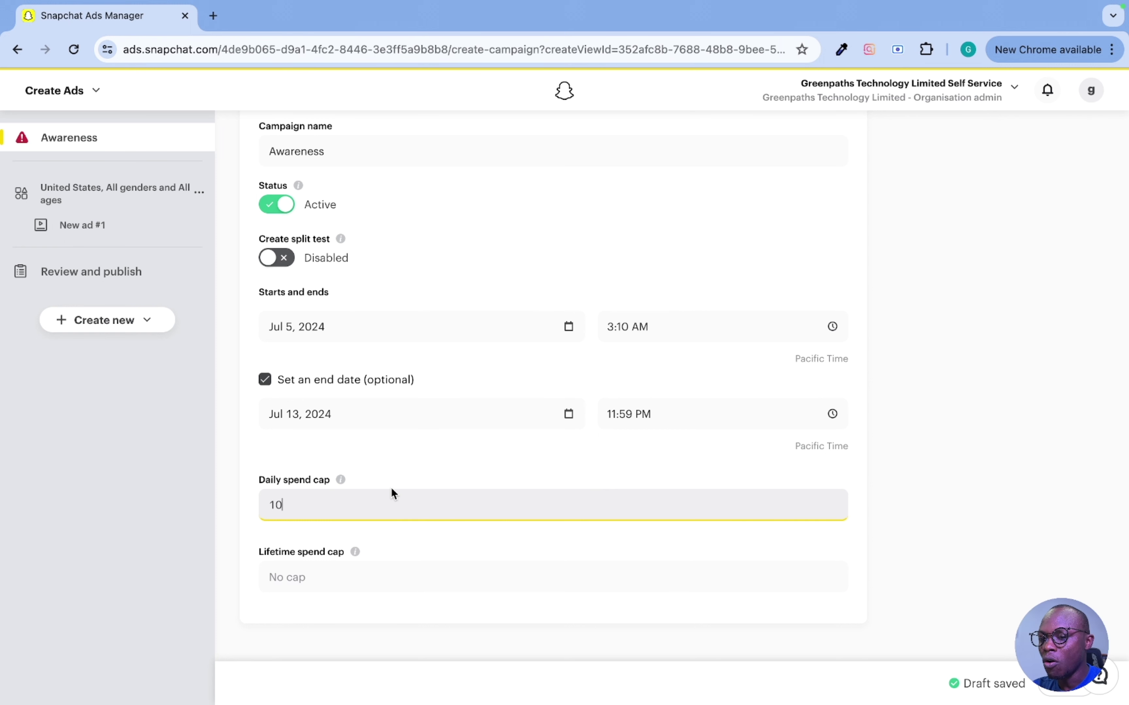
double_click(395, 502)
key("BackSpace")
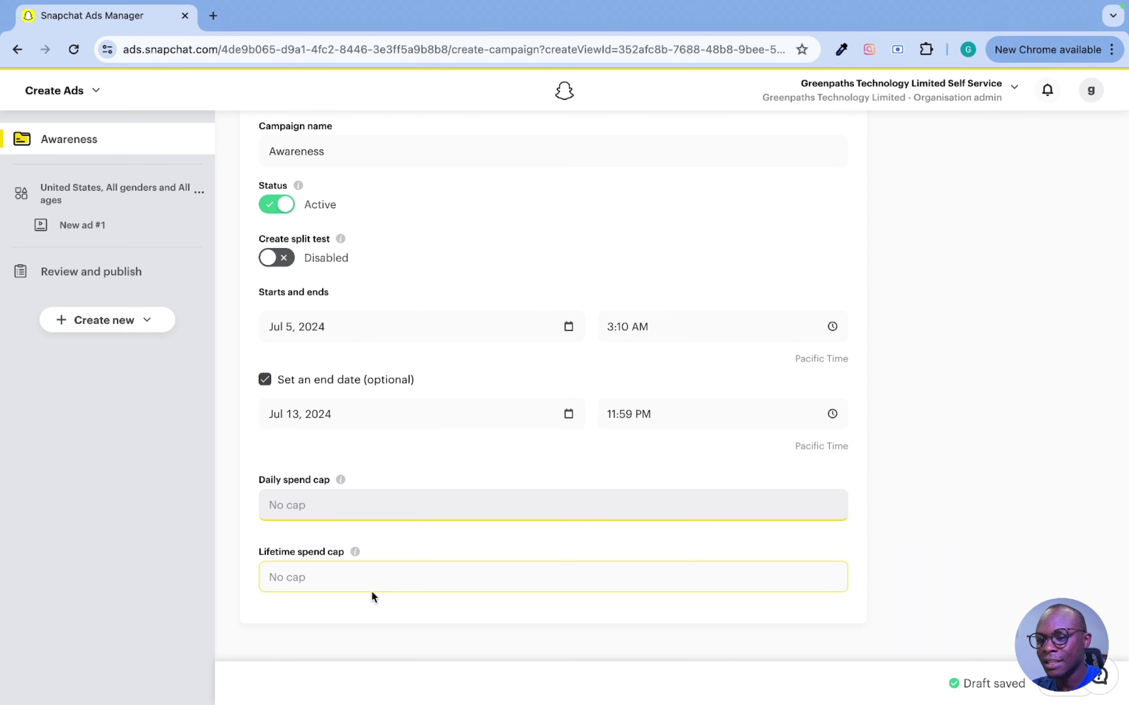
- Set the campaign's lifetime spend cap to 100 and continue to the ad set
left_click(369, 588)
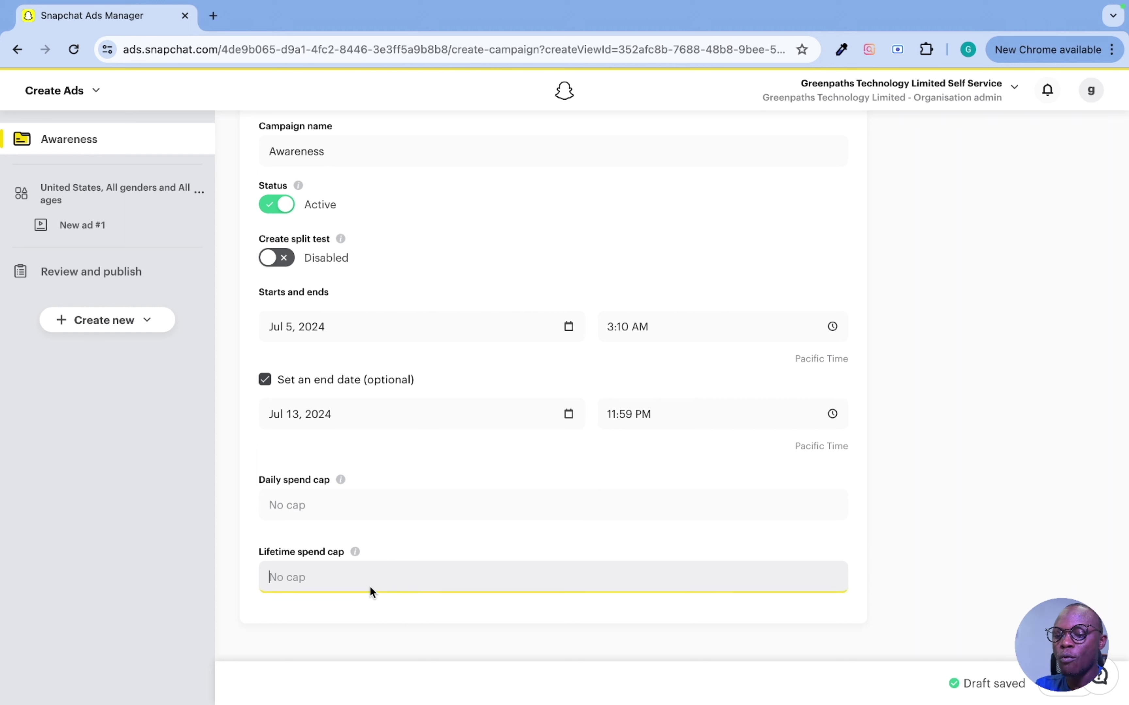
type("100")
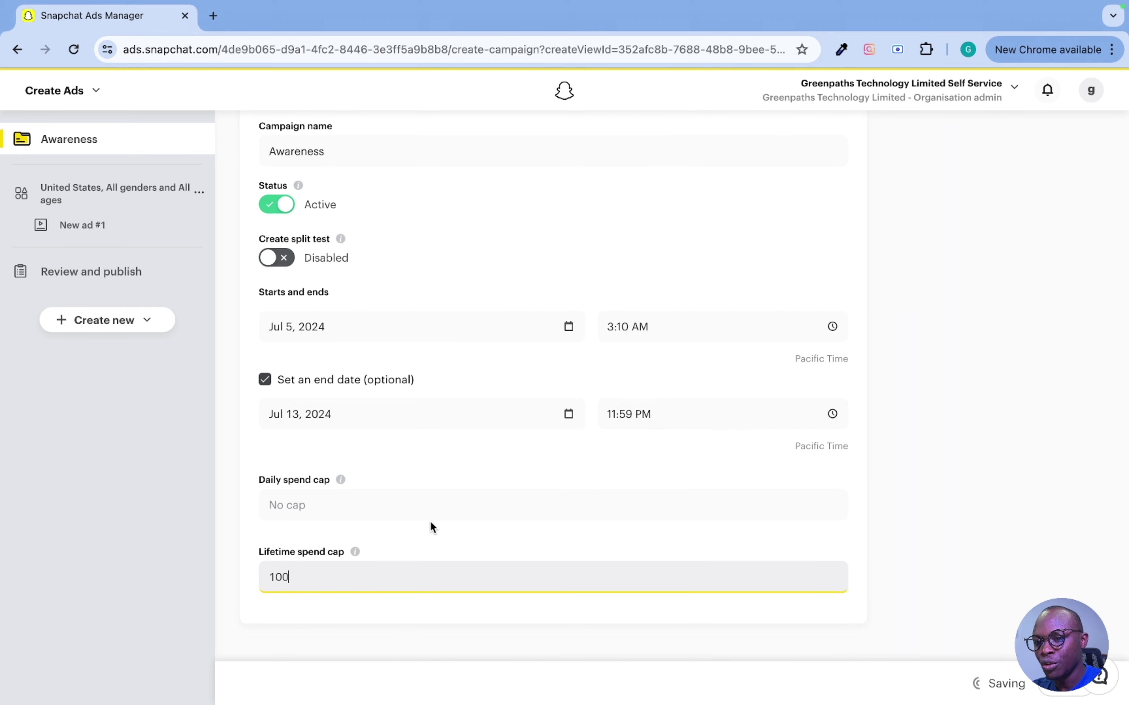
left_click(1061, 695)
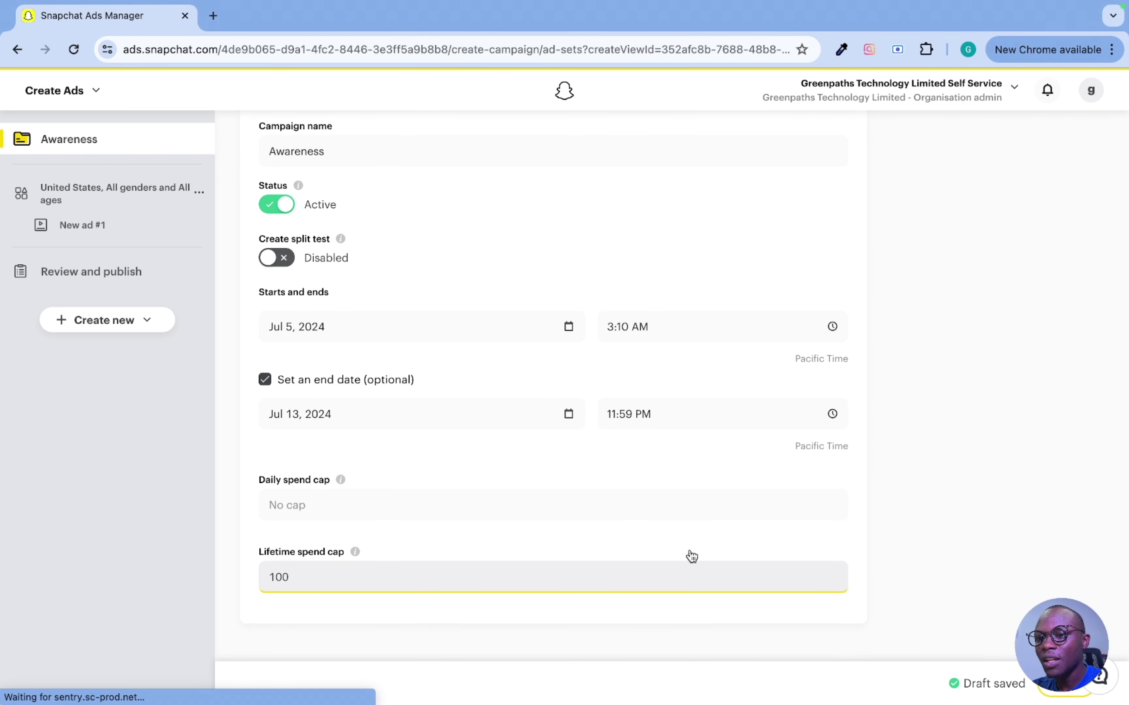
- Rename the ad set as Test class
scroll(631, 500, "down", 3)
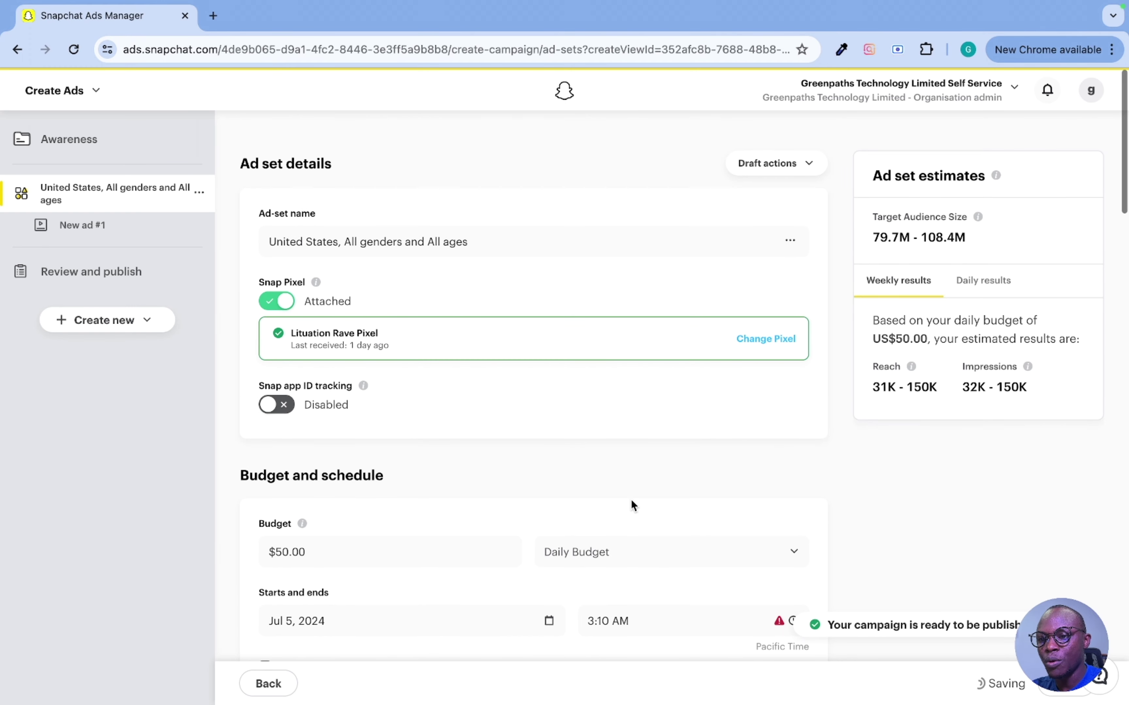
scroll(631, 499, "down", 10)
scroll(632, 499, "down", 5)
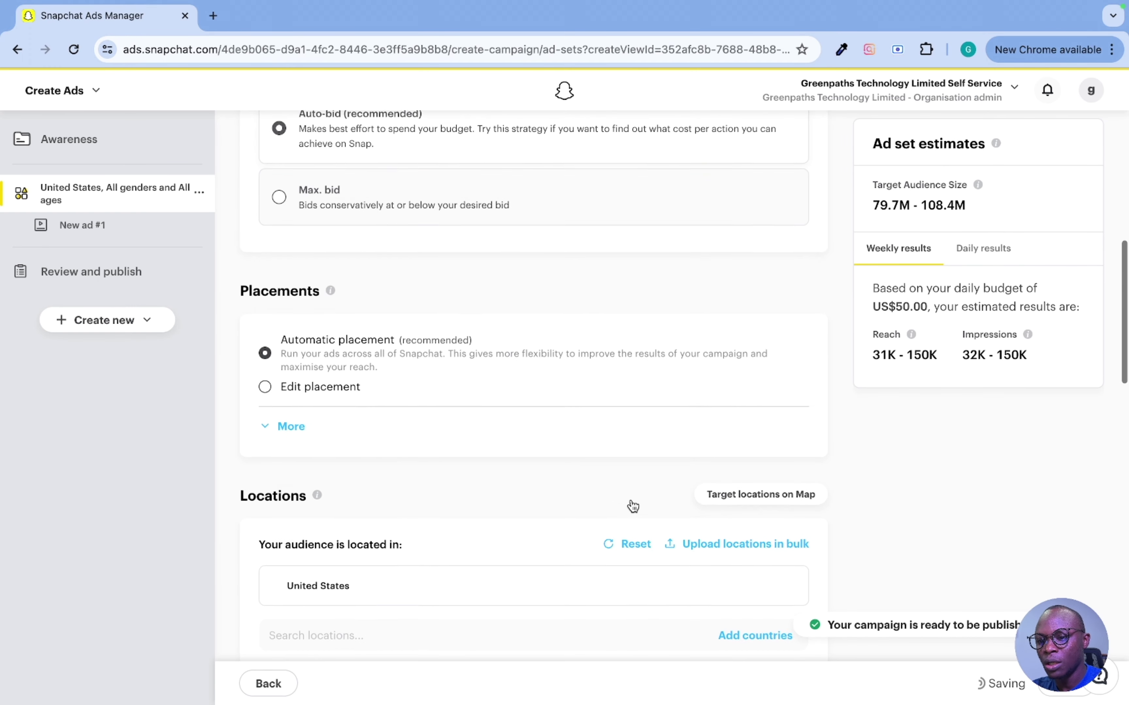
scroll(633, 506, "up", 6)
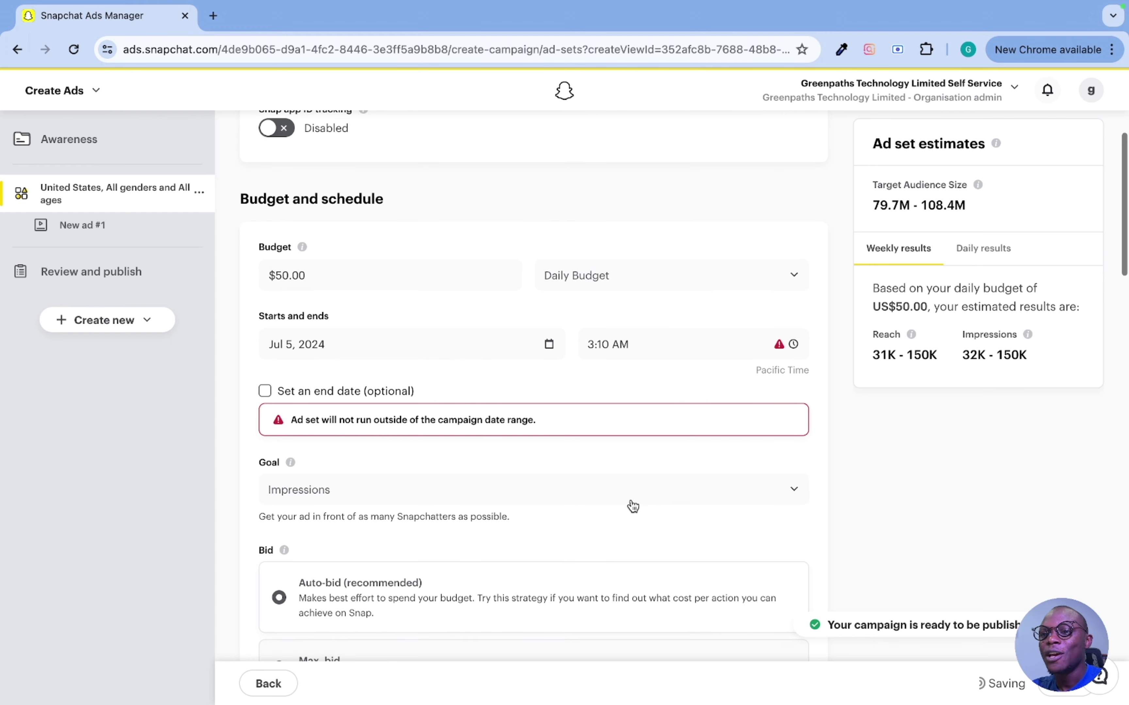
scroll(633, 506, "up", 6)
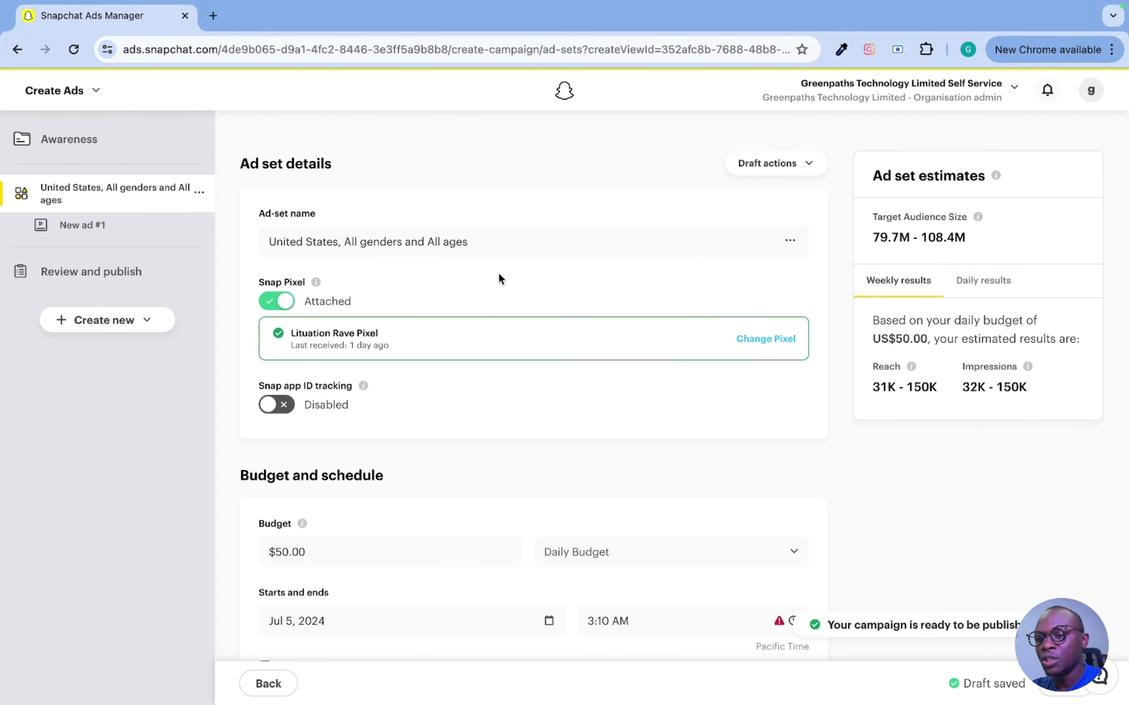
left_click(495, 246)
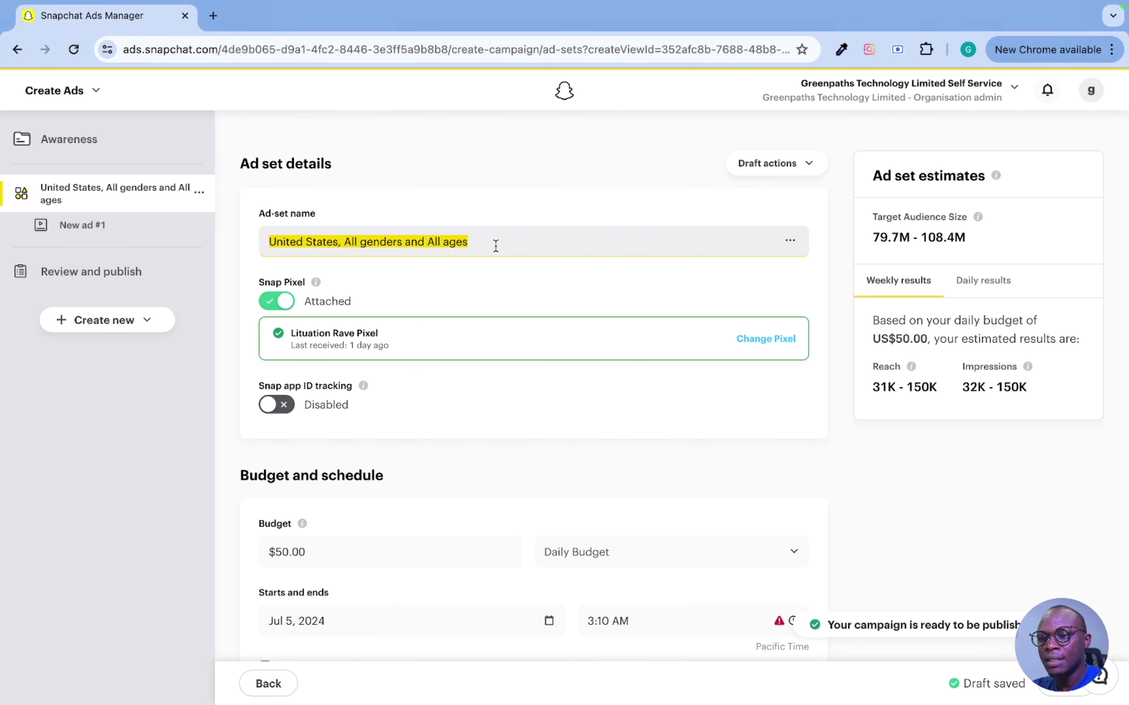
left_click(468, 242)
type("t")
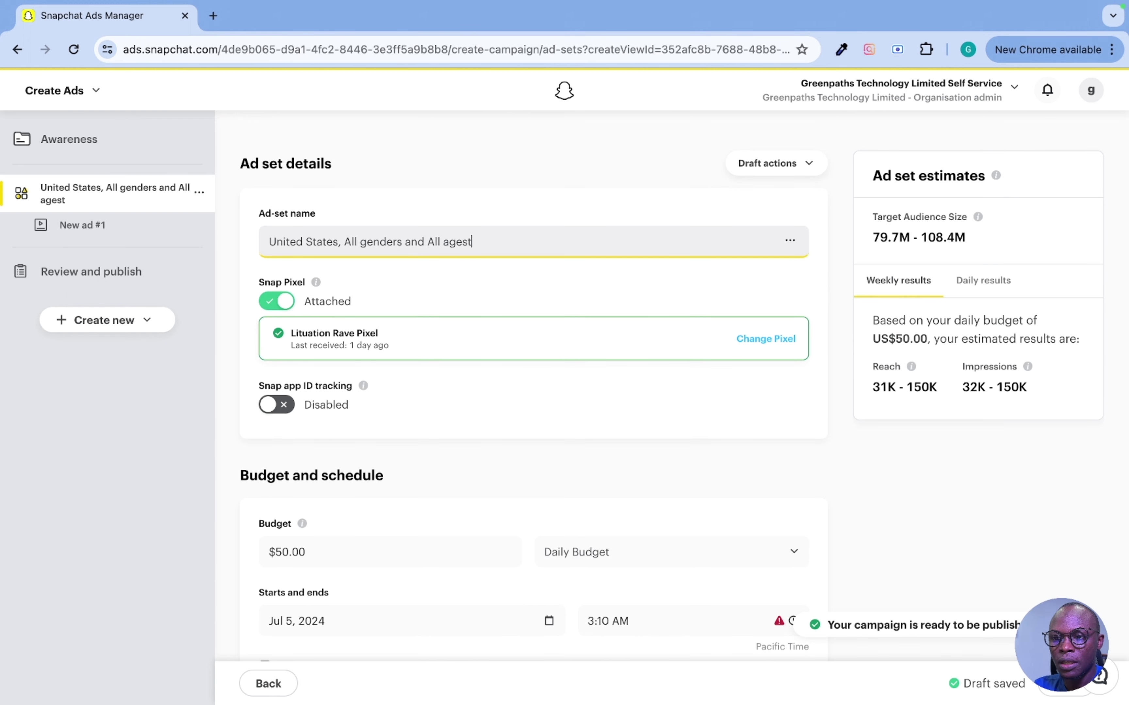
type("es")
key("ctrl+a")
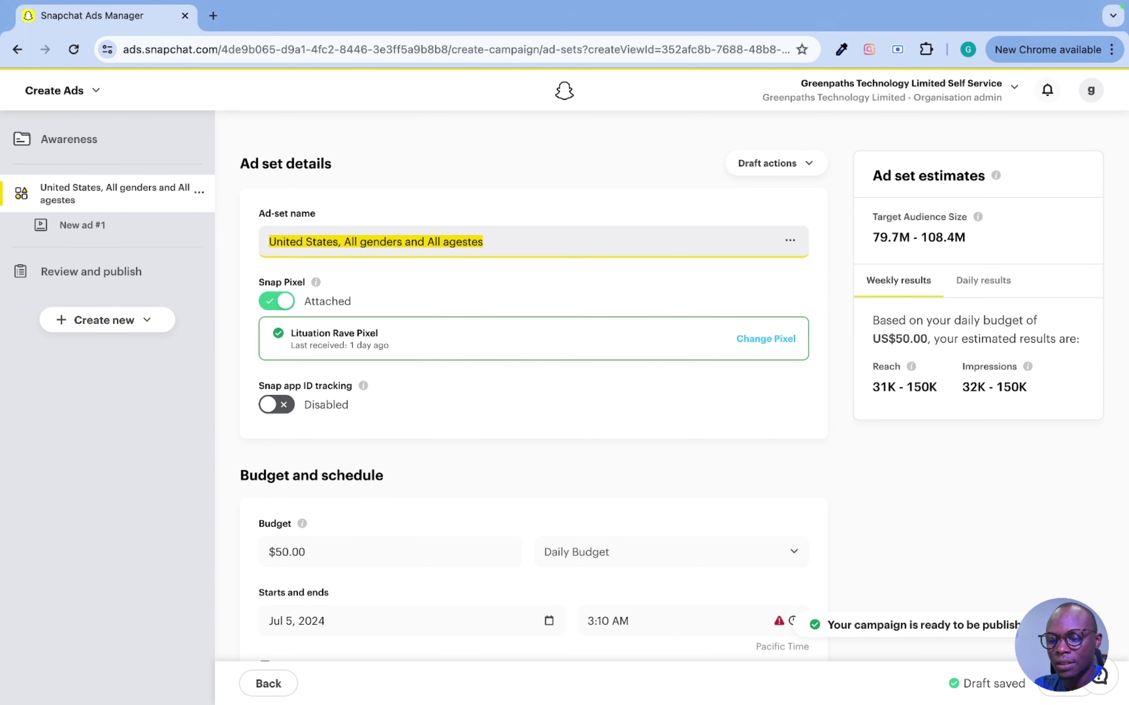
type("Te")
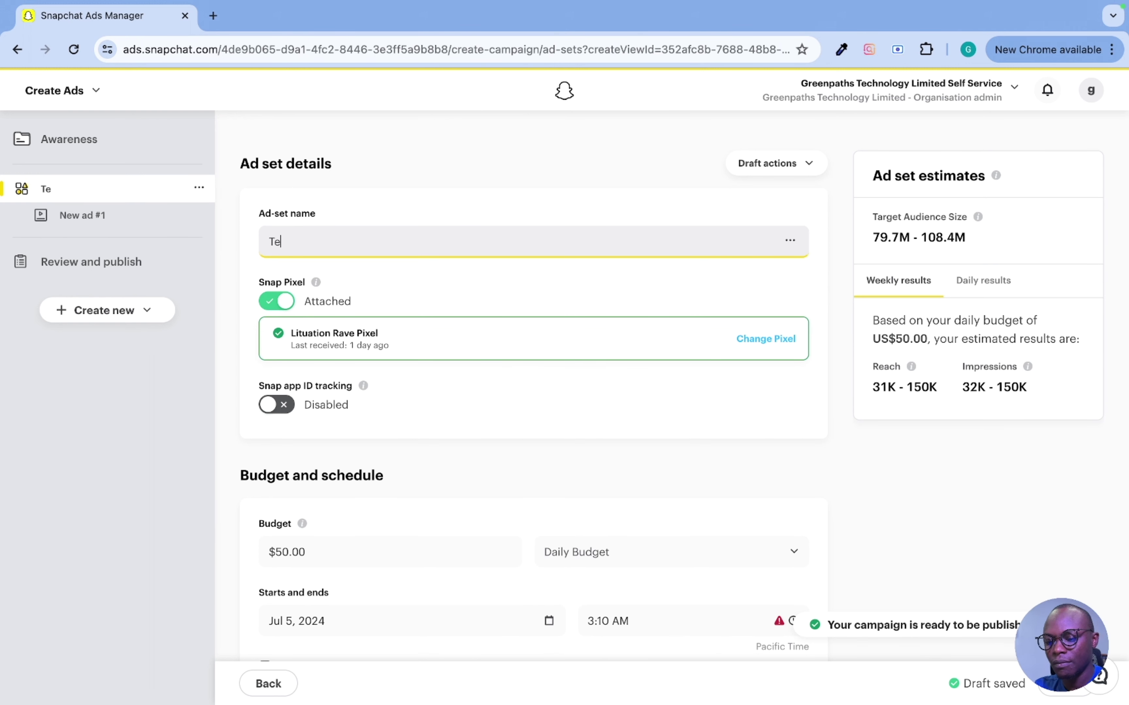
type("st c")
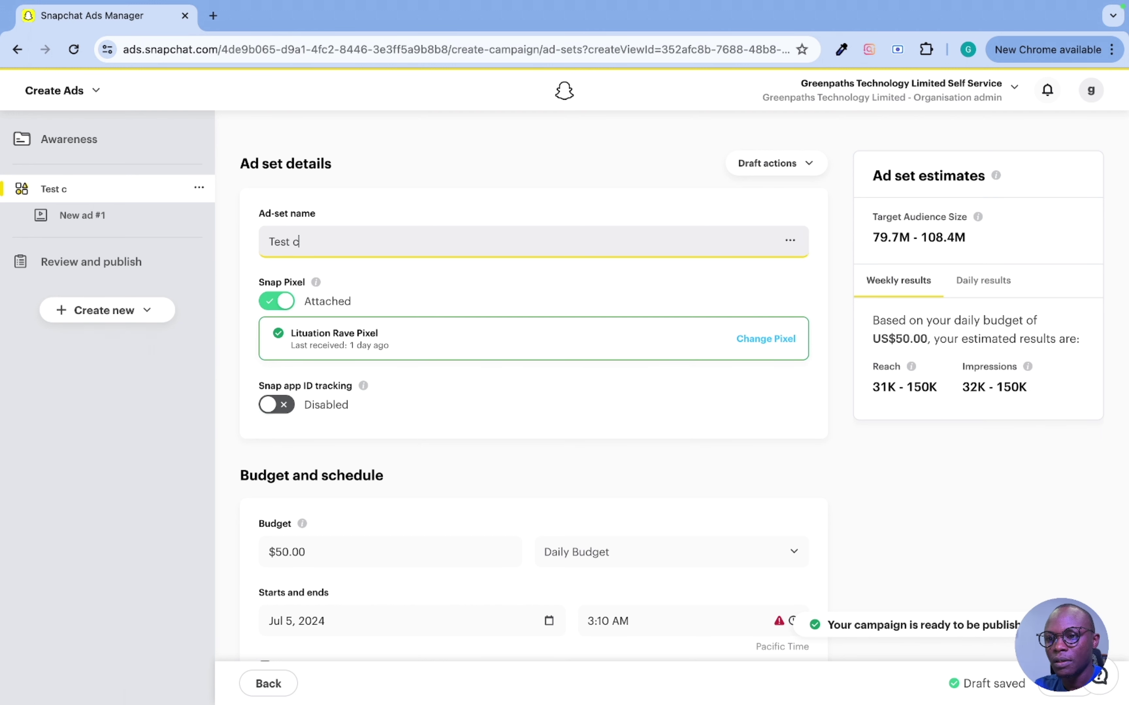
type("lass")
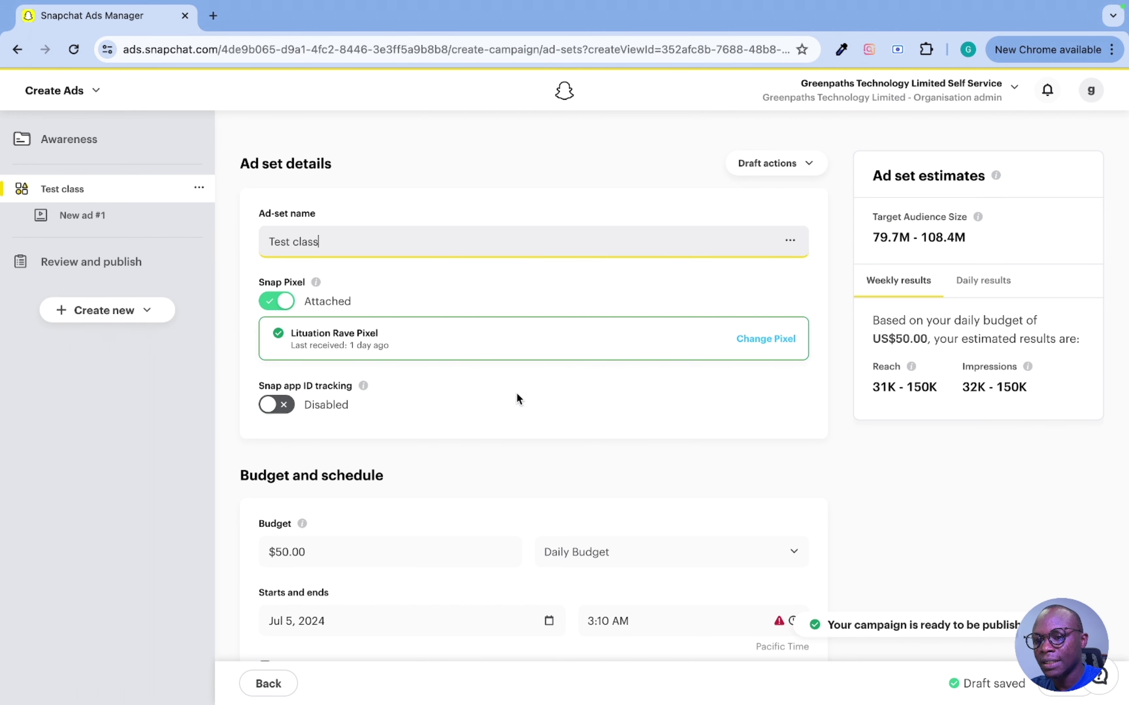
- Change the ad set's budget type to Lifetime budget and set the amount to $100
scroll(522, 376, "down", 3)
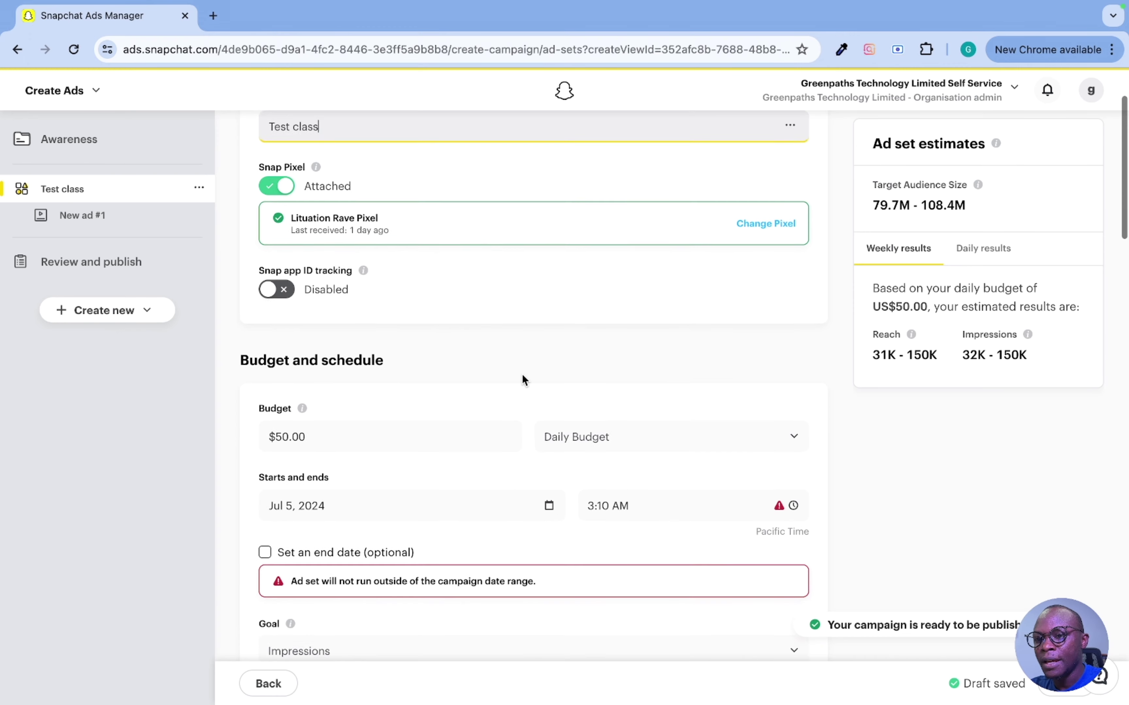
scroll(522, 379, "down", 1)
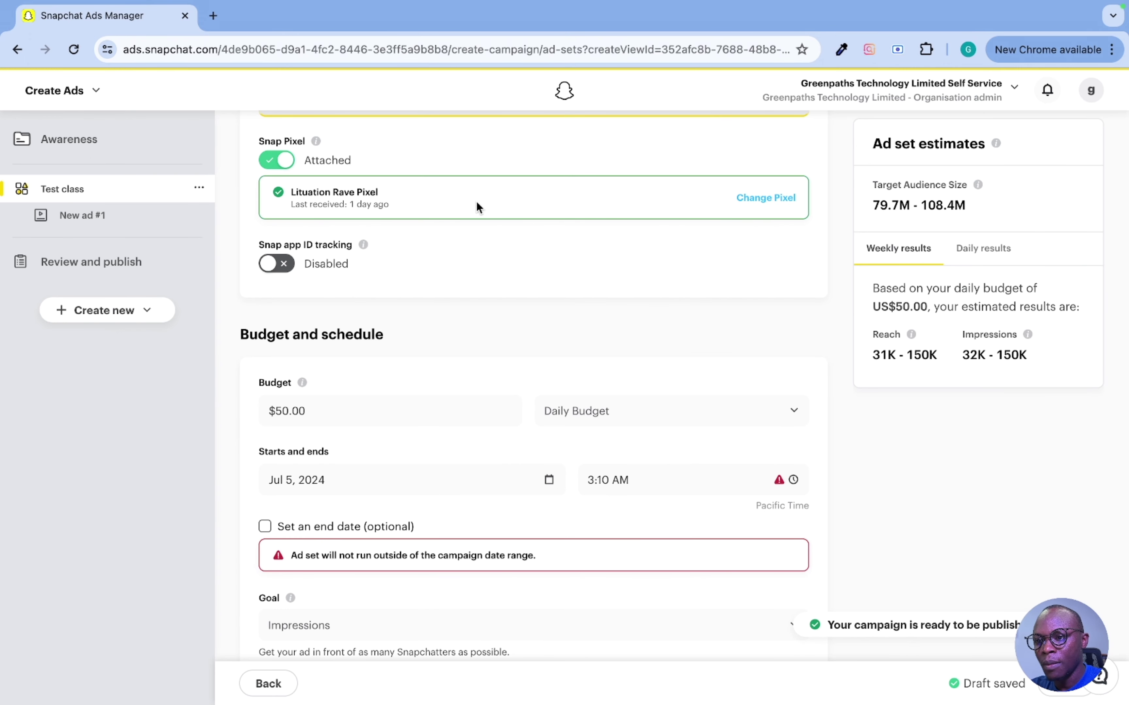
scroll(500, 215, "down", 5)
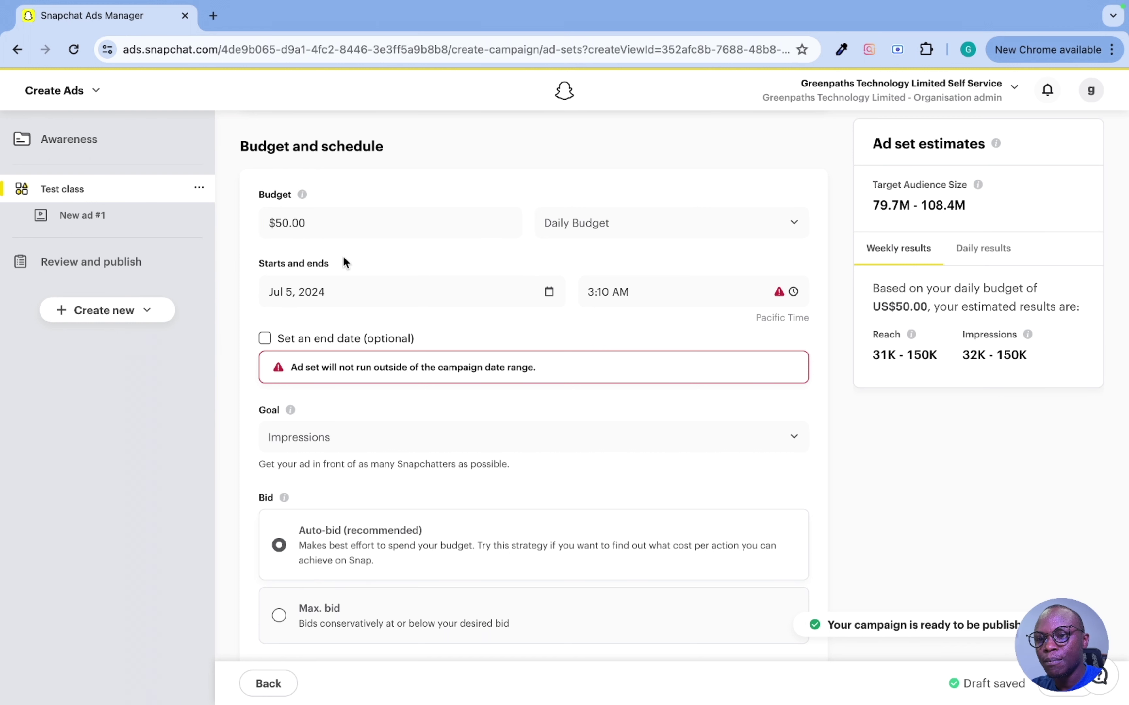
left_click(618, 226)
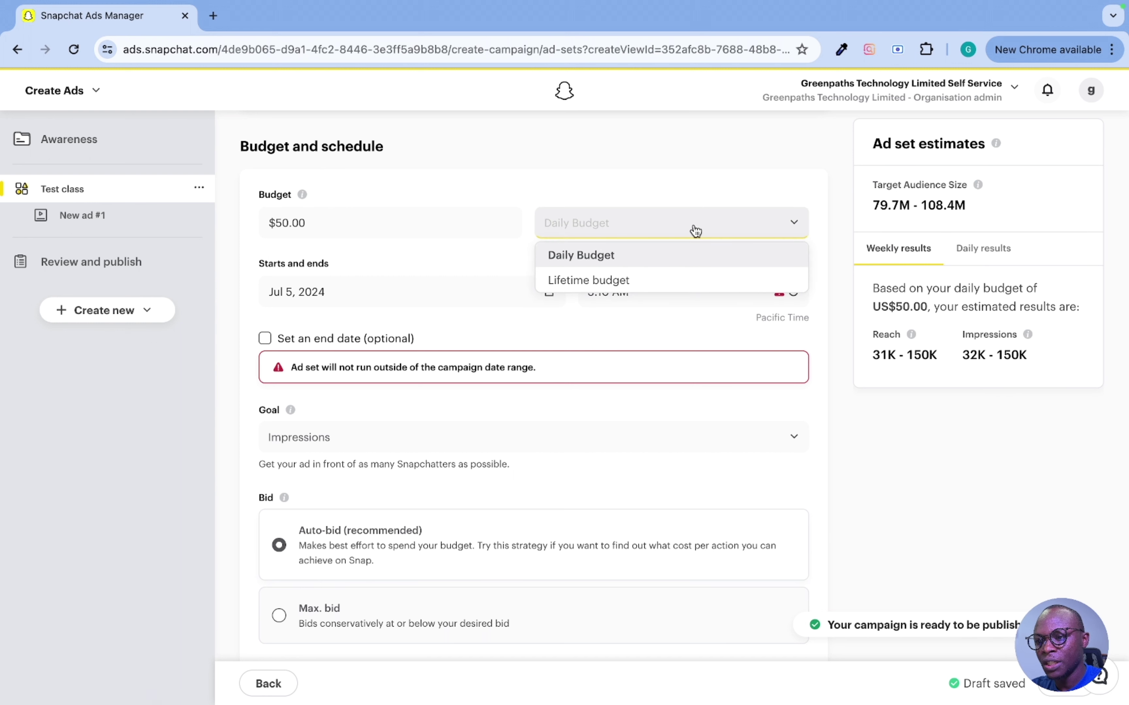
left_click(625, 281)
left_click(446, 222)
type("1")
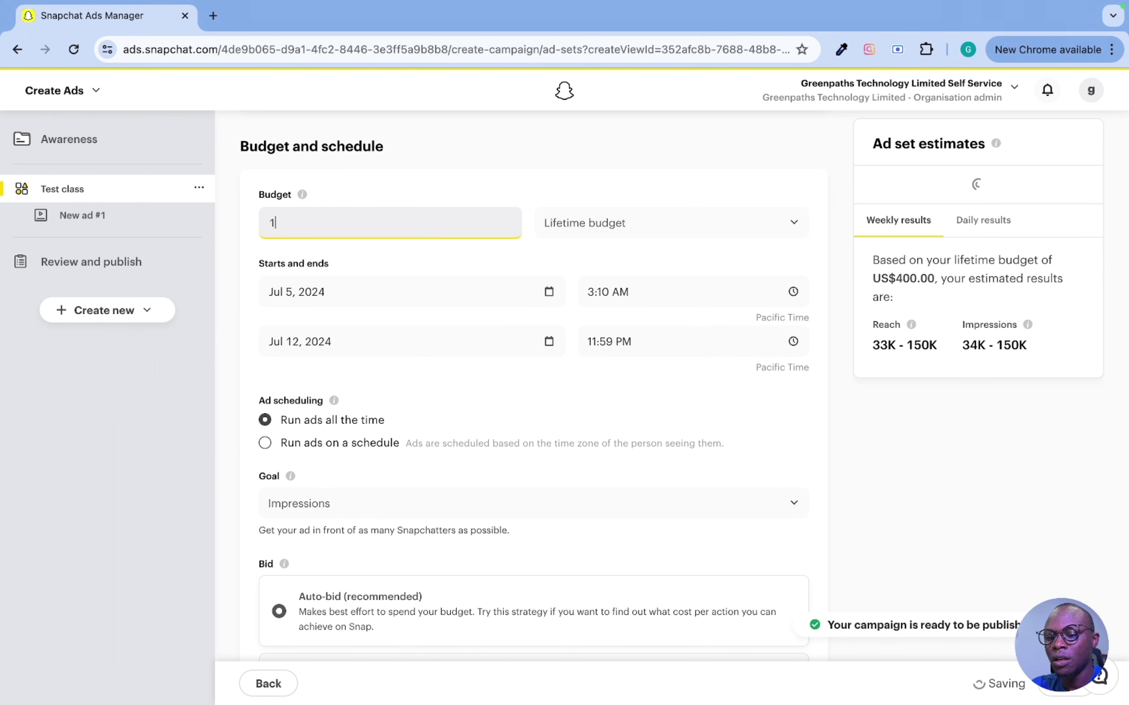
type("00")
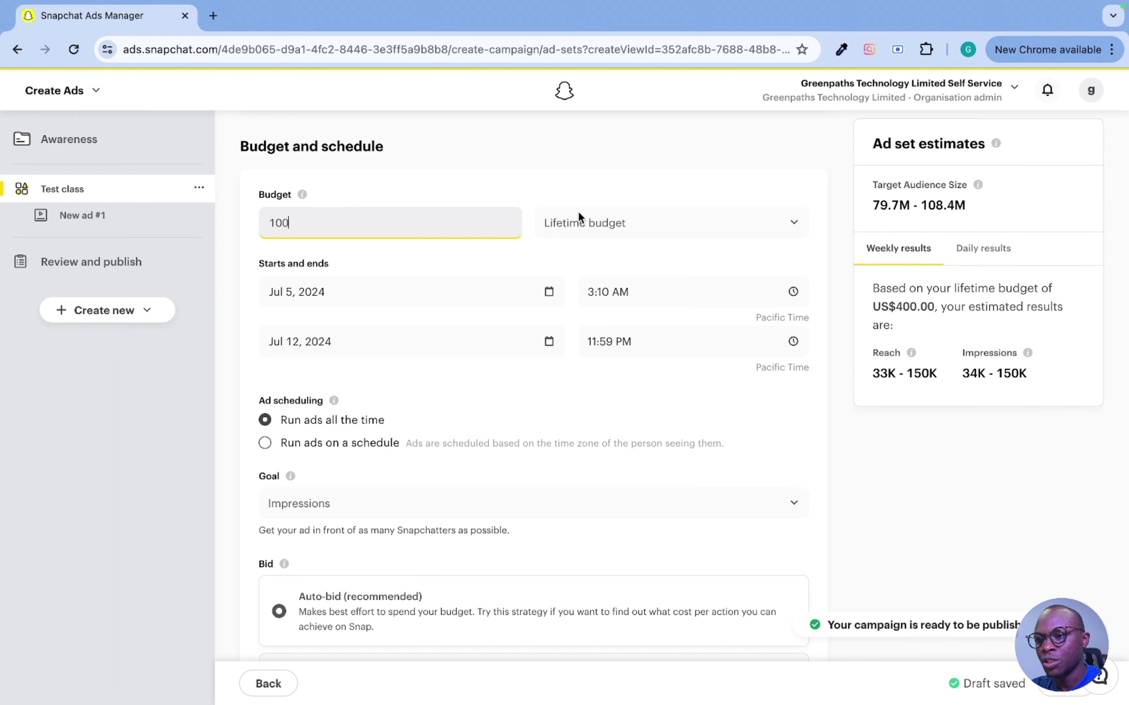
key("Tab")
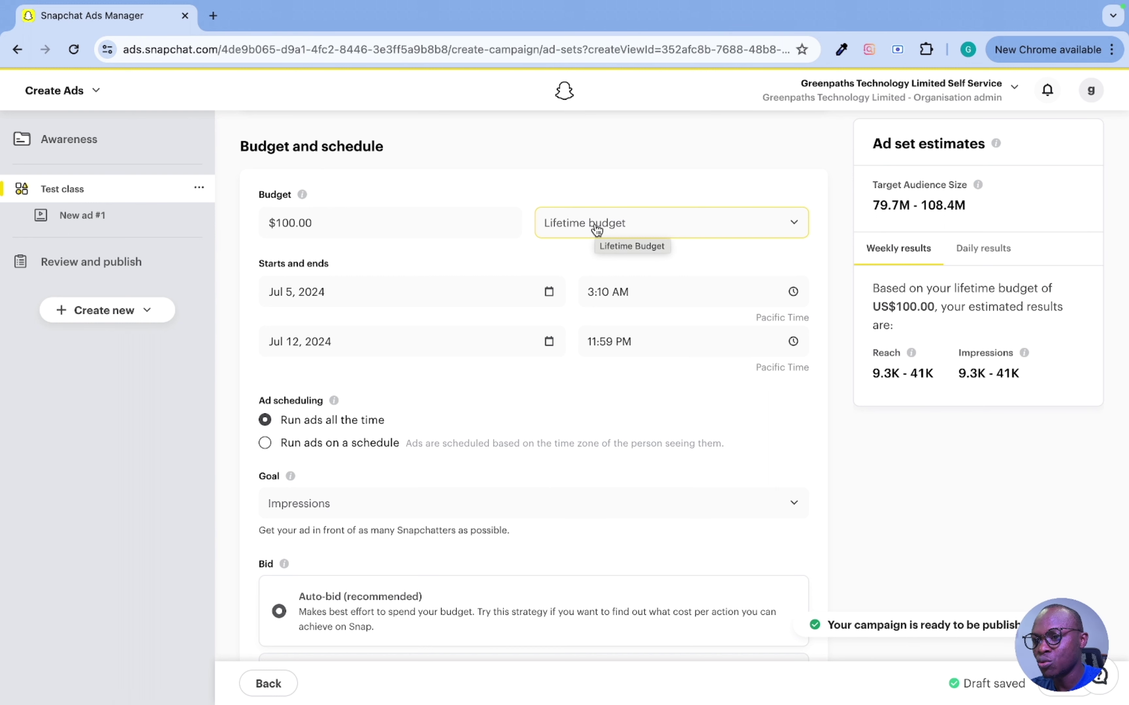
- Switch the ad set's budget type to Daily Budget and back to Lifetime budget
left_click(597, 229)
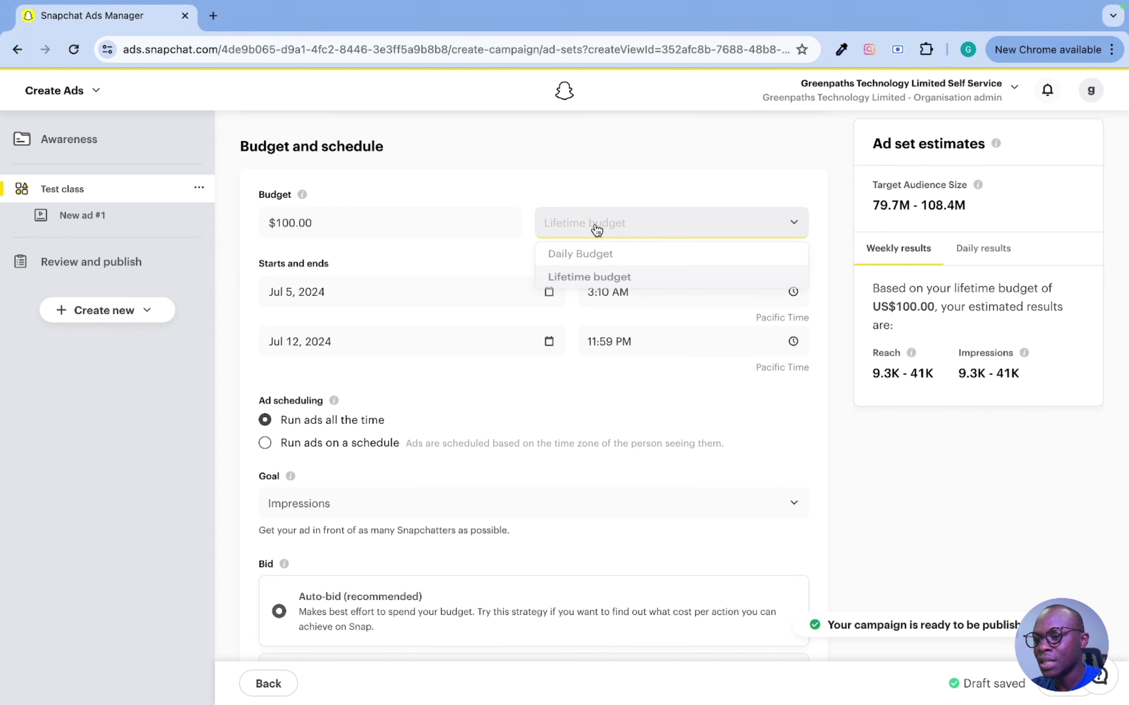
left_click(616, 265)
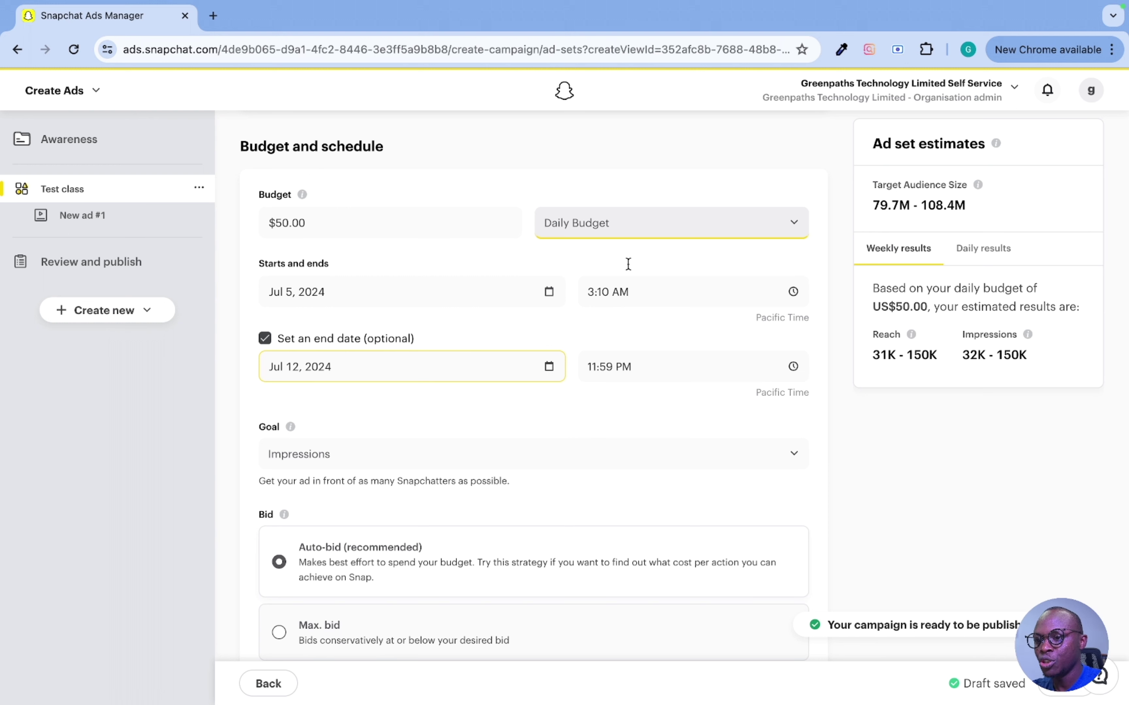
left_click(635, 225)
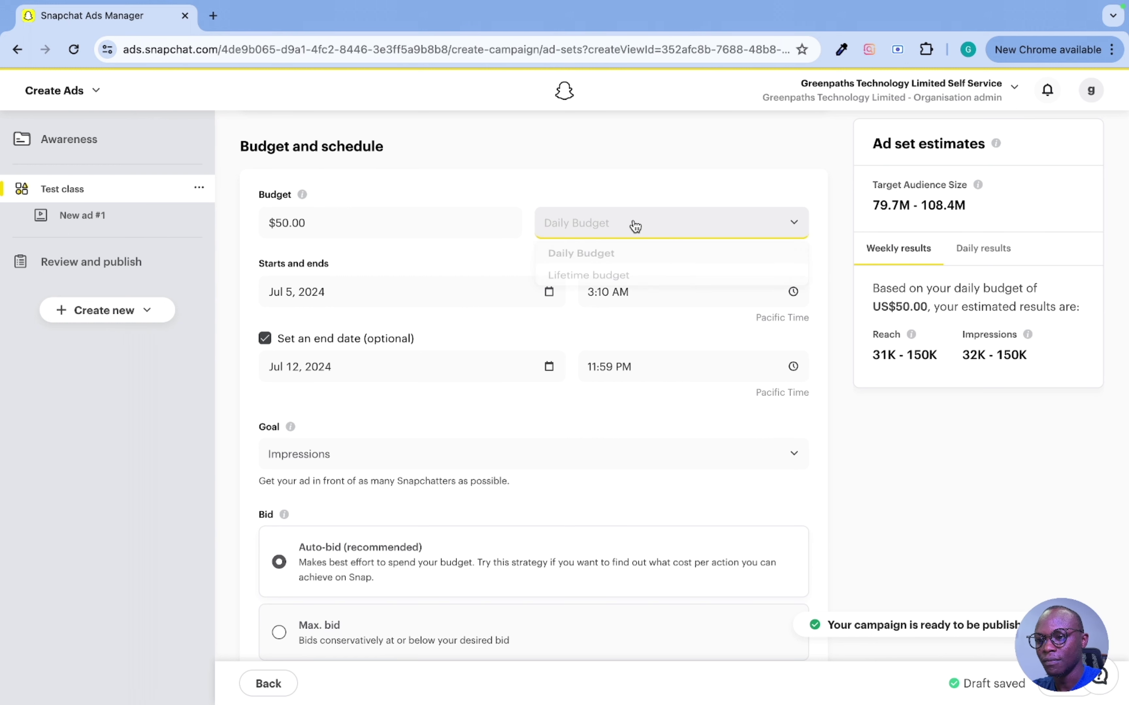
left_click(632, 281)
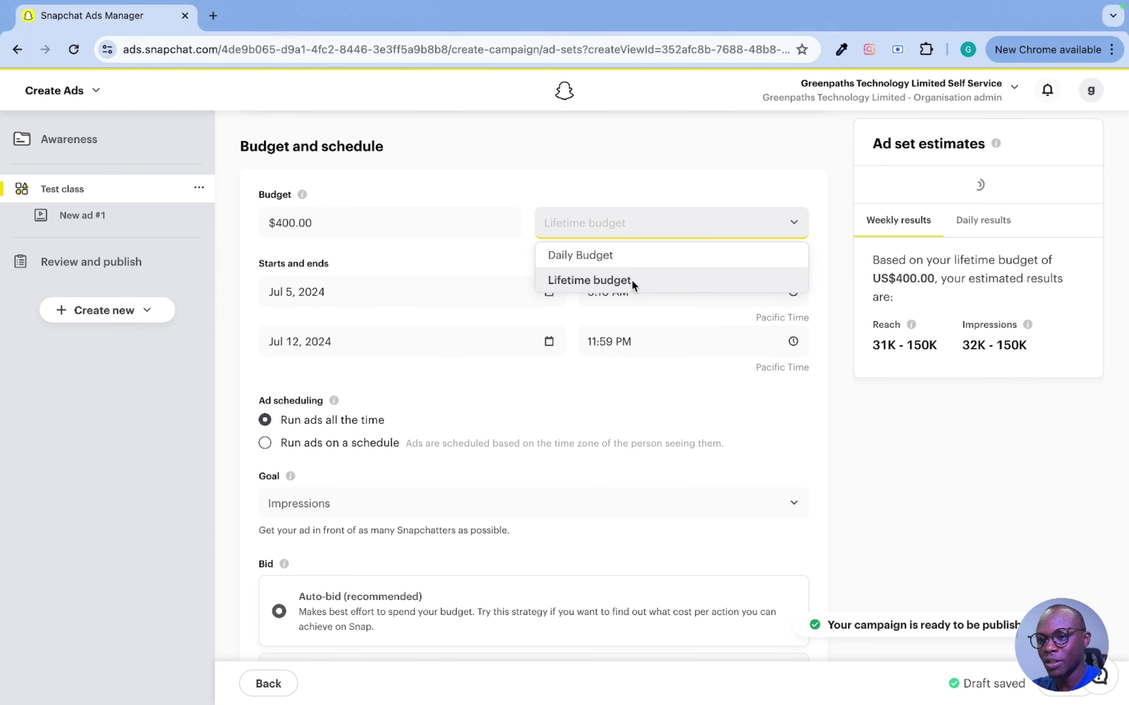
- Set the ad set's lifetime budget to $100
left_click(323, 221)
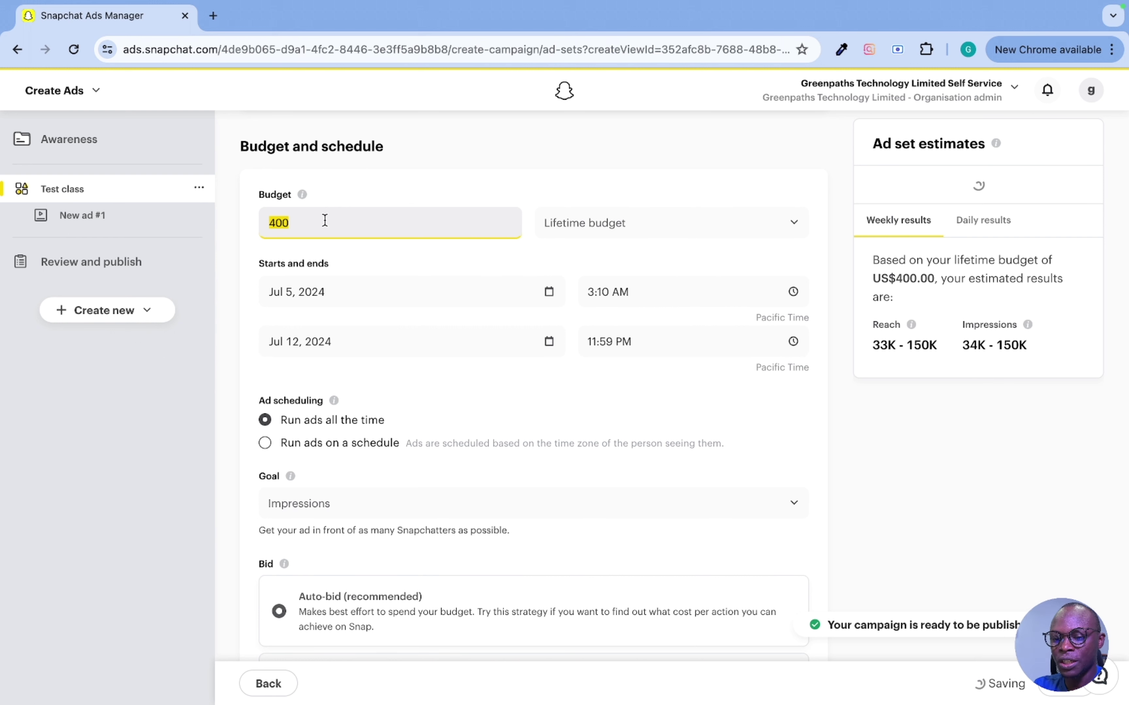
type("1000")
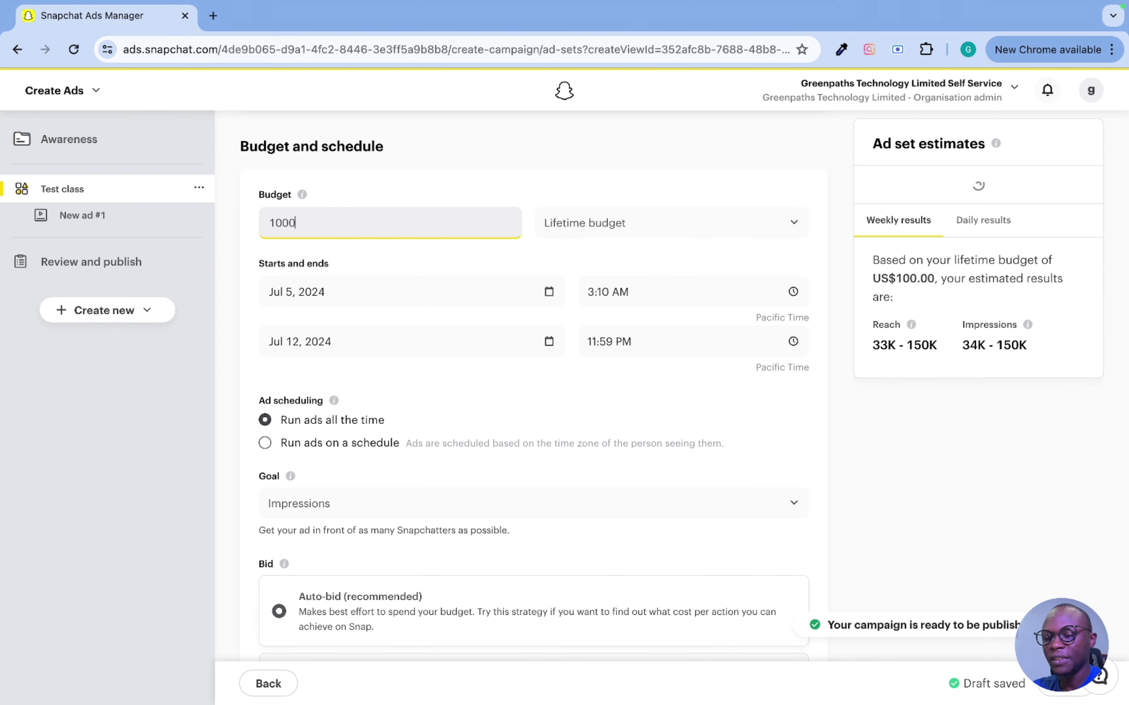
key("BackSpace")
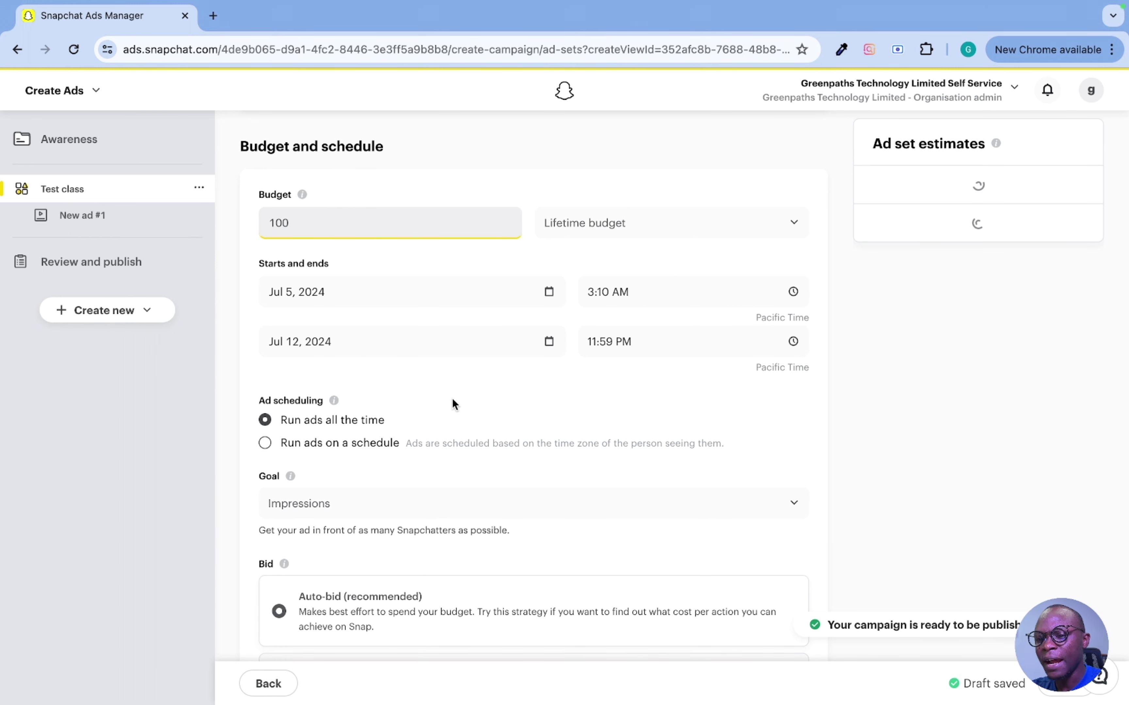
- Try running the ads on a schedule, and switch ad scheduling back to running all the time
scroll(452, 399, "down", 3)
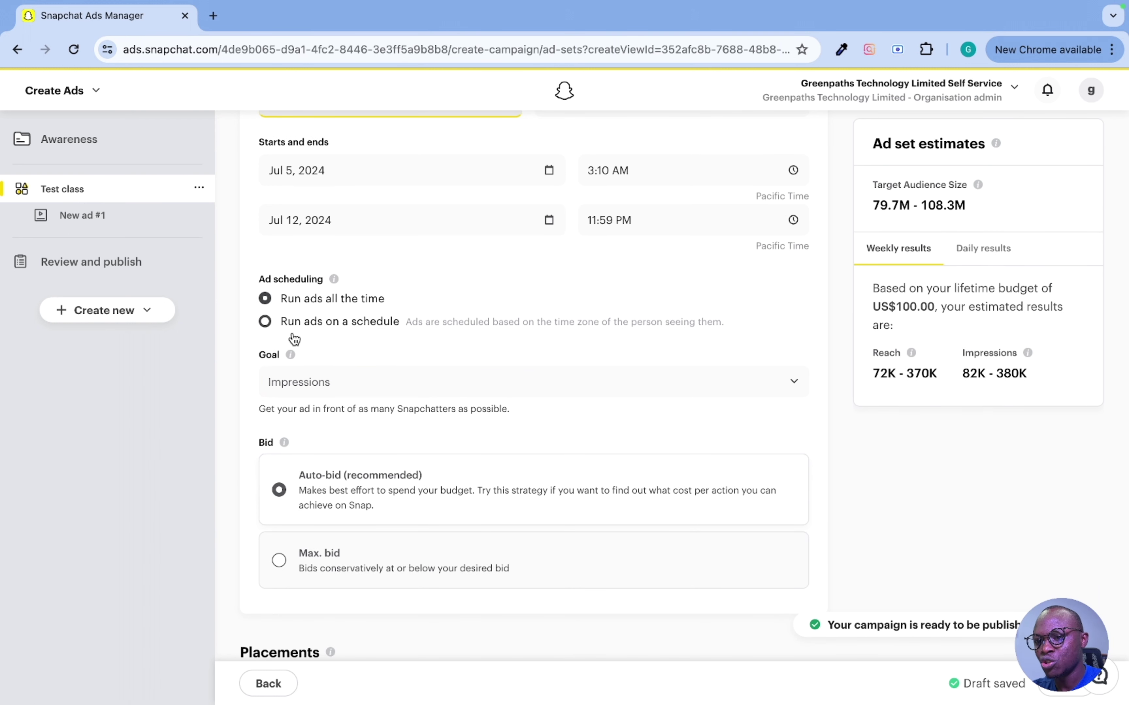
left_click(265, 321)
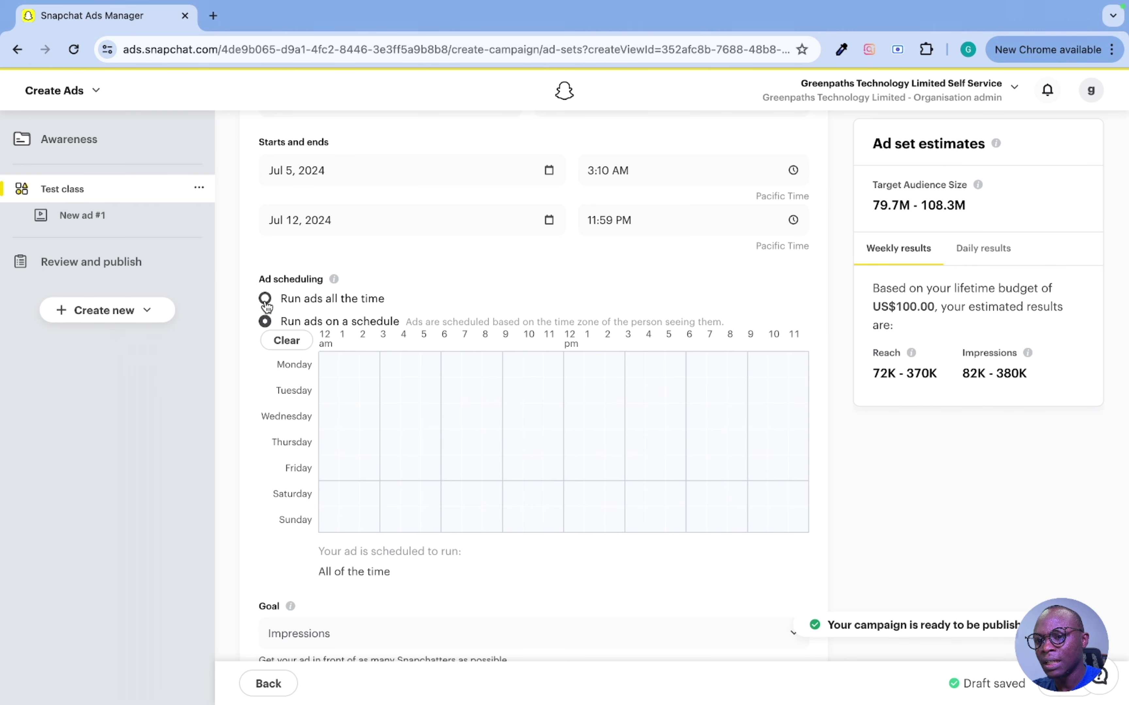
left_click(370, 300)
- Check the goal setting for the ad set, keeping Impressions selected
scroll(373, 353, "down", 3)
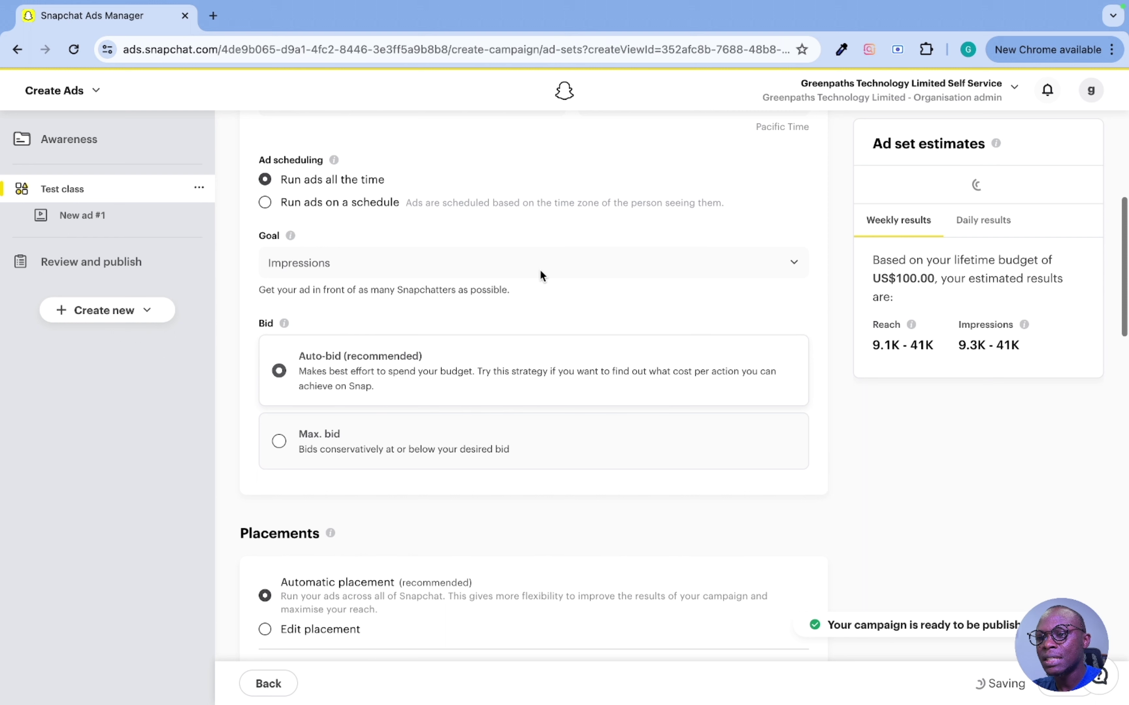
left_click(541, 275)
left_click(541, 276)
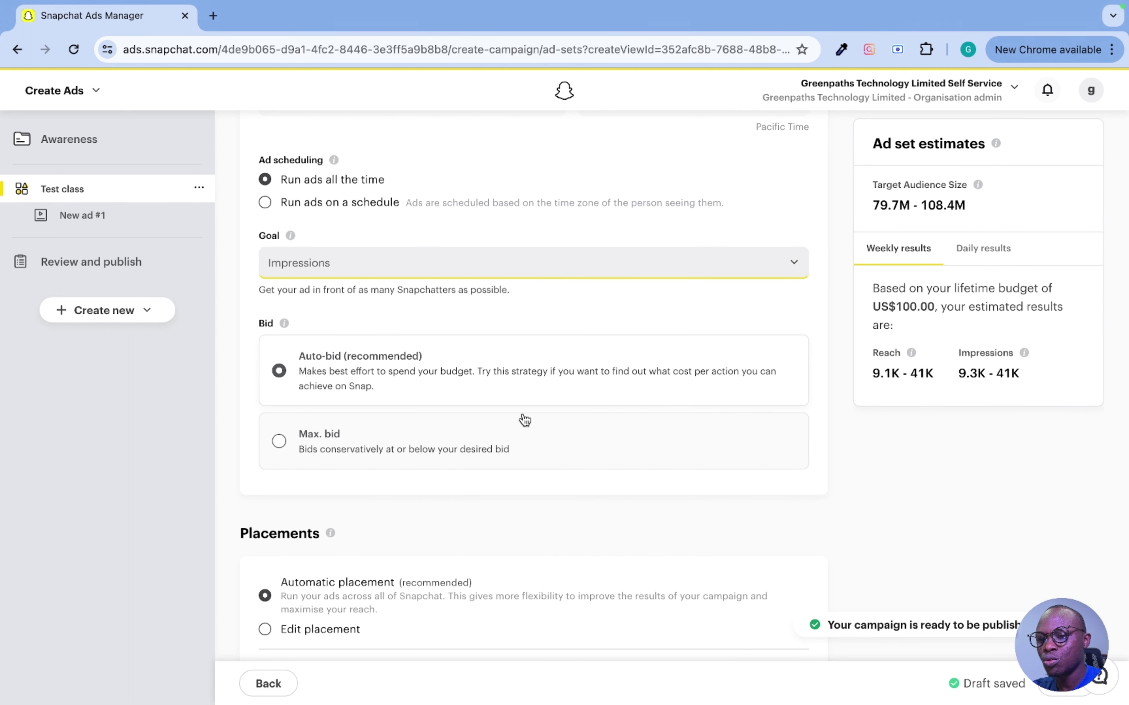
left_click(549, 259)
left_click(548, 259)
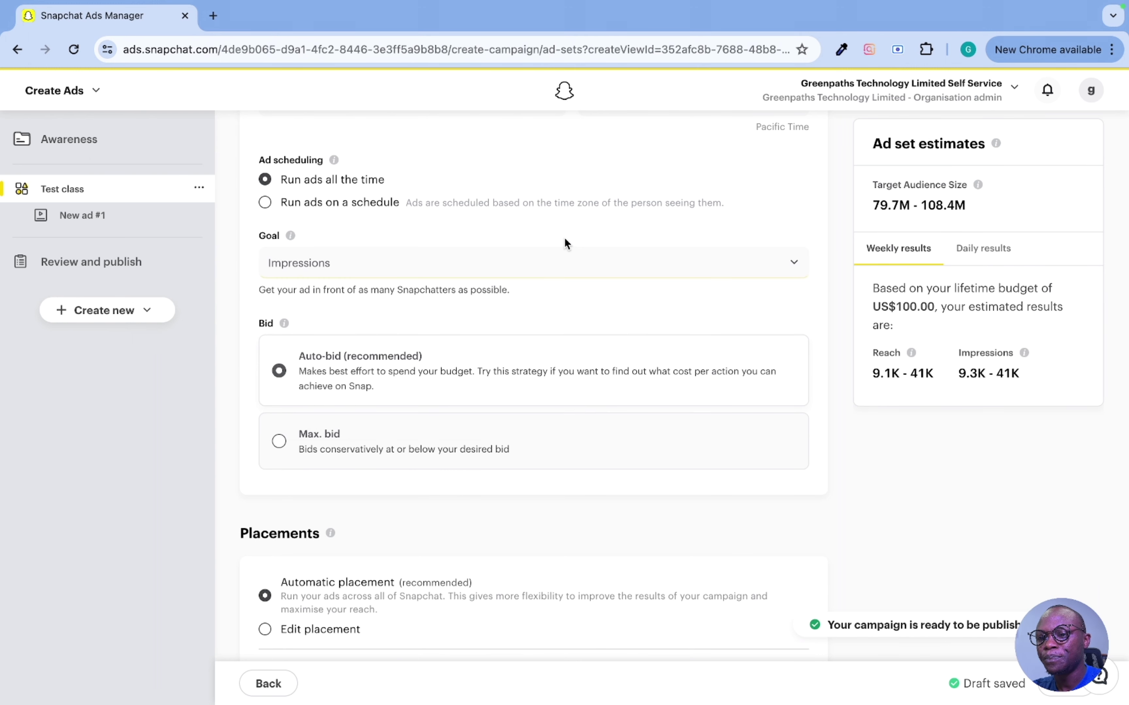
- Try the Max. bid strategy and its bid amount field, and switch back to Auto-bid
scroll(486, 379, "down", 3)
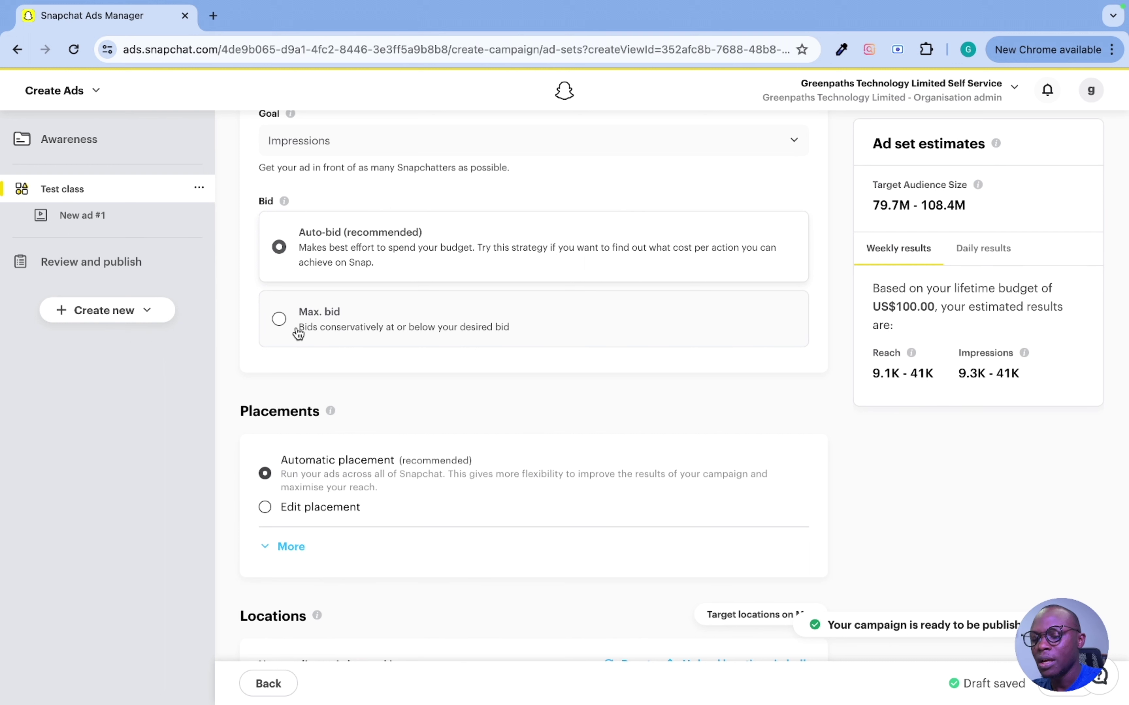
left_click(280, 319)
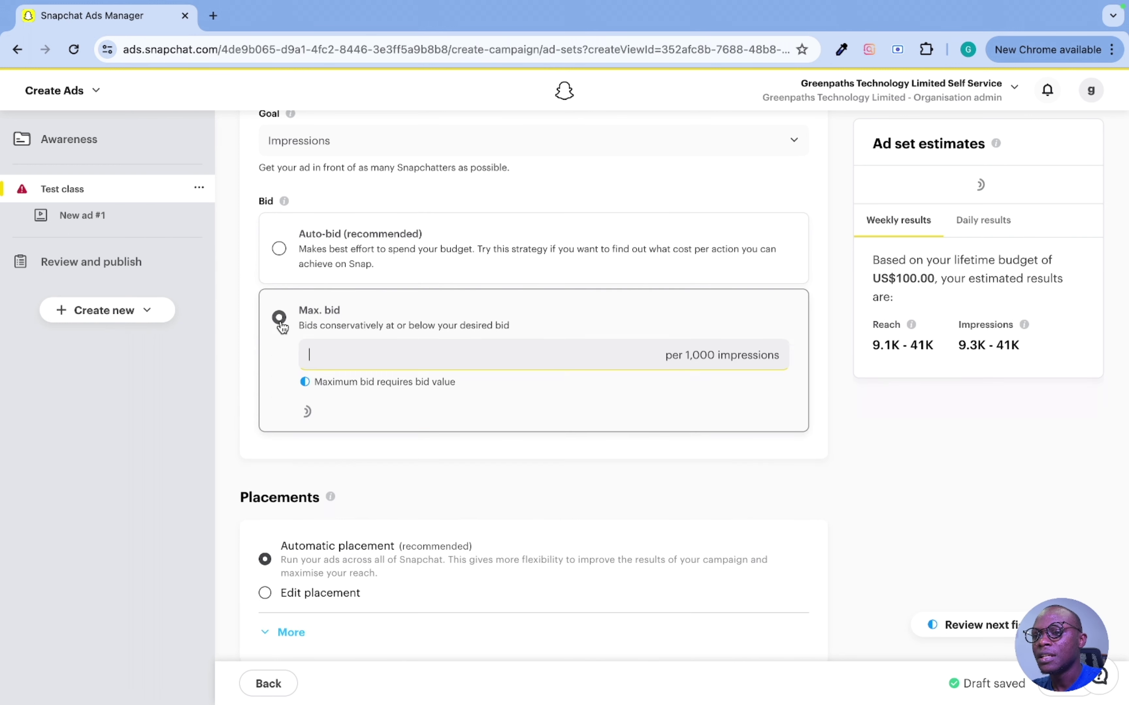
left_click(357, 351)
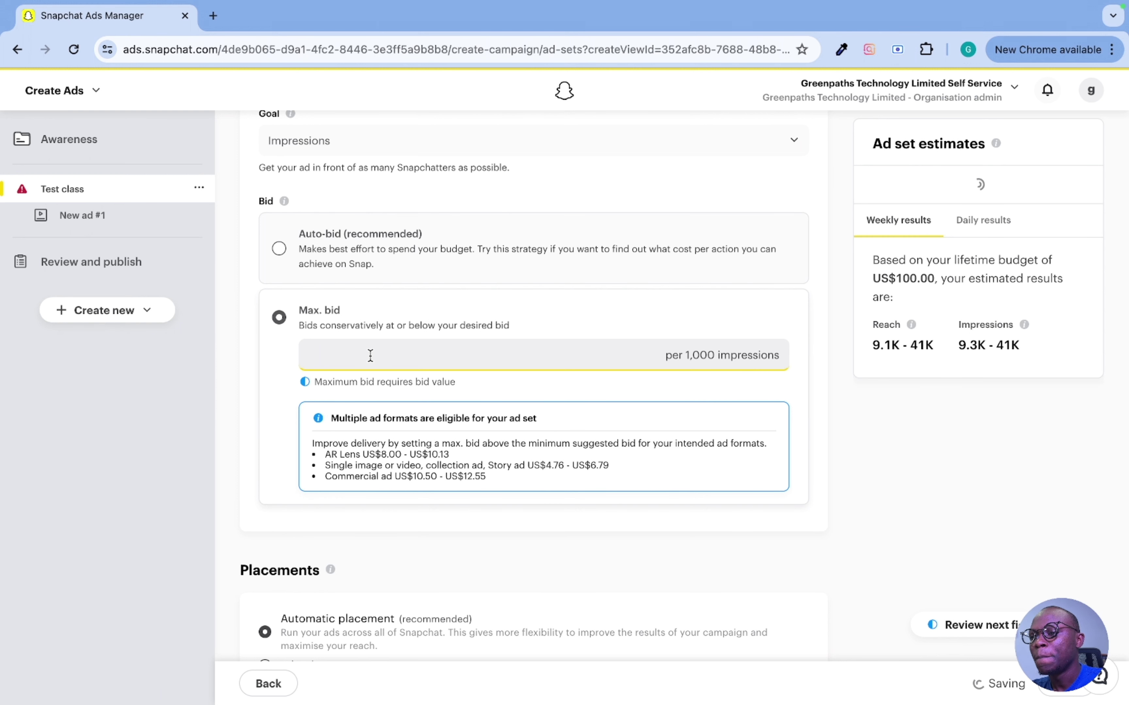
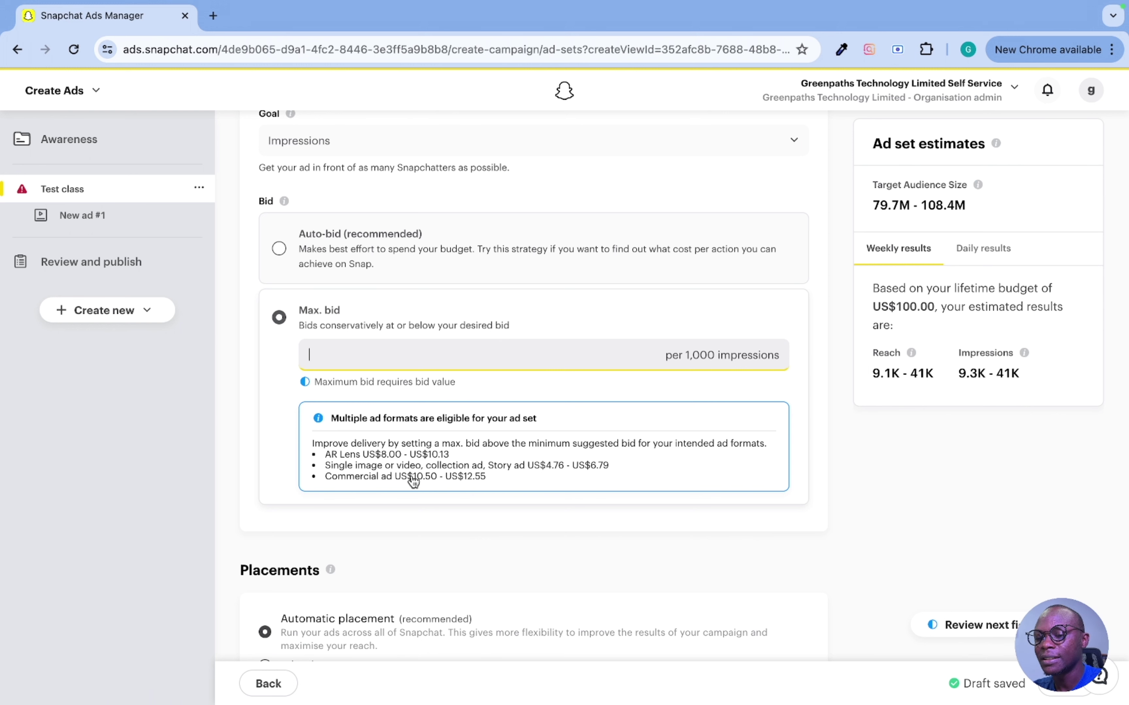
left_click(410, 356)
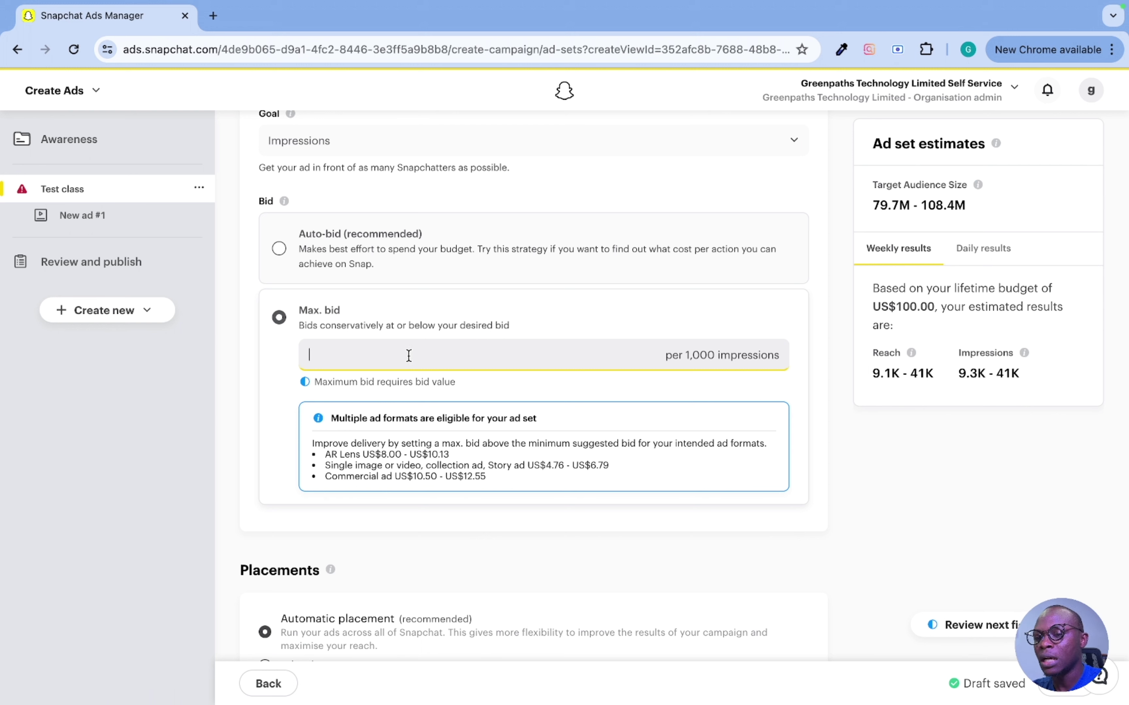
left_click(280, 249)
- Replace the United States audience location with the Nigerian regions Lagos and Abuja (FCT)
scroll(767, 420, "down", 5)
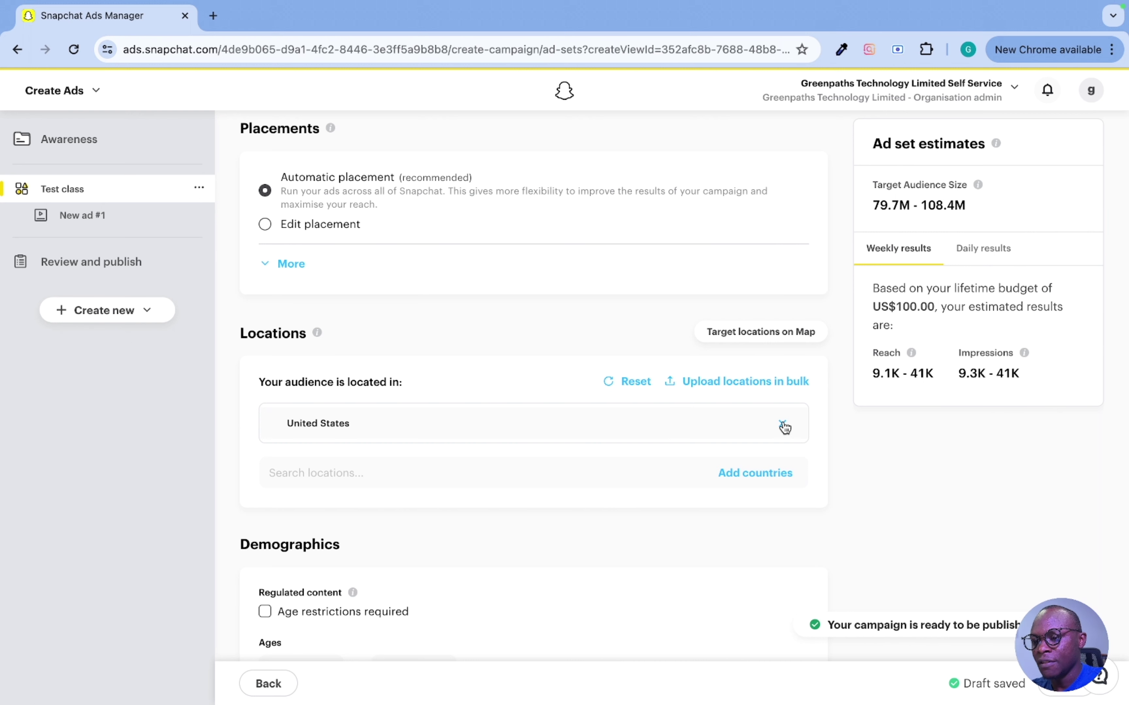
left_click(784, 425)
left_click(598, 460)
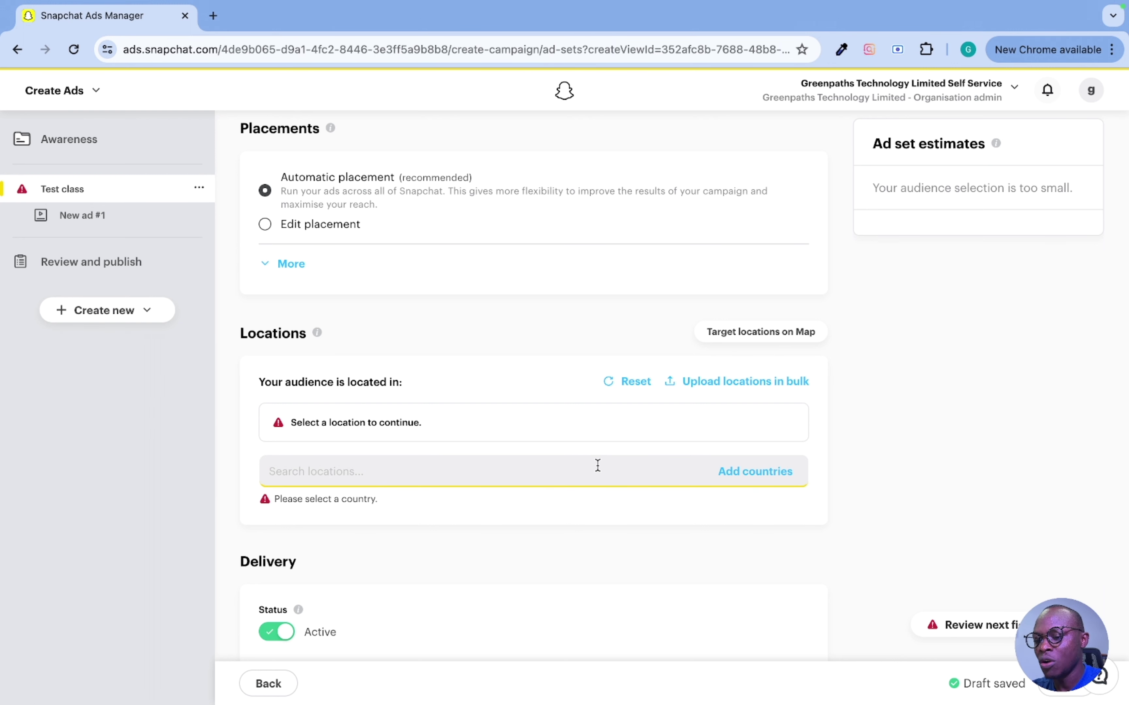
type("lago")
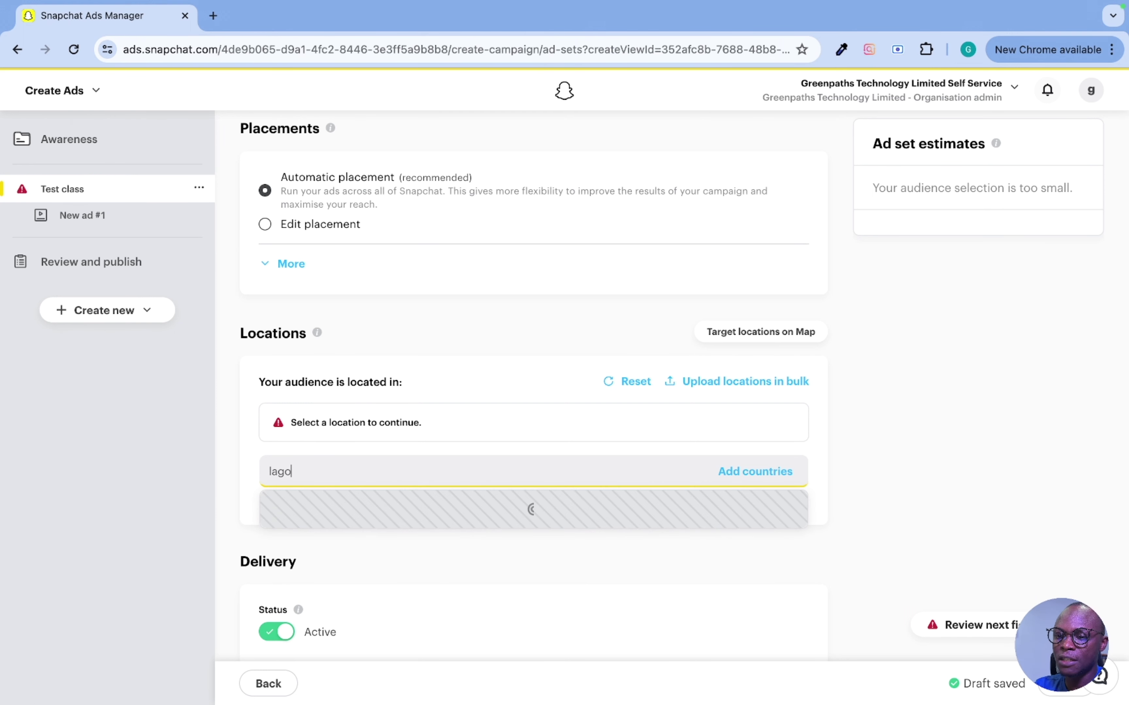
type("s")
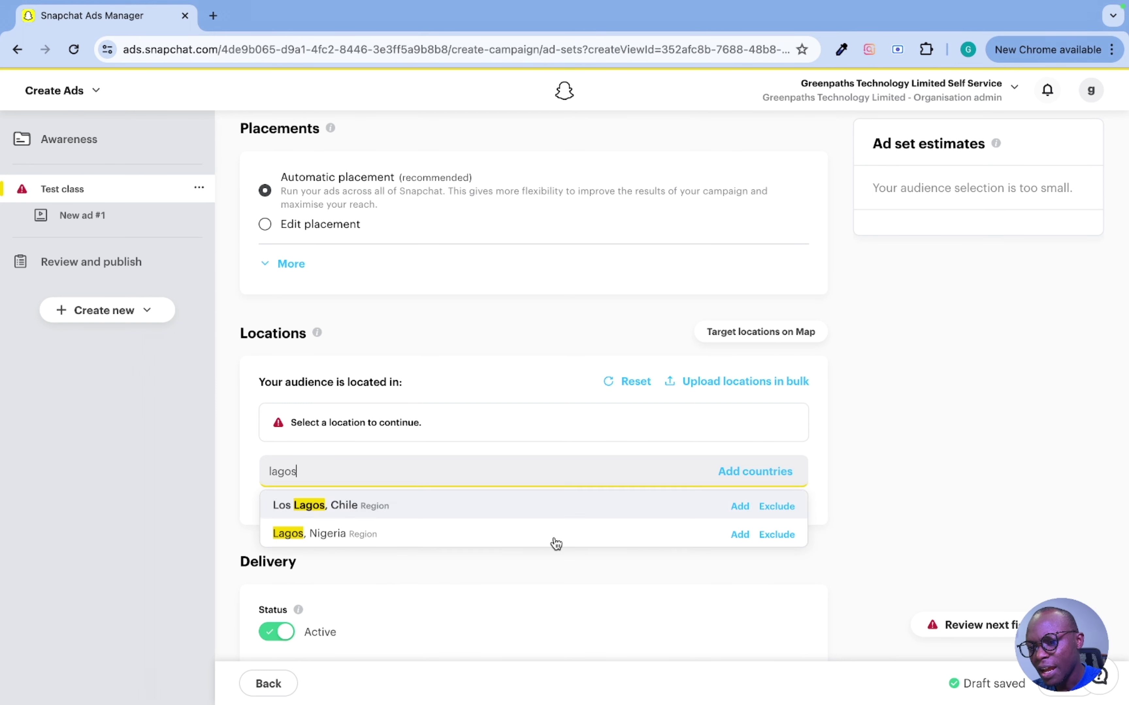
left_click(739, 535)
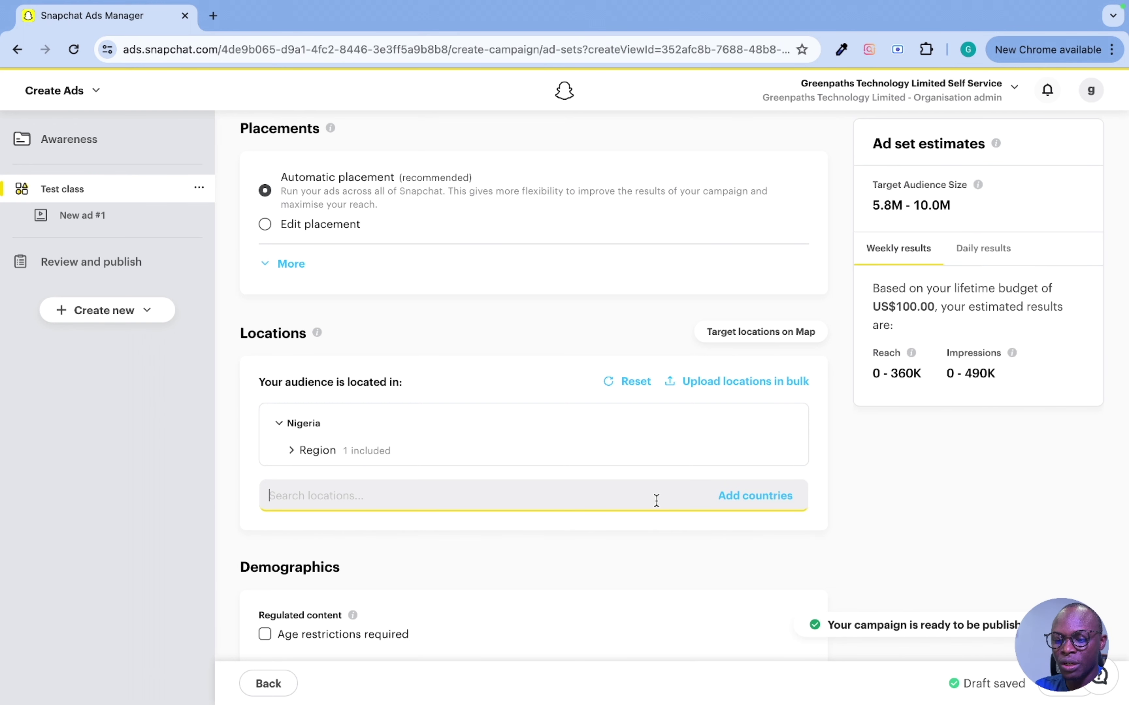
type("abuja")
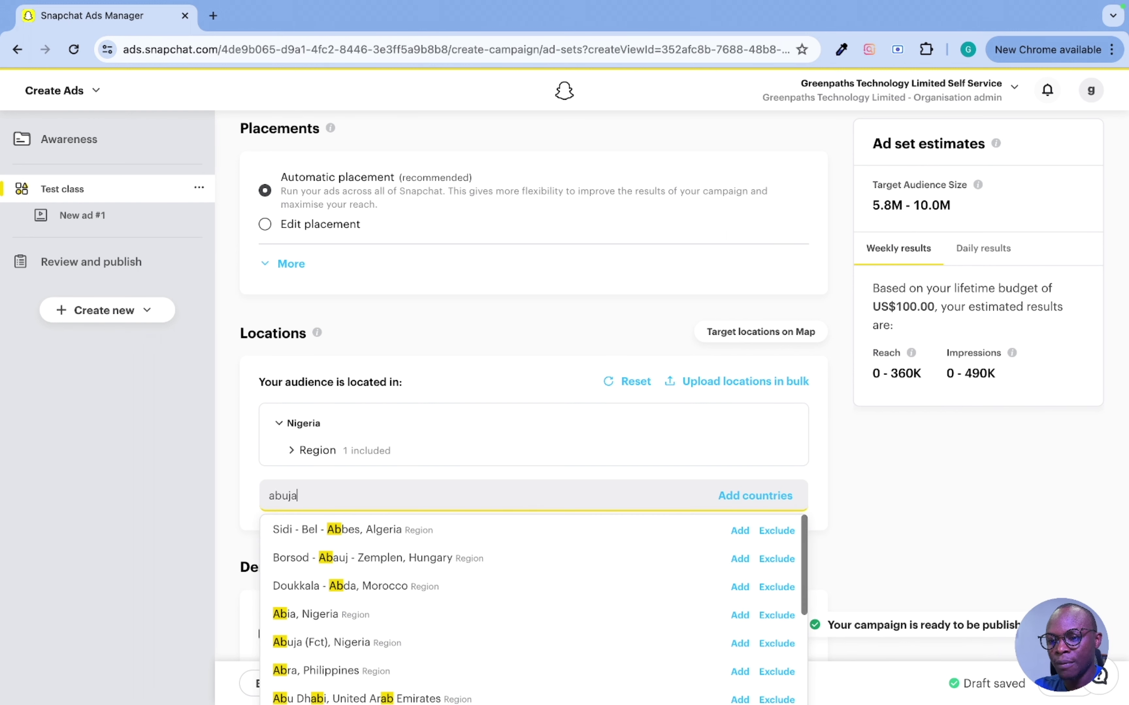
left_click(739, 531)
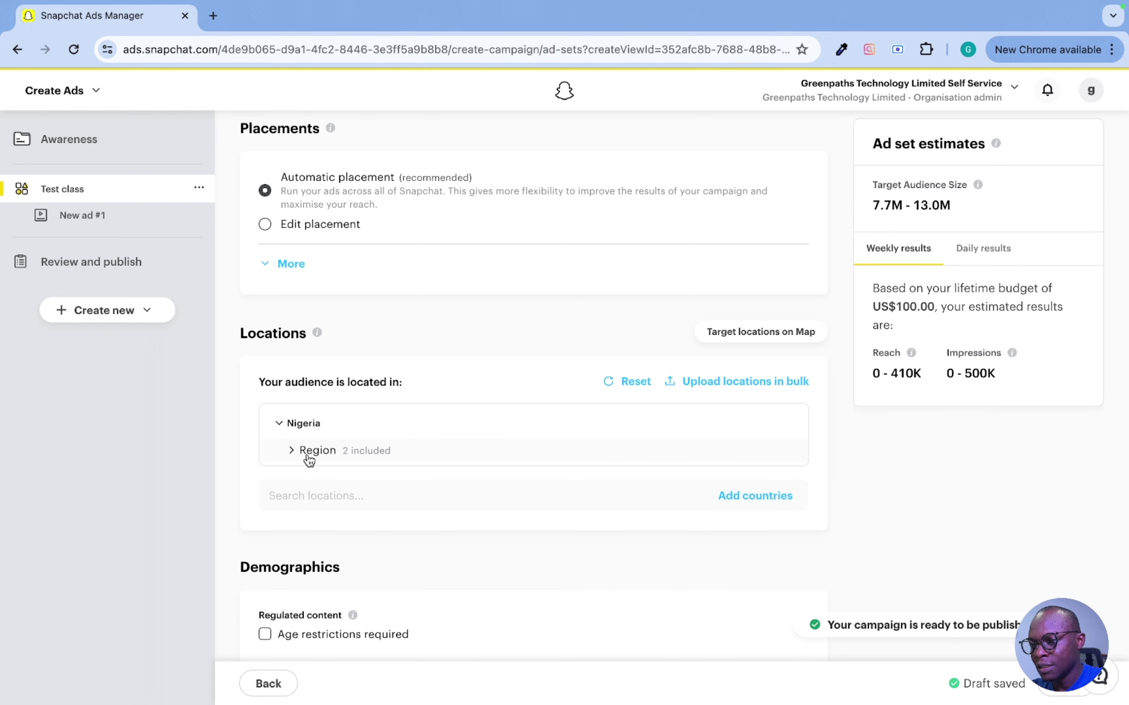
- Expand Nigeria's included regions and remove Abuja (FCT) and Lagos so the whole country is targeted
left_click(293, 453)
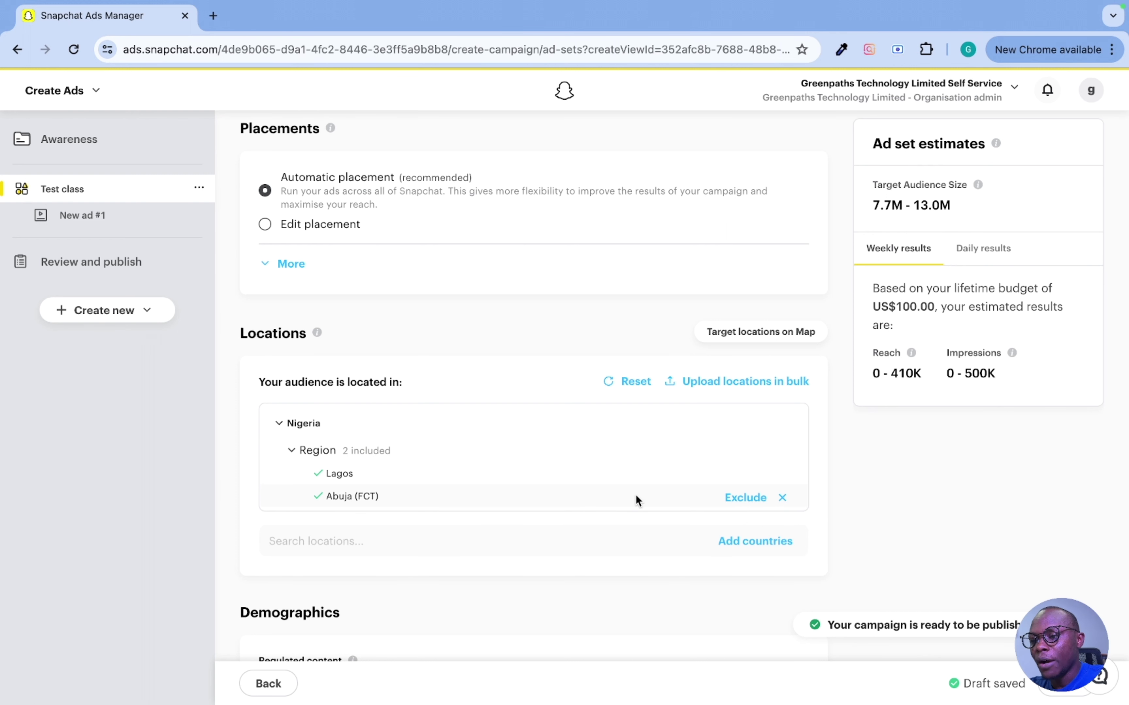
left_click(786, 498)
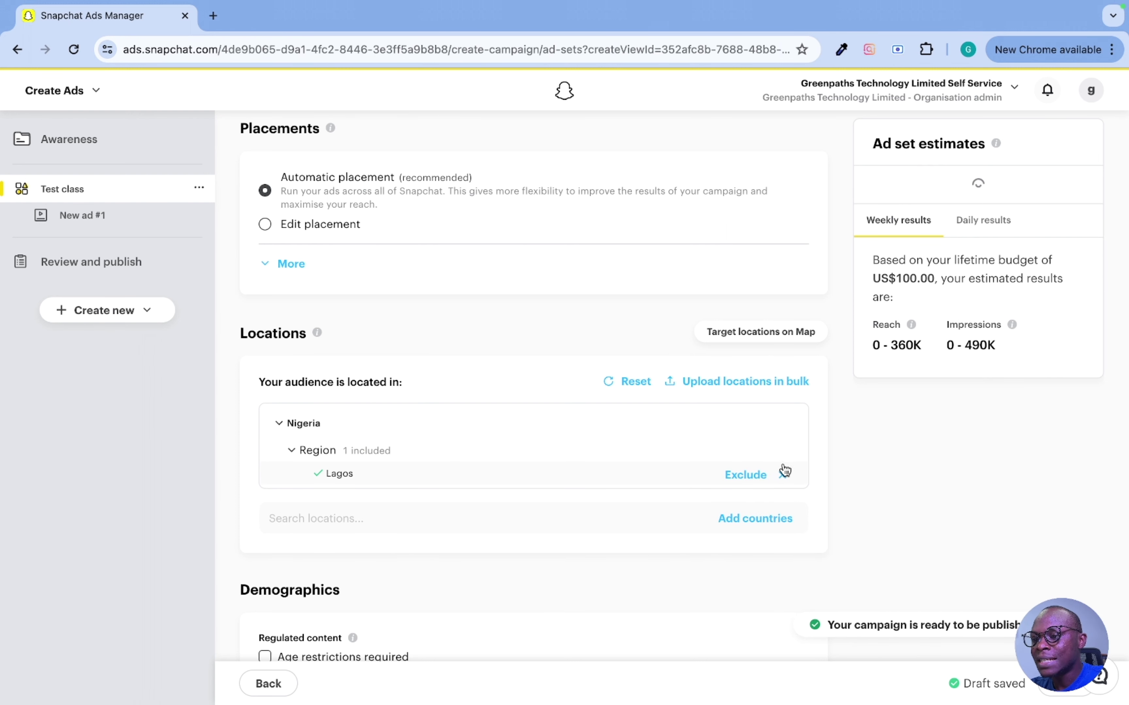
left_click(784, 478)
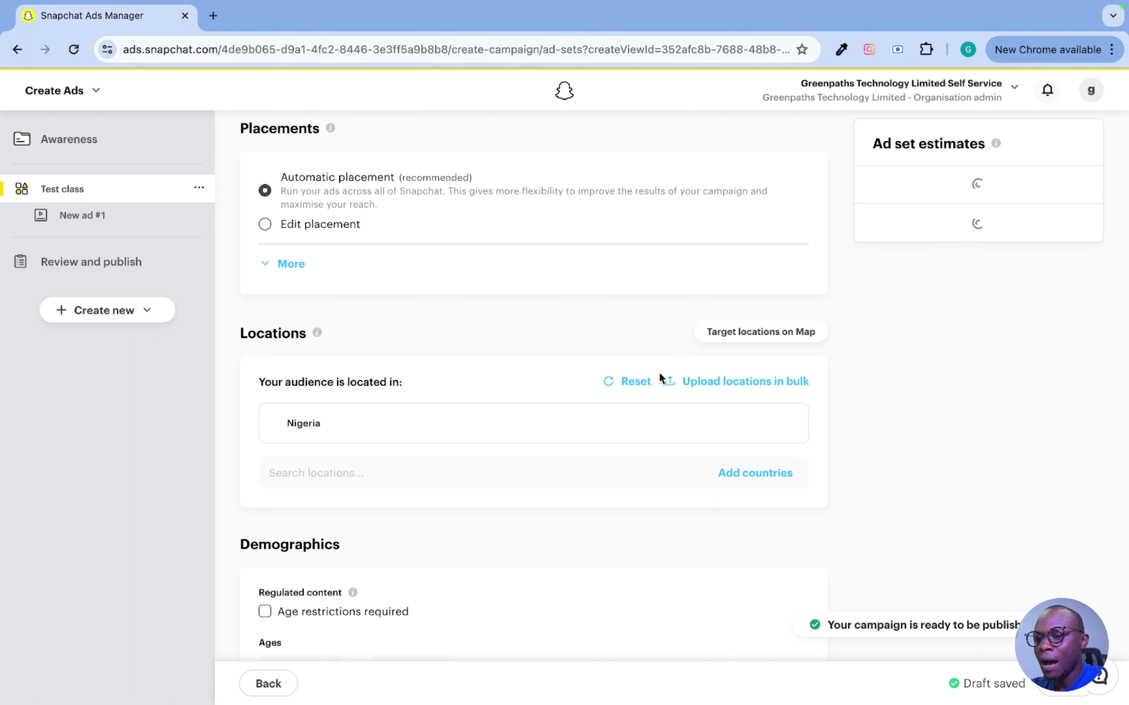
- Switch location targeting to the map and bring Nigeria into view
left_click(734, 336)
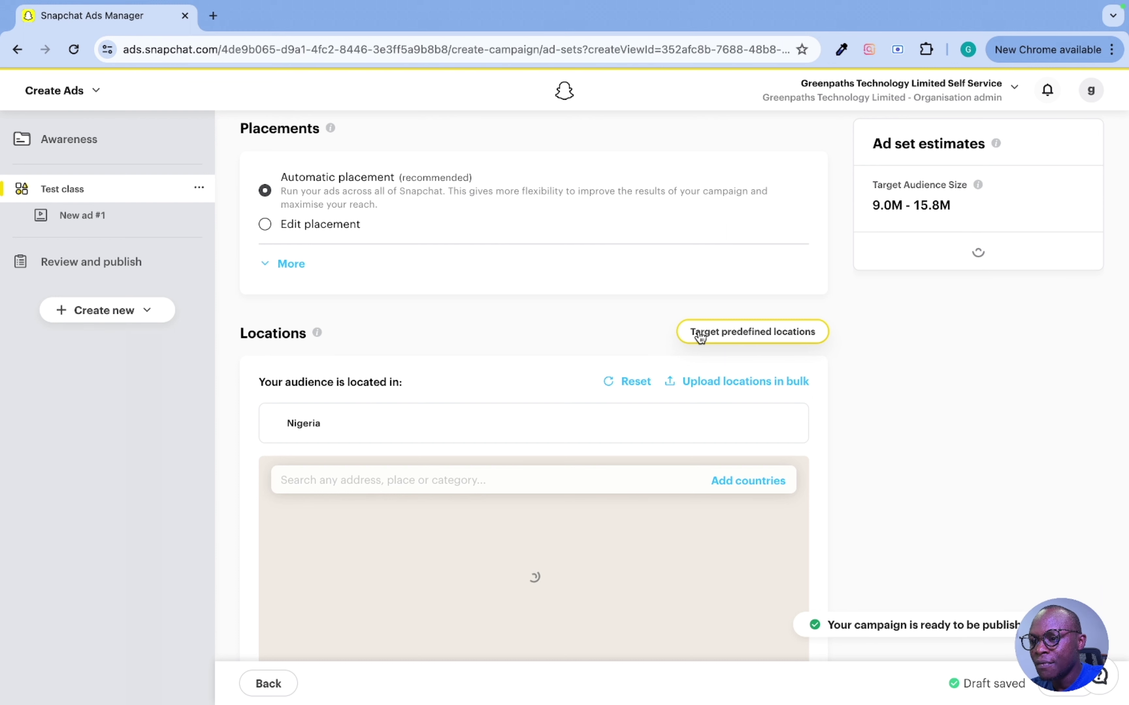
left_click(723, 350)
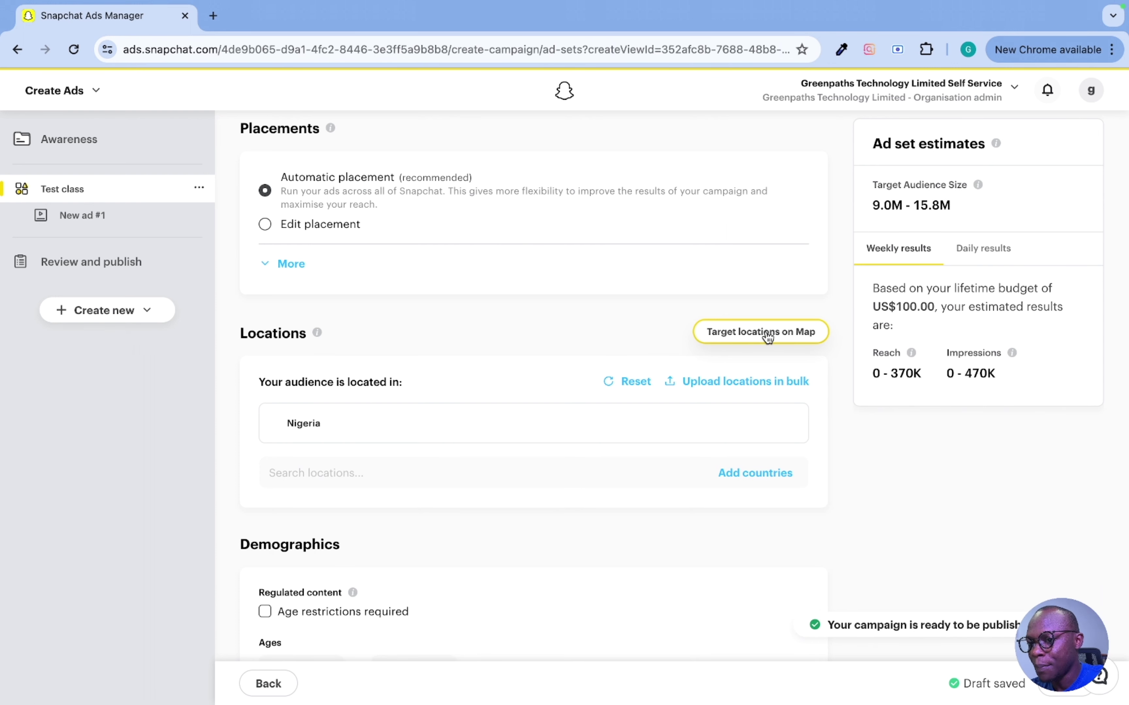
left_click(767, 335)
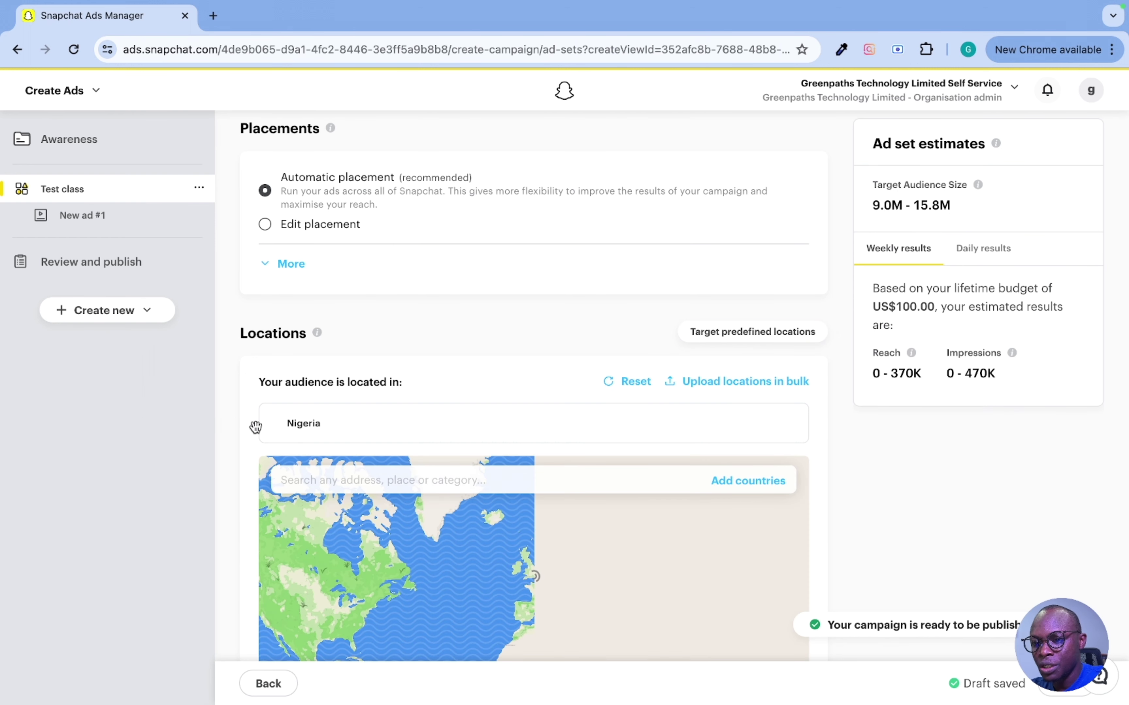
scroll(825, 495, "down", 3)
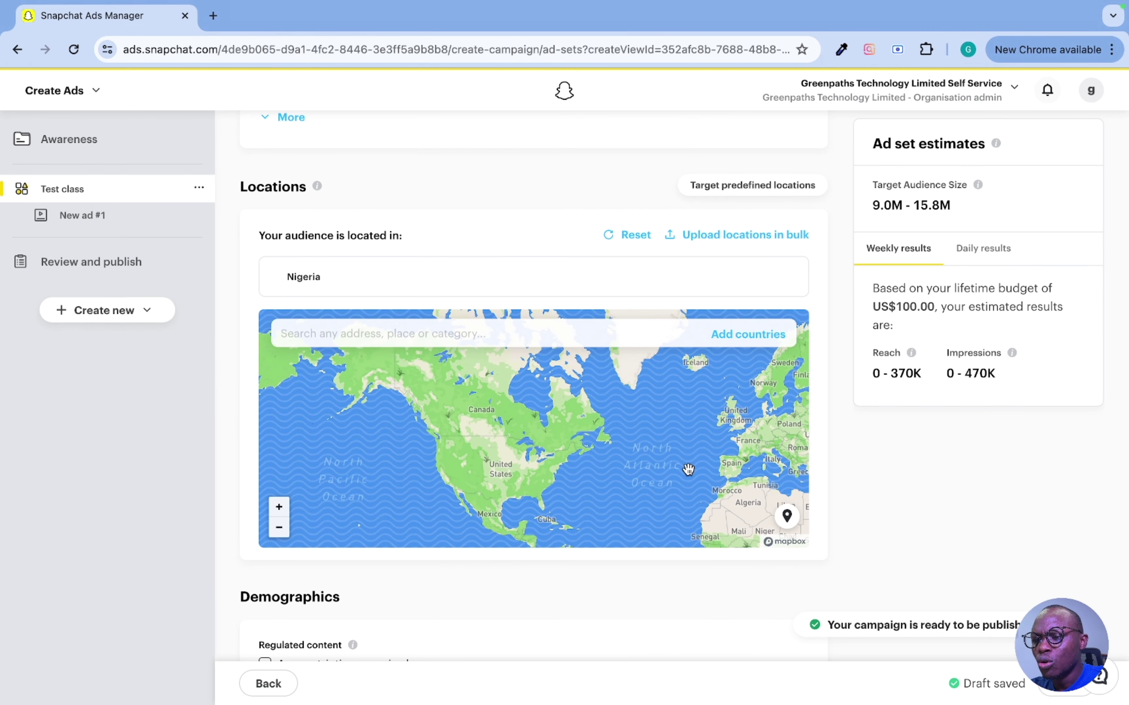
left_click_drag(746, 515, 529, 418)
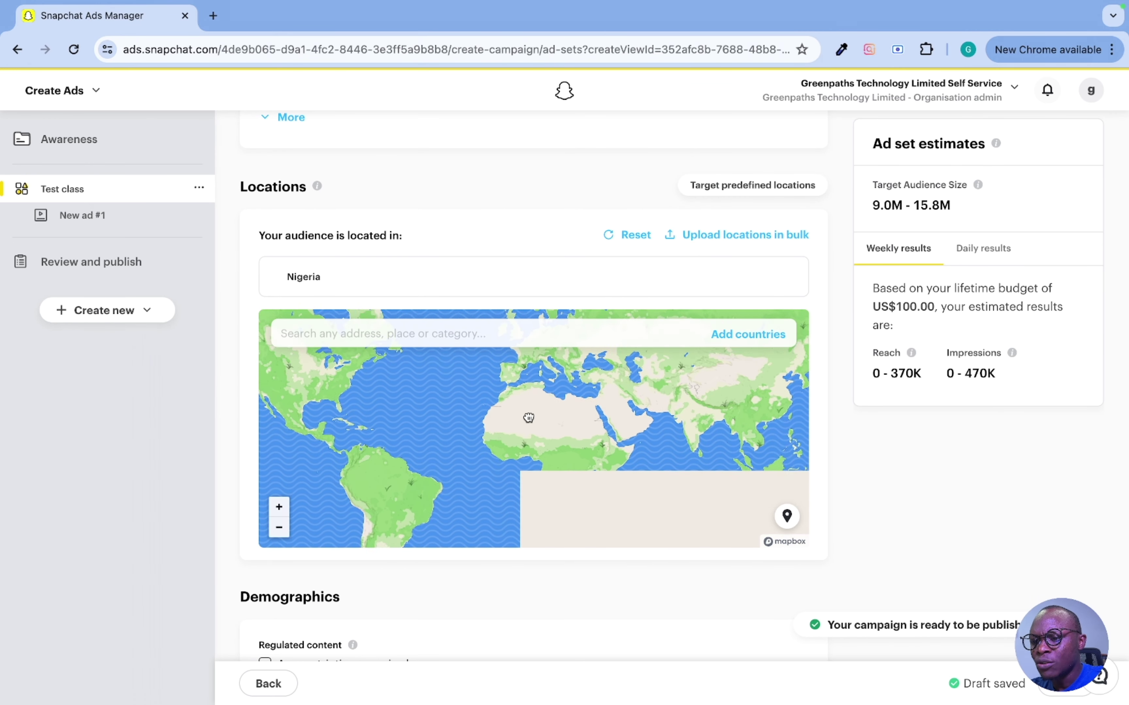
right_click(516, 397)
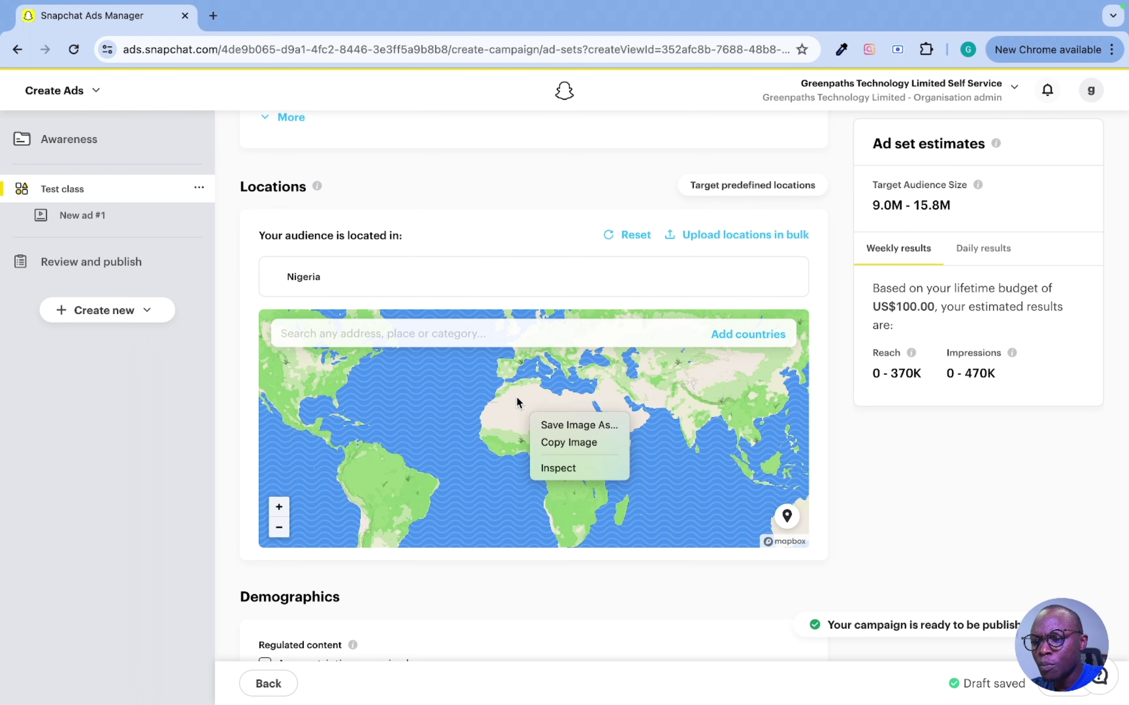
left_click(503, 443)
scroll(503, 438, "up", 2)
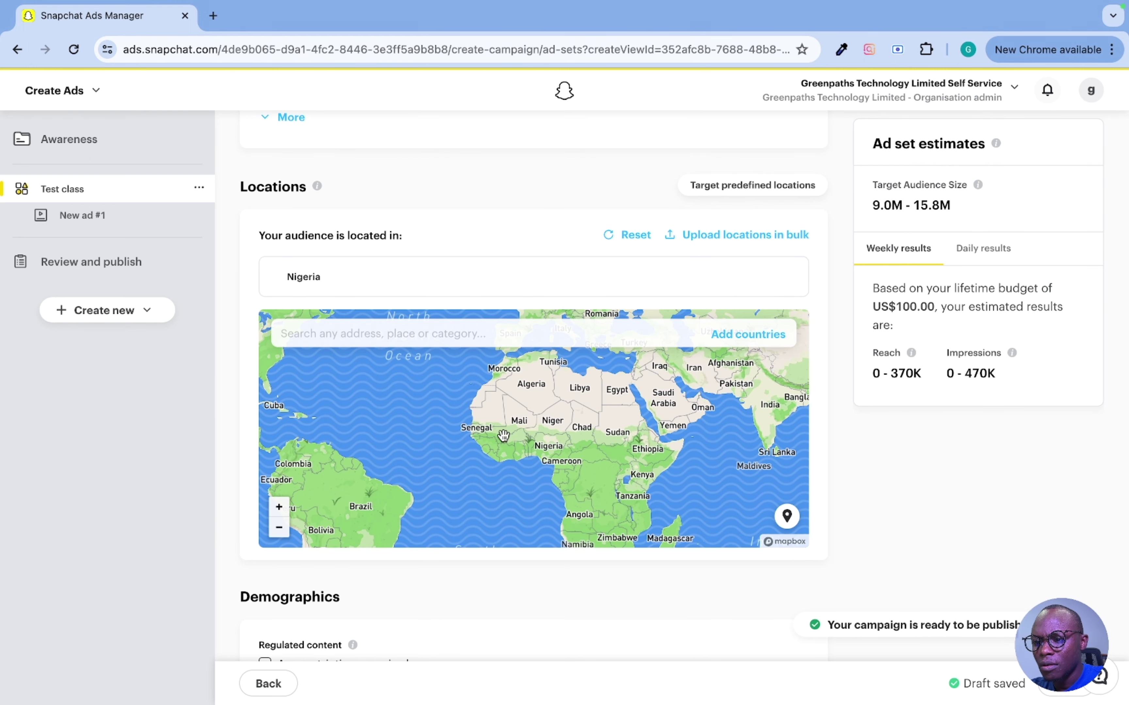
scroll(502, 436, "up", 2)
- Add Lagos, Lagos, Nigeria as a targeted place on the map and delete it again
left_click(499, 333)
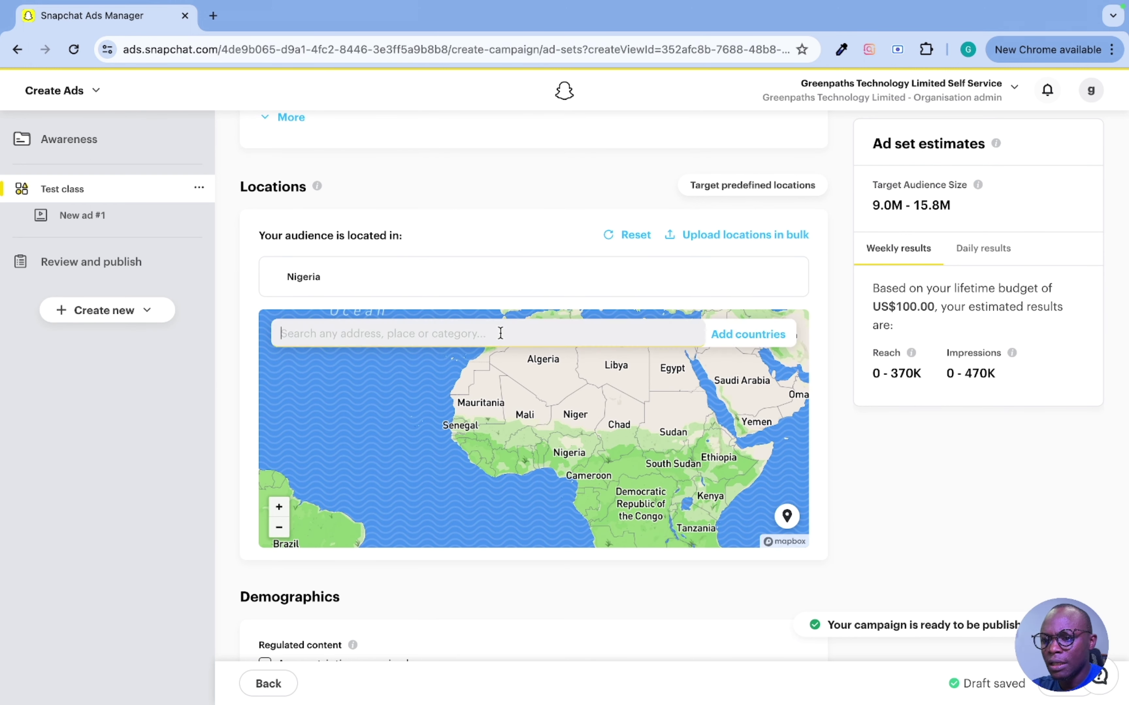
type("lagos")
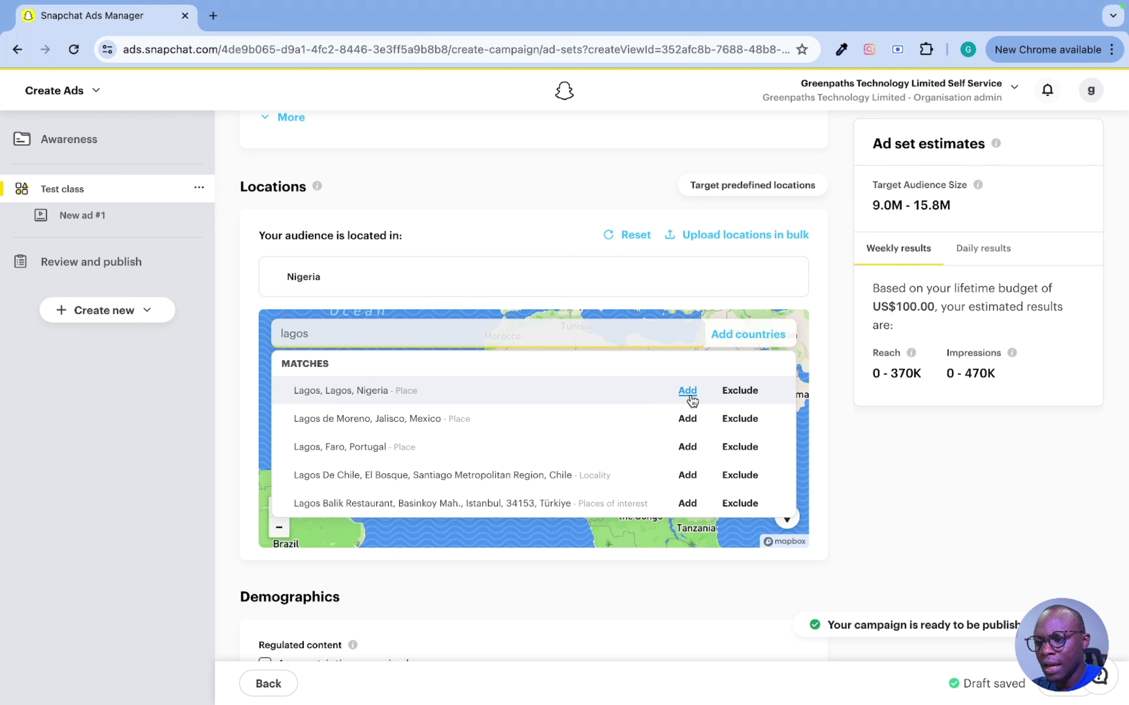
left_click(687, 392)
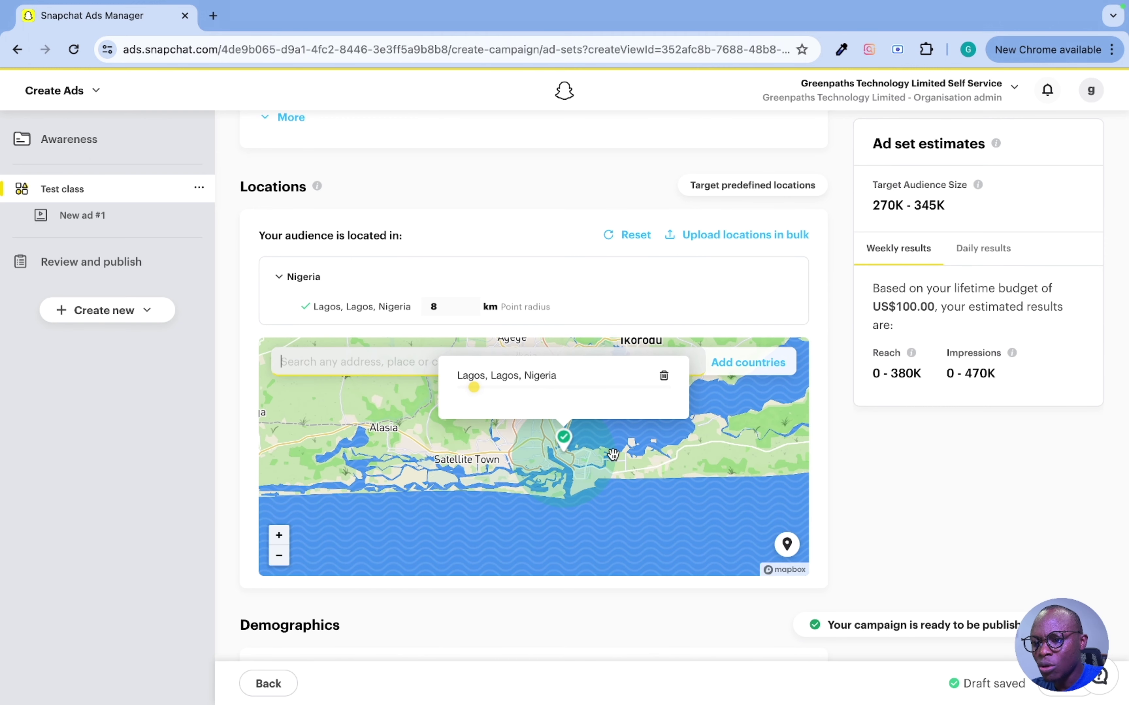
left_click(670, 377)
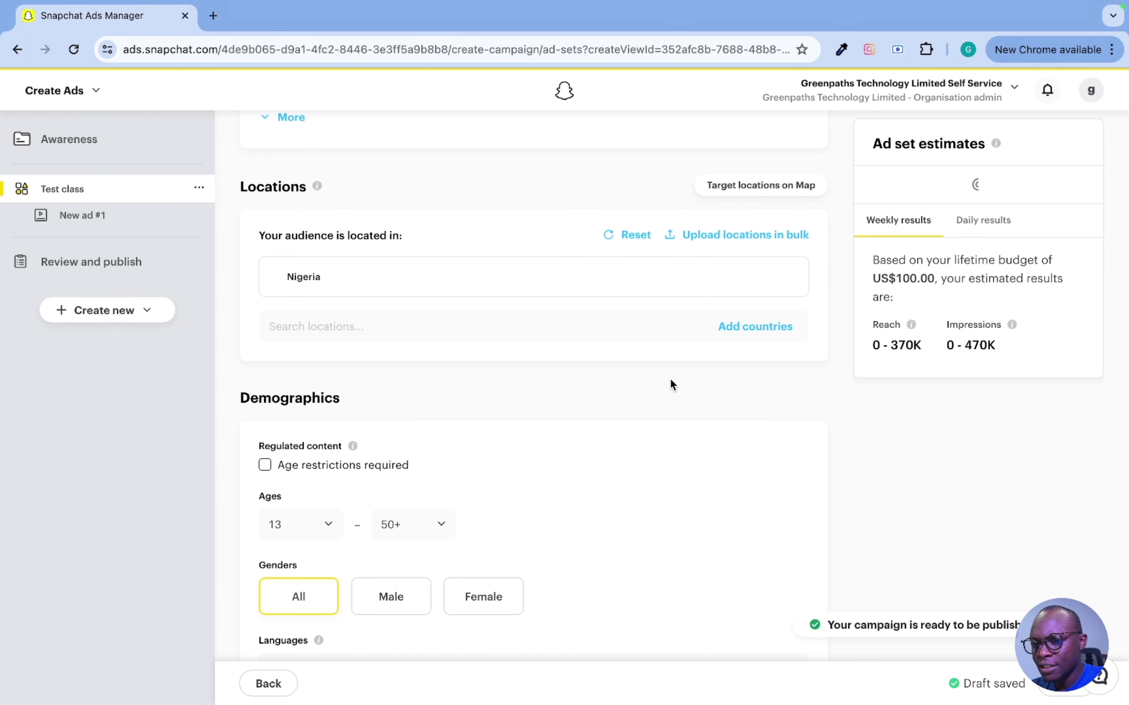
- Search the predefined locations for lagos and include the Lagos, Nigeria region in the audience
left_click(581, 327)
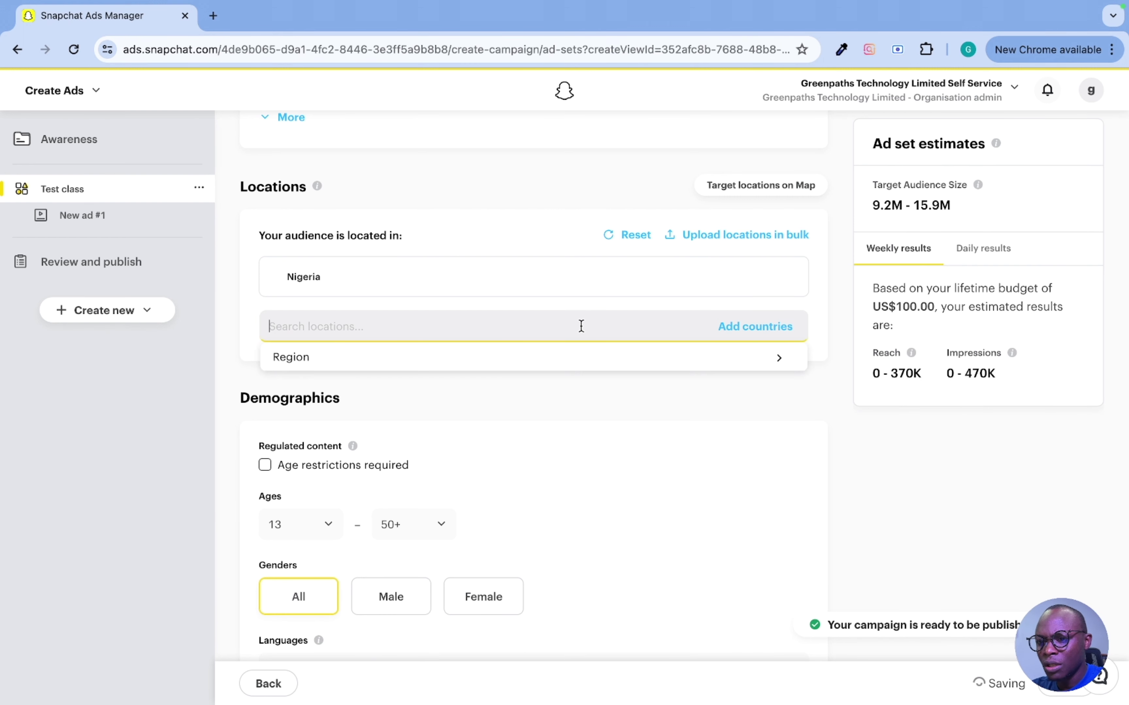
type("lagos")
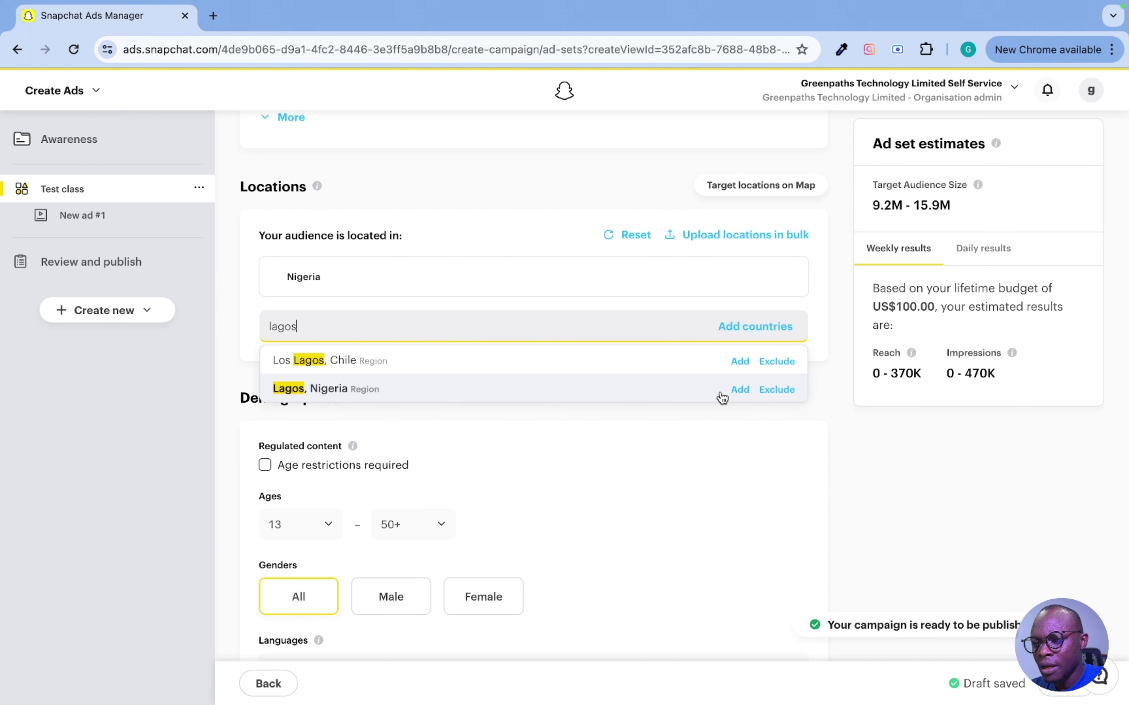
left_click(740, 390)
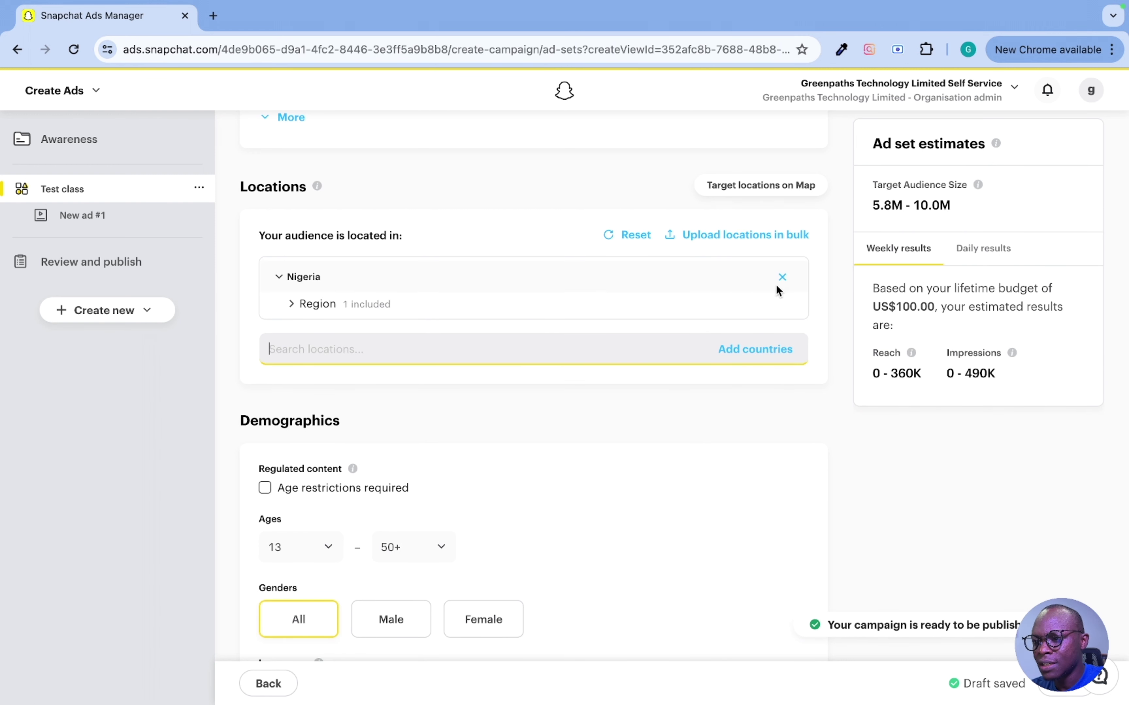
- Switch location targeting back to the map and add Lagos, Lagos, Nigeria as an included place
left_click(749, 187)
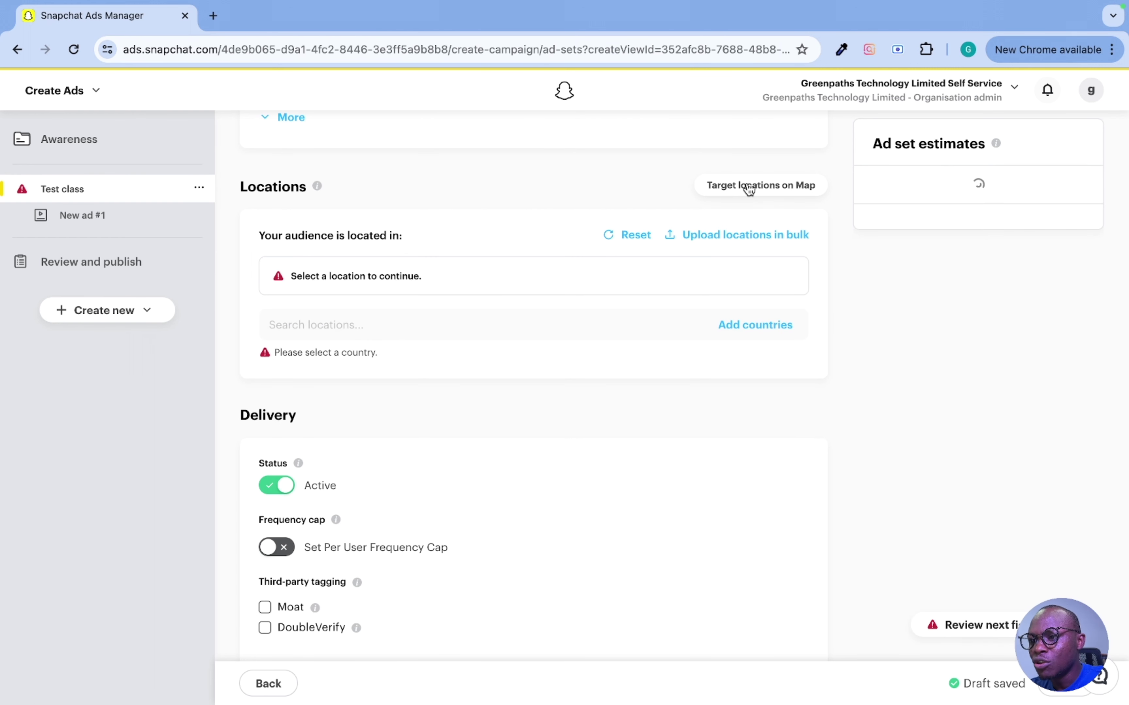
left_click(735, 186)
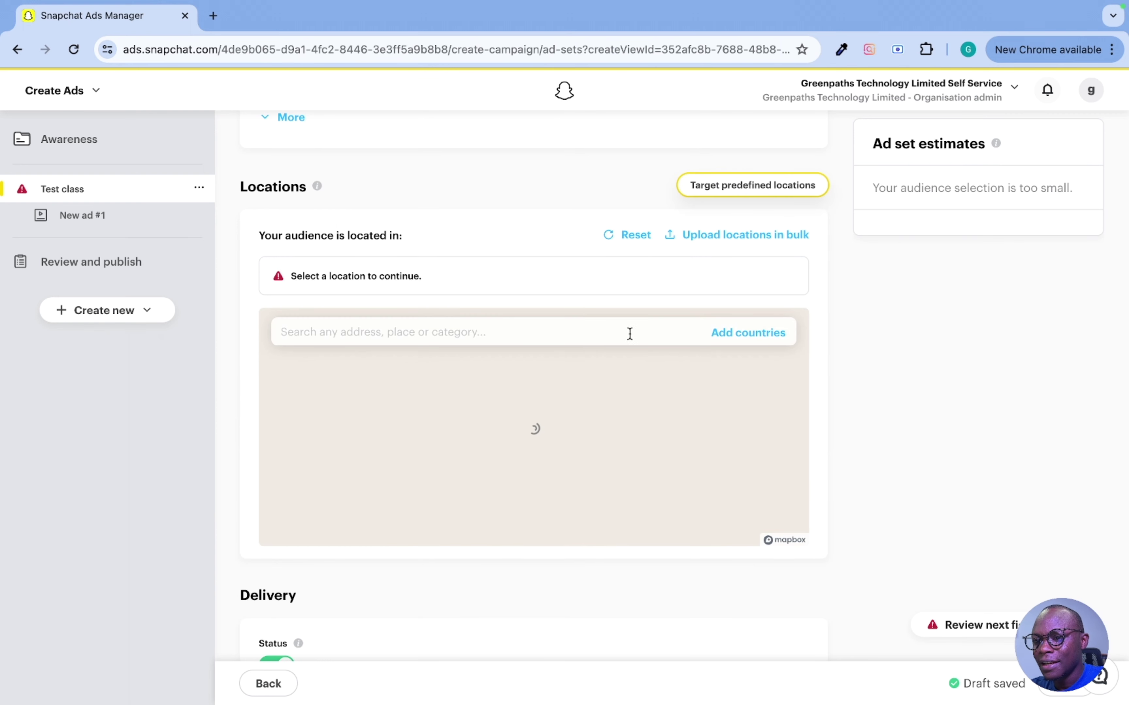
left_click(627, 332)
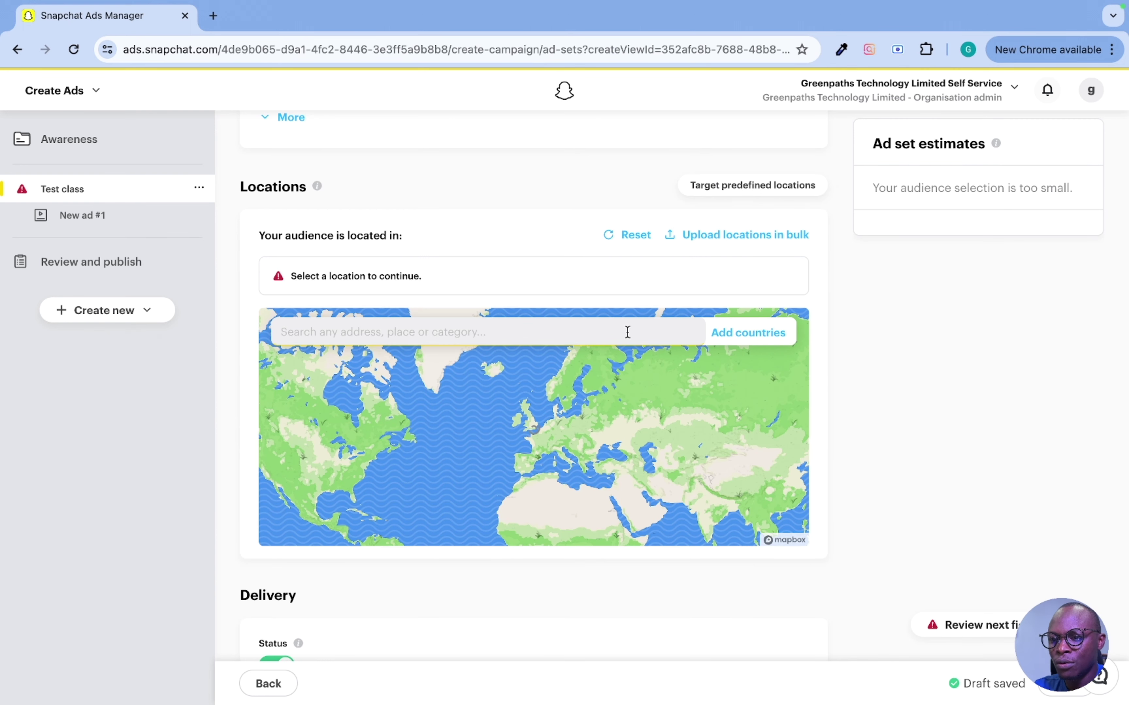
type("lagos")
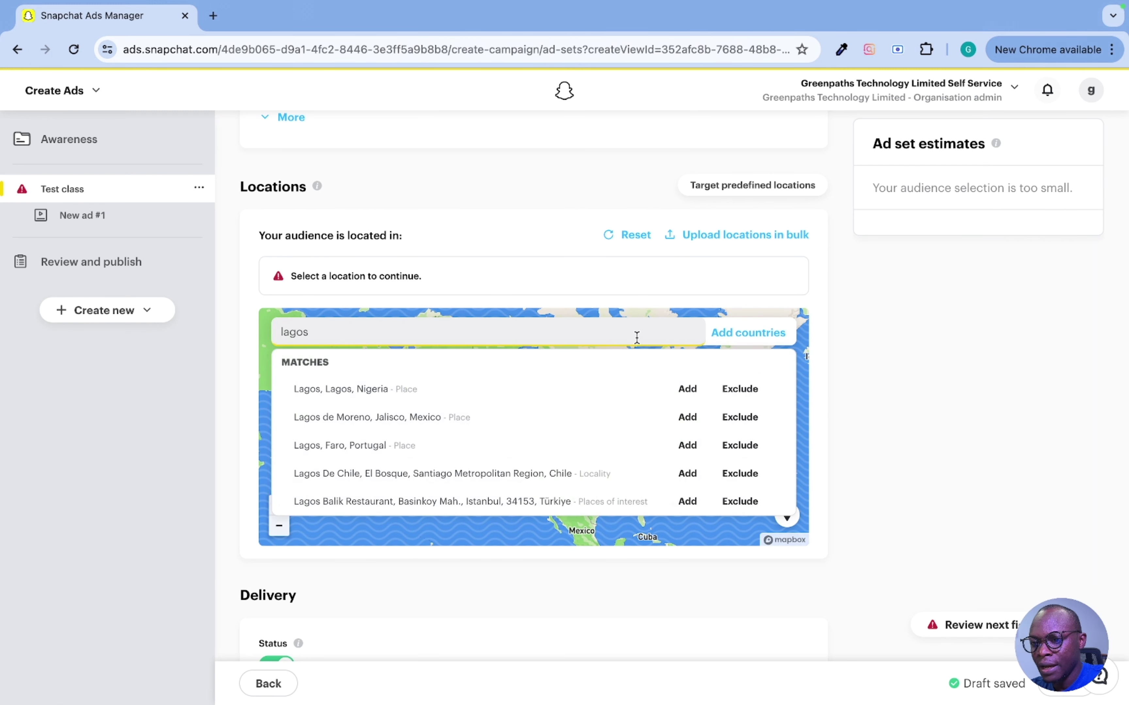
left_click(688, 388)
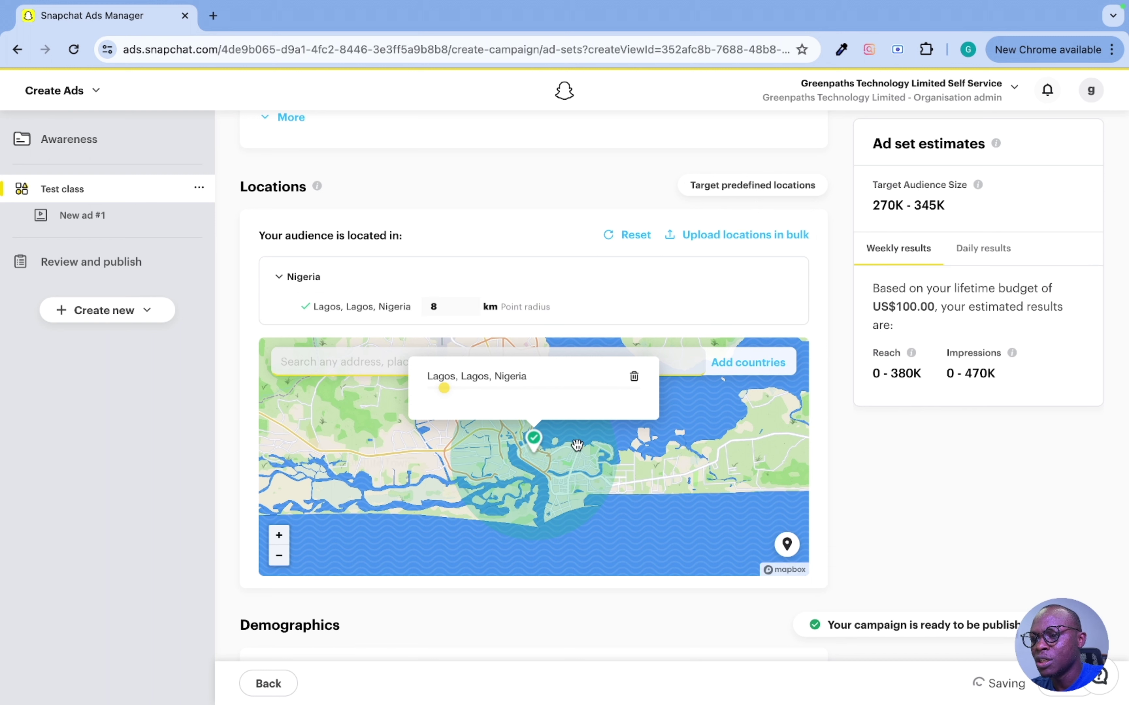
left_click(677, 471)
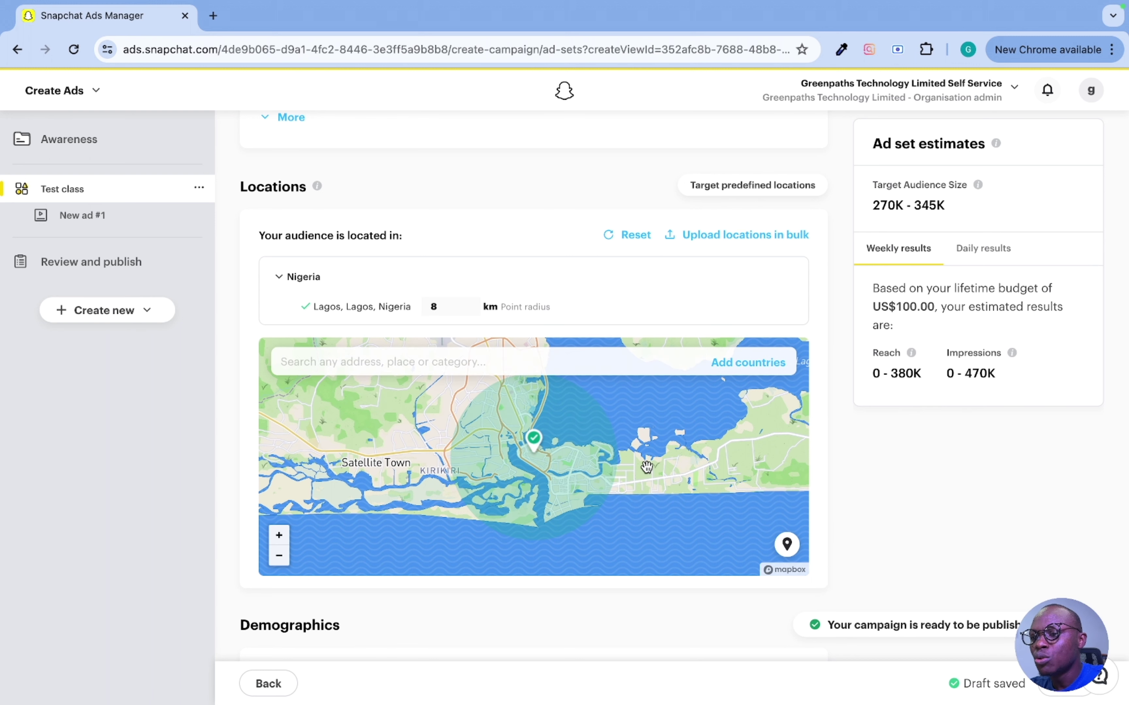
- Drop an included location pin on the map near Ikeja, at about 6.59, 3.35
scroll(646, 468, "down", 5)
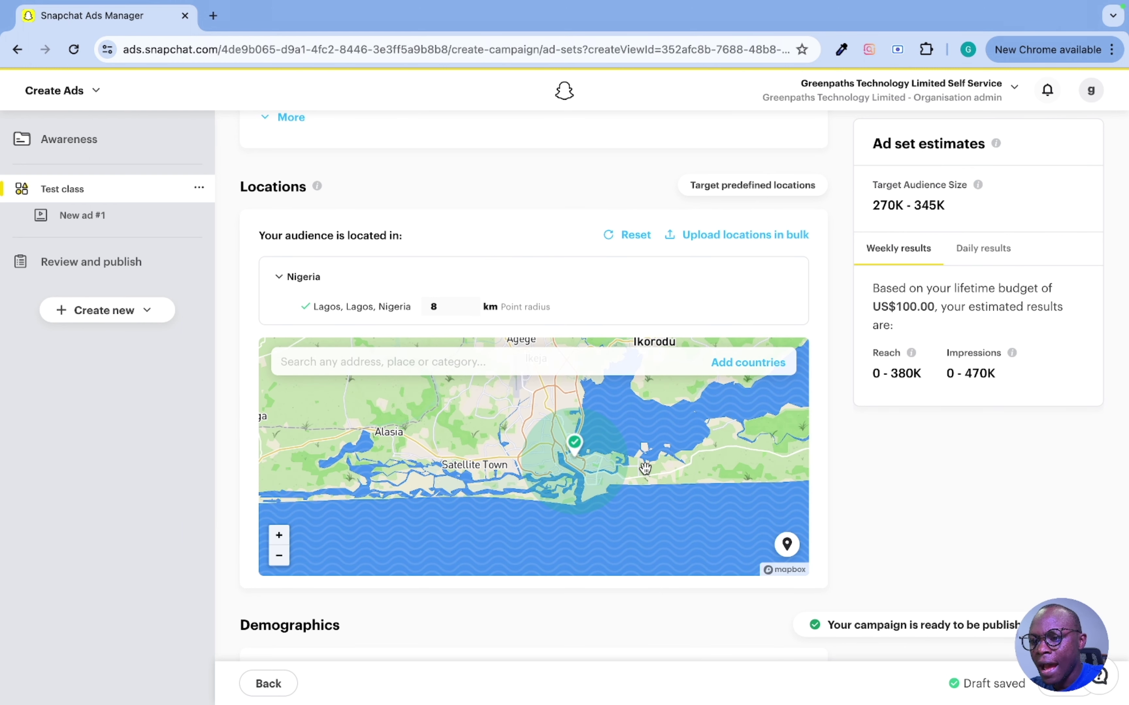
scroll(646, 468, "up", 2)
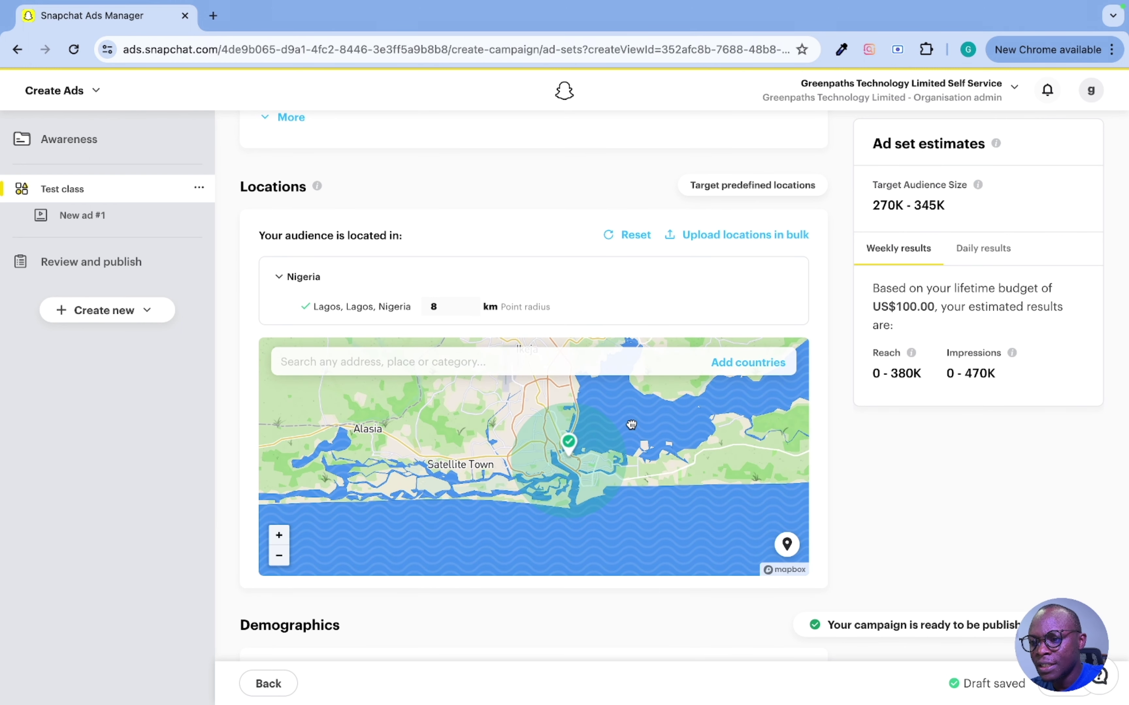
left_click_drag(631, 424, 559, 489)
right_click(589, 493)
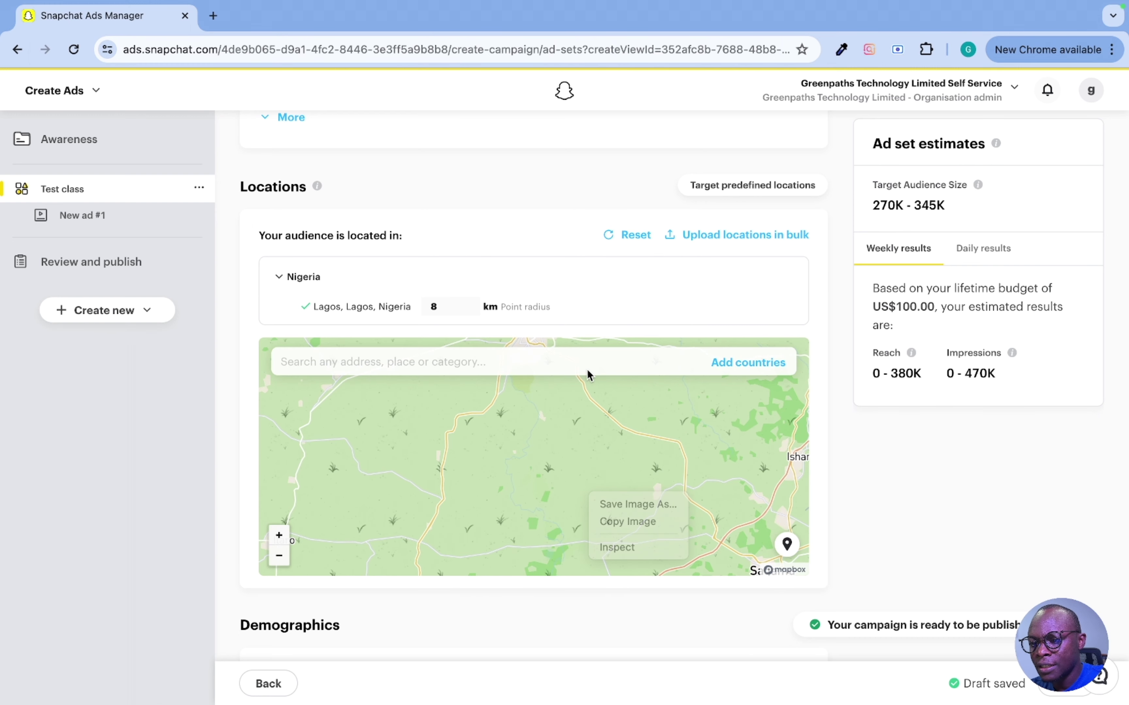
left_click(587, 370)
left_click_drag(552, 483, 518, 270)
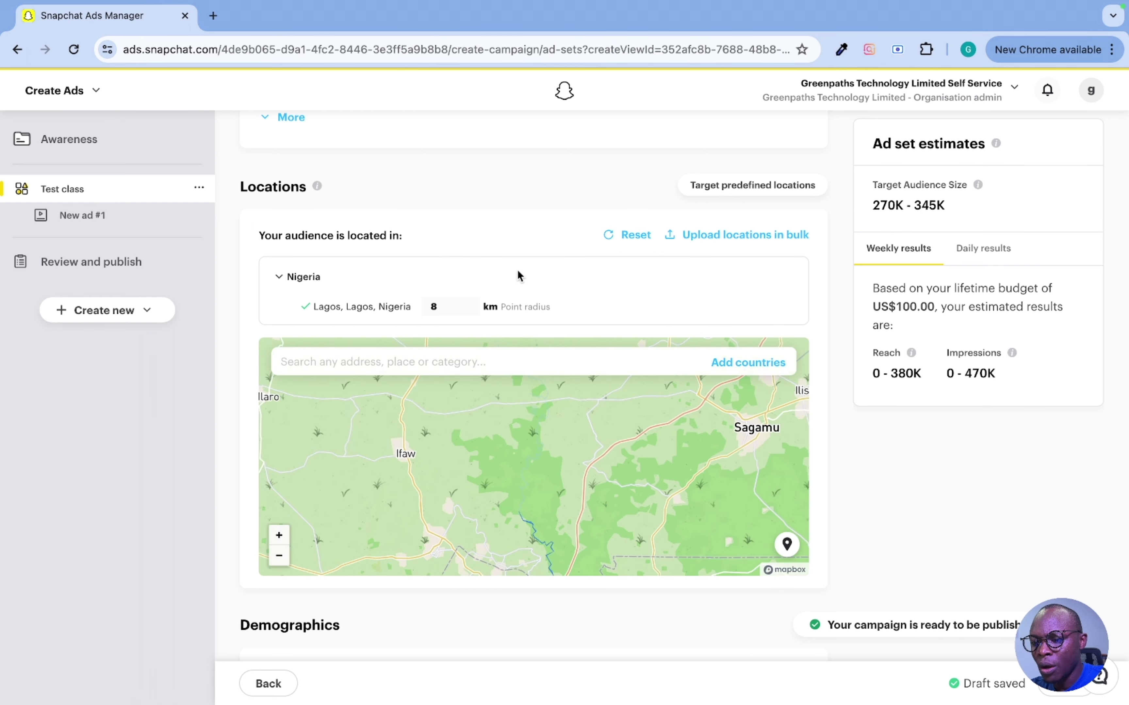
left_click_drag(583, 469, 570, 387)
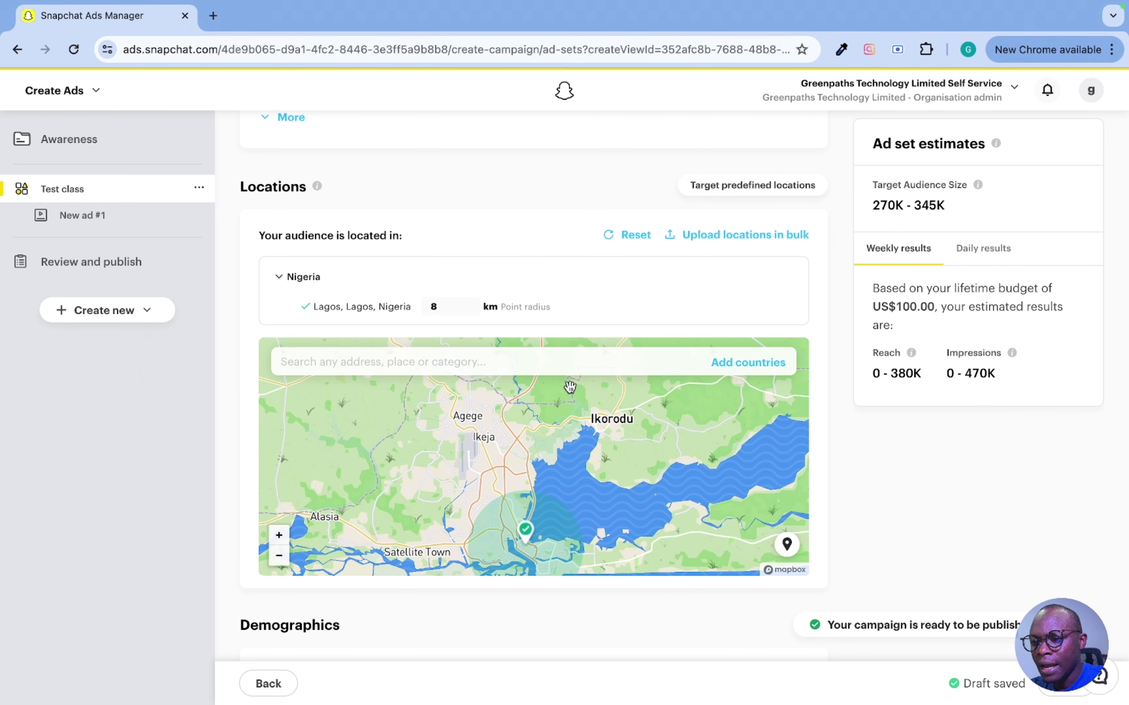
left_click_drag(796, 555, 490, 435)
left_click(490, 436)
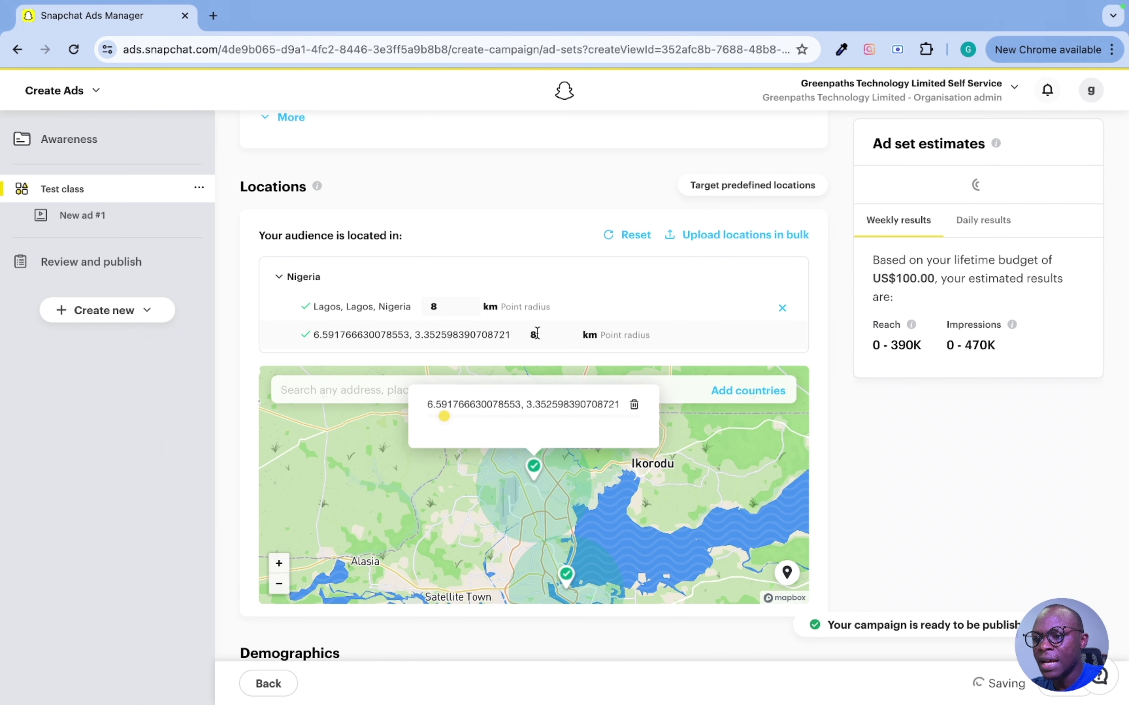
- Set the Ikeja pin's point radius to 5 km and remove the Lagos, Lagos, Nigeria place
left_click(535, 335)
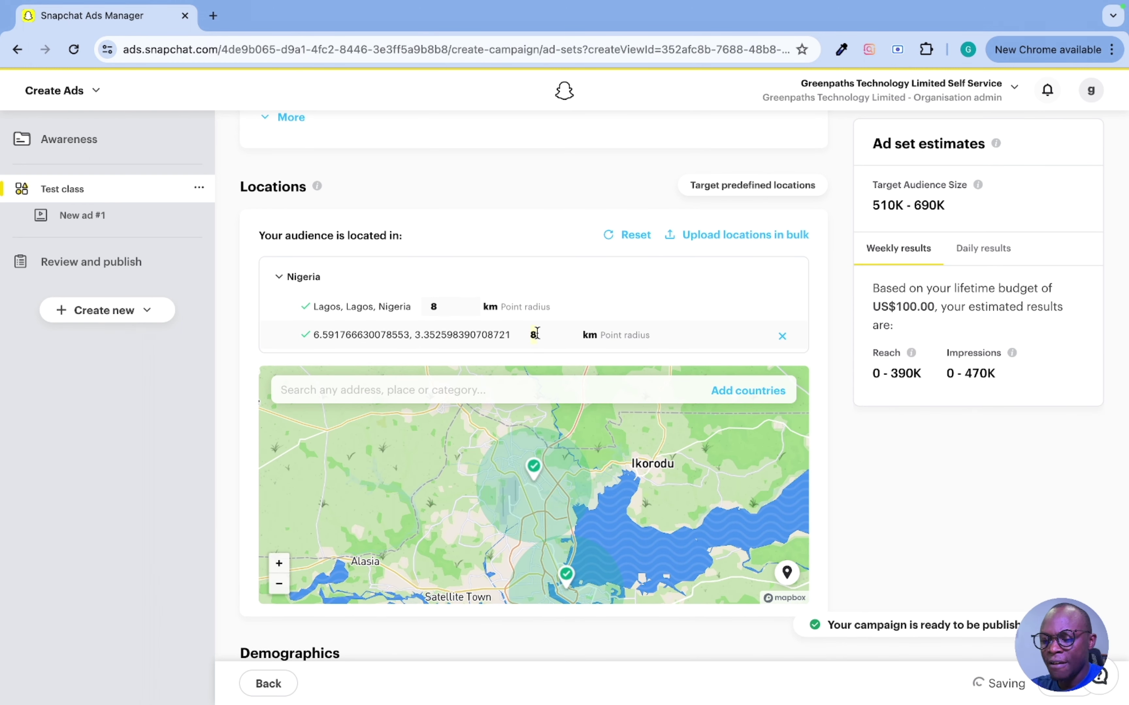
type("5")
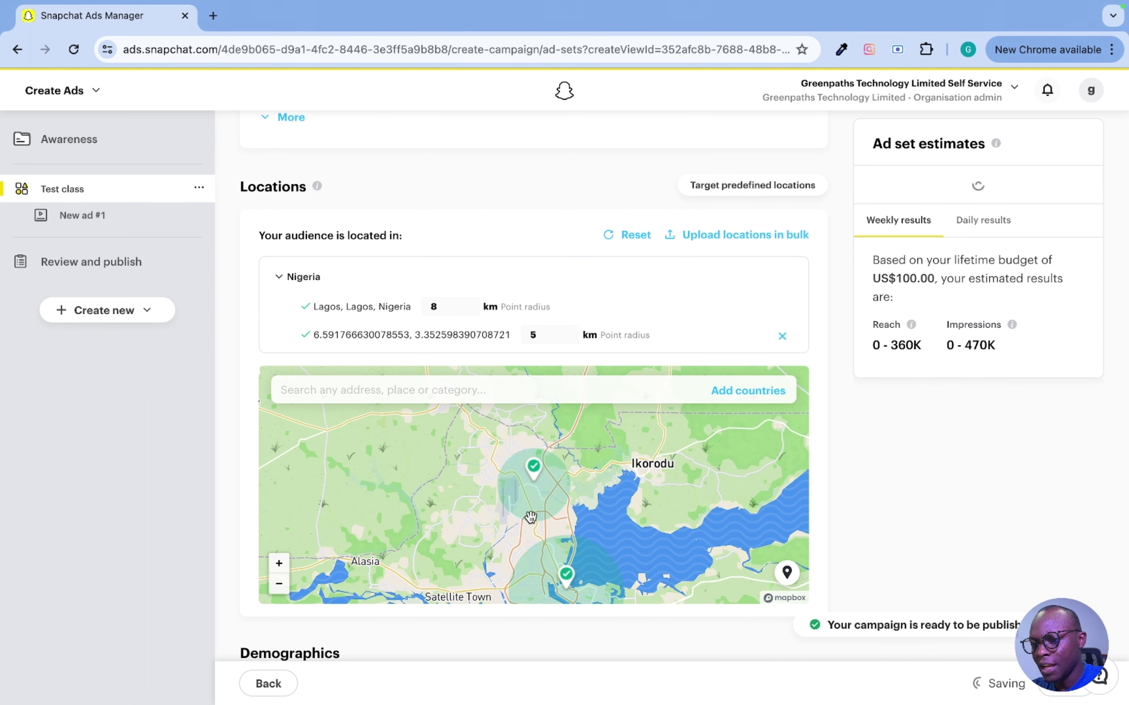
scroll(619, 566, "down", 1)
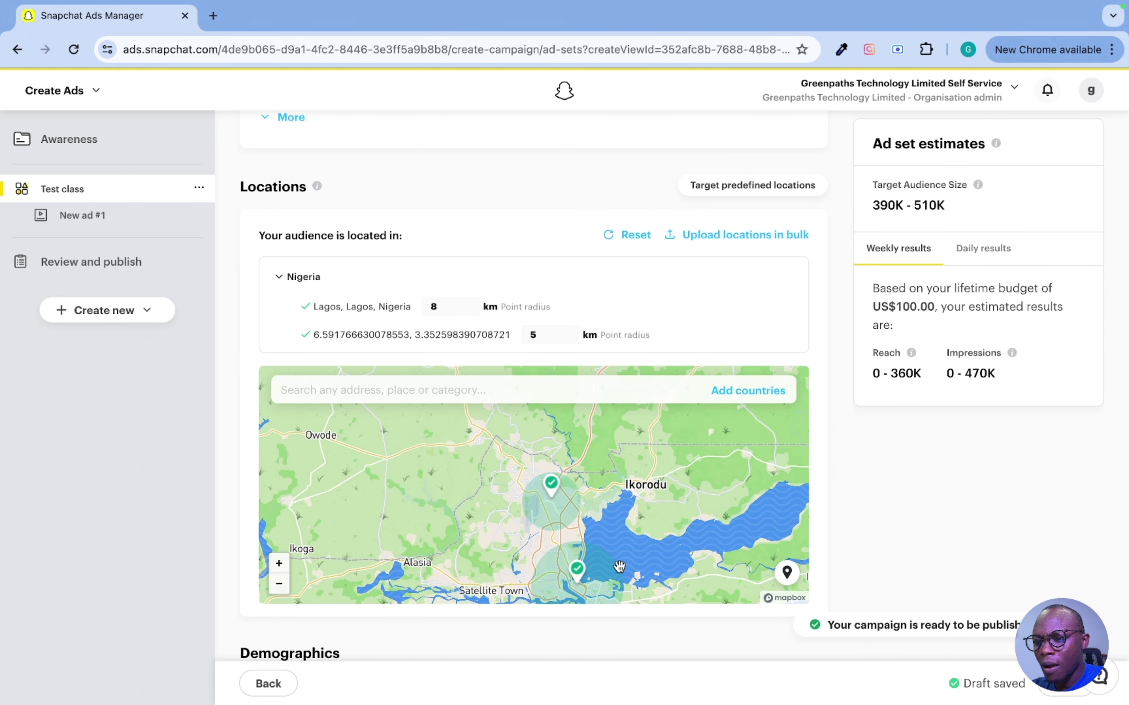
left_click(784, 311)
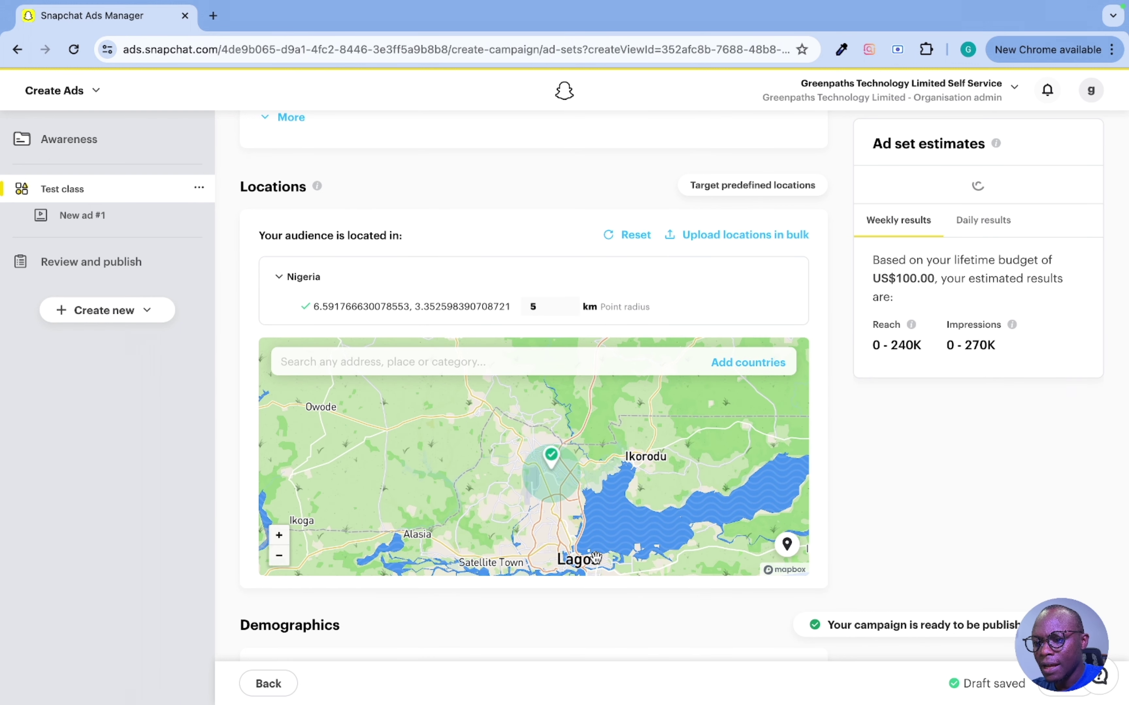
- Drop a second included location pin on the map by Banana Island in Lagos, at about 6.46, 3.46
scroll(598, 547, "up", 2)
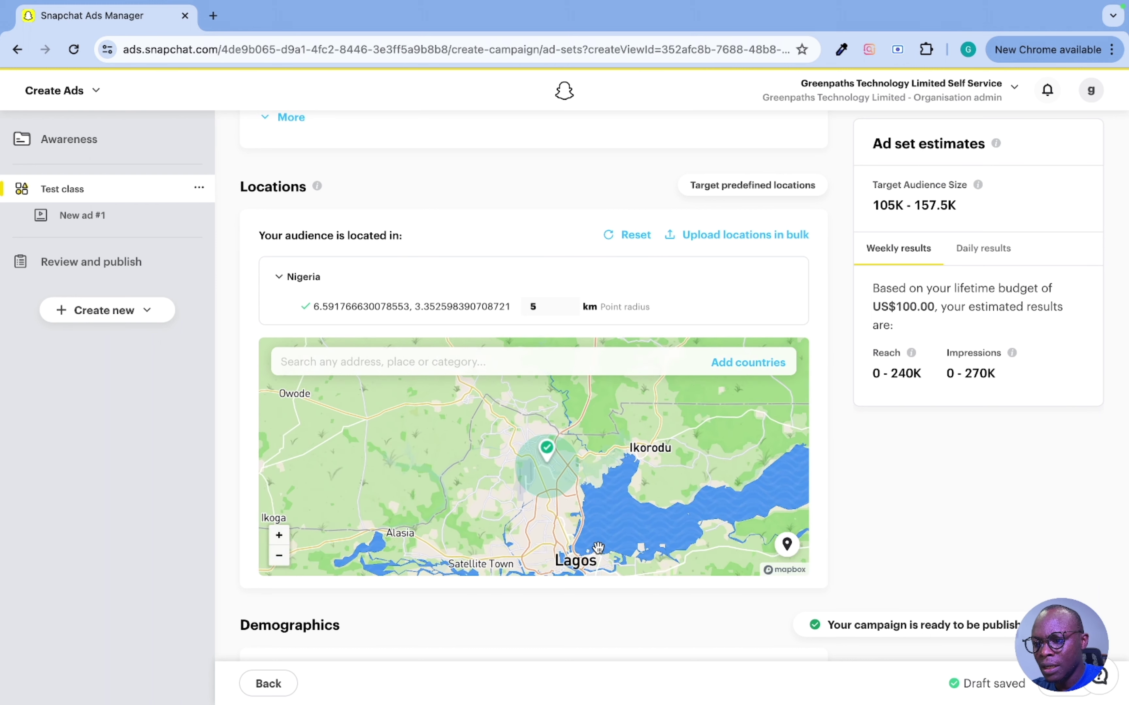
left_click_drag(639, 517, 627, 443)
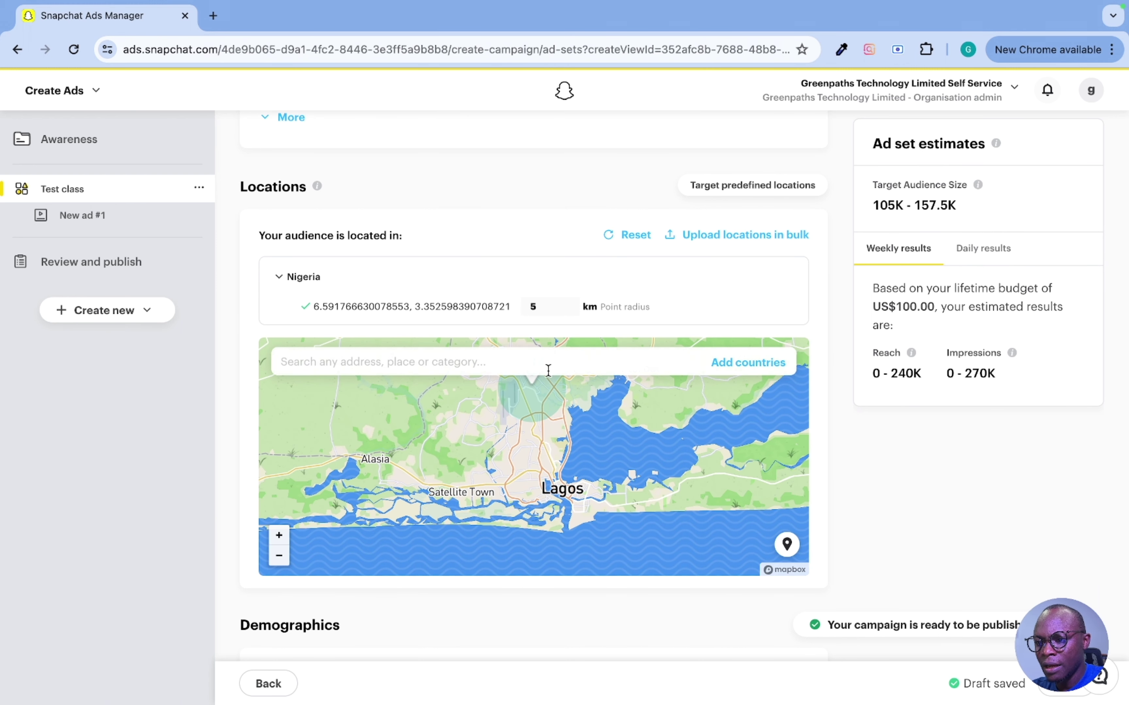
left_click(544, 356)
scroll(643, 467, "up", 3)
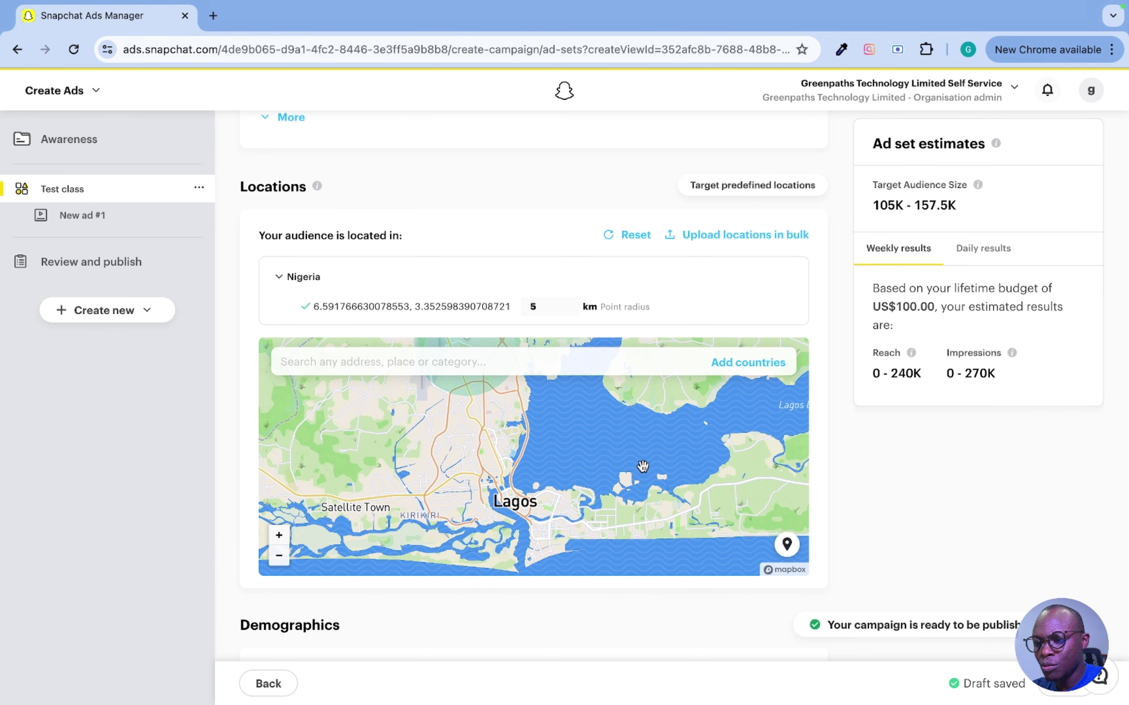
scroll(642, 498, "up", 4)
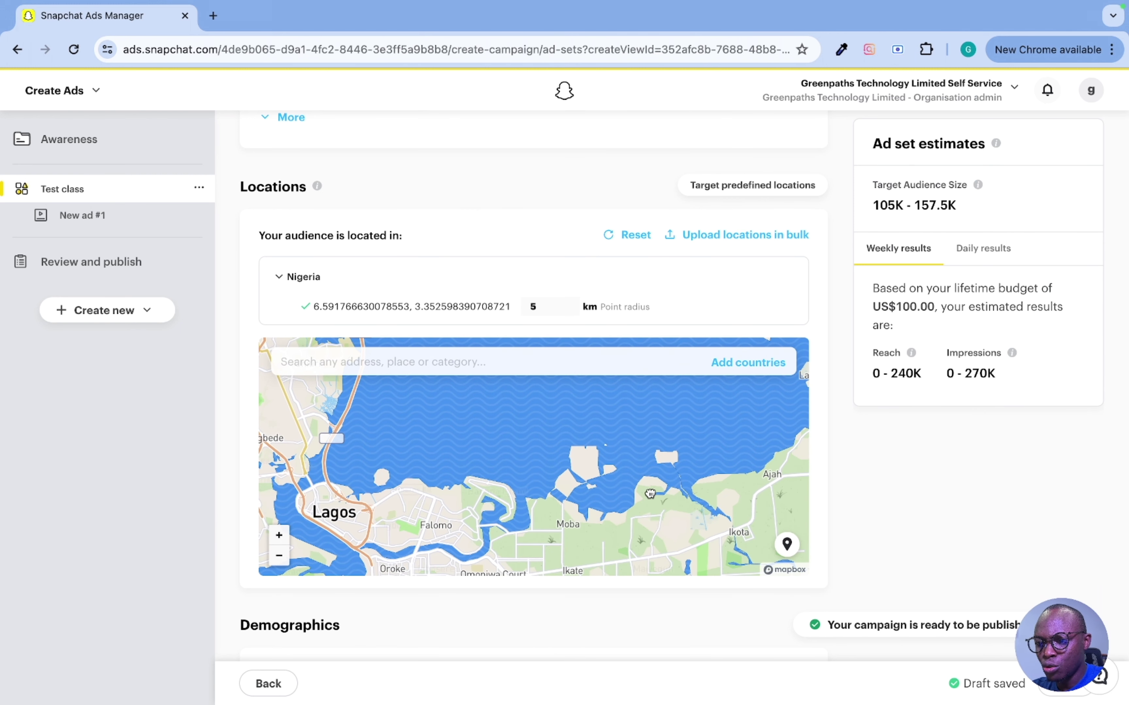
left_click_drag(649, 493, 650, 490)
scroll(633, 448, "down", 3)
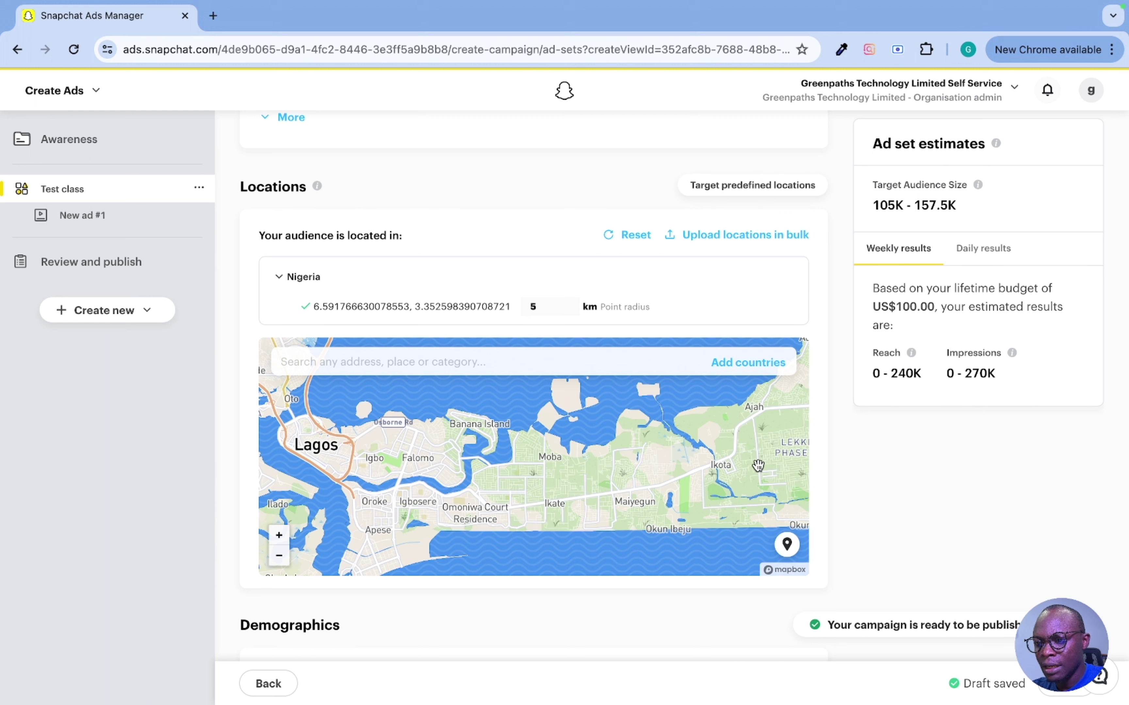
left_click_drag(758, 467, 759, 462)
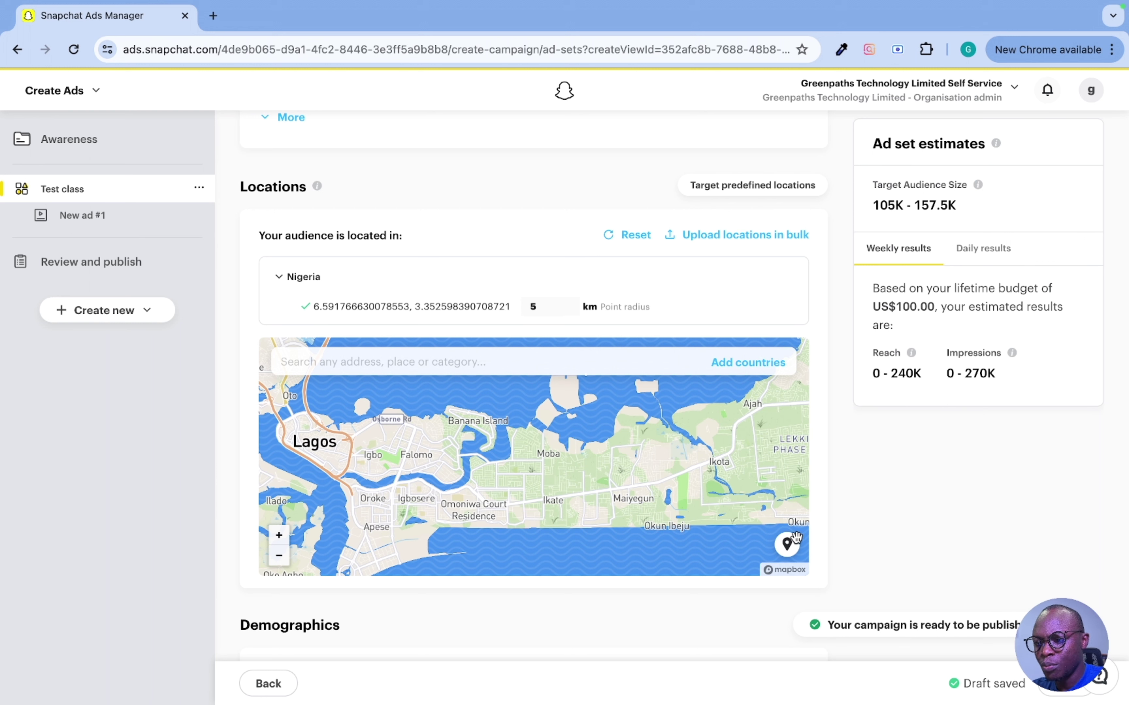
left_click(787, 545)
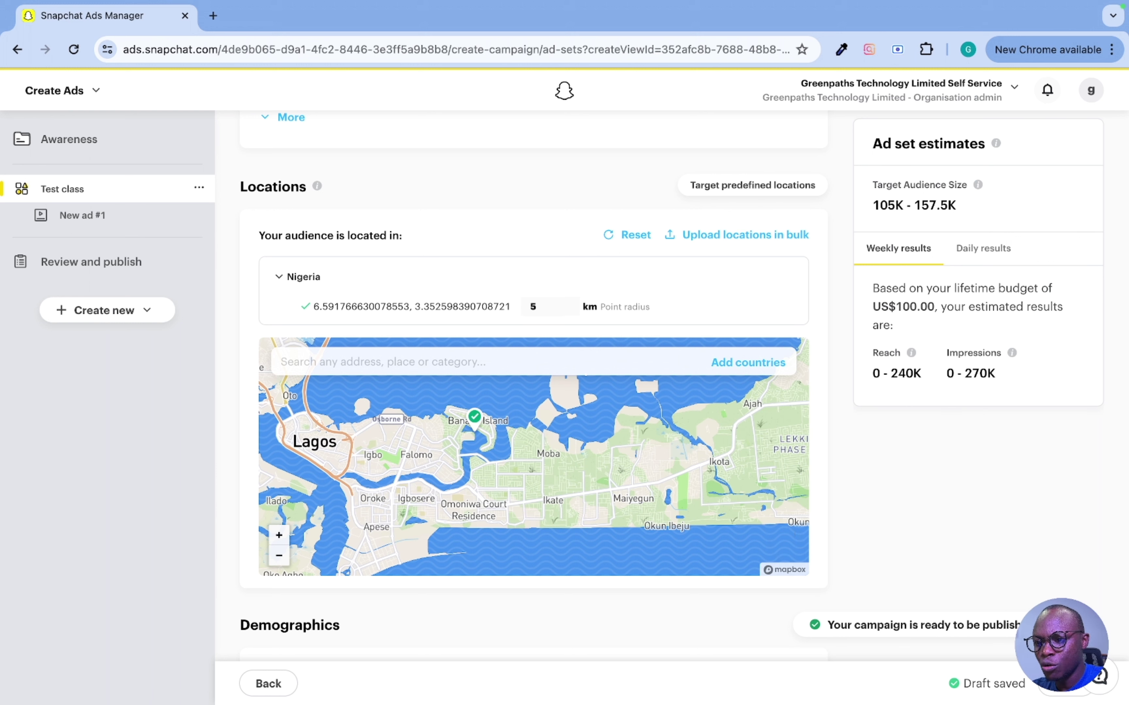
left_click(478, 429)
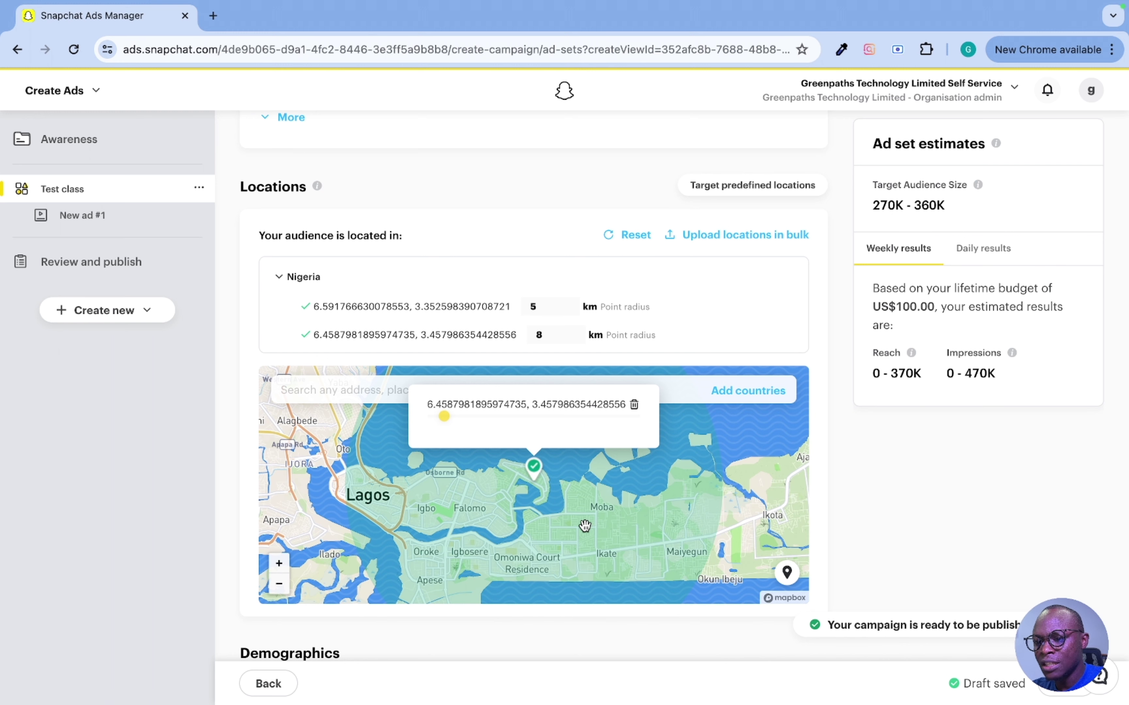
- Set the Banana Island pin's point radius to 4 km
scroll(585, 526, "down", 3)
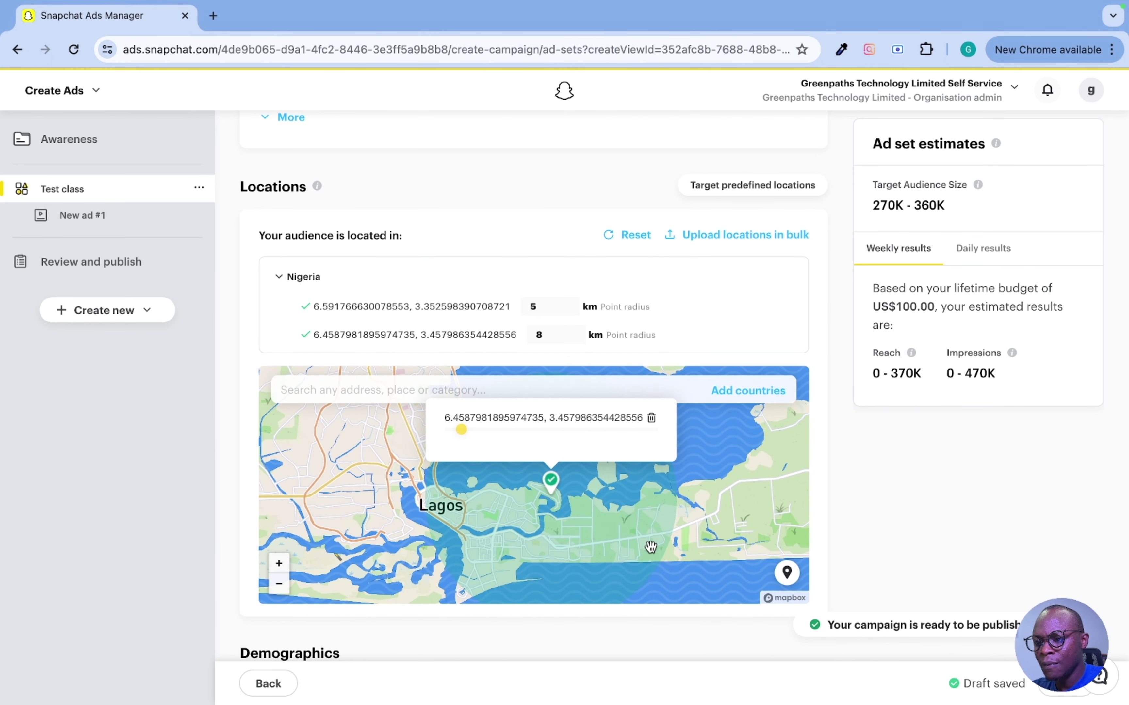
left_click(712, 476)
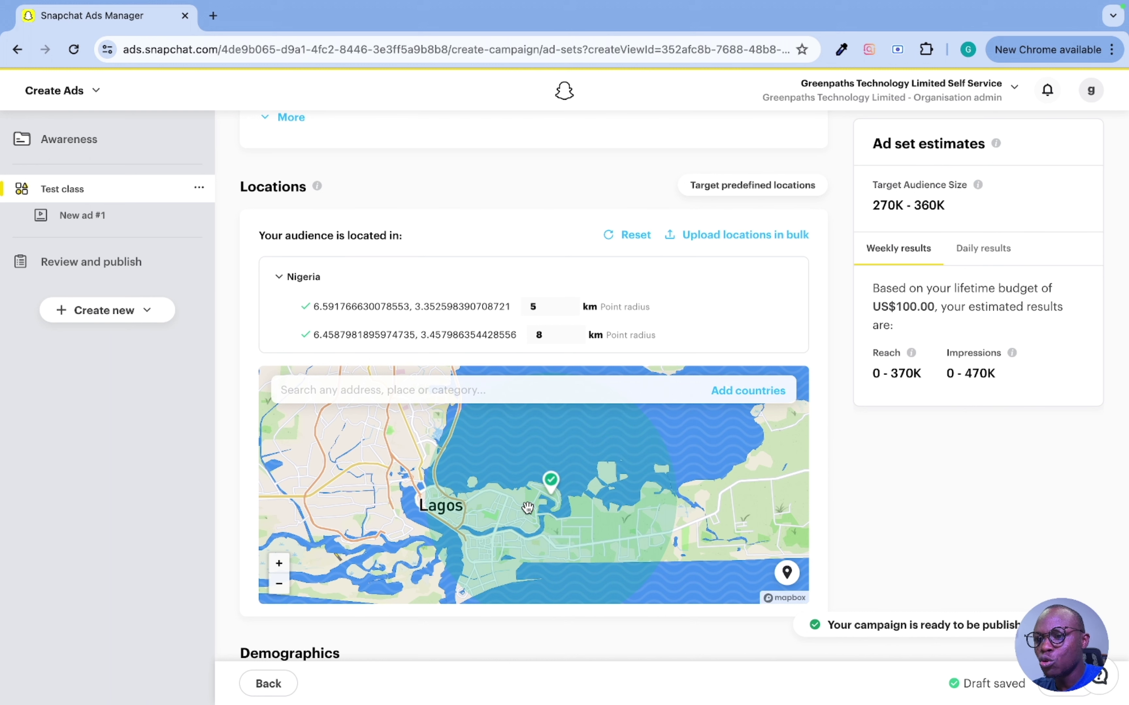
scroll(566, 485, "down", 1)
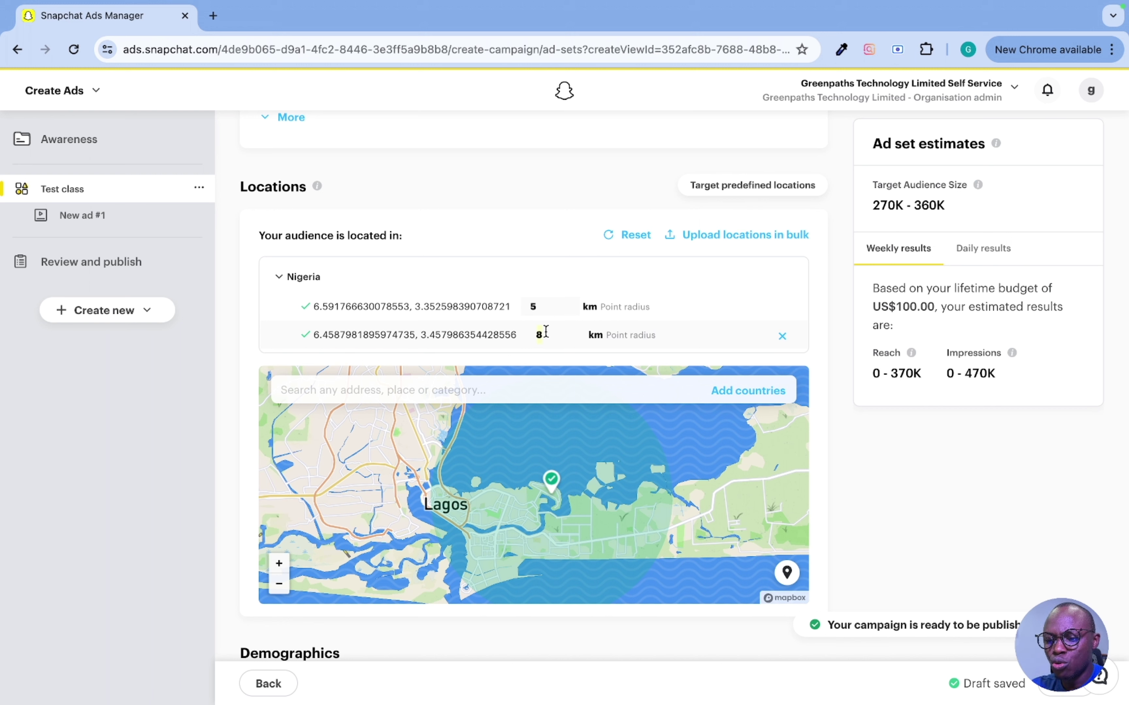
type("4")
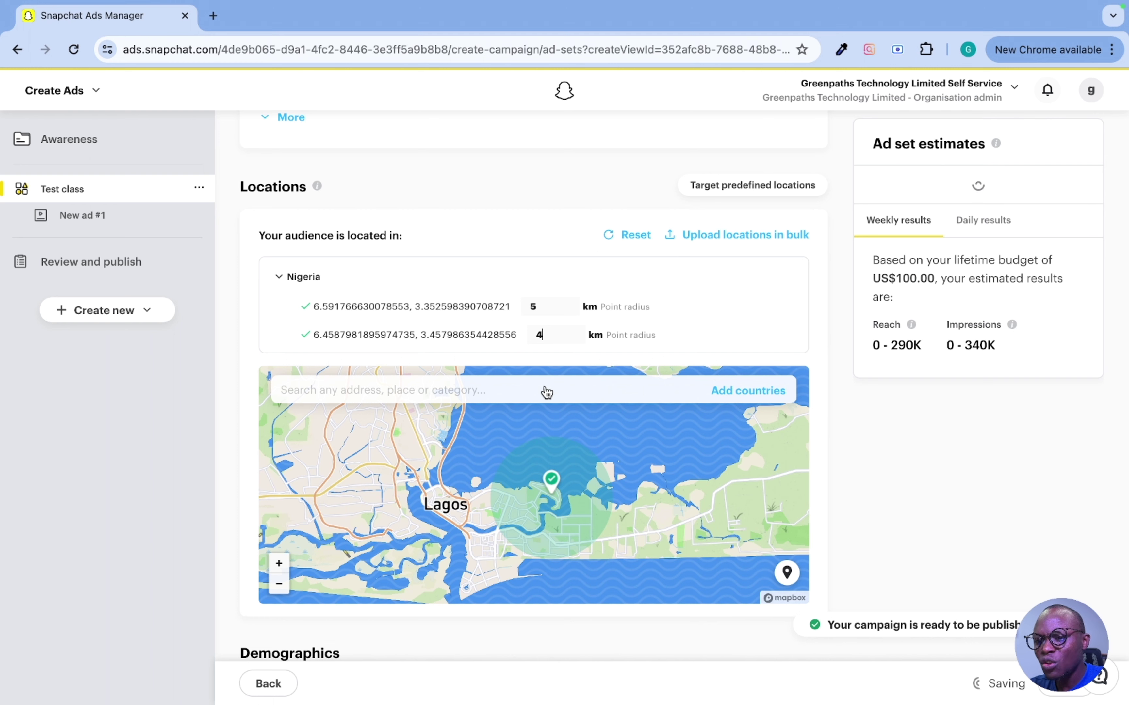
left_click(545, 400)
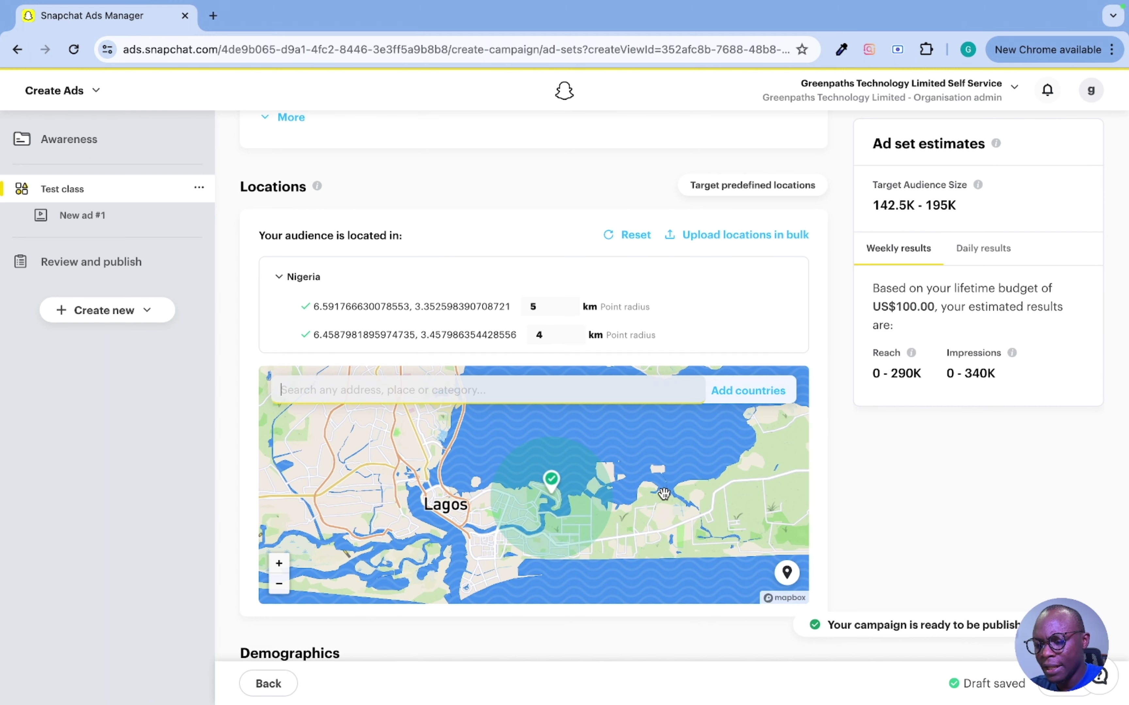
- Drop a third included location pin on the map at Ajah, at about 6.47, 3.56, and set its point radius to 5 km
scroll(663, 494, "up", 5)
left_click(613, 521)
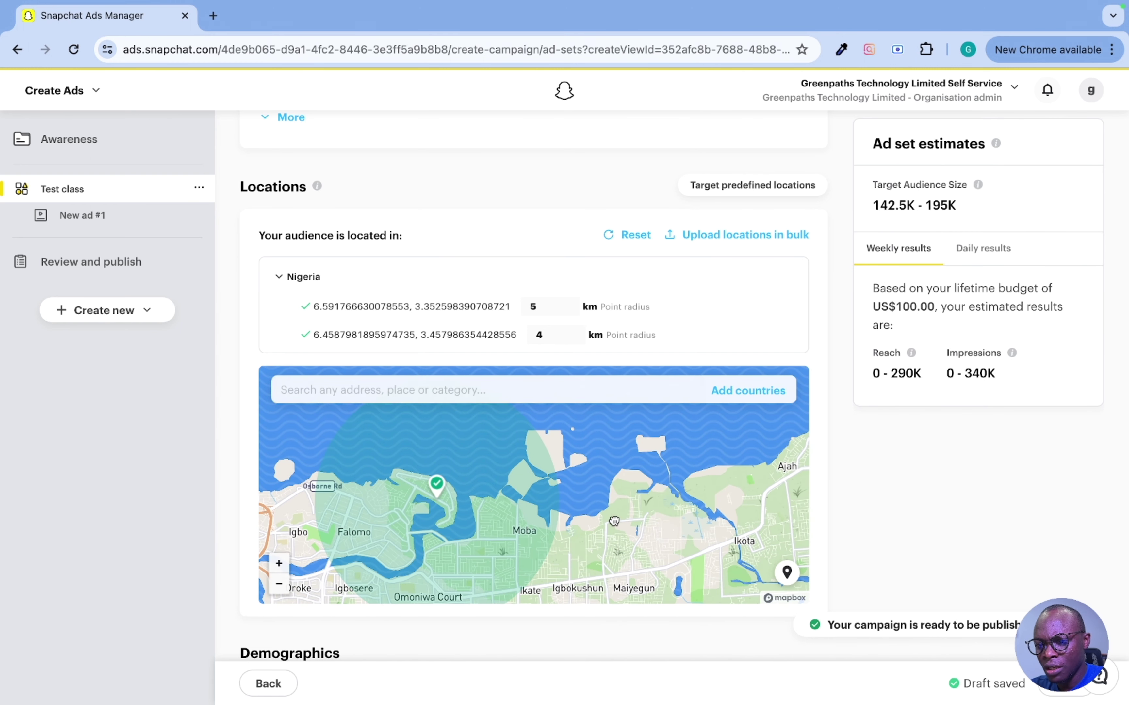
left_click_drag(614, 521, 473, 488)
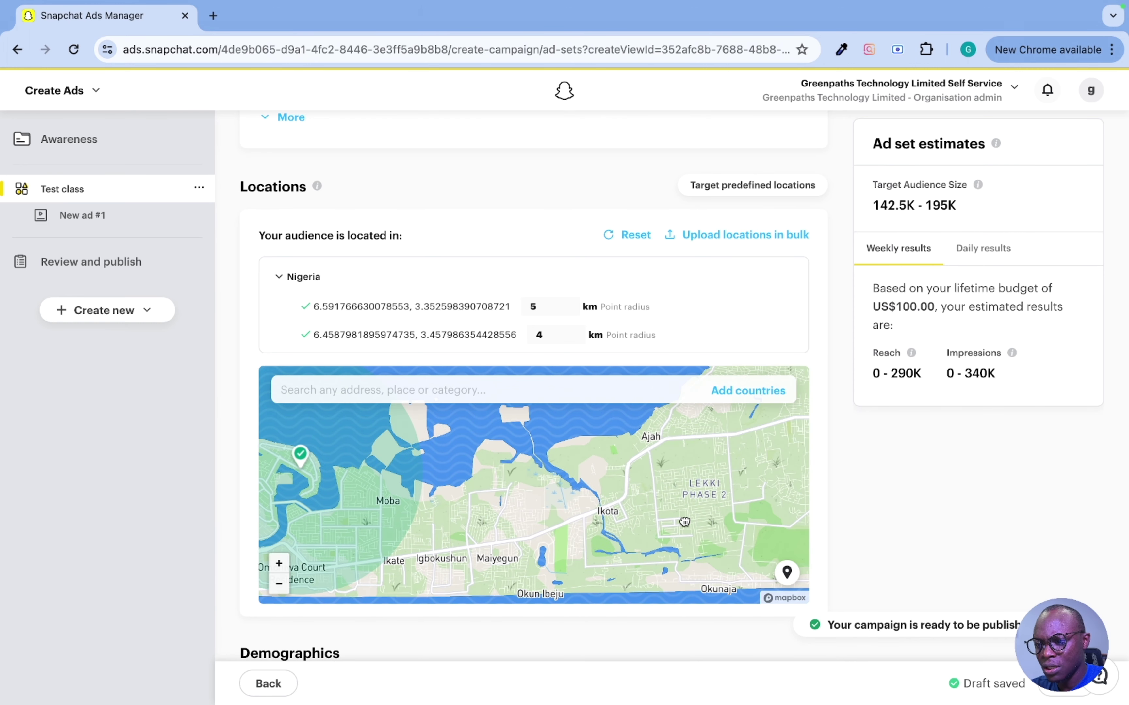
right_click(638, 506)
key("Escape")
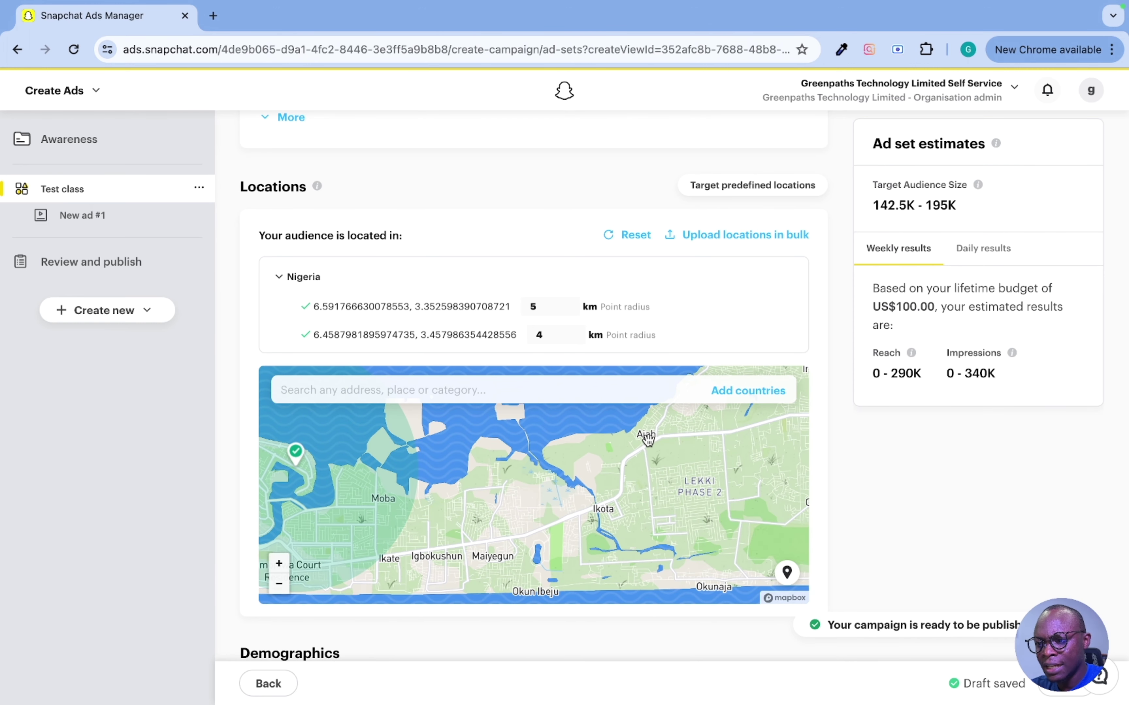
left_click(786, 572)
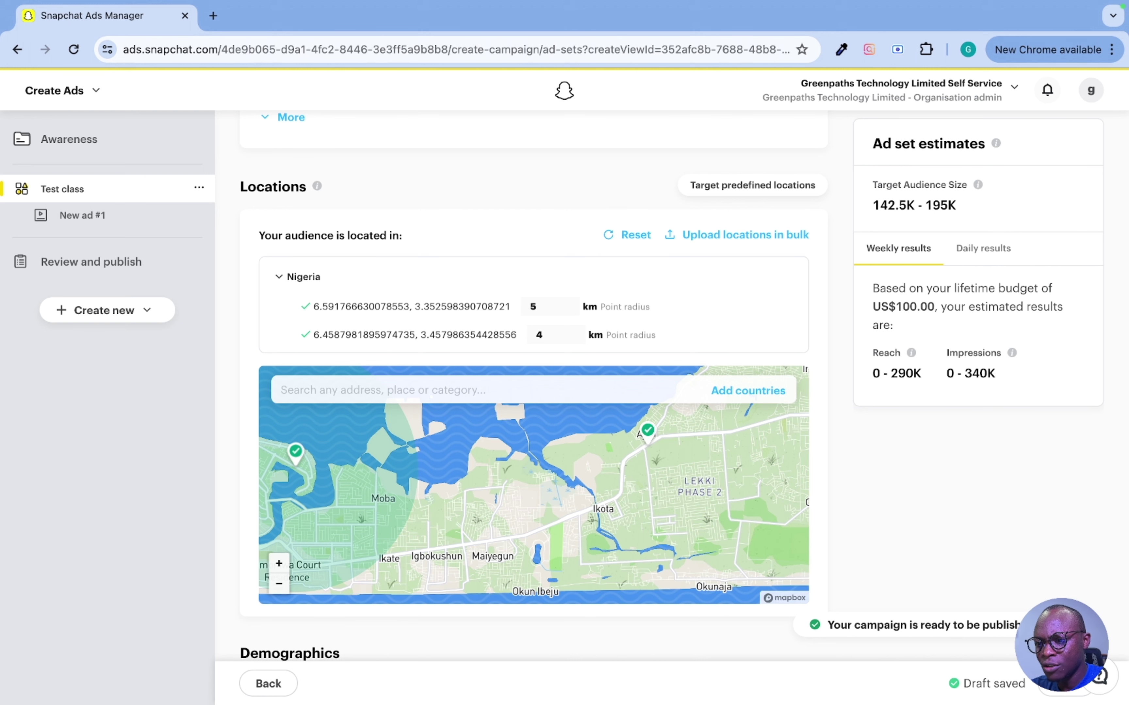
left_click(652, 437)
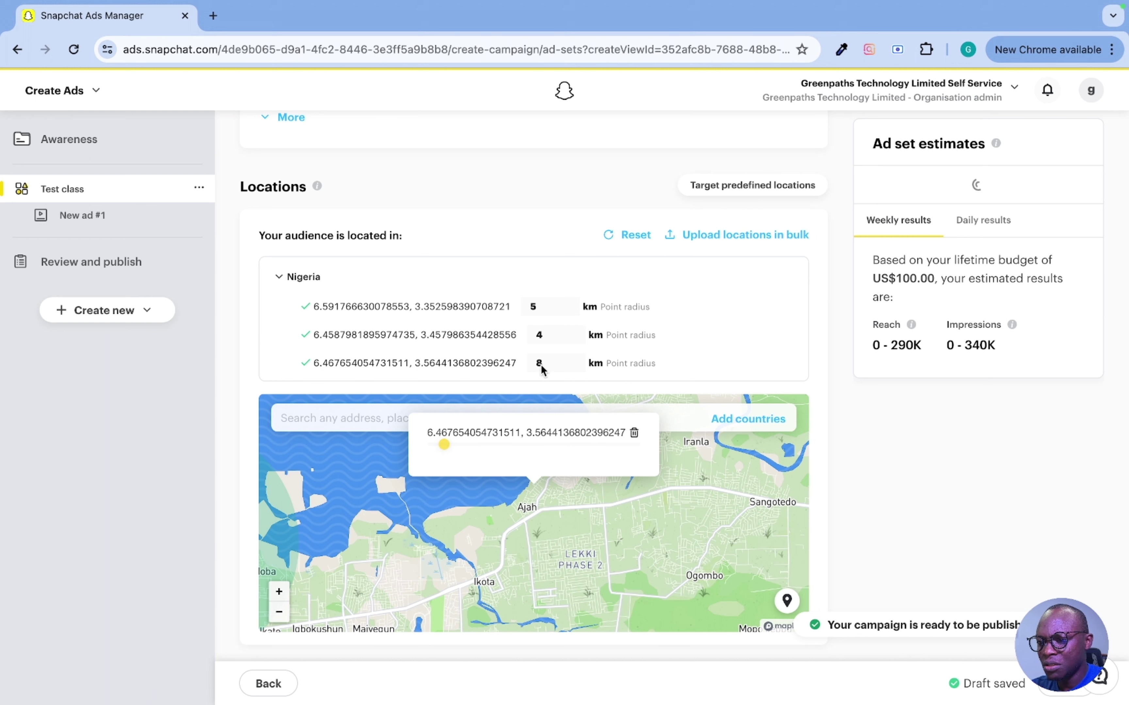
left_click(541, 369)
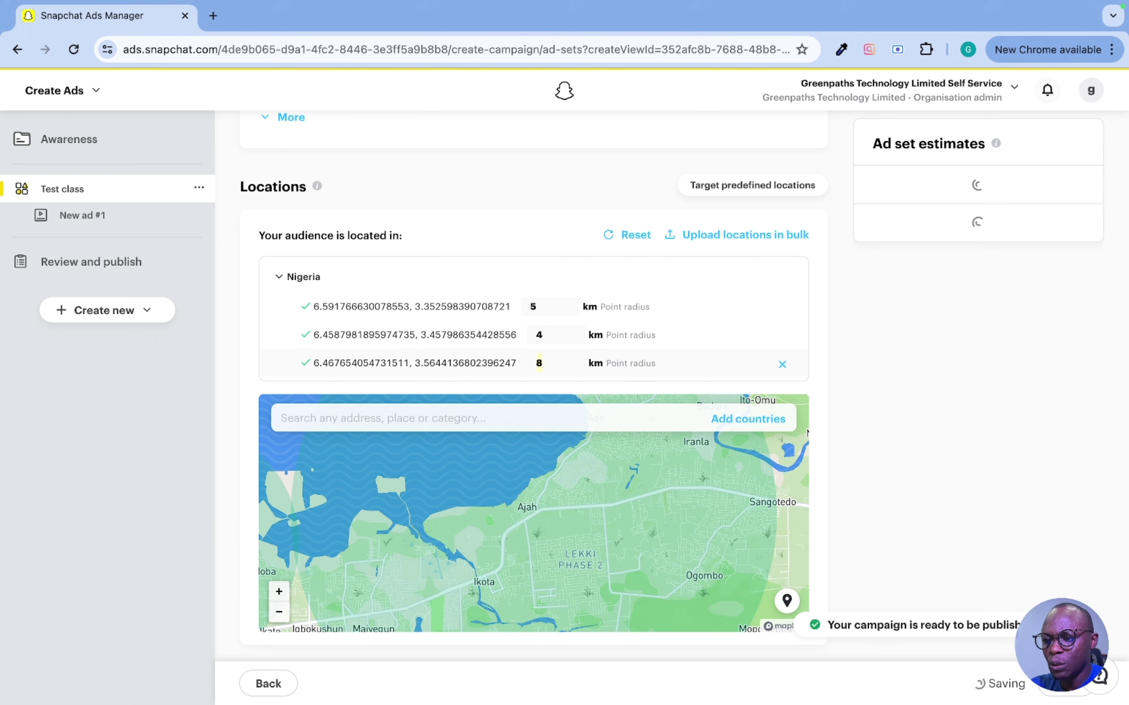
type("5")
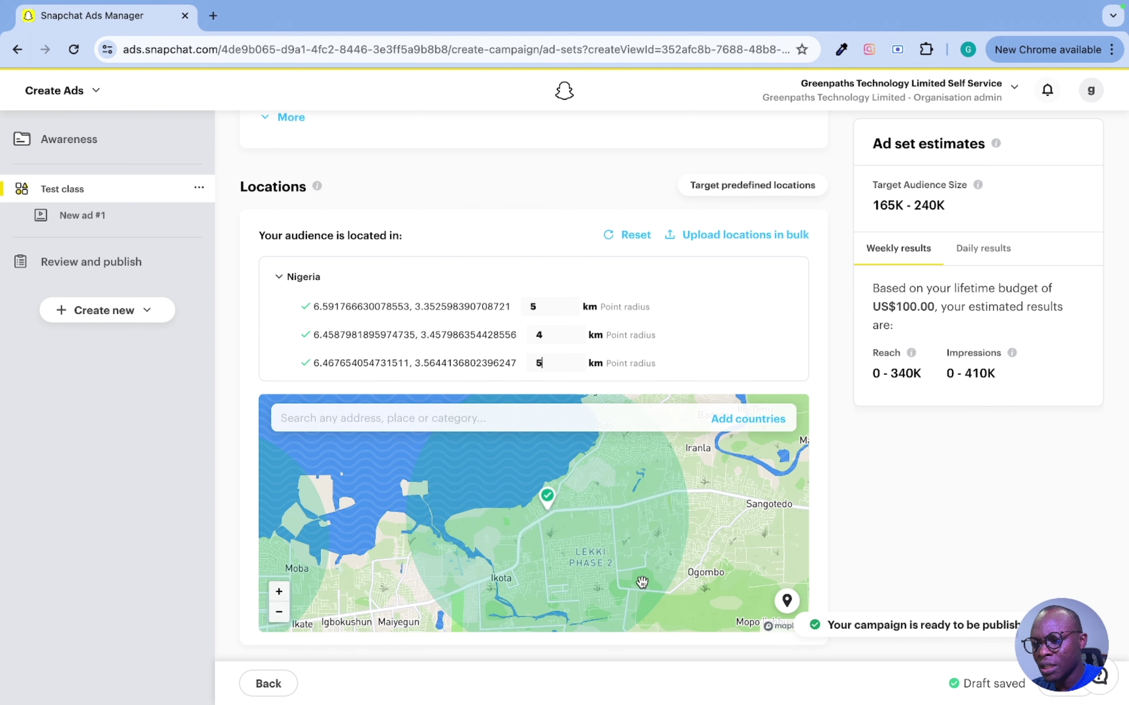
- Drop a fourth included location pin at Ikate, at about 6.43, 3.49, and set its point radius to 5 km
left_click_drag(642, 584, 485, 589)
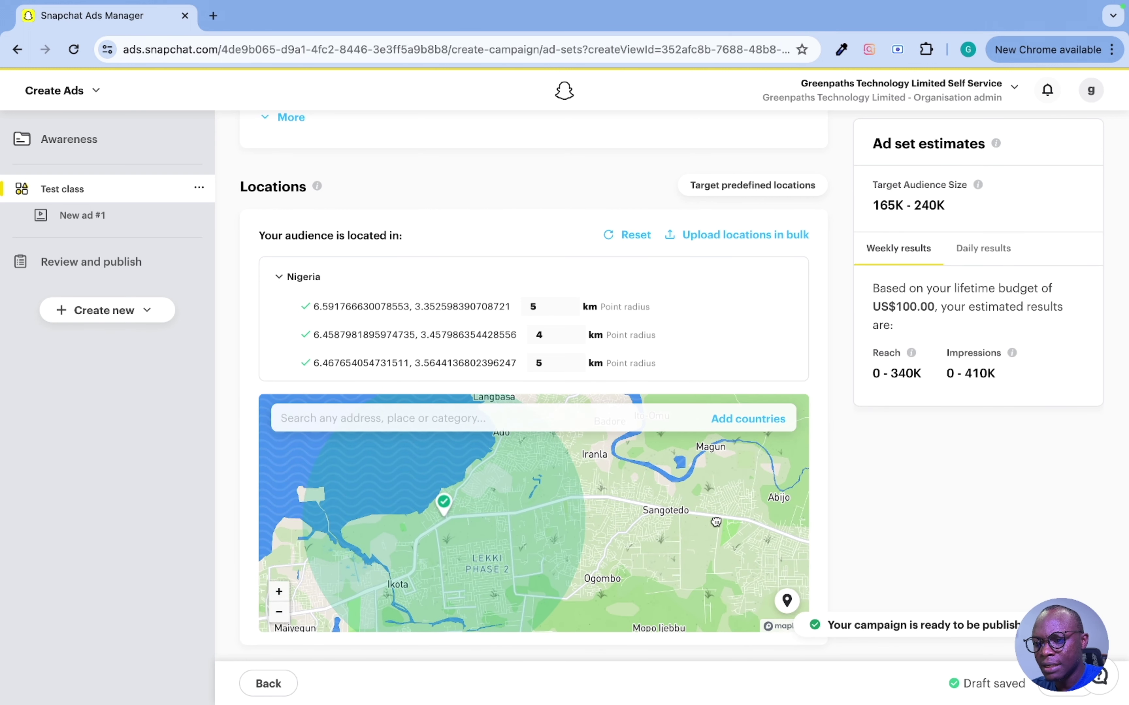
left_click_drag(506, 541, 593, 532)
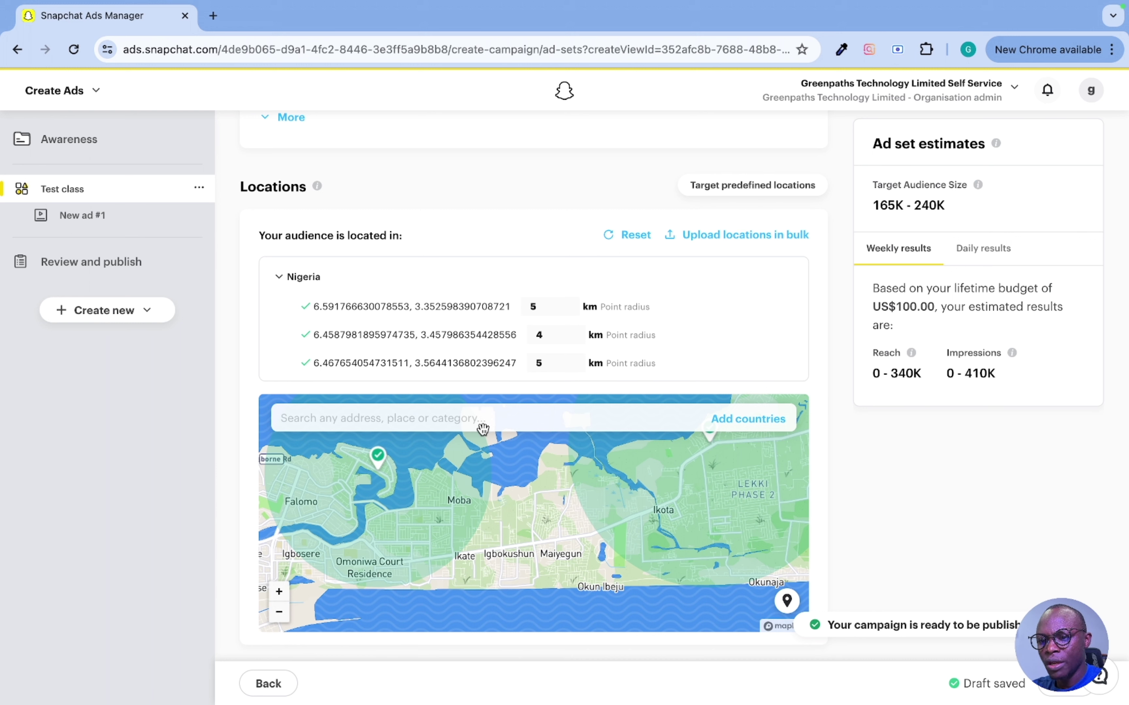
left_click(787, 602)
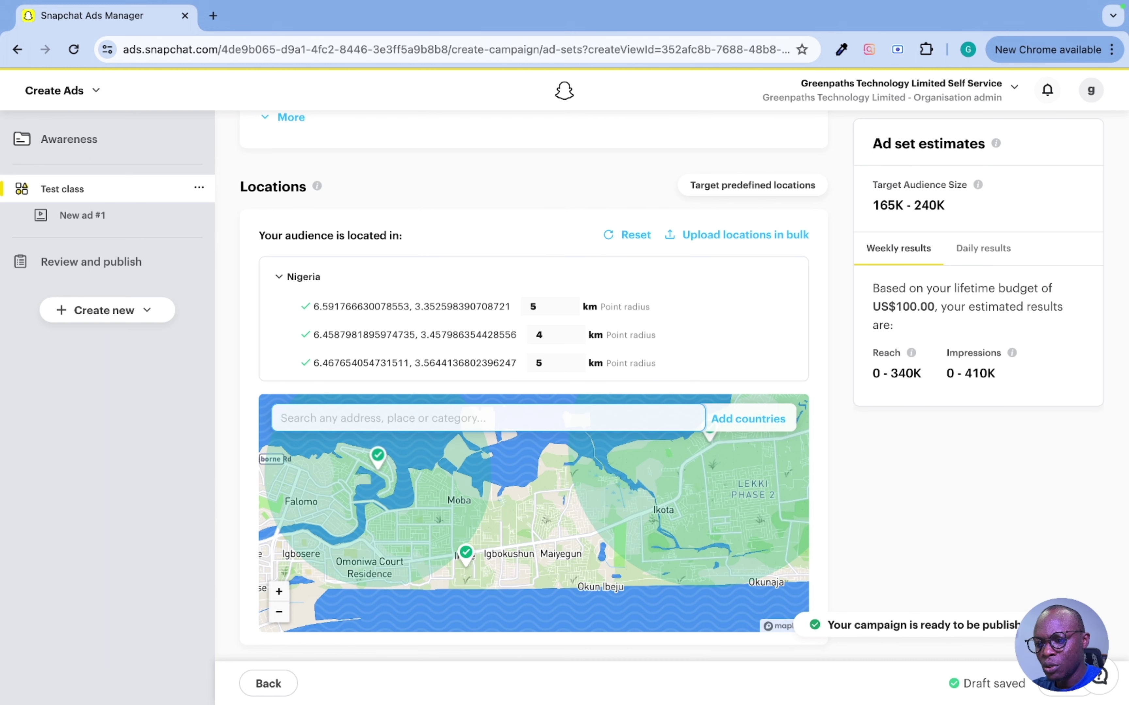
left_click(466, 564)
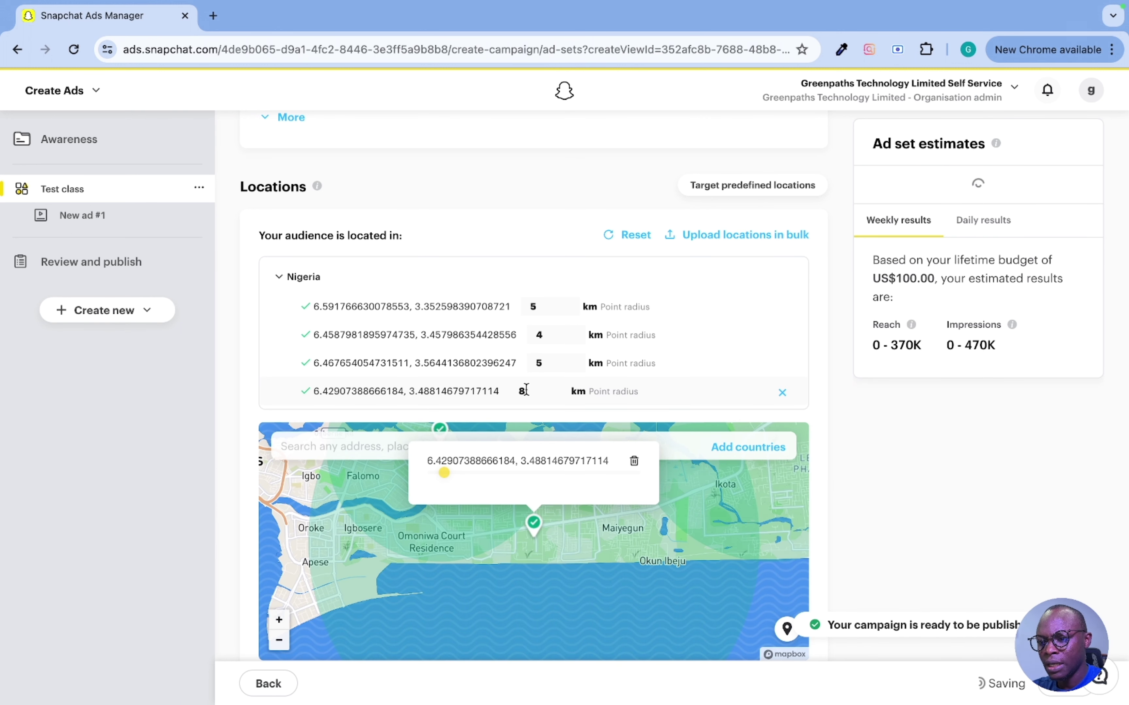
left_click(525, 391)
type("5")
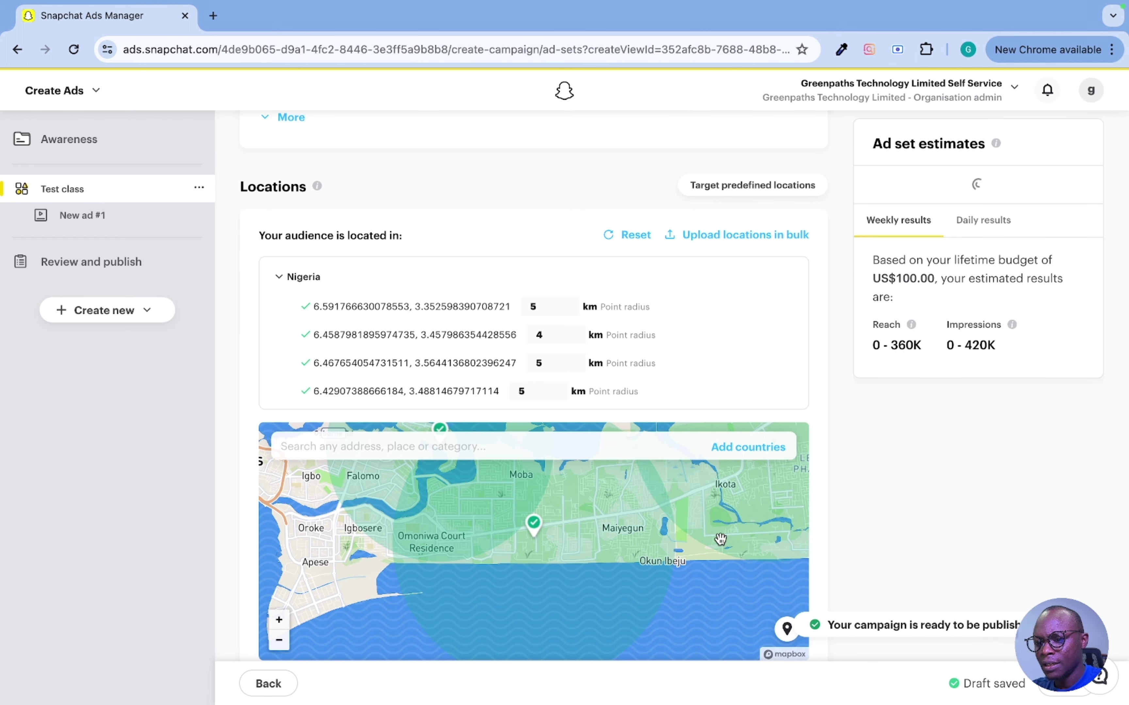
- Drop a fifth included location pin on the map at Ajegunle, west of Lagos, at about 6.46, 3.34
left_click_drag(721, 541, 786, 549)
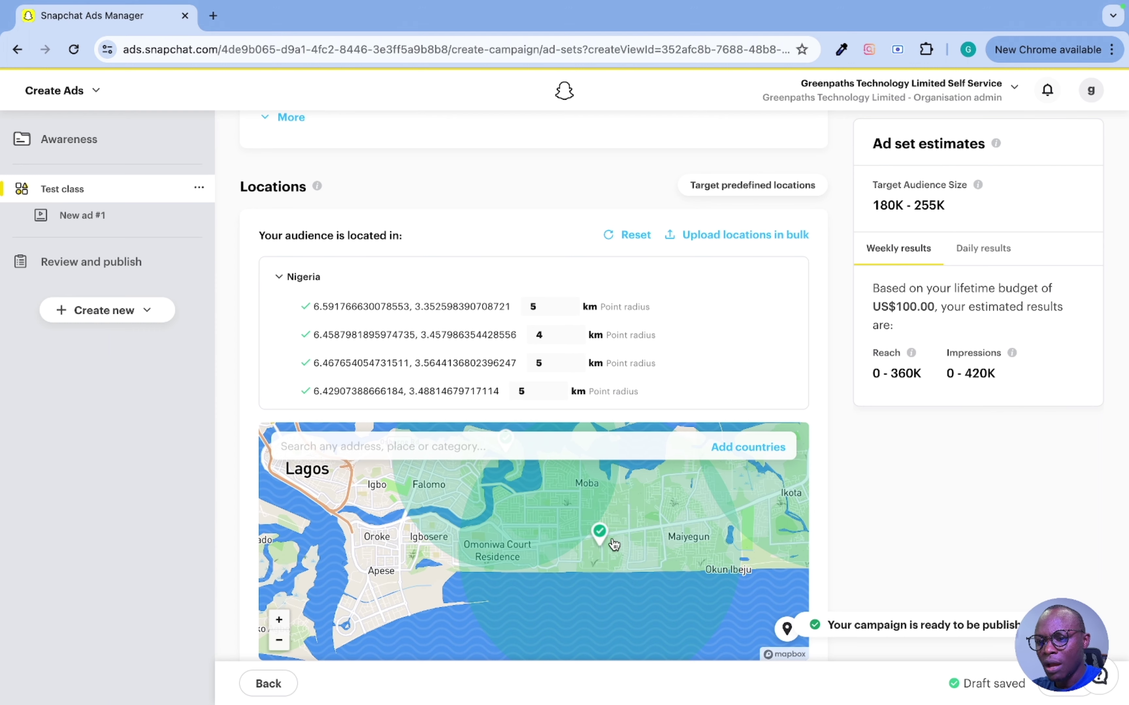
left_click_drag(434, 491, 545, 541)
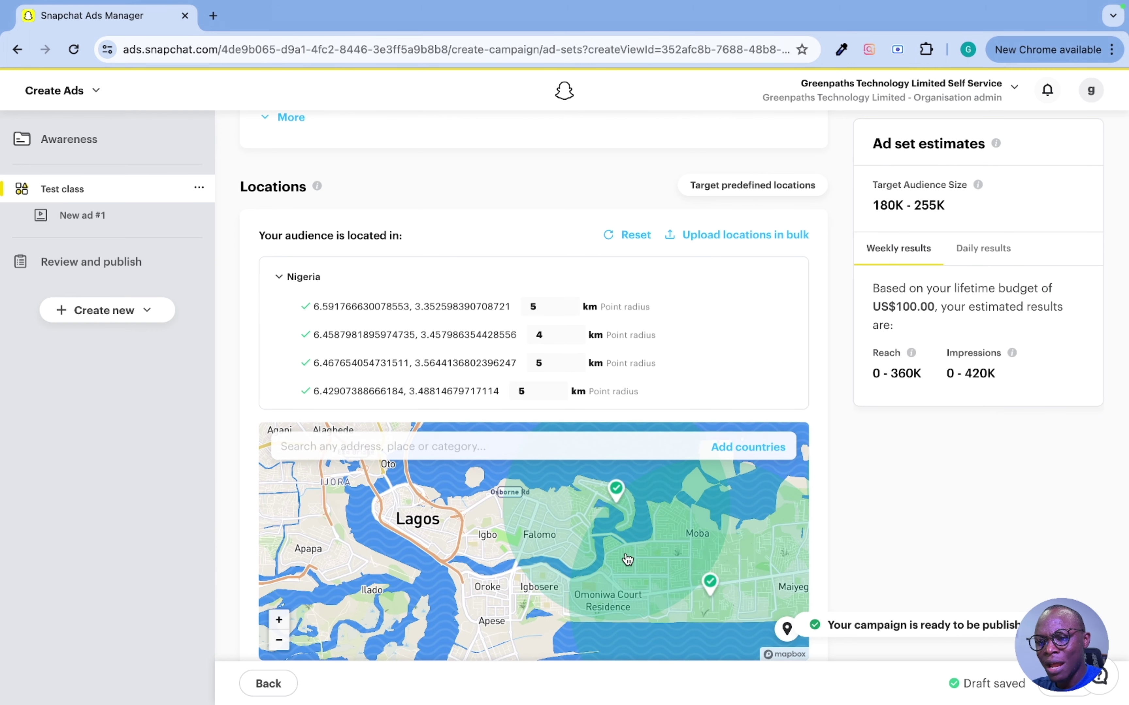
left_click_drag(382, 520, 510, 535)
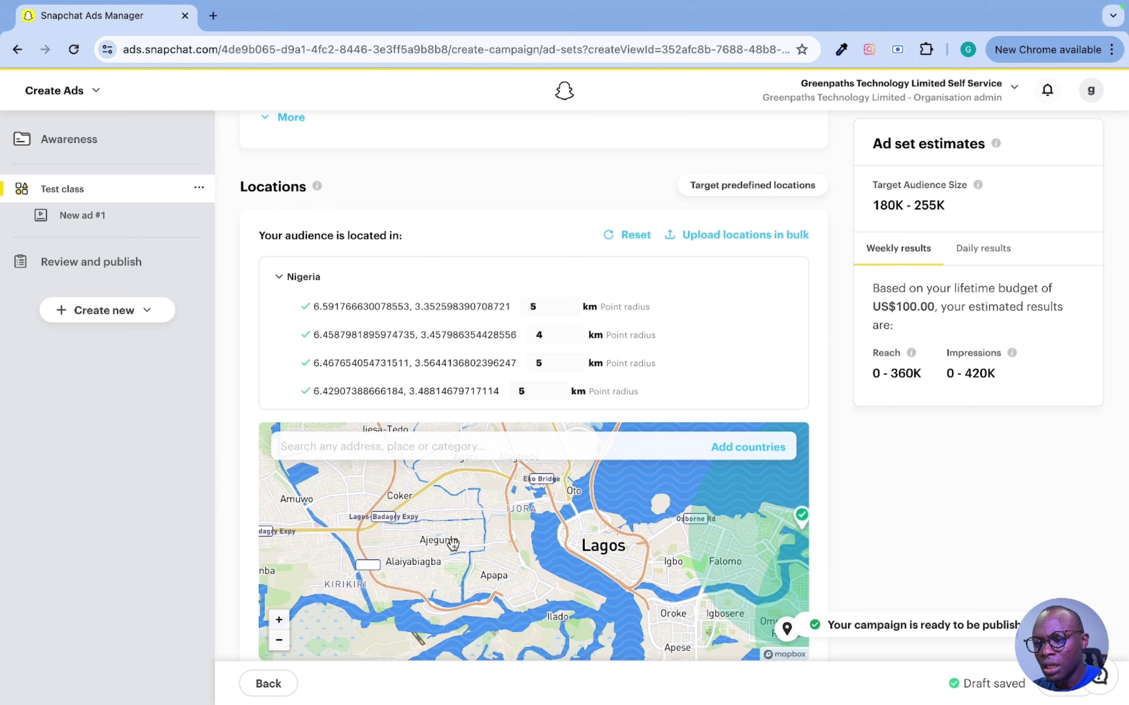
left_click(786, 630)
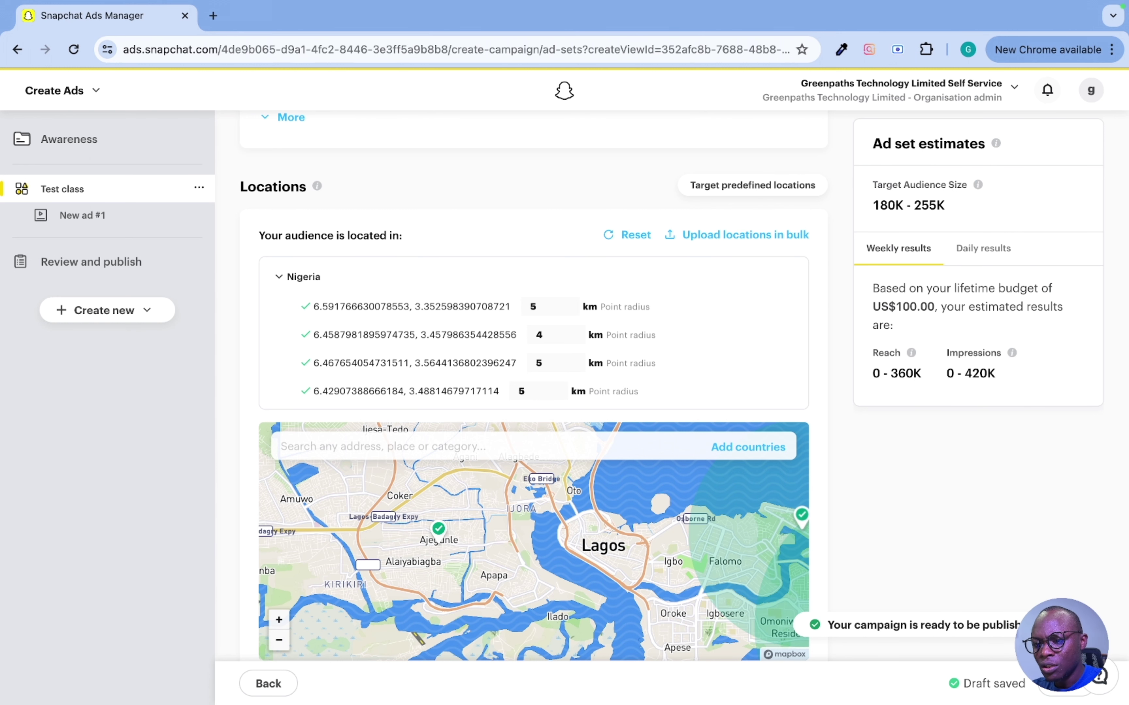
left_click(439, 538)
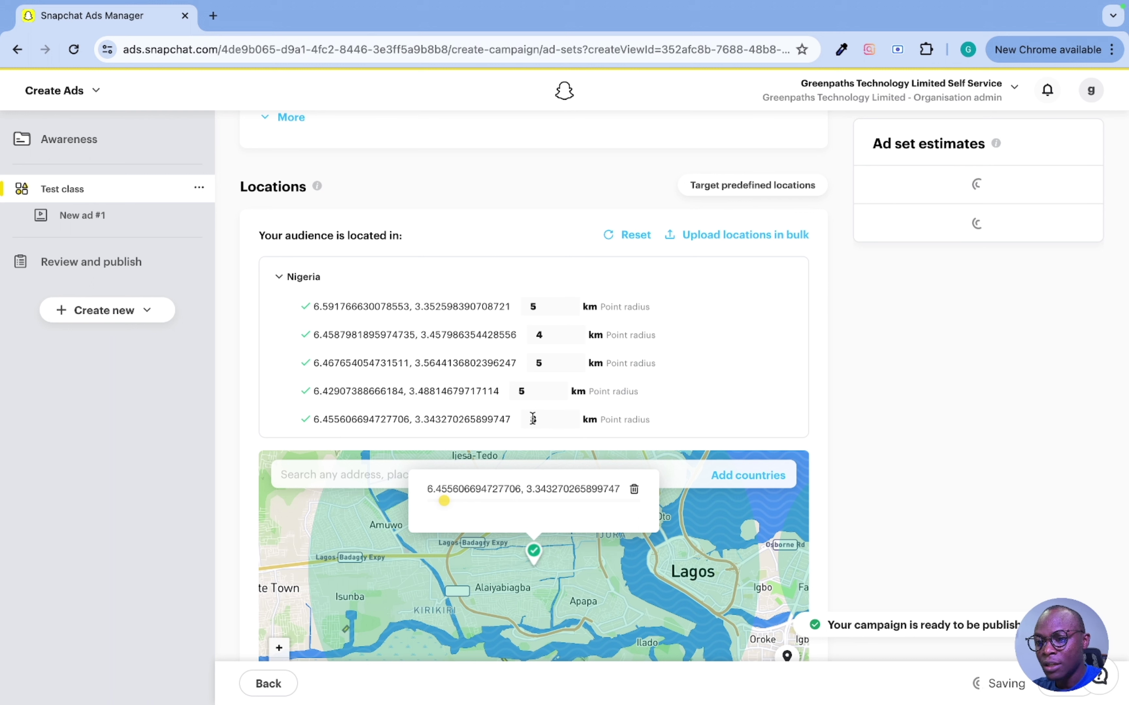
- Set the Ajegunle pin's point radius to 5 km
left_click(532, 419)
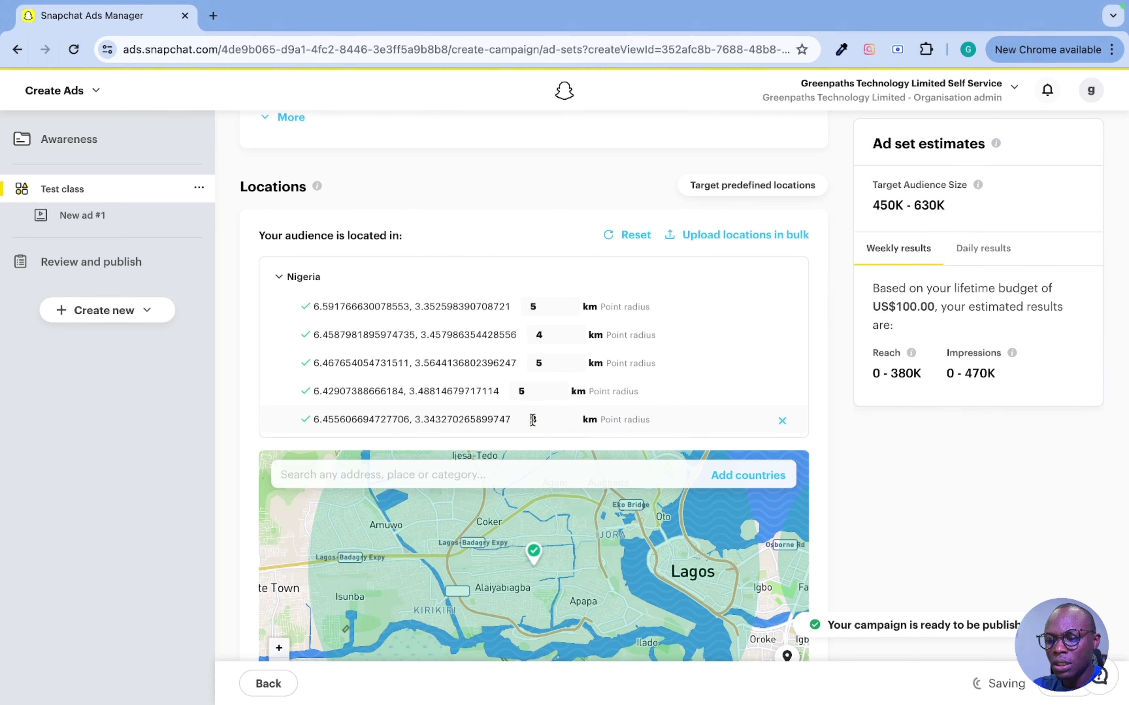
key("BackSpace")
type("58")
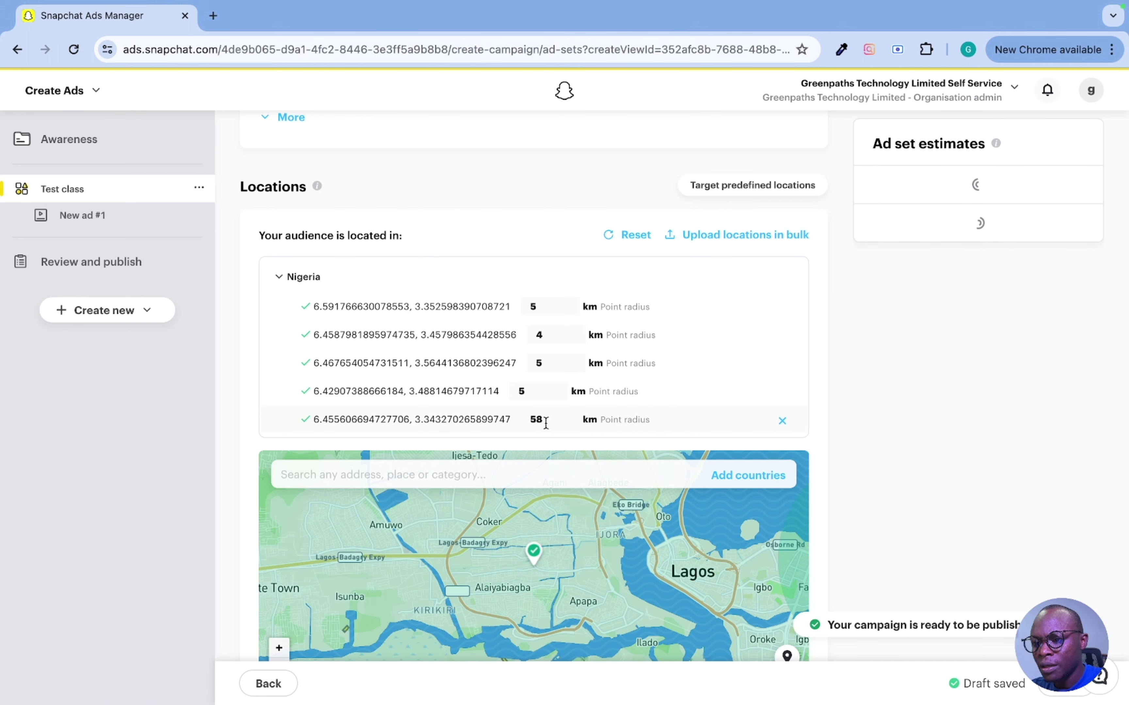
key("BackSpace")
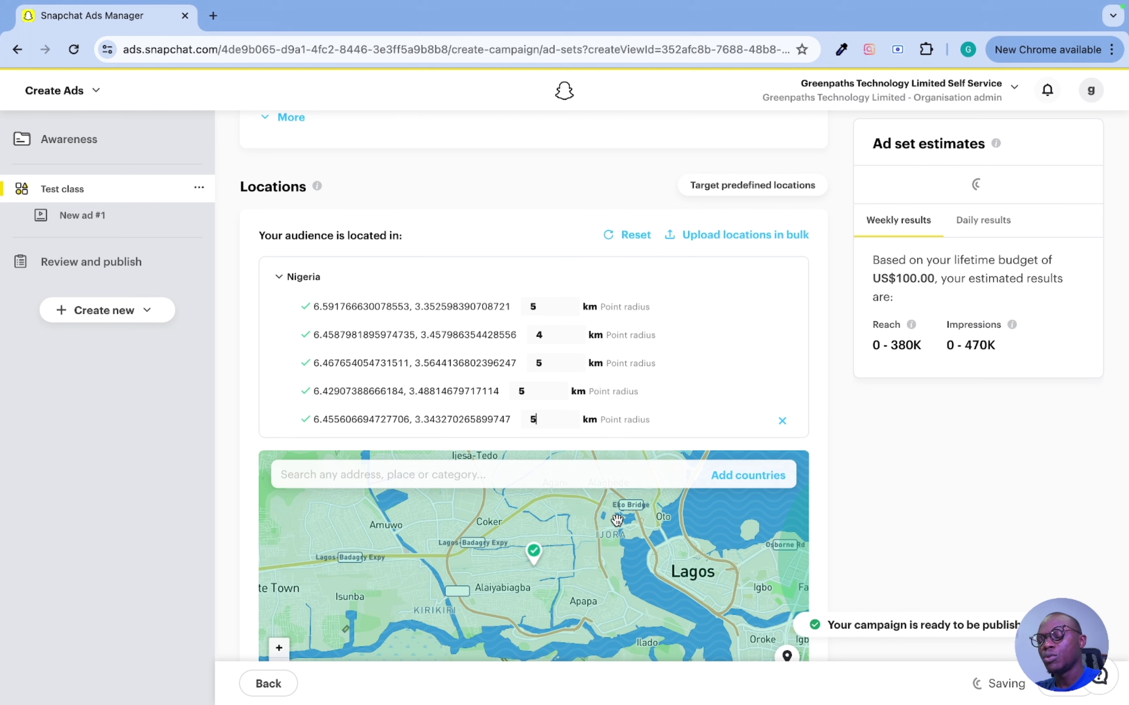
scroll(620, 557, "down", 2)
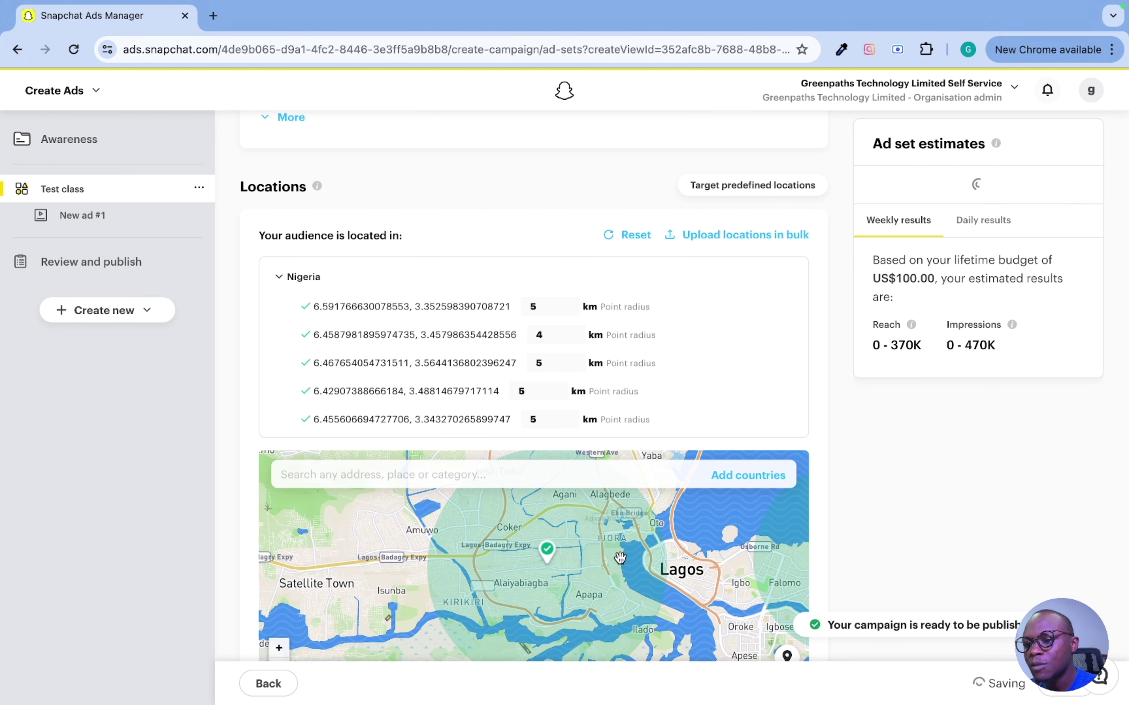
scroll(620, 557, "down", 1)
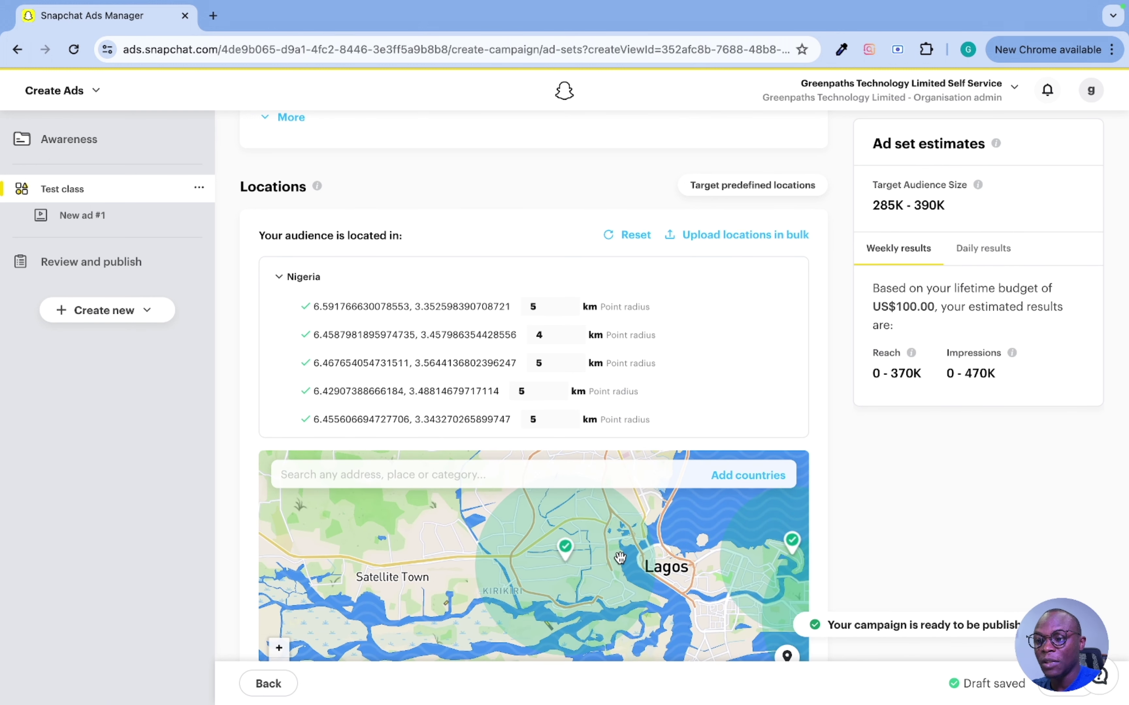
scroll(728, 628, "up", 2)
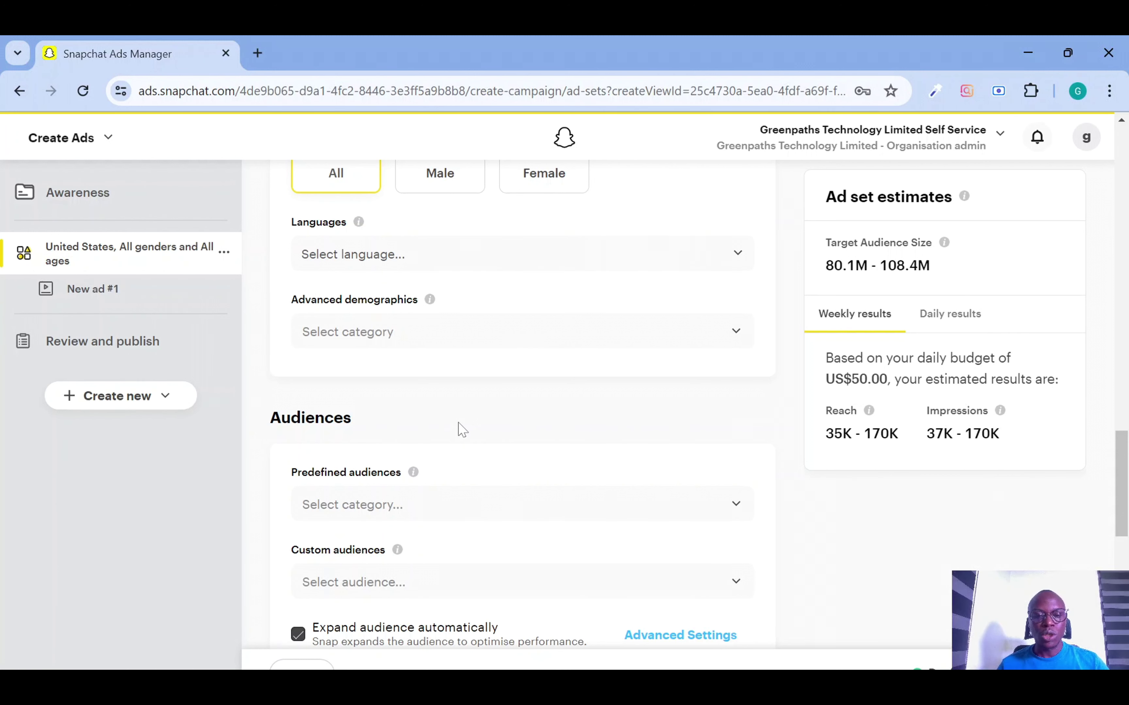
- Examine the Lifestyles categories available under Predefined audiences in the ad set's Audiences section
scroll(459, 430, "down", 2)
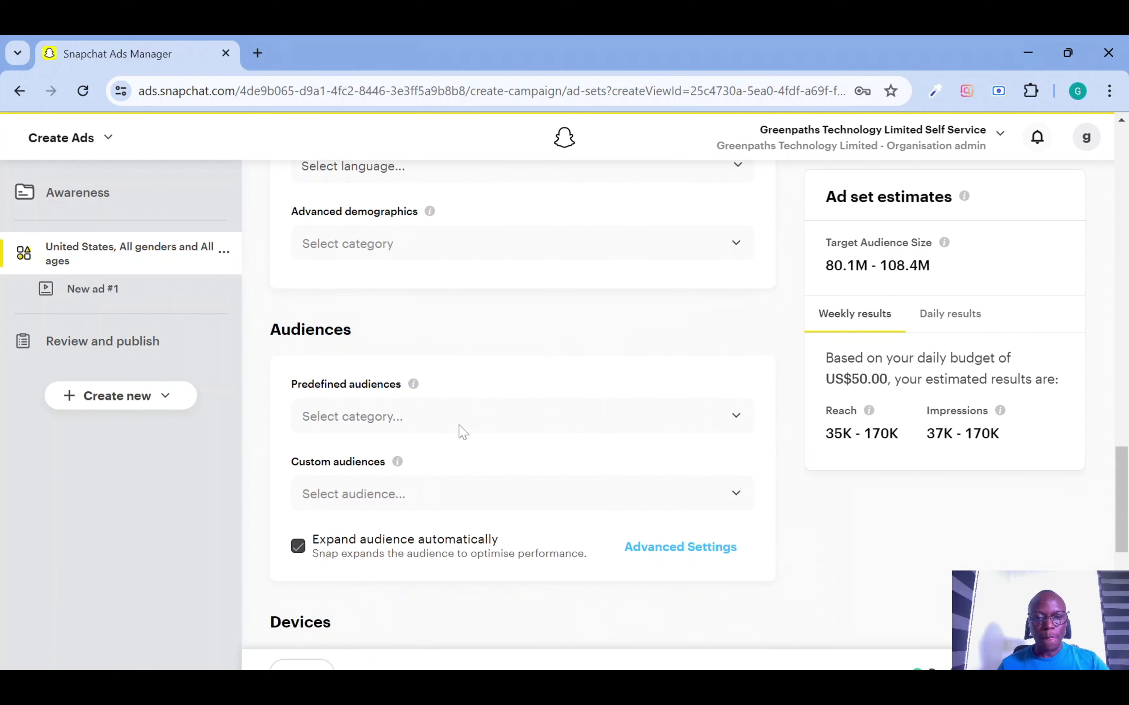
left_click(493, 423)
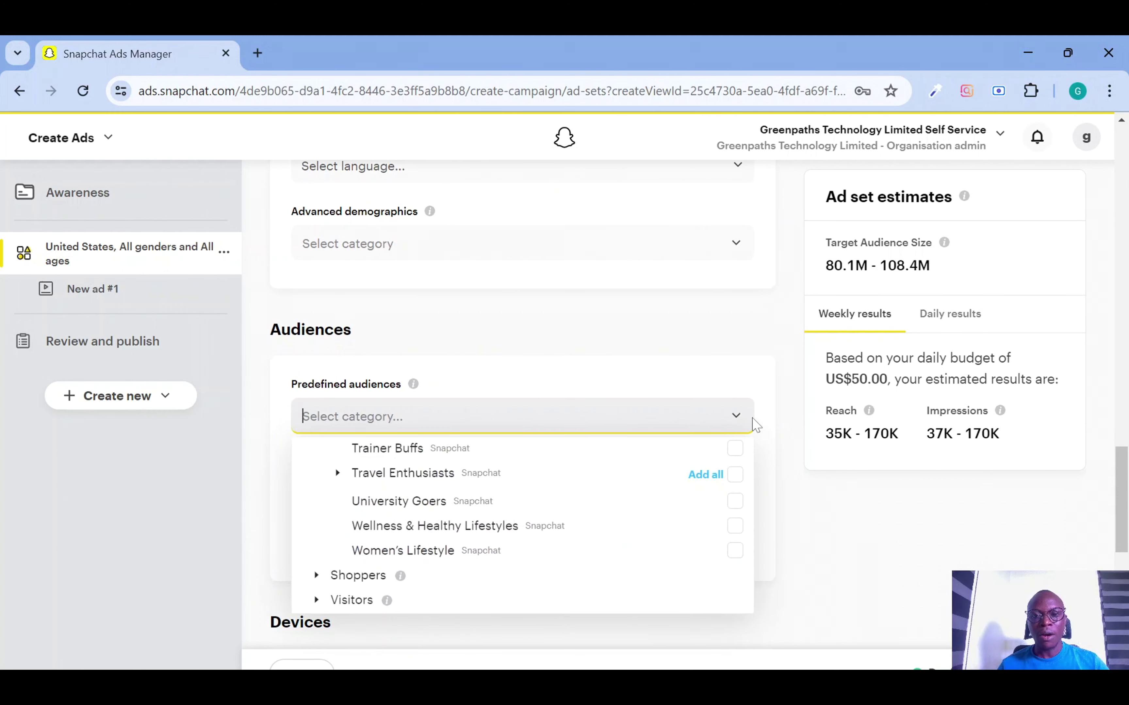
scroll(496, 511, "down", 3)
scroll(504, 511, "up", 8)
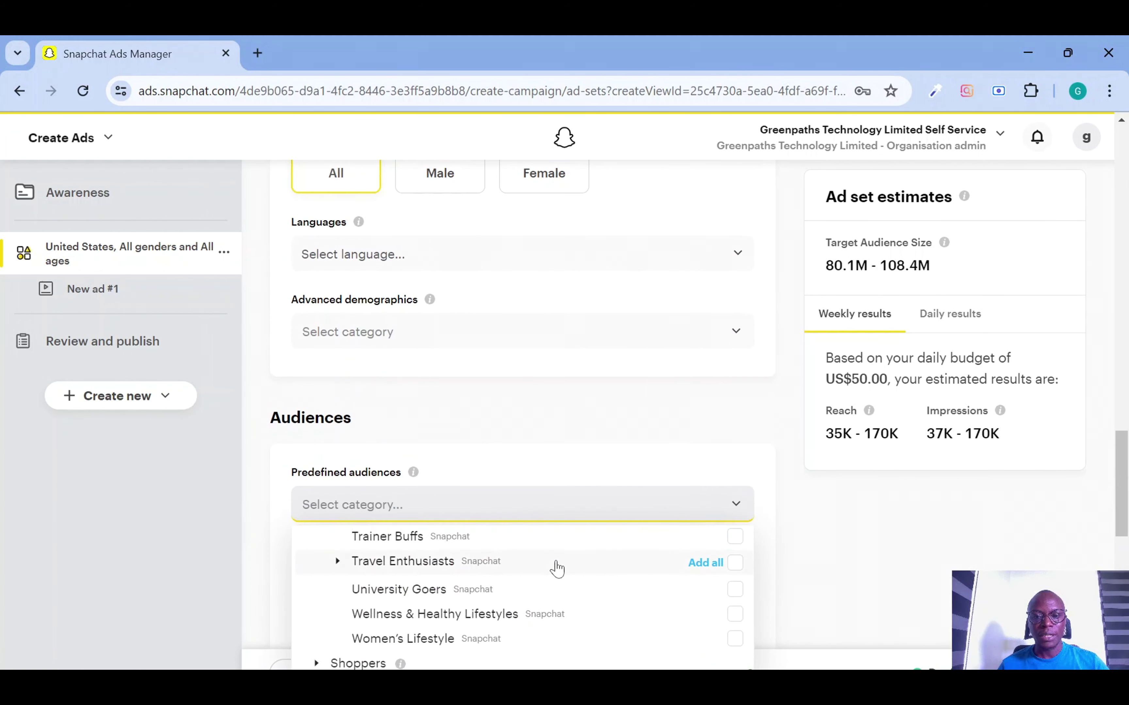
scroll(557, 568, "up", 10)
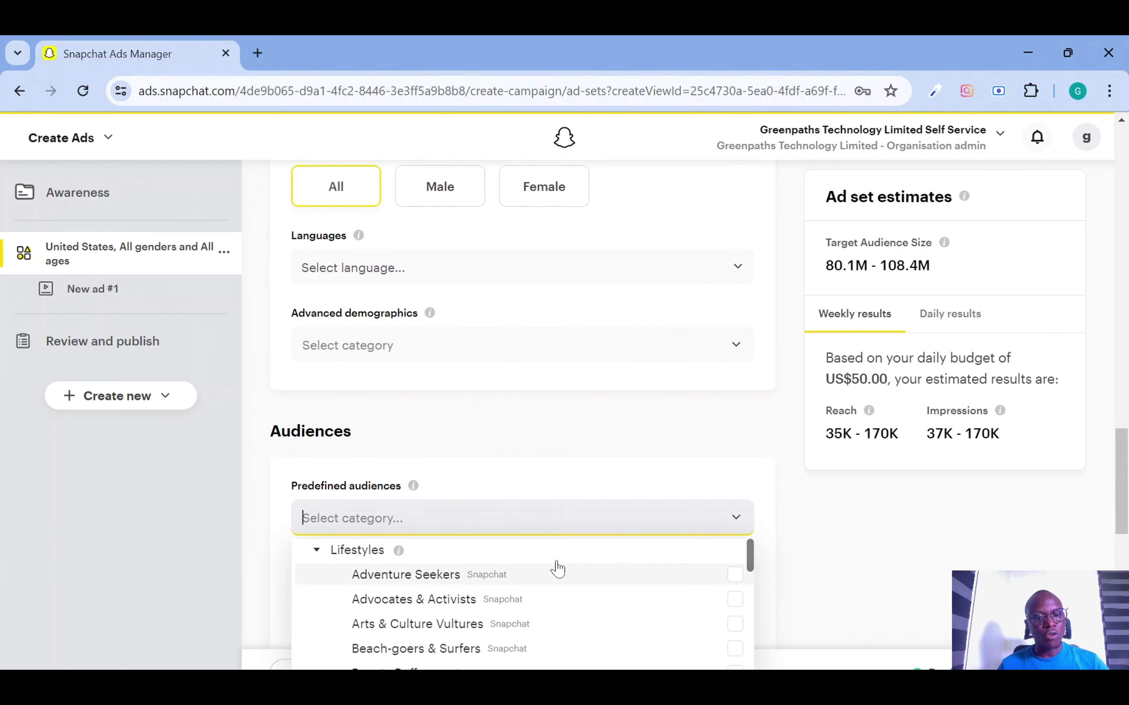
scroll(557, 568, "down", 5)
scroll(557, 569, "up", 5)
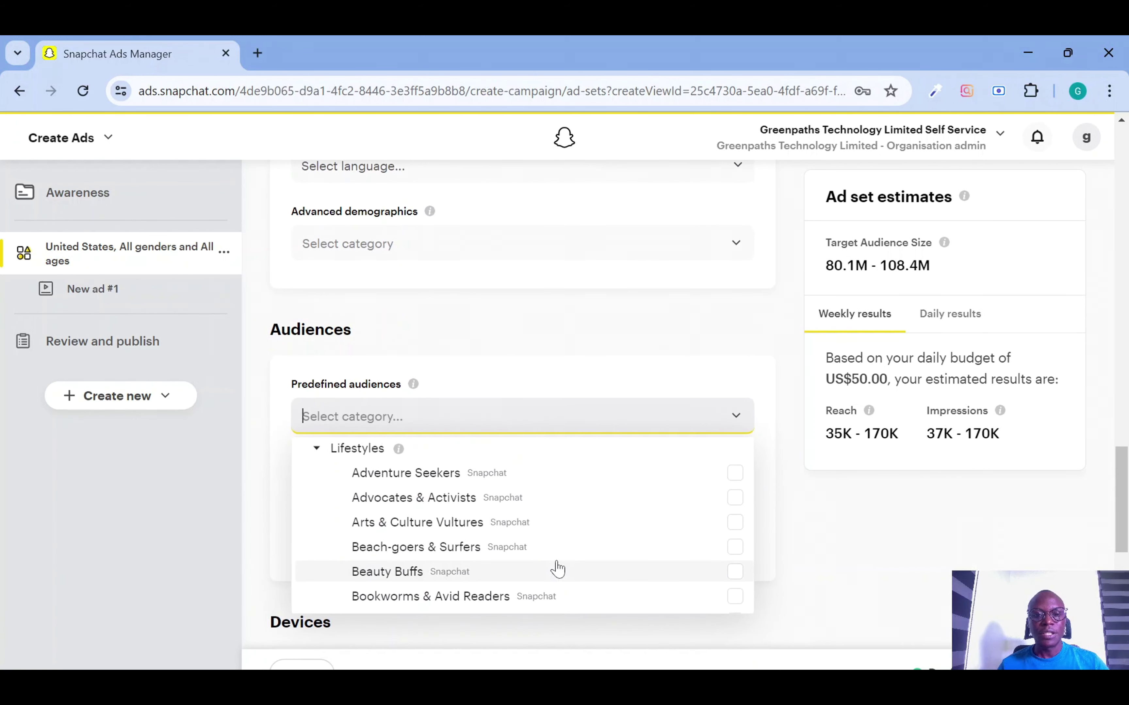
left_click(319, 450)
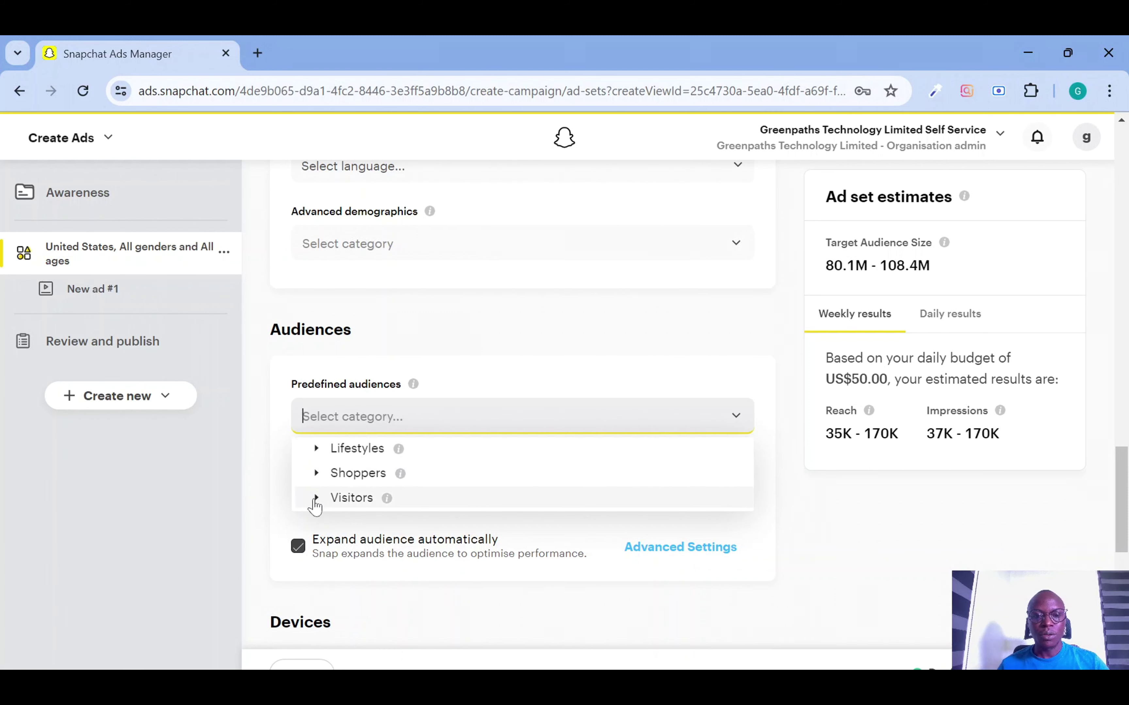
left_click(317, 449)
scroll(449, 490, "down", 10)
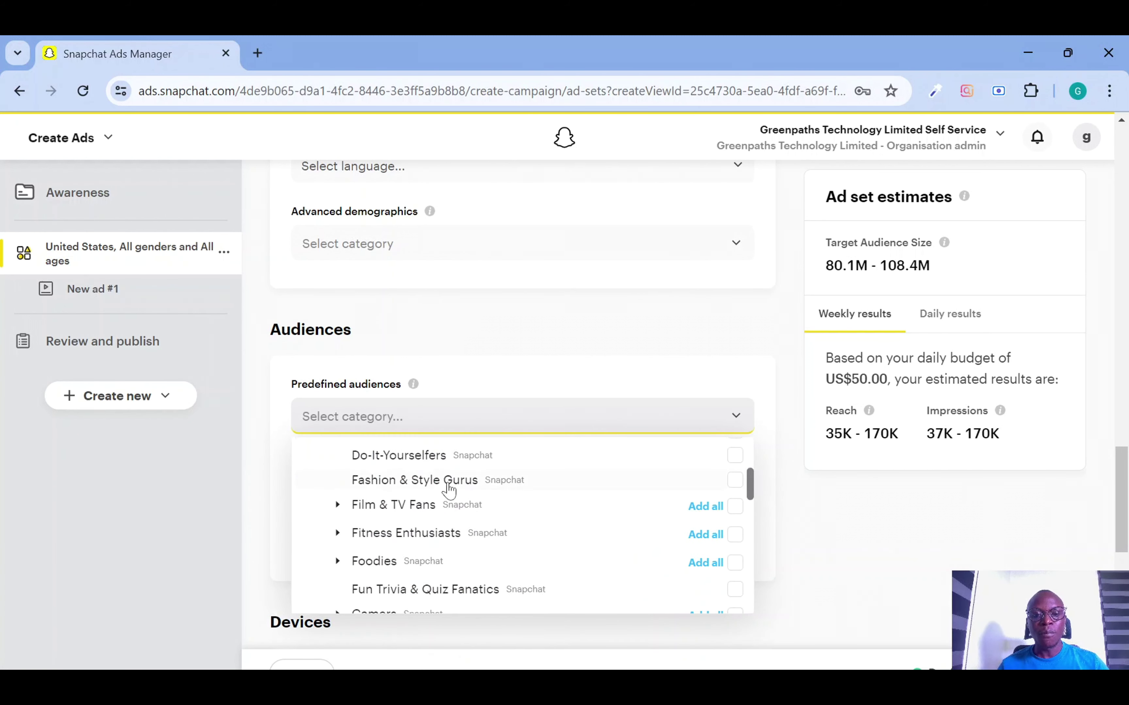
scroll(449, 490, "up", 8)
scroll(448, 490, "up", 2)
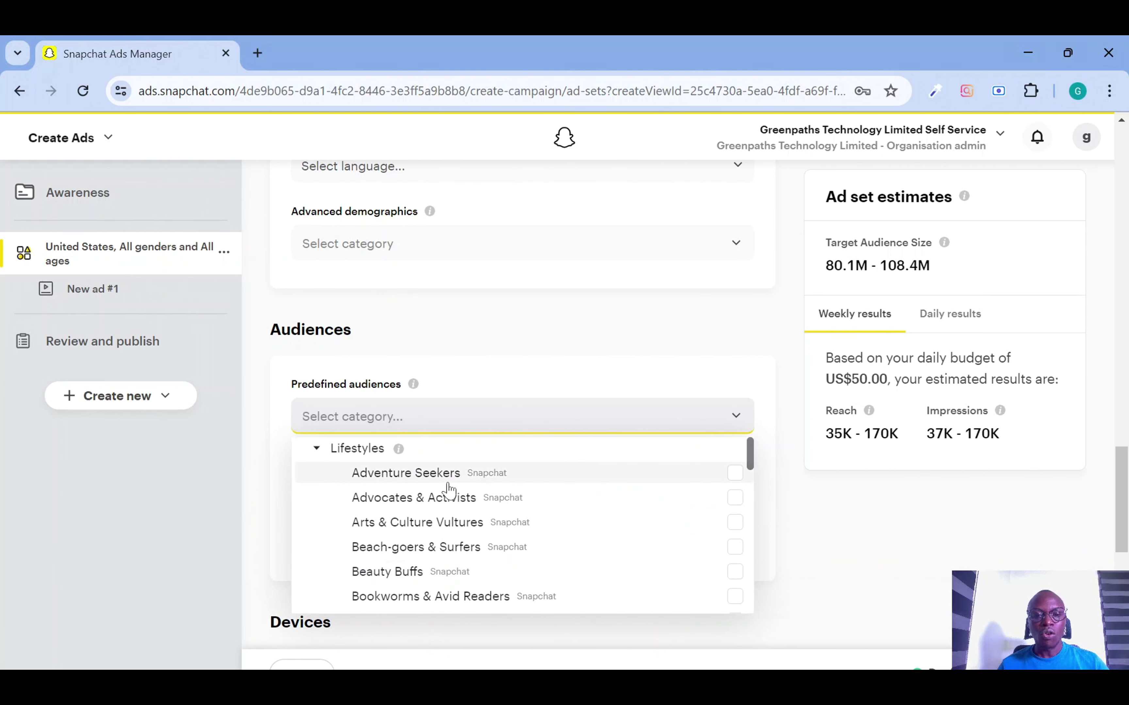
left_click(316, 449)
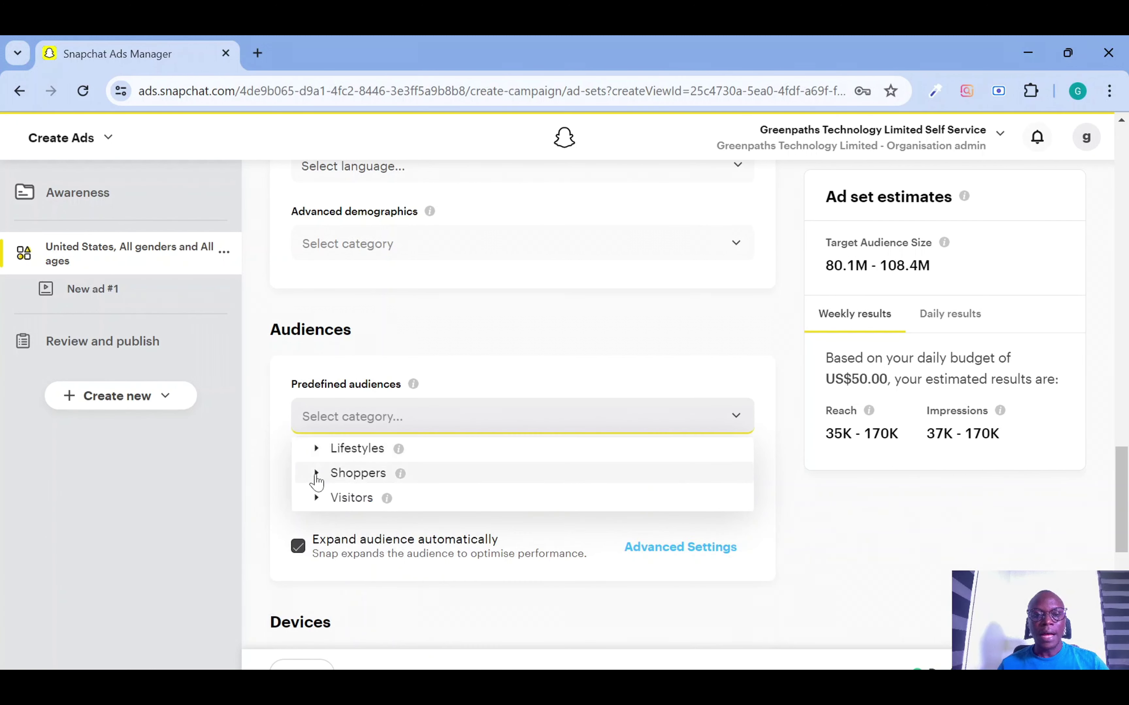
- Examine Snapchat's Shoppers categories under Predefined audiences, through to the end of the list
left_click(317, 474)
left_click(336, 500)
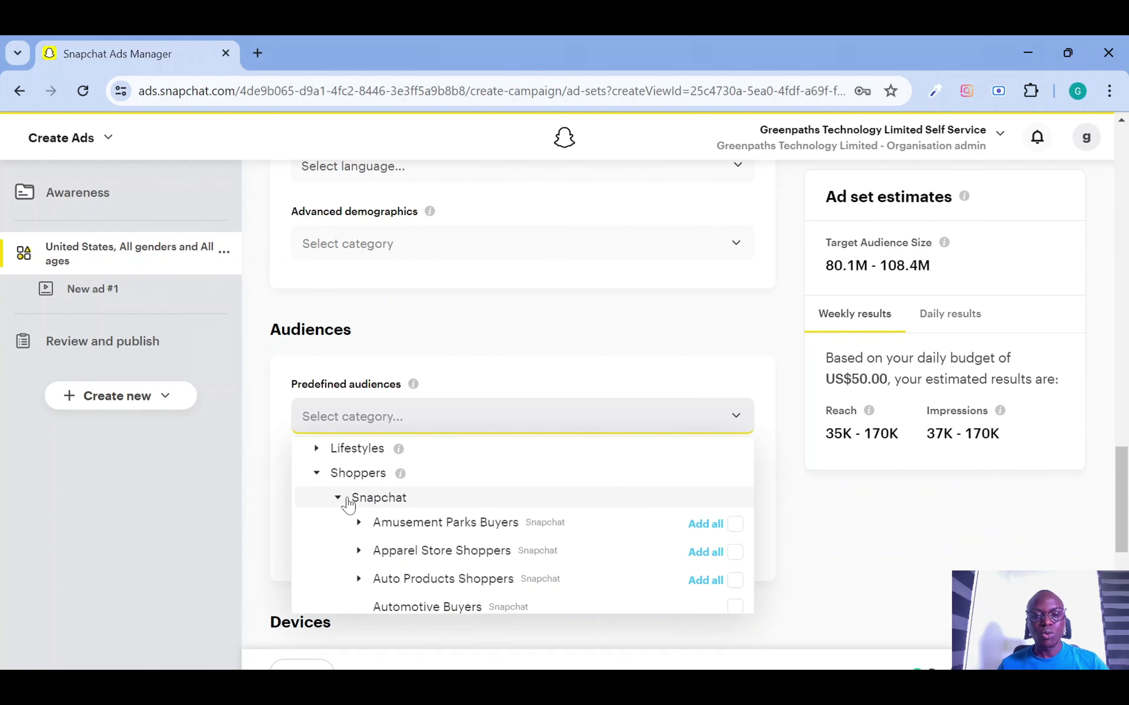
scroll(565, 519, "down", 10)
scroll(522, 520, "down", 4)
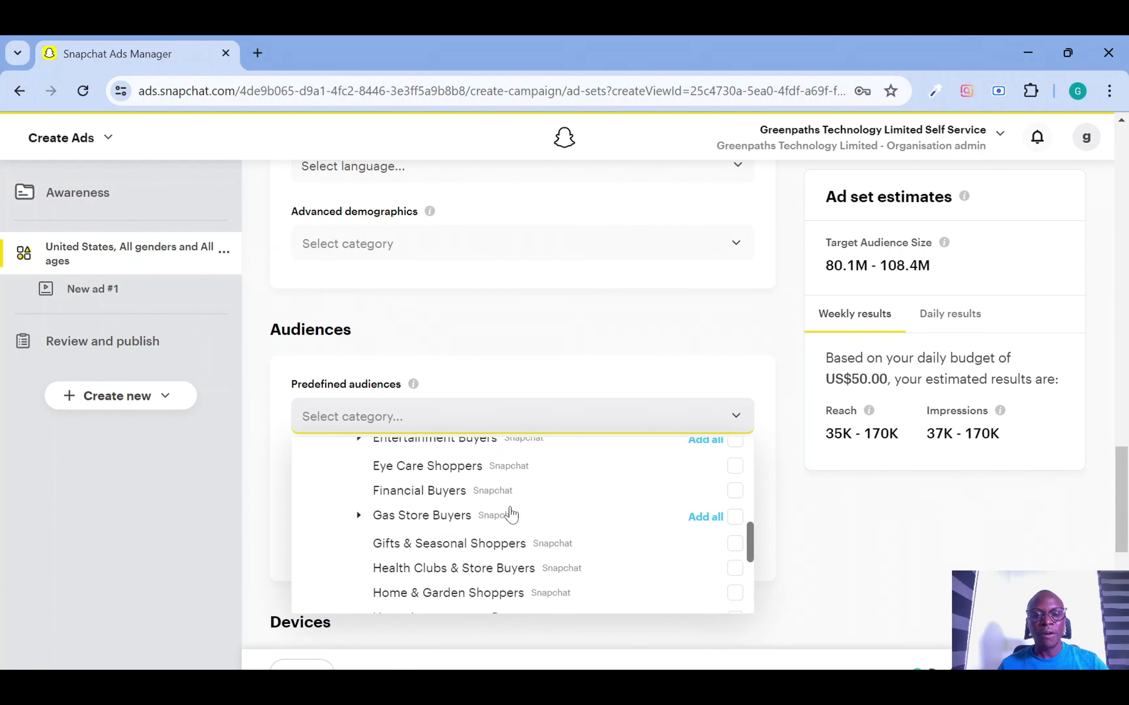
scroll(511, 513, "down", 4)
scroll(511, 513, "down", 6)
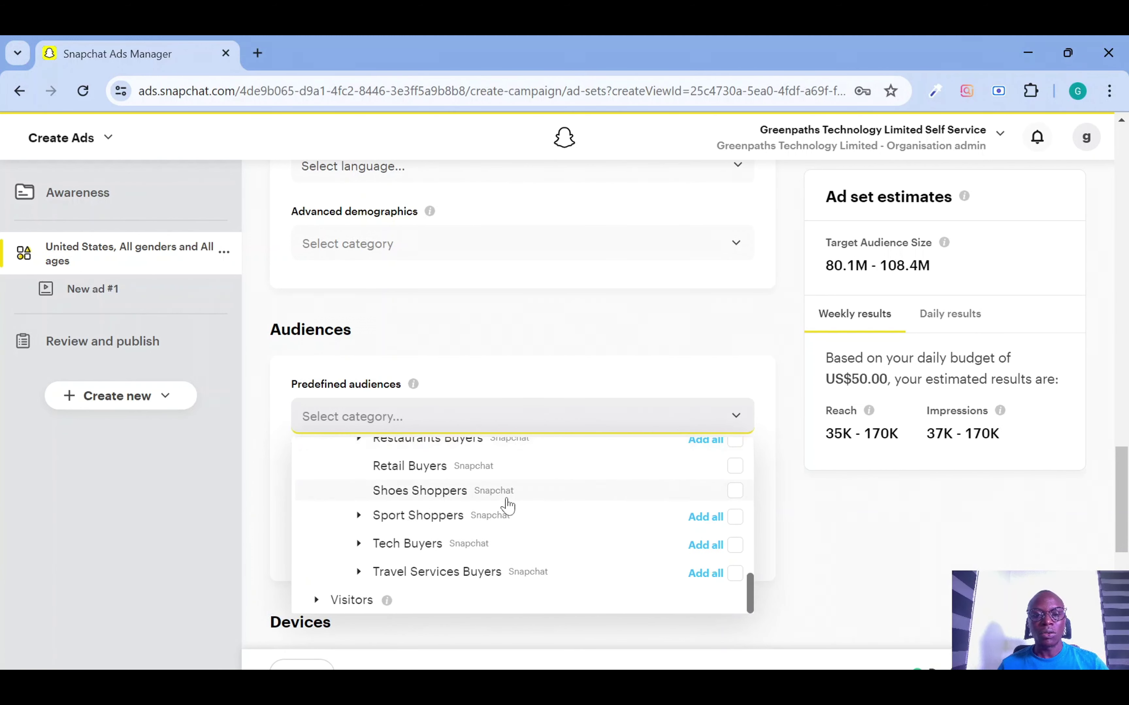
- Examine Snapchat's Visitors categories under Predefined audiences, look back over the Shoppers categories, and close the list without selecting any
left_click(317, 513)
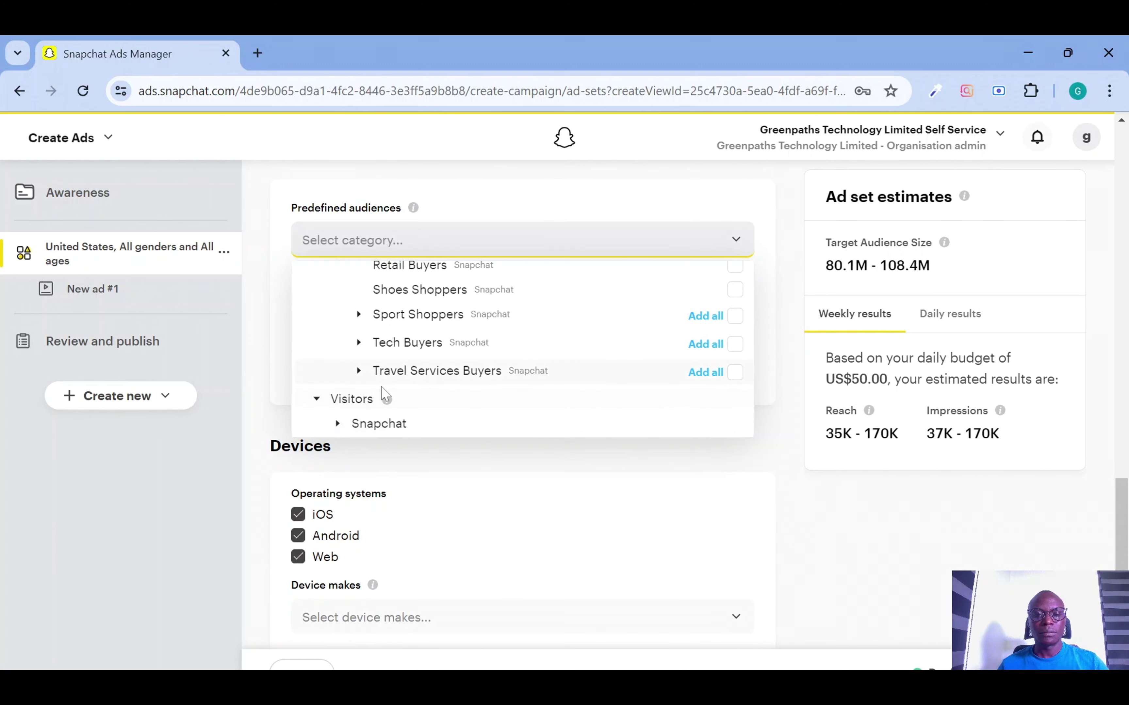
left_click(338, 424)
scroll(460, 392, "down", 3)
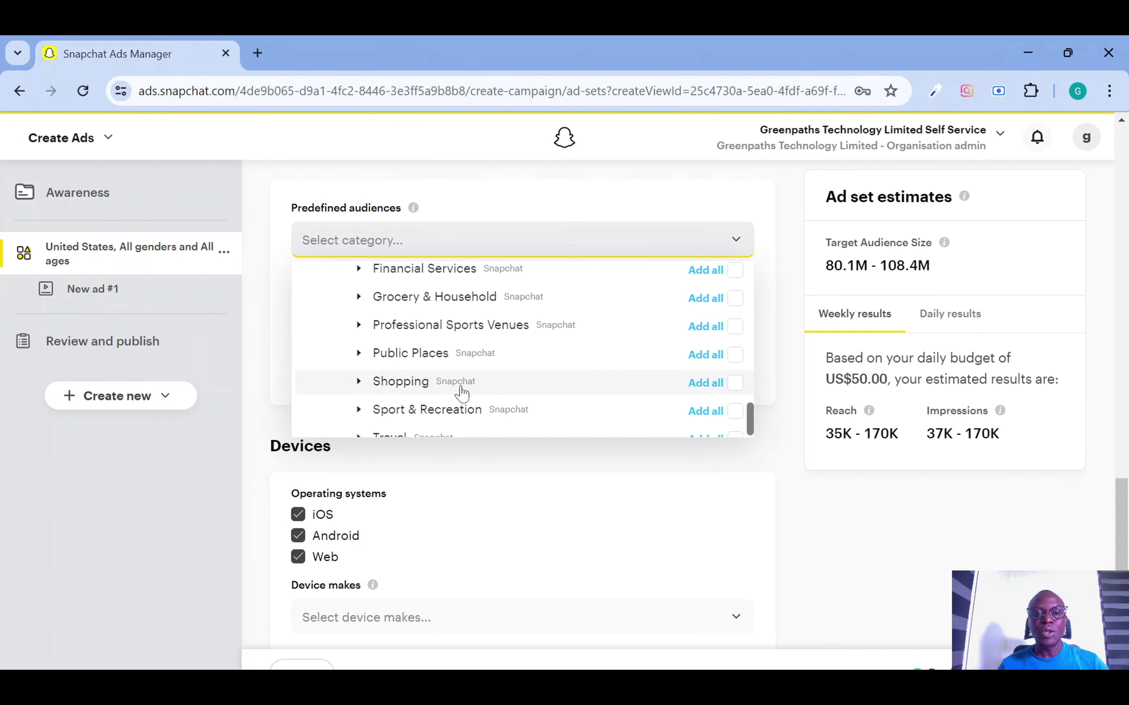
scroll(462, 393, "up", 4)
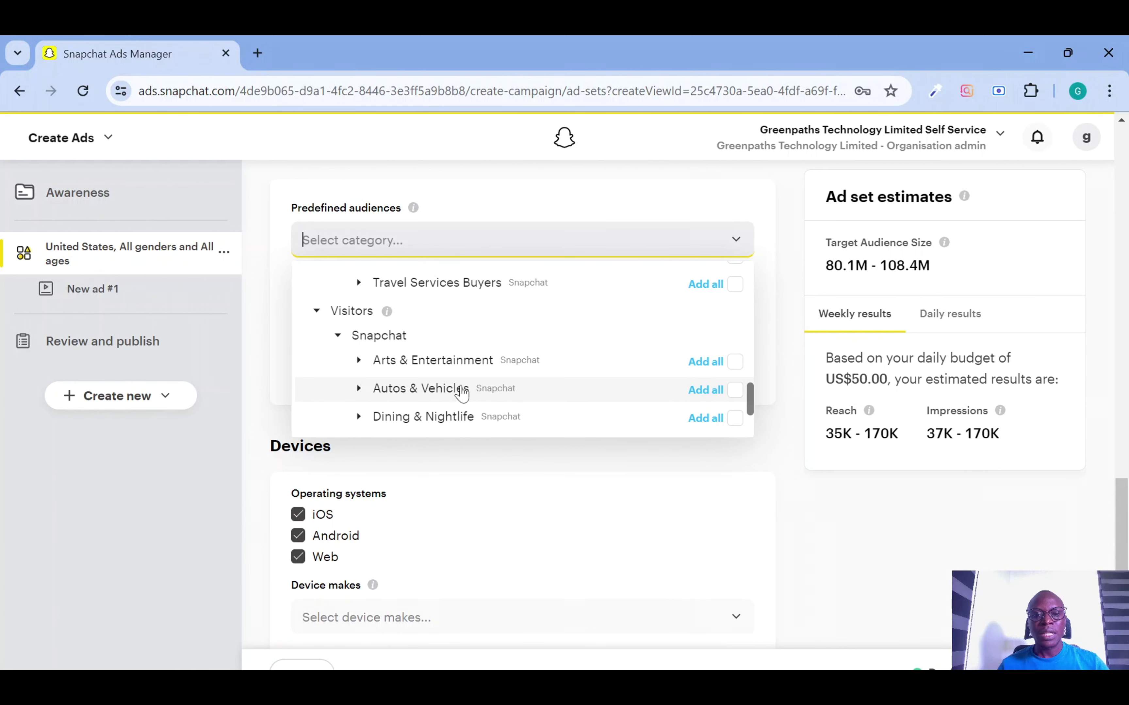
scroll(460, 392, "down", 5)
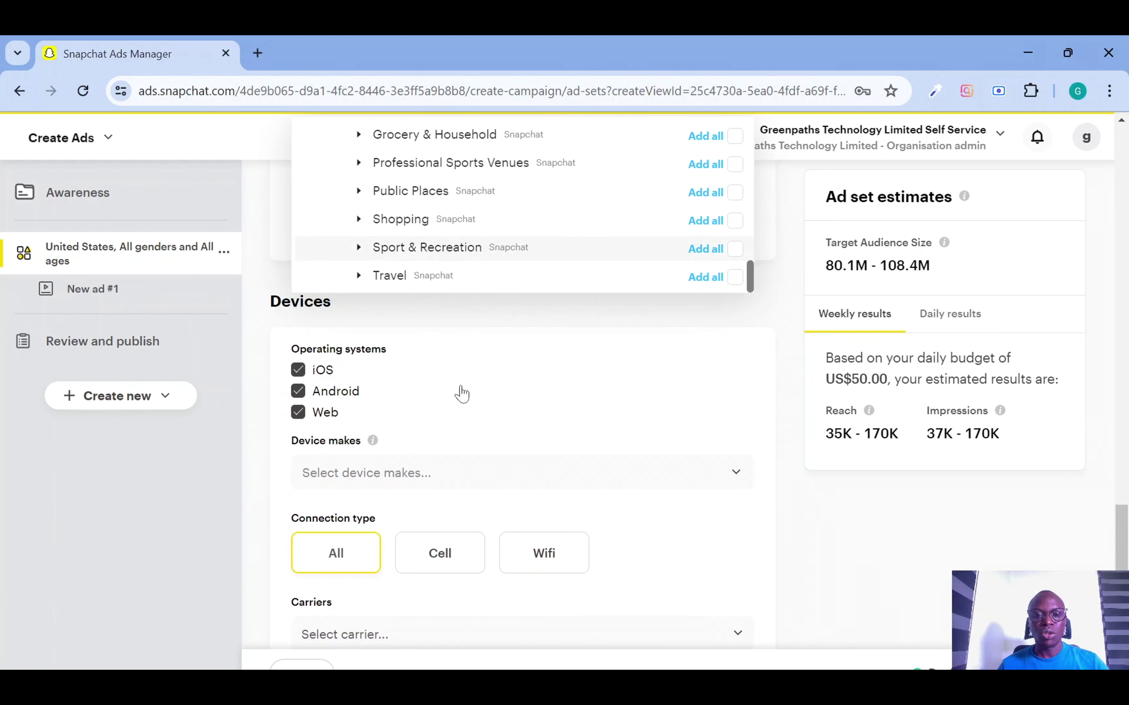
scroll(461, 392, "up", 5)
scroll(462, 392, "up", 2)
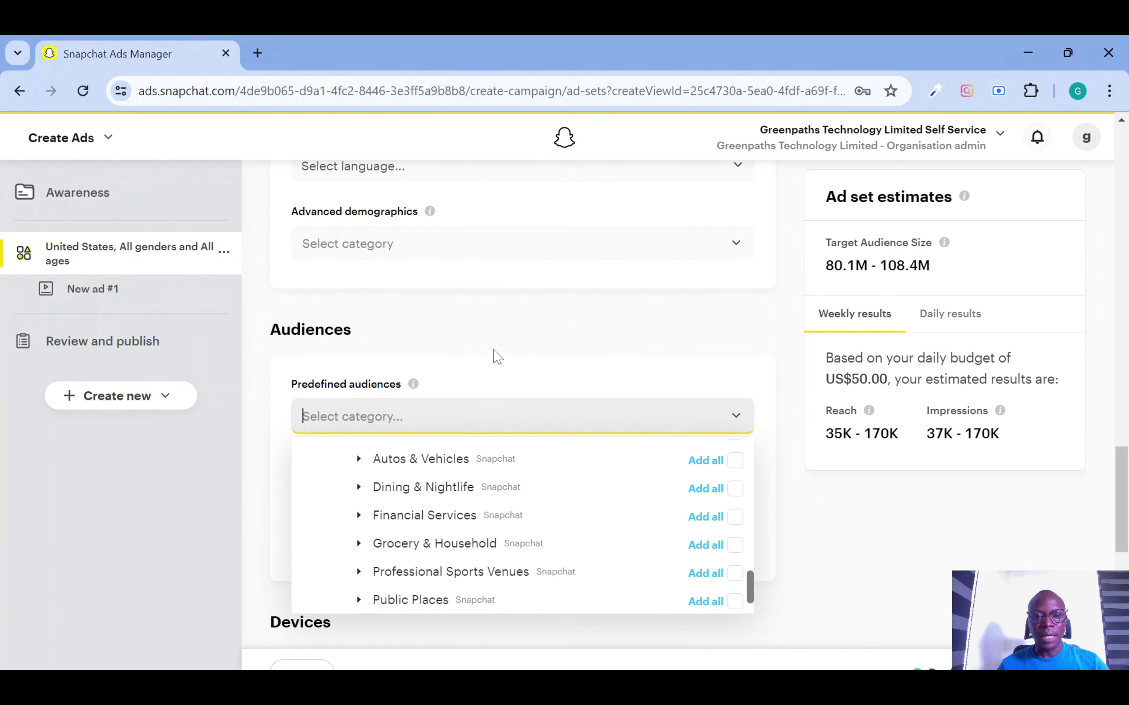
scroll(636, 525, "up", 8)
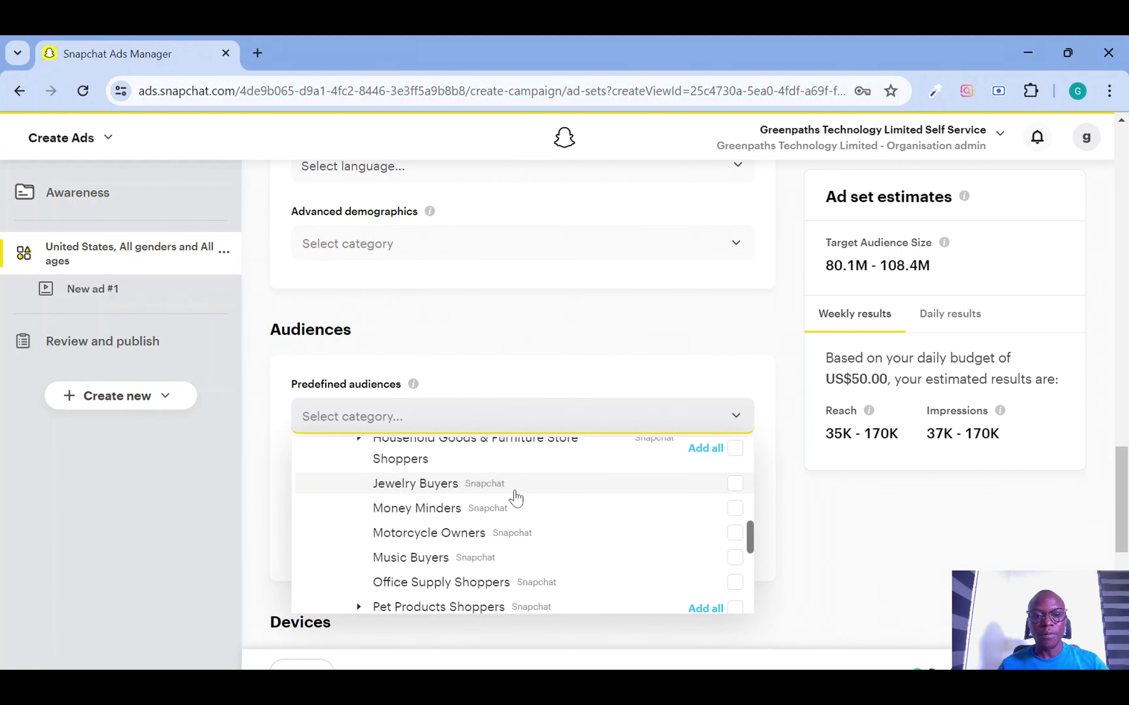
scroll(515, 498, "up", 4)
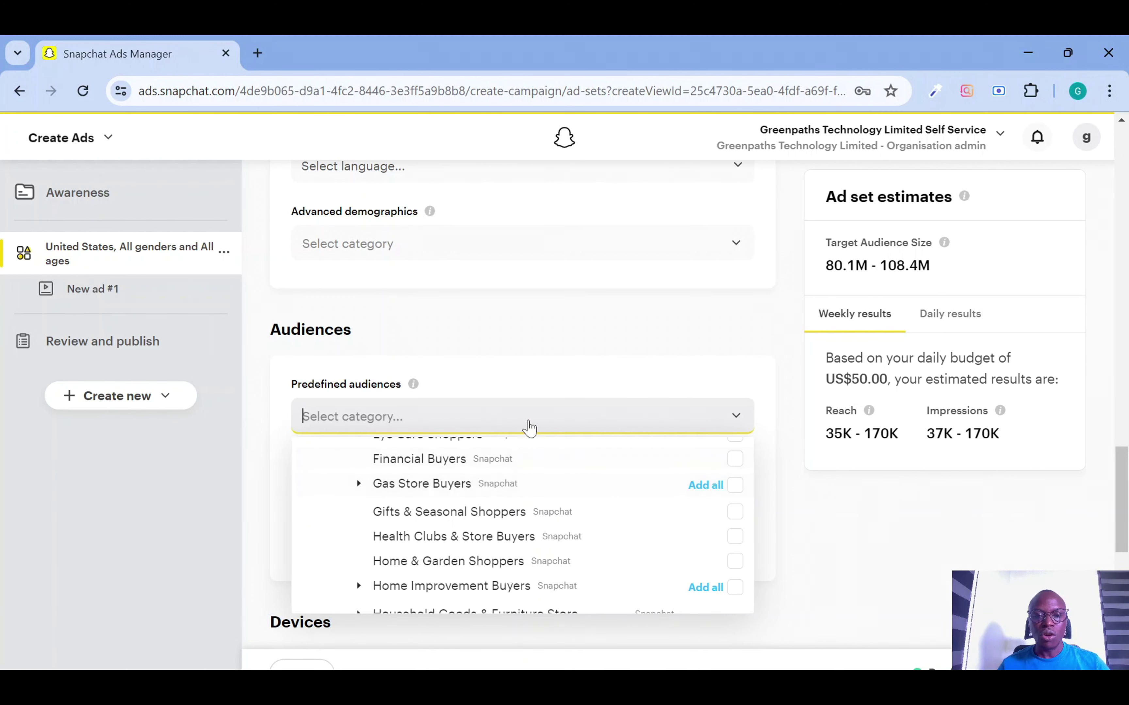
left_click(546, 382)
- Start a new ad engagement custom audience with the action "were served a paid impression", examine its source types, and cancel it
scroll(538, 432, "down", 2)
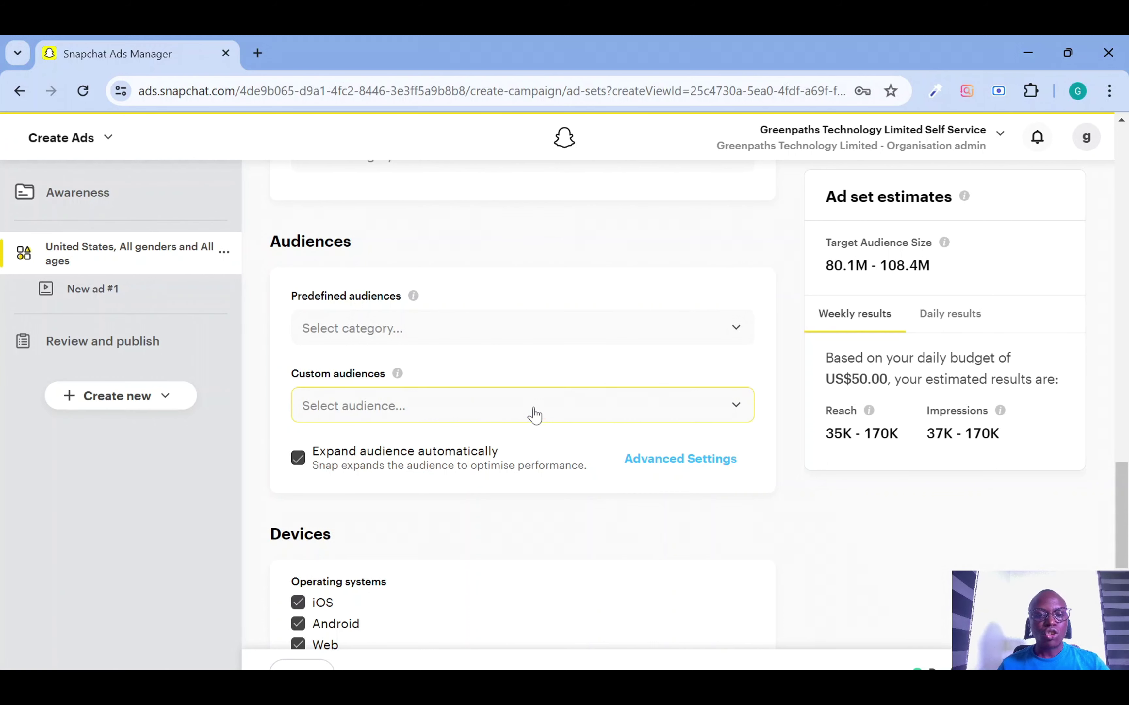
left_click(535, 414)
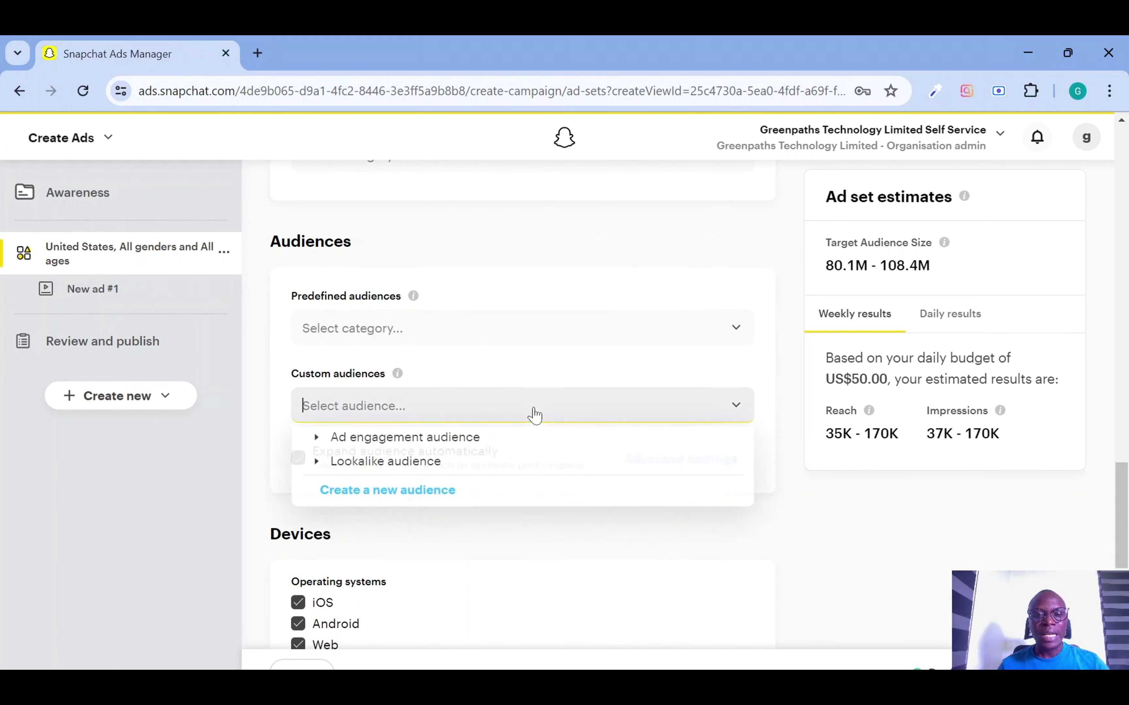
left_click(449, 500)
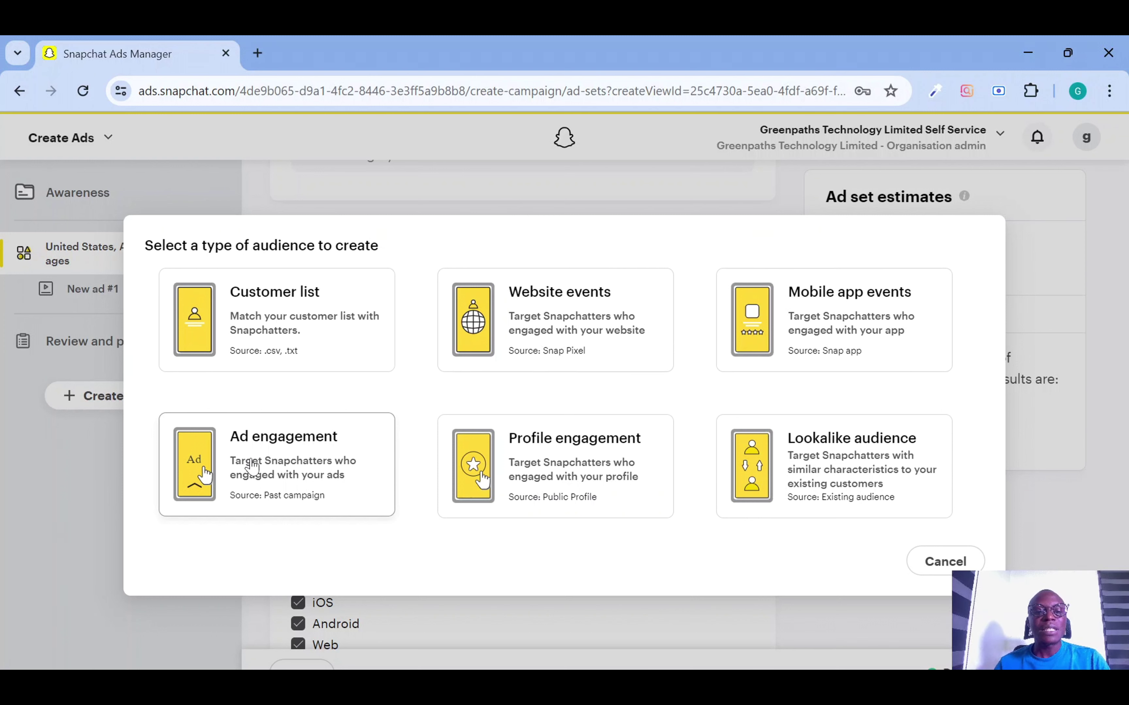
left_click(264, 441)
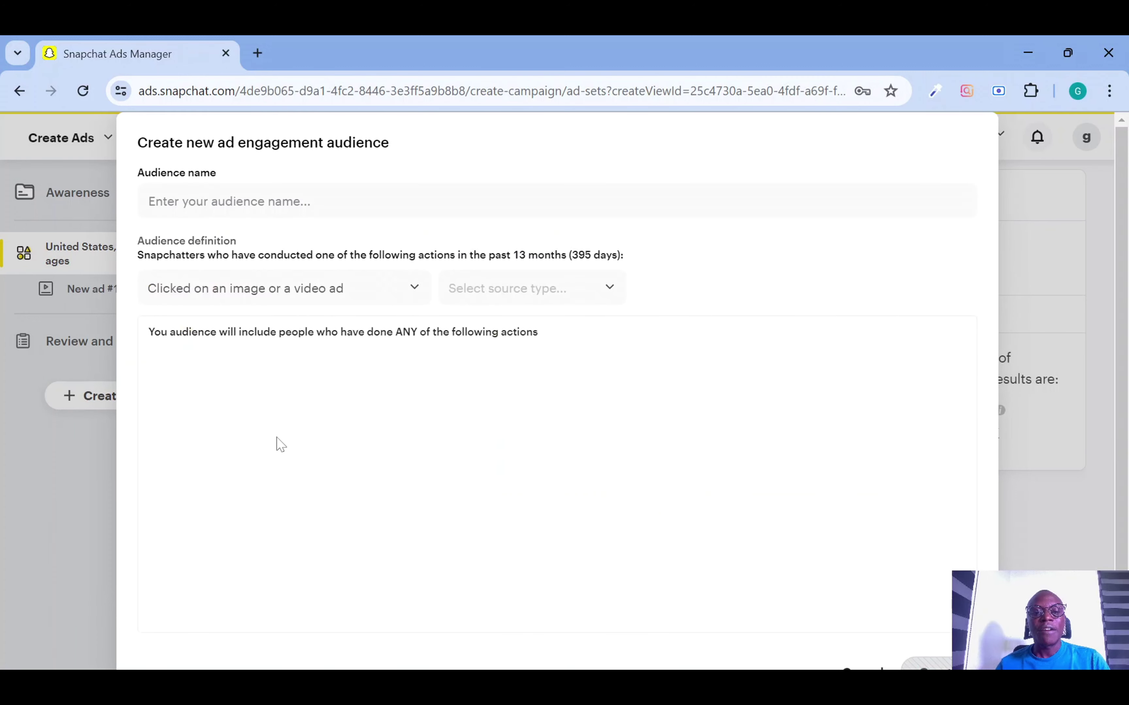
left_click(312, 295)
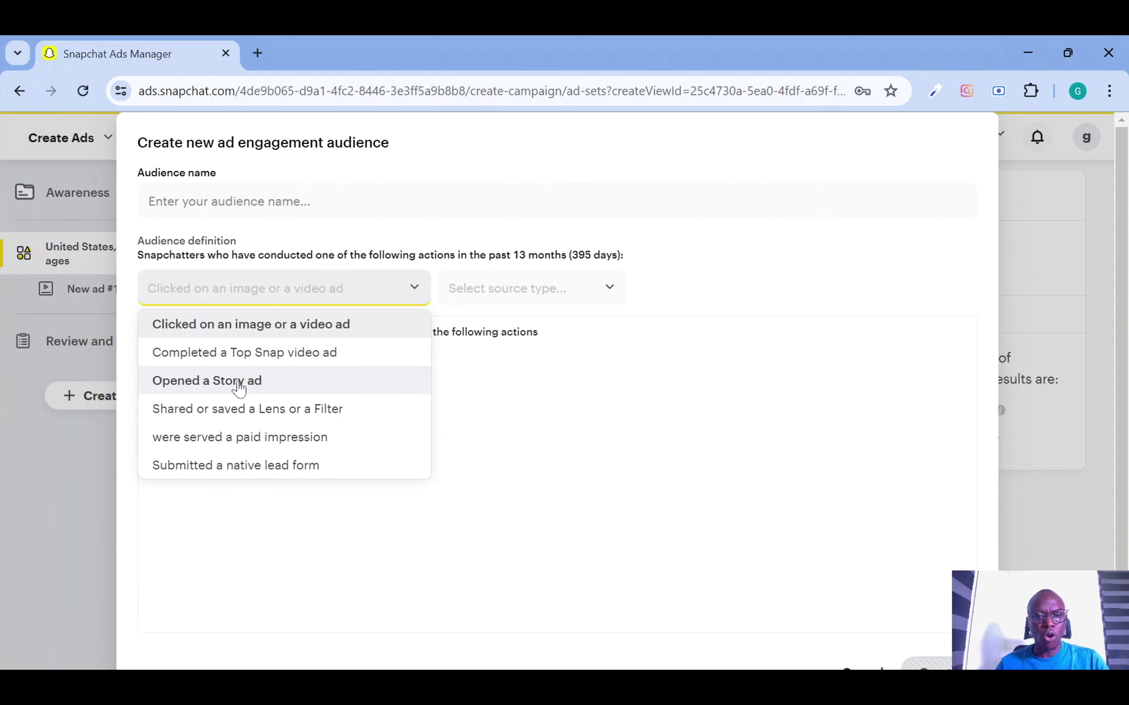
left_click(202, 446)
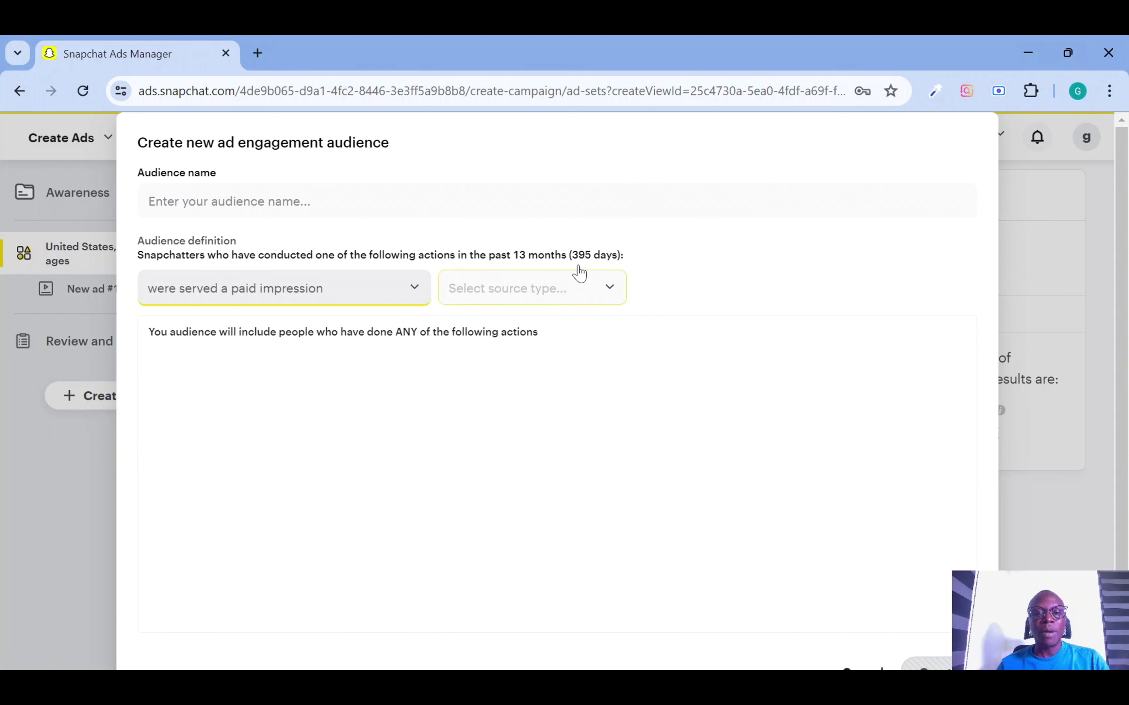
left_click(601, 282)
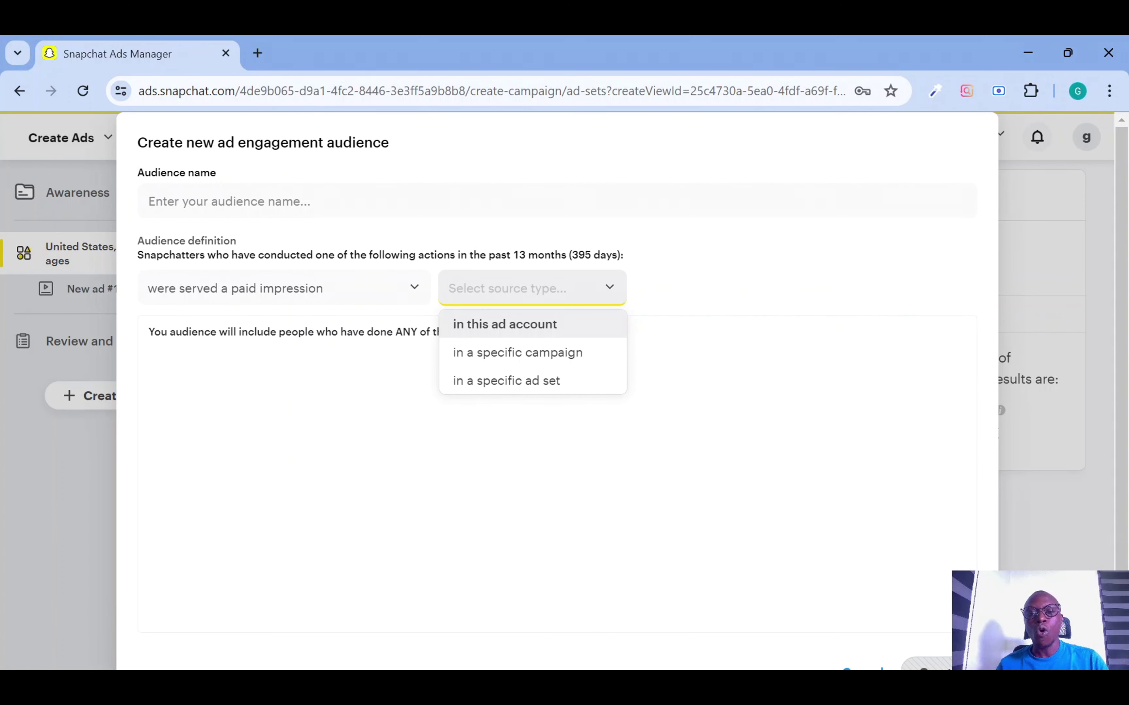
left_click(863, 670)
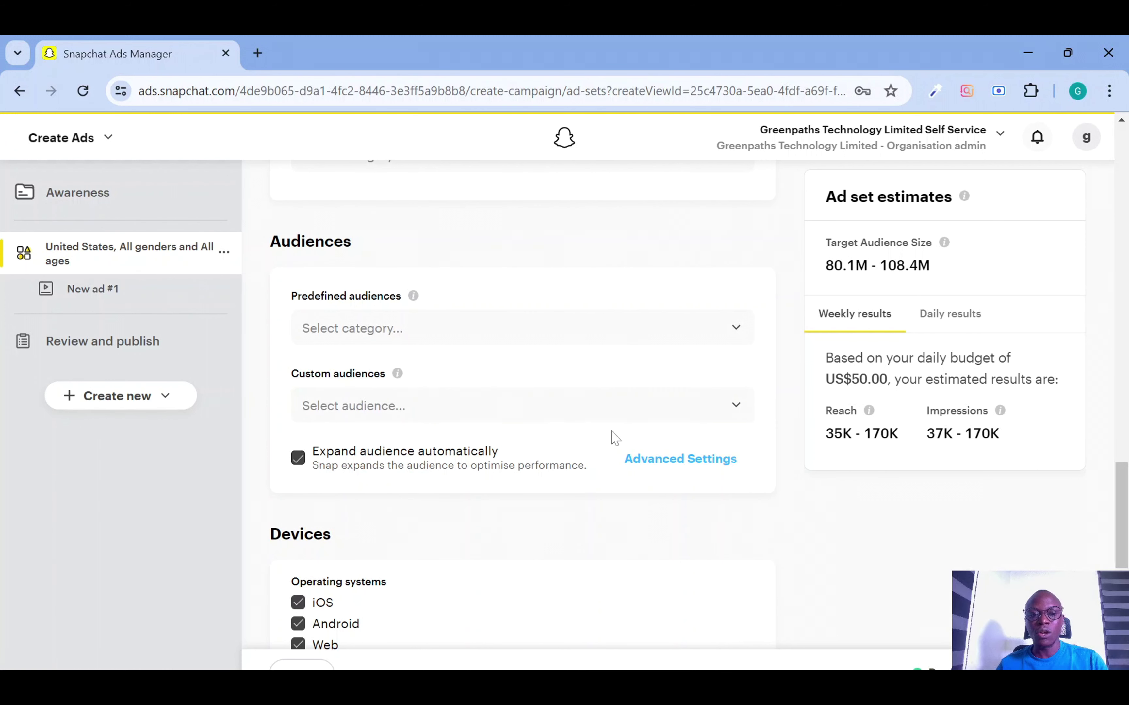
- Examine the setup form for a new lookalike audience, including its lookalike type options, and close it without creating the audience
left_click(577, 413)
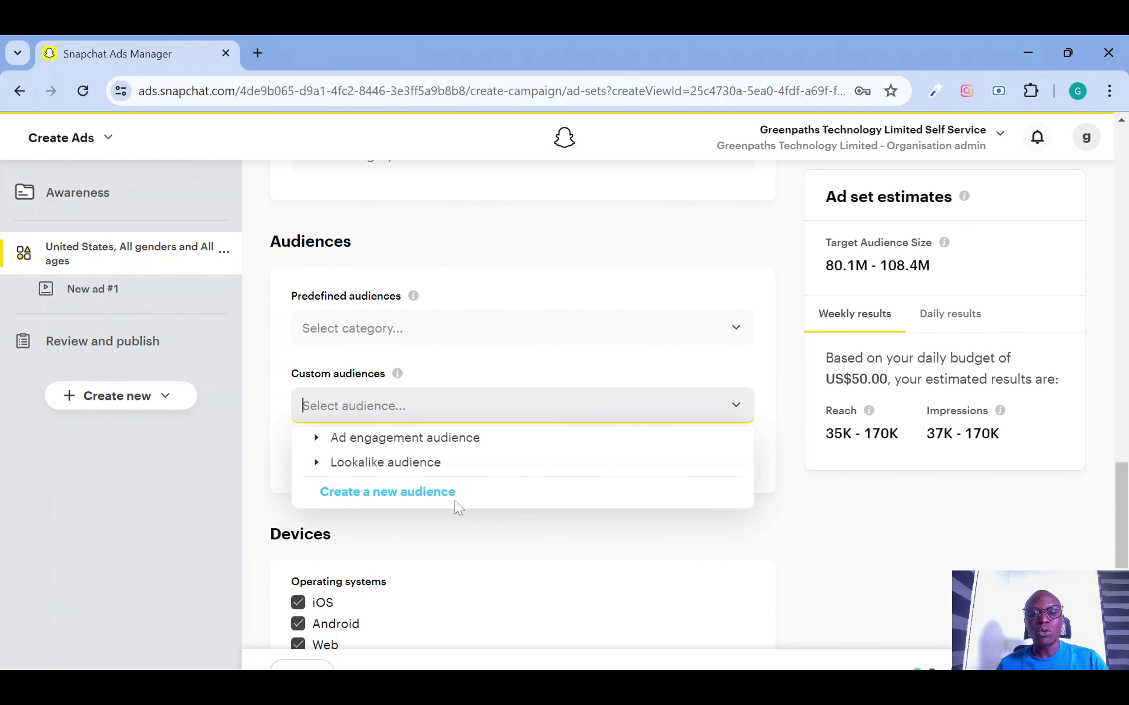
left_click(420, 495)
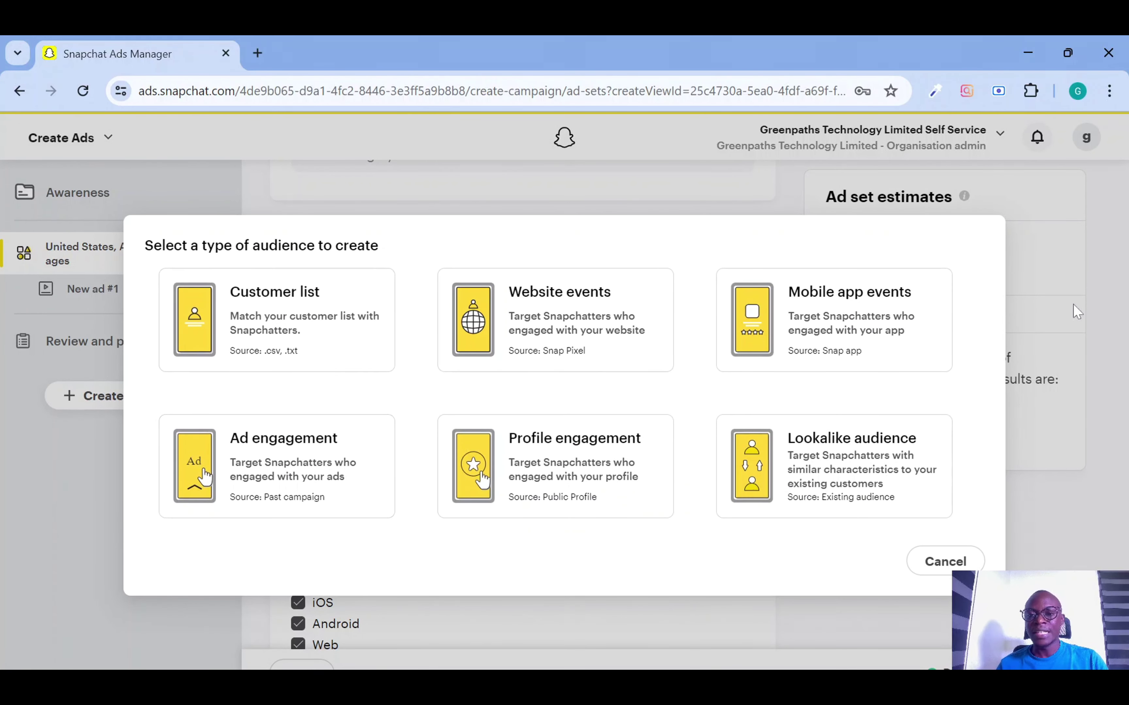
left_click(858, 465)
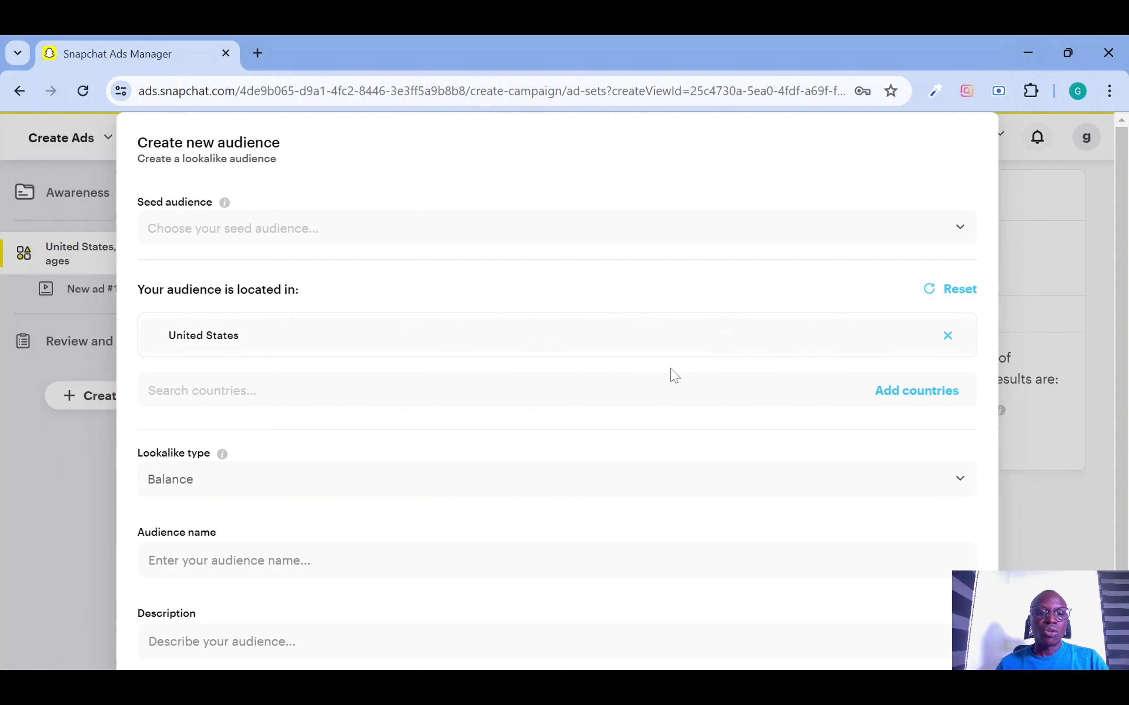
scroll(598, 371, "down", 1)
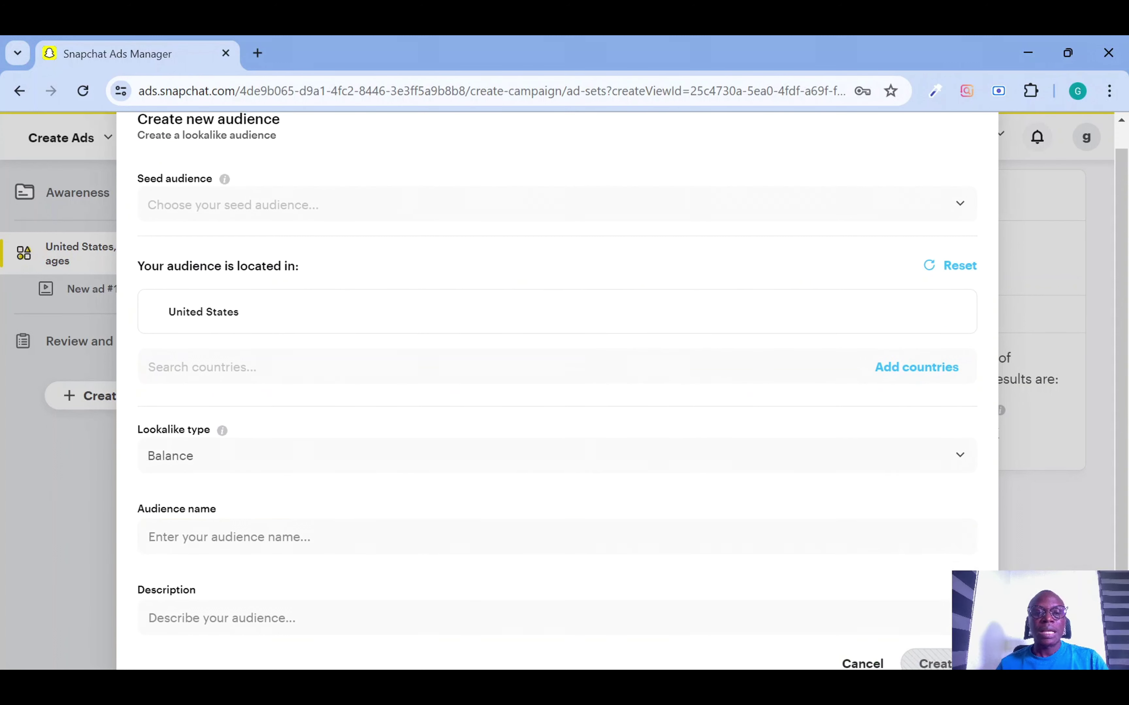
left_click(583, 455)
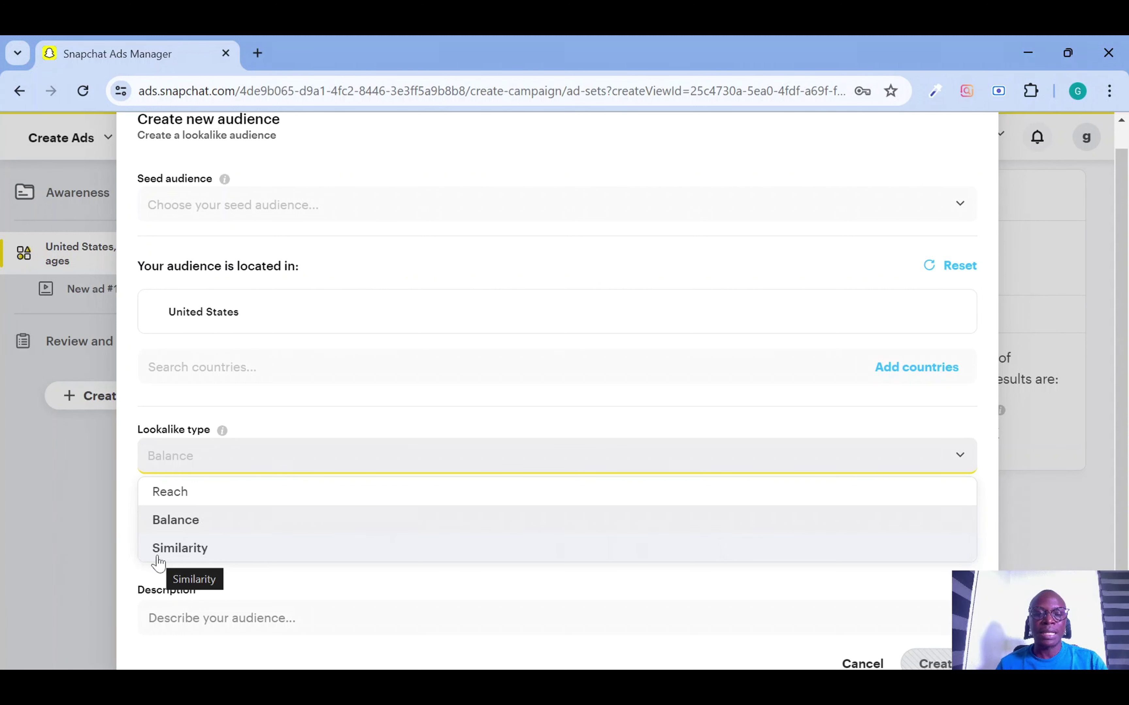
scroll(593, 611, "up", 1)
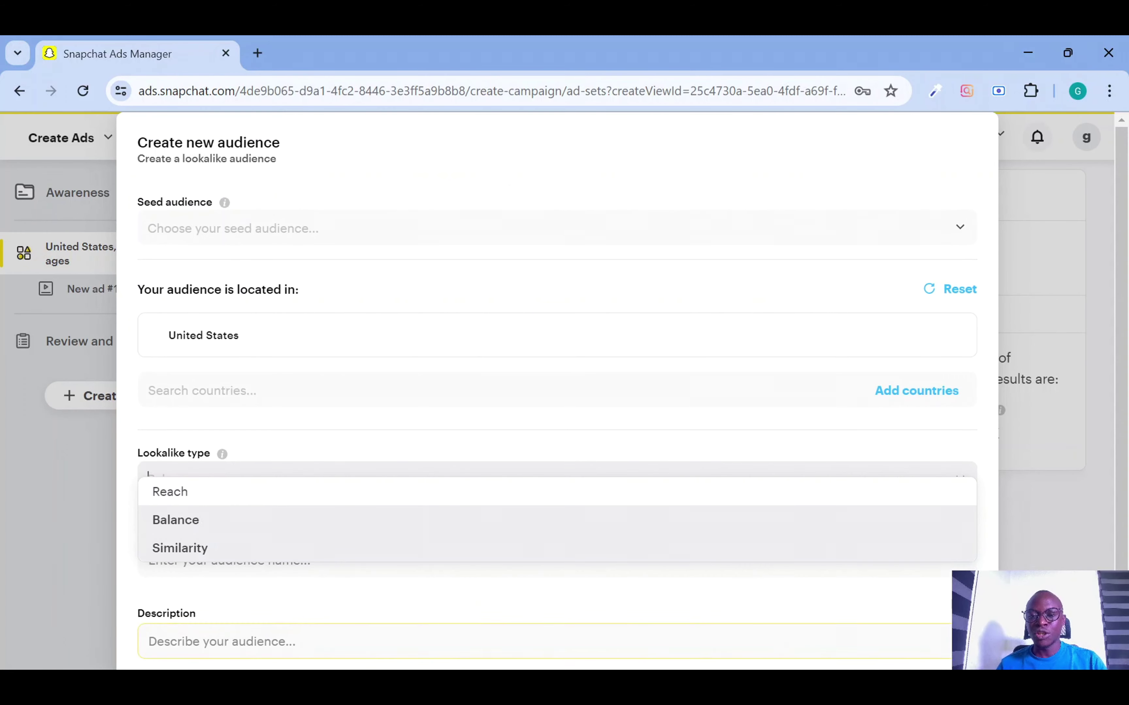
left_click(676, 520)
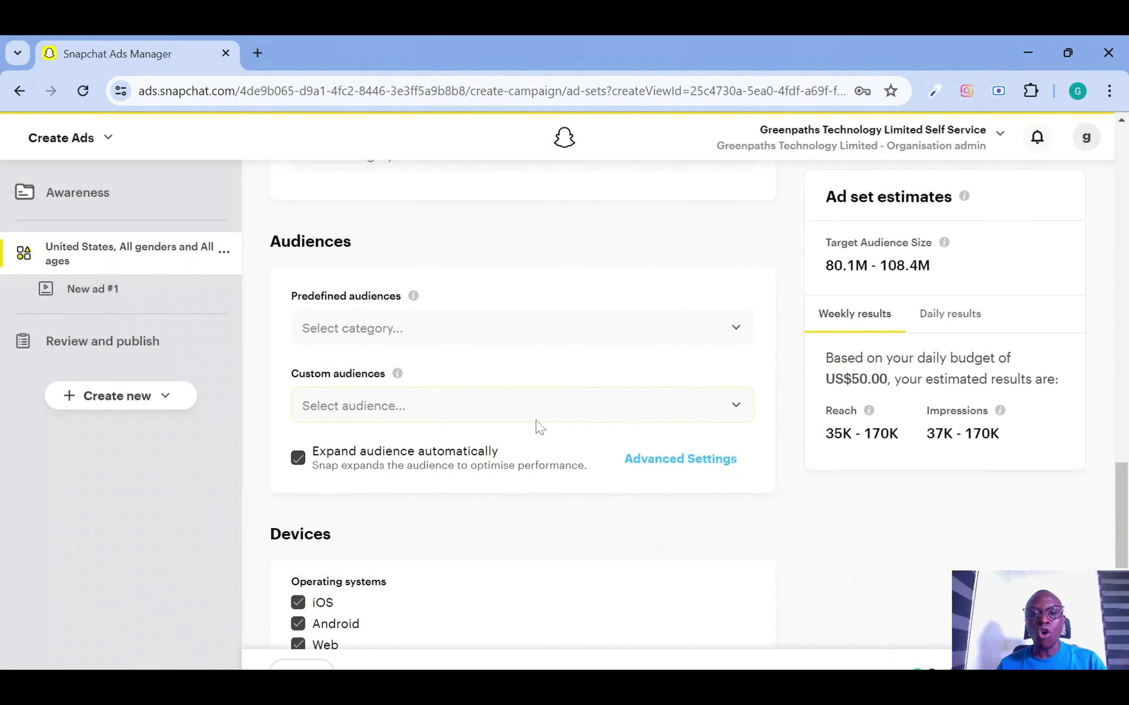
- Review the types of custom audience that can be created and cancel without choosing one
left_click(732, 407)
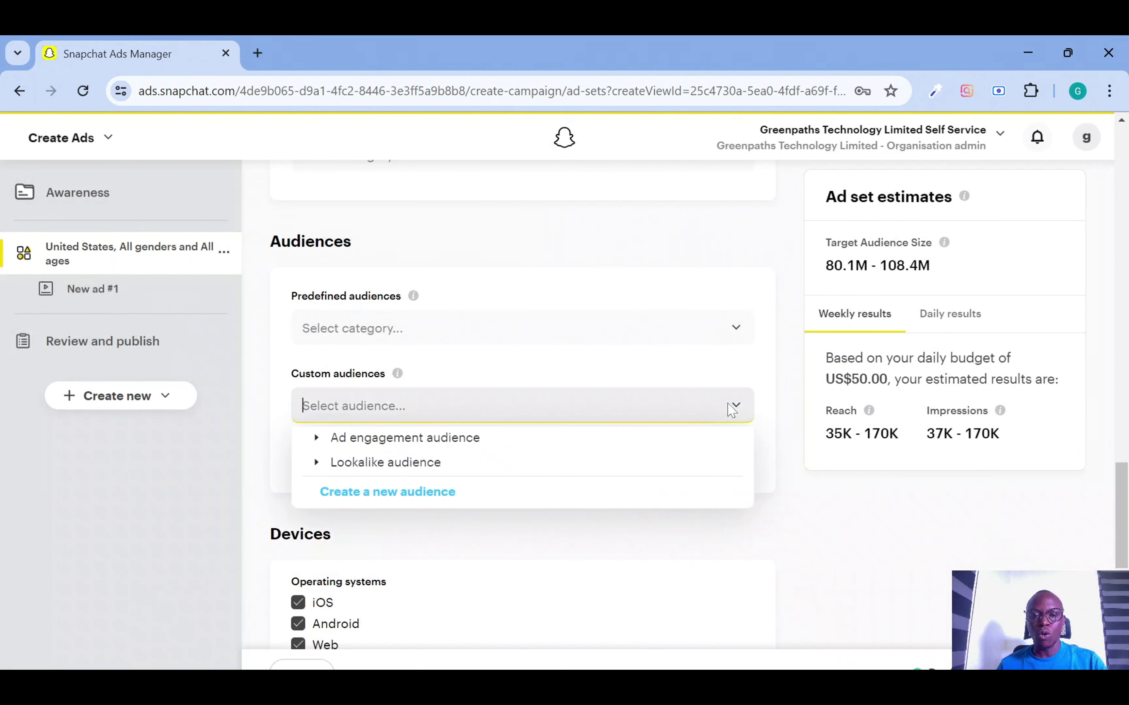
left_click(373, 501)
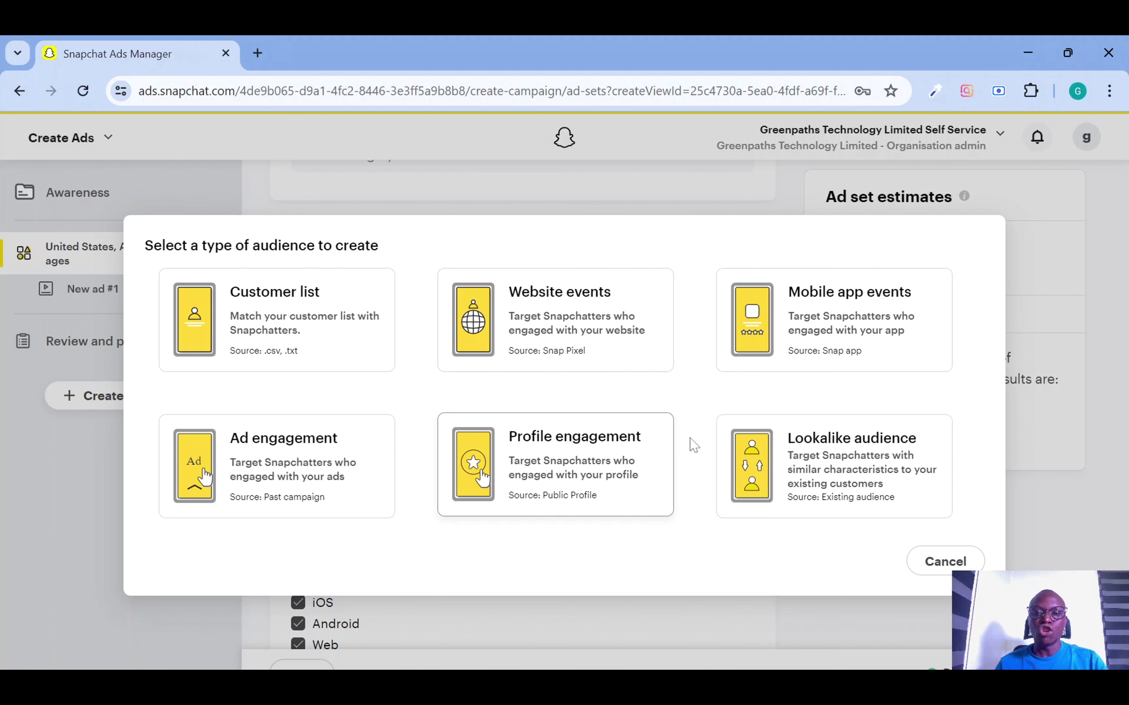
left_click(928, 567)
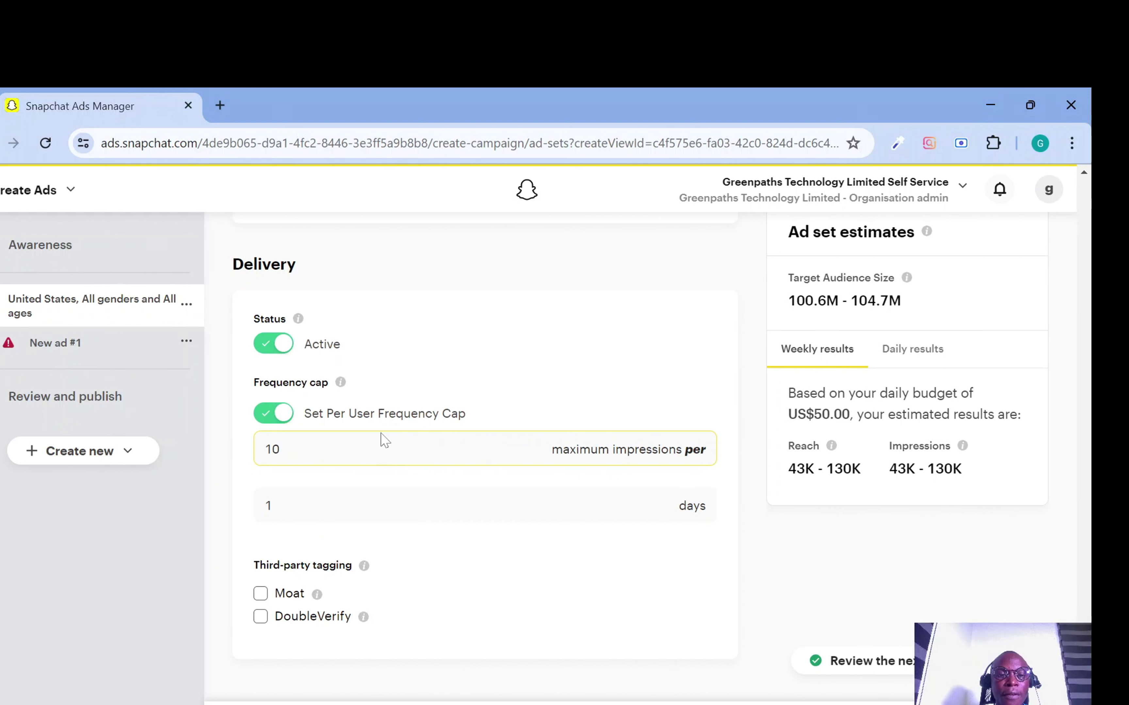
- Turn the ad set's per-user frequency cap off and on again, and set it to 7 maximum impressions per 7 days
left_click(274, 415)
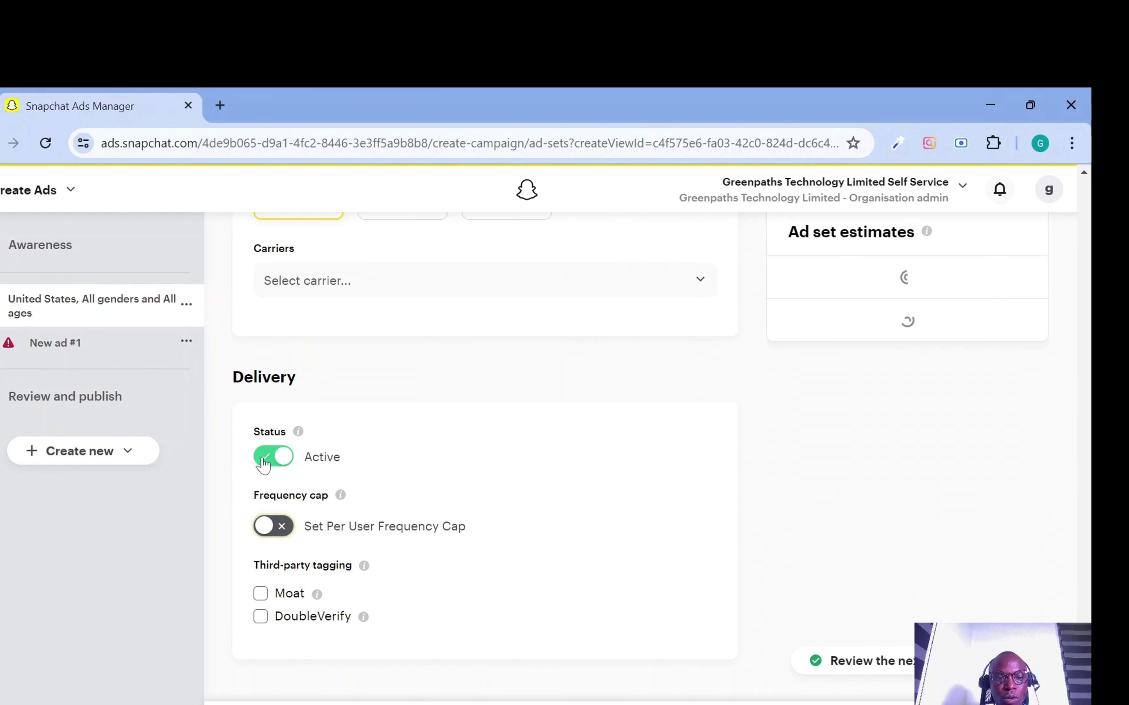
left_click(279, 532)
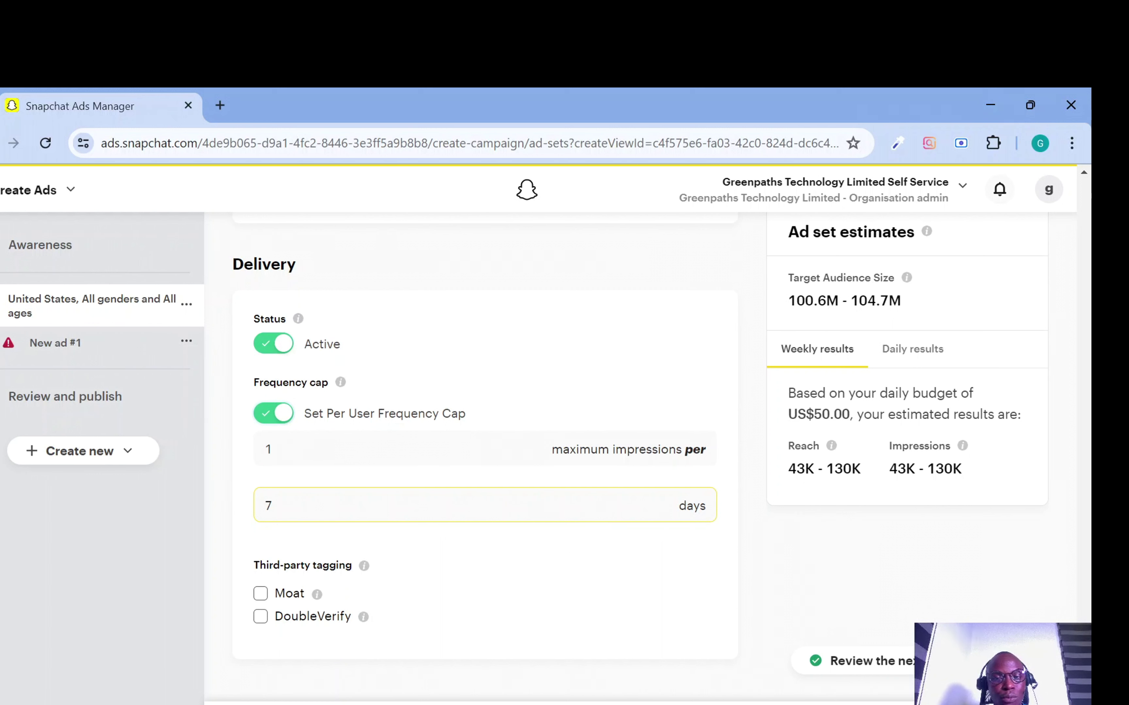
left_click(419, 449)
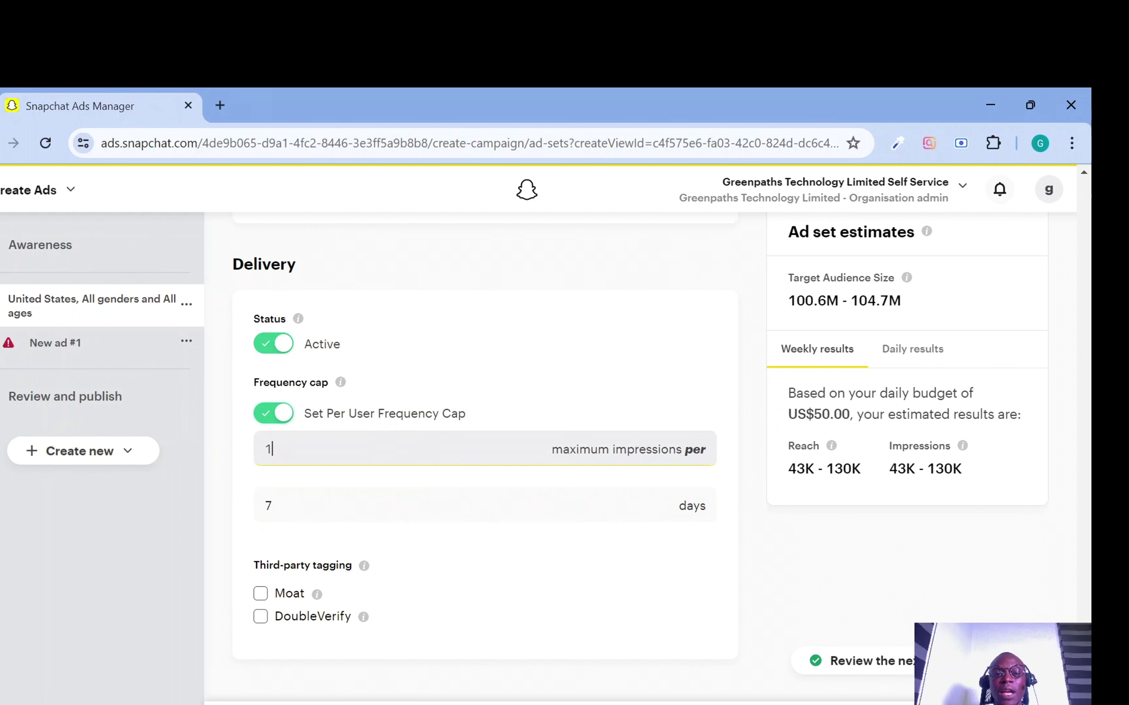
double_click(268, 450)
type("7")
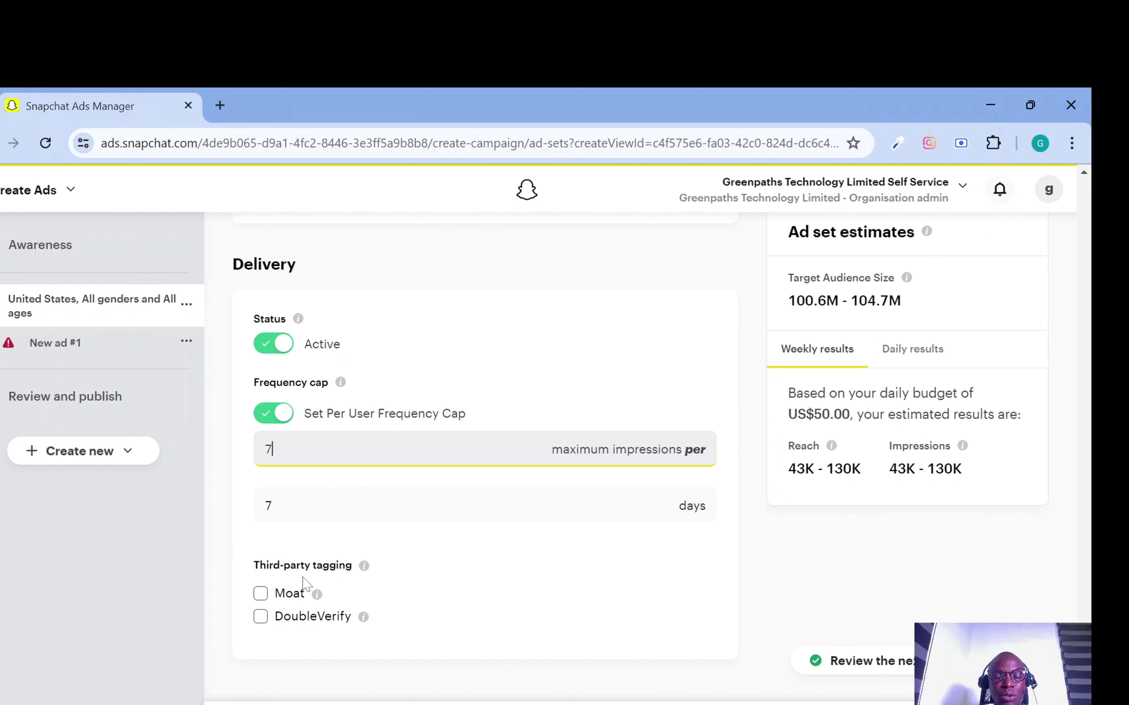
- Open New ad #1 and examine its items to review and the ad formats available under Ad details
left_click(15, 351)
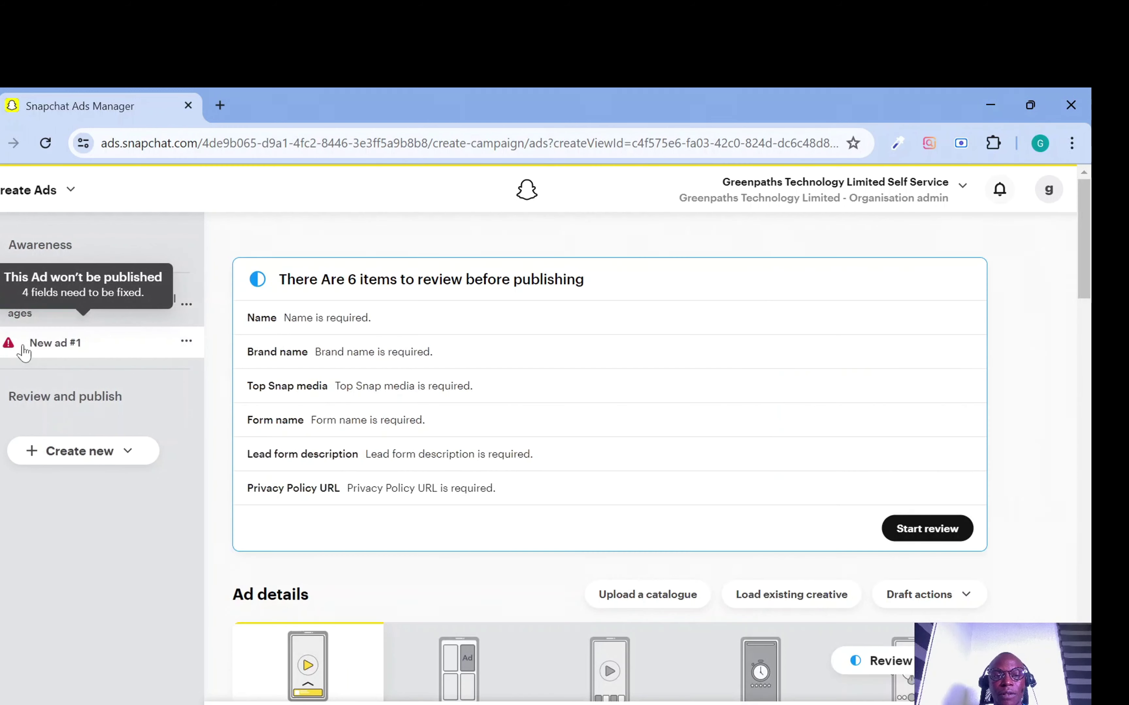
scroll(509, 446, "down", 5)
scroll(467, 453, "up", 2)
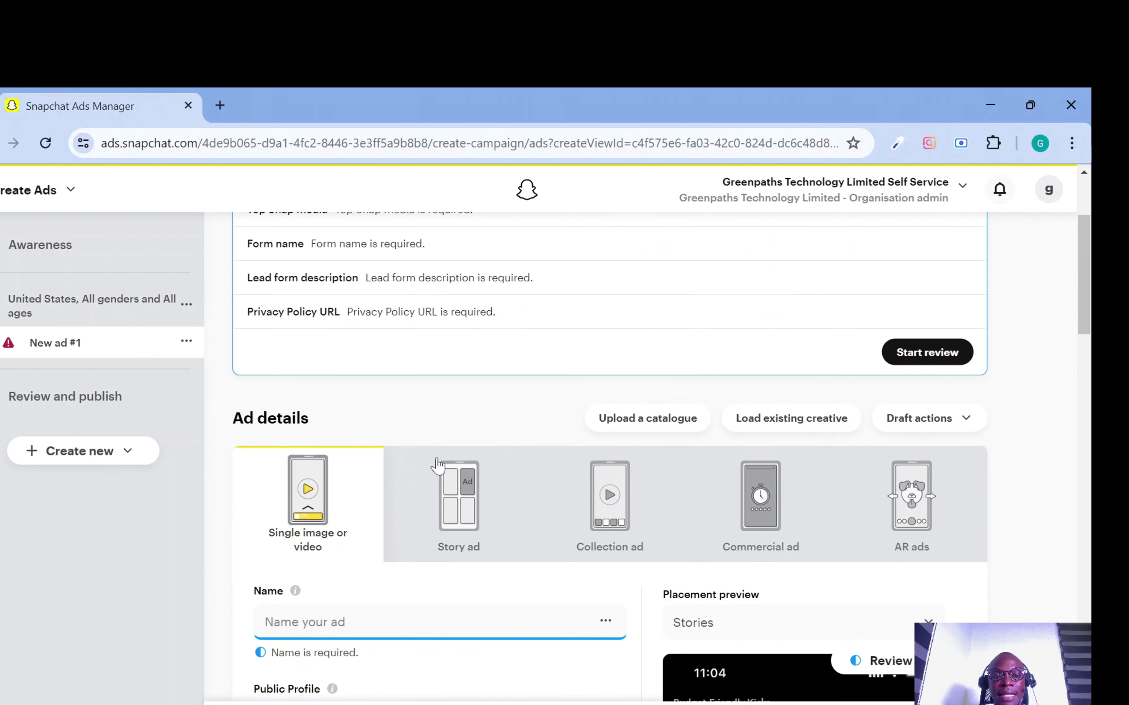
scroll(317, 501, "down", 4)
scroll(317, 502, "up", 2)
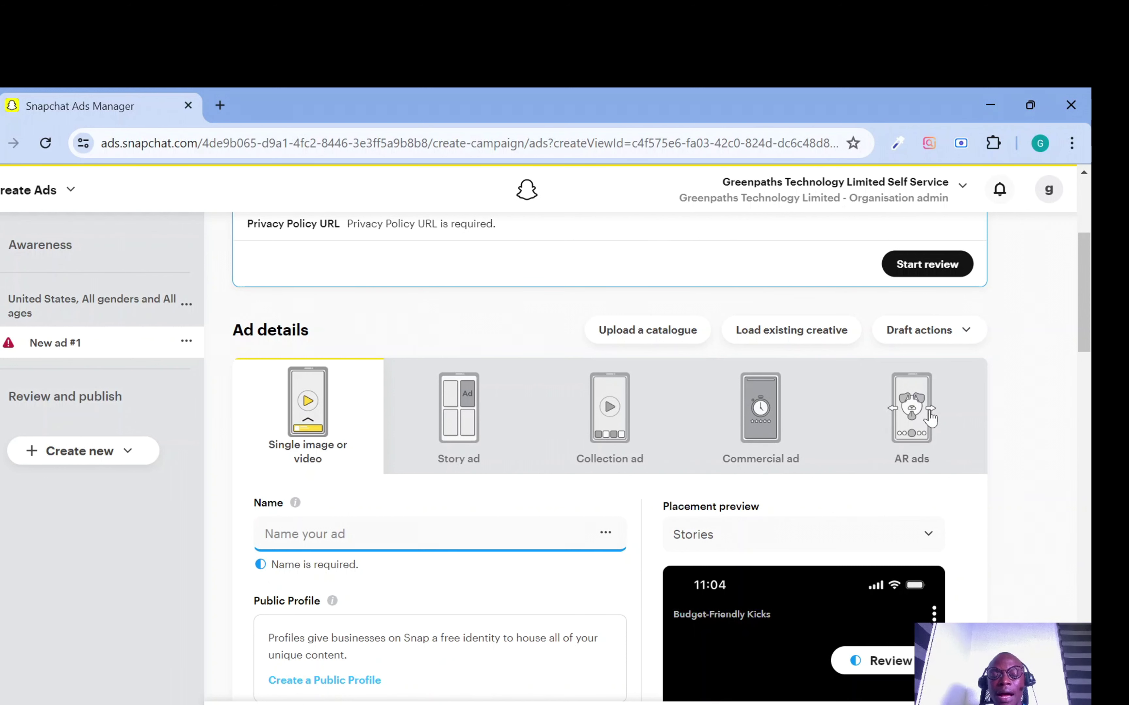
- Review the ad's name, Public Profile and brand name fields, leaving the brand name empty
scroll(930, 418, "down", 4)
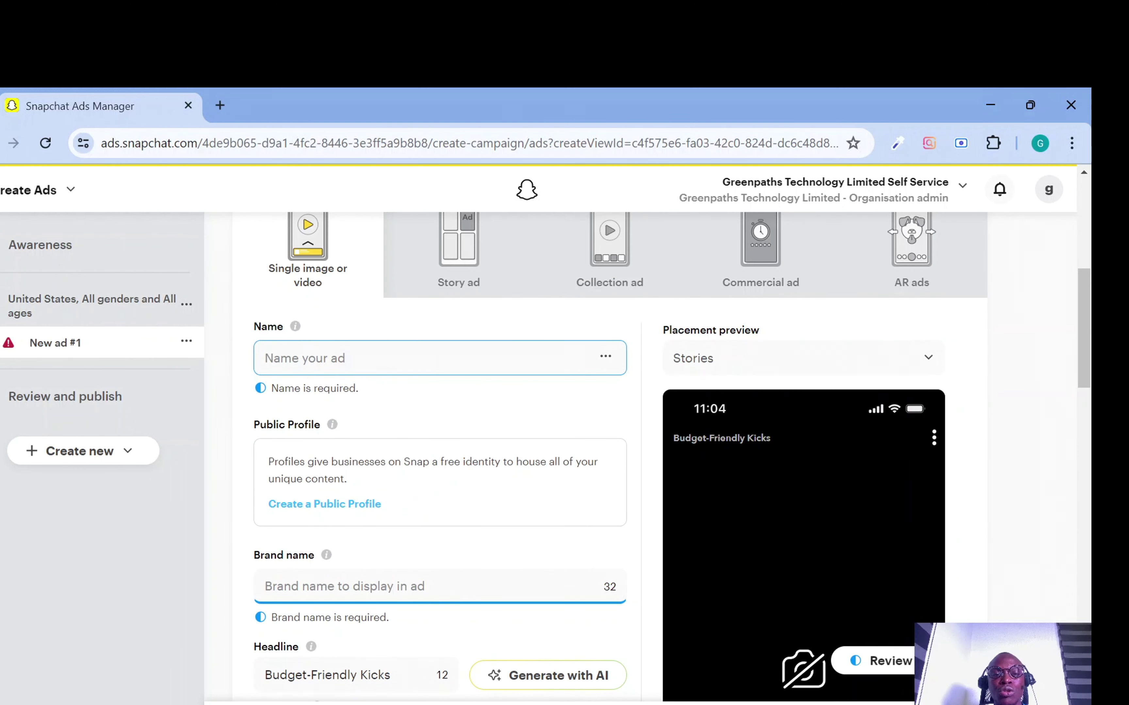
scroll(373, 453, "down", 4)
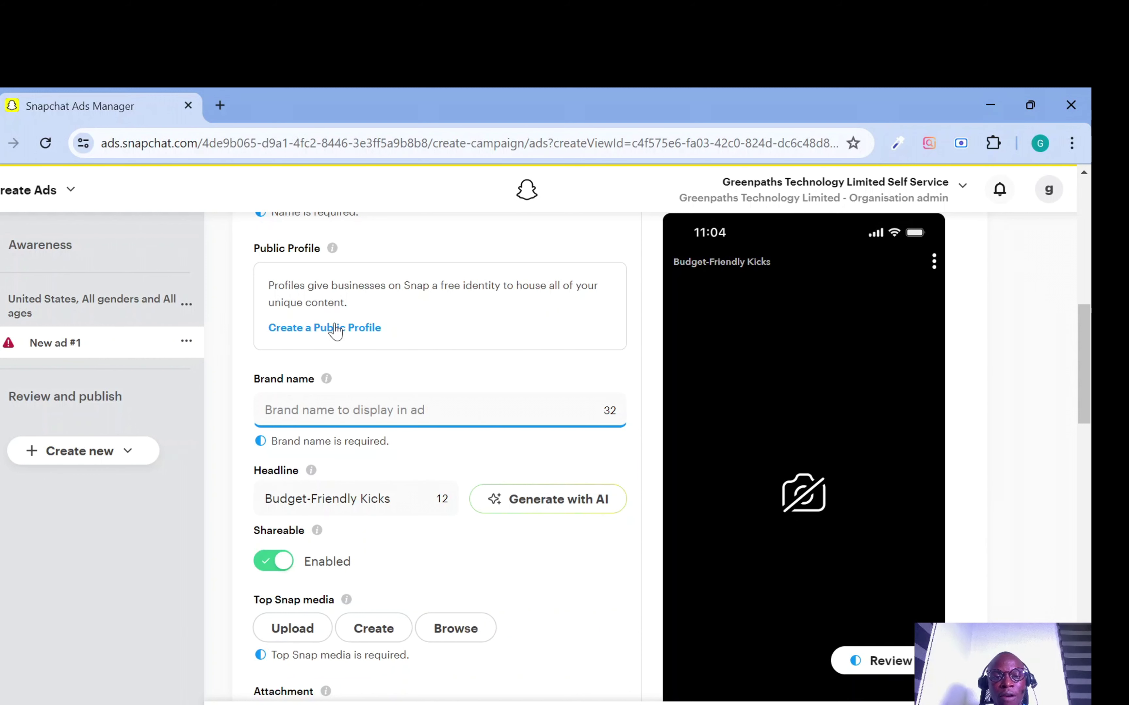
left_click(345, 418)
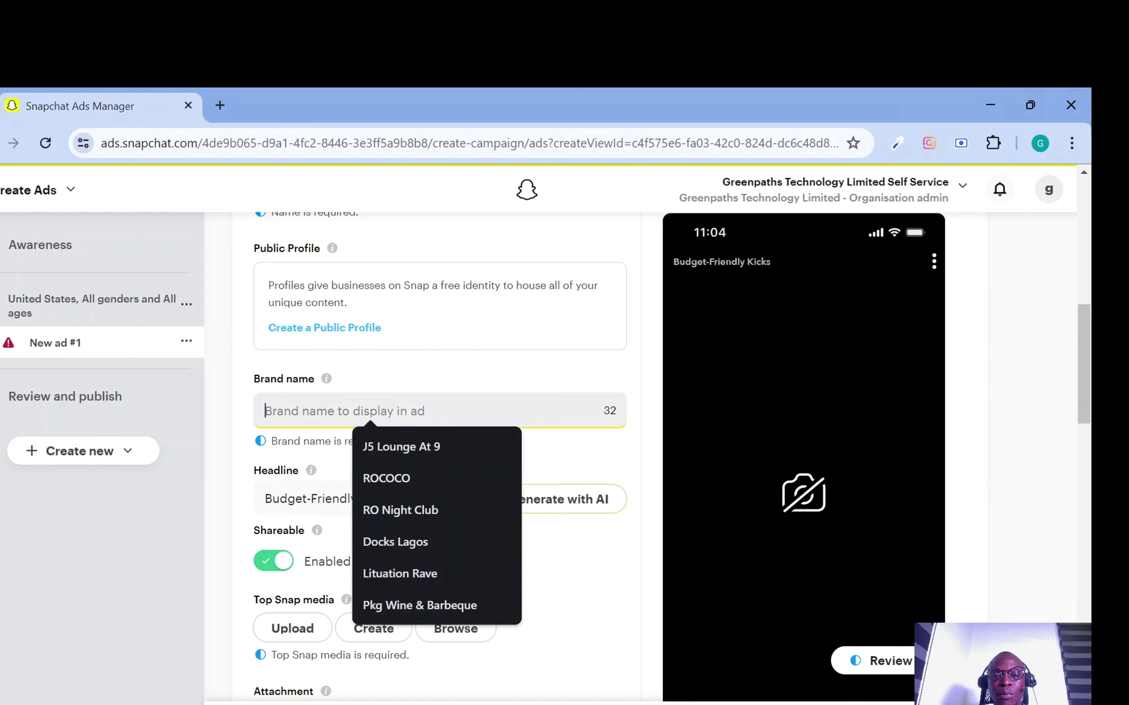
key("Escape")
scroll(360, 322, "down", 4)
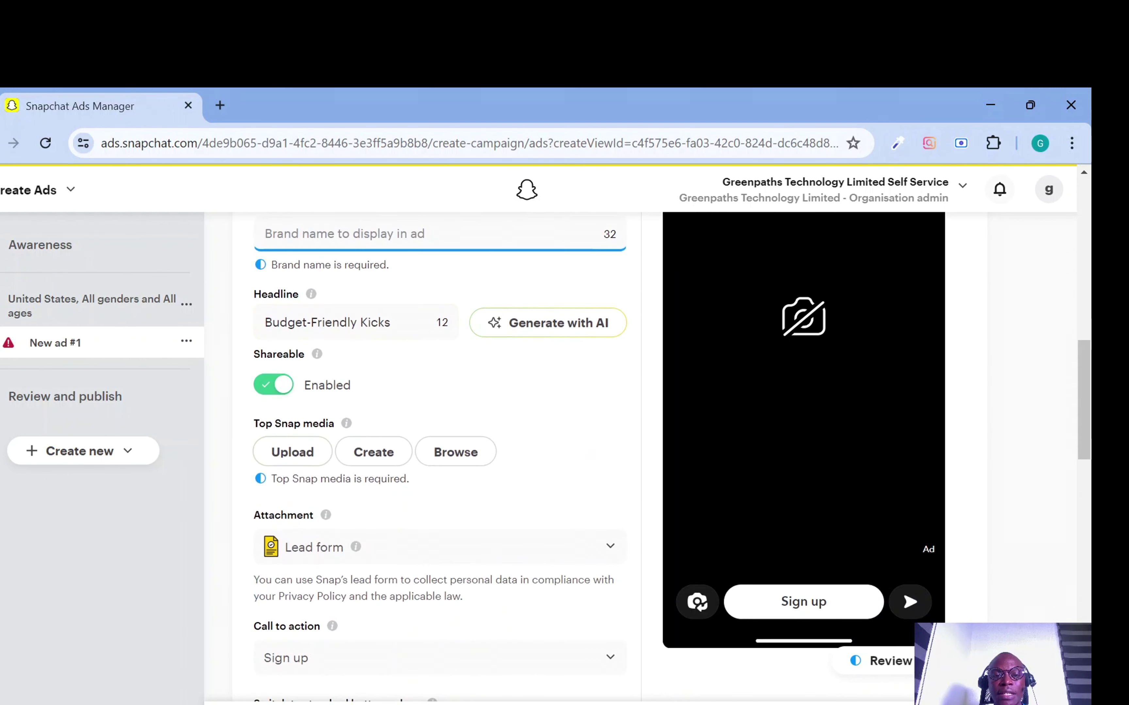
- Clear the ad's headline and generate English AI headline suggestions from the text "wrist watch Lagos"
triple_click(360, 322)
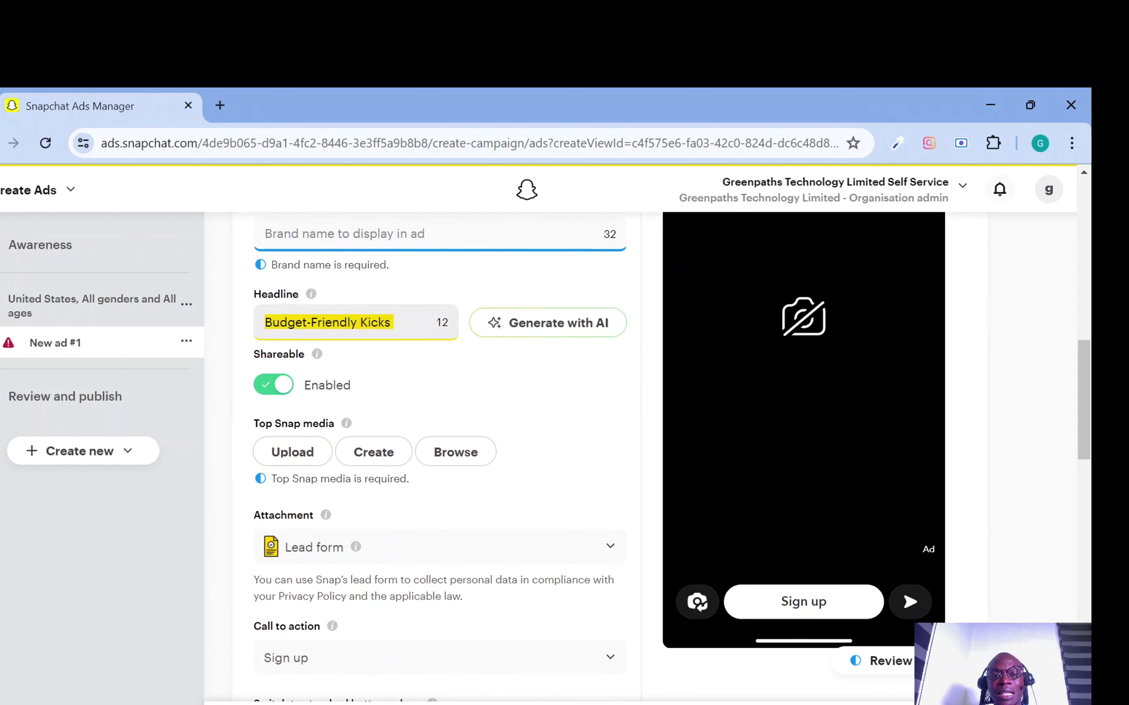
key("BackSpace")
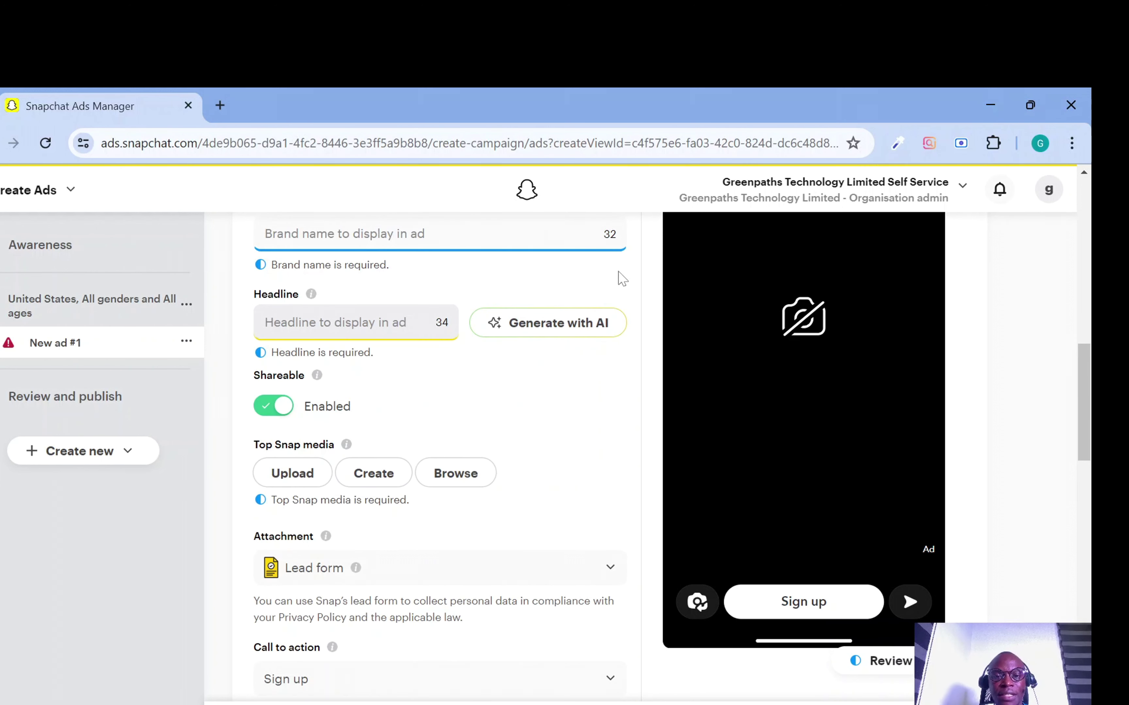
left_click(559, 326)
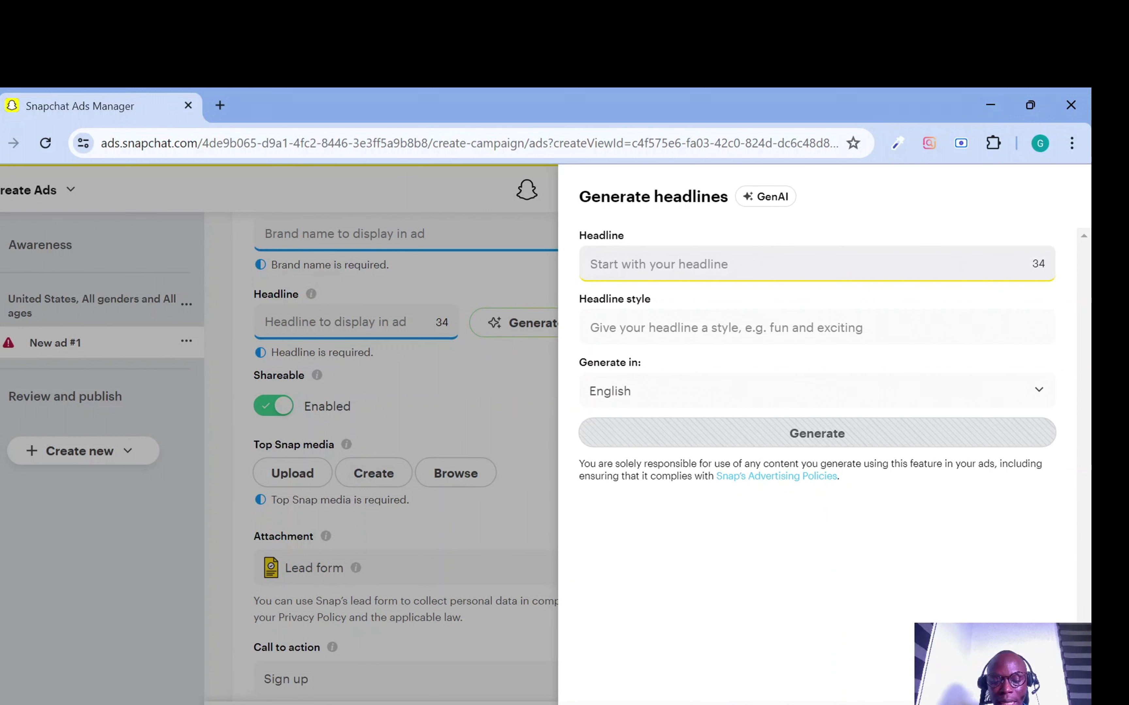
type("wr")
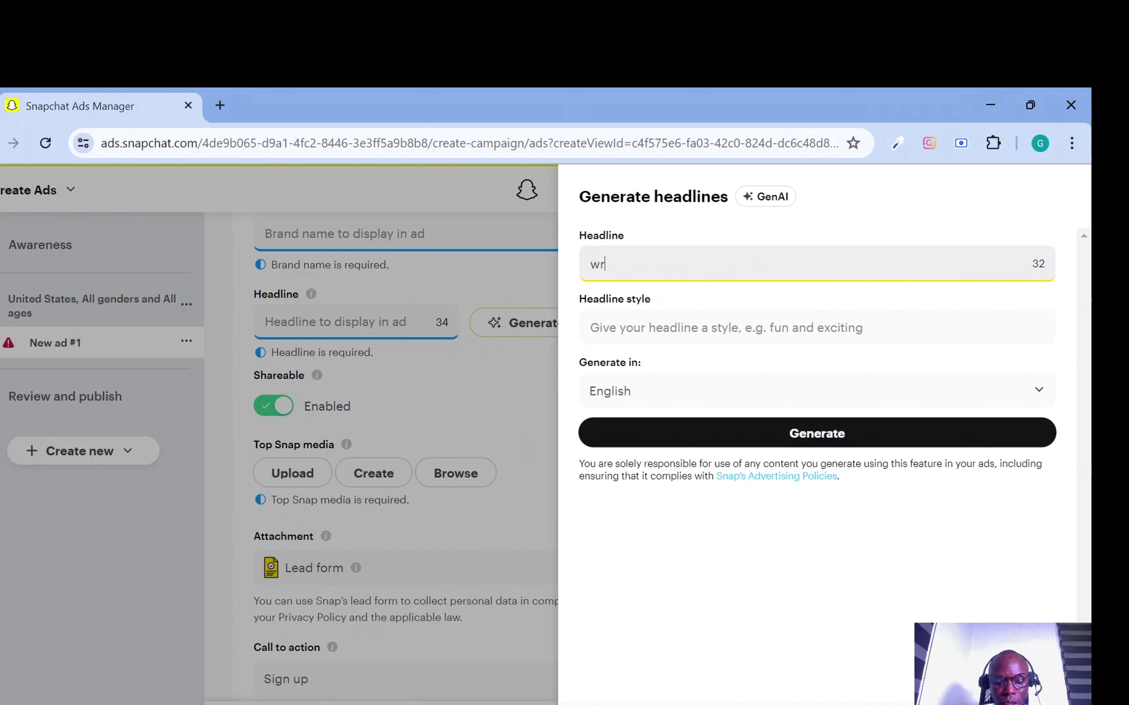
type("ist watch")
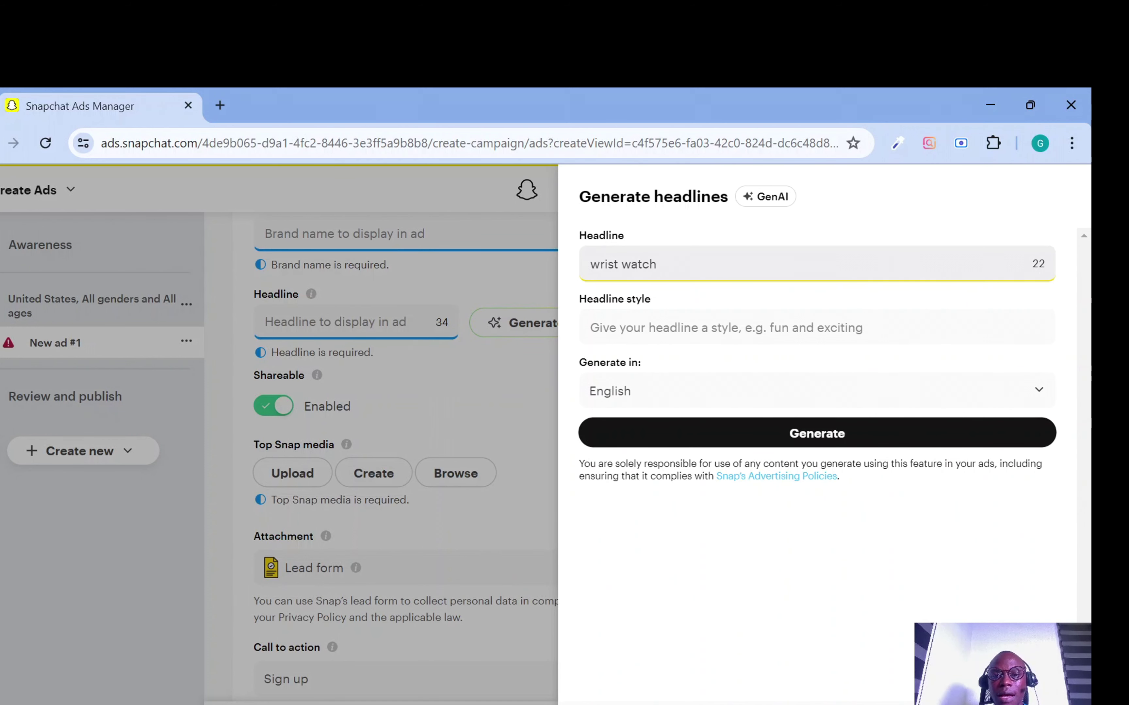
type(" Lagos")
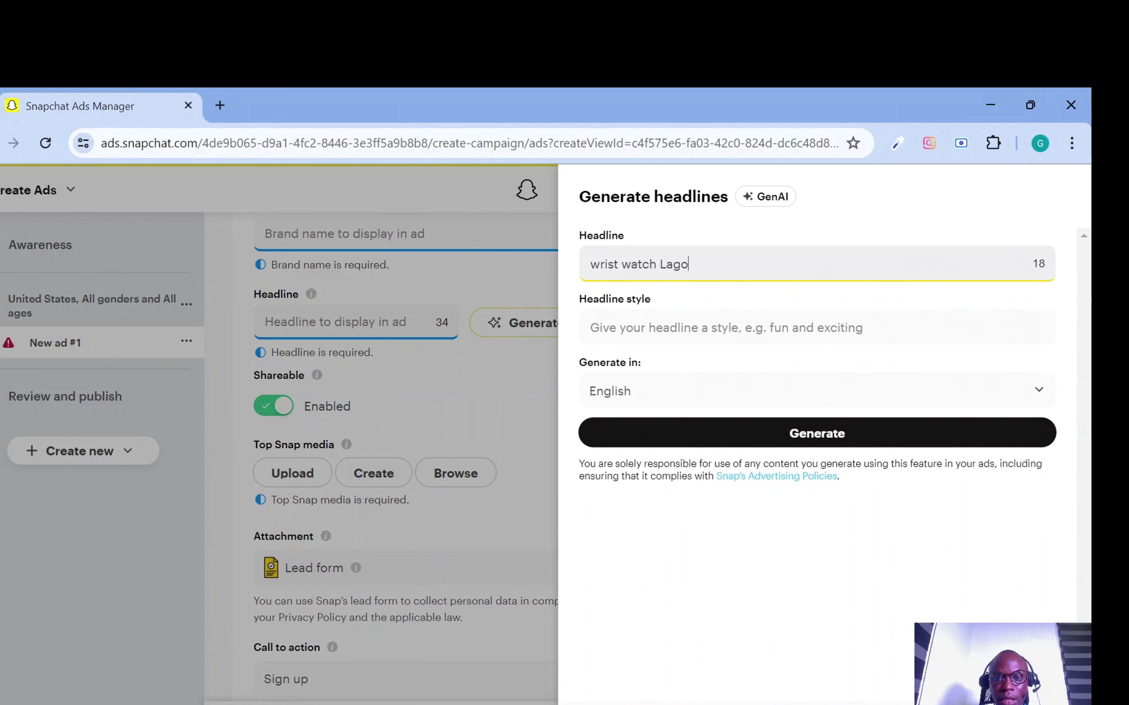
left_click(759, 431)
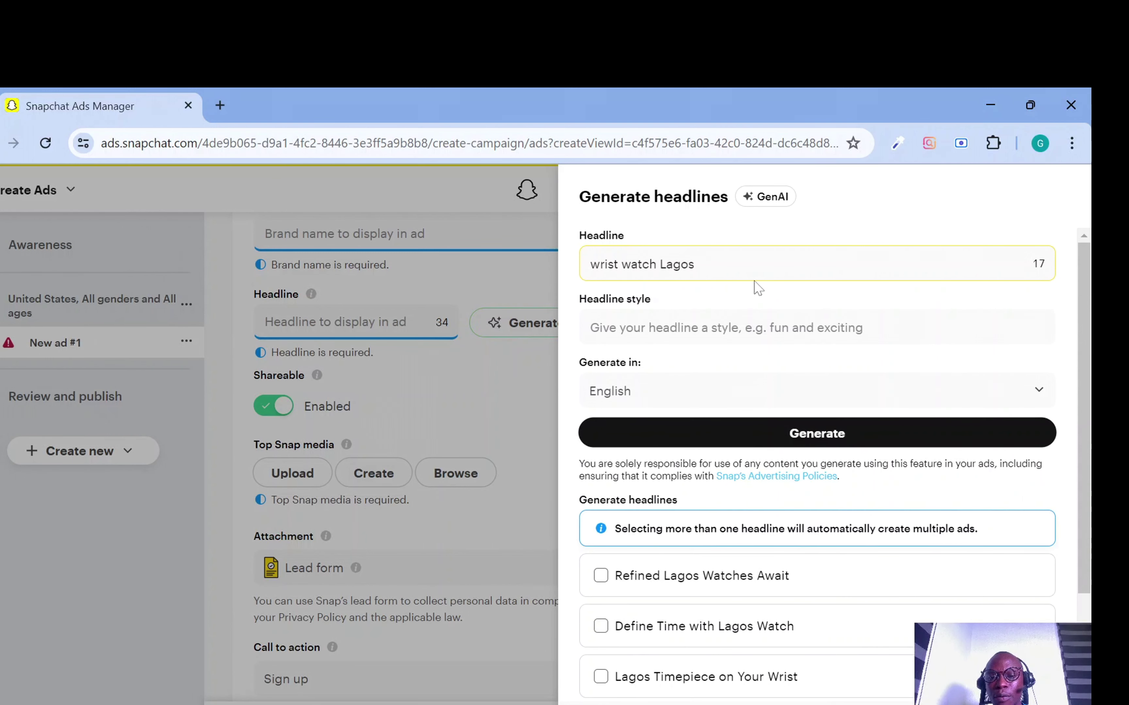
- Apply the generated headline "Lagos Timepiece on Your Wrist" to the ad
scroll(900, 562, "down", 3)
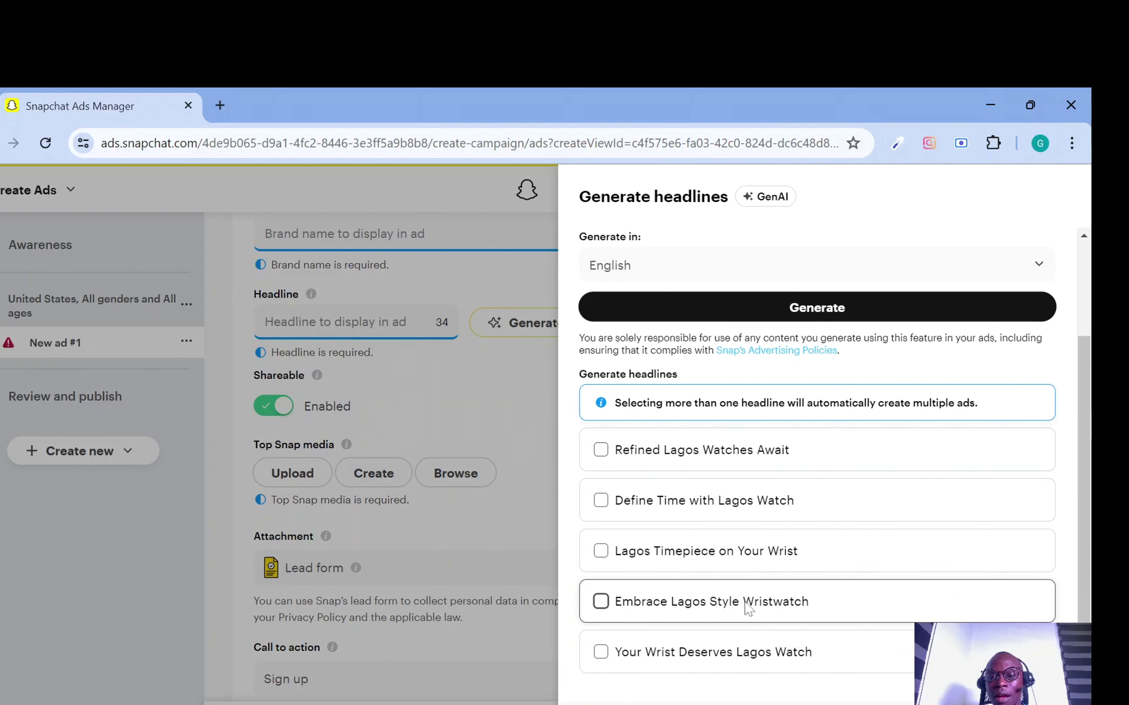
left_click(602, 553)
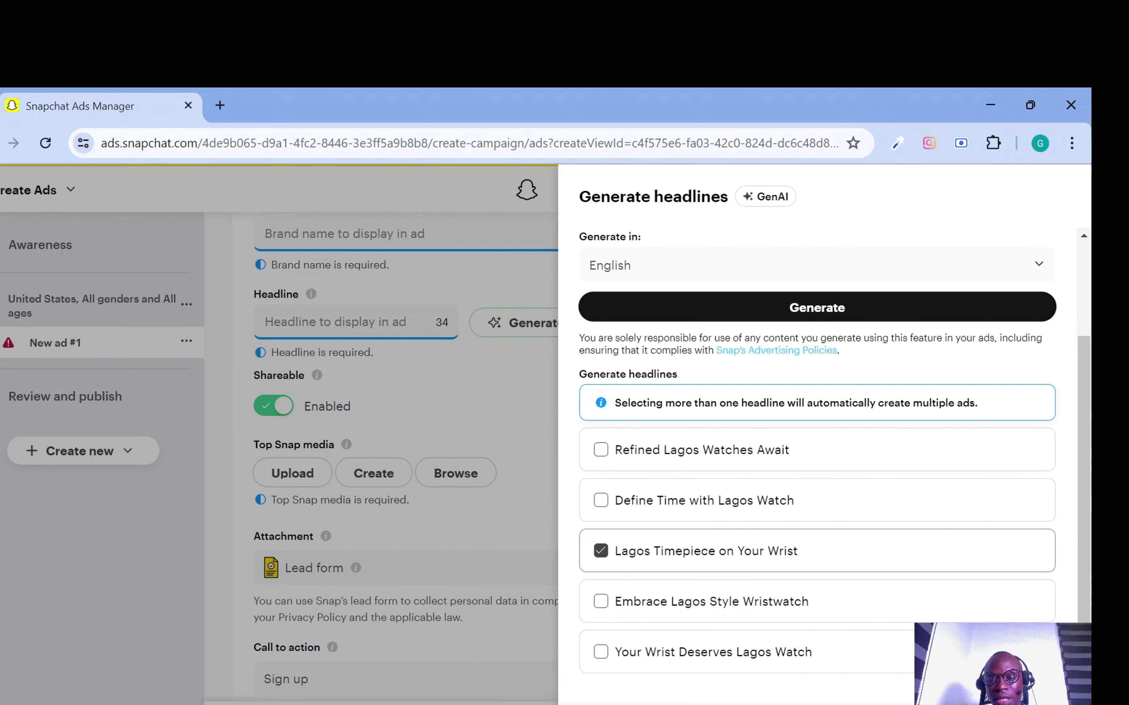
left_click(817, 696)
scroll(453, 368, "up", 4)
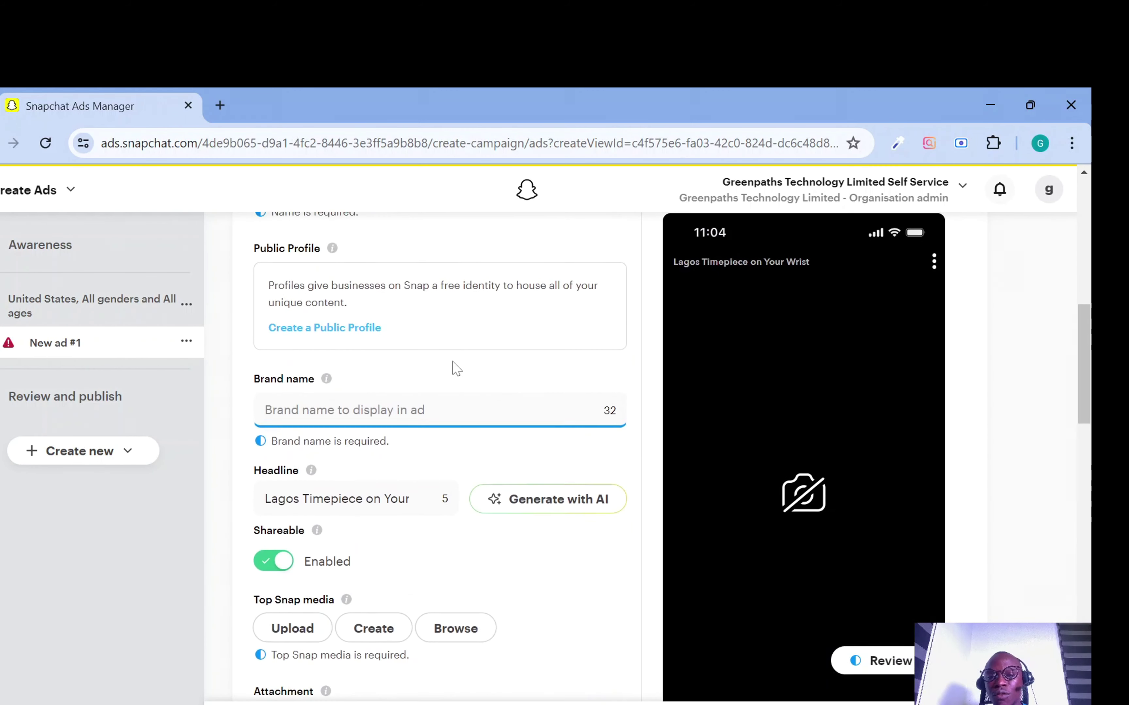
scroll(408, 461, "down", 2)
scroll(411, 438, "down", 3)
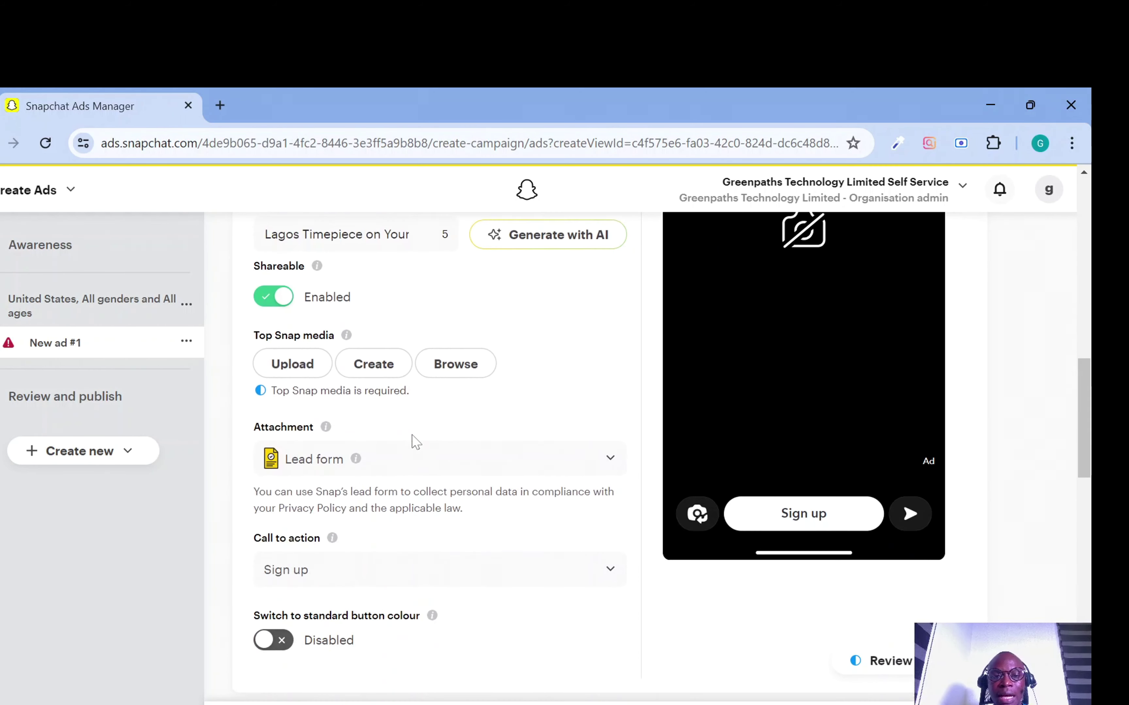
- Generate more AI headline suggestions from the ad's current headline and close them without choosing one
scroll(411, 441, "up", 3)
left_click(415, 413)
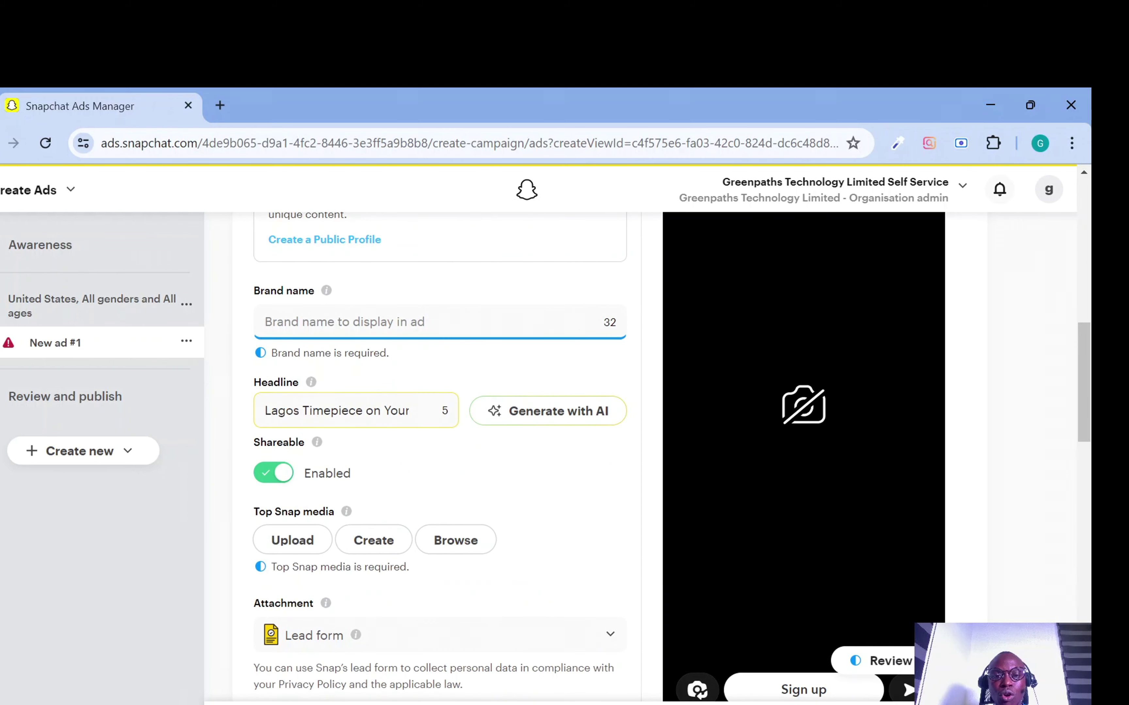
left_click(532, 418)
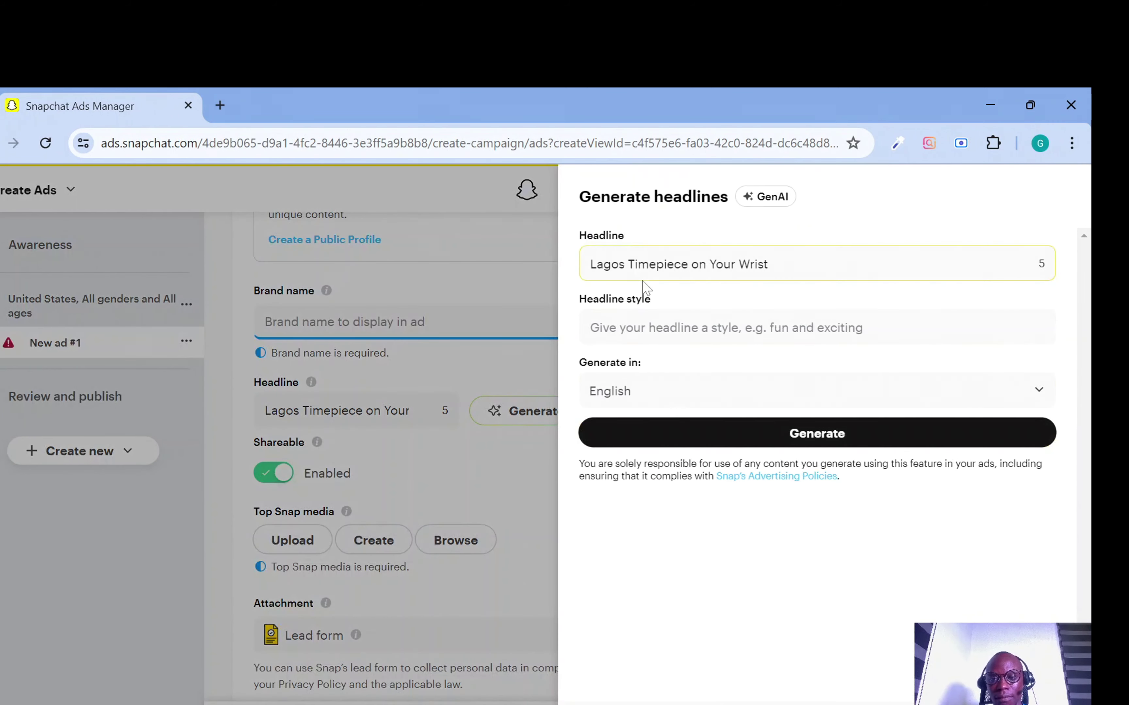
left_click(868, 441)
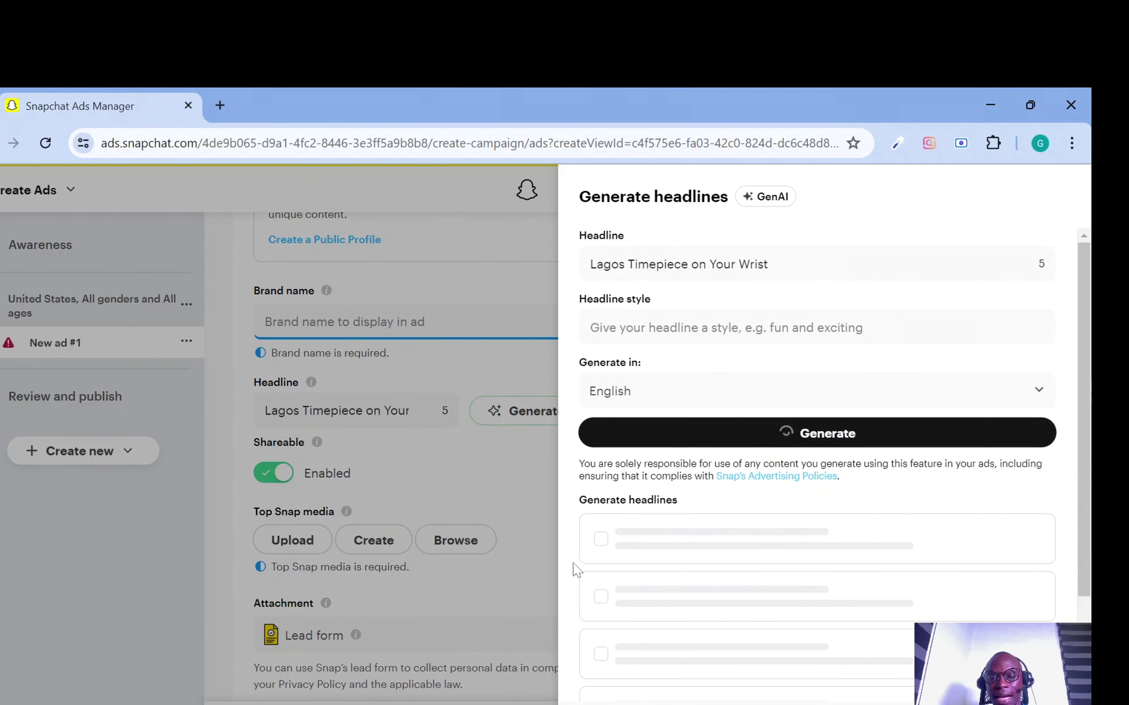
scroll(677, 550, "down", 3)
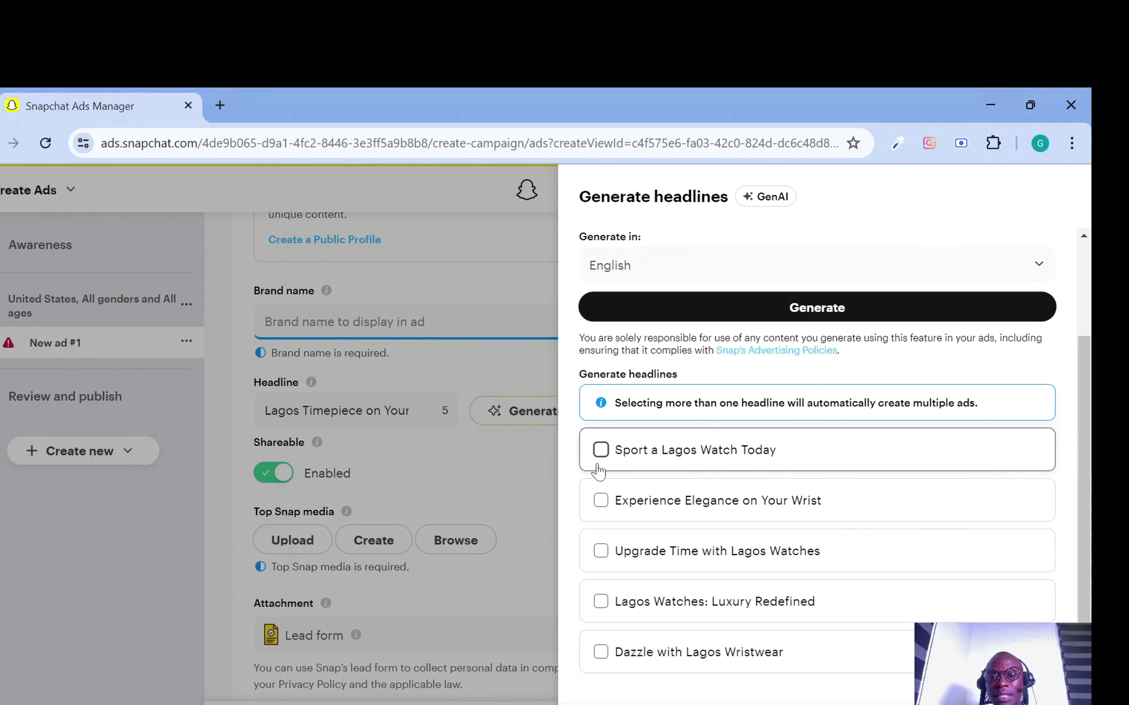
scroll(656, 473, "up", 1)
left_click(451, 518)
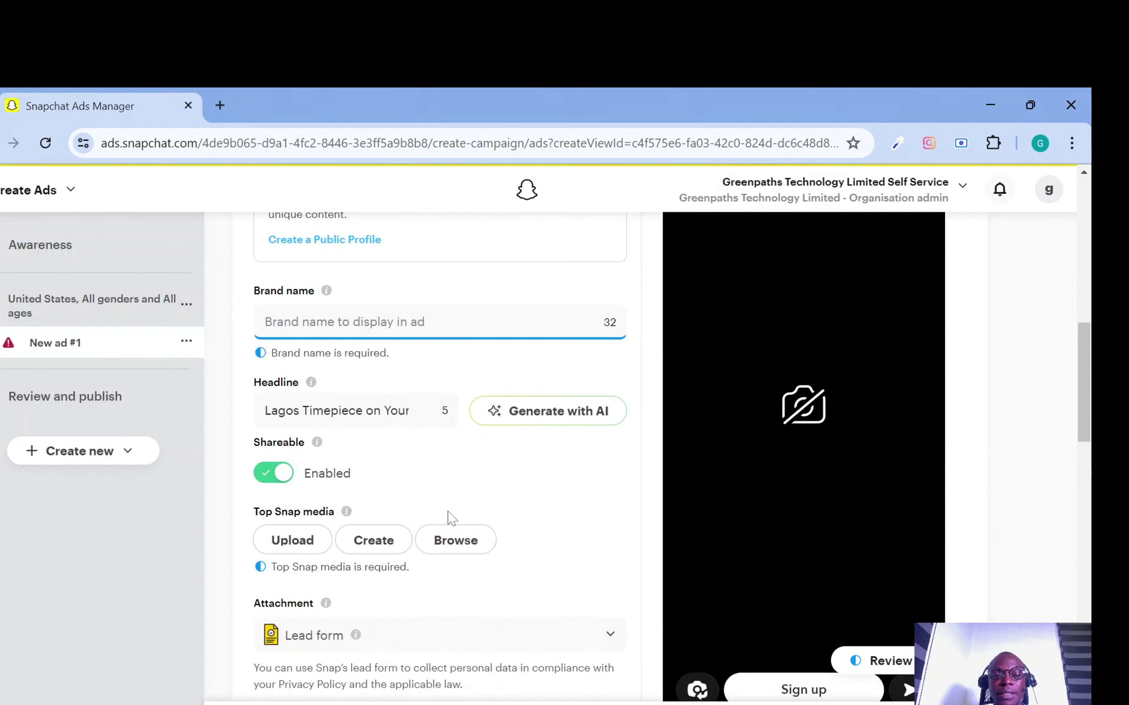
- Browse the existing media available for the Top Snap and close the selection without picking a file
scroll(450, 517, "down", 6)
scroll(448, 517, "up", 4)
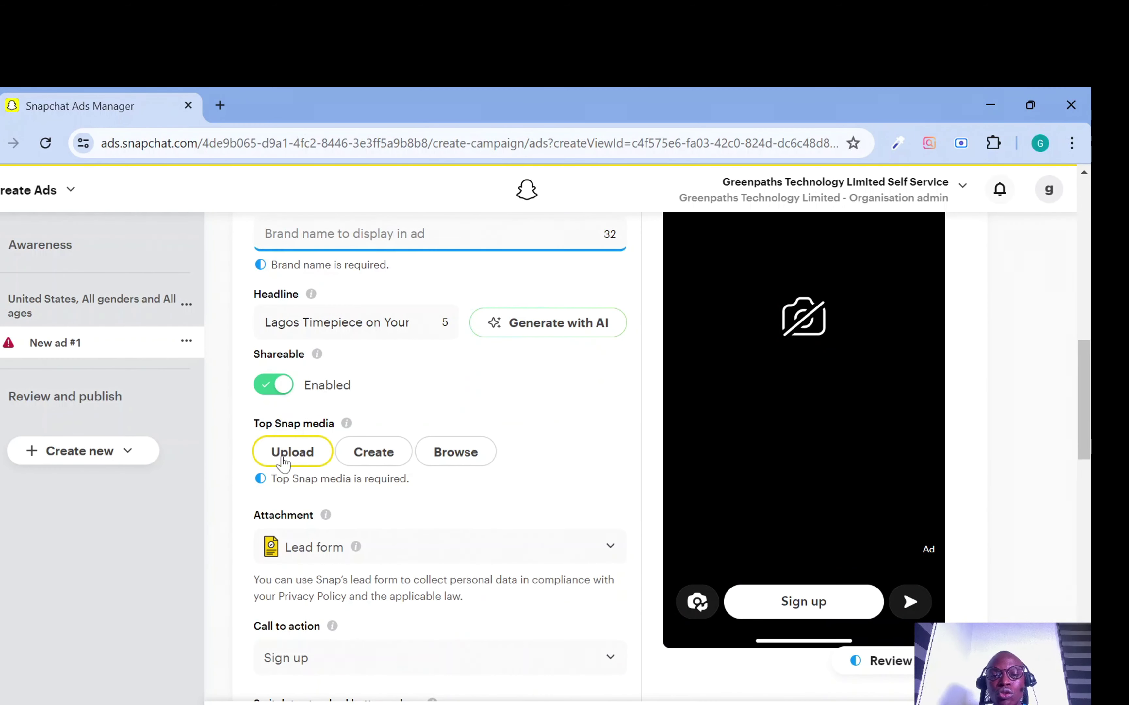
left_click(455, 458)
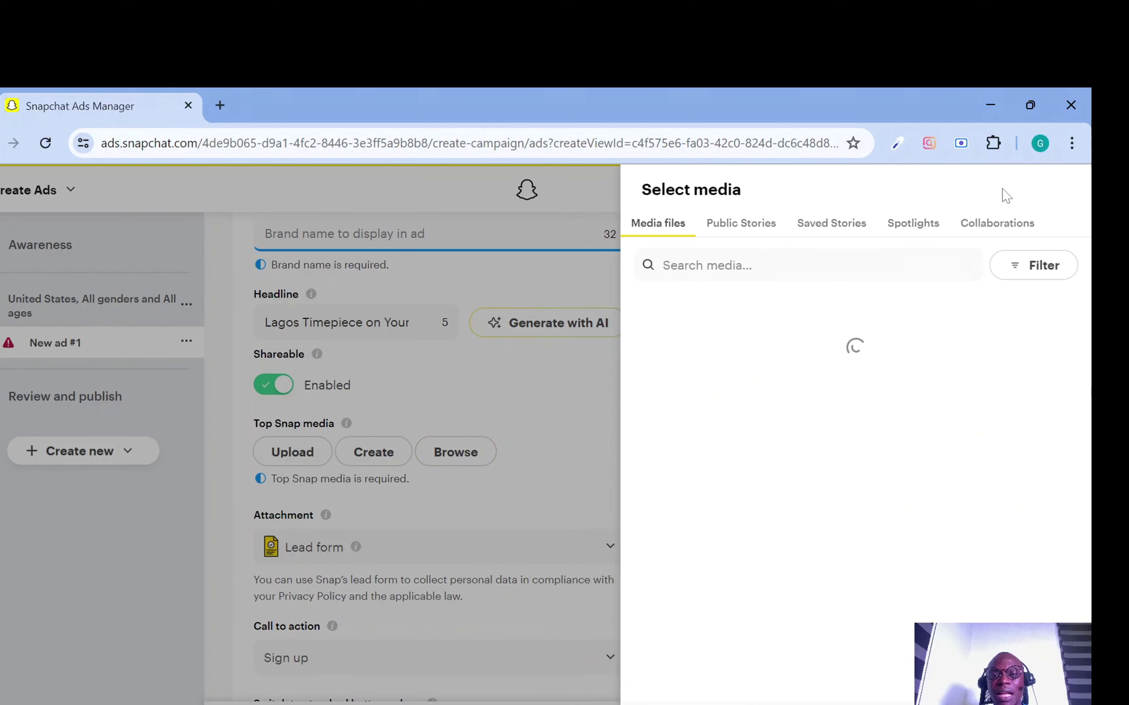
left_click(492, 401)
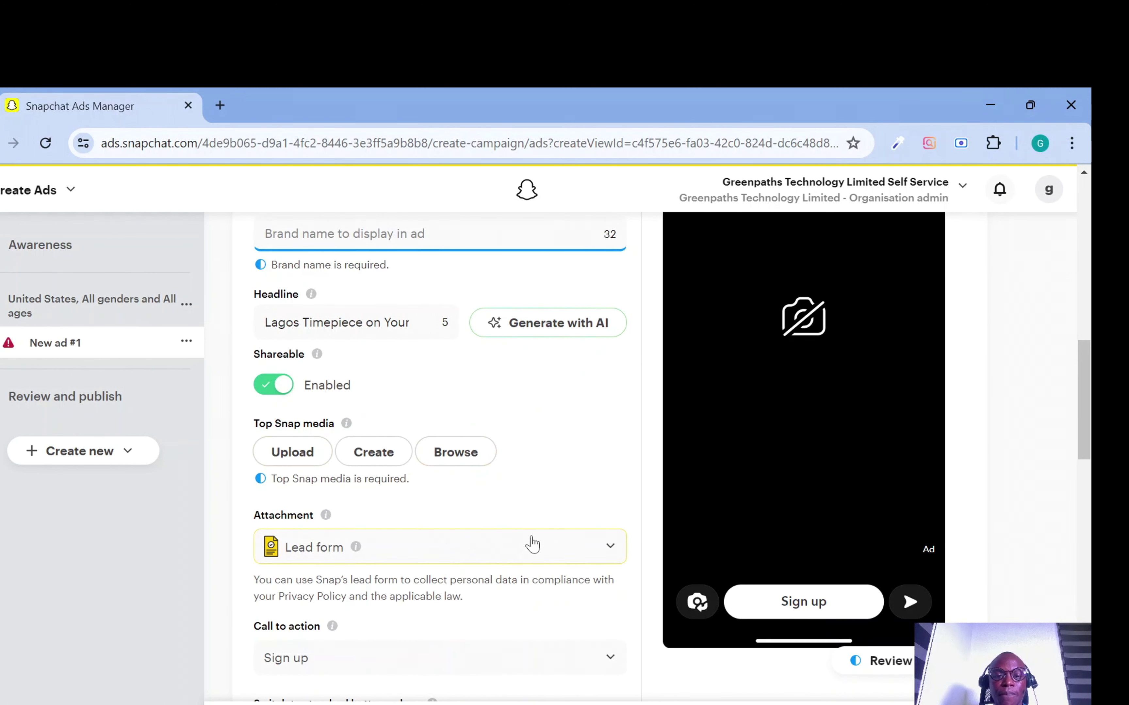
- Review the attachment types available for the ad and keep Lead form selected
left_click(566, 546)
scroll(554, 545, "down", 4)
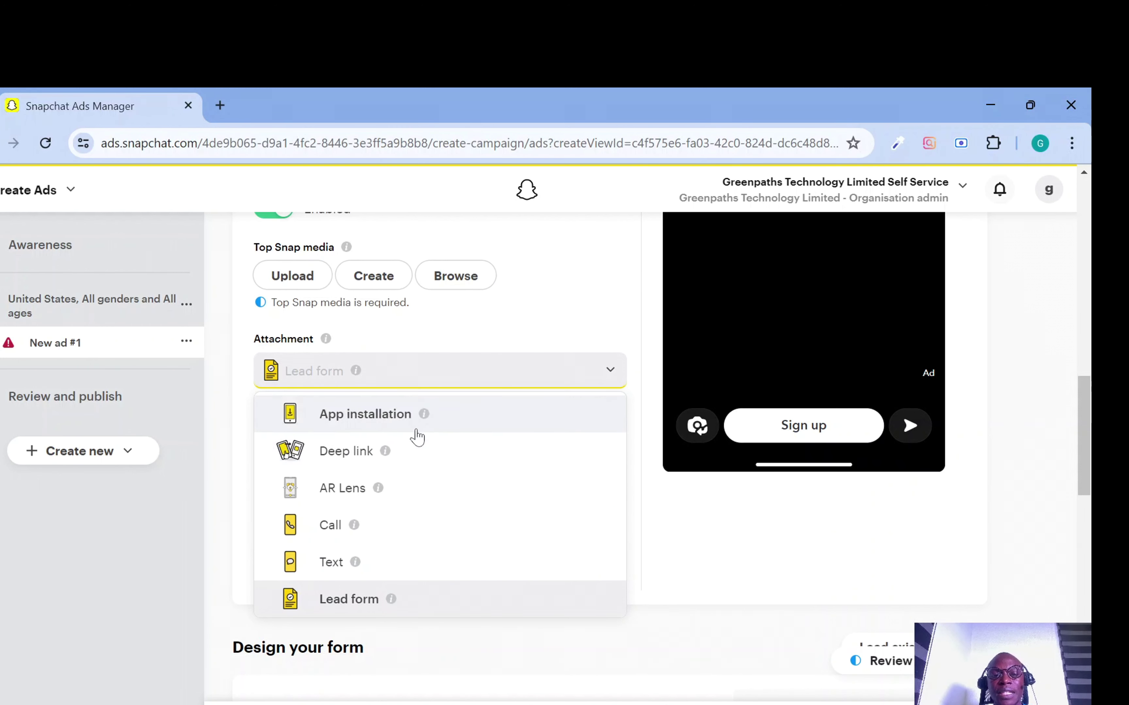
scroll(411, 437, "up", 5)
scroll(401, 551, "down", 3)
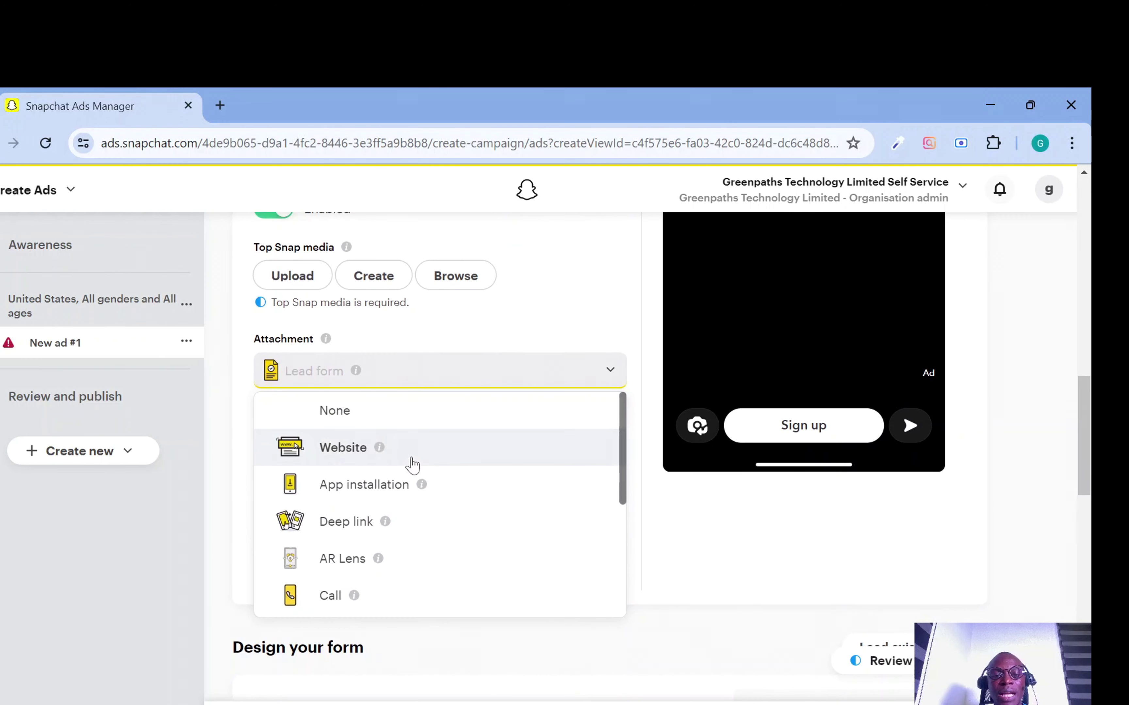
scroll(396, 569, "down", 2)
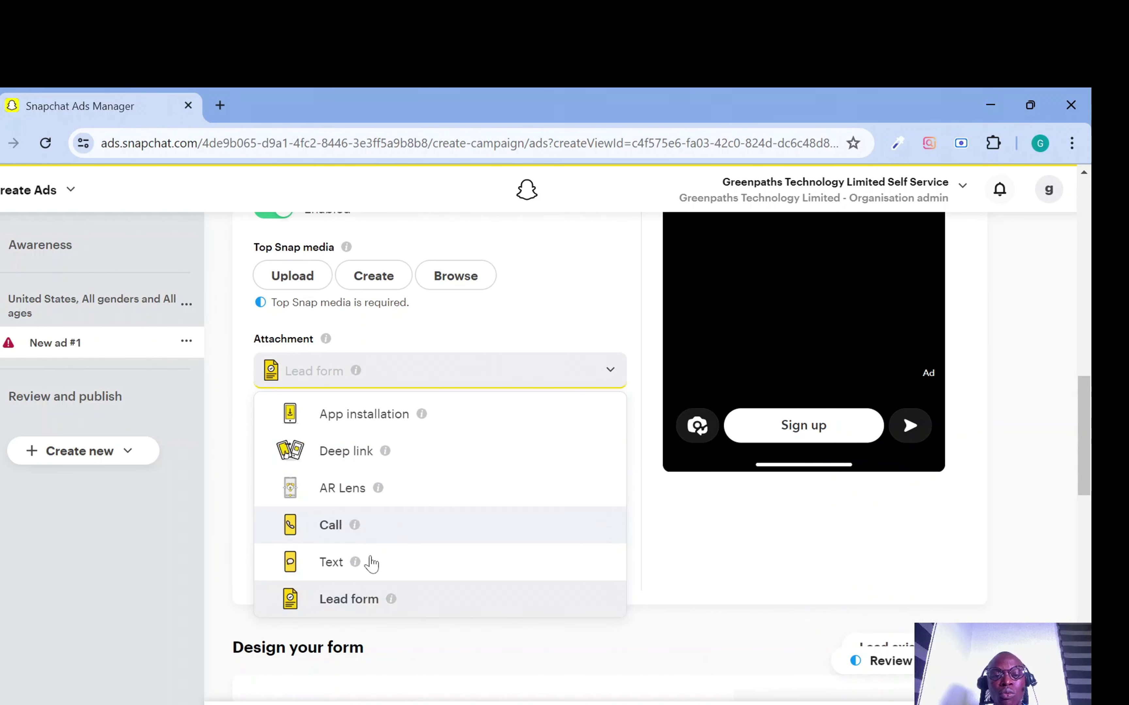
left_click(371, 602)
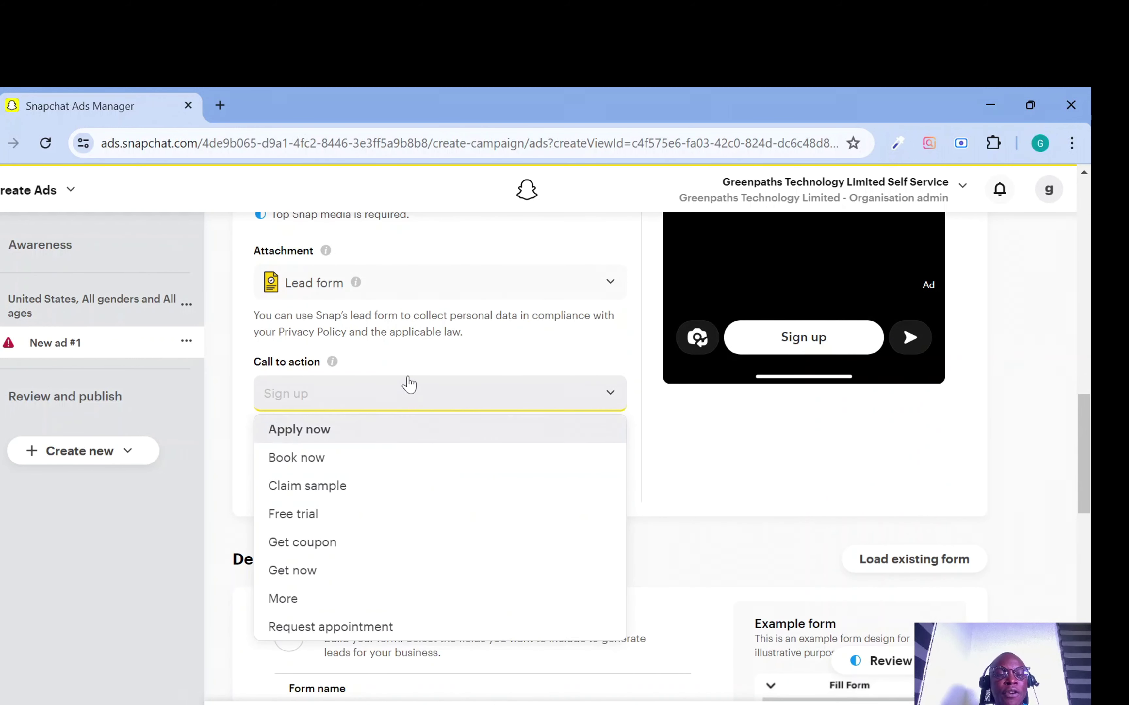
- Review the call to action options, keeping Sign up, and enable the switch to standard button colour
scroll(409, 383, "up", 2)
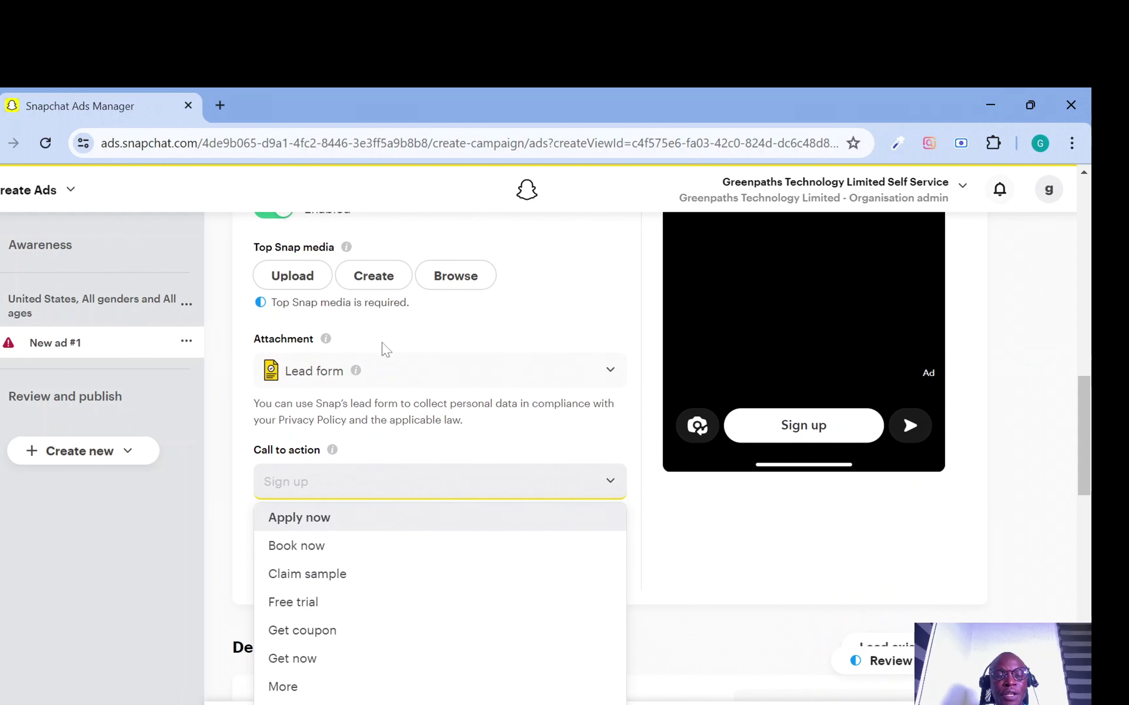
scroll(370, 518, "down", 3)
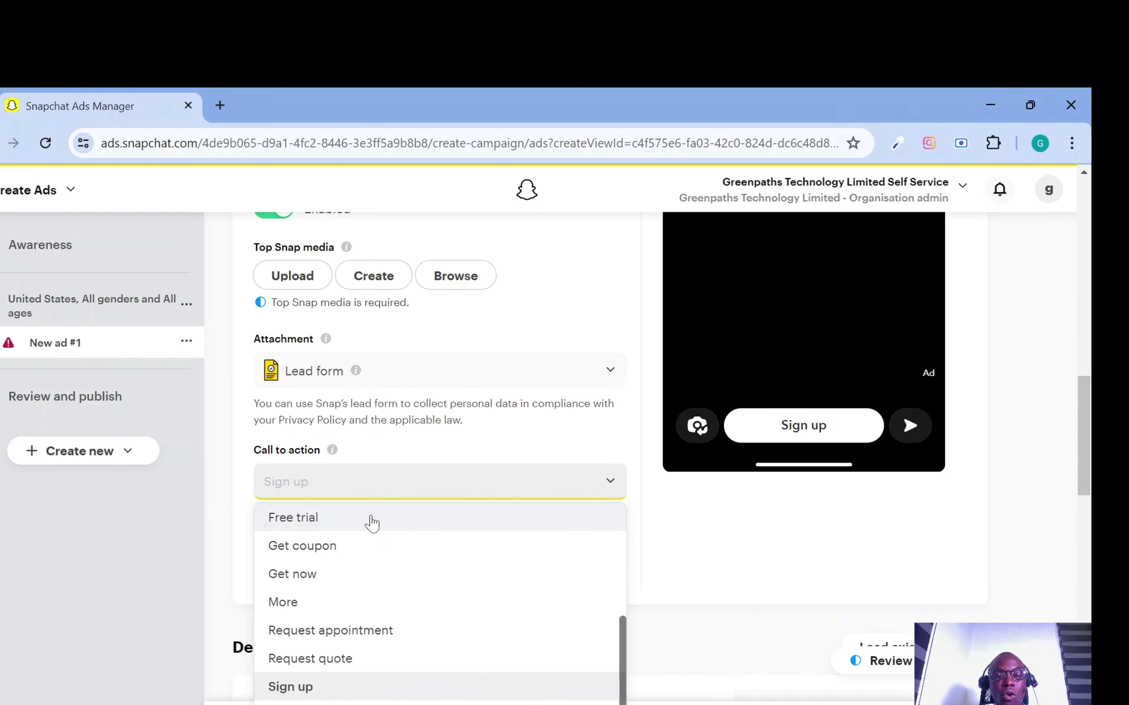
scroll(418, 557, "down", 2)
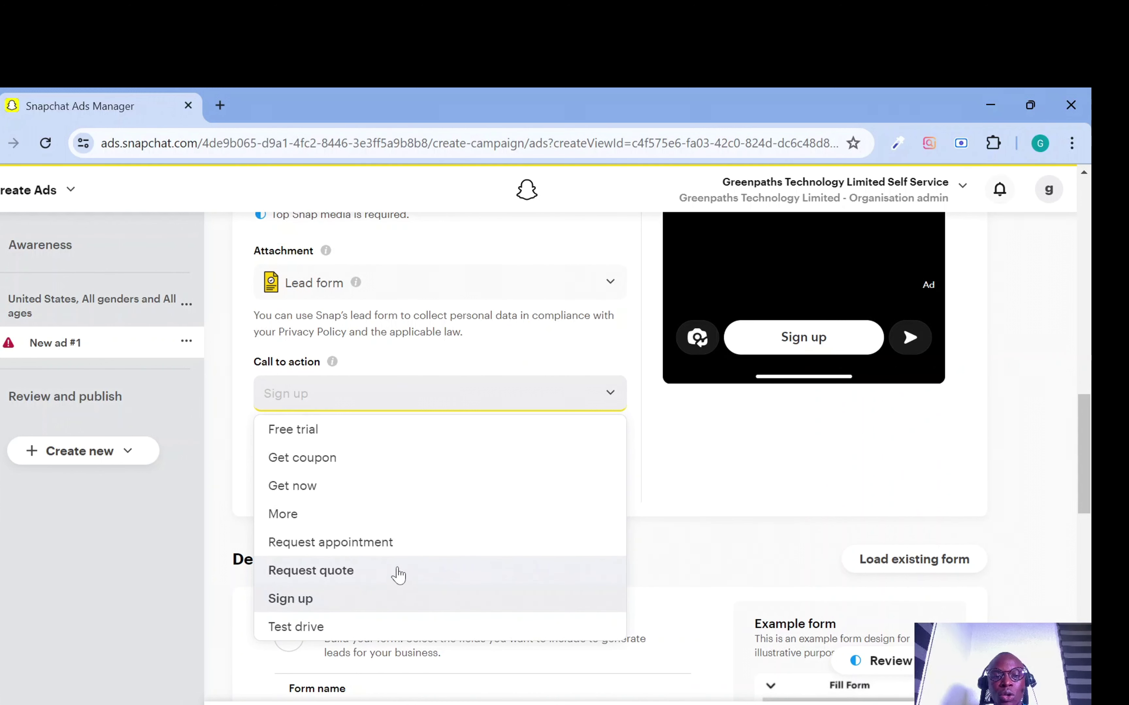
left_click(232, 391)
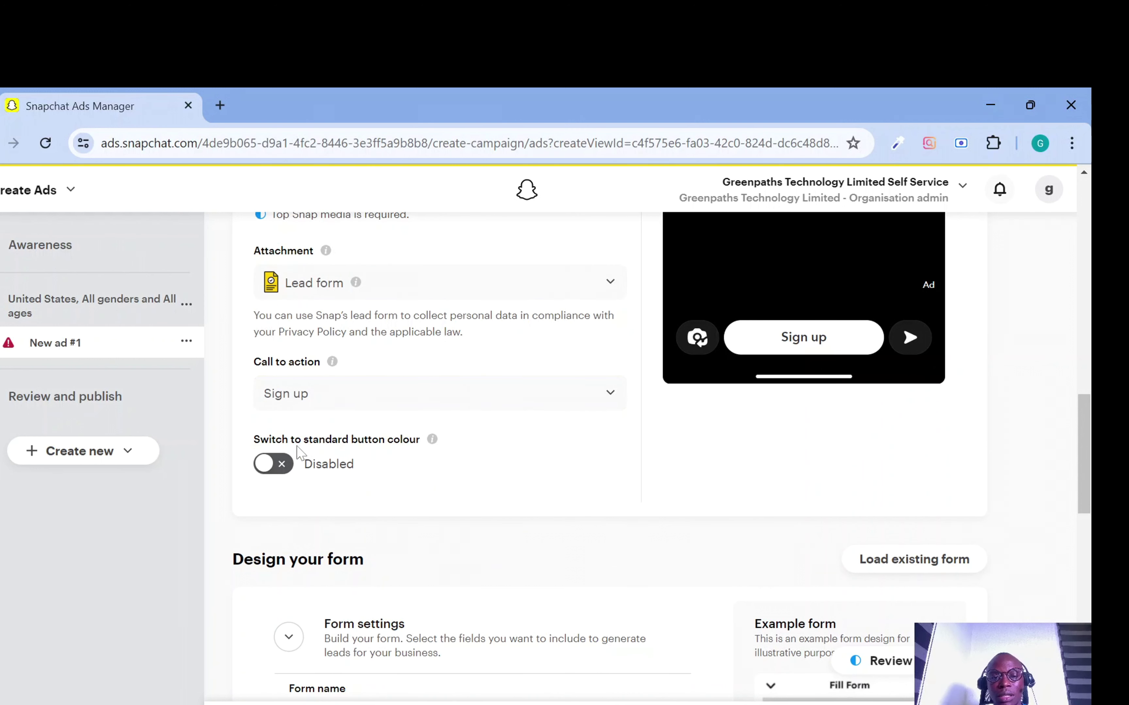
left_click(279, 464)
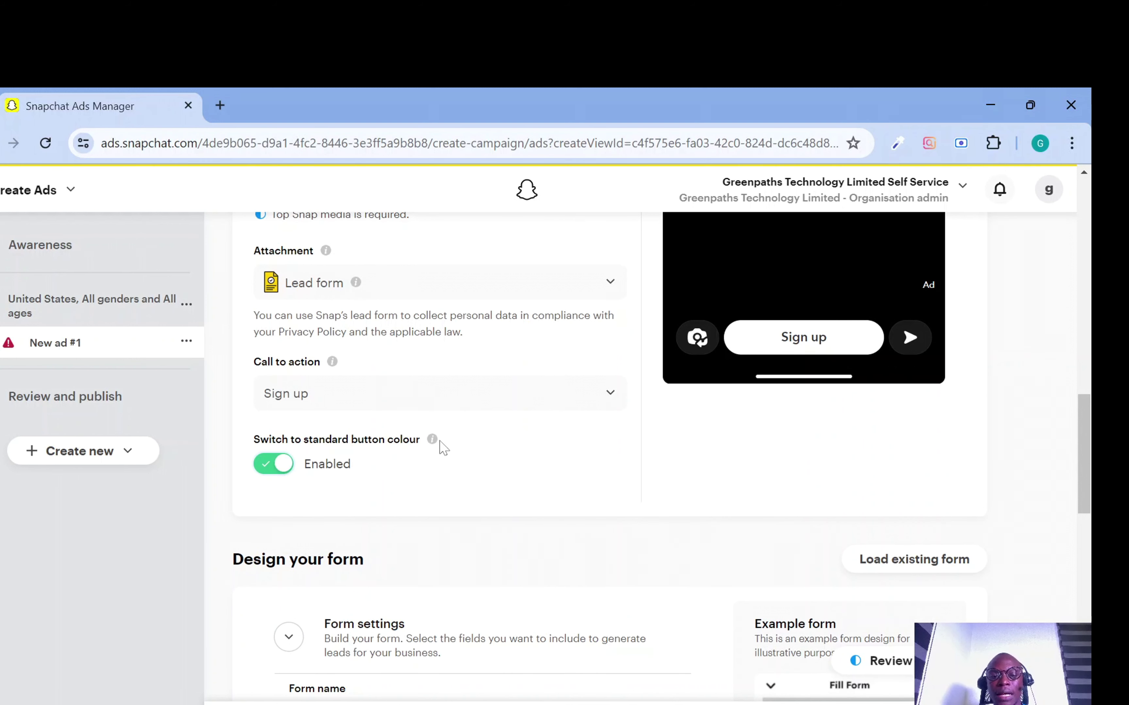
- Examine the lead form's settings, including its name, description, fields and Privacy Policy URL, alongside the example form
scroll(442, 447, "down", 10)
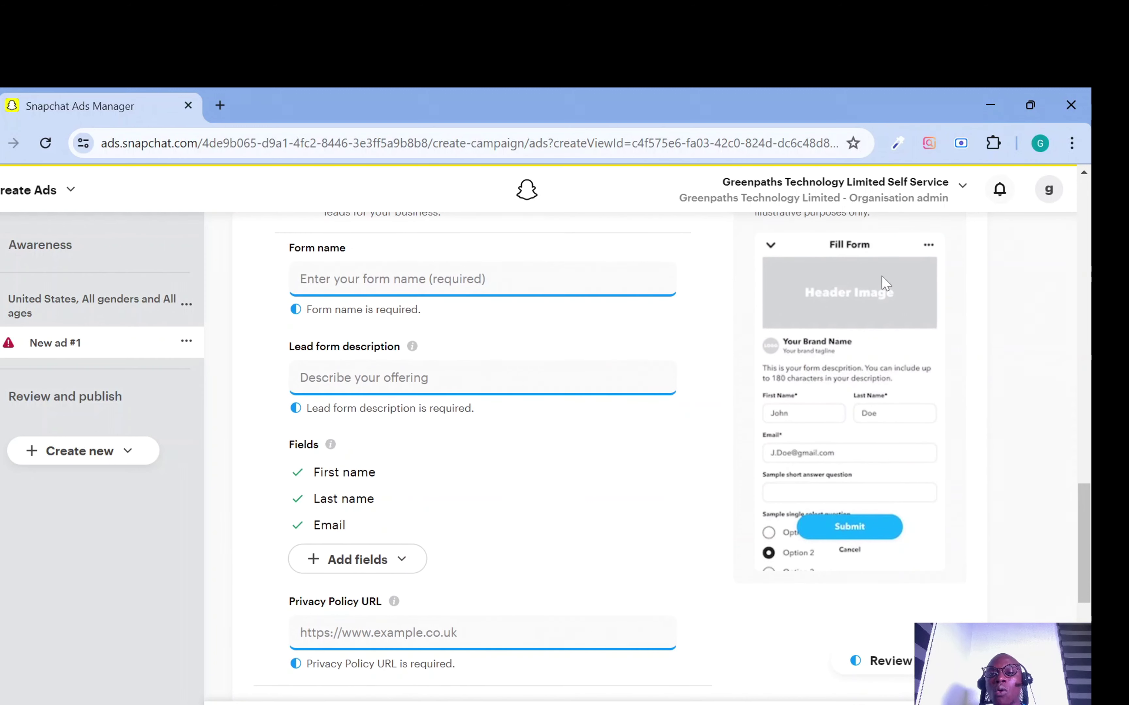
scroll(886, 292, "up", 4)
scroll(870, 378, "down", 6)
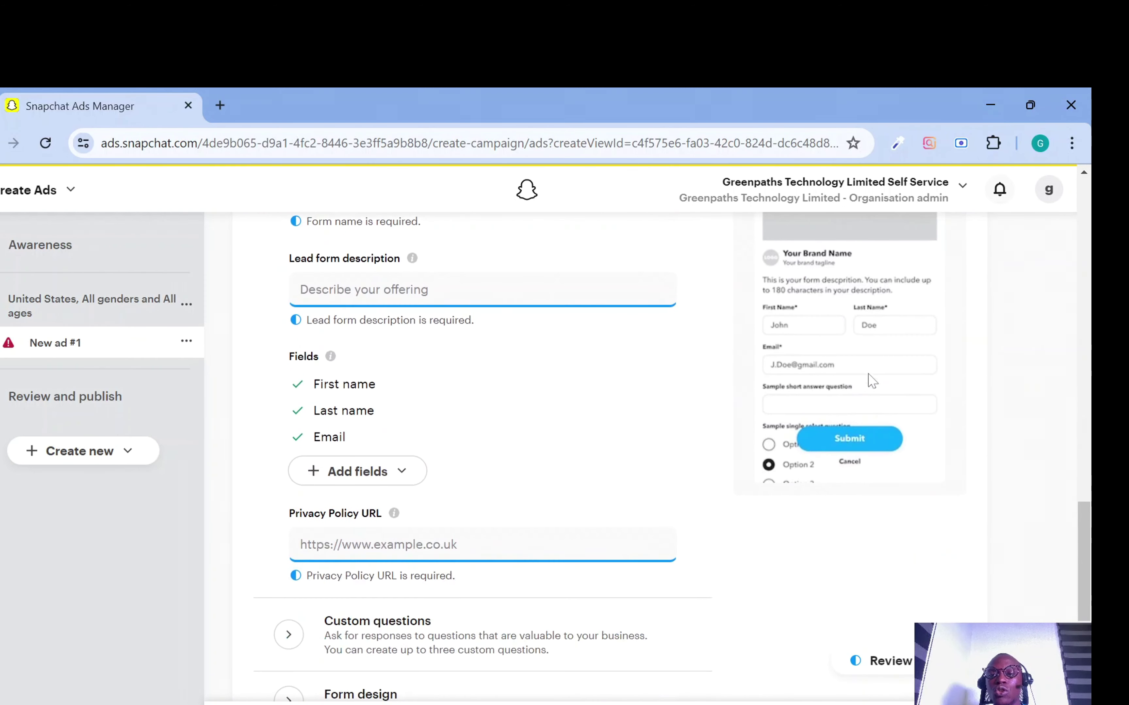
scroll(870, 378, "up", 4)
scroll(369, 443, "down", 4)
scroll(378, 441, "up", 4)
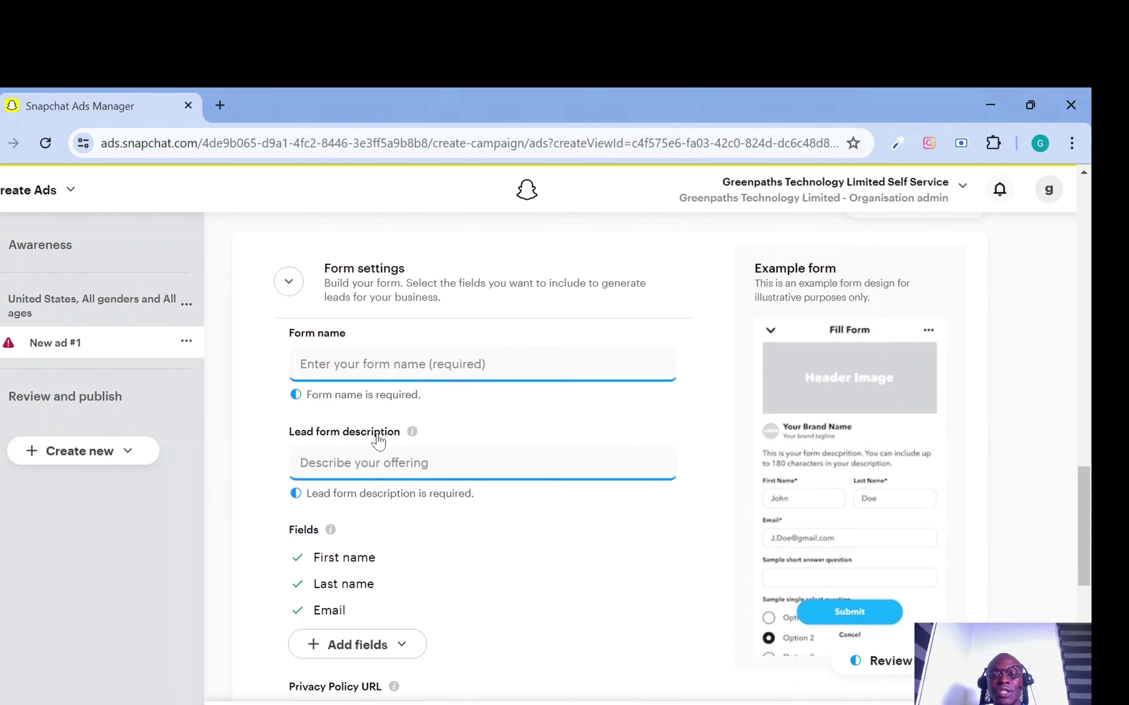
- Review the lead form's name and description fields and the additional fields available, without adding any
scroll(814, 453, "down", 2)
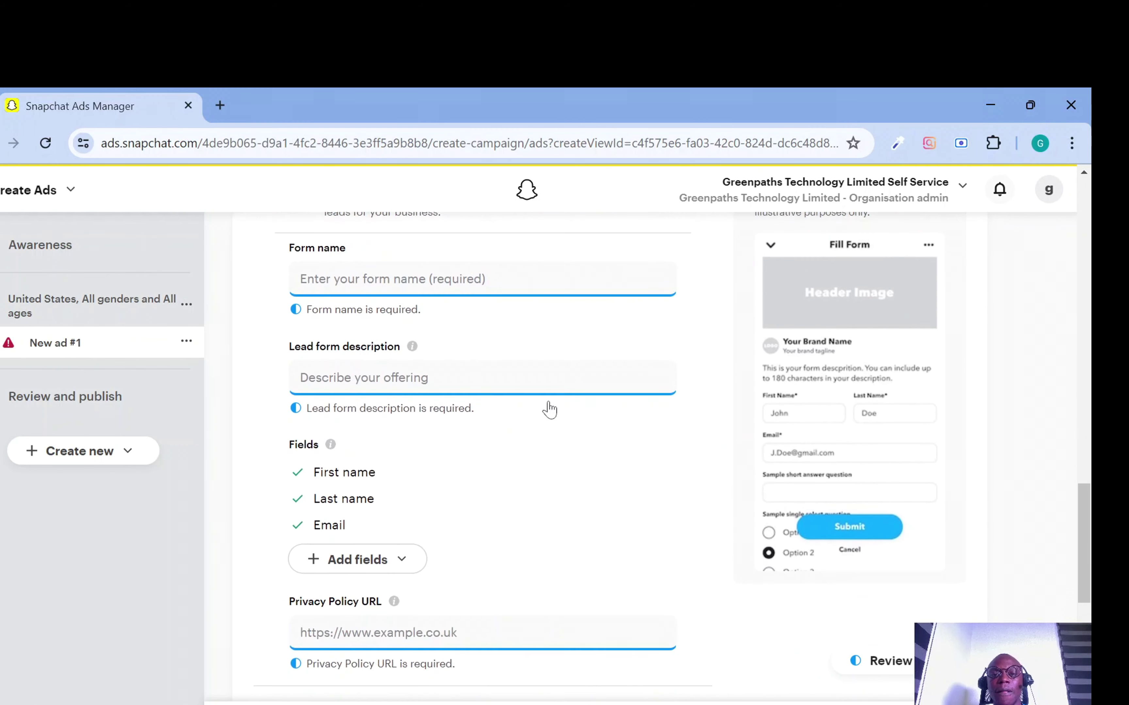
scroll(549, 408, "up", 2)
left_click(344, 369)
scroll(583, 359, "down", 5)
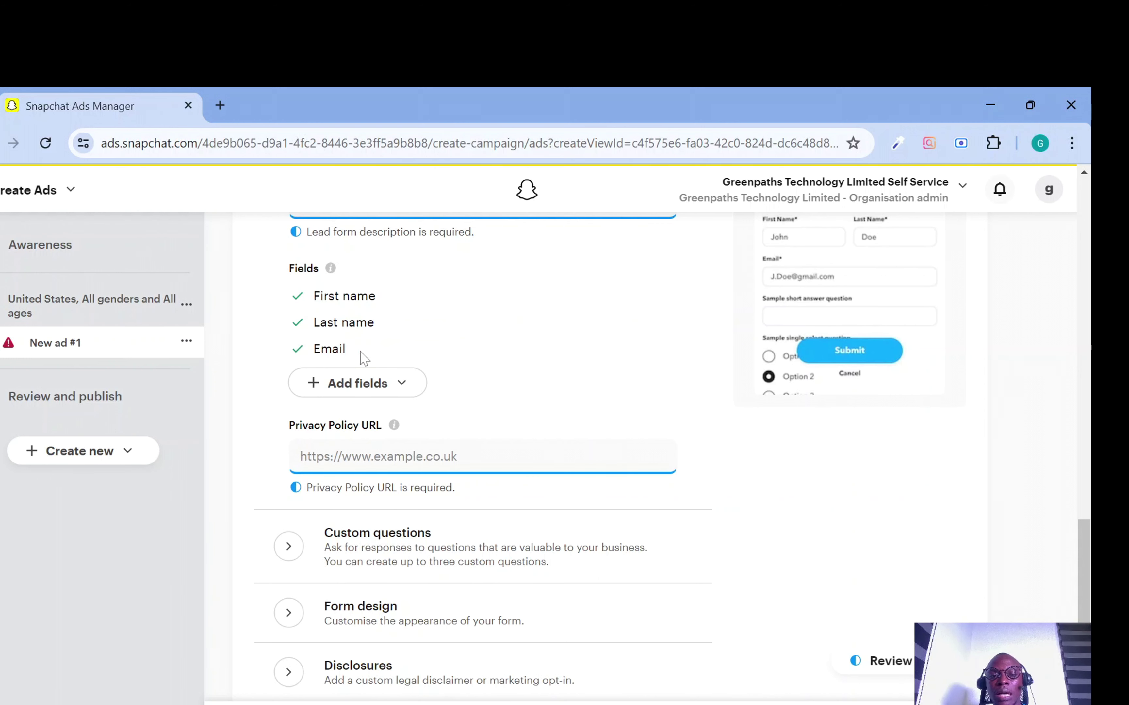
left_click(394, 384)
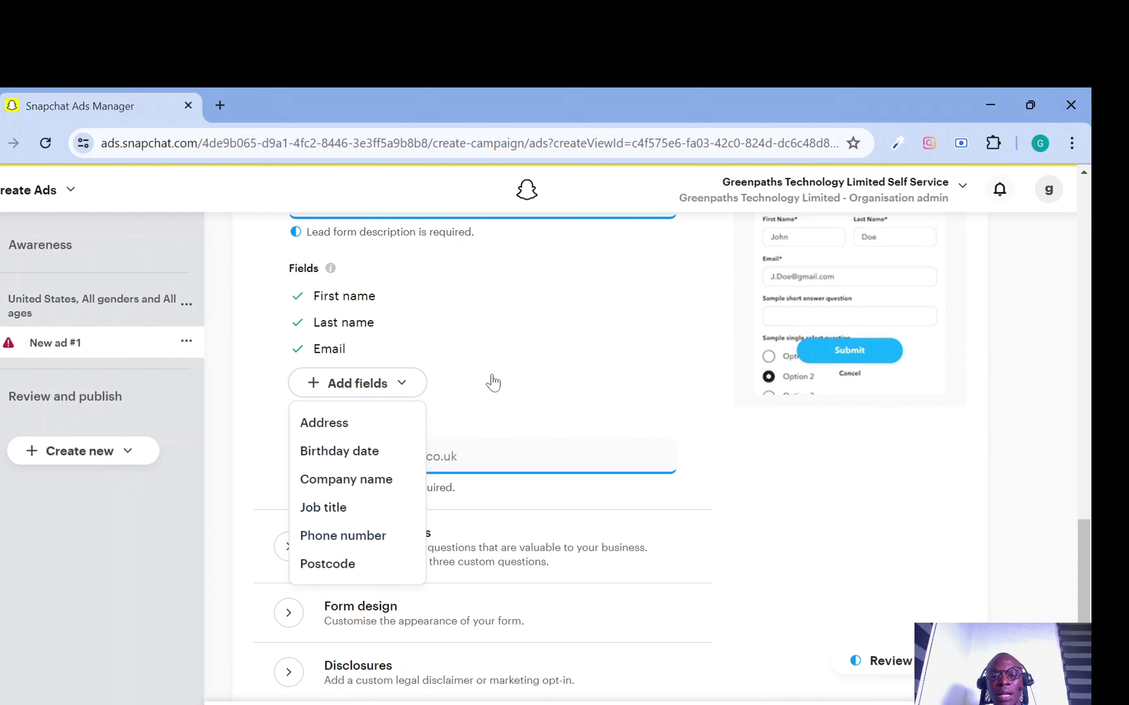
left_click(570, 374)
scroll(546, 392, "down", 2)
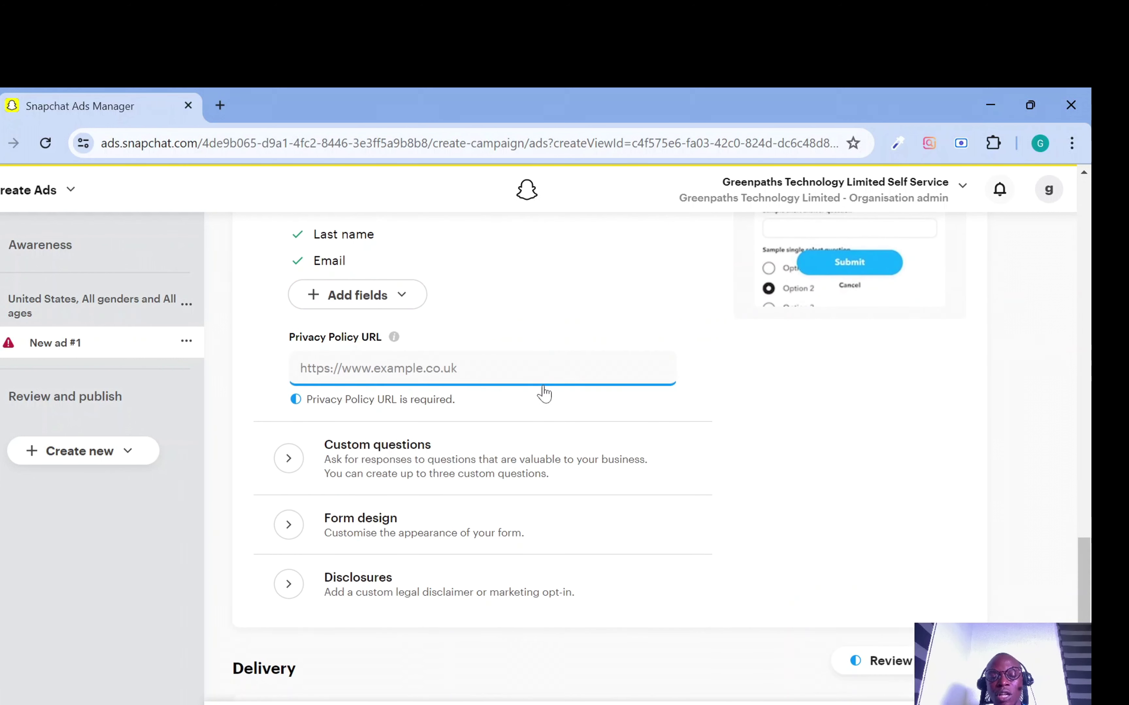
- Examine the lead form's Privacy Policy URL, custom questions, form design and disclosures sections, plus the ad's delivery settings
left_click(499, 371)
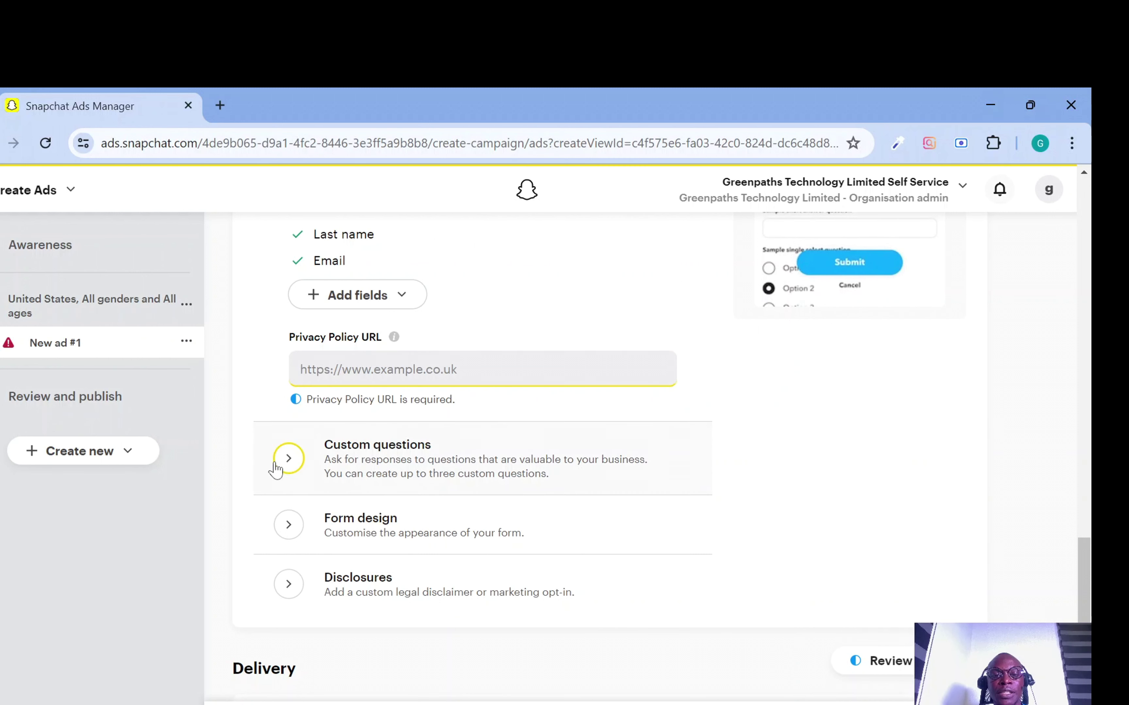
left_click(276, 527)
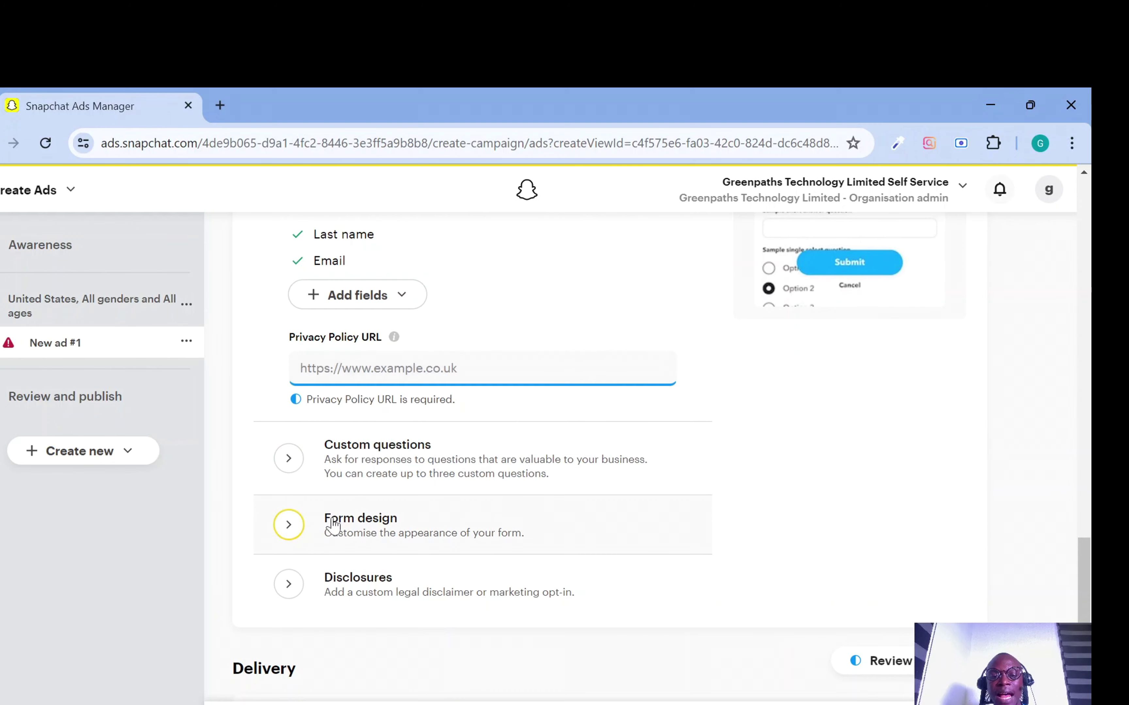
scroll(355, 518, "down", 4)
scroll(532, 438, "down", 4)
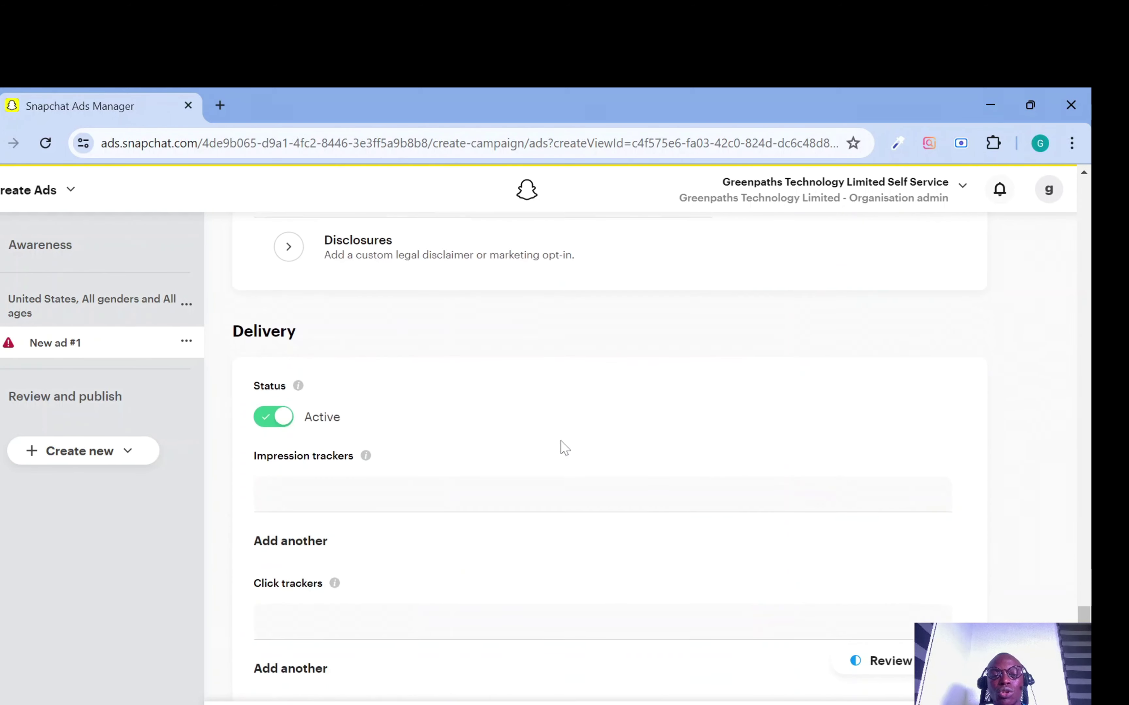
scroll(513, 402, "up", 18)
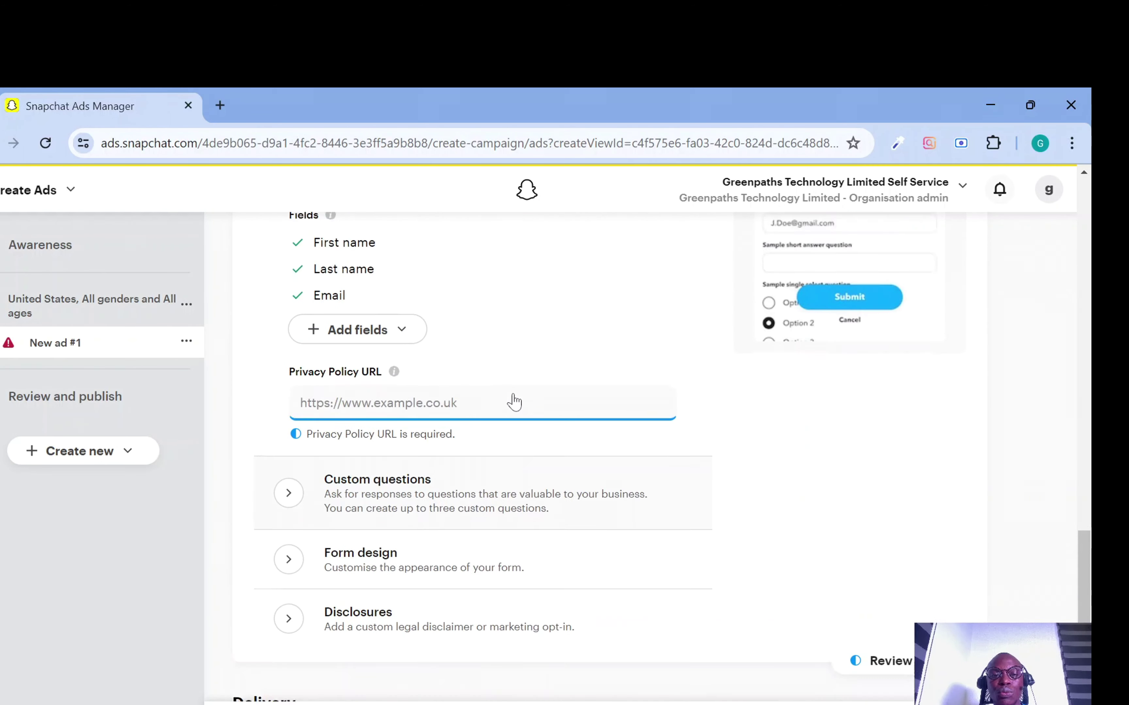
scroll(515, 401, "up", 8)
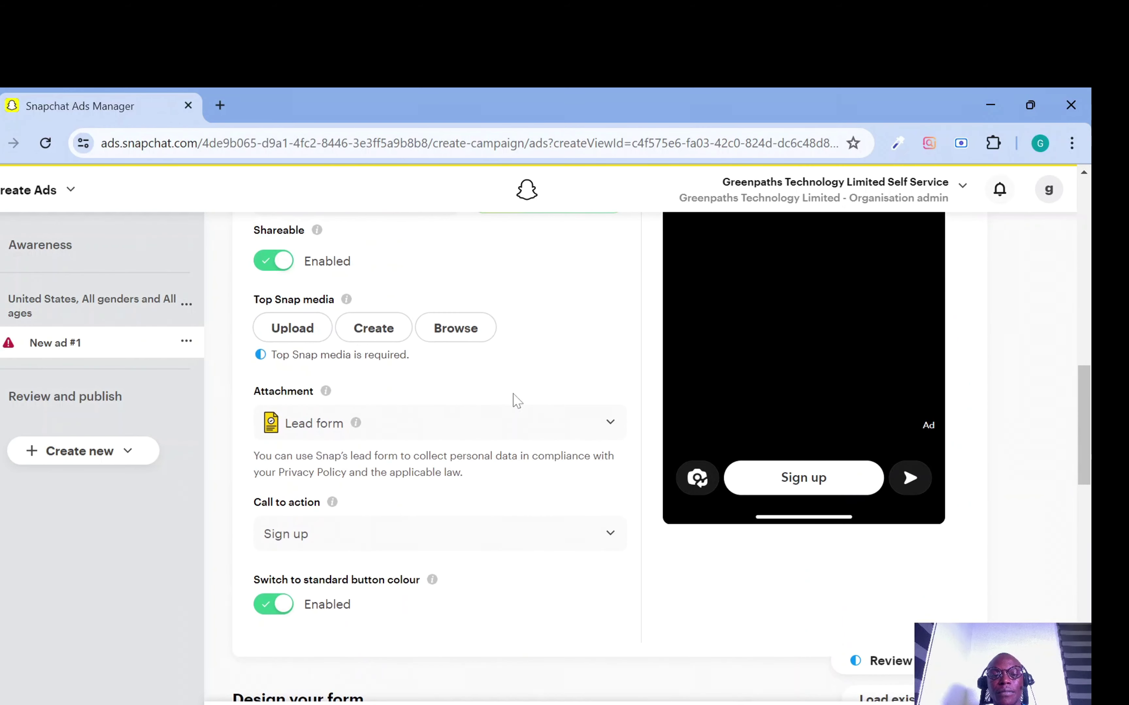
- Change the ad's attachment to Call and review its call to action, phone number and delivery settings
left_click(586, 434)
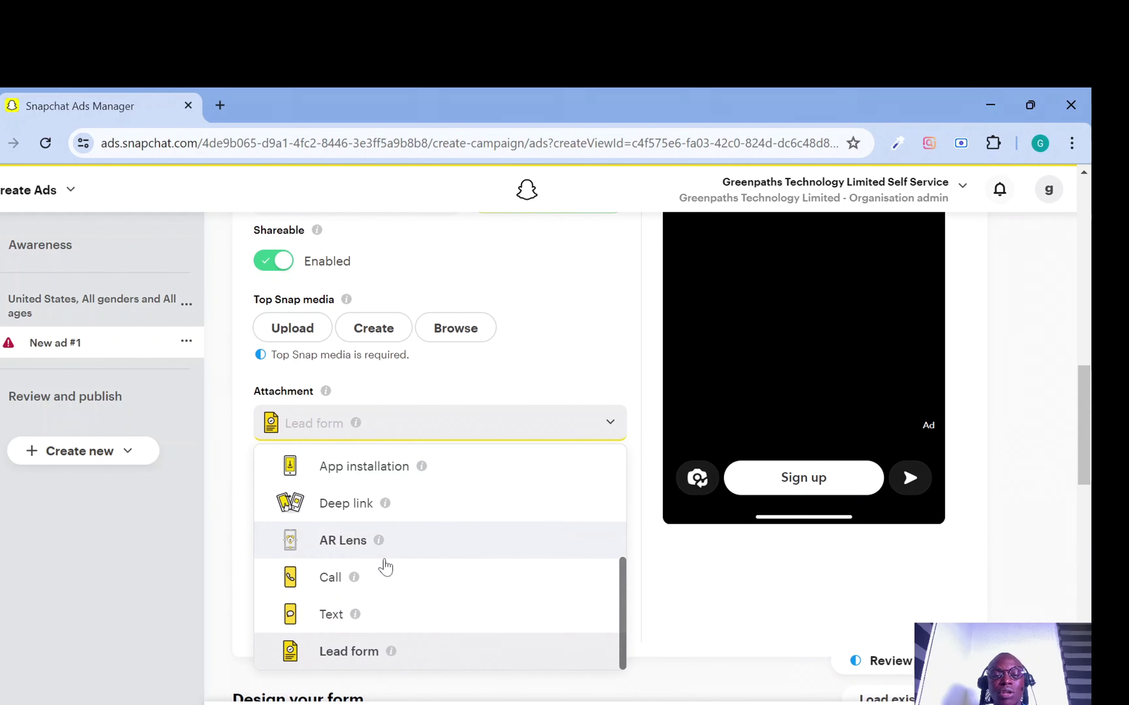
left_click(373, 578)
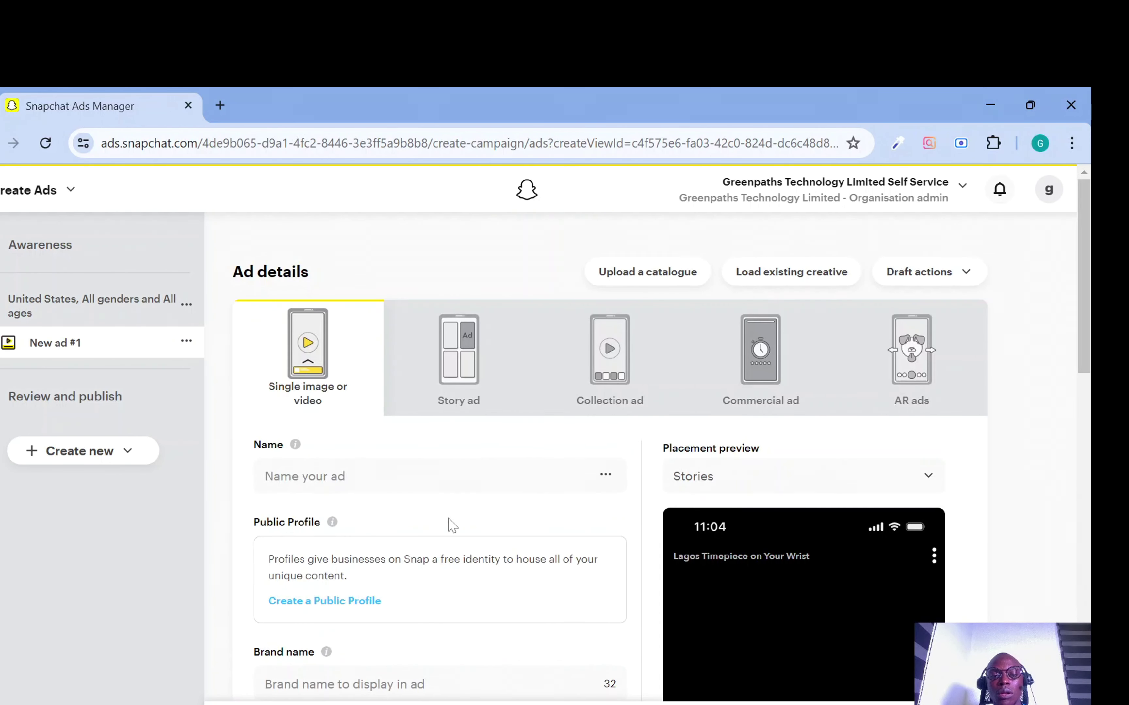
scroll(474, 504, "down", 8)
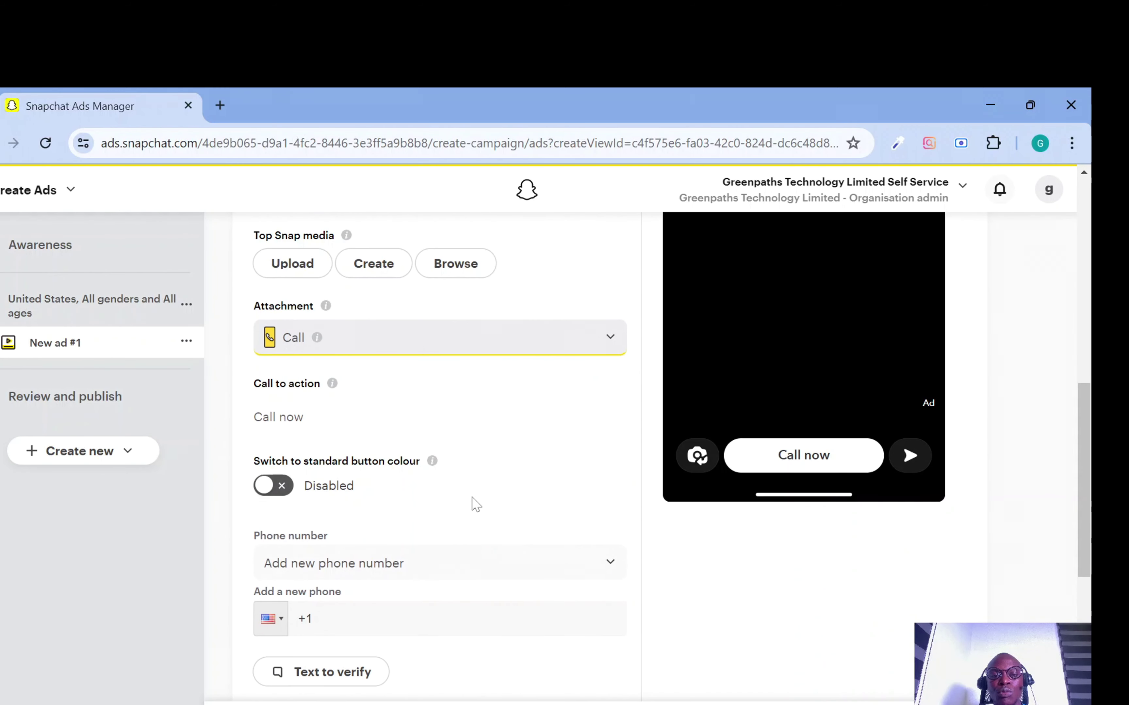
scroll(474, 504, "down", 6)
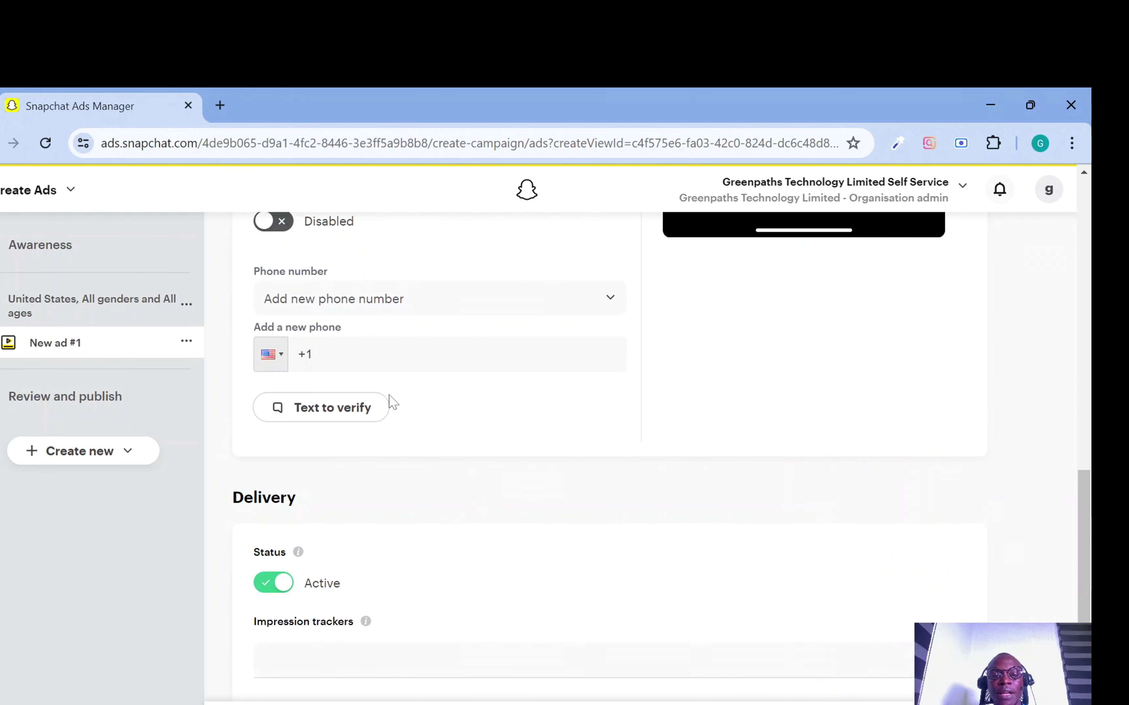
scroll(394, 404, "down", 5)
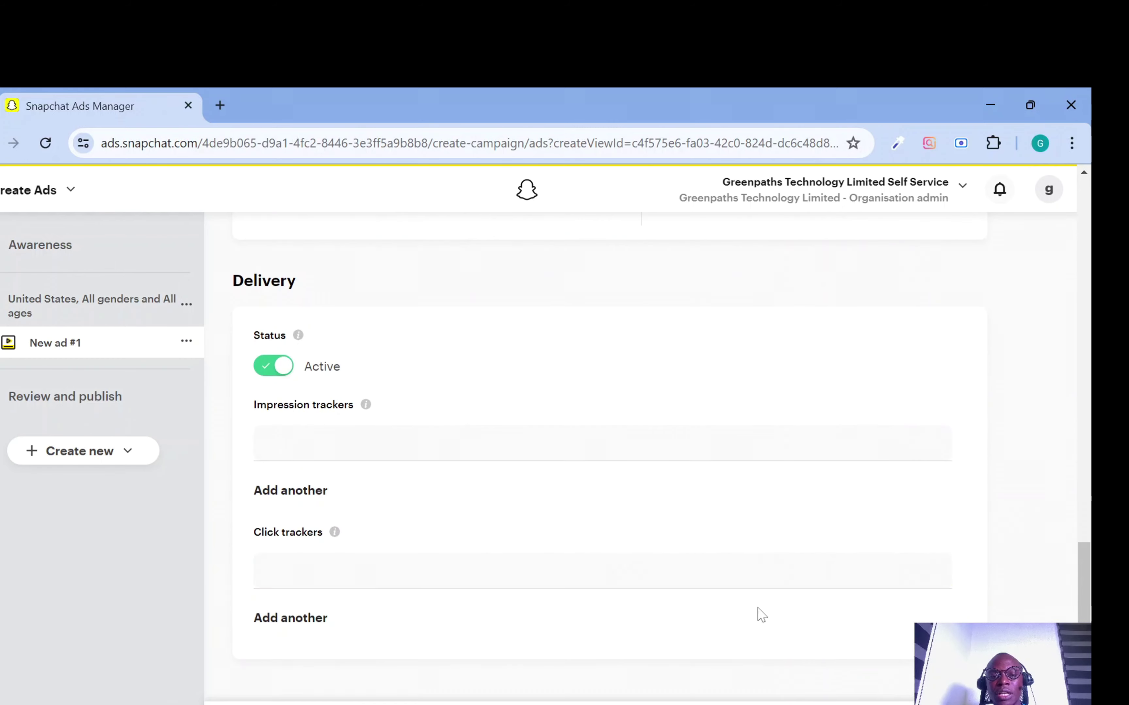
scroll(453, 484, "up", 12)
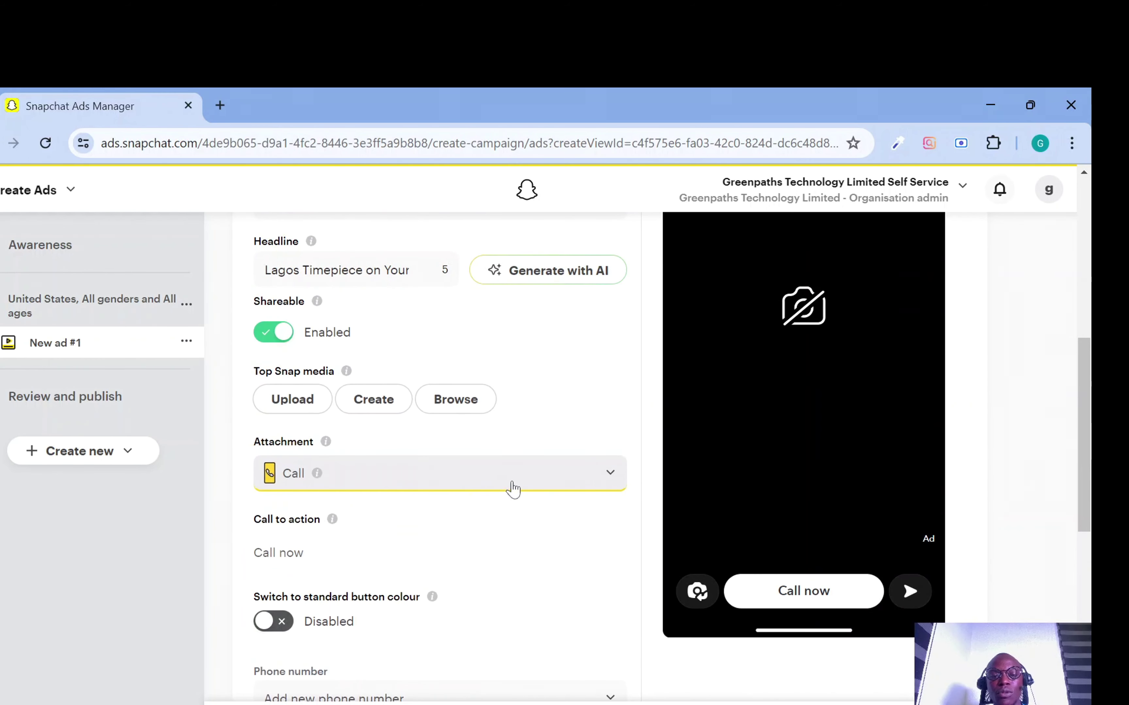
- Set the ad's attachment type to Website and review its call to action and Website URL settings
left_click(513, 488)
scroll(425, 621, "down", 2)
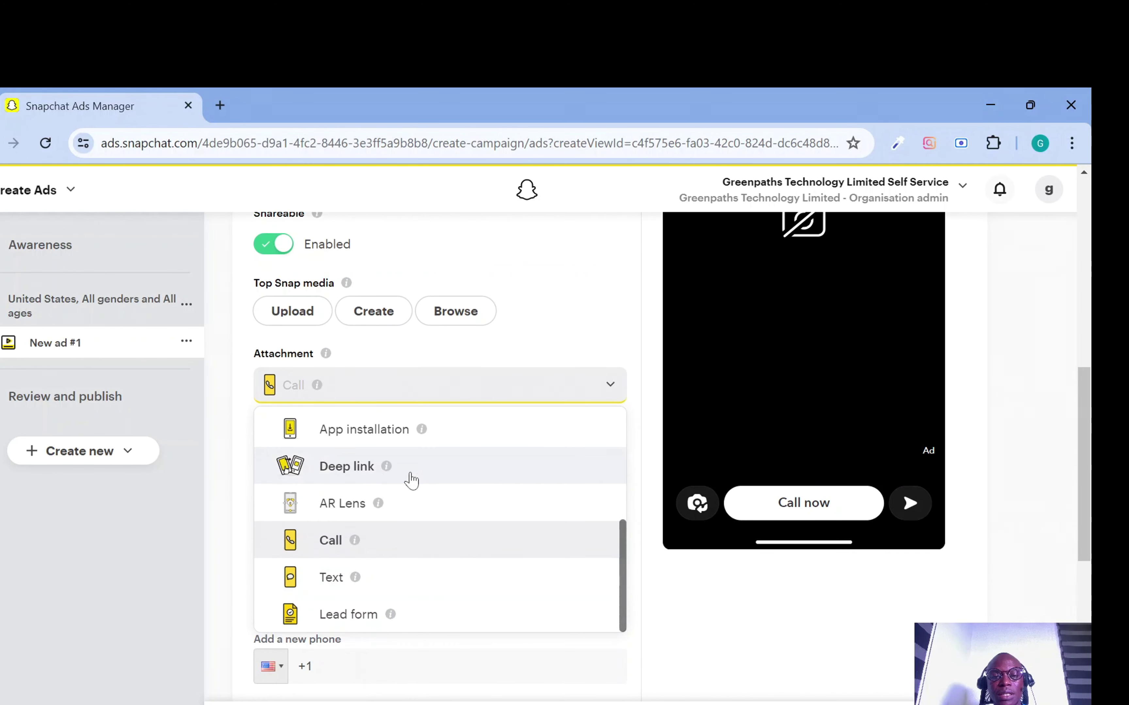
scroll(415, 509, "up", 4)
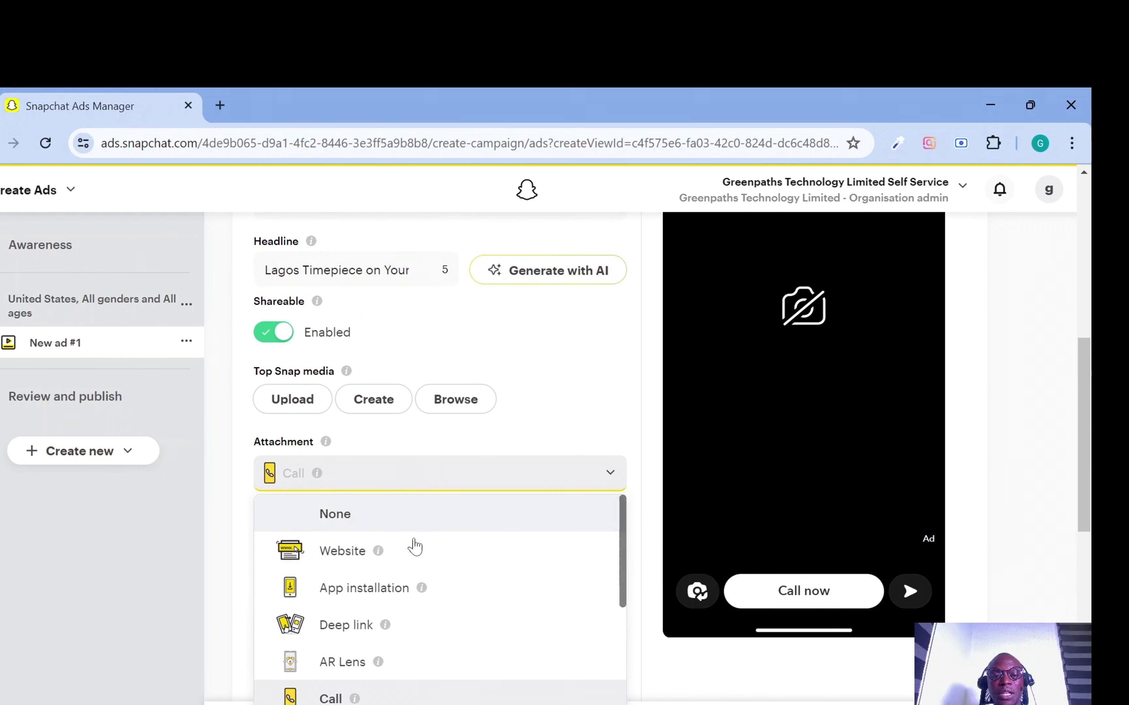
left_click(407, 556)
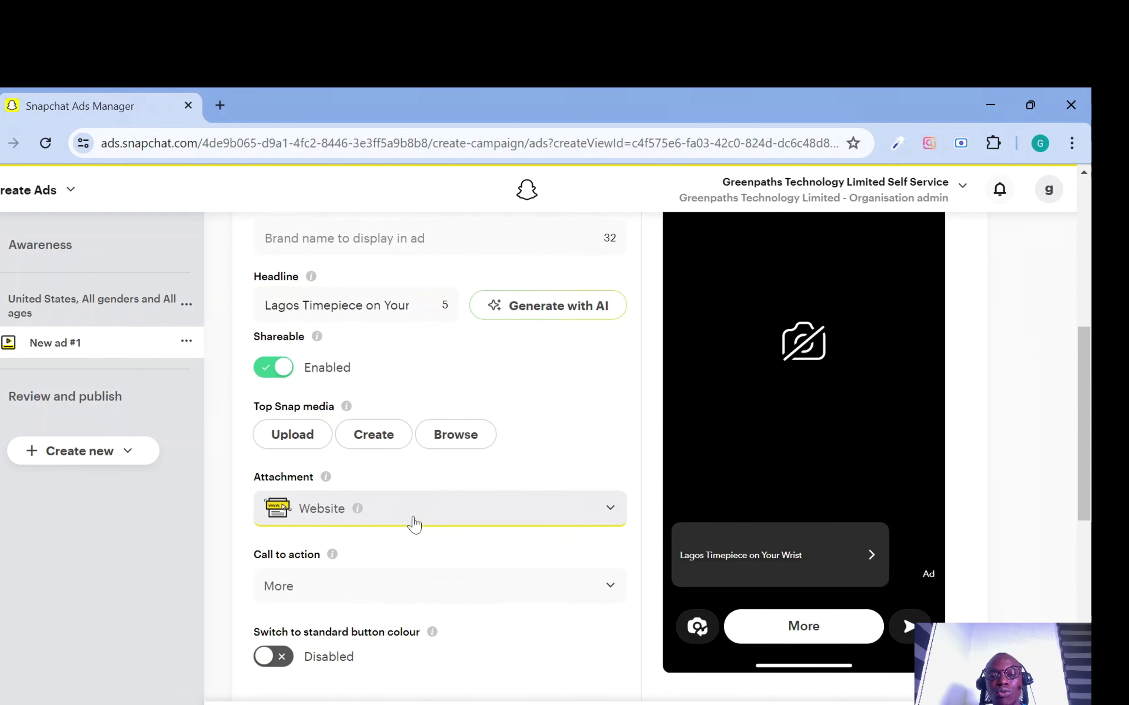
scroll(413, 521, "down", 3)
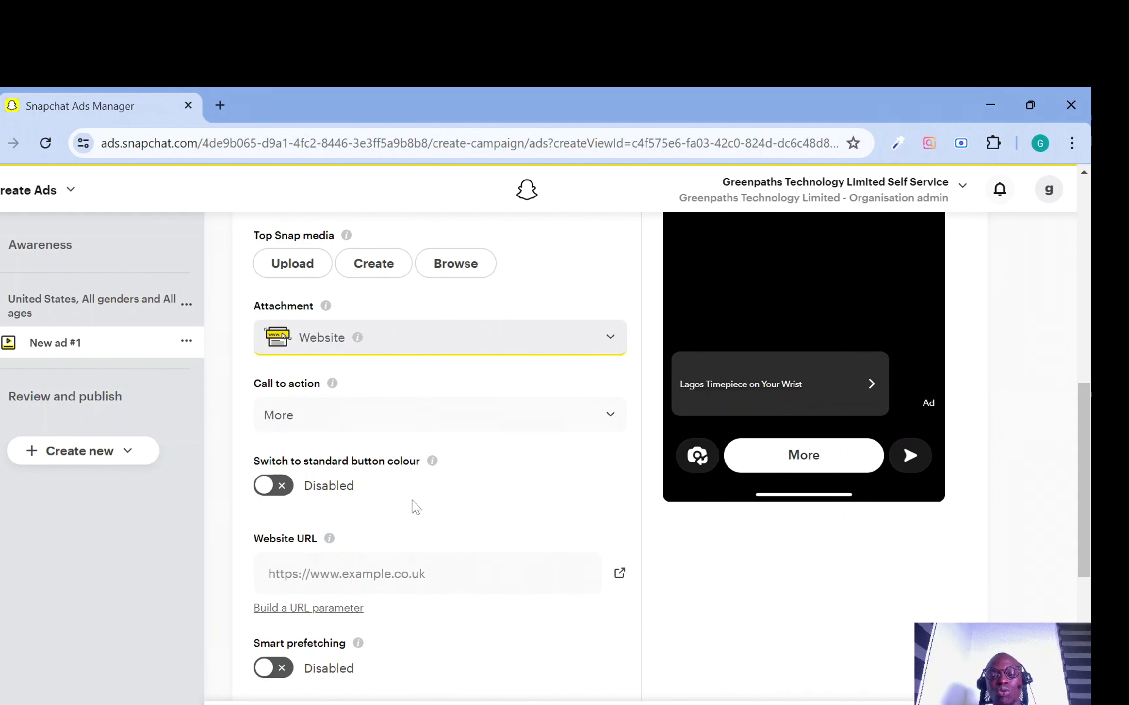
- Leave the Website URL empty and enable Smart prefetching for the website attachment
left_click(485, 573)
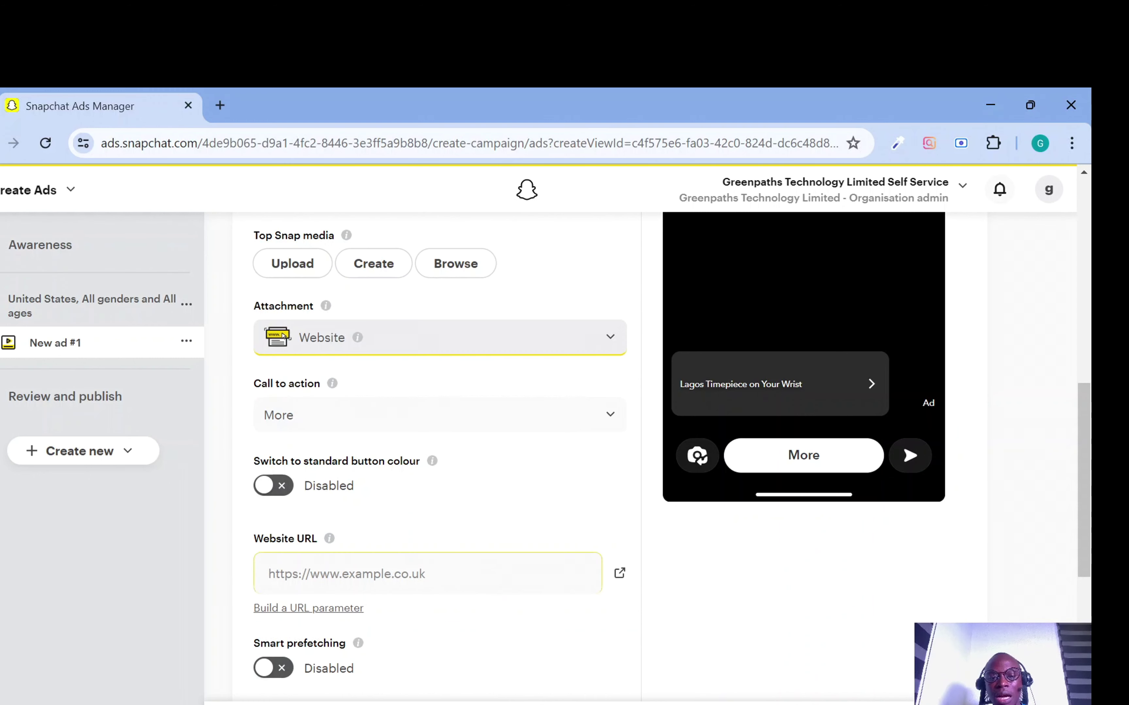
scroll(502, 623, "down", 10)
scroll(505, 586, "up", 8)
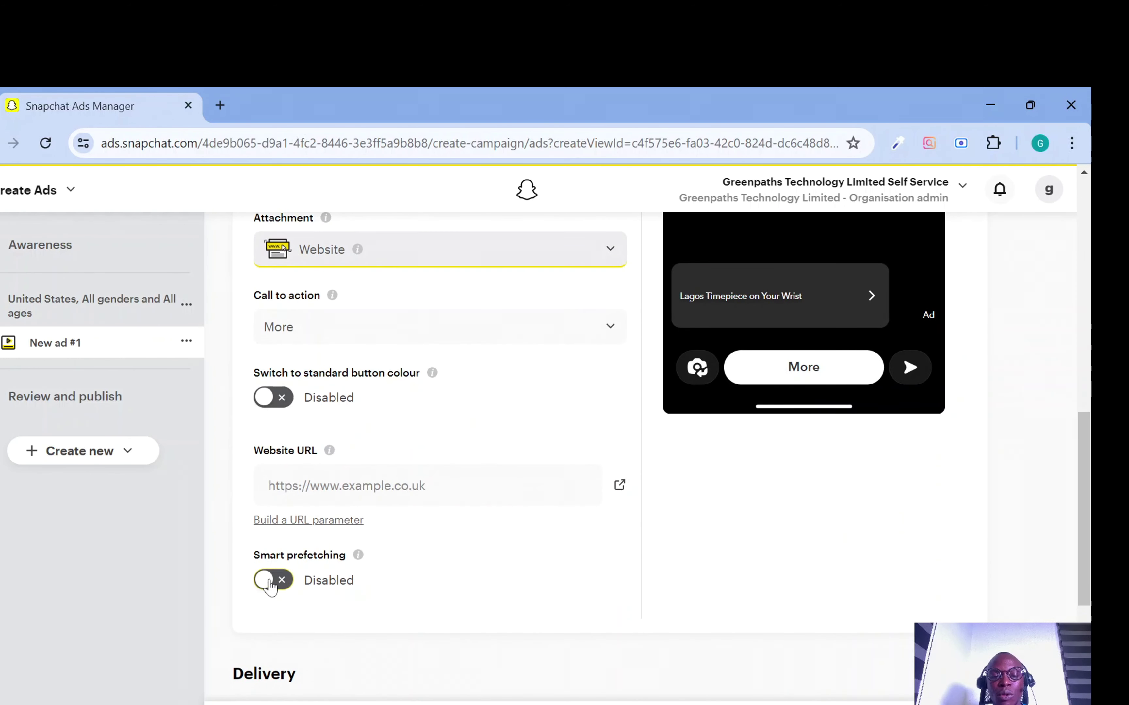
left_click(289, 591)
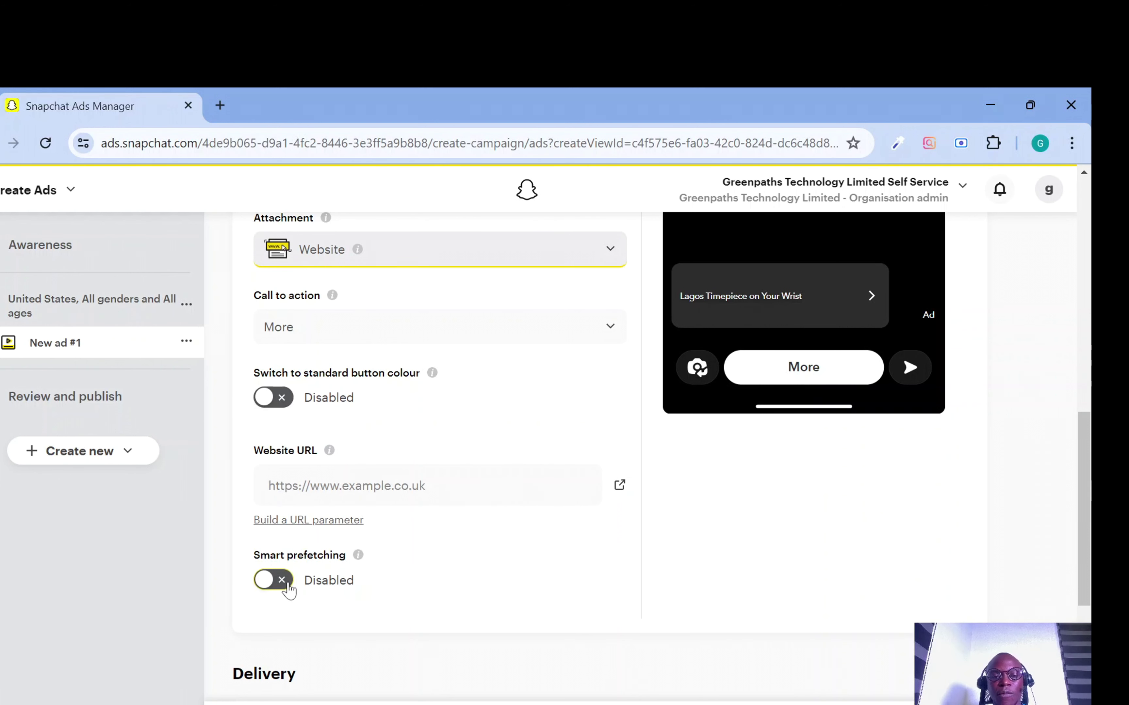
left_click(273, 580)
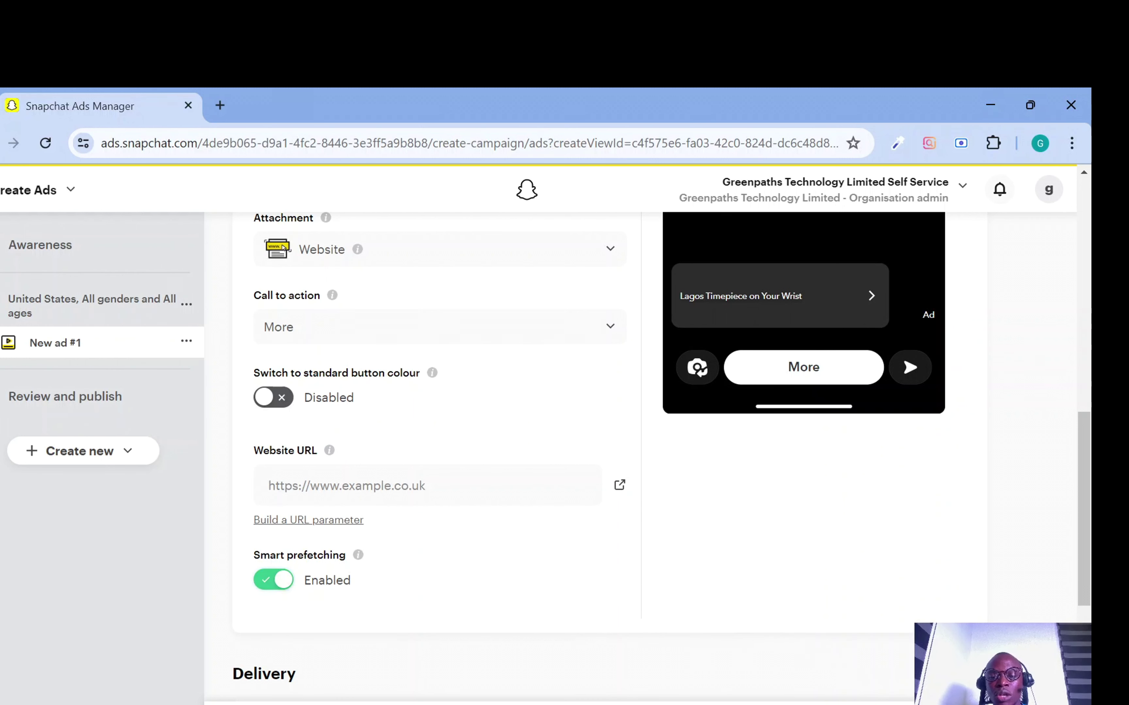
- Open the audience library from the assets and look through the saved audiences
scroll(553, 562, "up", 12)
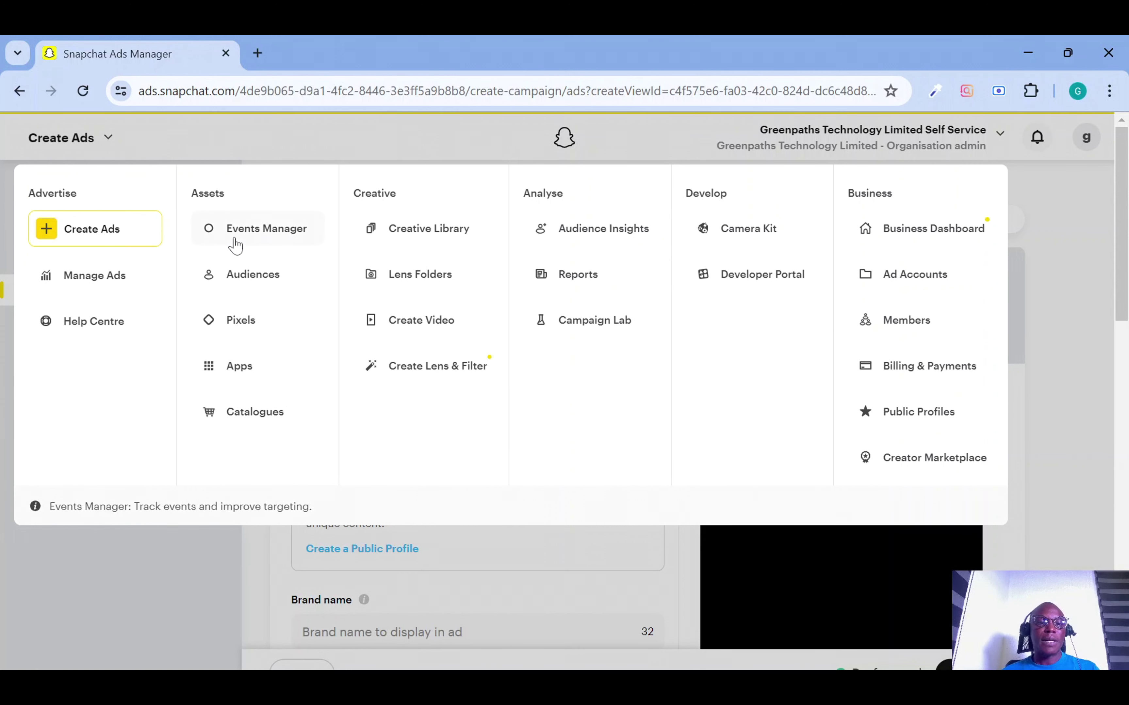
left_click(228, 282)
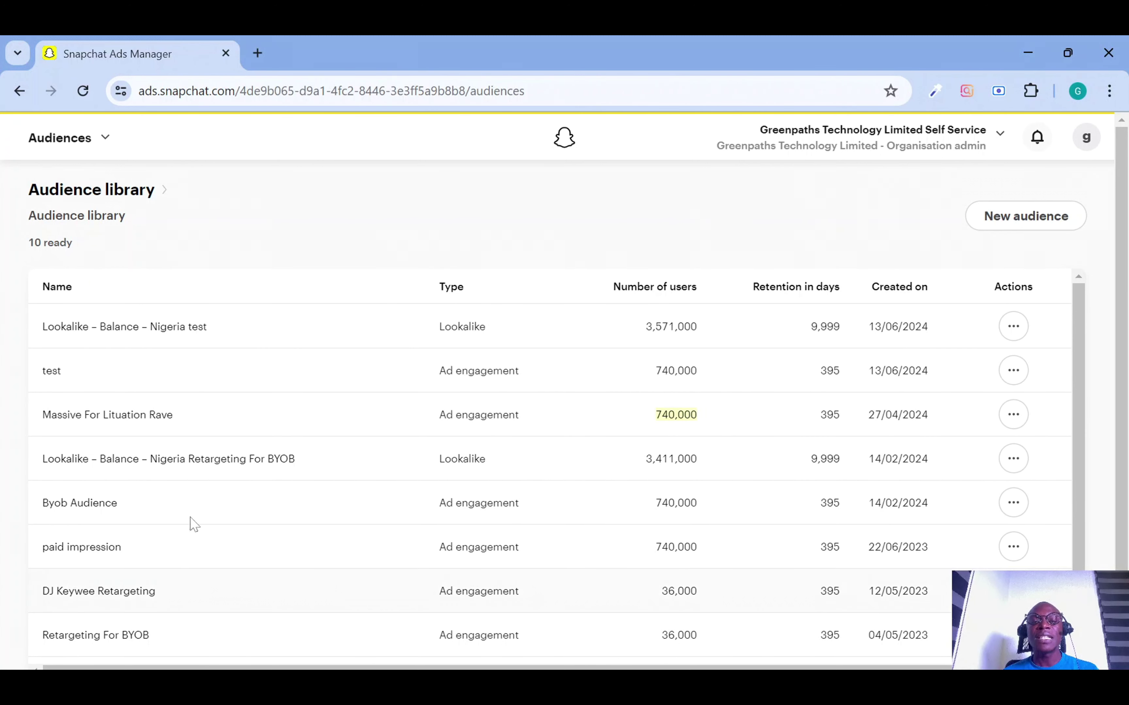
scroll(499, 481, "down", 2)
scroll(498, 480, "up", 2)
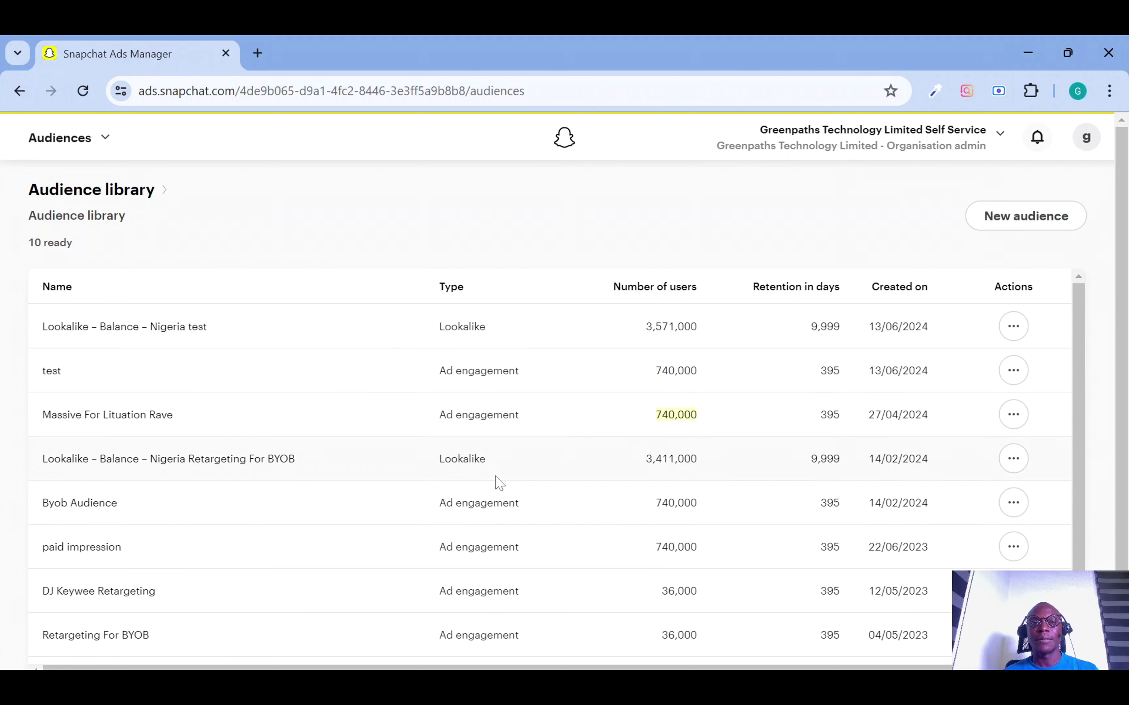
- Open Events Manager and review the activity of the account's Pixel event sources
left_click(93, 140)
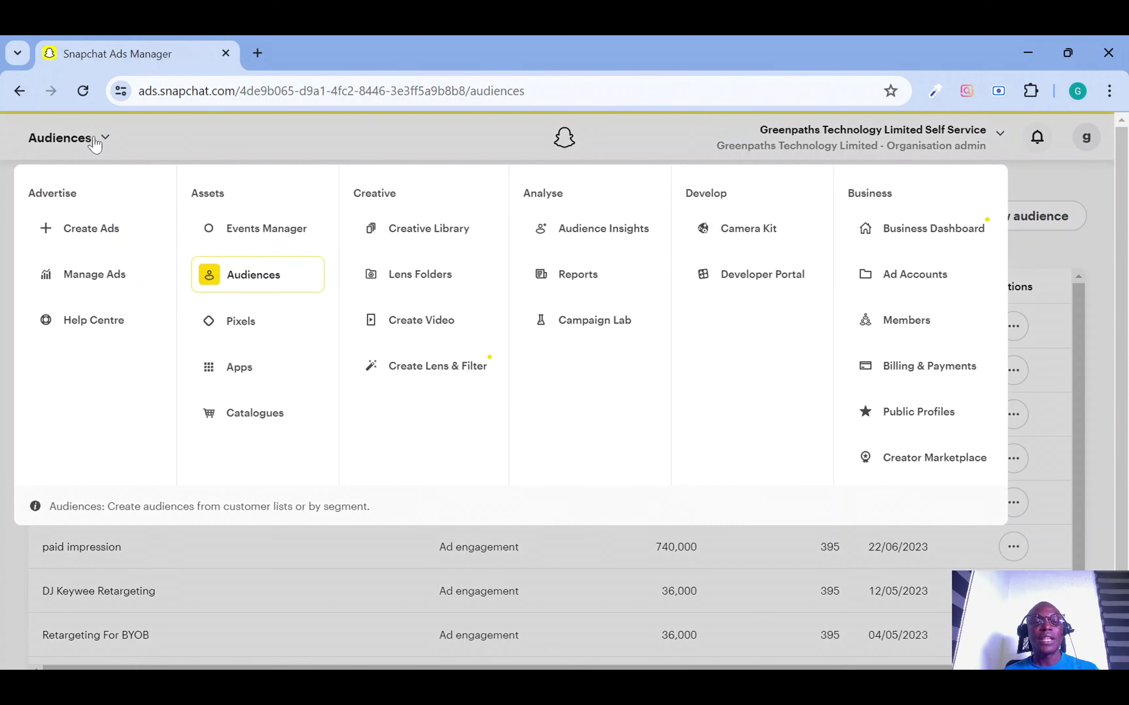
left_click(277, 243)
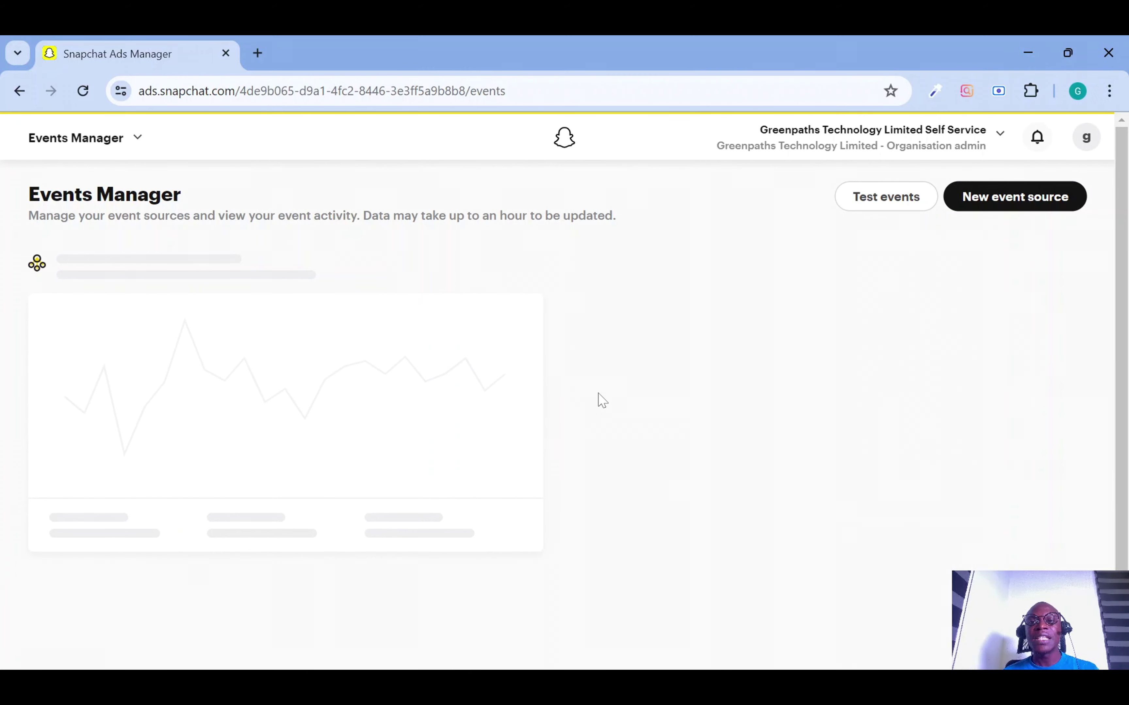
scroll(602, 400, "down", 6)
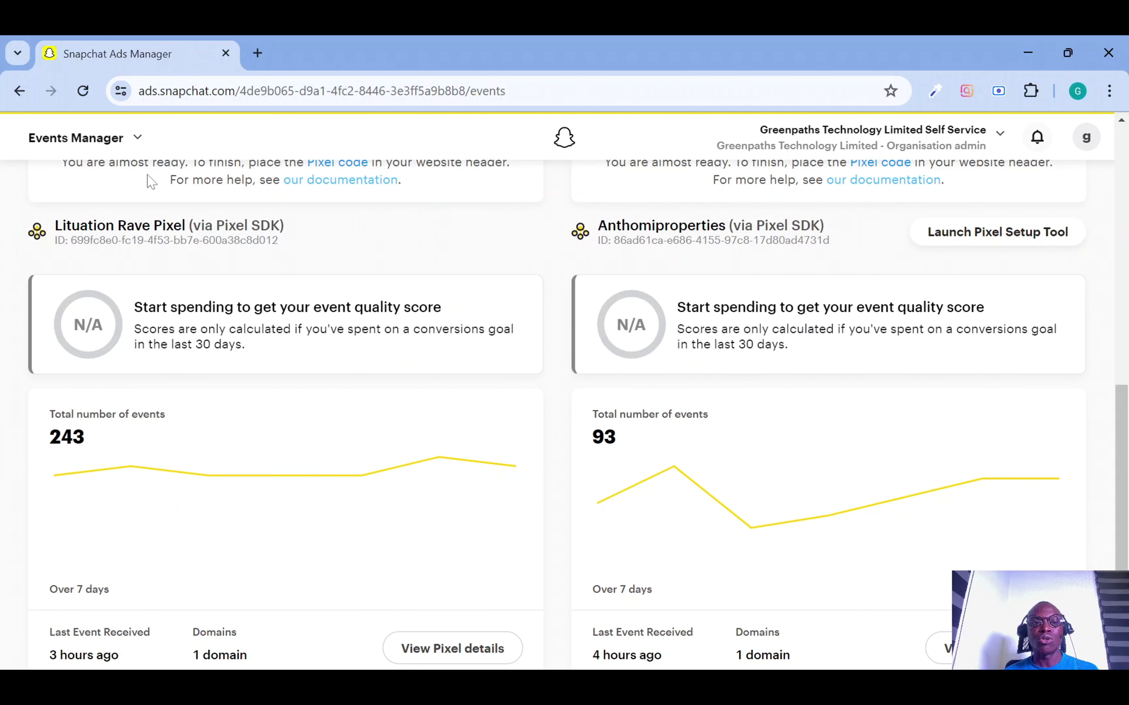
- Open the business's Pixels settings and create a new Pixel named "Pixel test"
left_click(123, 145)
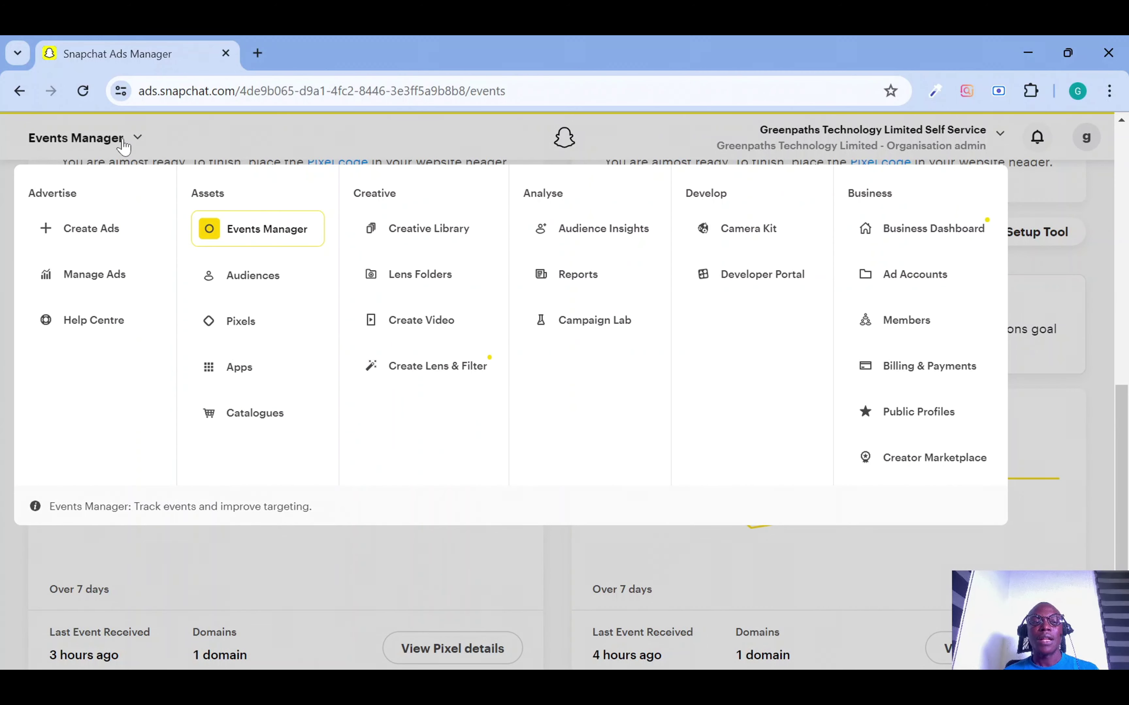
left_click(223, 326)
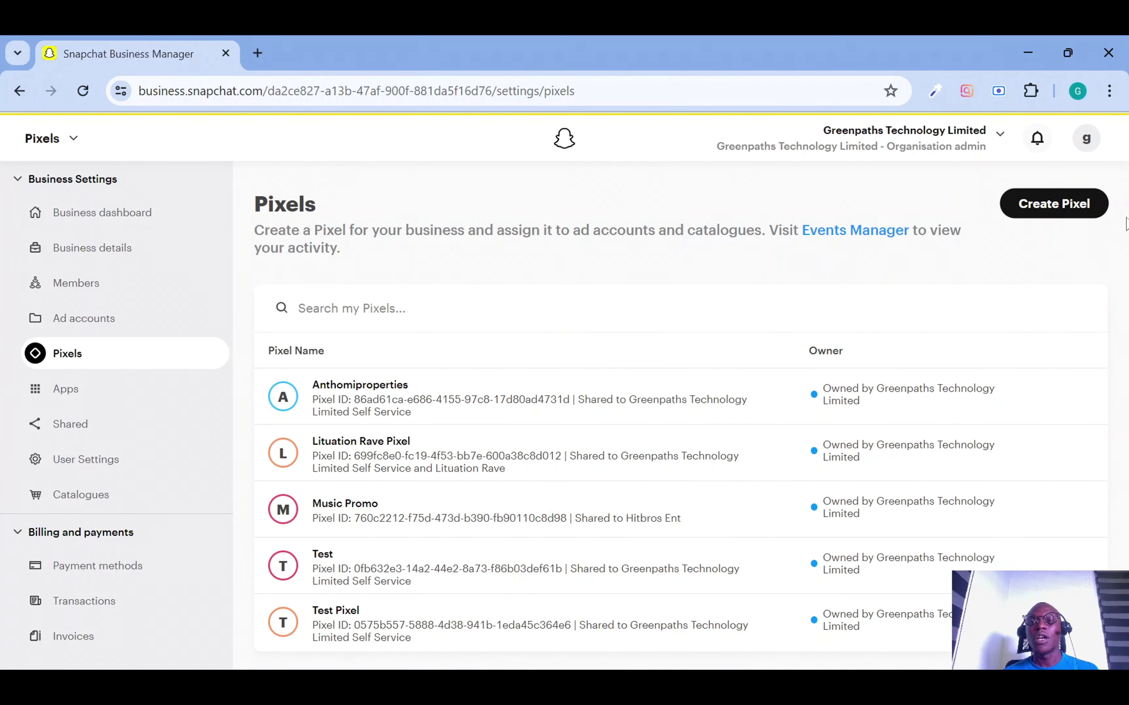
left_click(1045, 214)
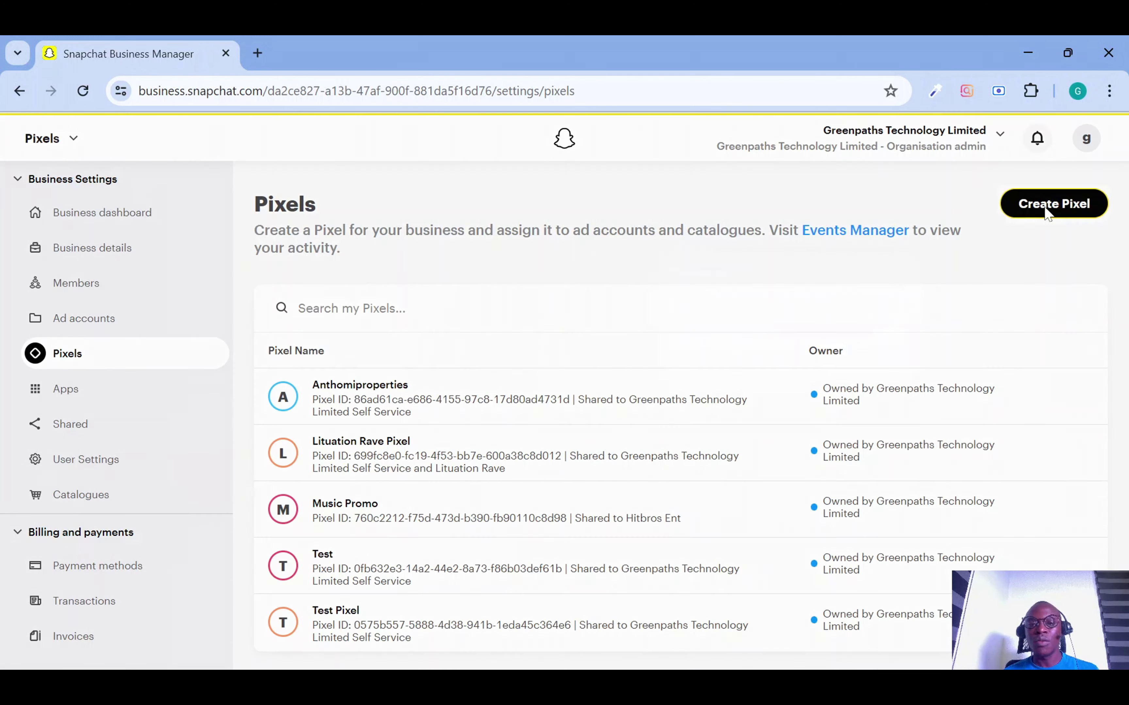
left_click(680, 388)
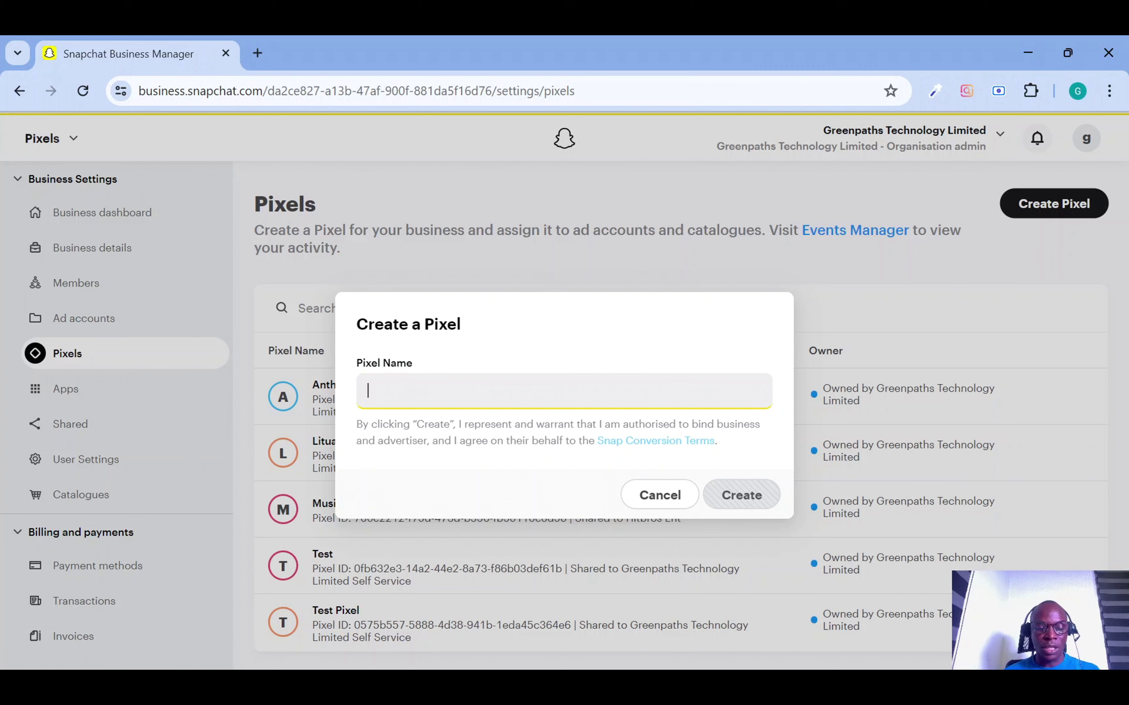
type("Pixel test")
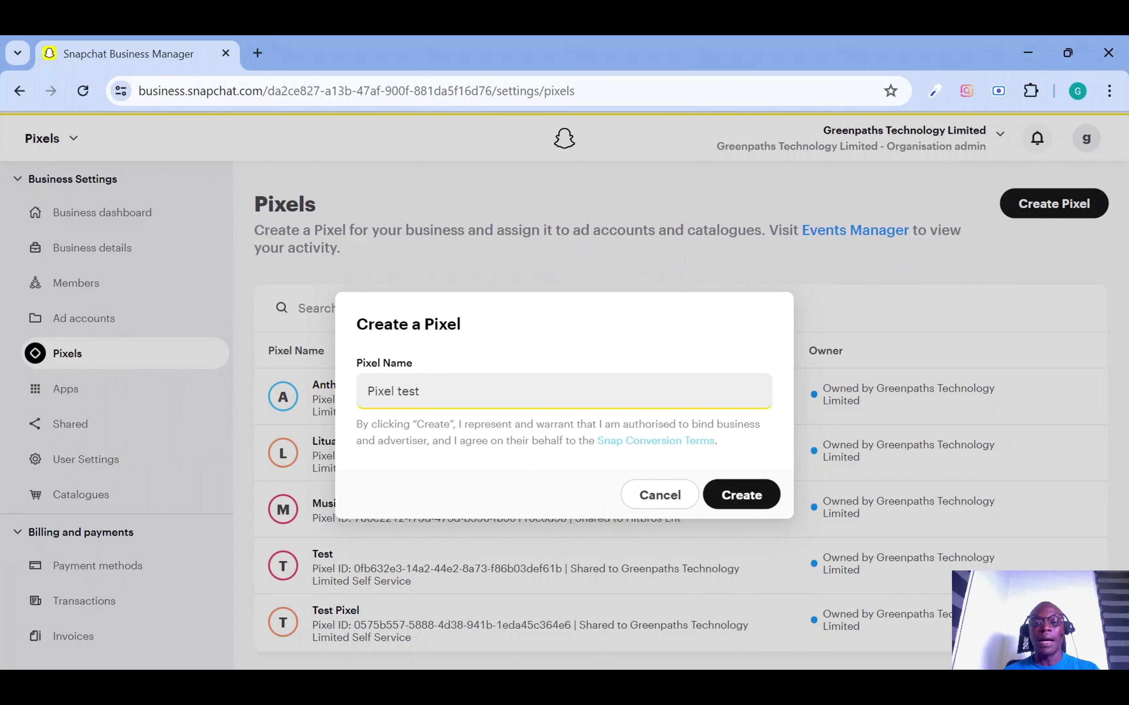
left_click(725, 498)
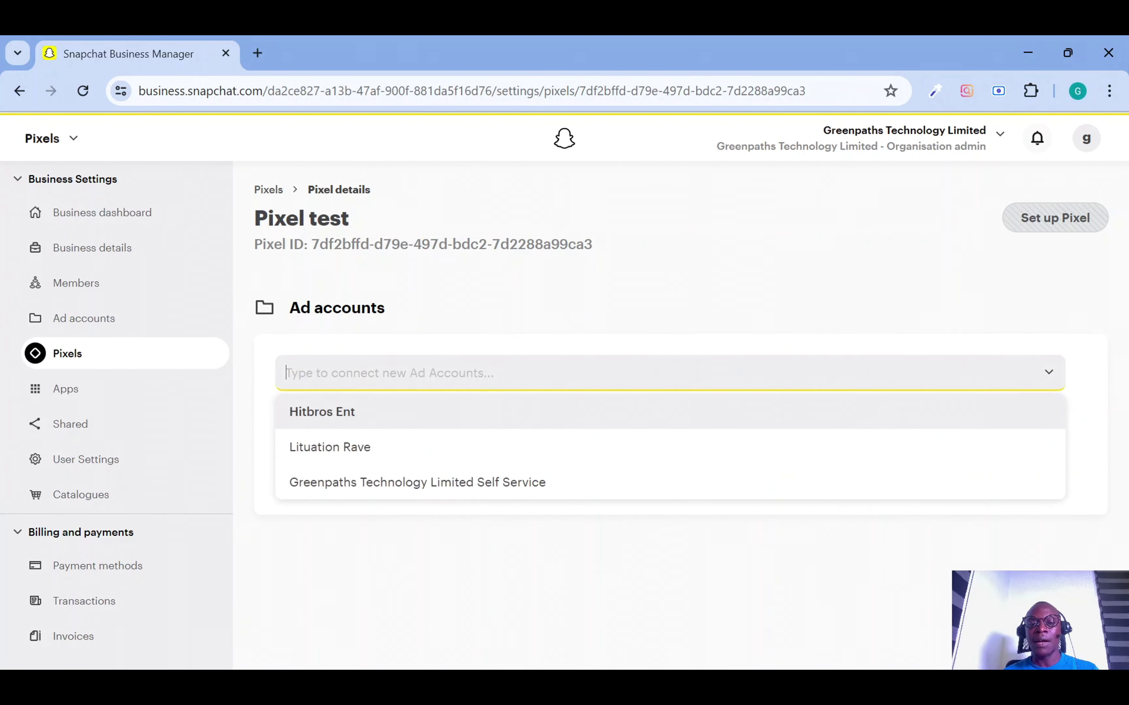
- Connect the Greenpaths Technology Limited Self Service ad account to the Pixel and look through the partner integrations offered for its web events
left_click(616, 480)
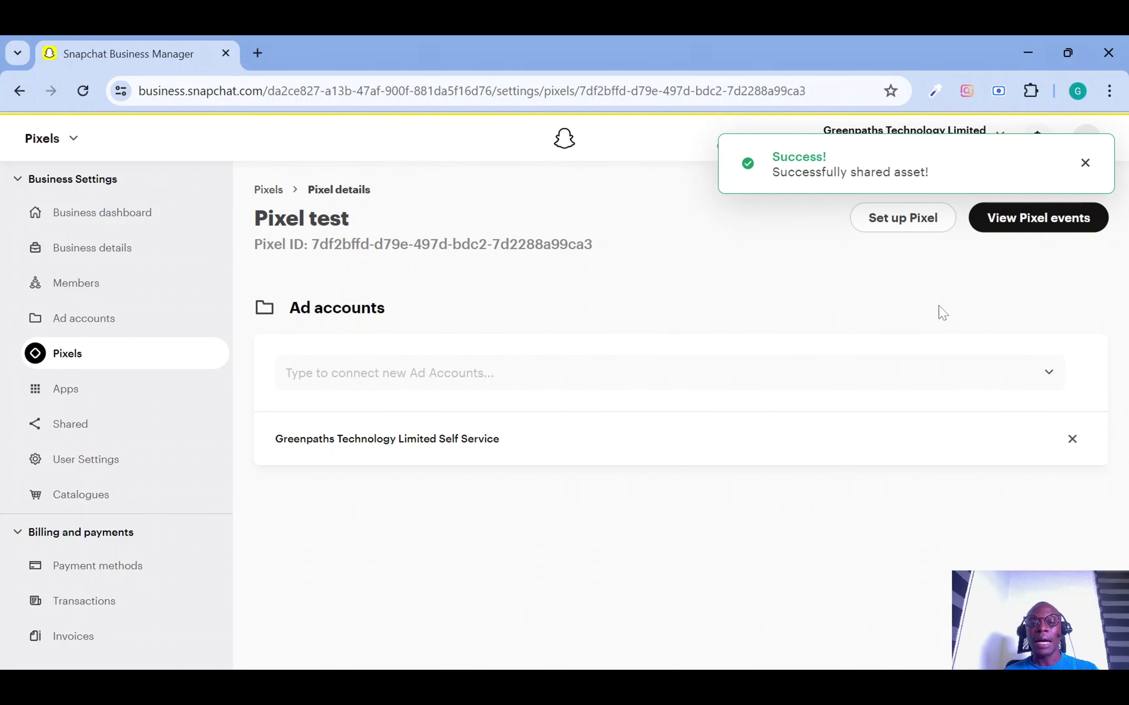
left_click(909, 232)
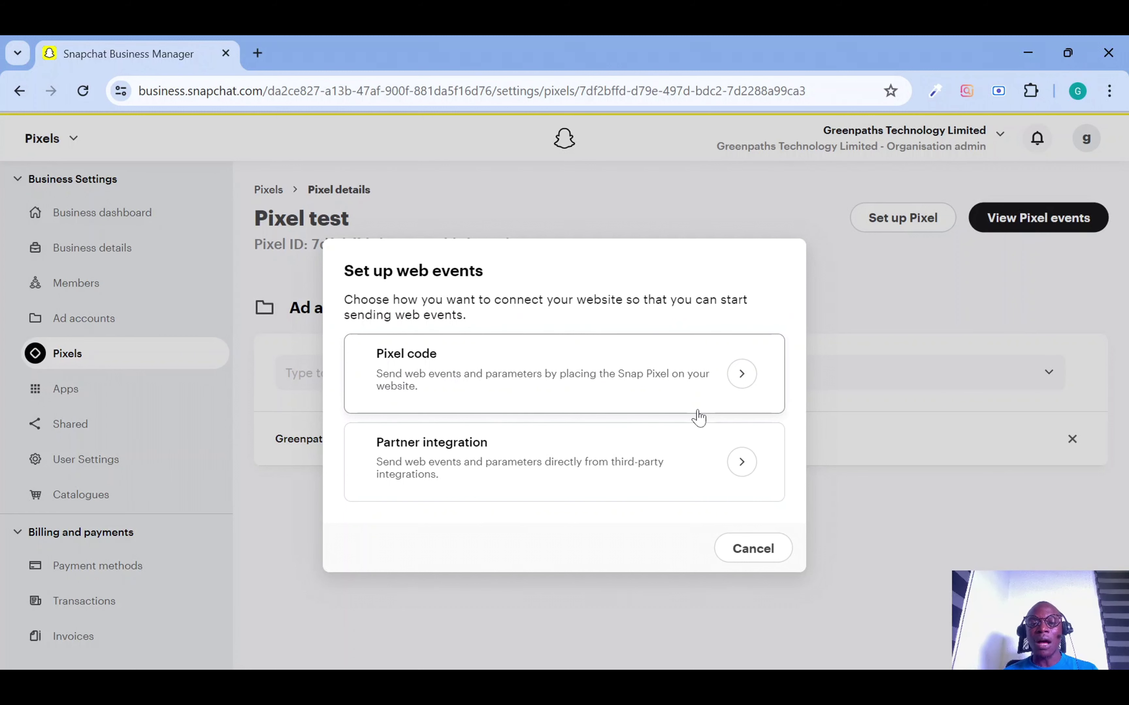
left_click(686, 465)
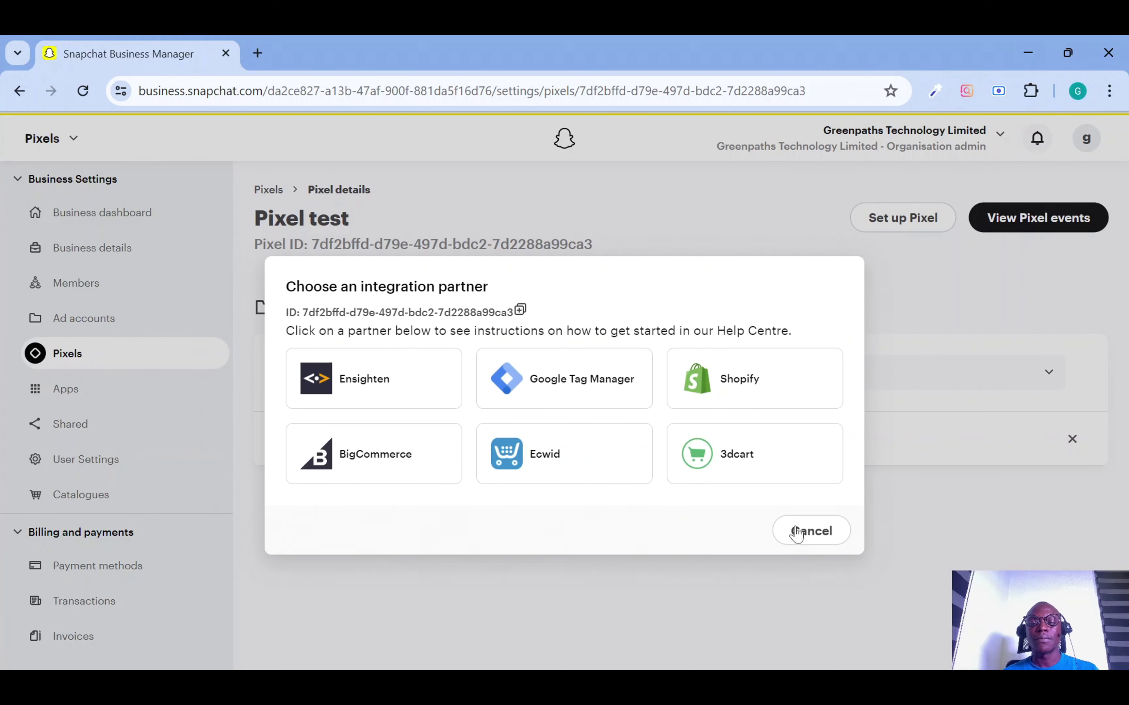
left_click(810, 534)
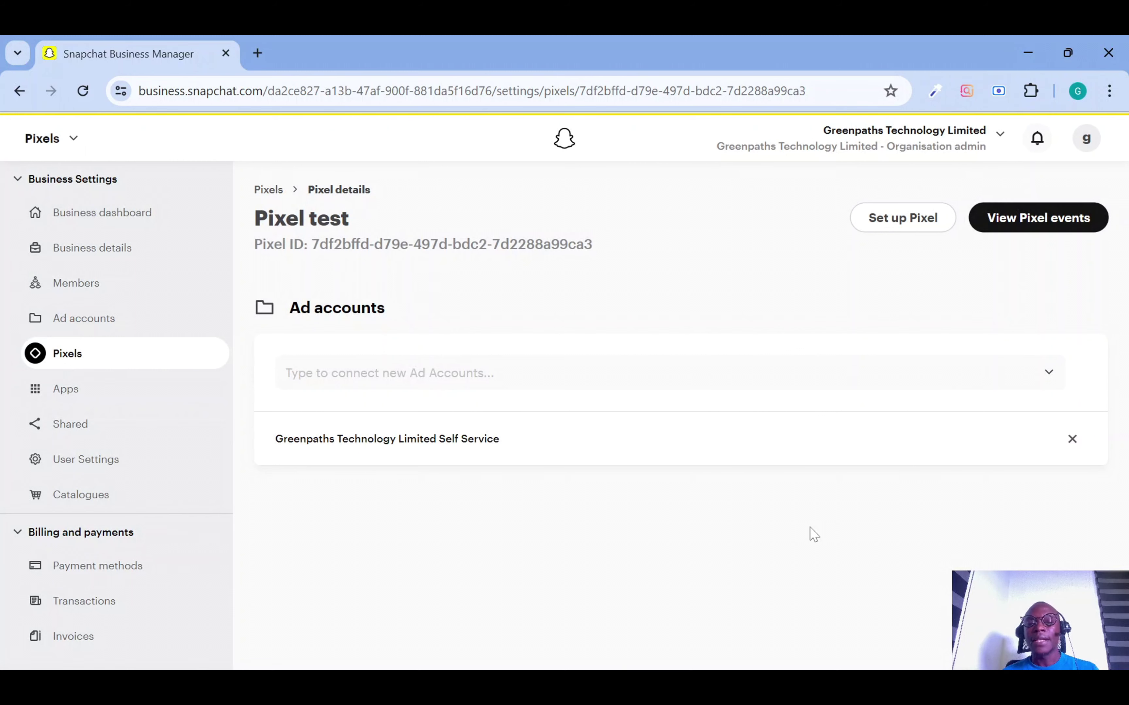
- Visit the business's Apps page and then its Catalogues page from the assets
left_click(83, 139)
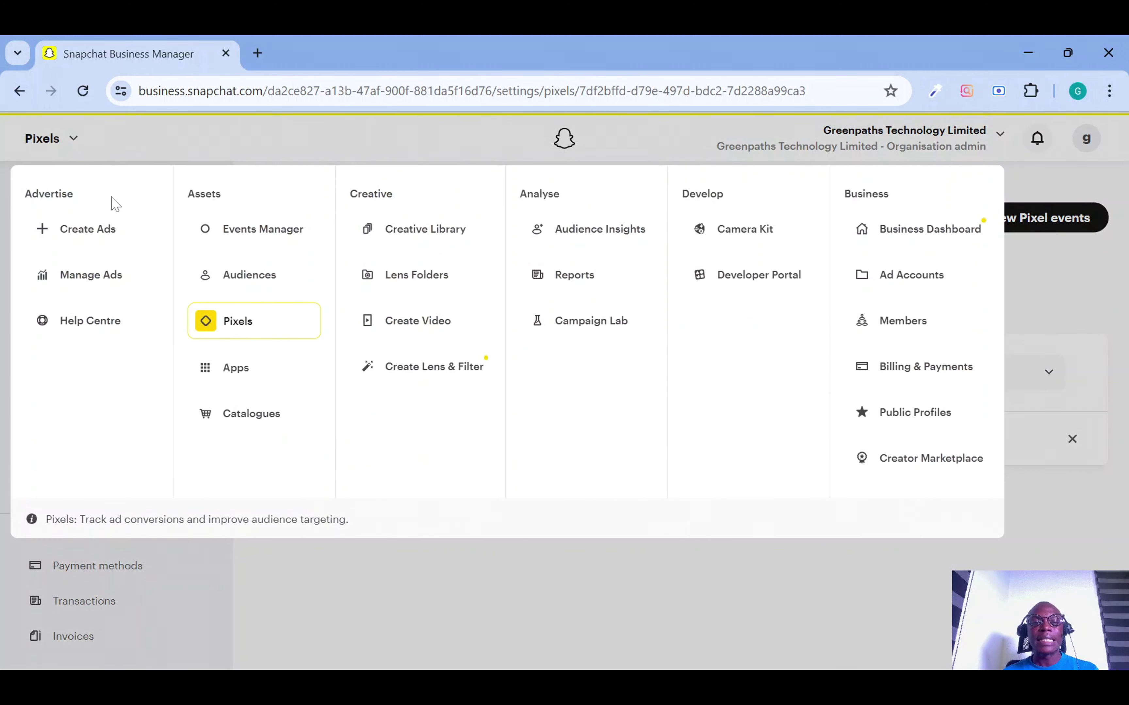
left_click(236, 380)
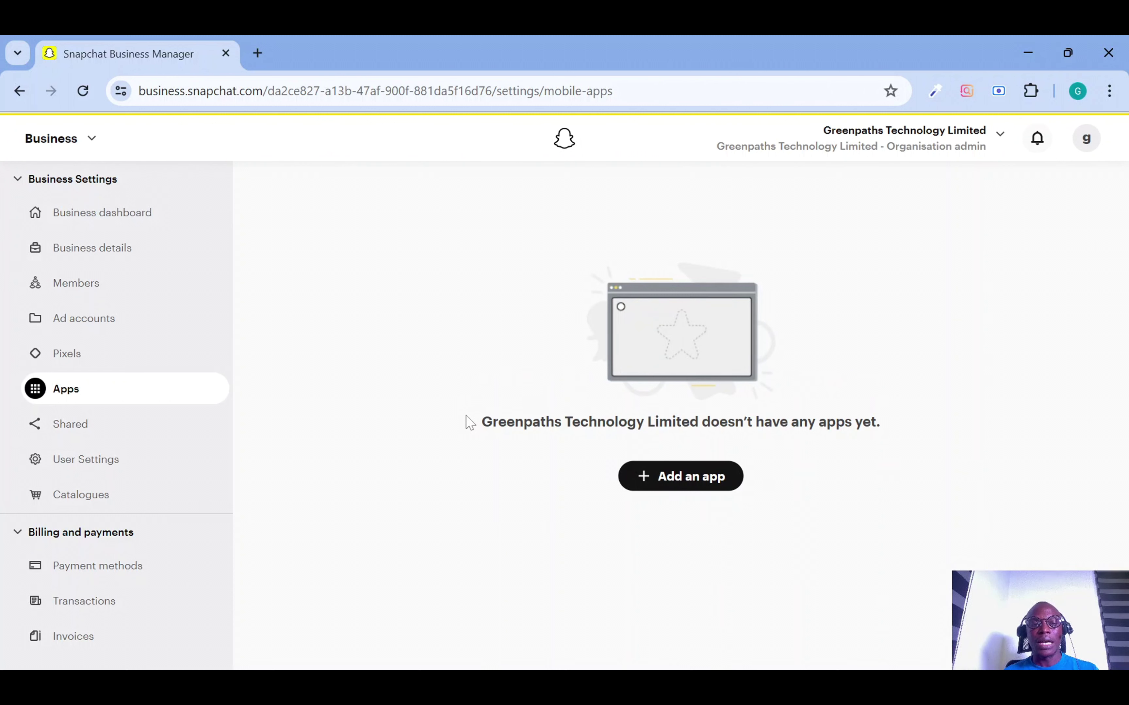
left_click(86, 140)
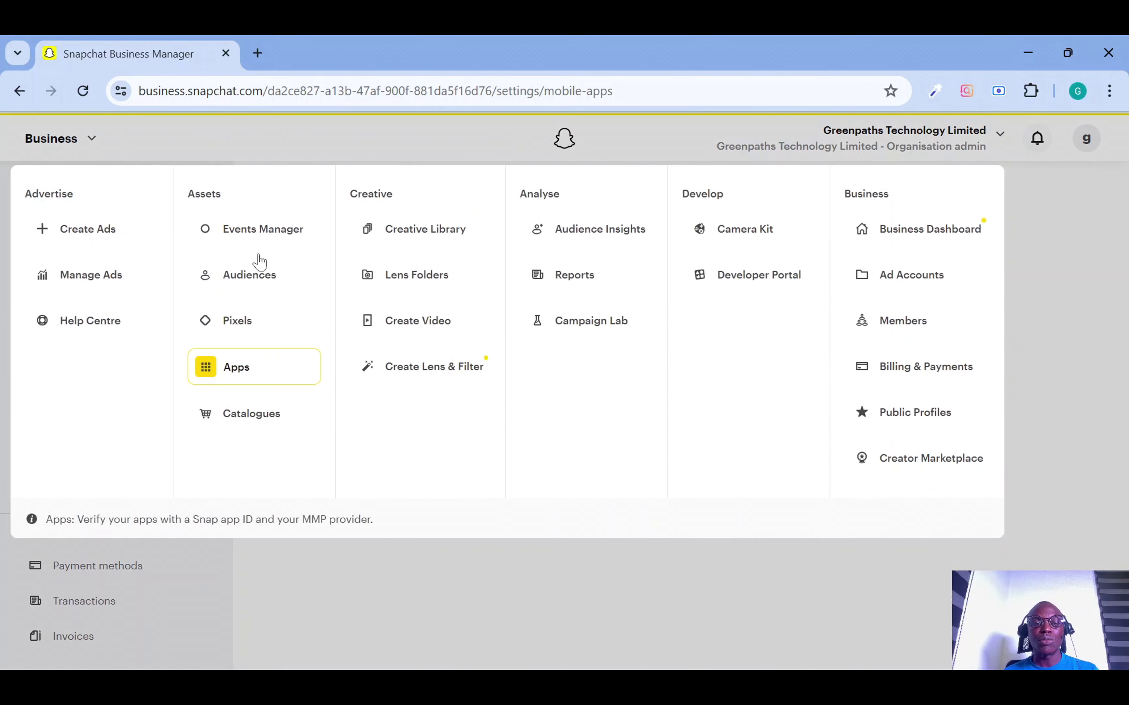
left_click(257, 428)
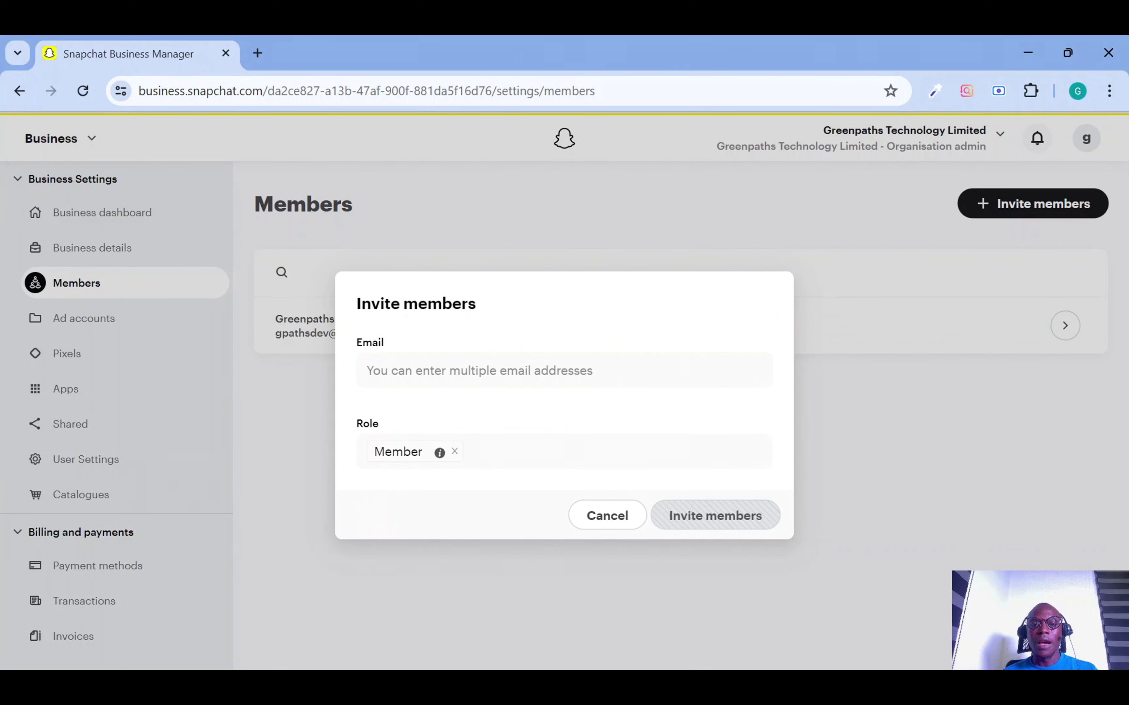
- Review the roles that can be assigned when inviting members, leaving the email empty and the Member role selected
left_click(410, 371)
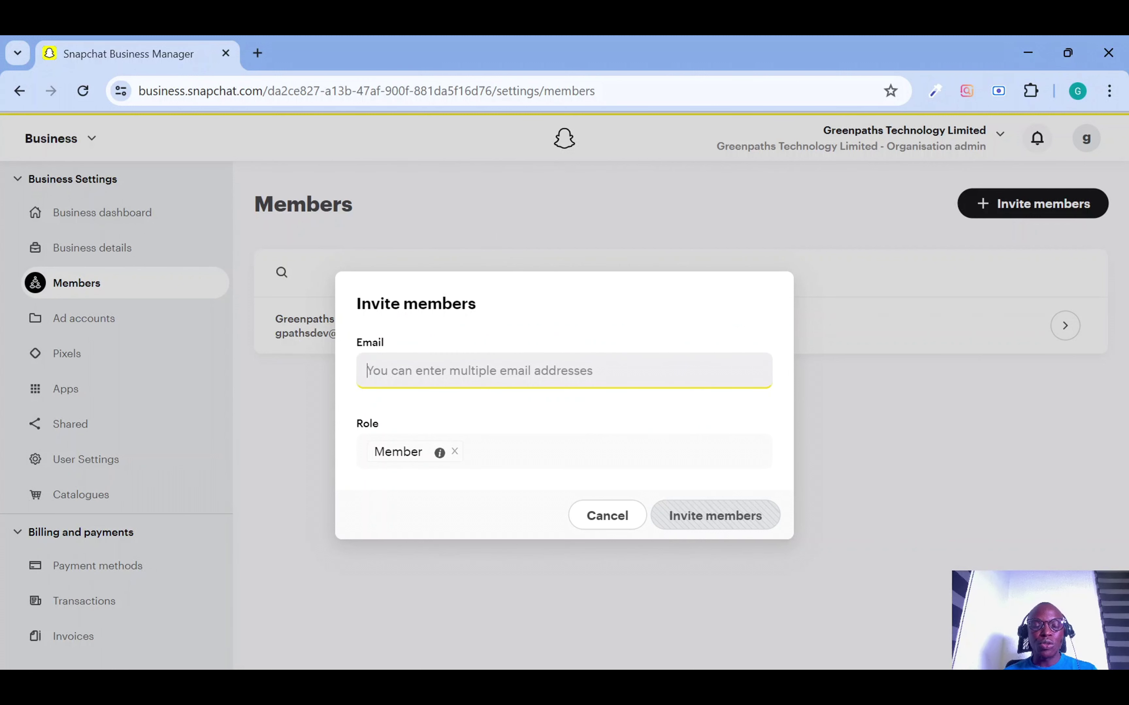
key("Tab")
key("Down")
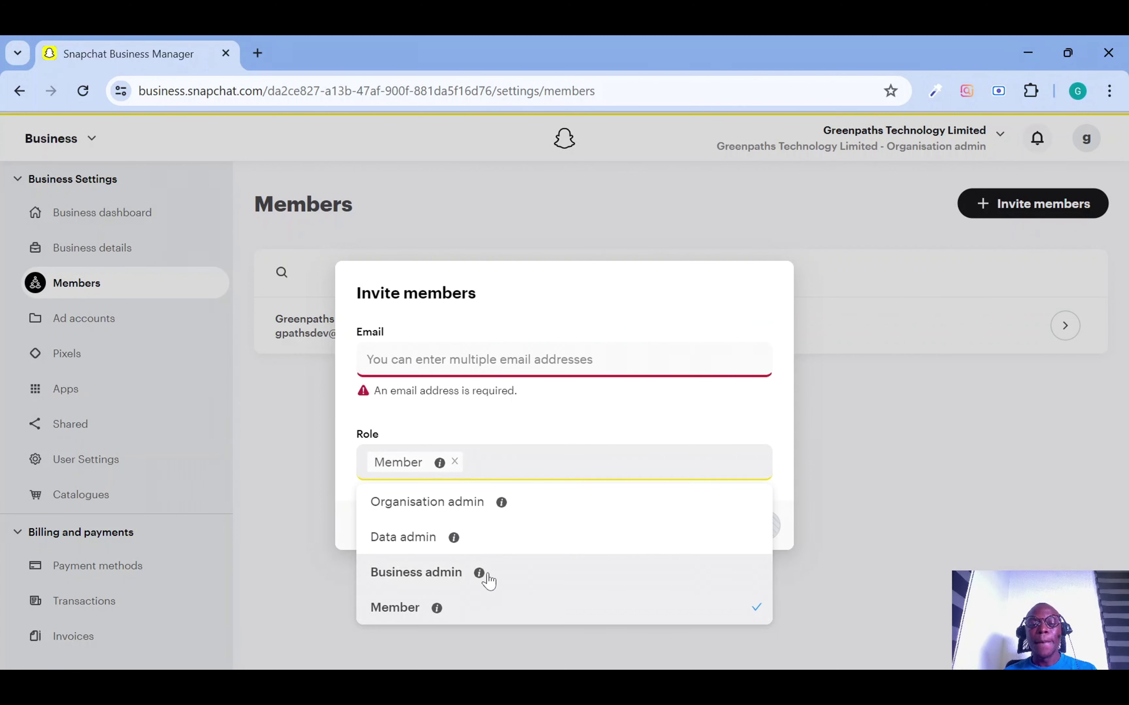
mouse_move(481, 577)
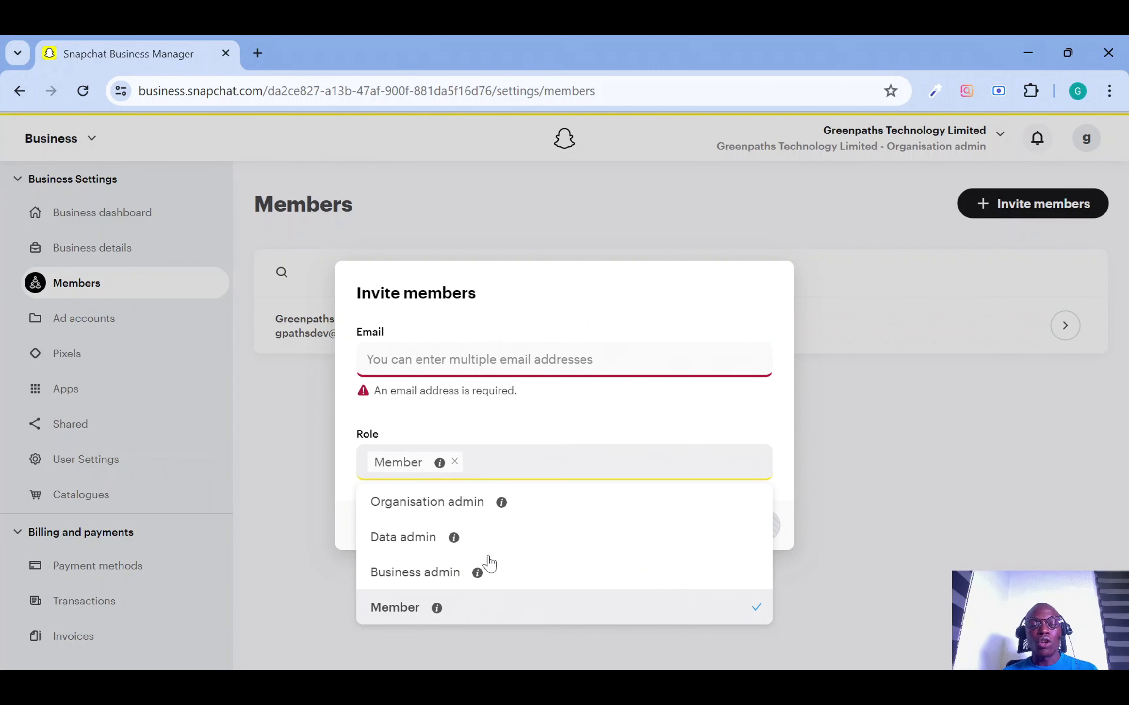
left_click(572, 426)
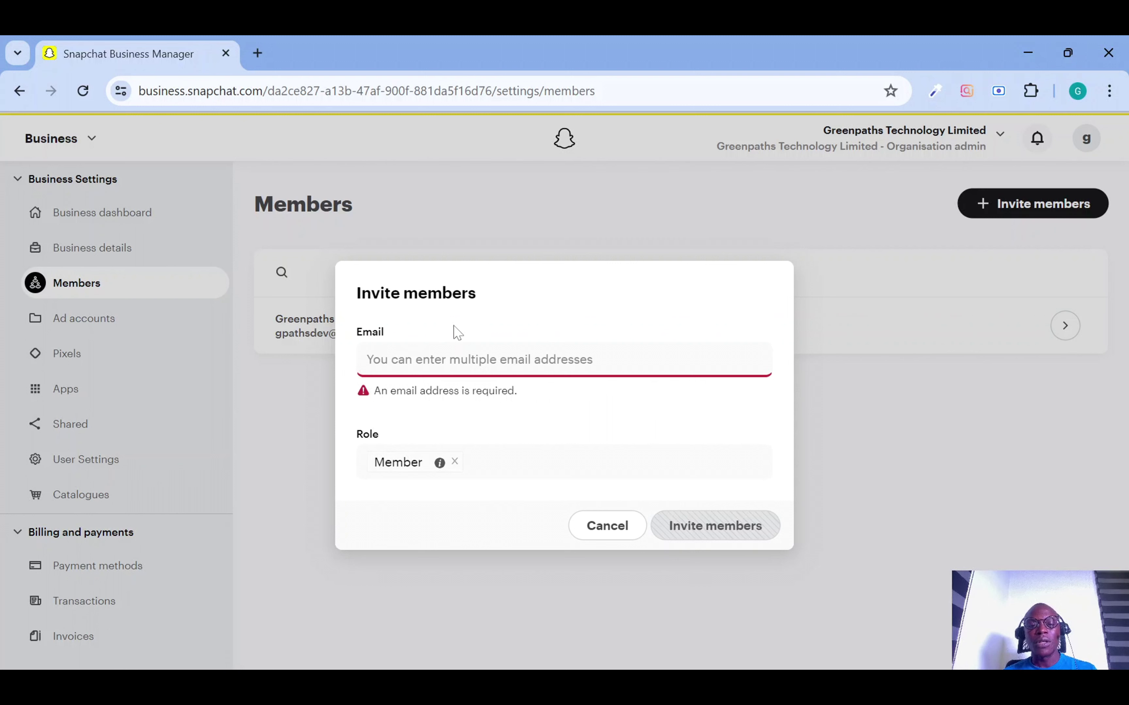
left_click(460, 360)
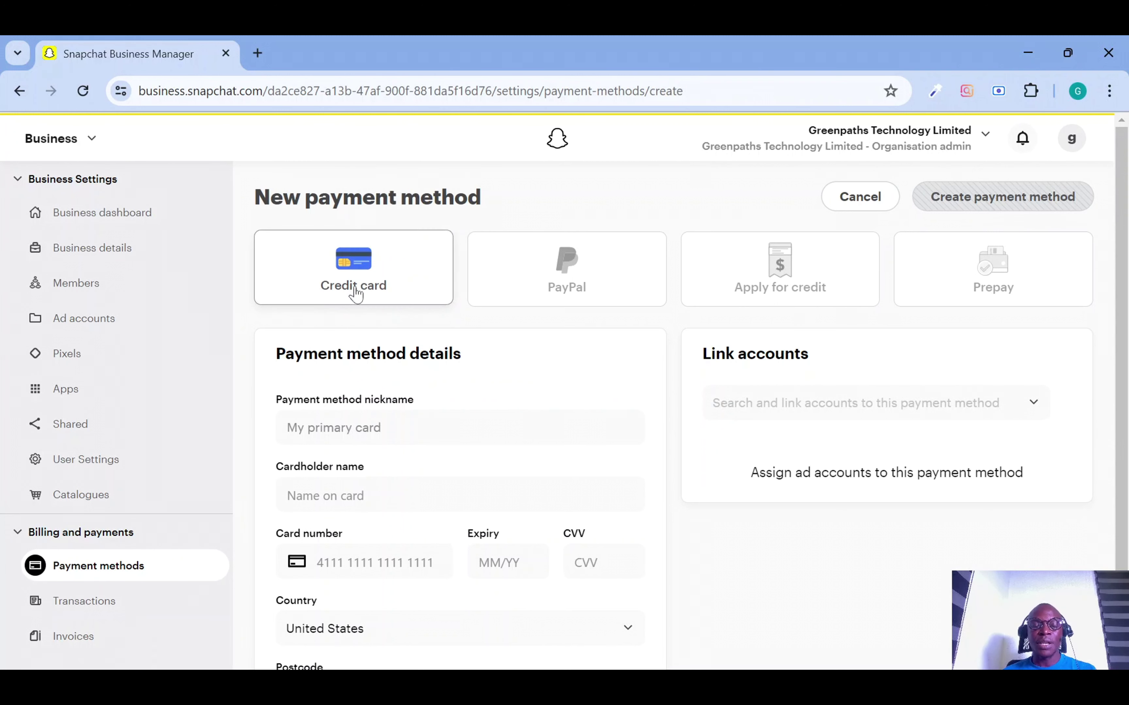
- Go through the credit card details required for a new payment method, from the nickname to the postcode, without filling them in
scroll(369, 458, "down", 2)
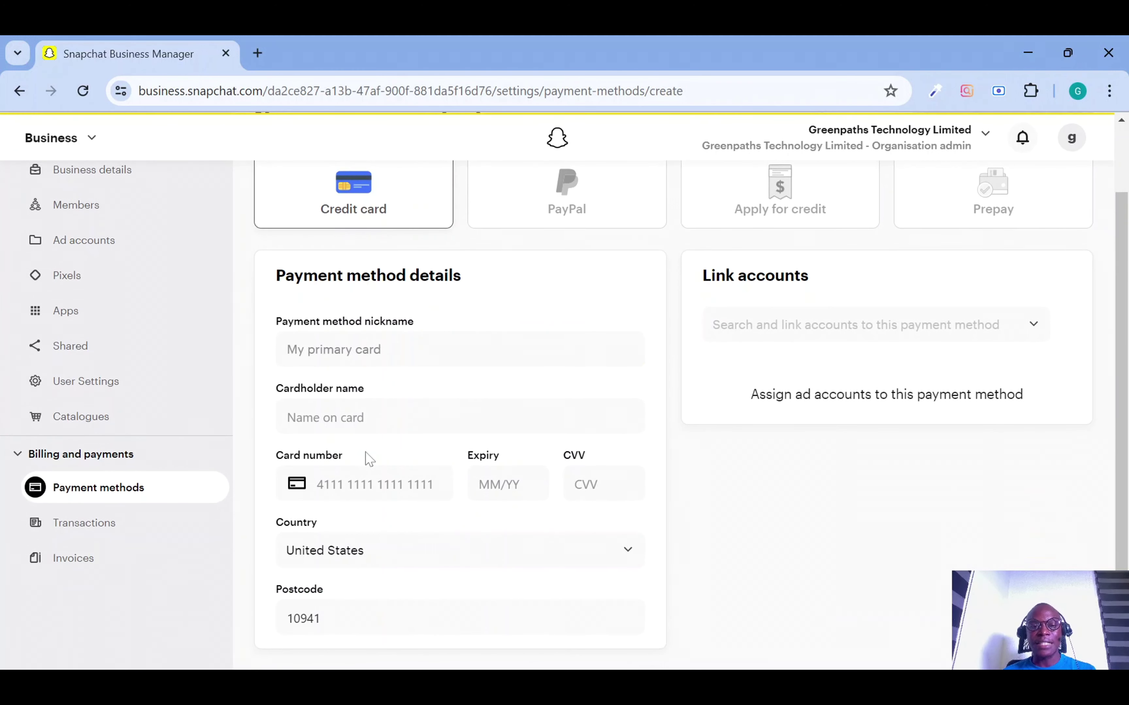
left_click(429, 344)
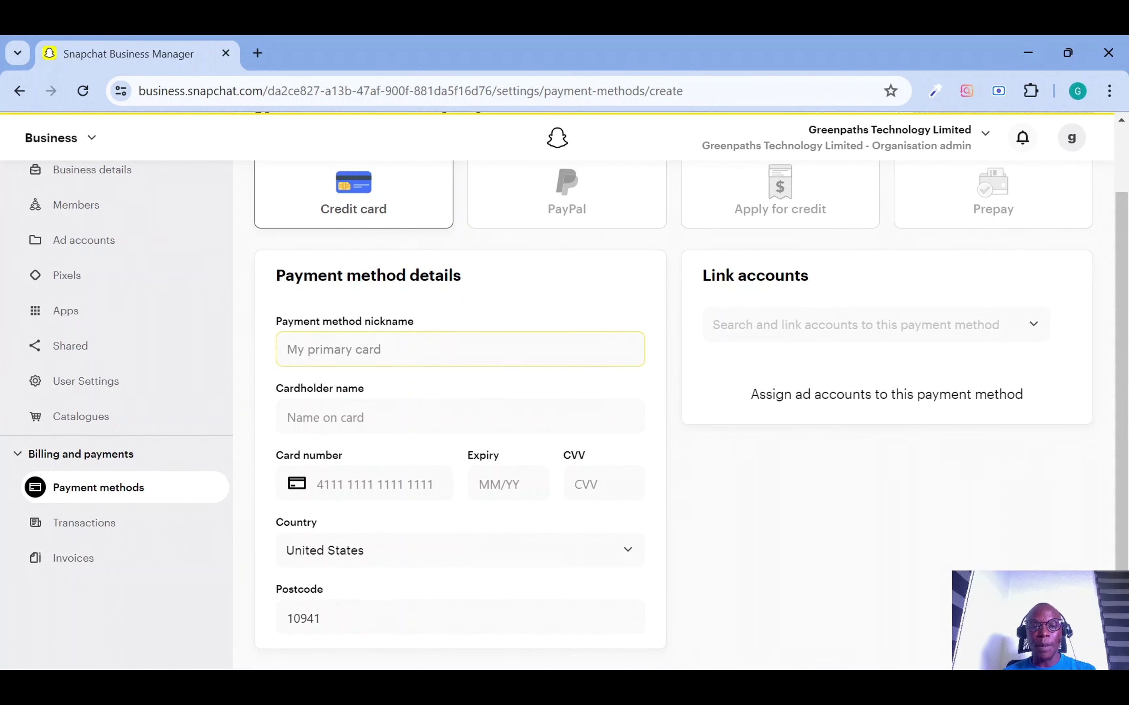
left_click(413, 394)
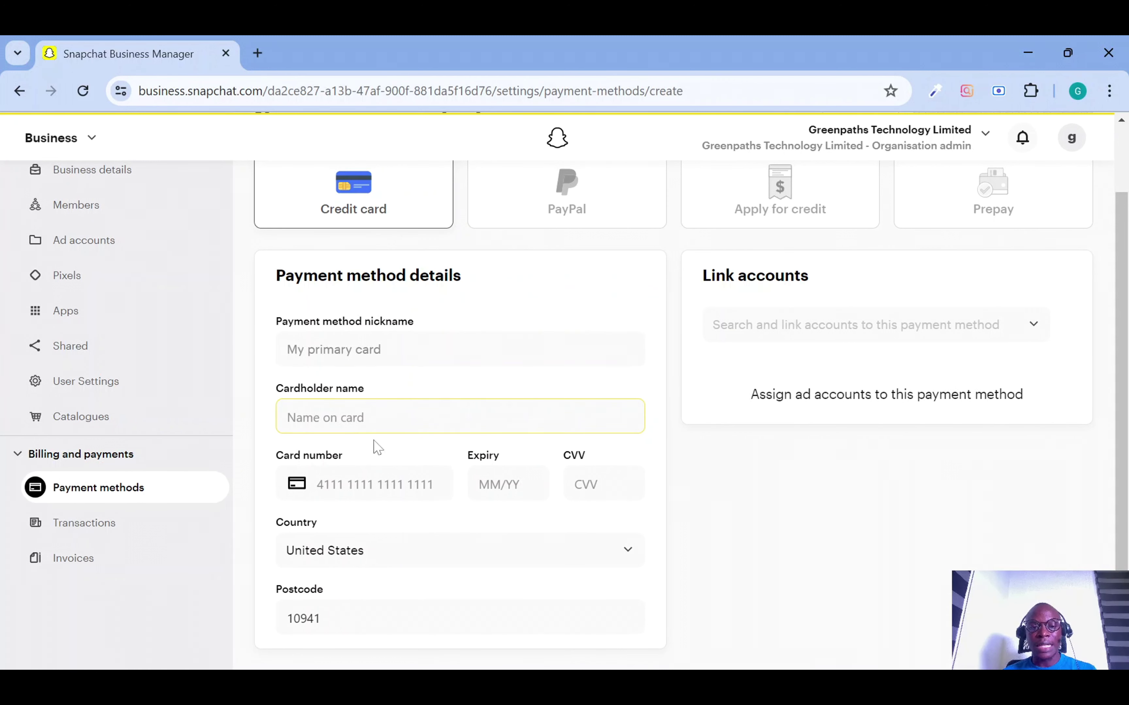
left_click(375, 484)
left_click(483, 487)
left_click(569, 486)
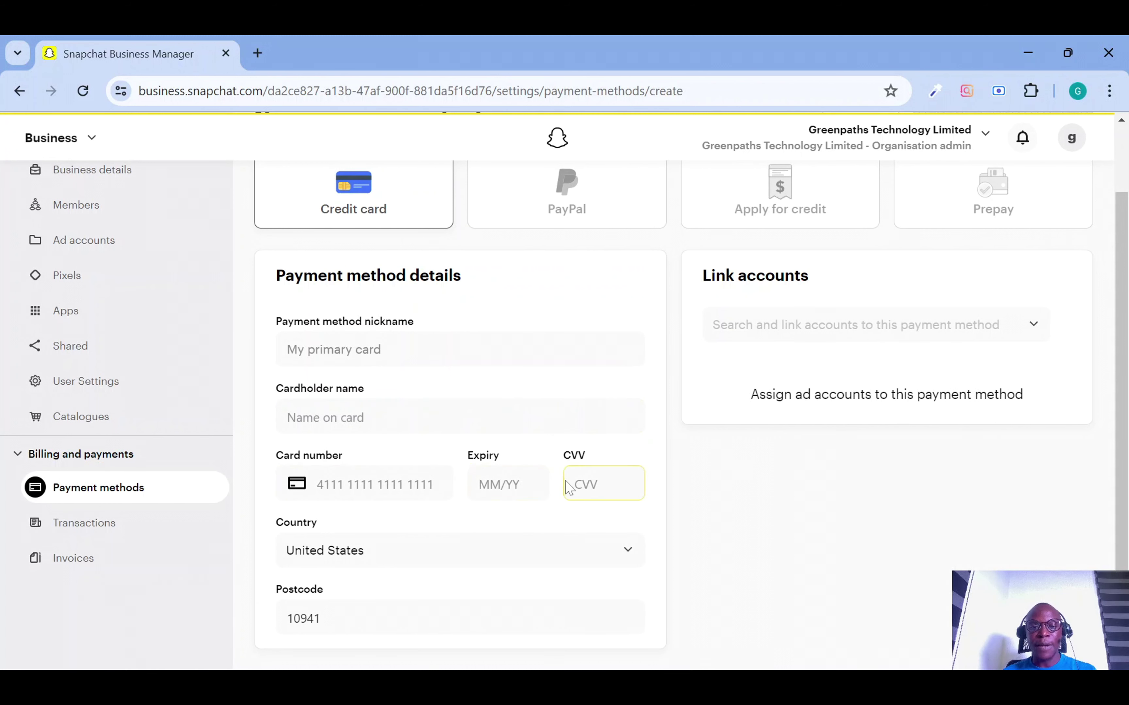
left_click(554, 534)
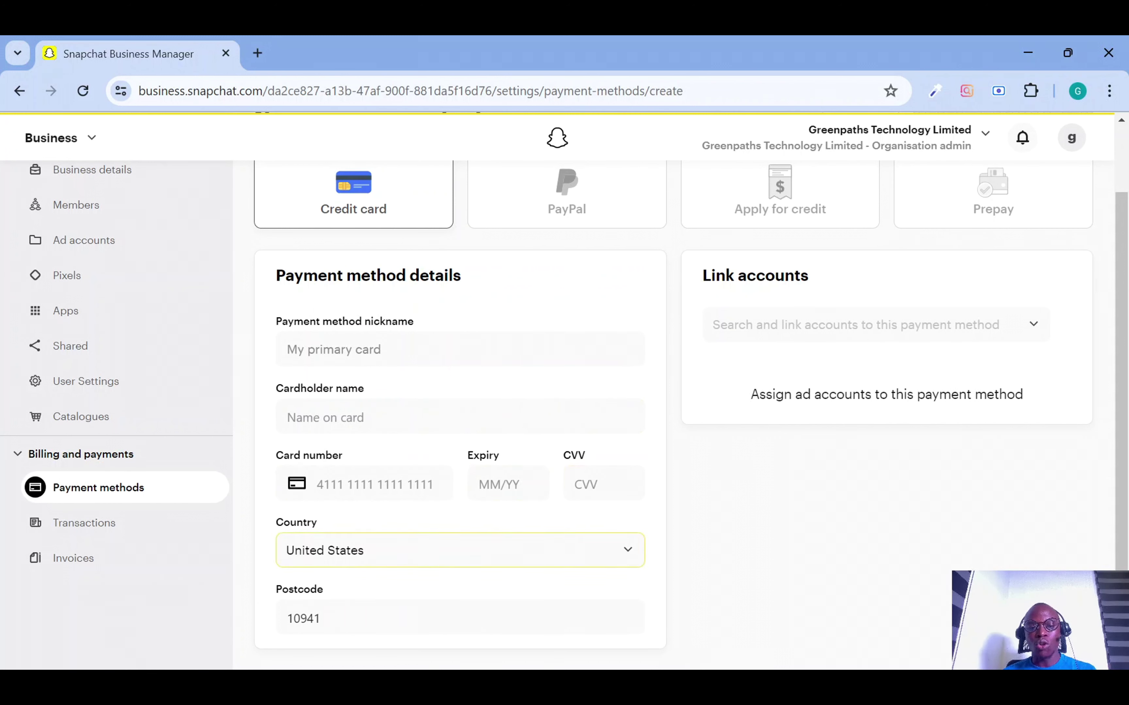
left_click(384, 630)
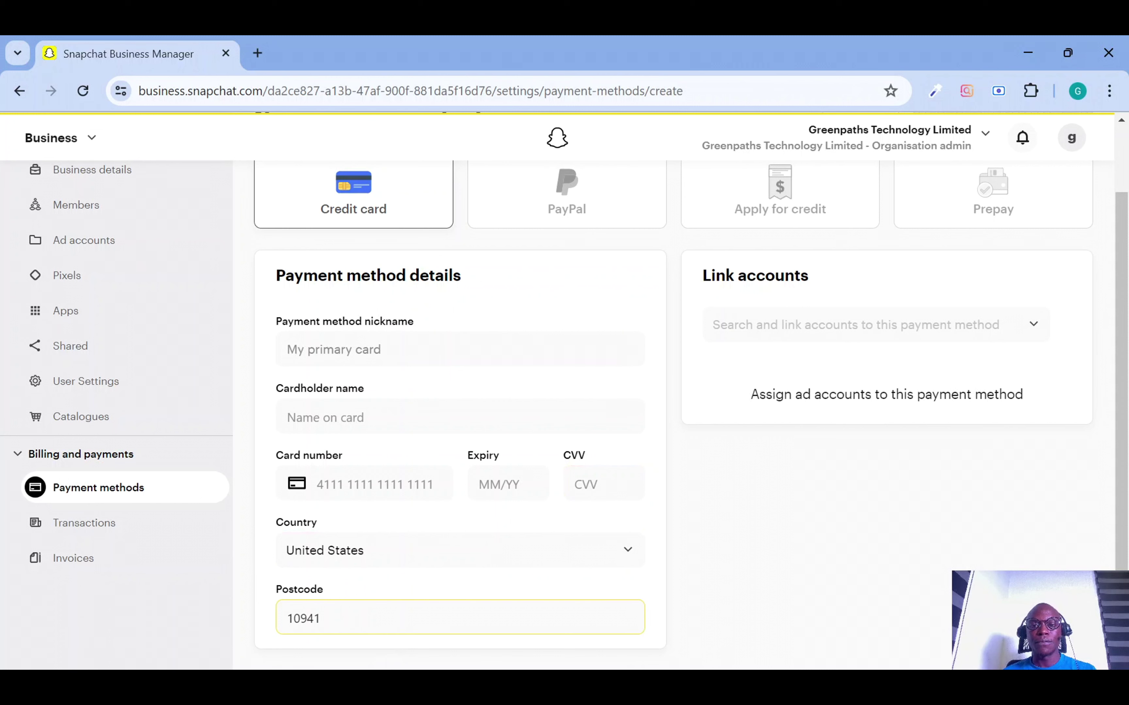
- Check which ad accounts can be linked to the new credit card payment method without selecting one
left_click(982, 267)
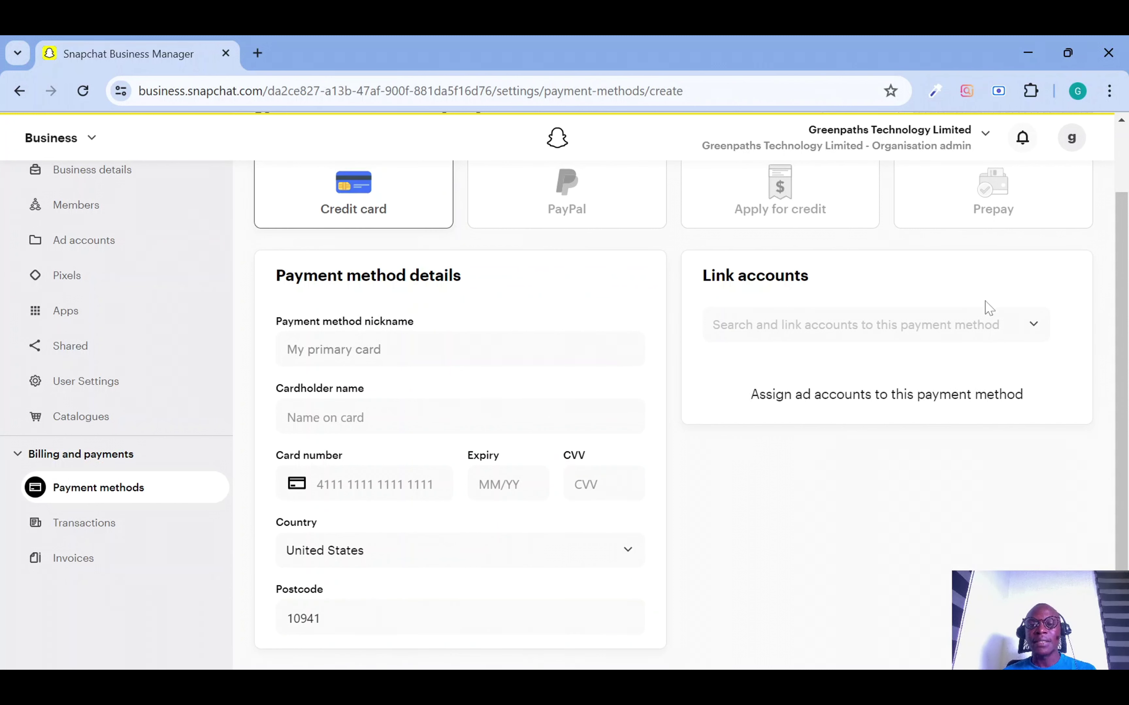
left_click(990, 317)
left_click(650, 310)
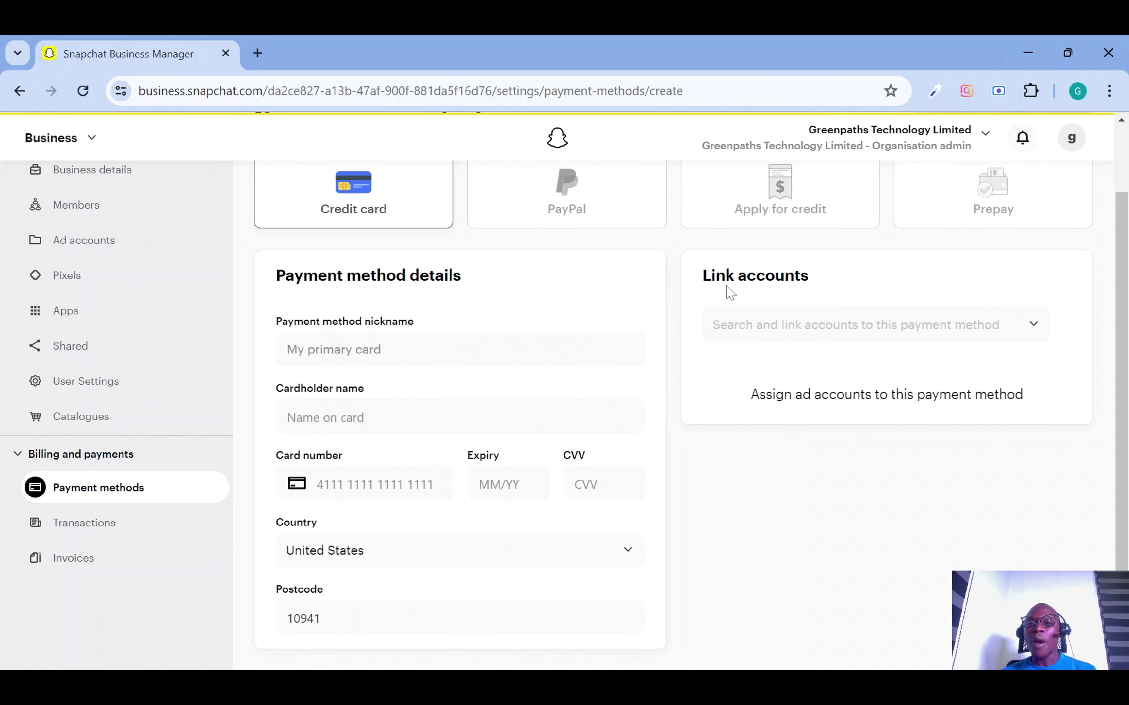
left_click(1052, 320)
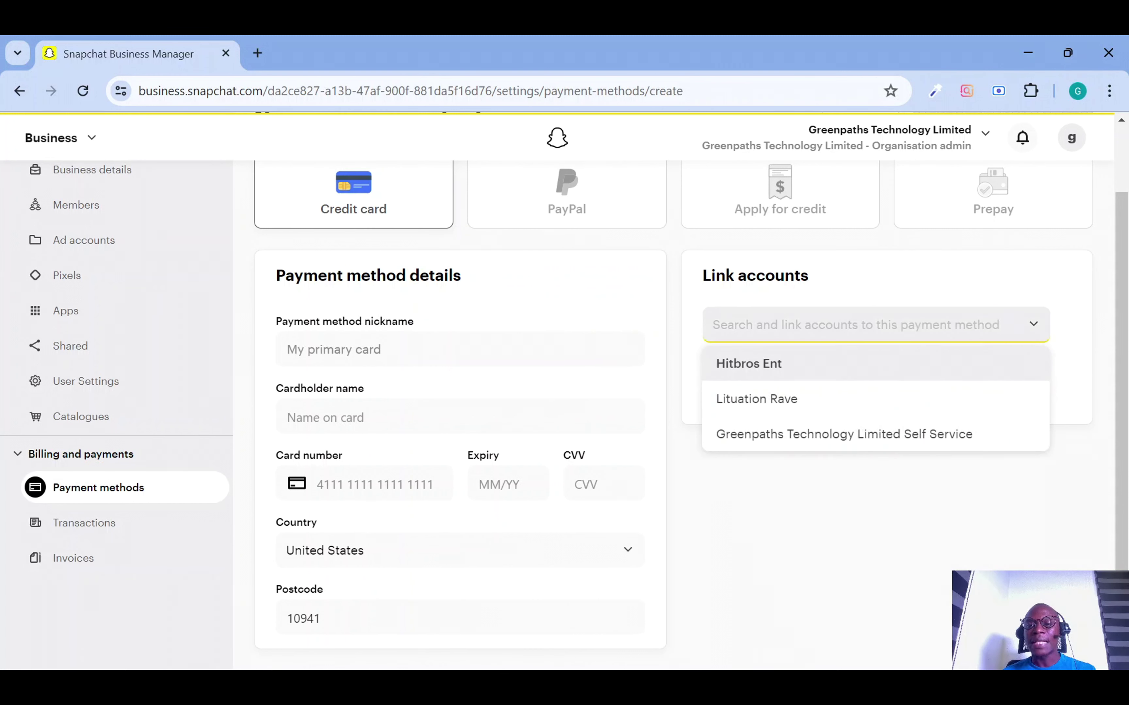
left_click(1039, 267)
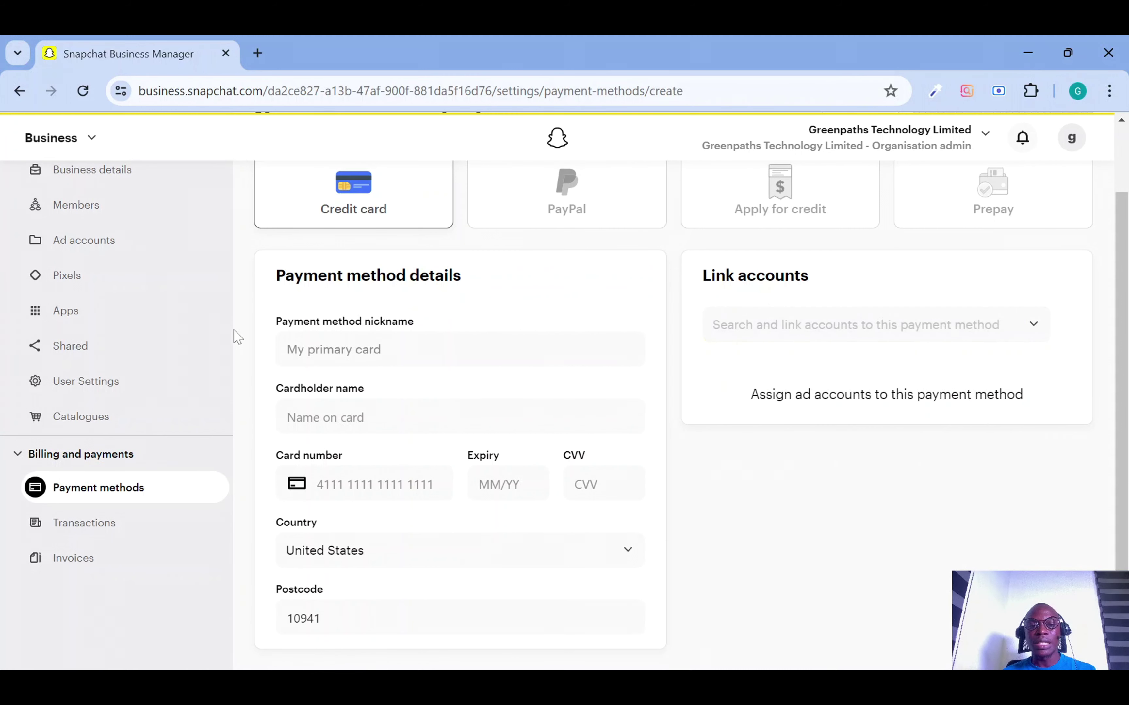
scroll(397, 327, "up", 3)
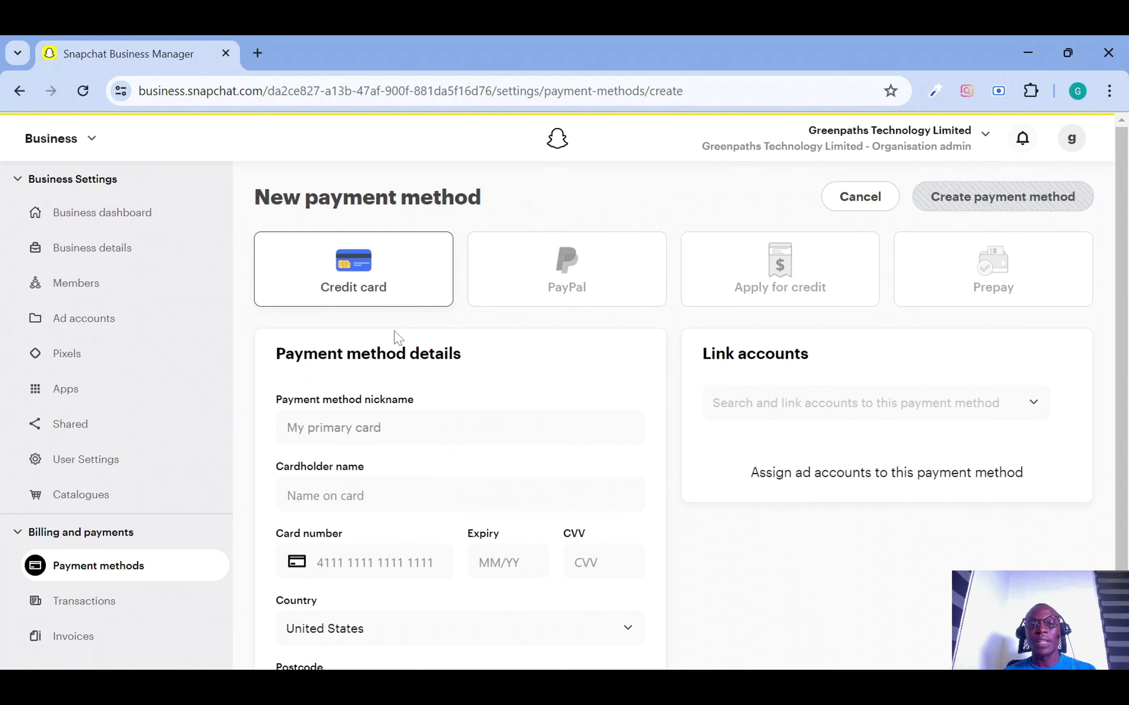
- Compare the PayPal, Apply for credit and Prepay options for the new payment method without entering any details
left_click(605, 264)
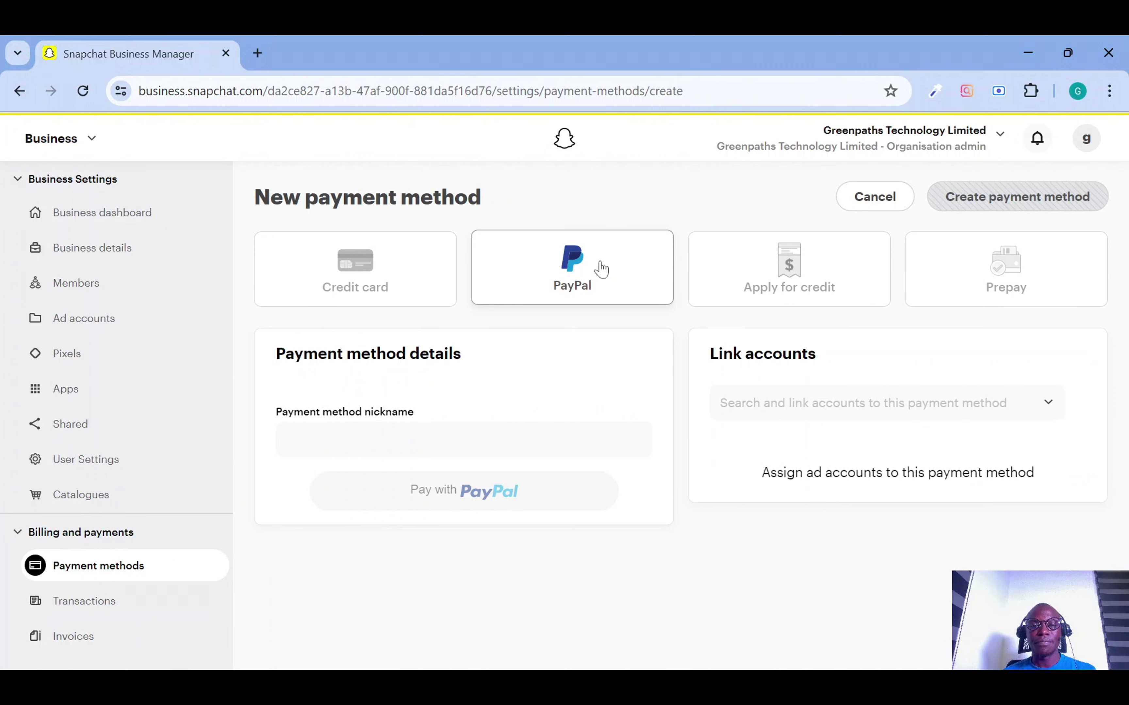
left_click(428, 448)
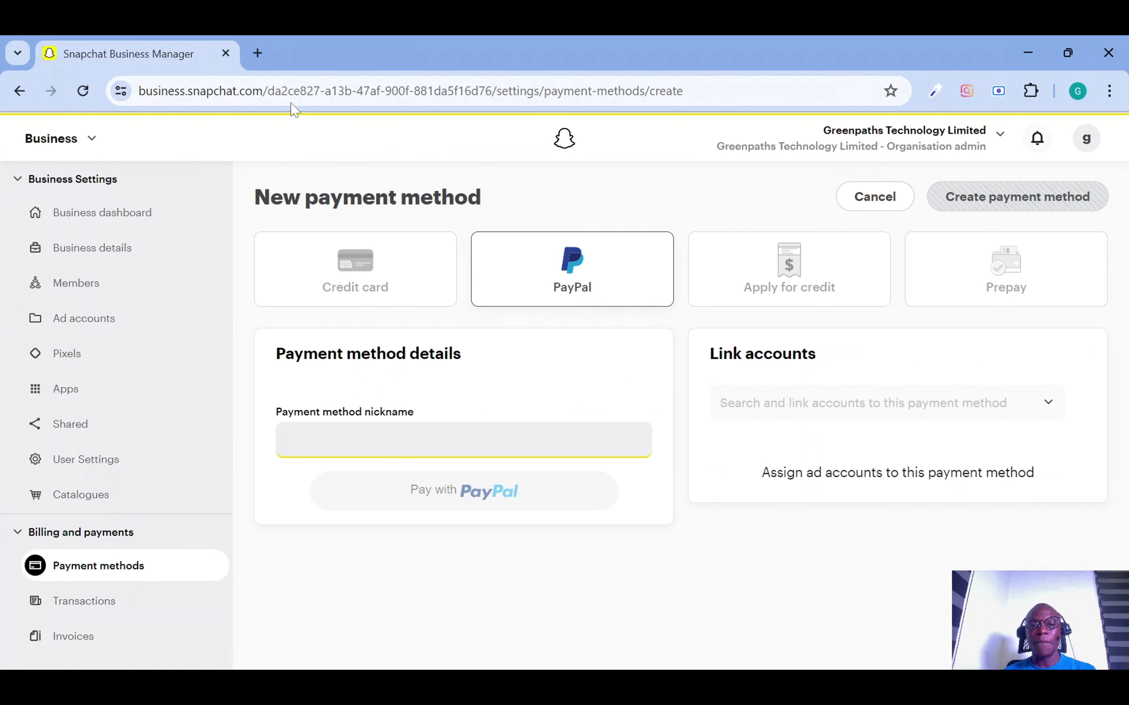
left_click(324, 265)
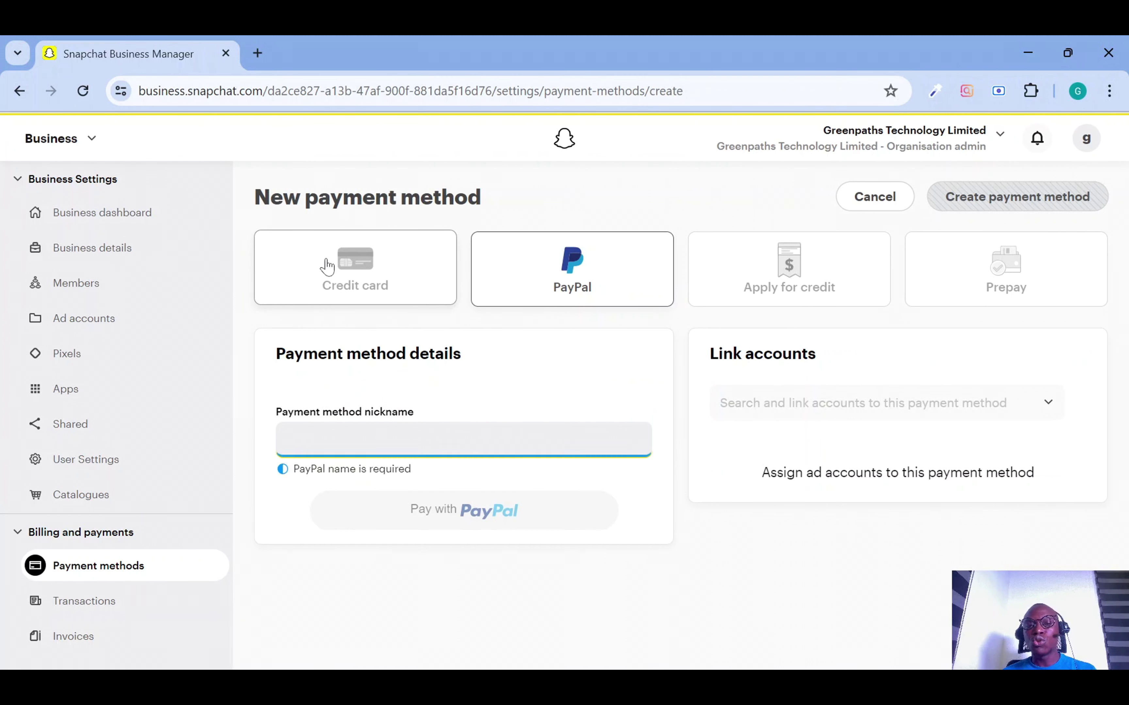
left_click(517, 251)
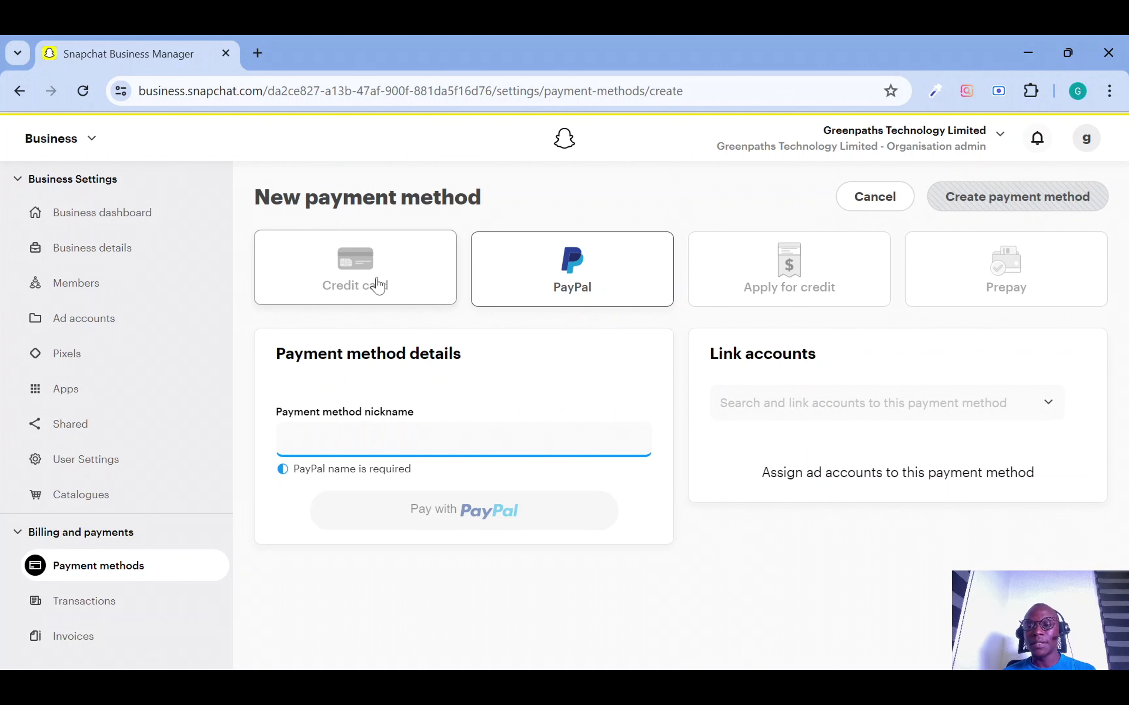
left_click(842, 262)
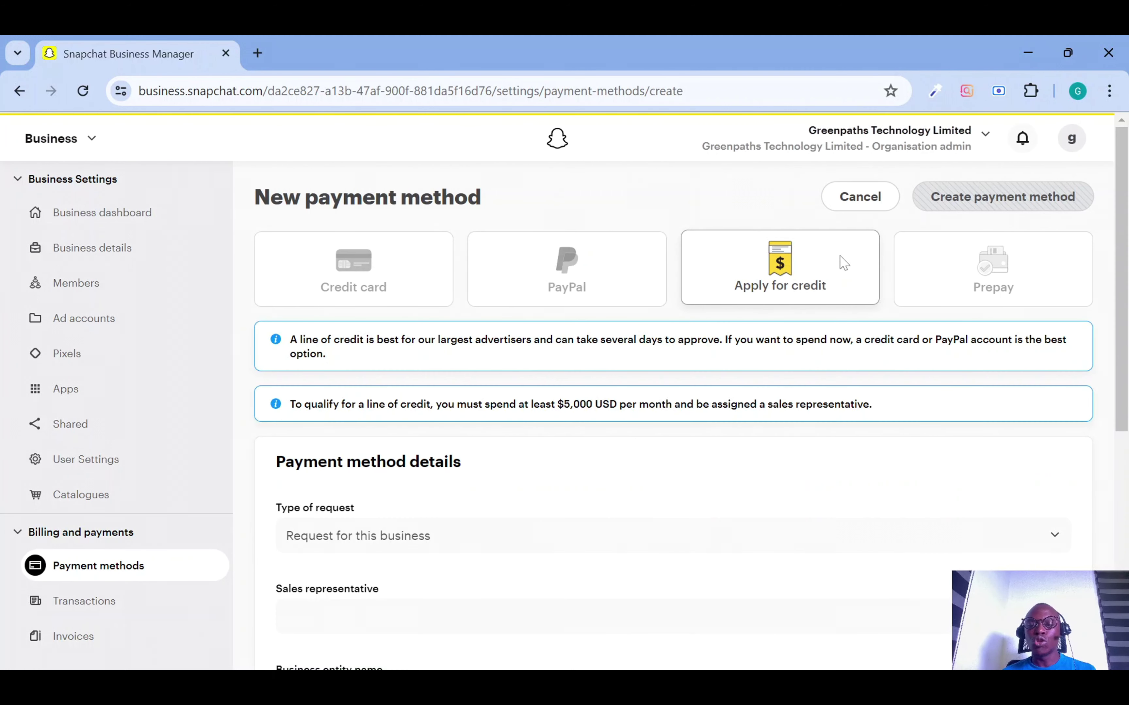
left_click(1010, 262)
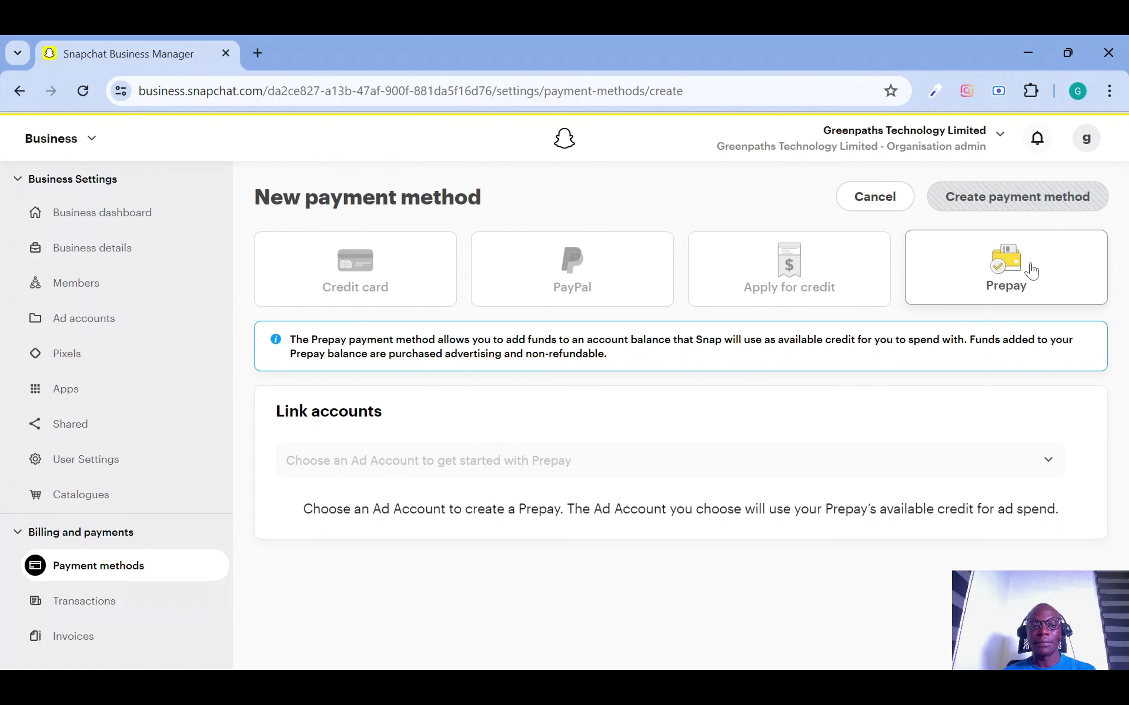
- Review the business's invoices and its list of billing transactions
left_click(114, 606)
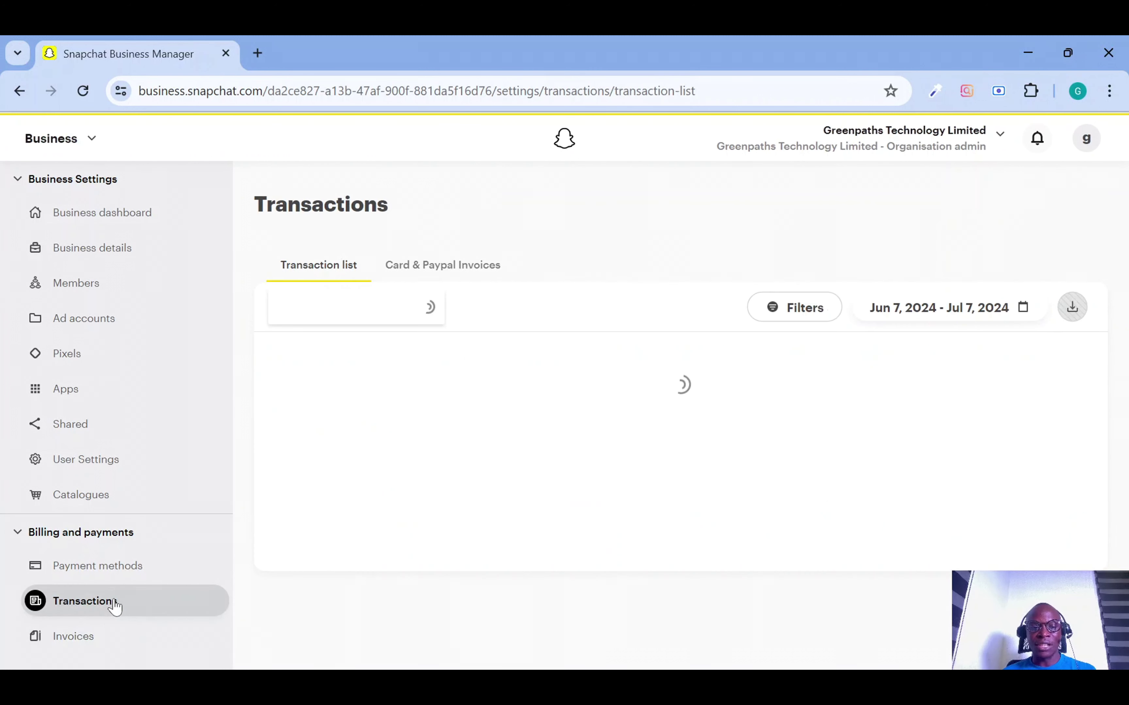
left_click(88, 640)
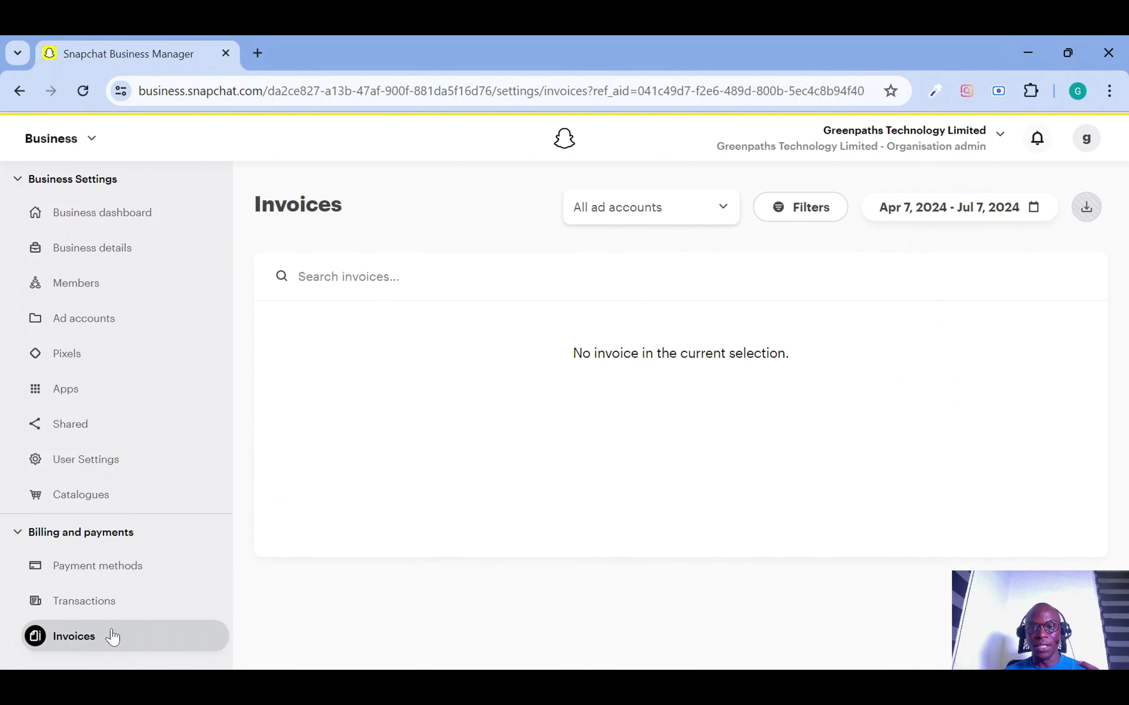
left_click(109, 613)
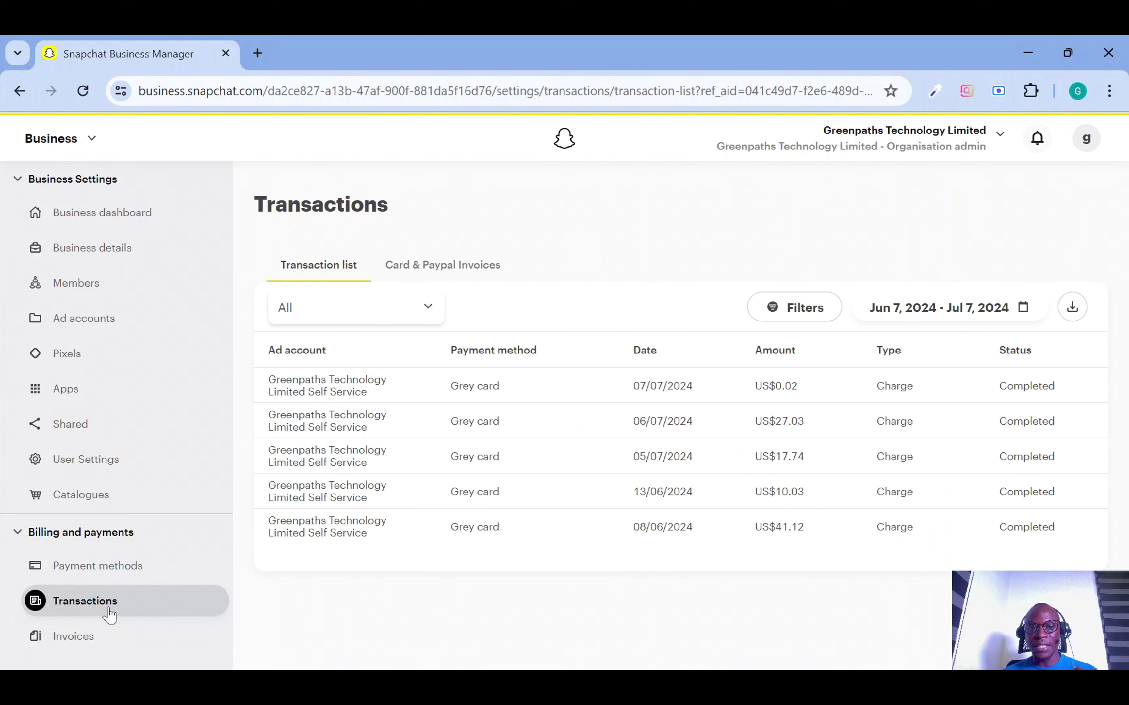
left_click(59, 138)
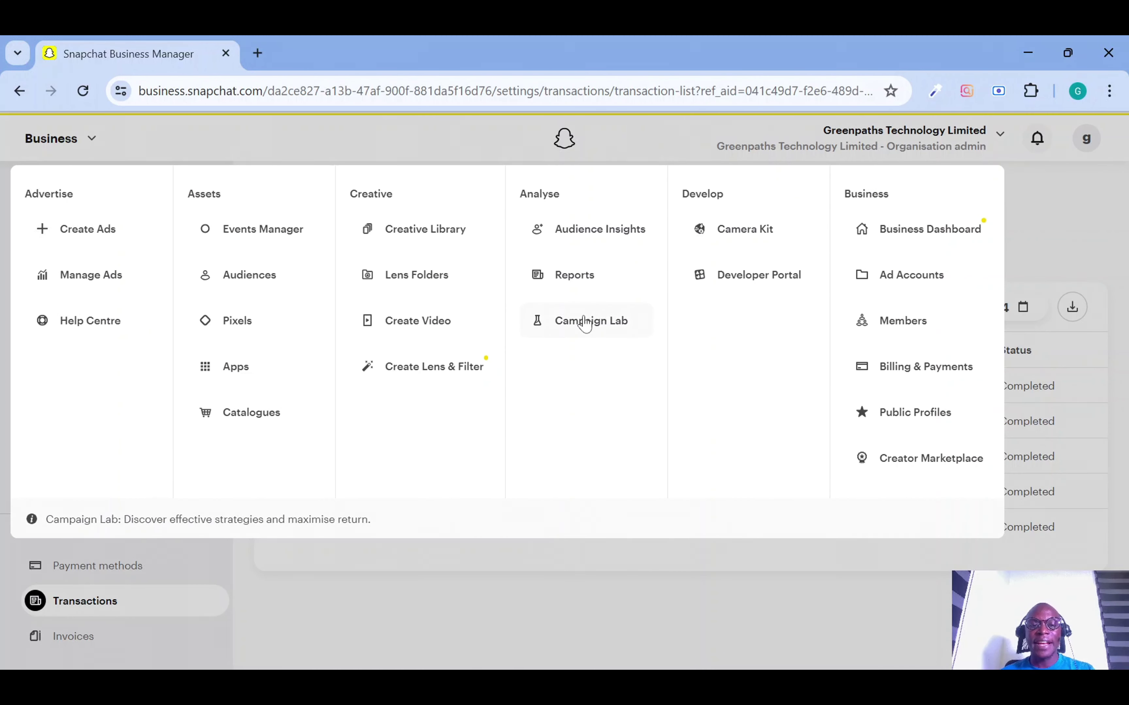